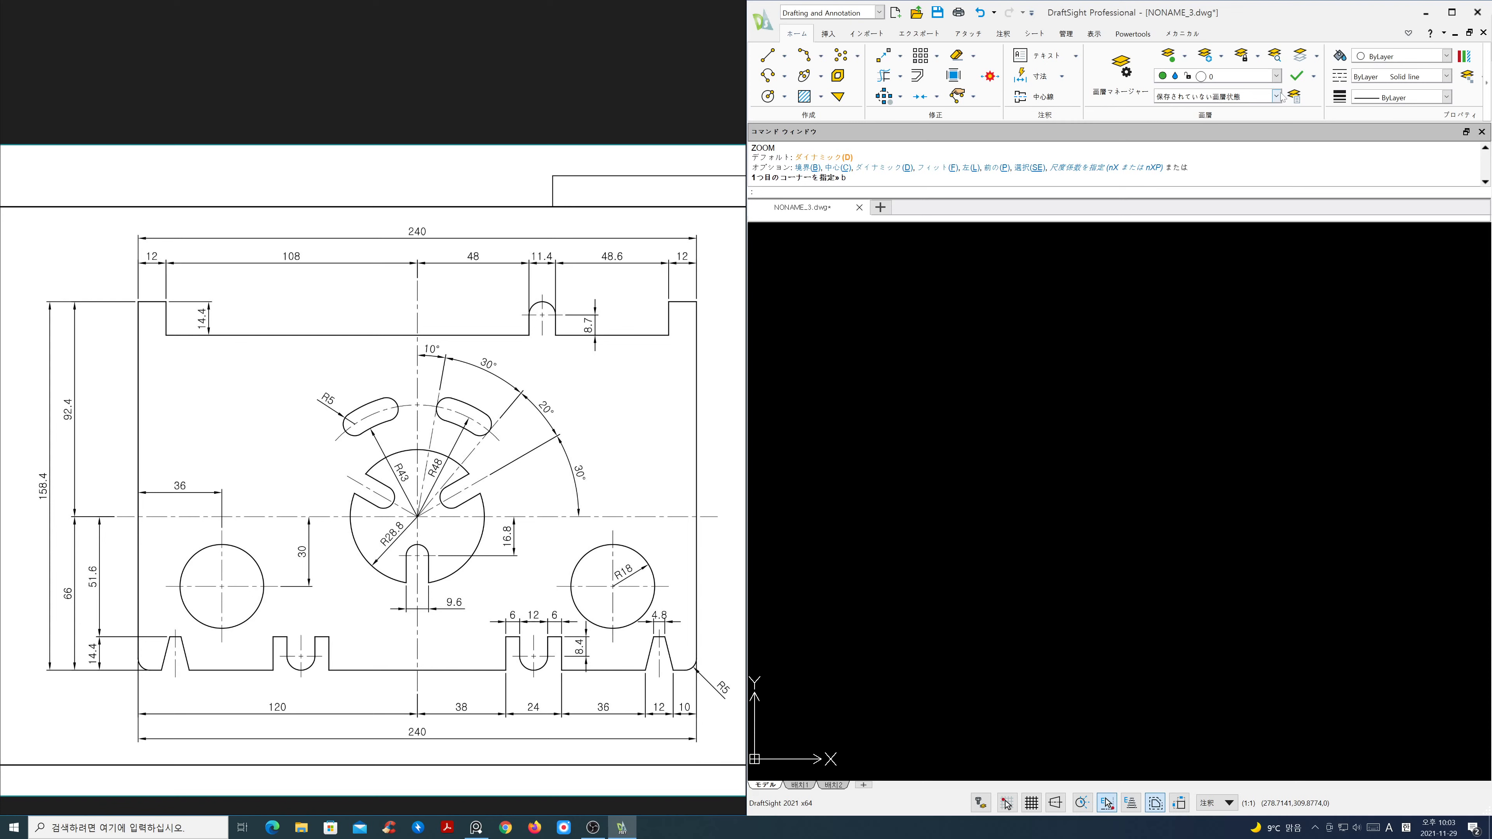
Step: Draw a rectangle 240 wide and 158.4 high on the ele layer
left_click(1276, 75)
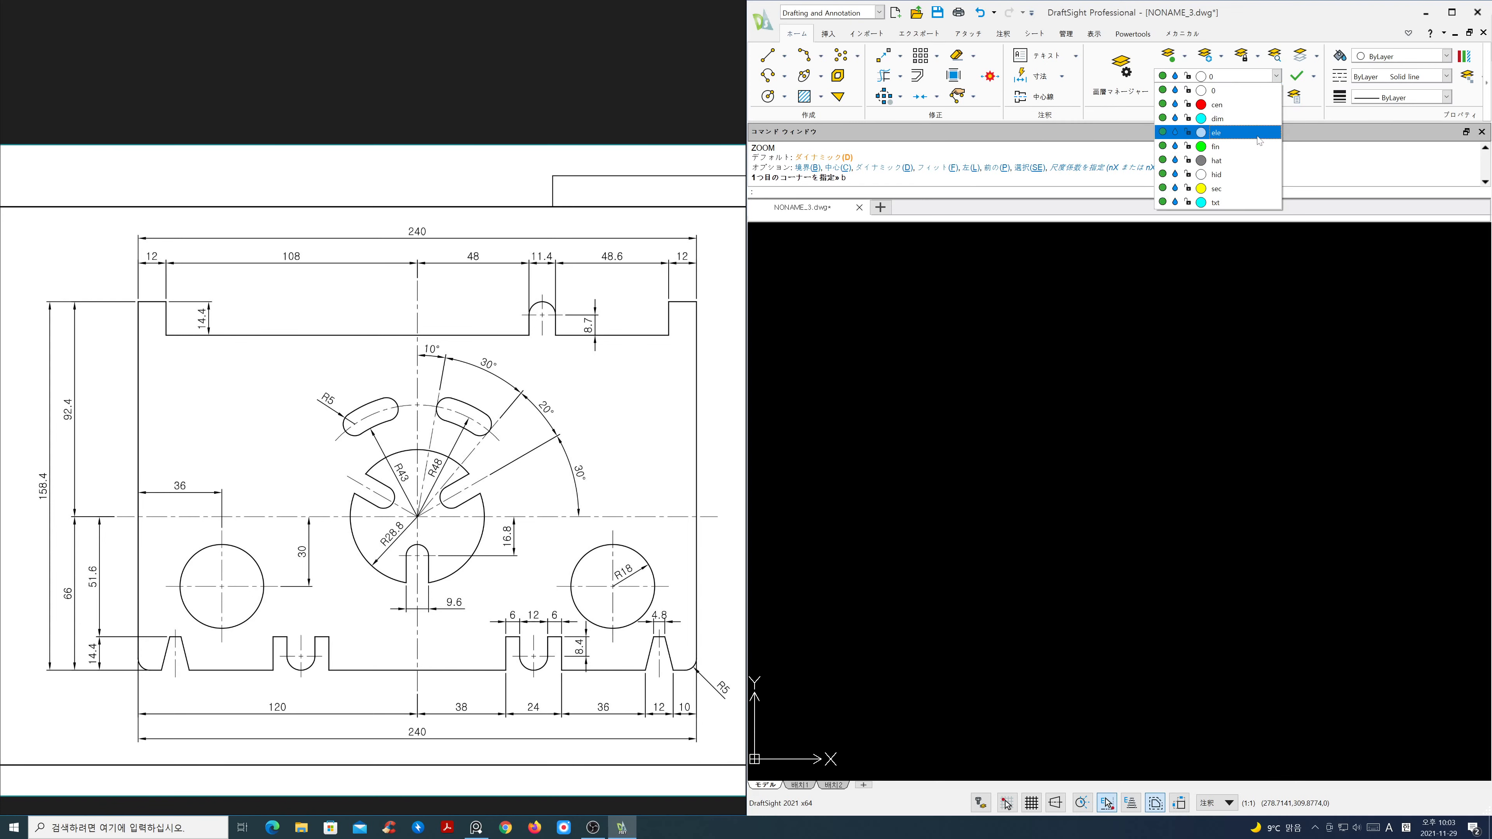
left_click(1258, 132)
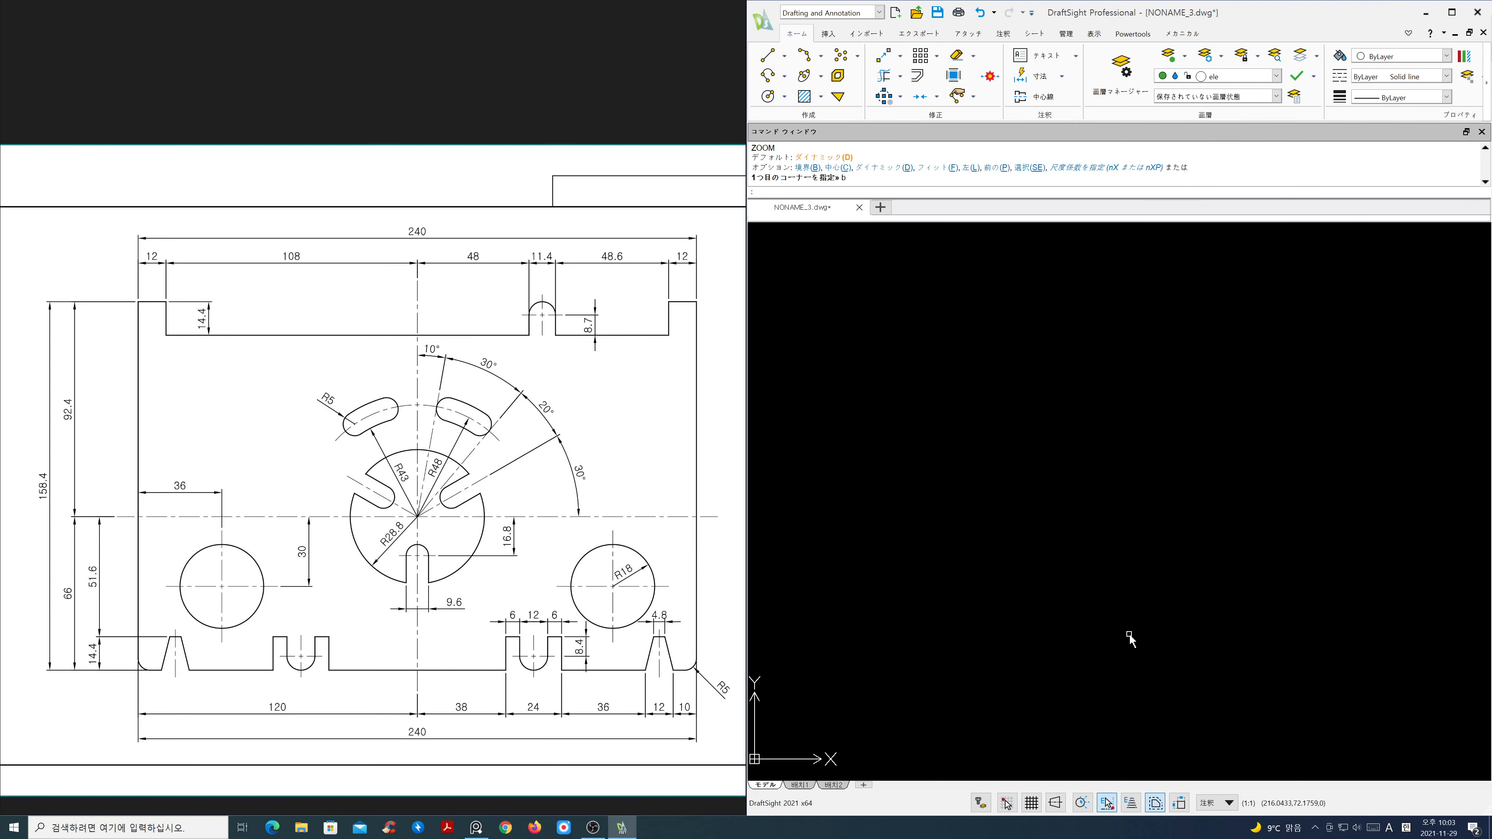
type("REC")
key("Return")
left_click(930, 634)
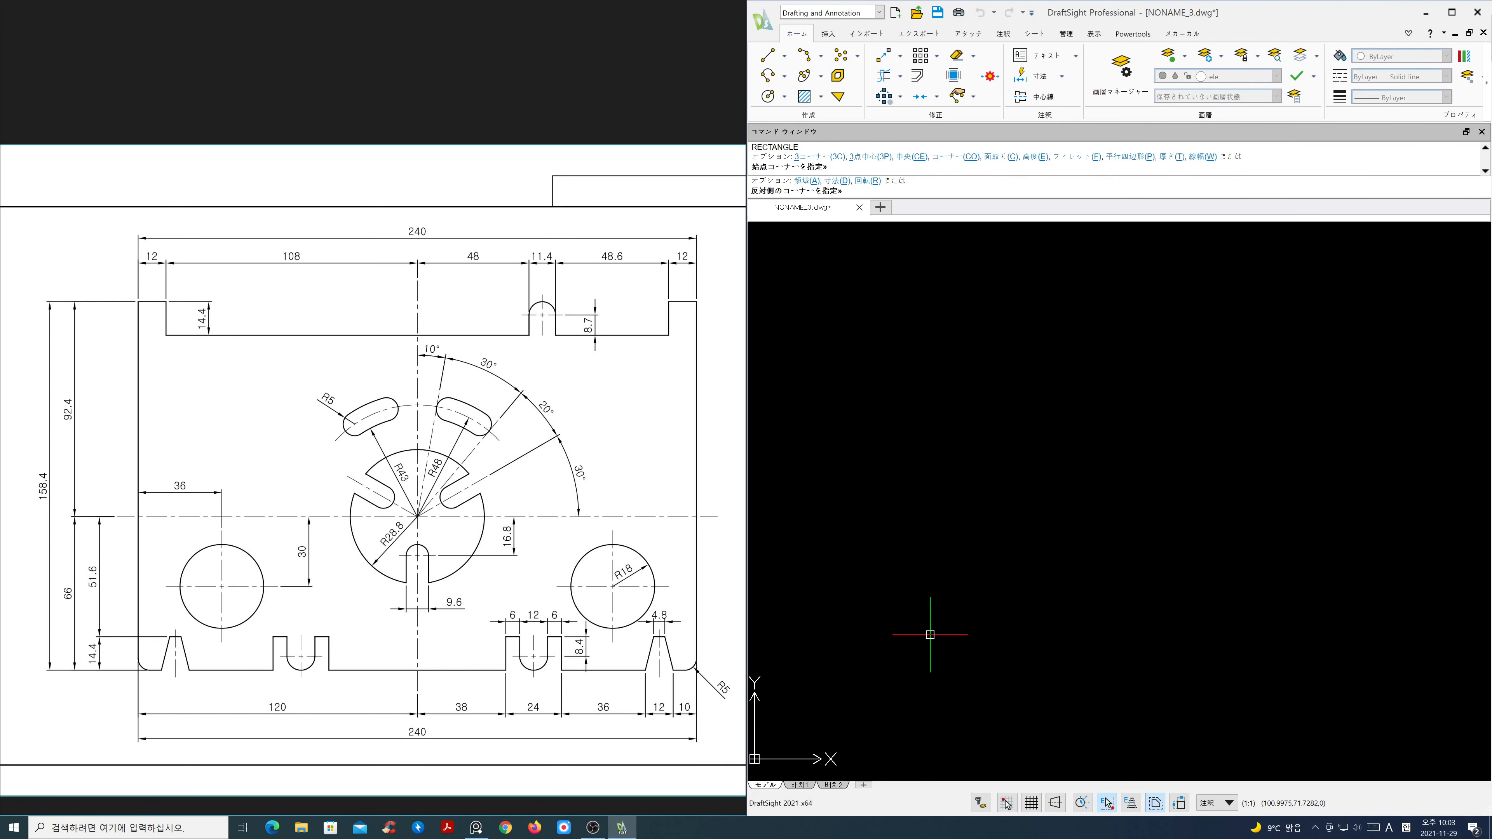
type("d")
key("Return")
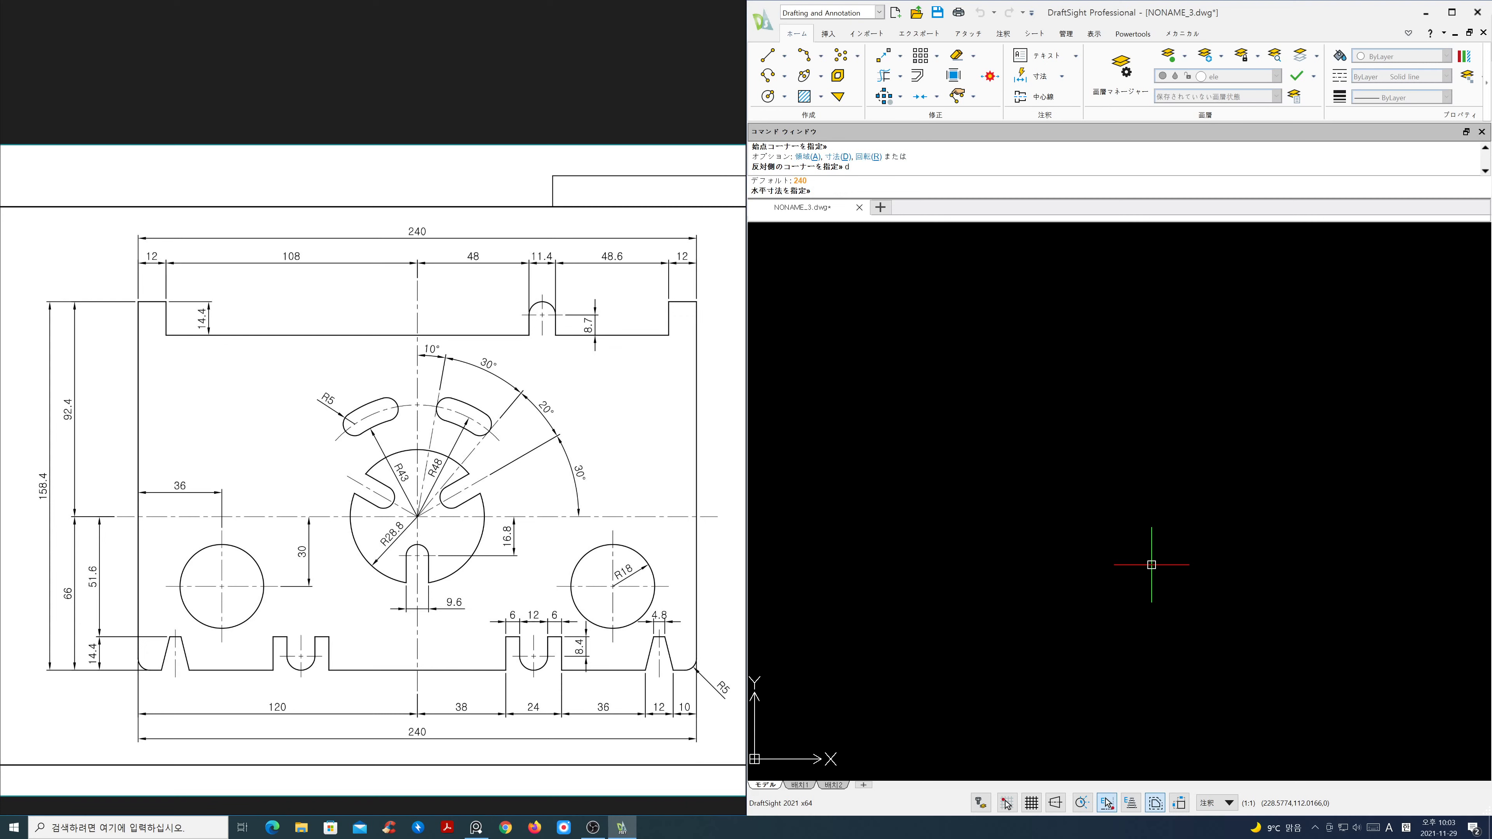
key("Return")
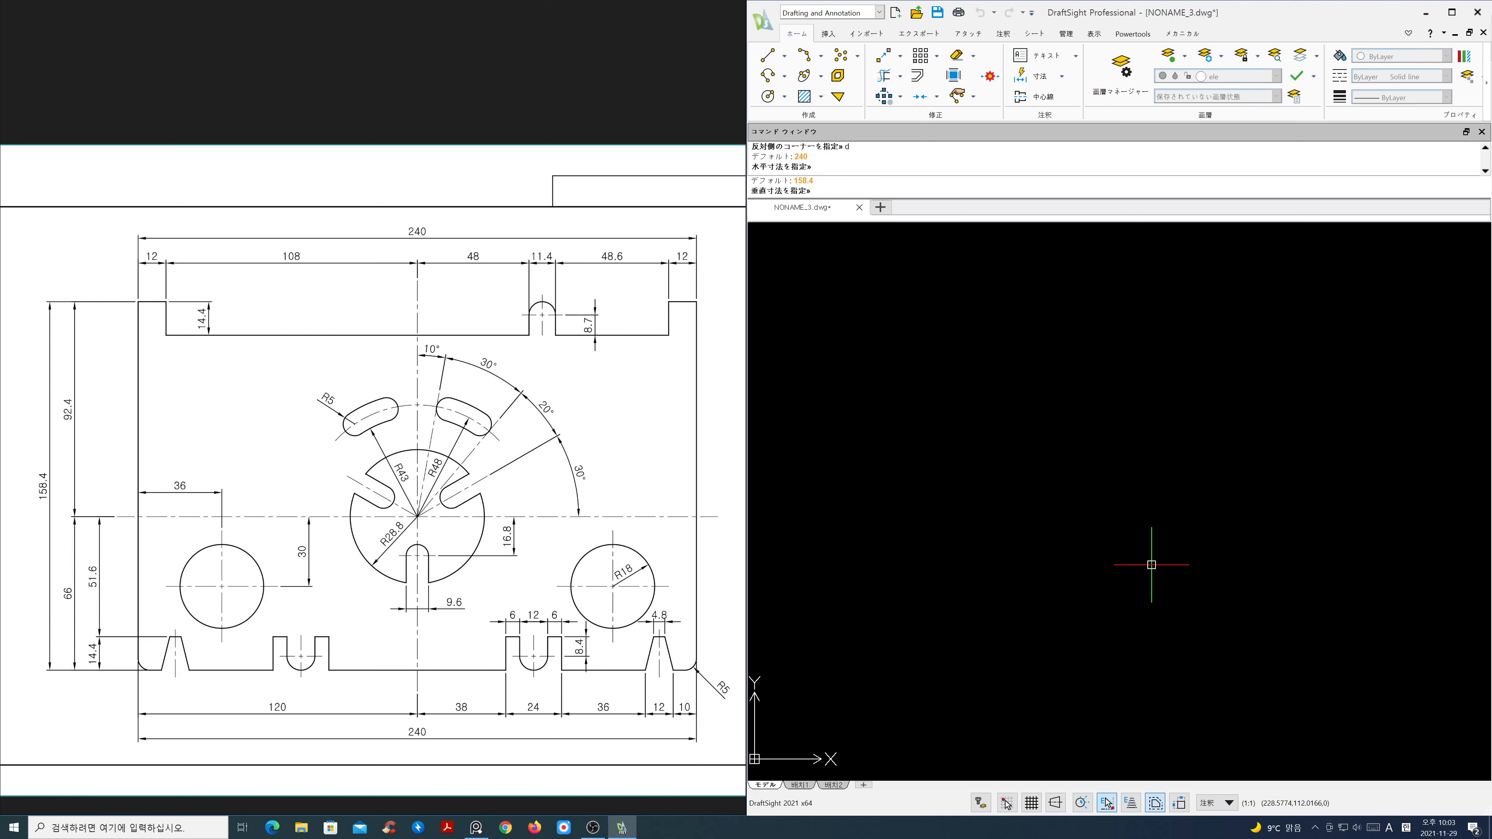
key("Return")
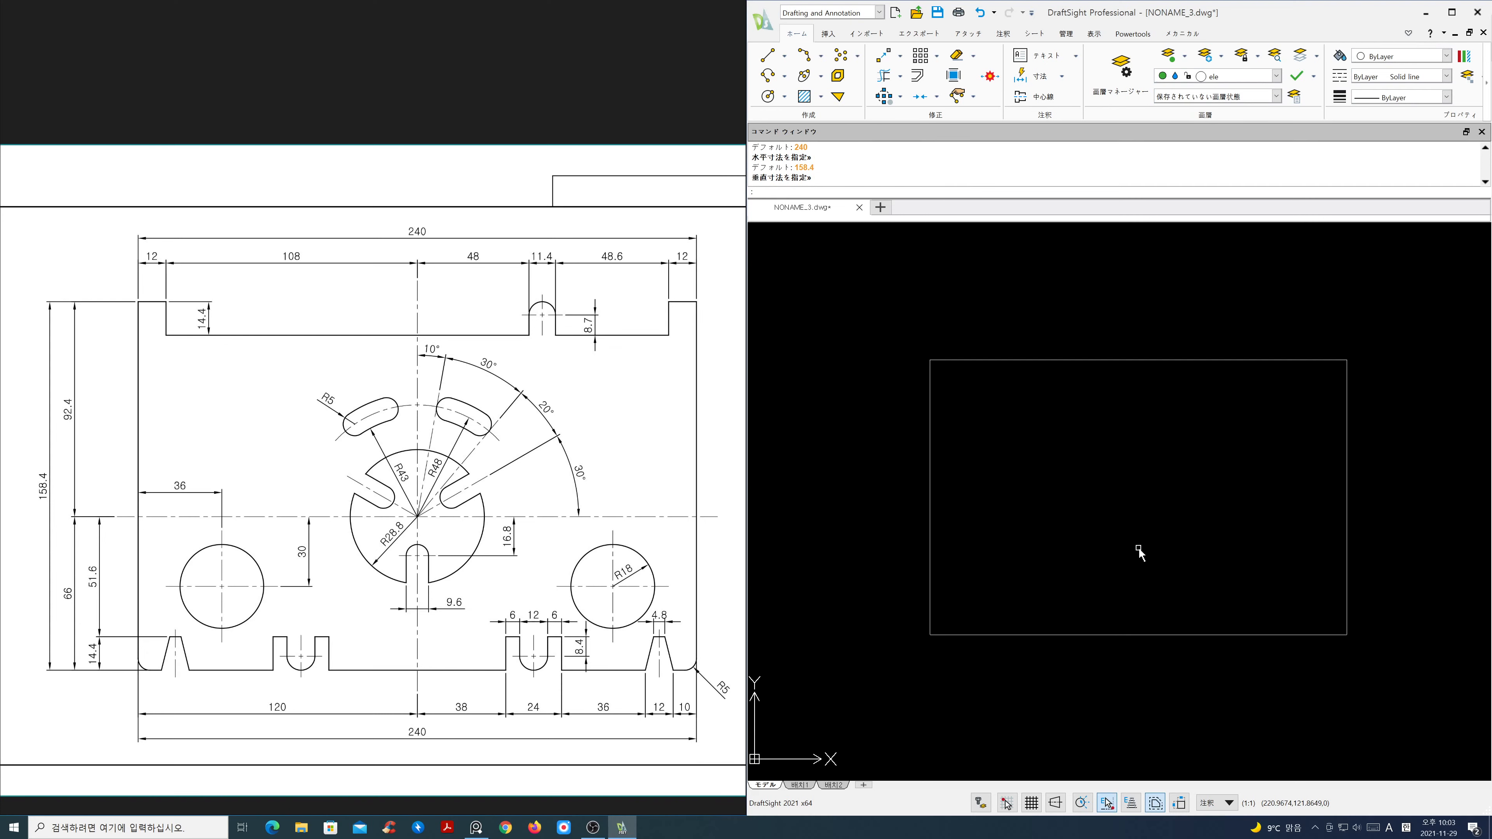
Step: On the cen layer, draw a vertical centreline between the midpoints of the rectangle's upper and lower edges
scroll(1138, 552, "up", 1)
middle_click_drag(1139, 552, 1128, 539)
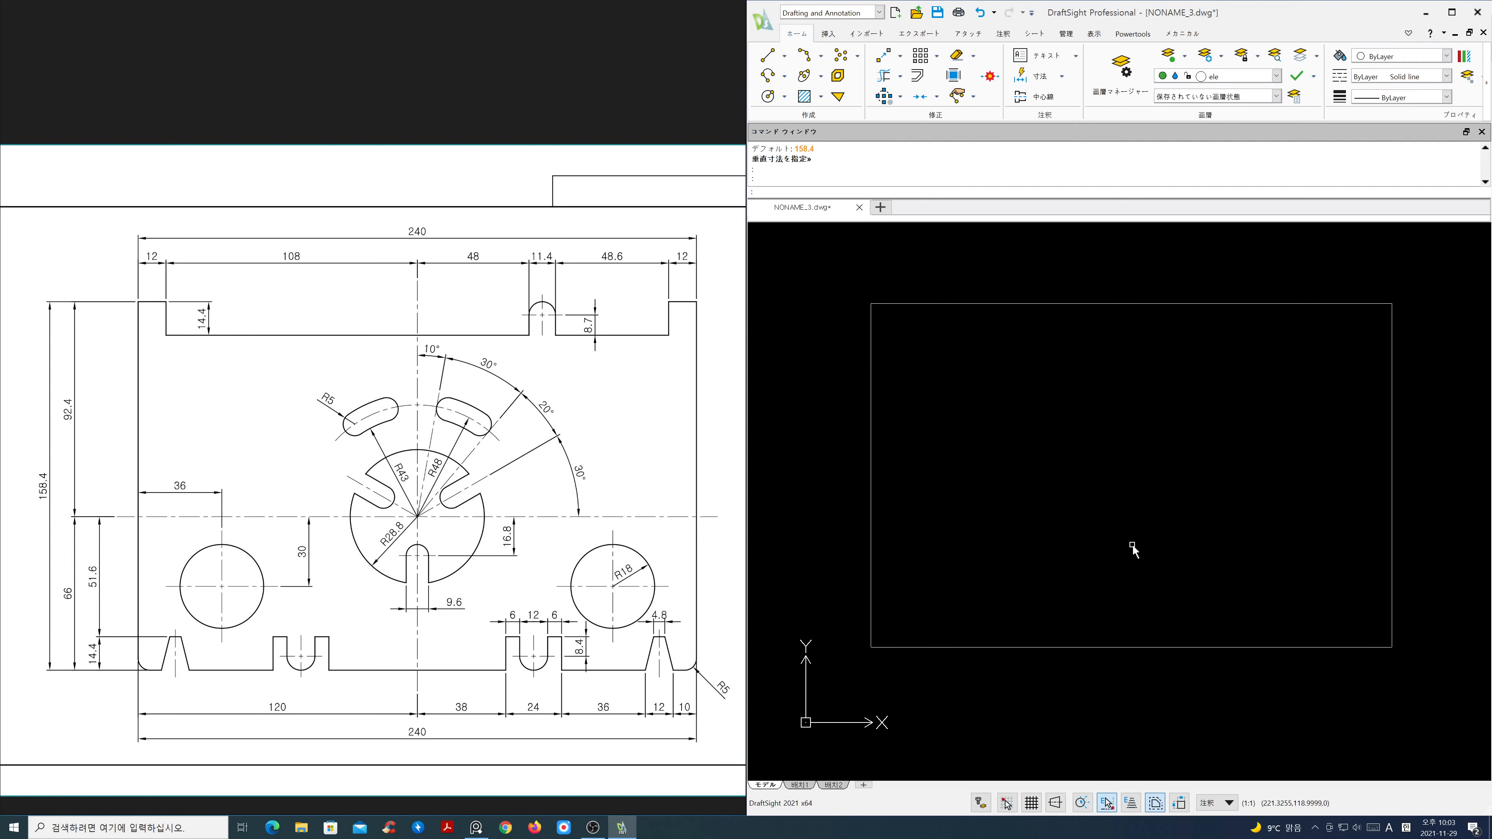
left_click(1269, 83)
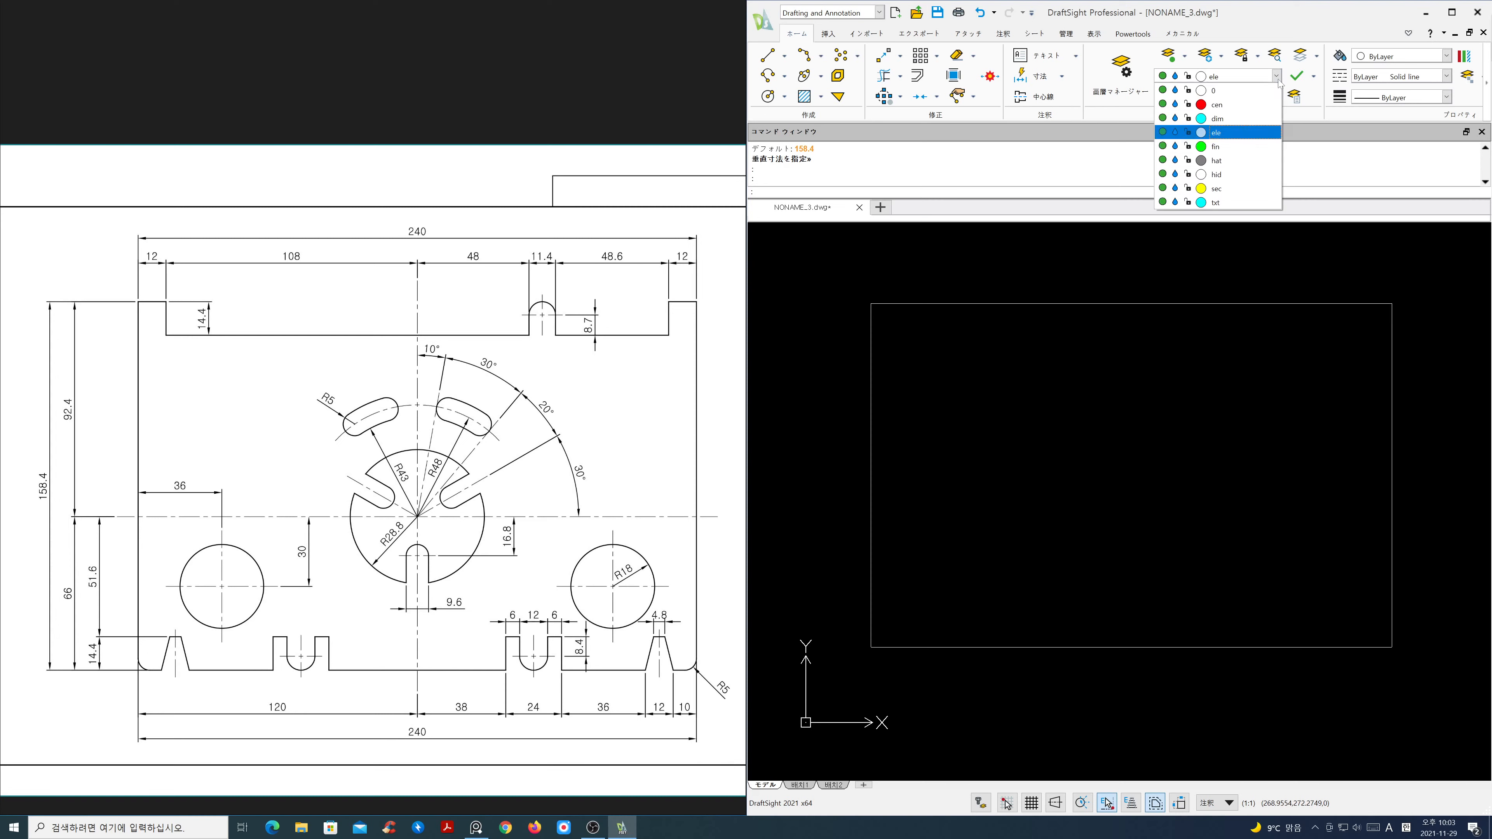
left_click(1210, 102)
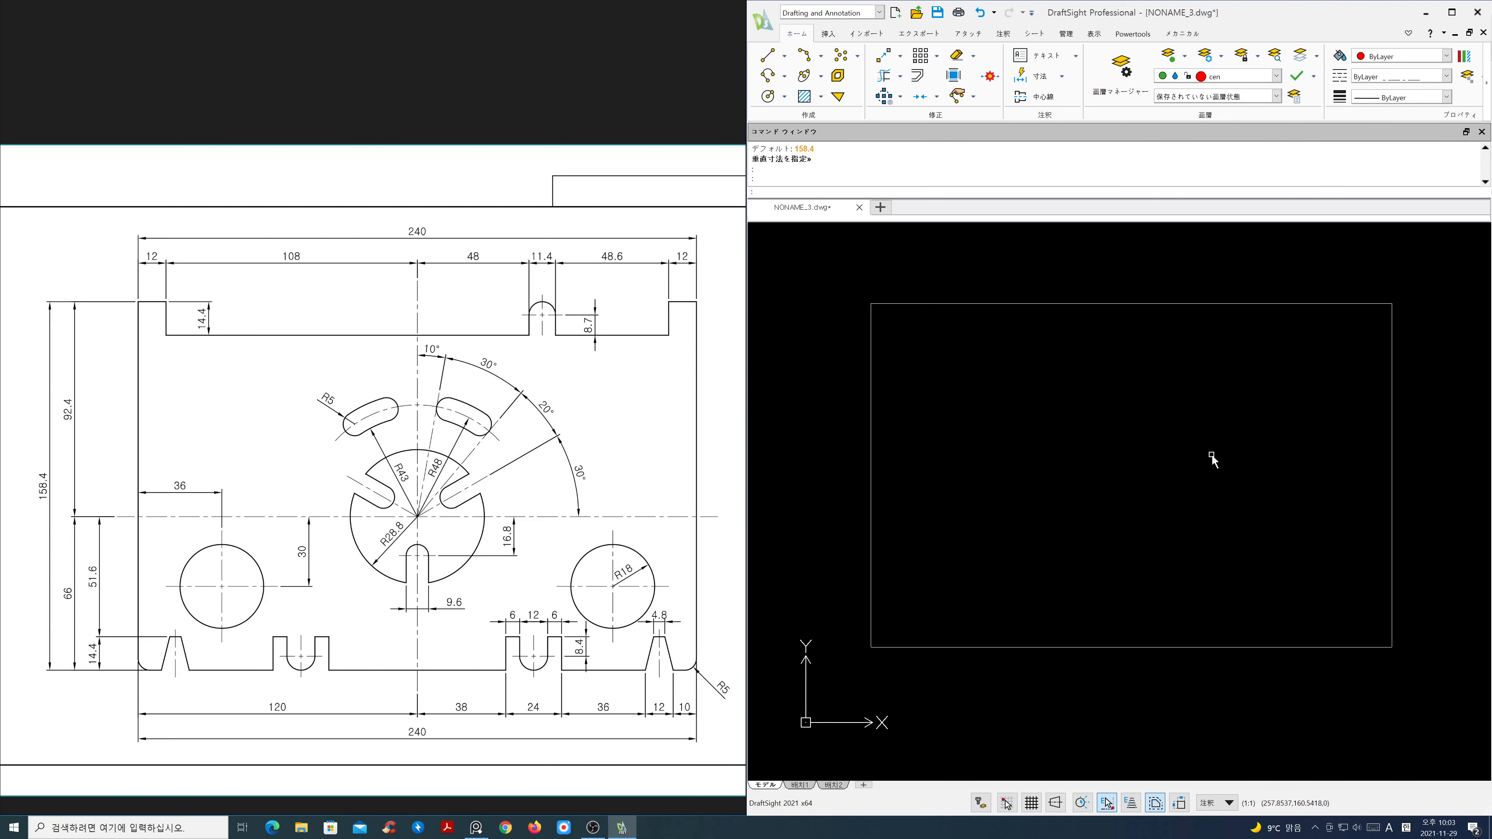
type("l")
key("Return")
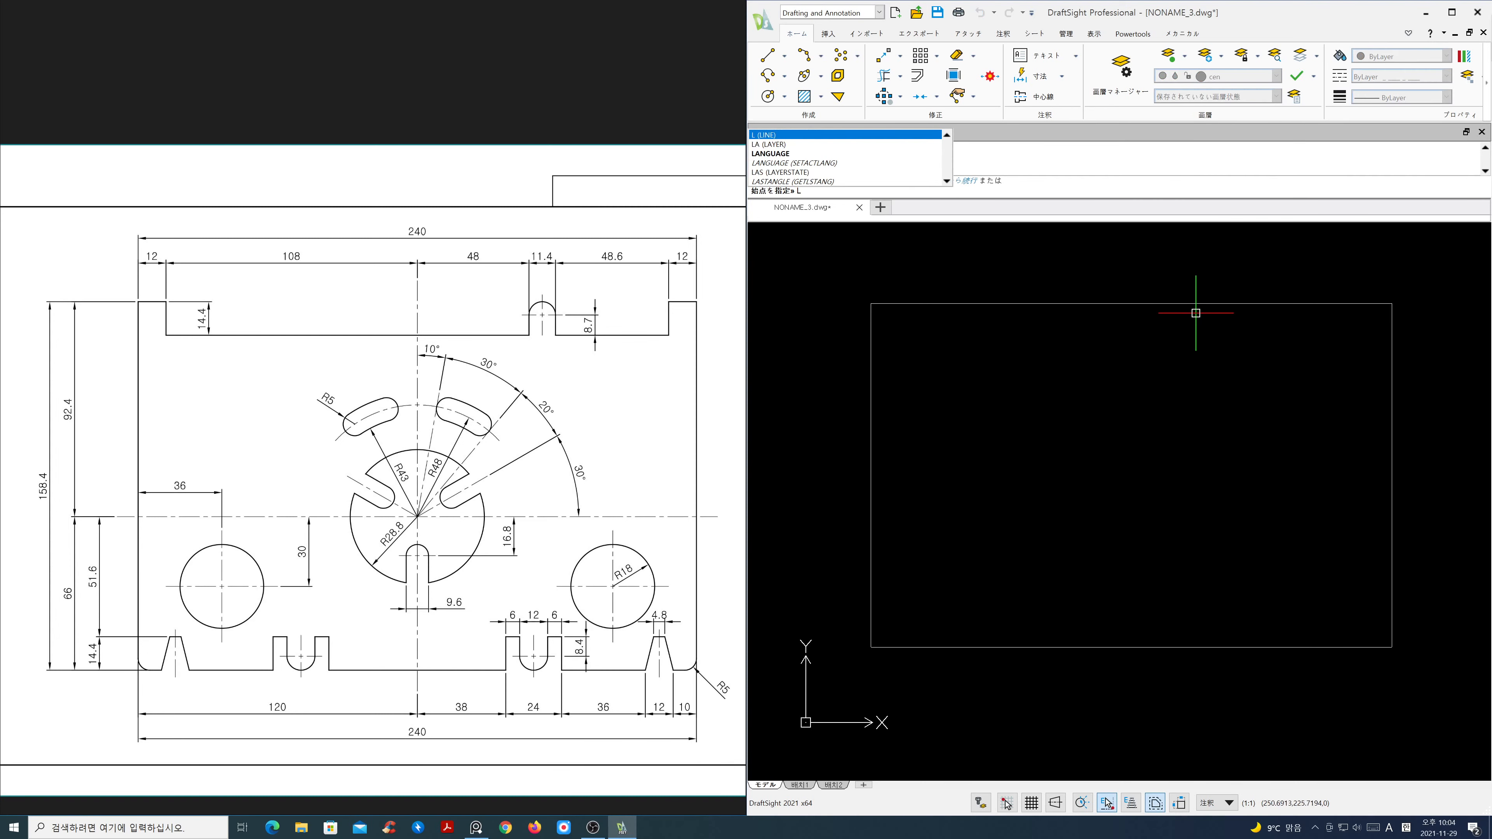
left_click(1200, 306)
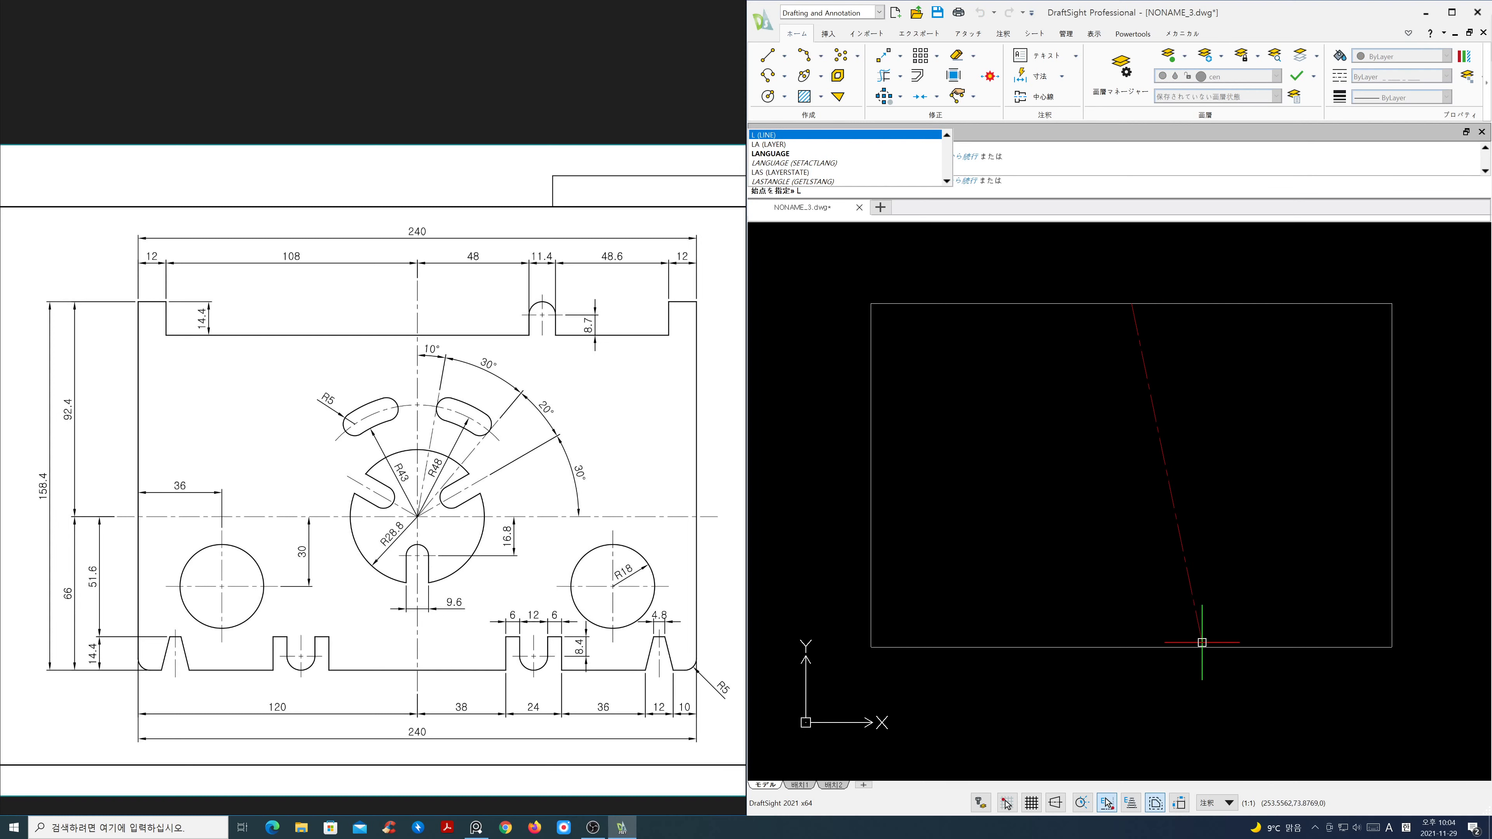
left_click(1132, 646)
key("Return")
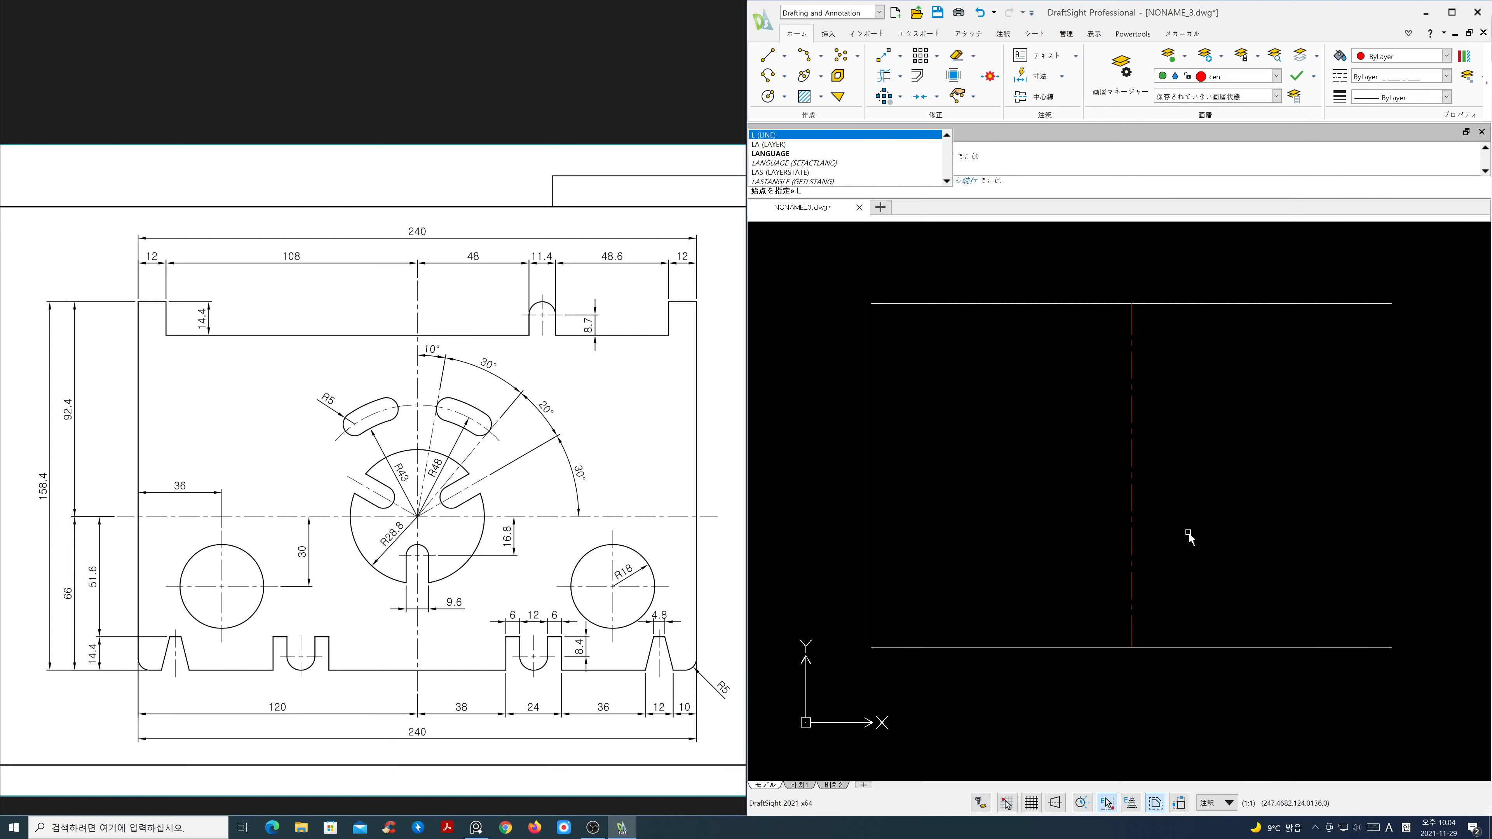
key("Return")
left_click(1183, 522)
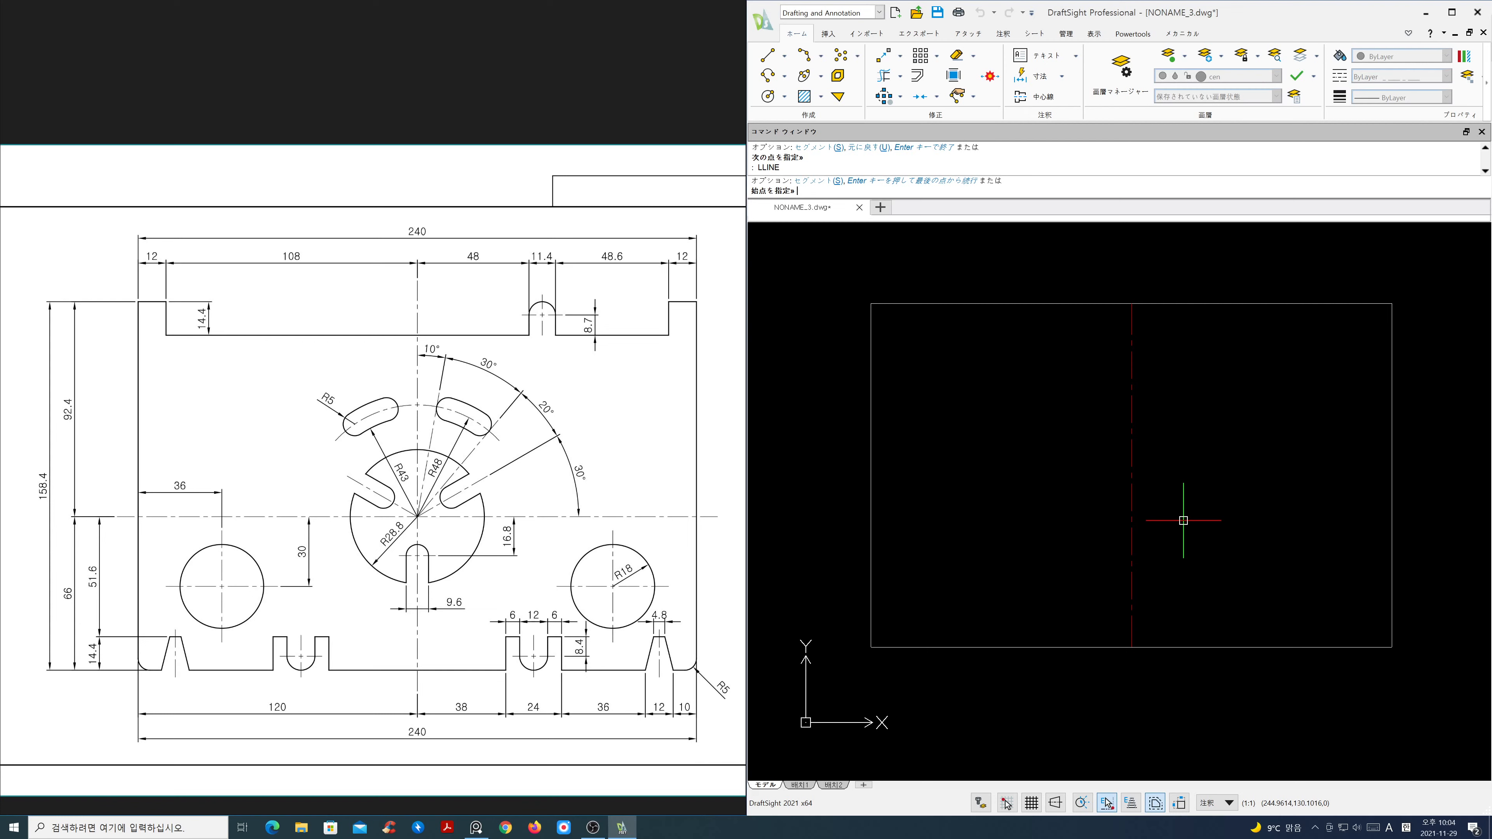
key("Escape")
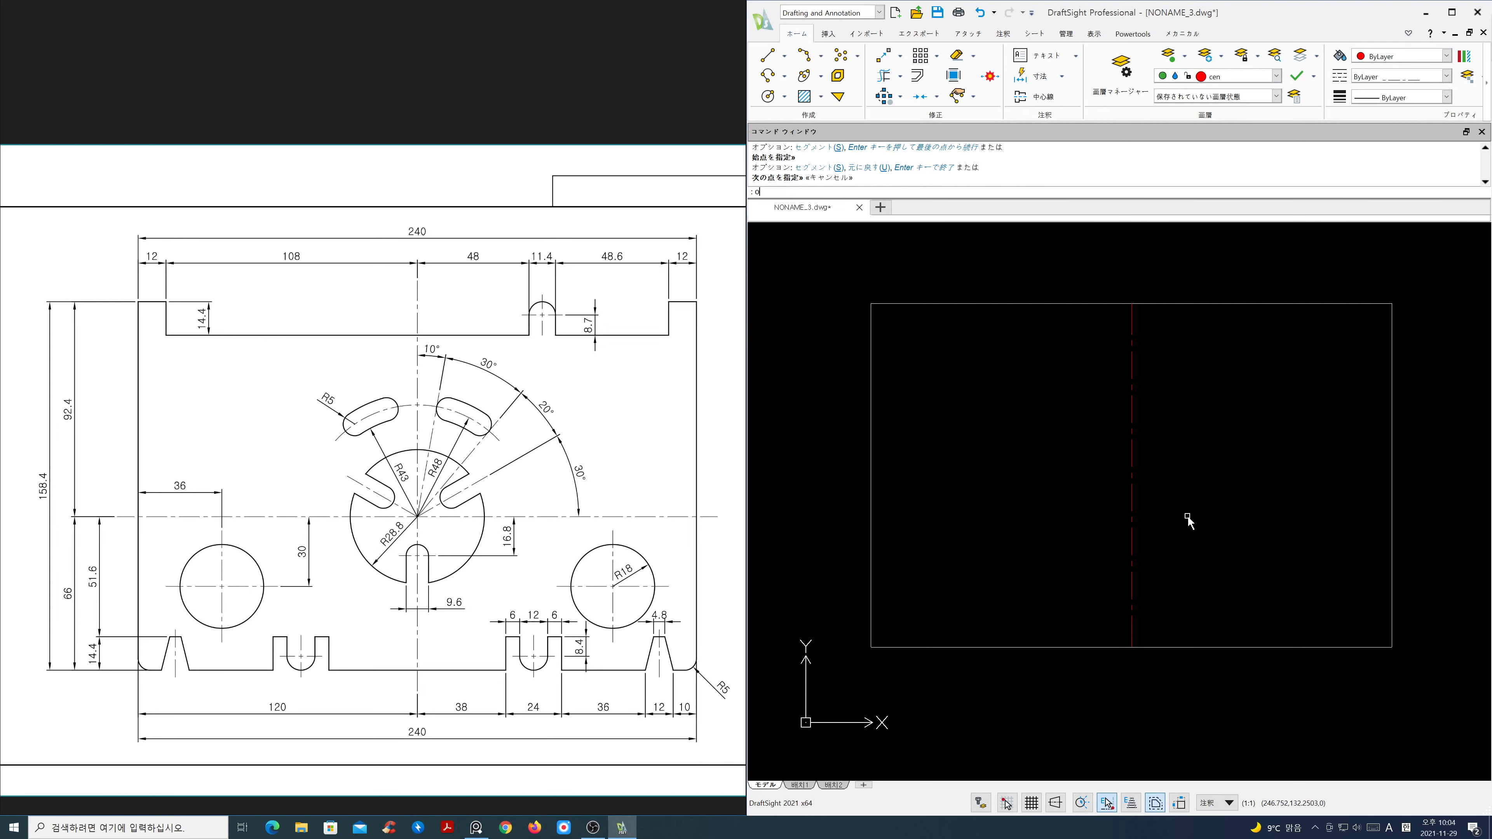
Step: Try to offset the whole rectangle inward by 66 and delete the resulting copy
key("Return")
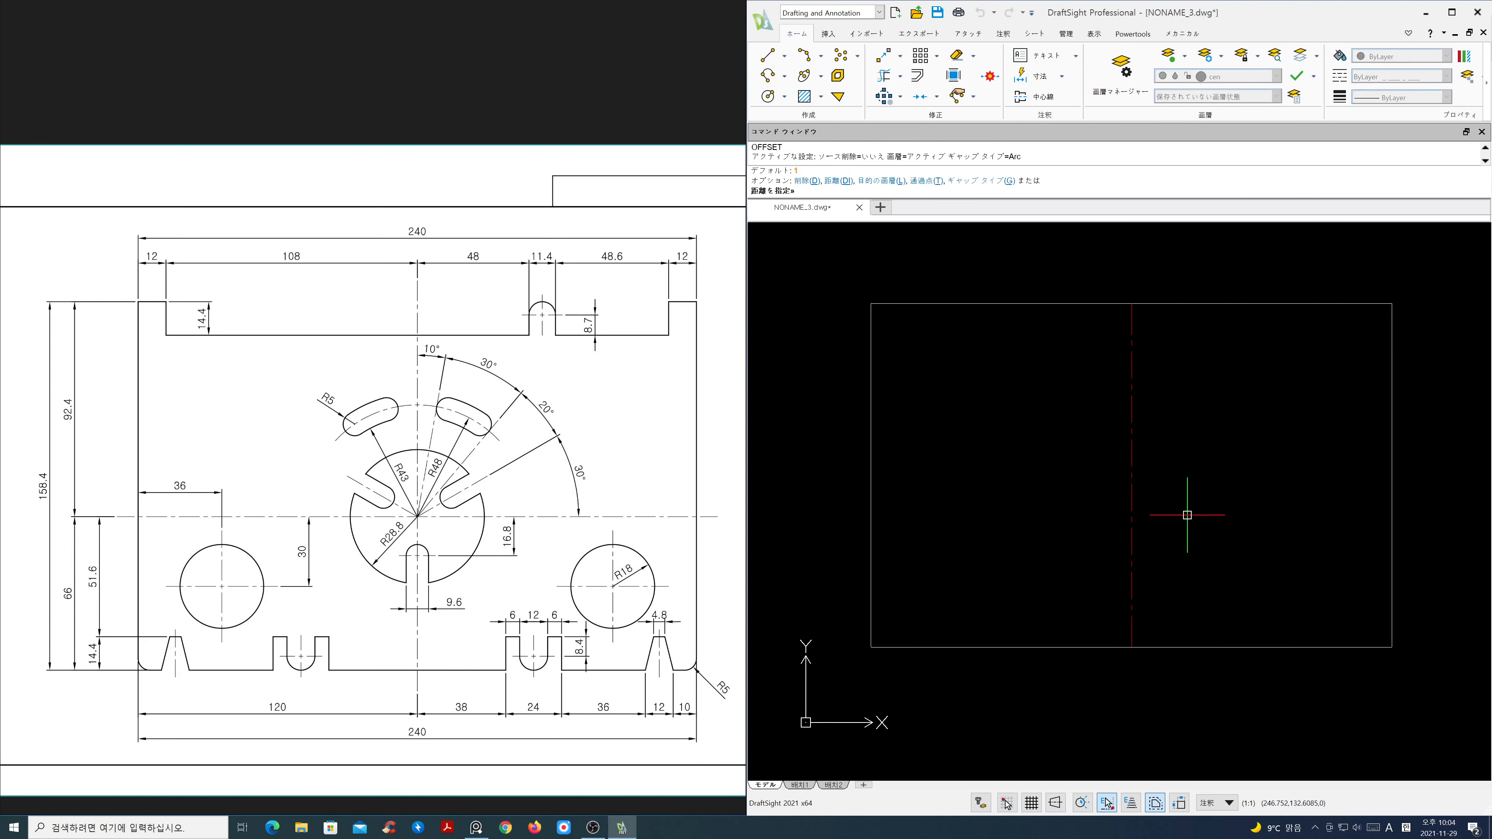
type("66")
key("Return")
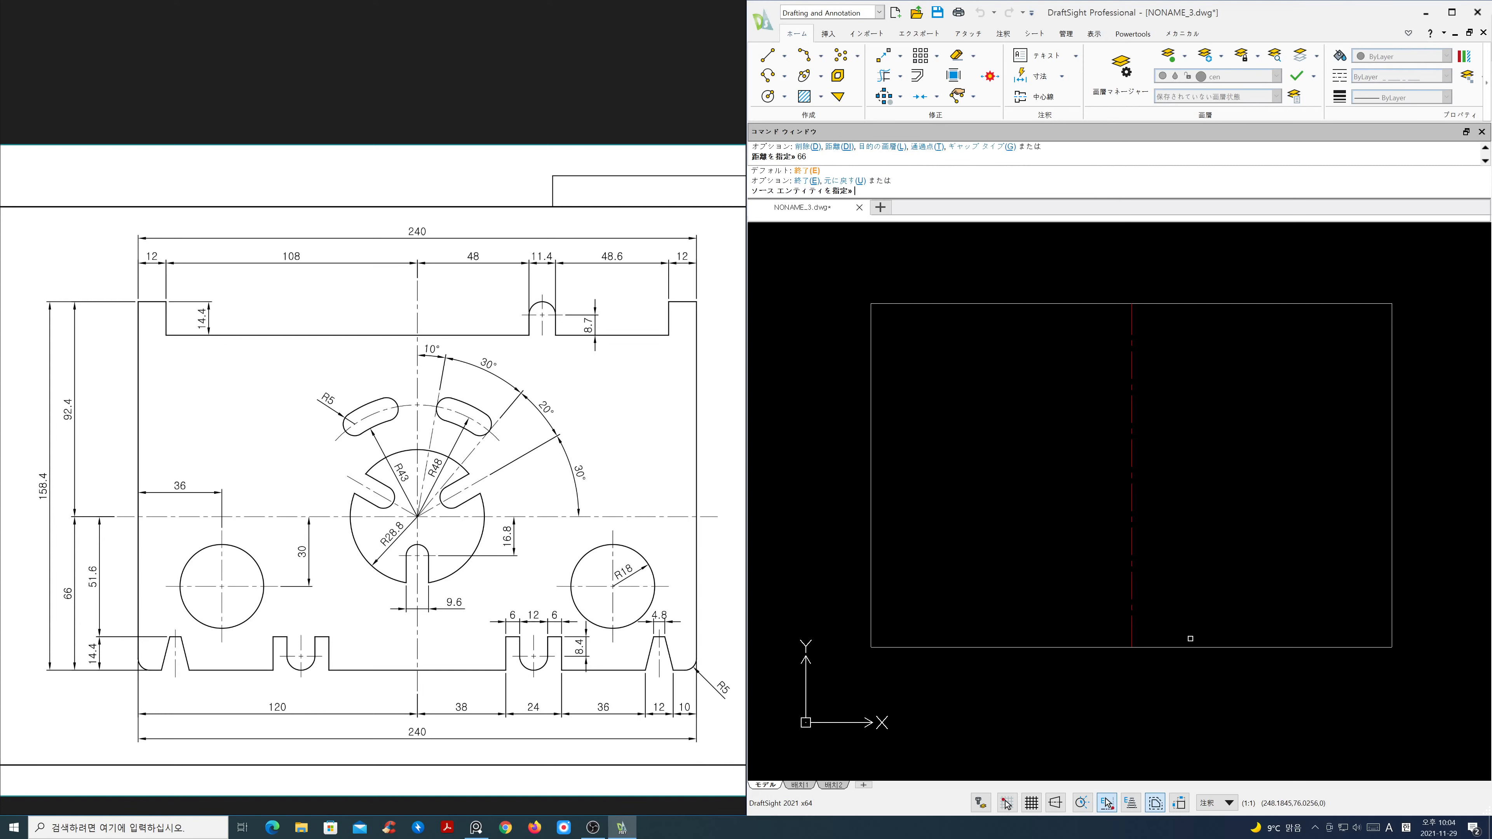
left_click(1192, 647)
left_click(1194, 593)
key("Return")
type("e")
key("Return")
left_click_drag(1209, 525, 1181, 476)
key("Return")
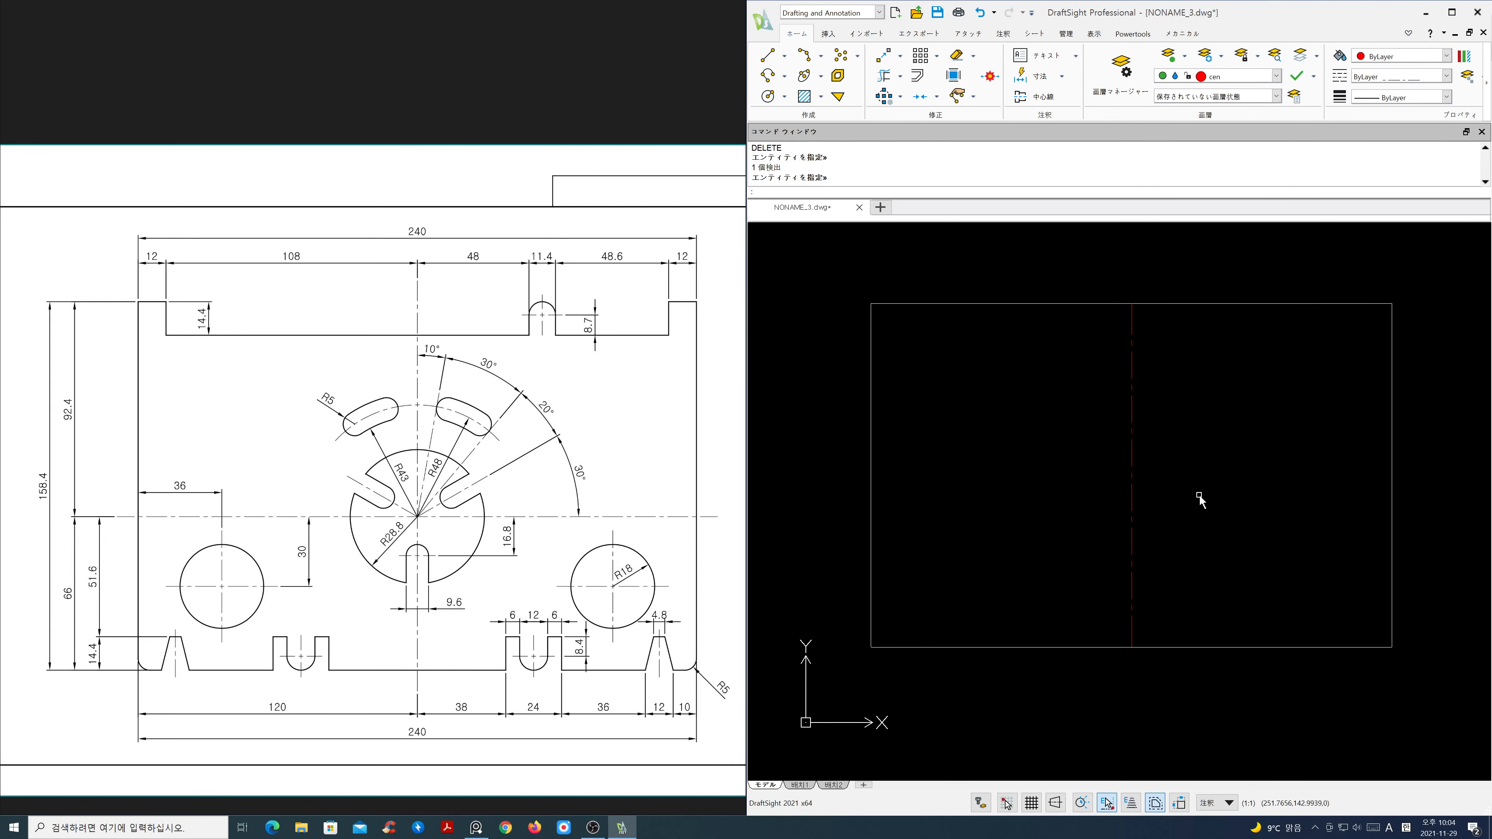
Step: Explode the rectangle into separate lines
type("x")
key("Return")
left_click_drag(1290, 615, 1229, 675)
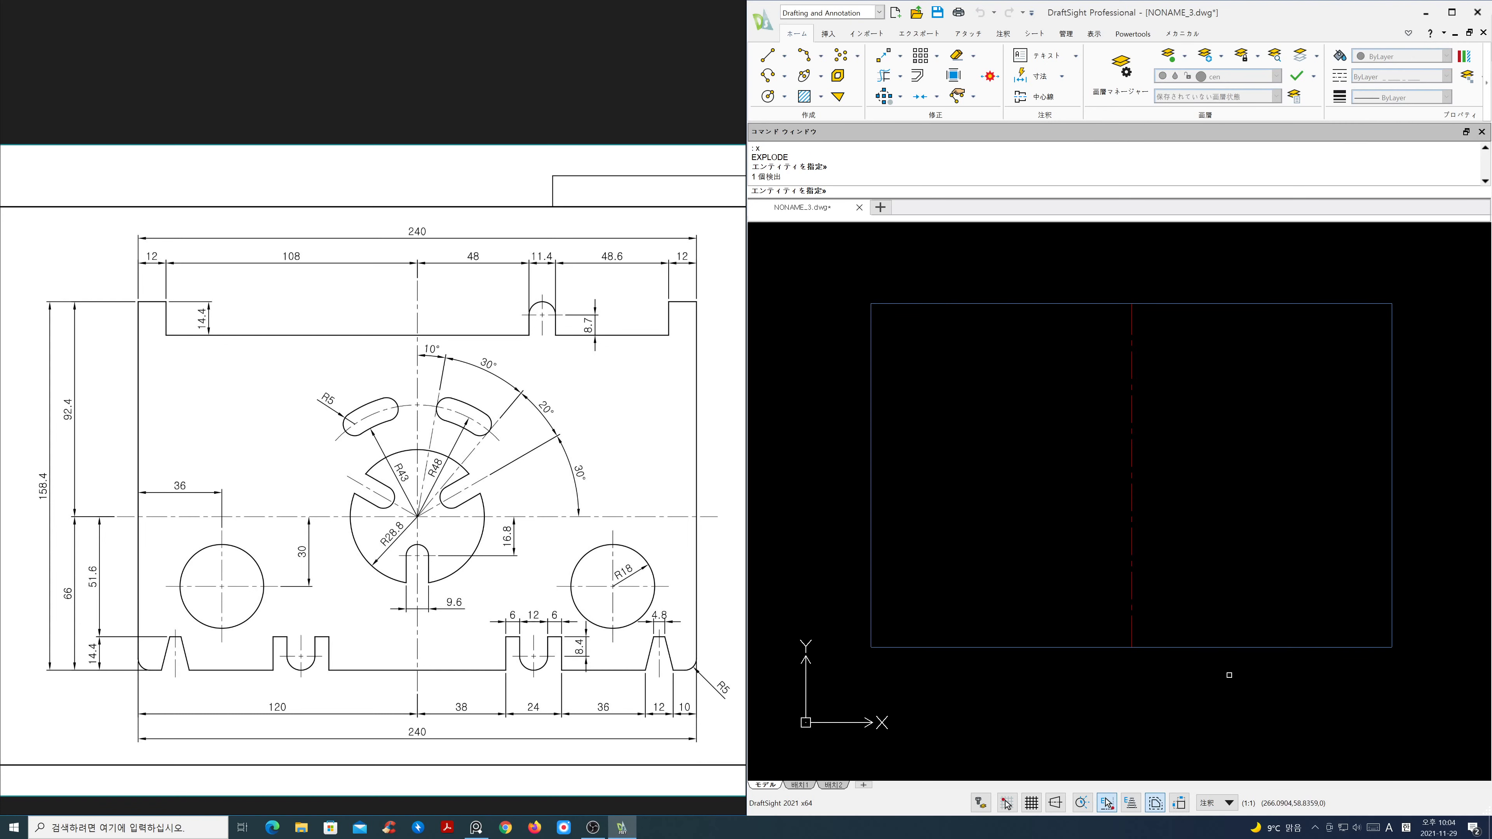
key("Return")
Step: Offset the rectangle's lower edge upward by 66 to make the horizontal centreline on the cen layer
type("o")
key("Return")
type("66")
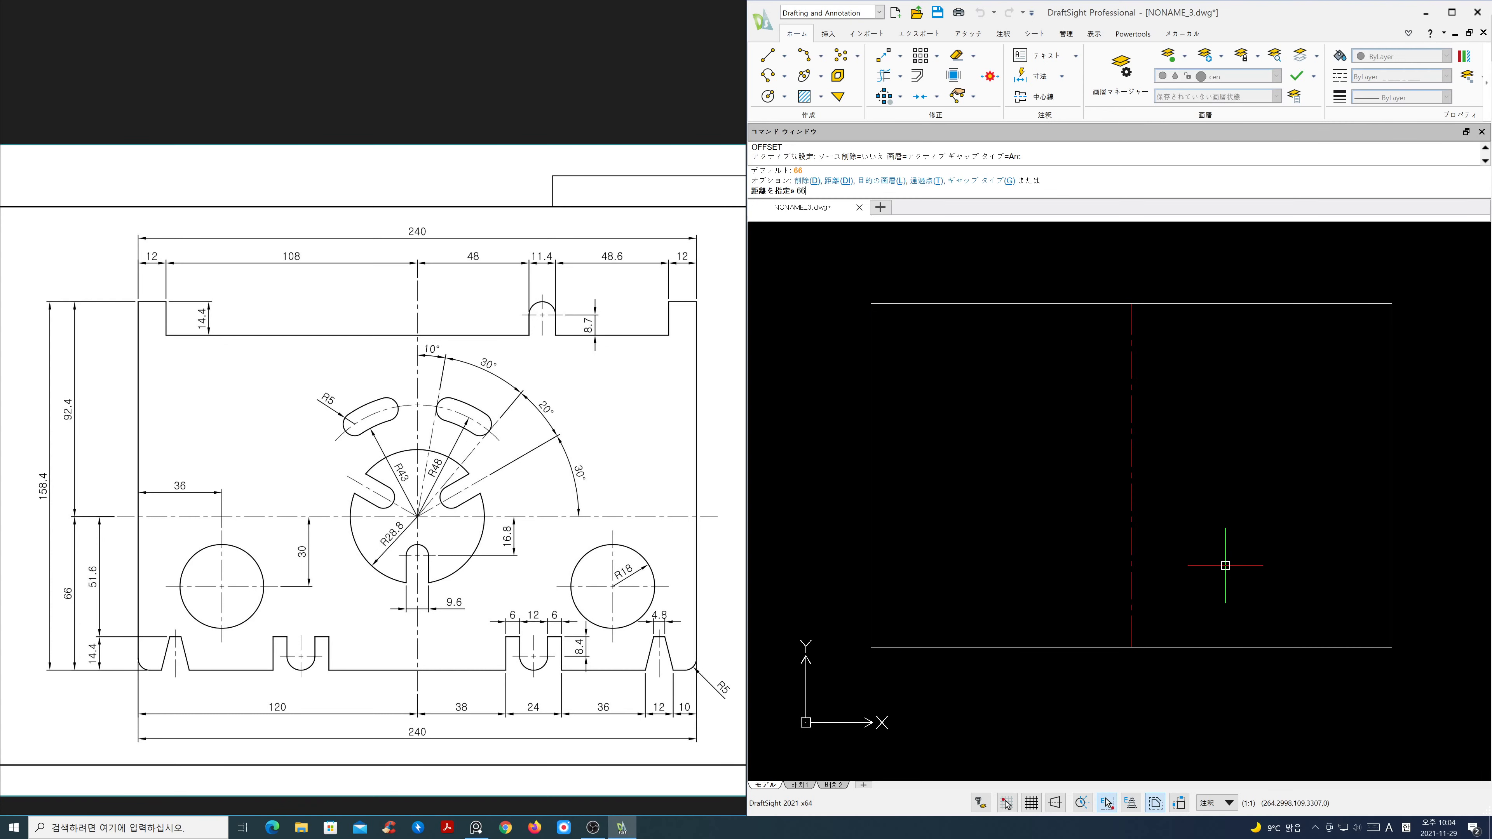
key("Return")
left_click(1206, 645)
left_click(1209, 606)
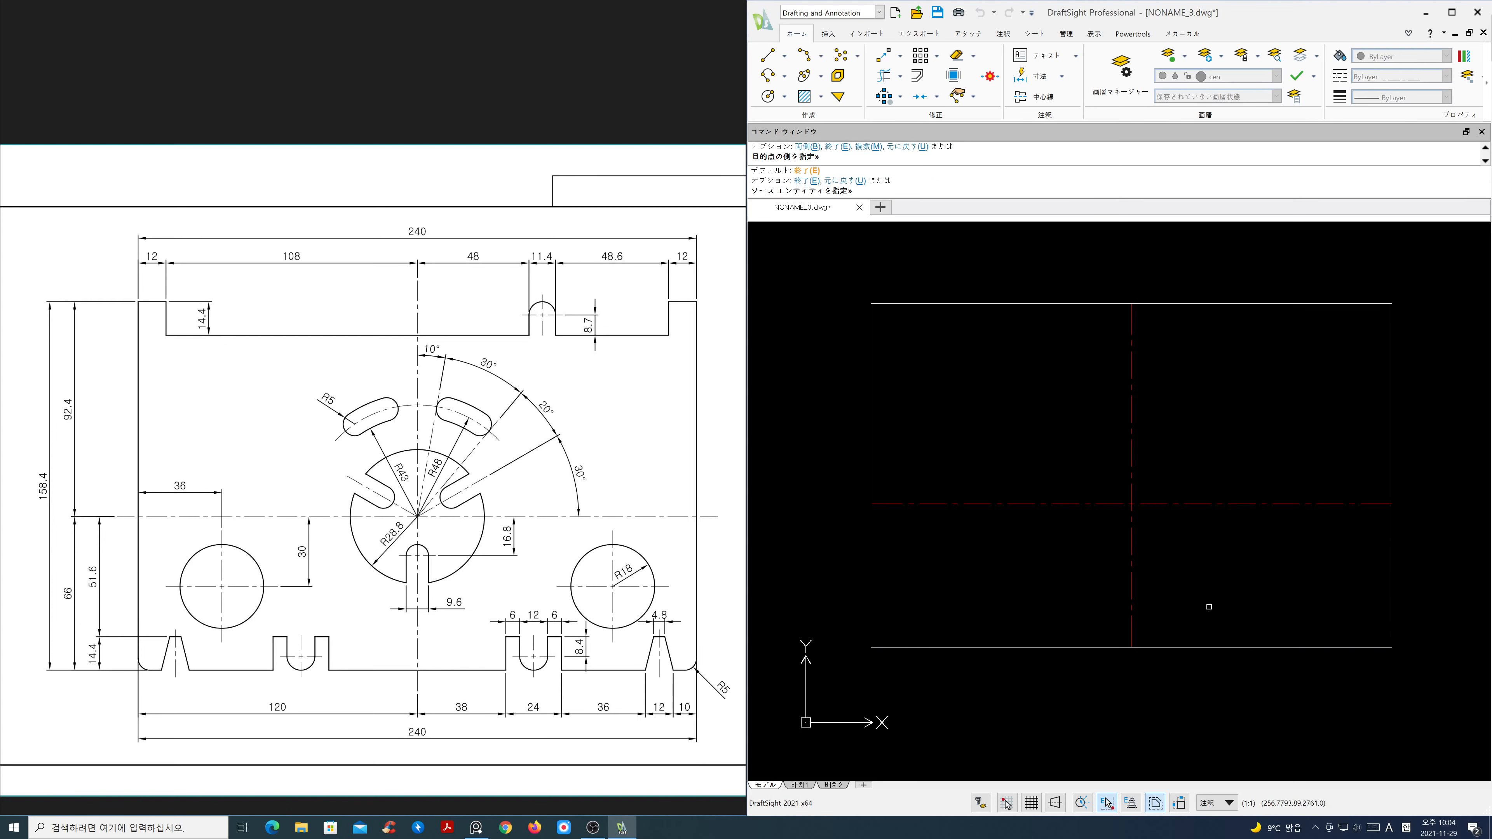
key("Return")
Step: Power-trim the outline to the left of the vertical centreline, keeping the full horizontal centreline
left_click(884, 75)
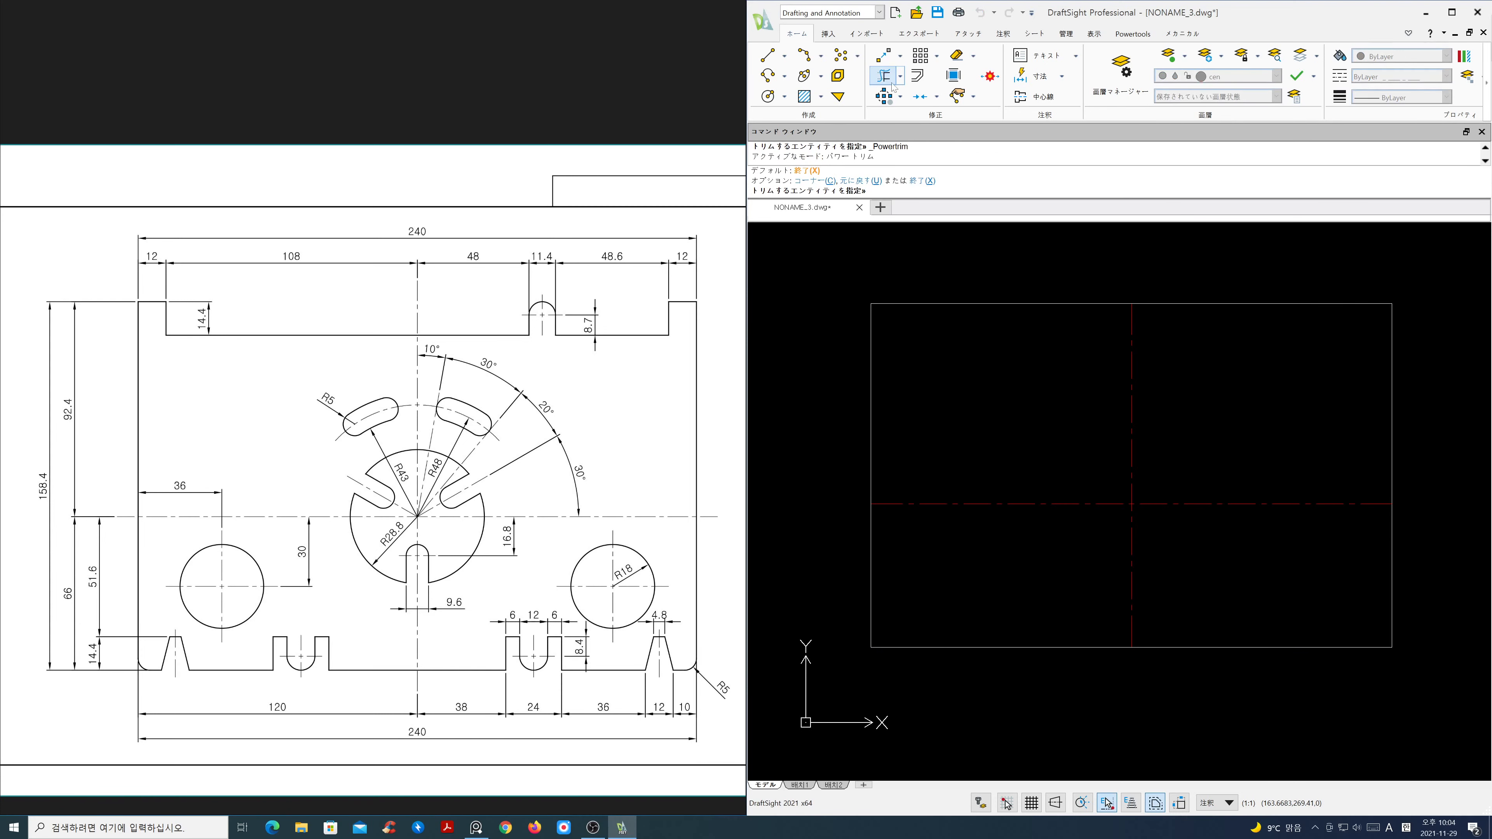
mouse_move(989, 286)
left_mouse_down()
mouse_move(822, 553)
mouse_move(1023, 666)
mouse_move(1103, 664)
left_mouse_up()
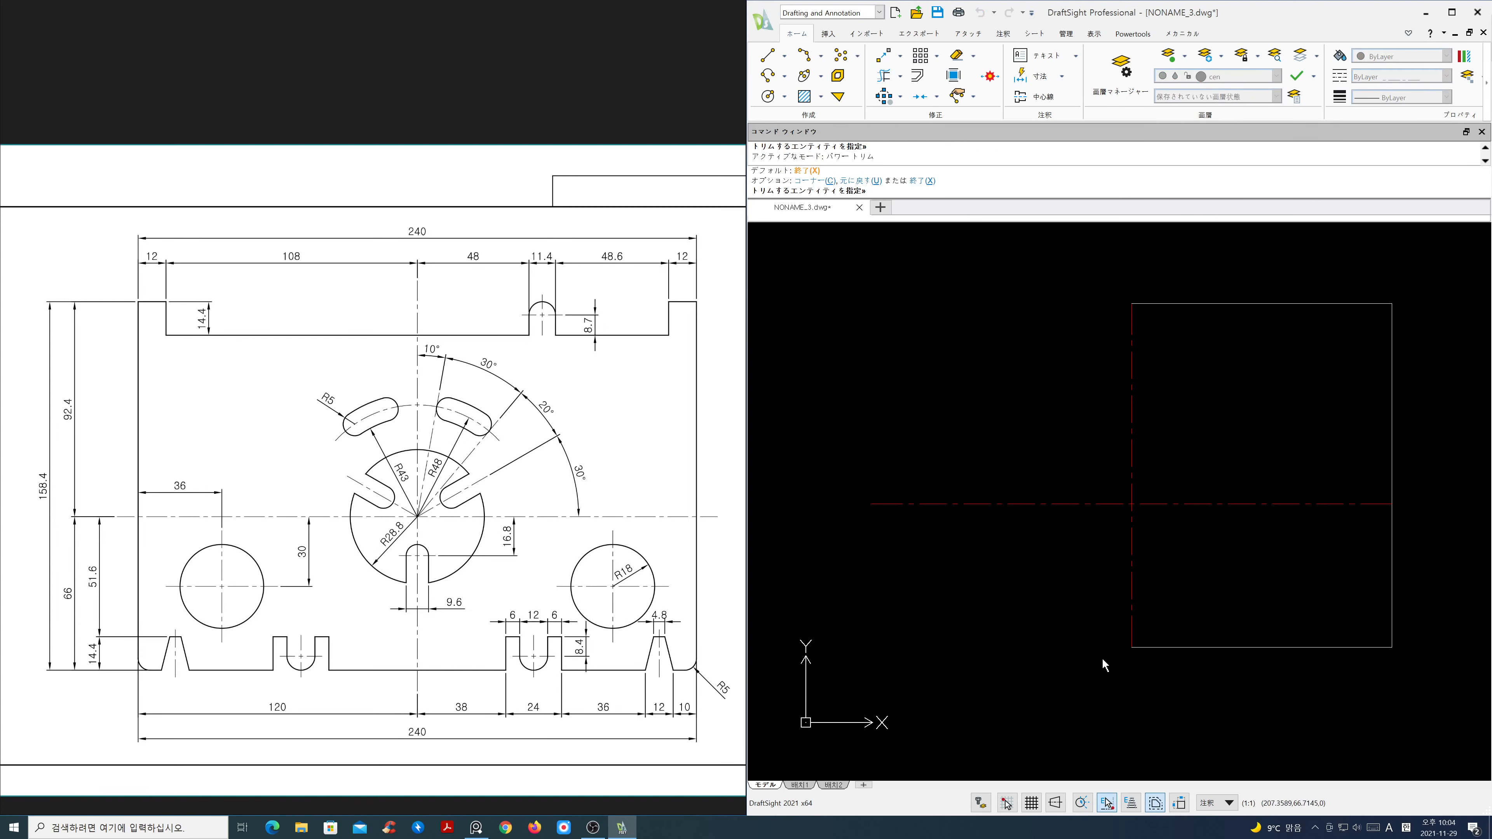
middle_click_drag(1280, 563, 1099, 570)
scroll(1107, 538, "up", 1)
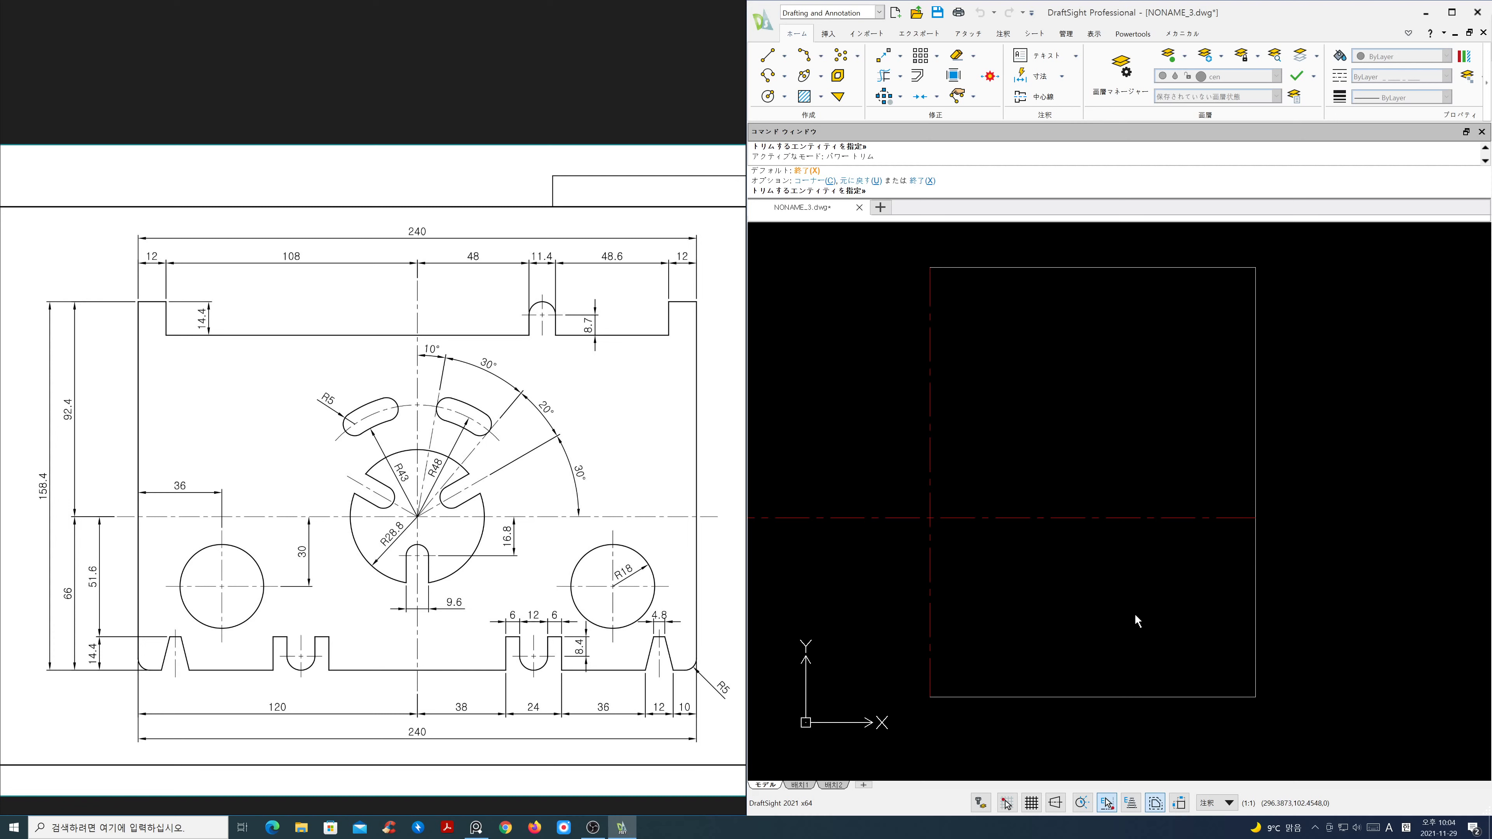
key("Return")
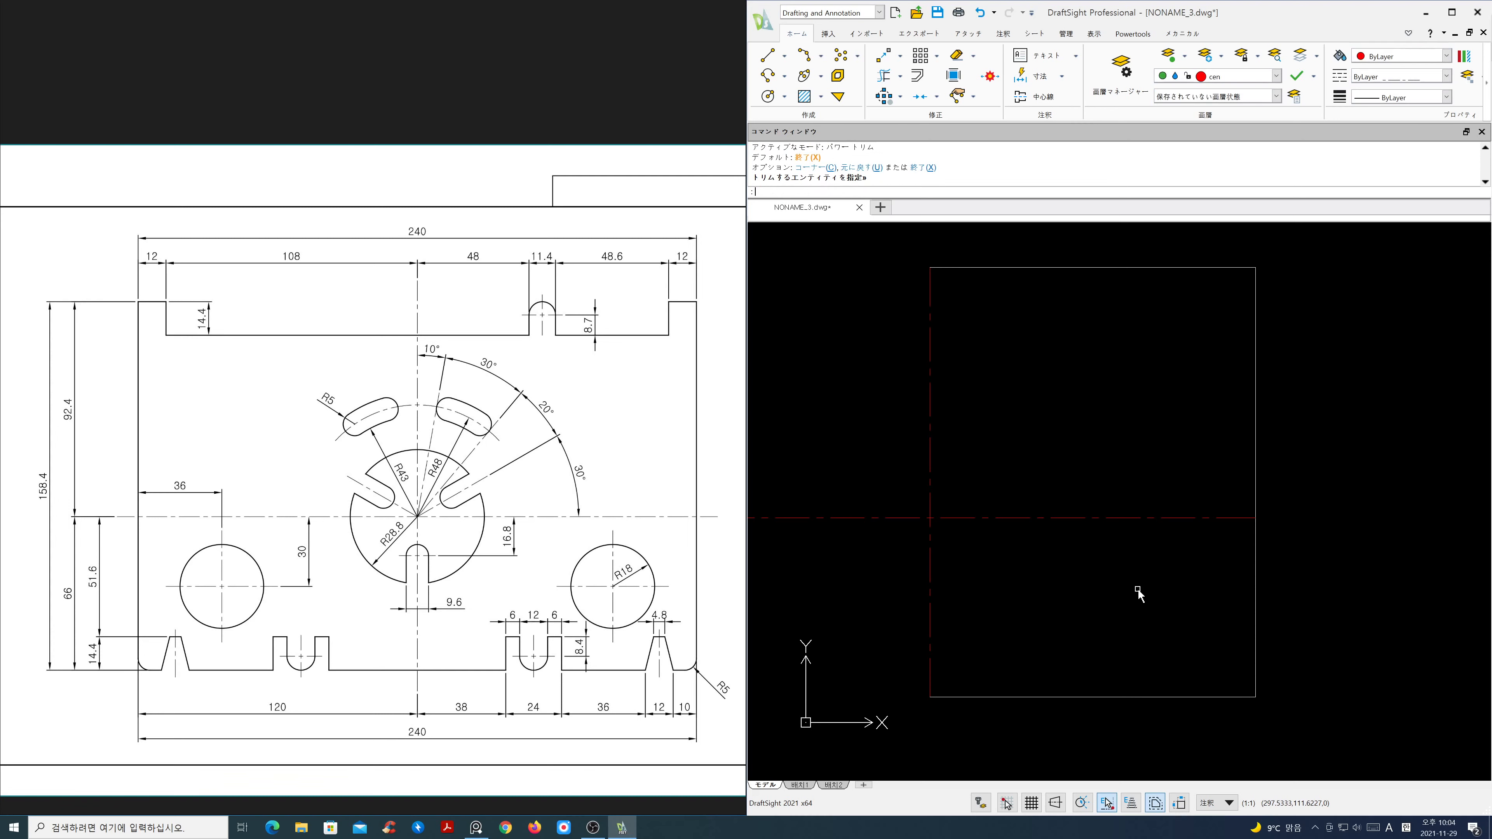
Step: Offset the outline's right edge 36 inward, with the offset destination set to the active layer
type("o")
key("Return")
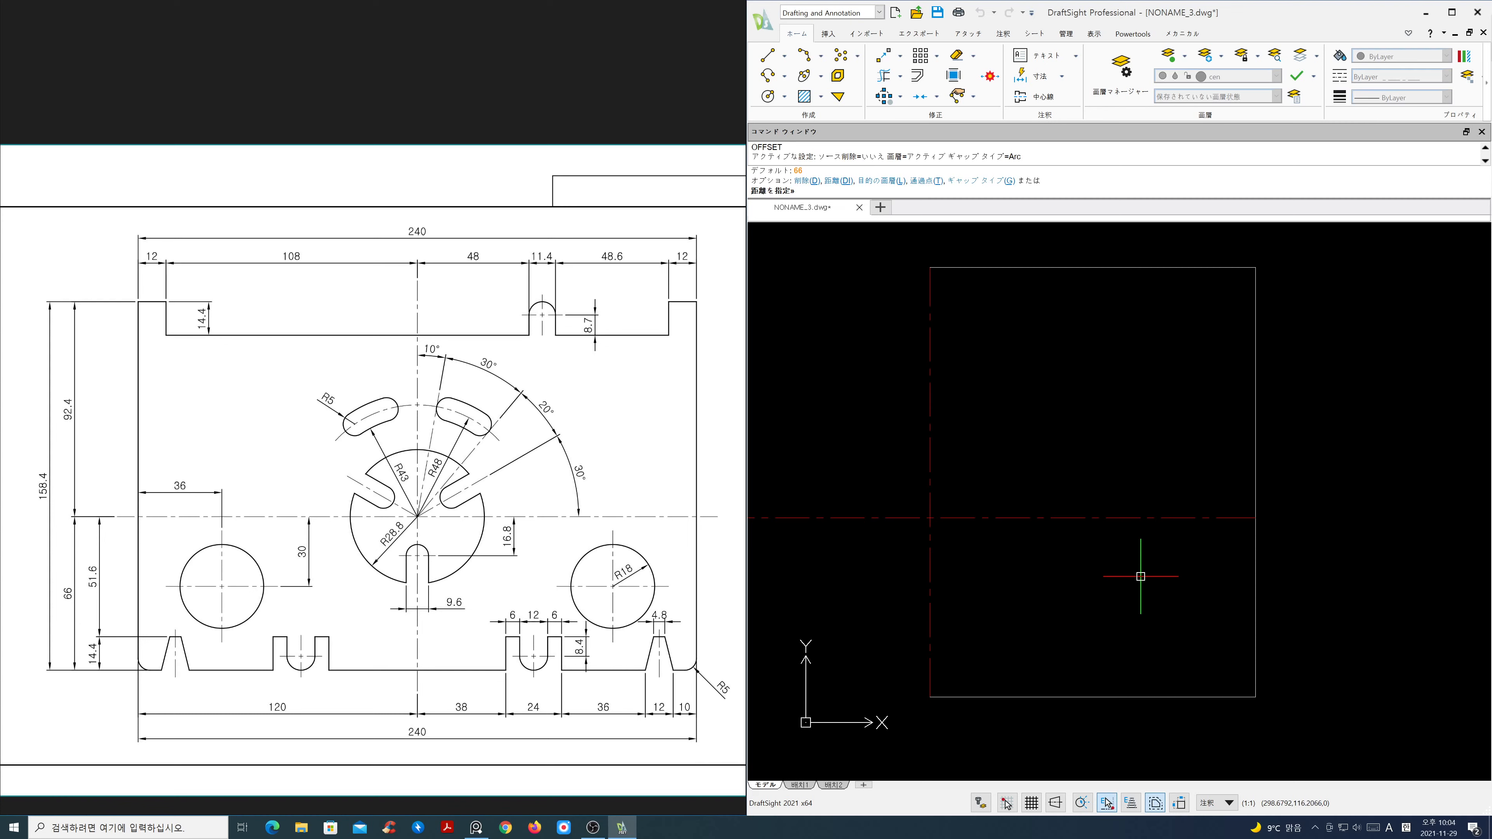
type("l")
key("Return")
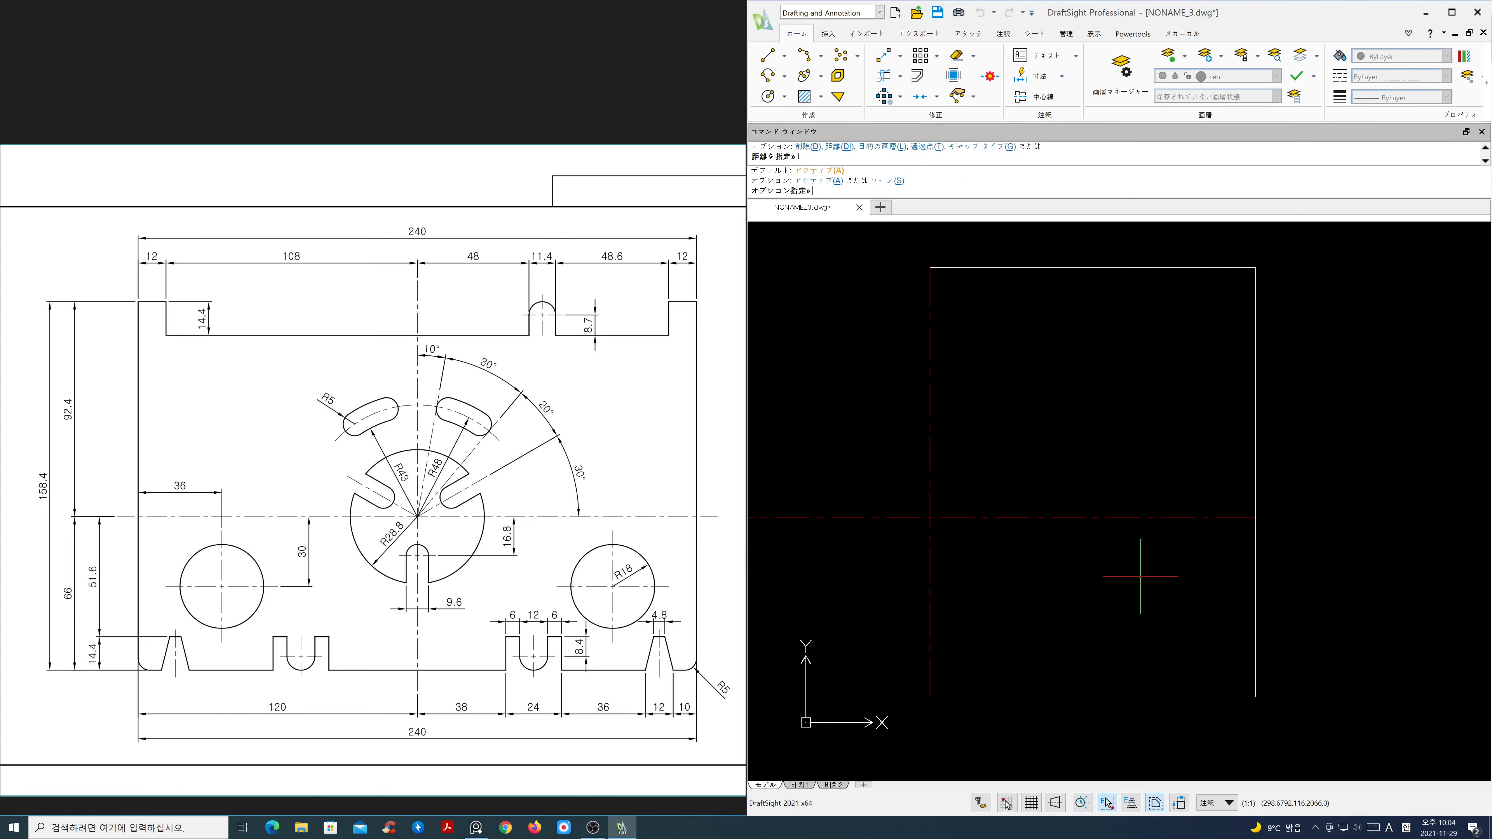
key("Return")
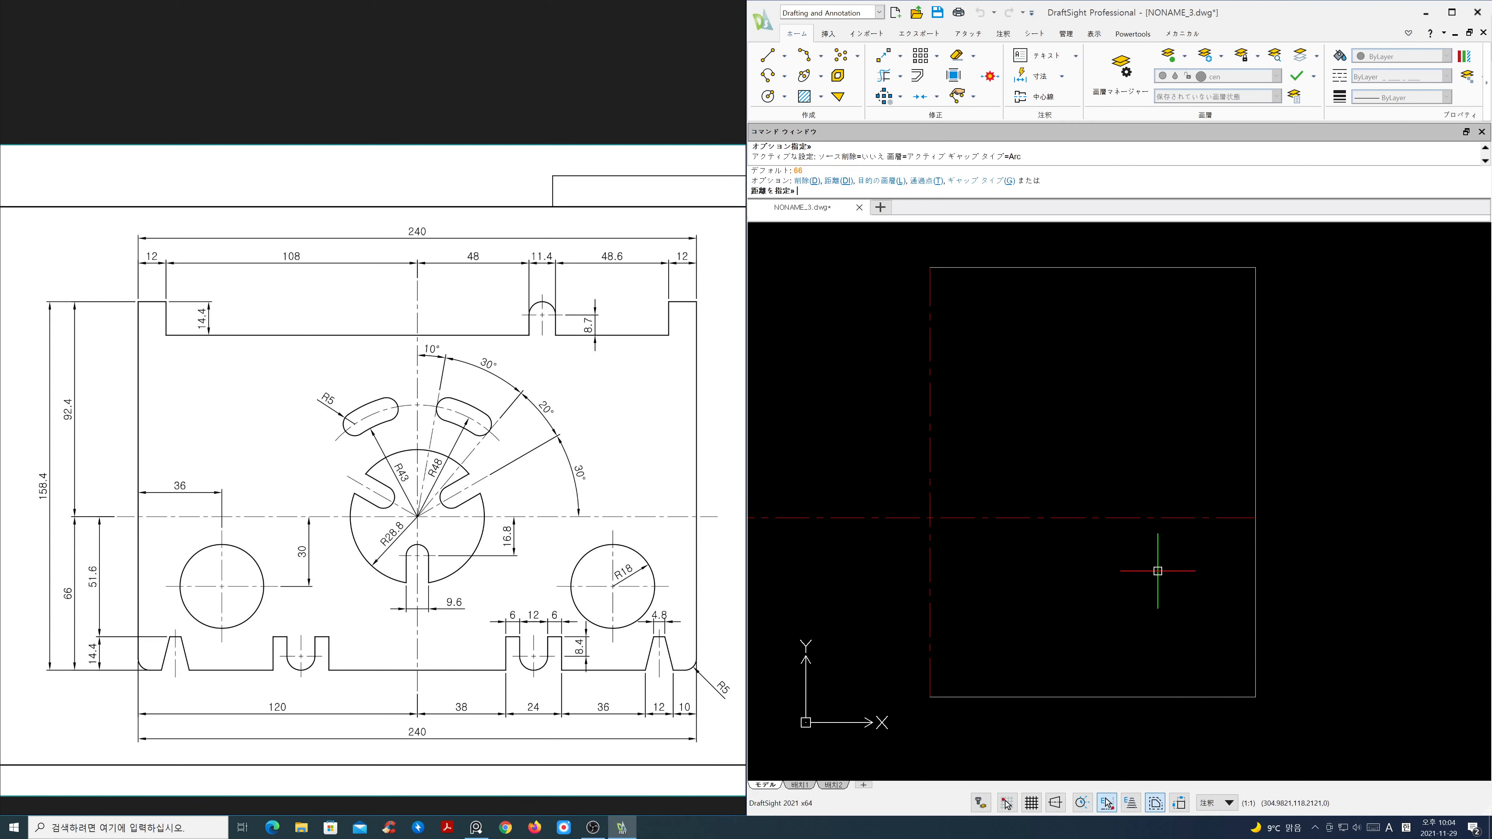
type("o")
key("Return")
type("3")
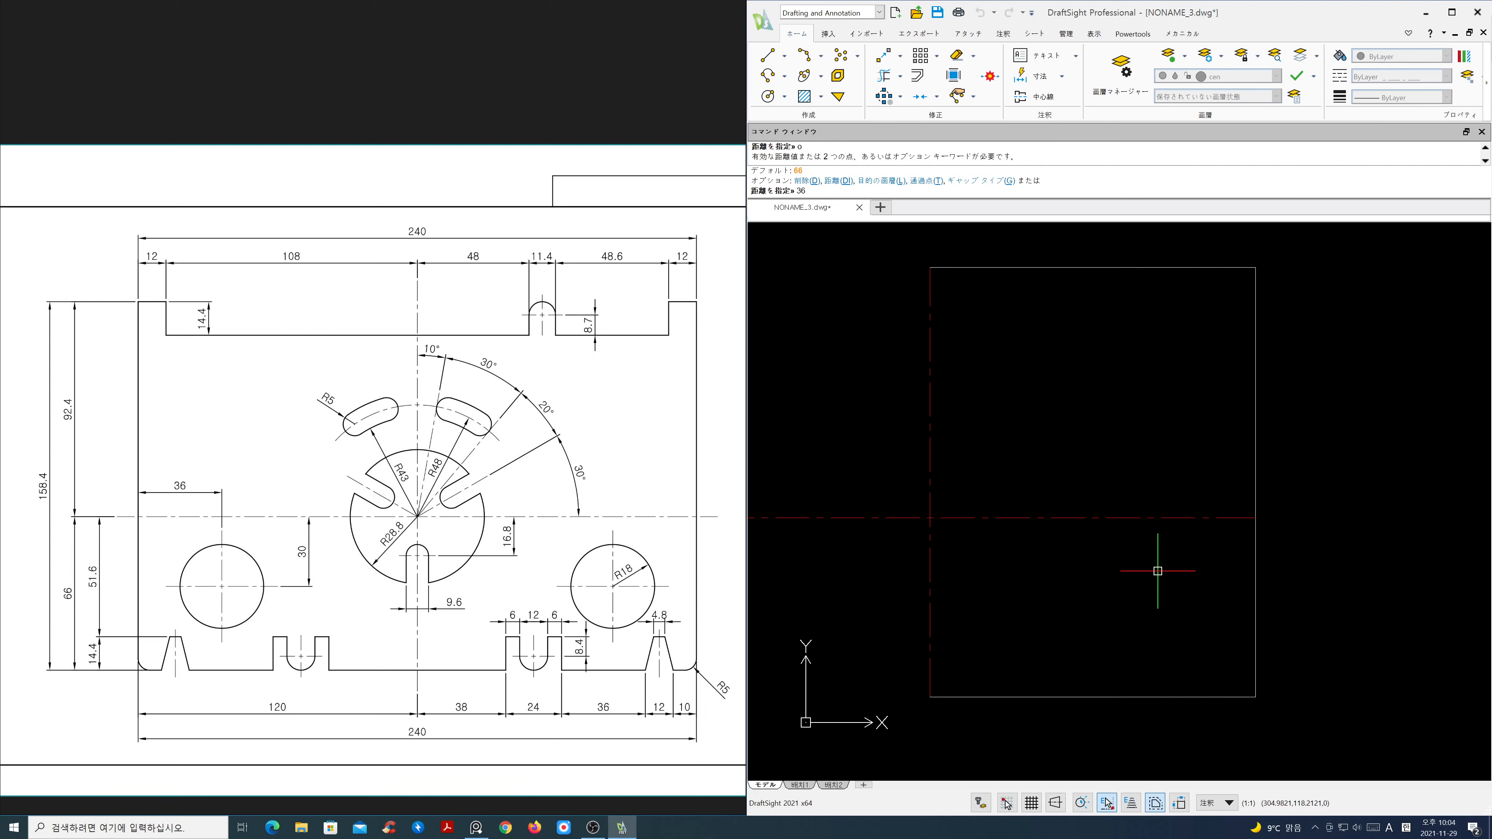
type("6")
key("Return")
left_click(1255, 585)
left_click(1182, 585)
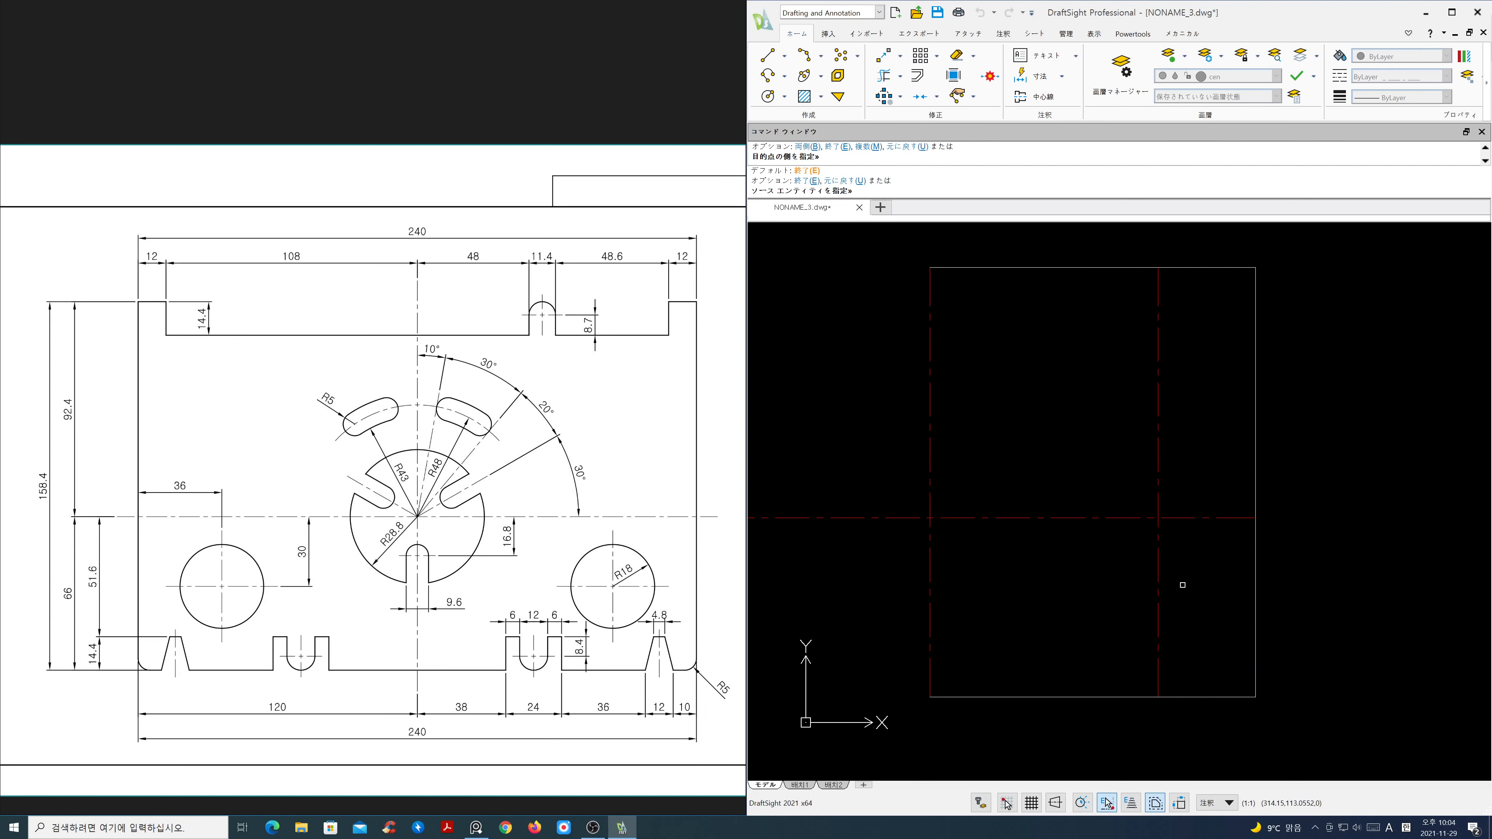
key("Return")
Step: Offset the horizontal centreline 30 downward
key("Return")
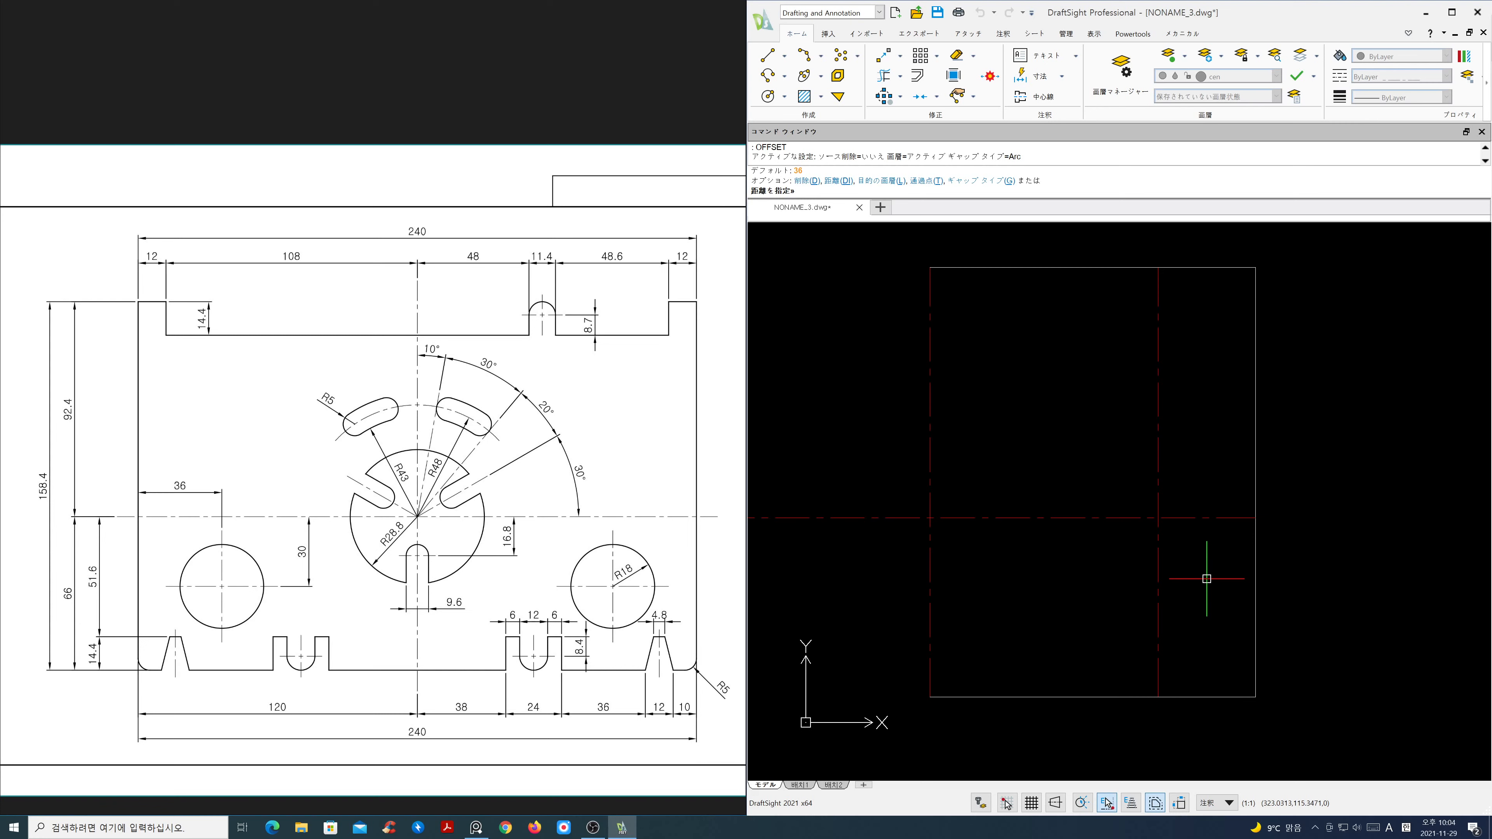
type("30")
key("Return")
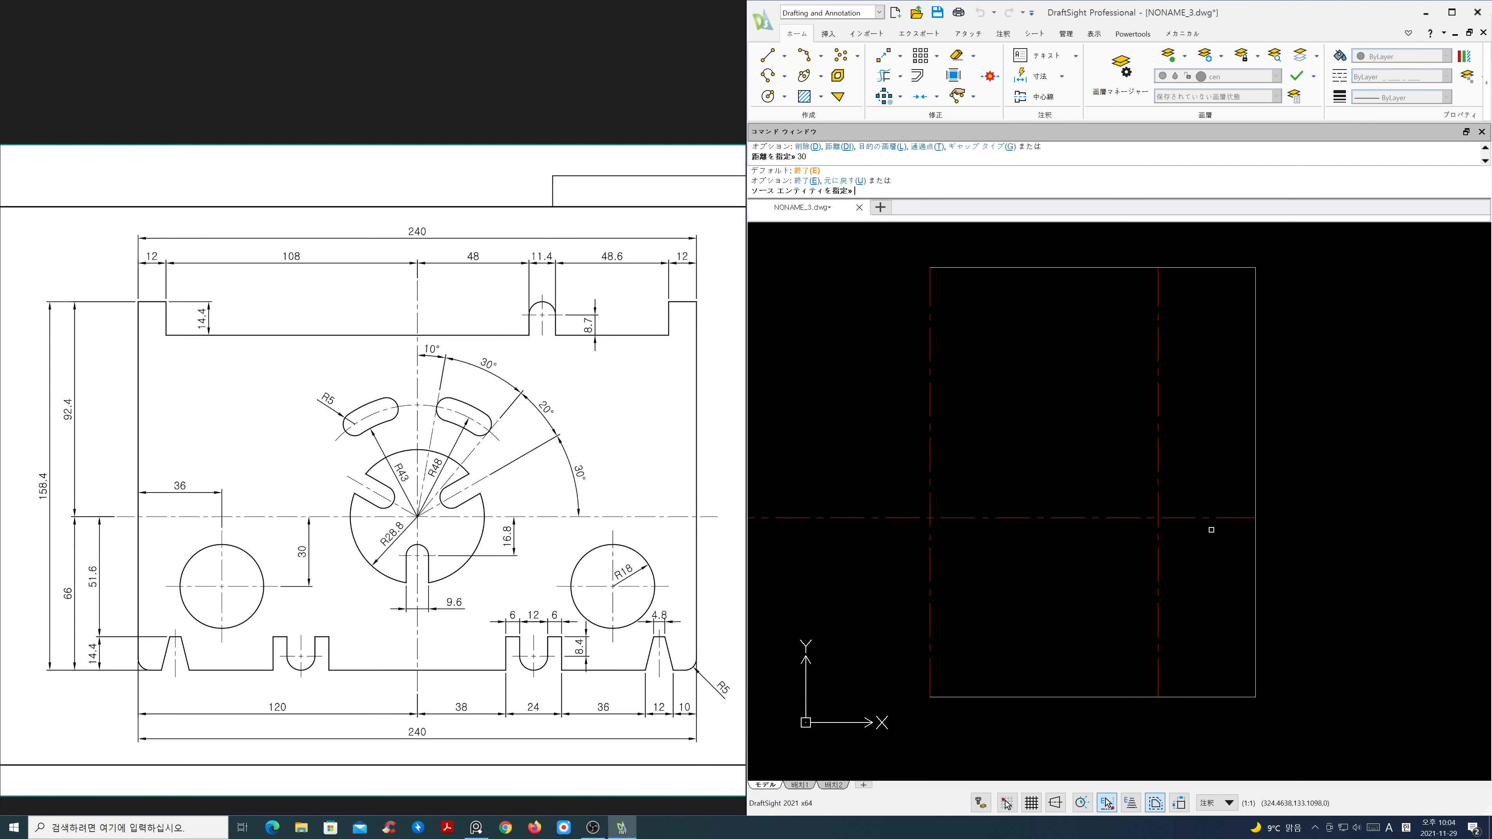
left_click(1226, 518)
left_click(1228, 582)
key("Return")
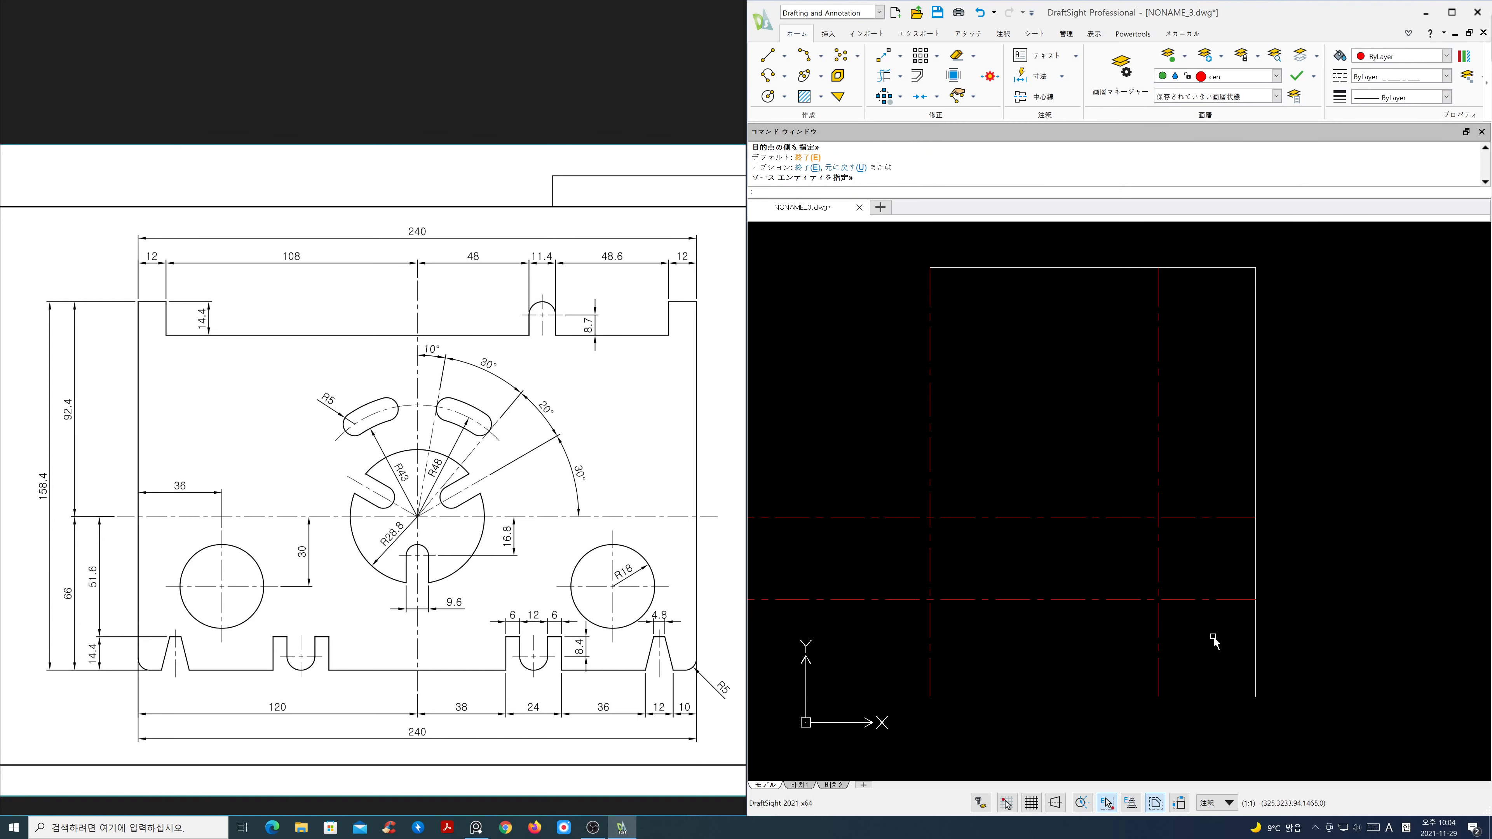
Step: Draw a circle of radius 18 centred where the two newly offset centrelines intersect
type("c")
key("Return")
left_click(1157, 600)
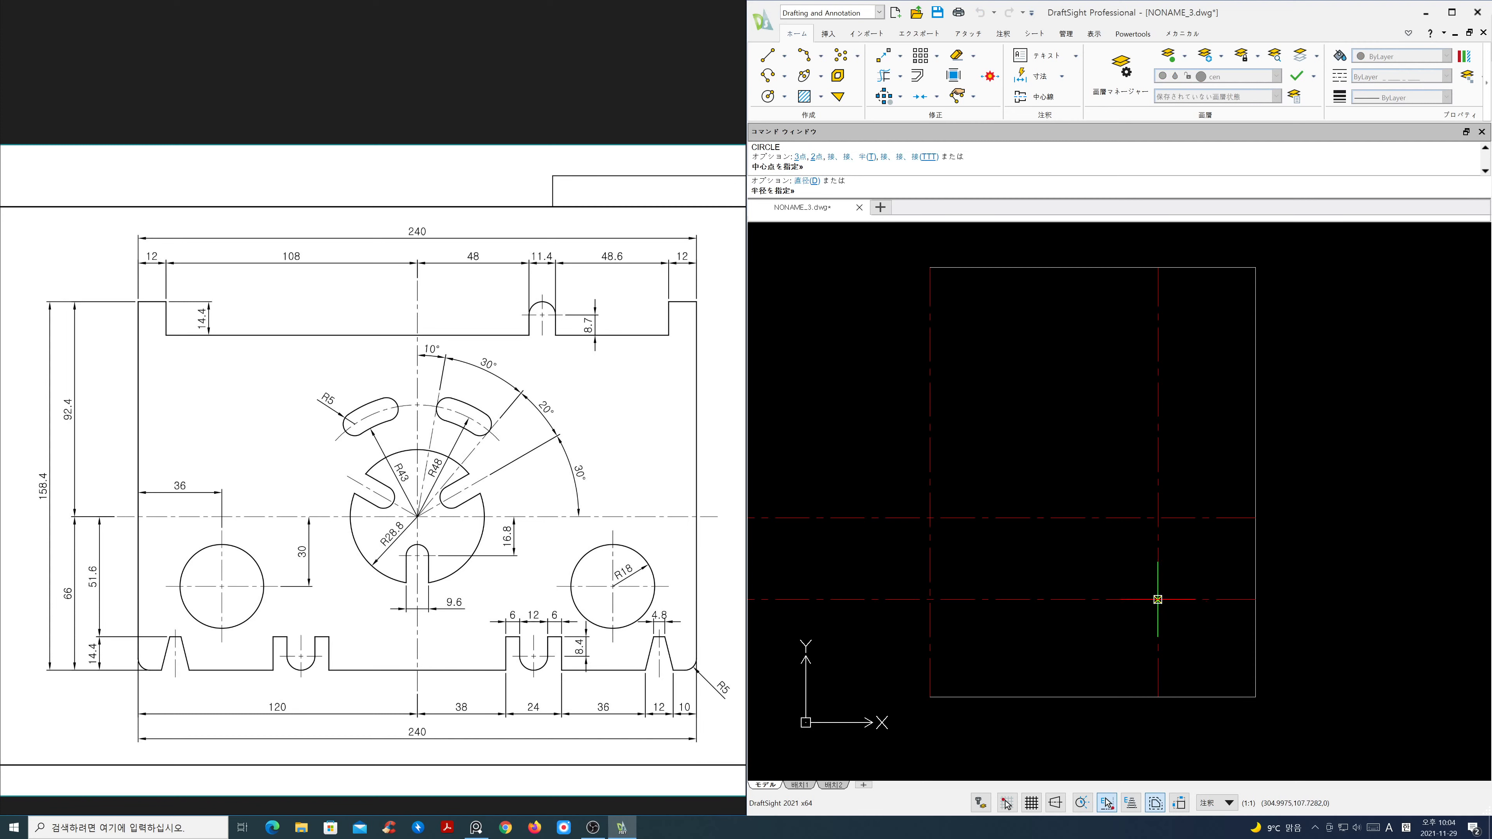
type("18")
key("Return")
Step: Move the radius 18 circle to the ele layer
left_click(1204, 638)
left_click(1189, 618)
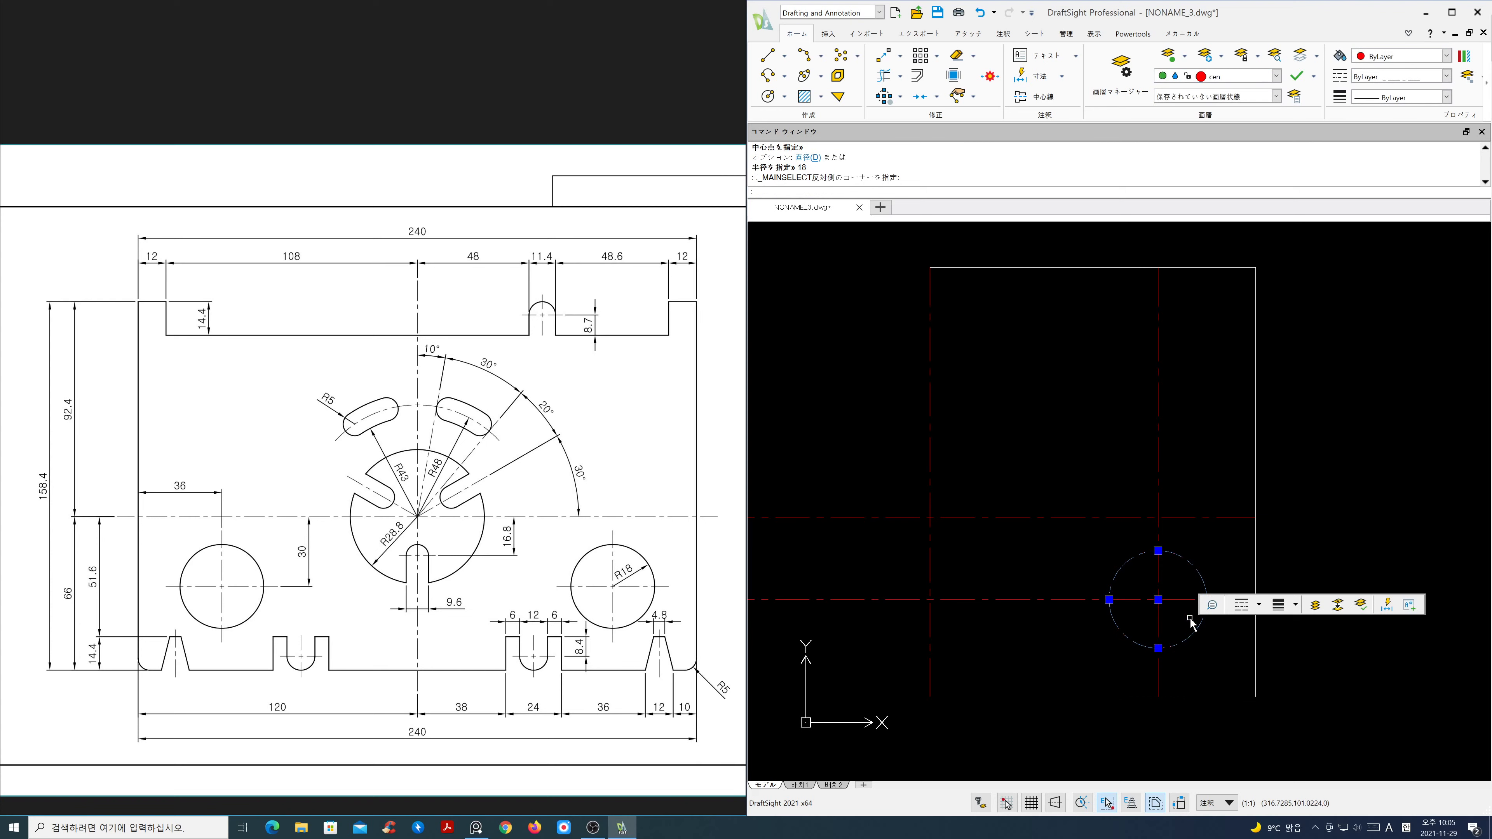
left_click(1275, 76)
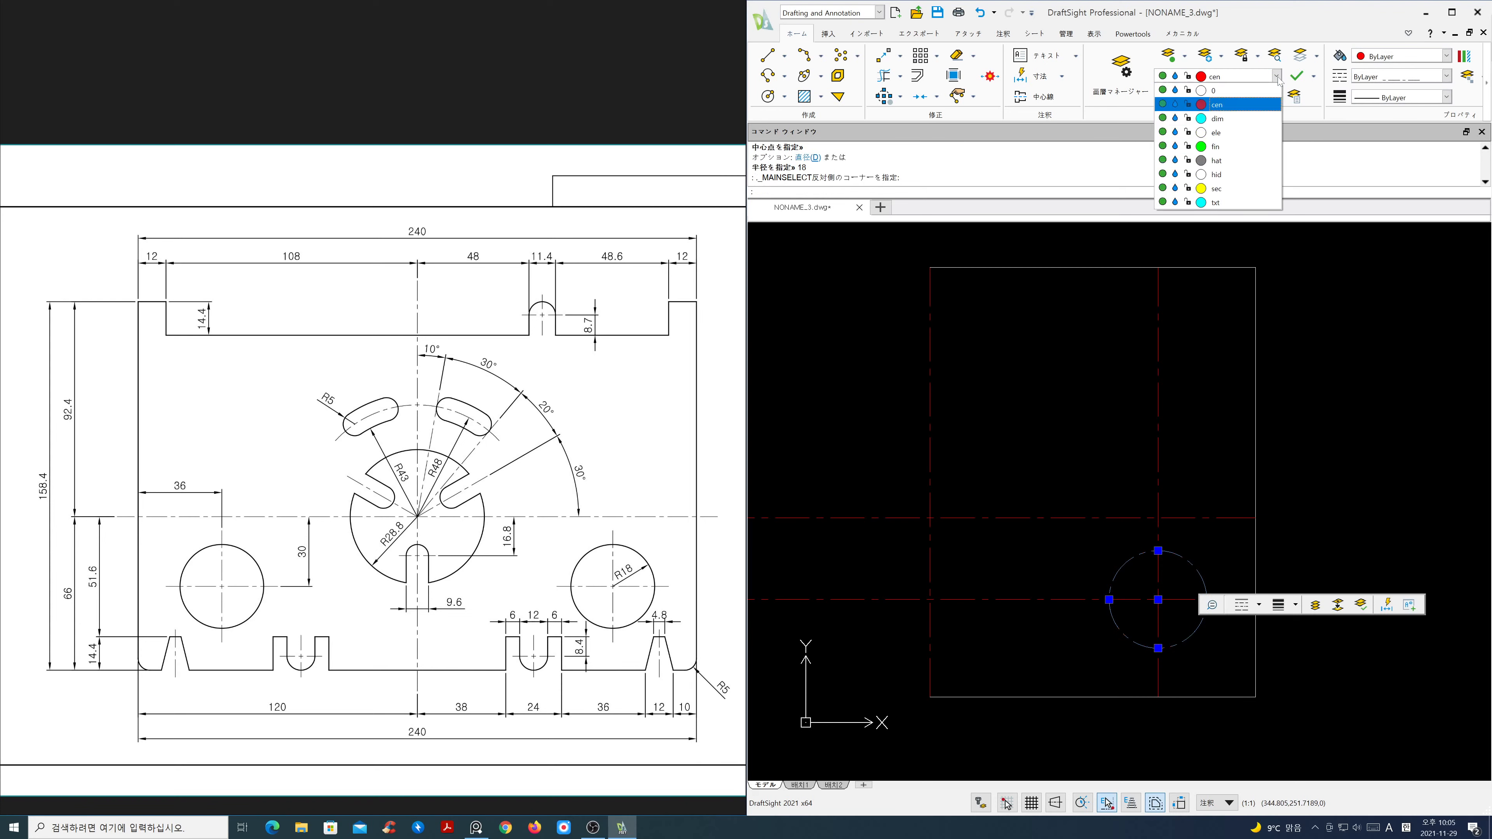
left_click(1257, 133)
key("Escape")
Step: Trim the two offset centrelines against the radius 18 circle, keeping only the segments inside it
type("t")
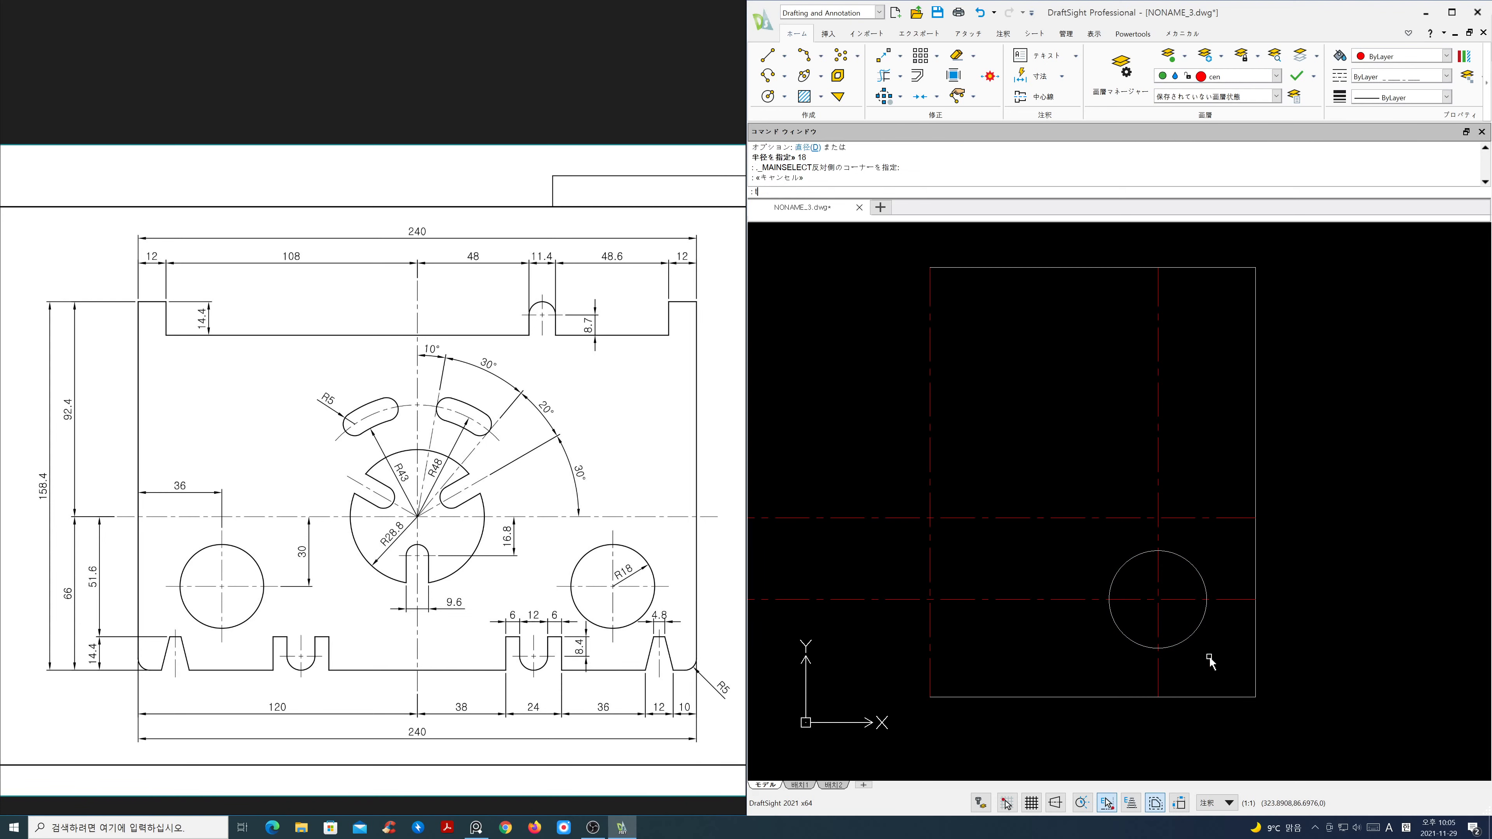
type("r")
key("Return")
left_click(1208, 635)
left_click(1186, 617)
key("Return")
left_click(1244, 609)
left_click(1226, 587)
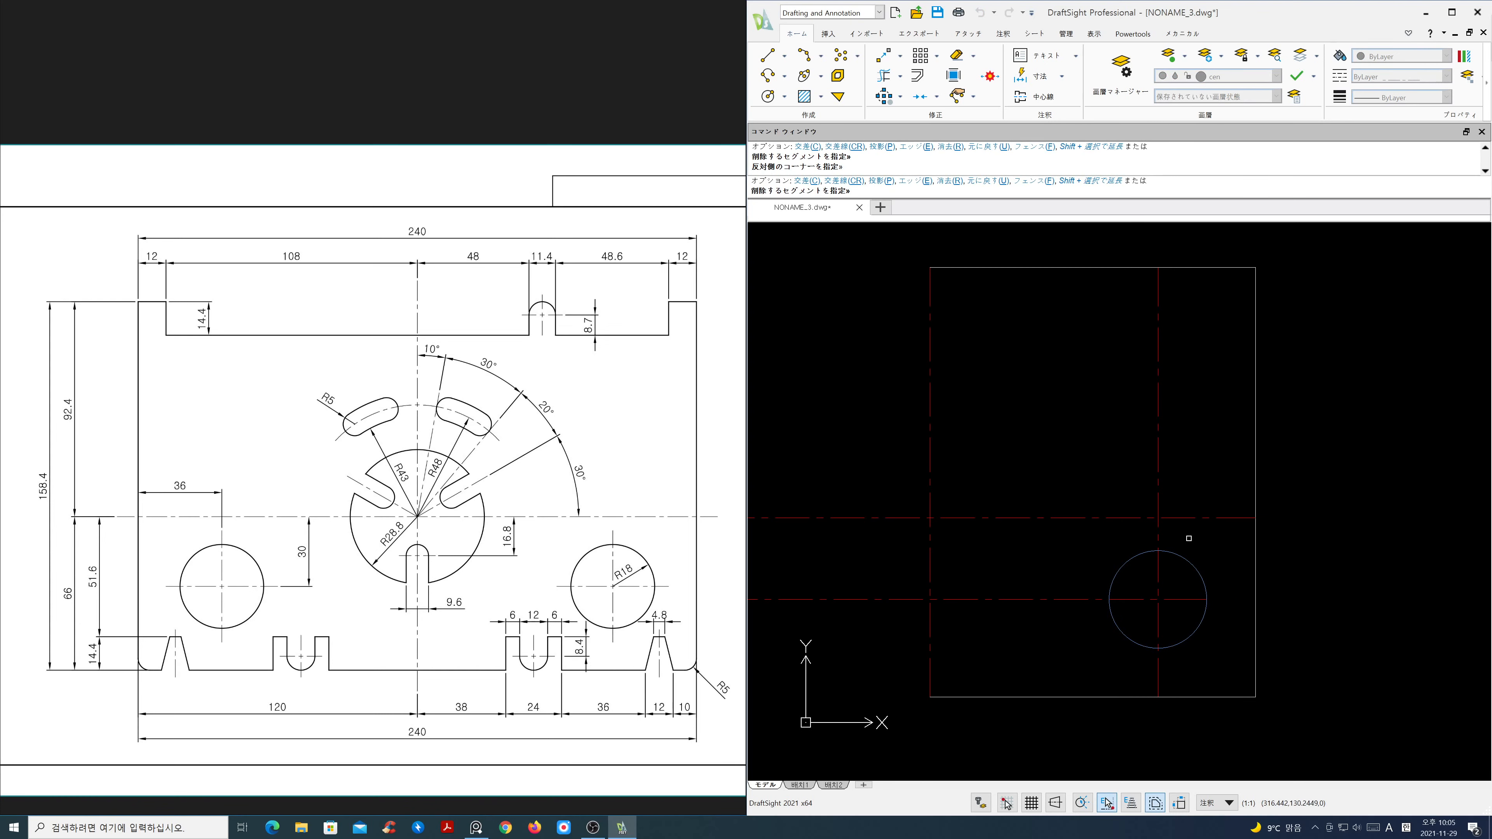
left_click(1187, 537)
left_click(1132, 533)
left_click(1082, 571)
left_click(1050, 632)
key("Return")
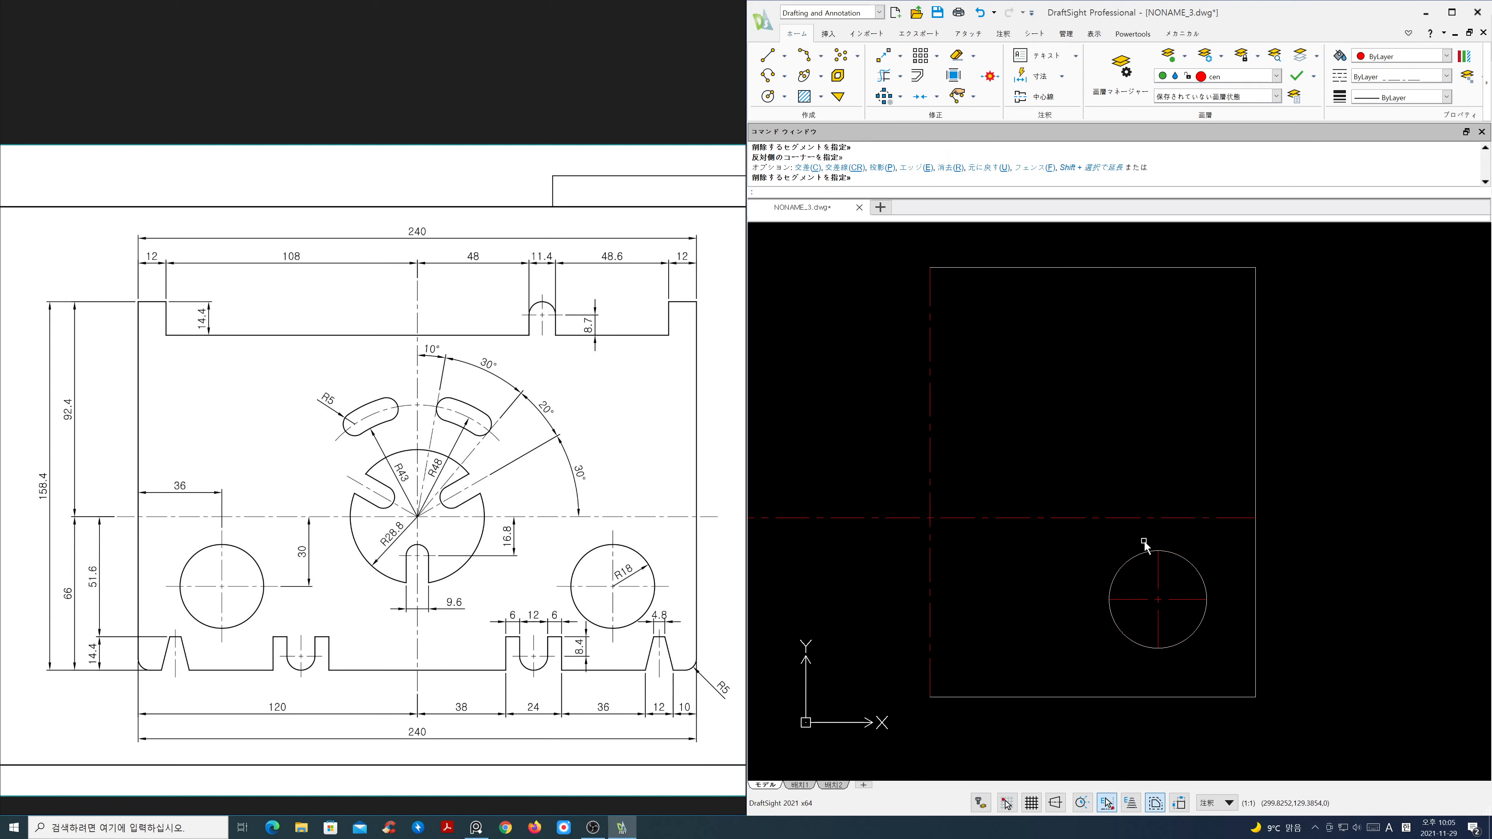
Step: Make ele the active layer
middle_click_drag(1117, 531, 1121, 531)
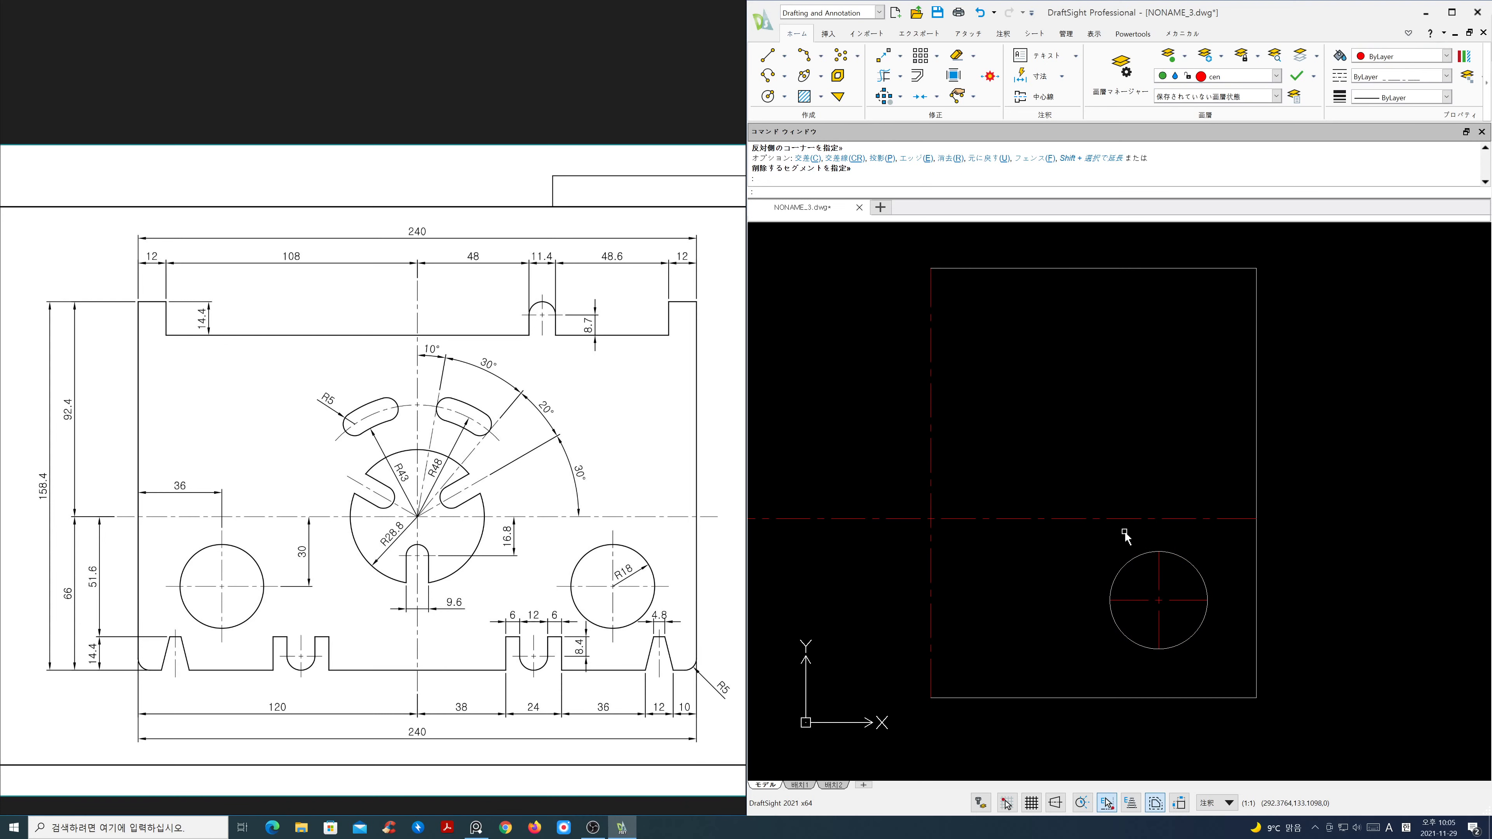
left_click(1276, 75)
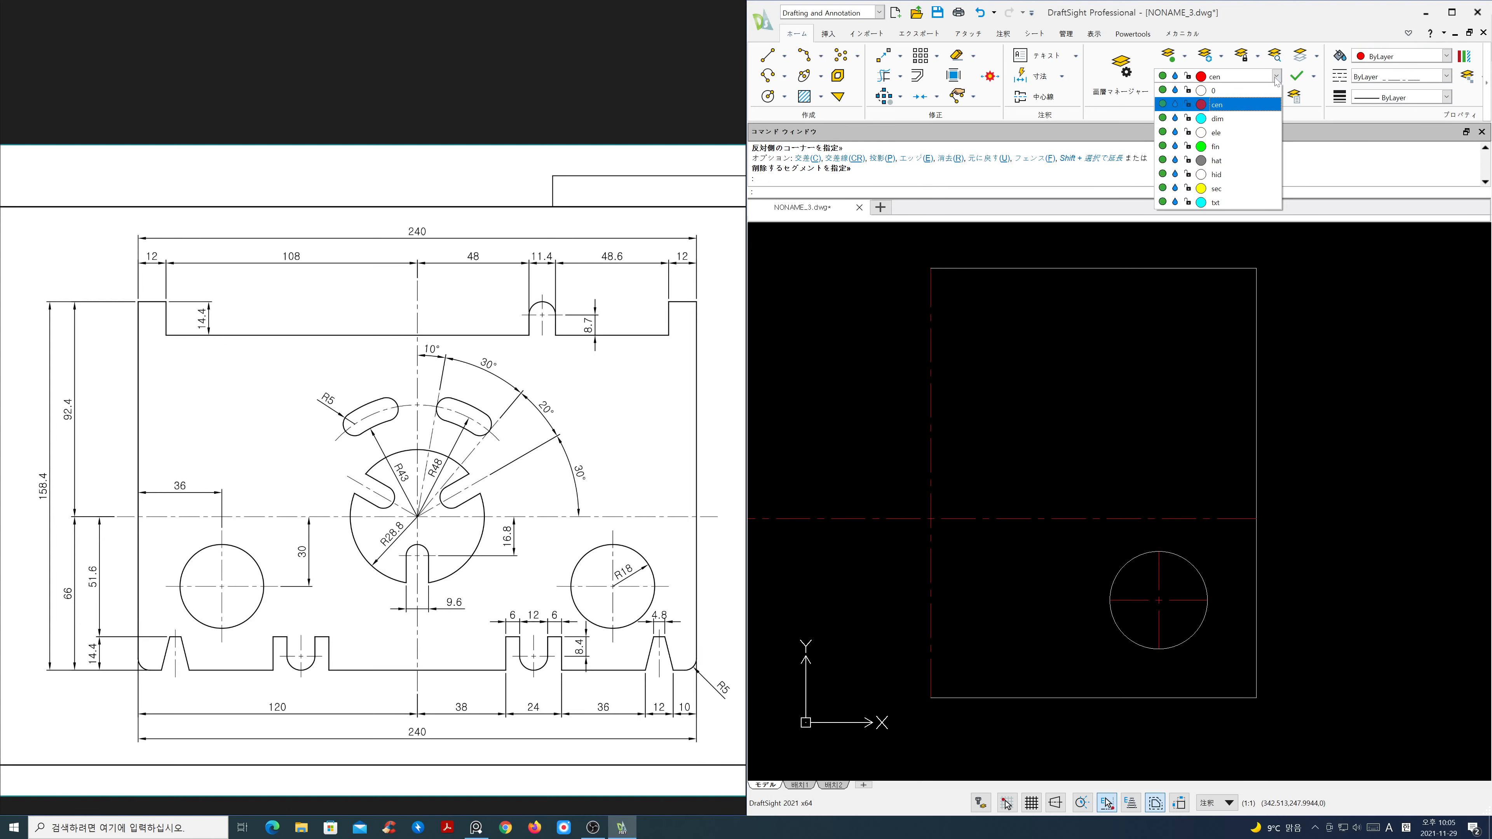
left_click(1257, 141)
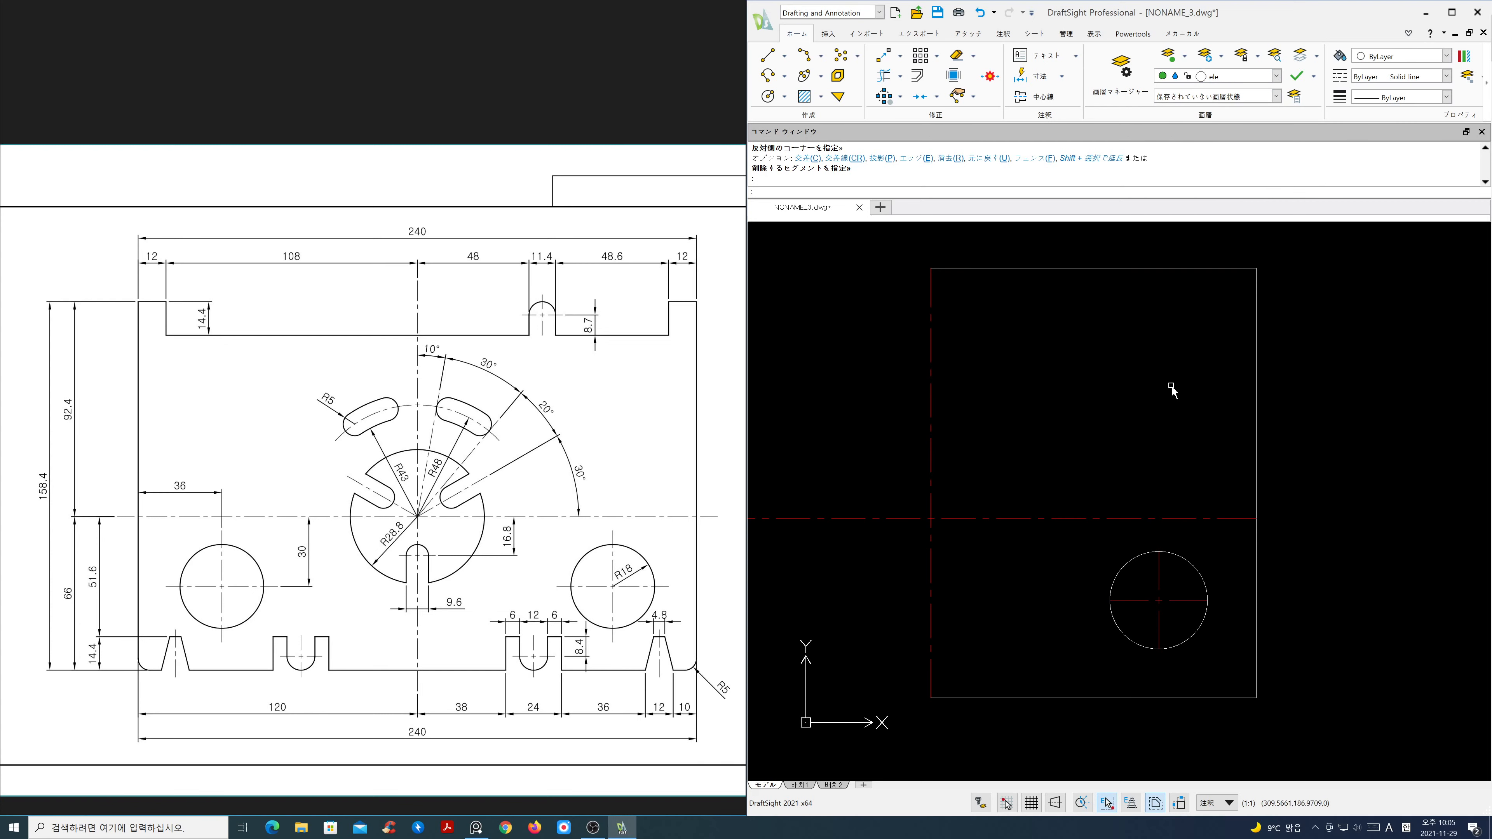
Step: Offset the outline's right edge 12 inward for the raised upper-right corner
middle_click_drag(1171, 394, 1180, 411)
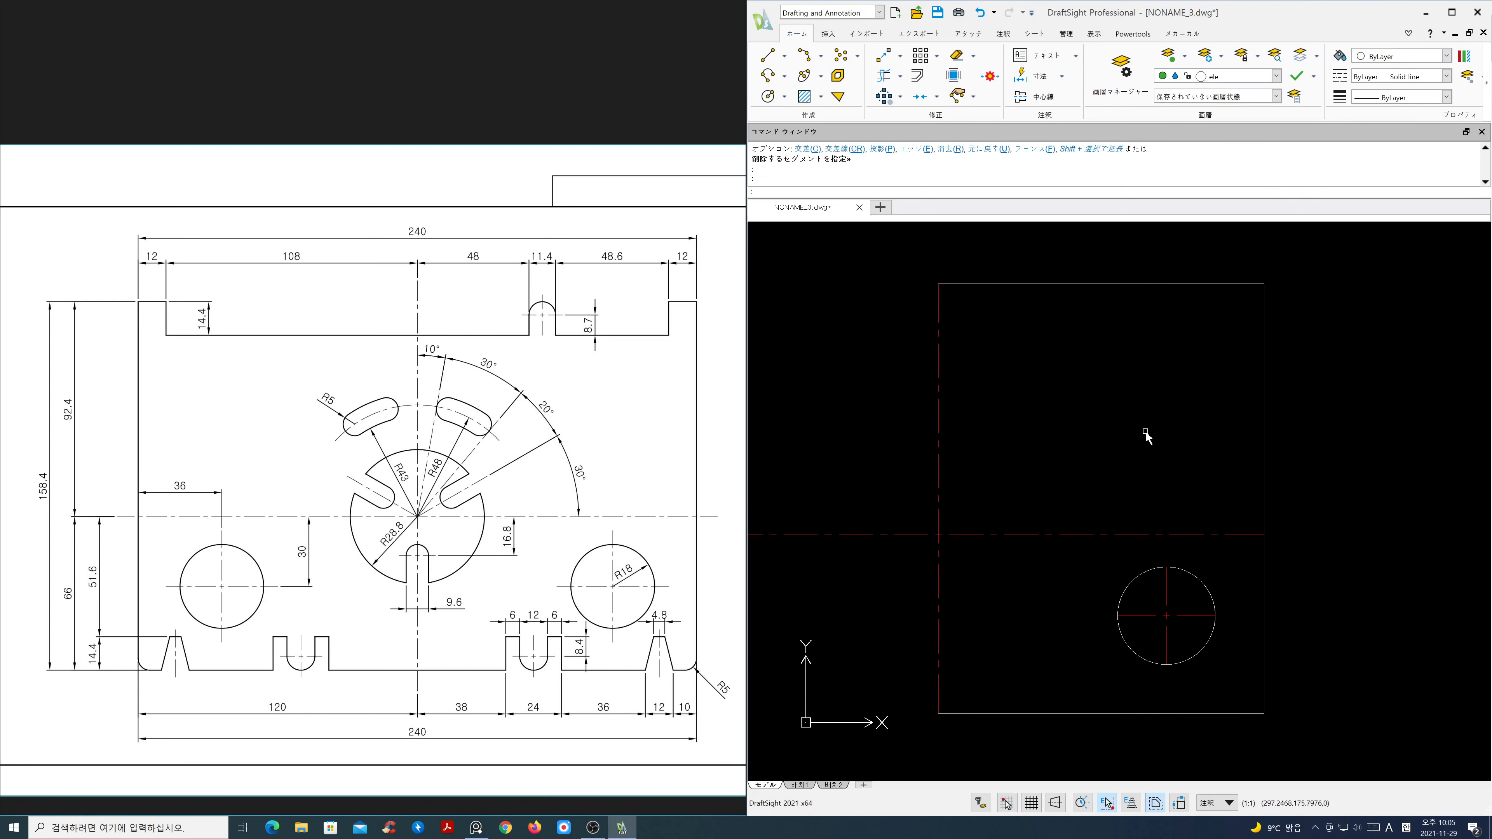
type("z")
key("Return")
key("Return")
mouse_move(1146, 432)
left_mouse_down()
mouse_move(1149, 499)
mouse_move(1160, 479)
left_mouse_up()
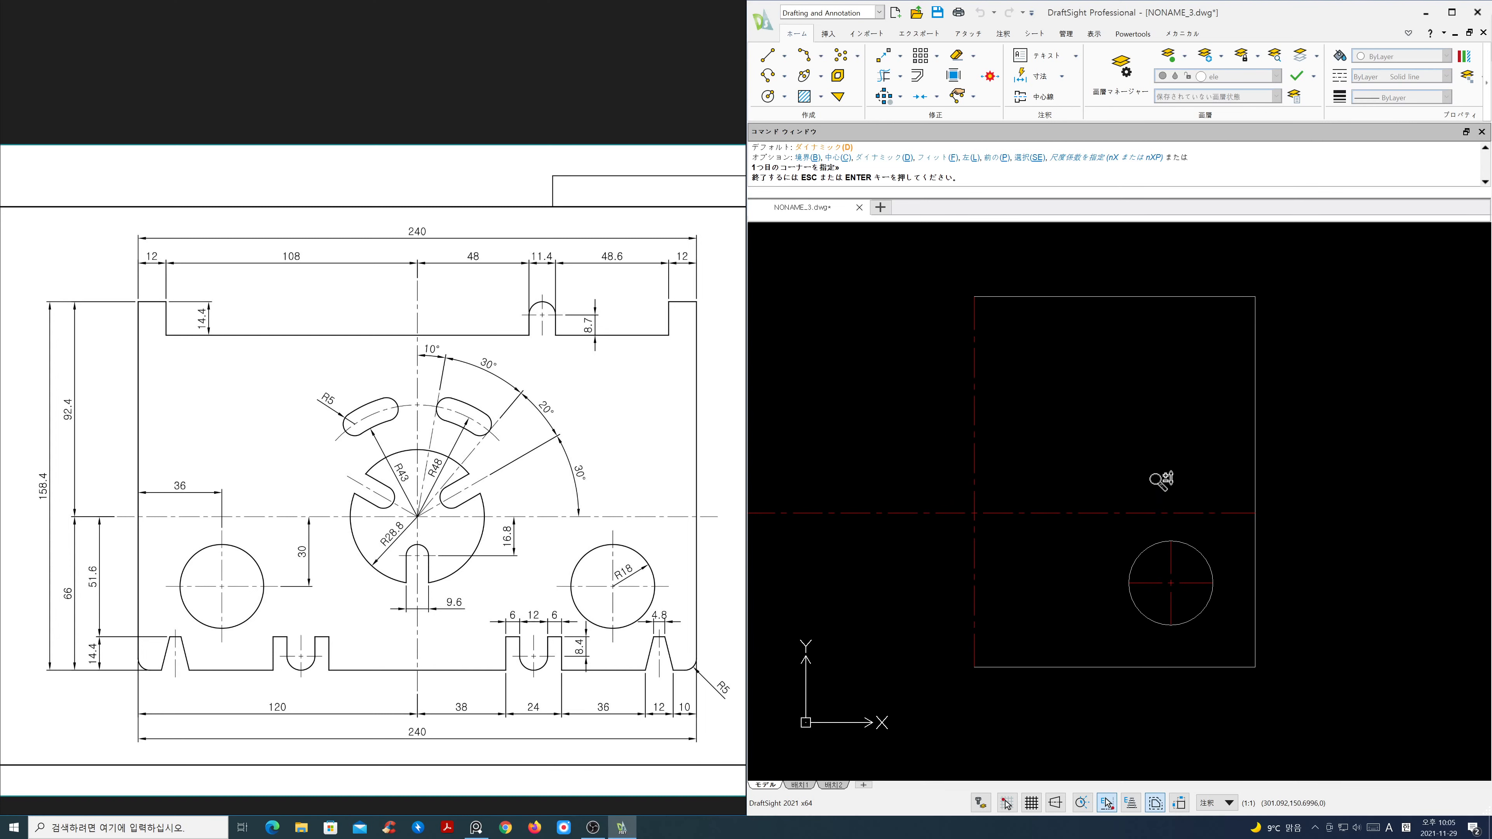
key("Escape")
type("o")
key("Return")
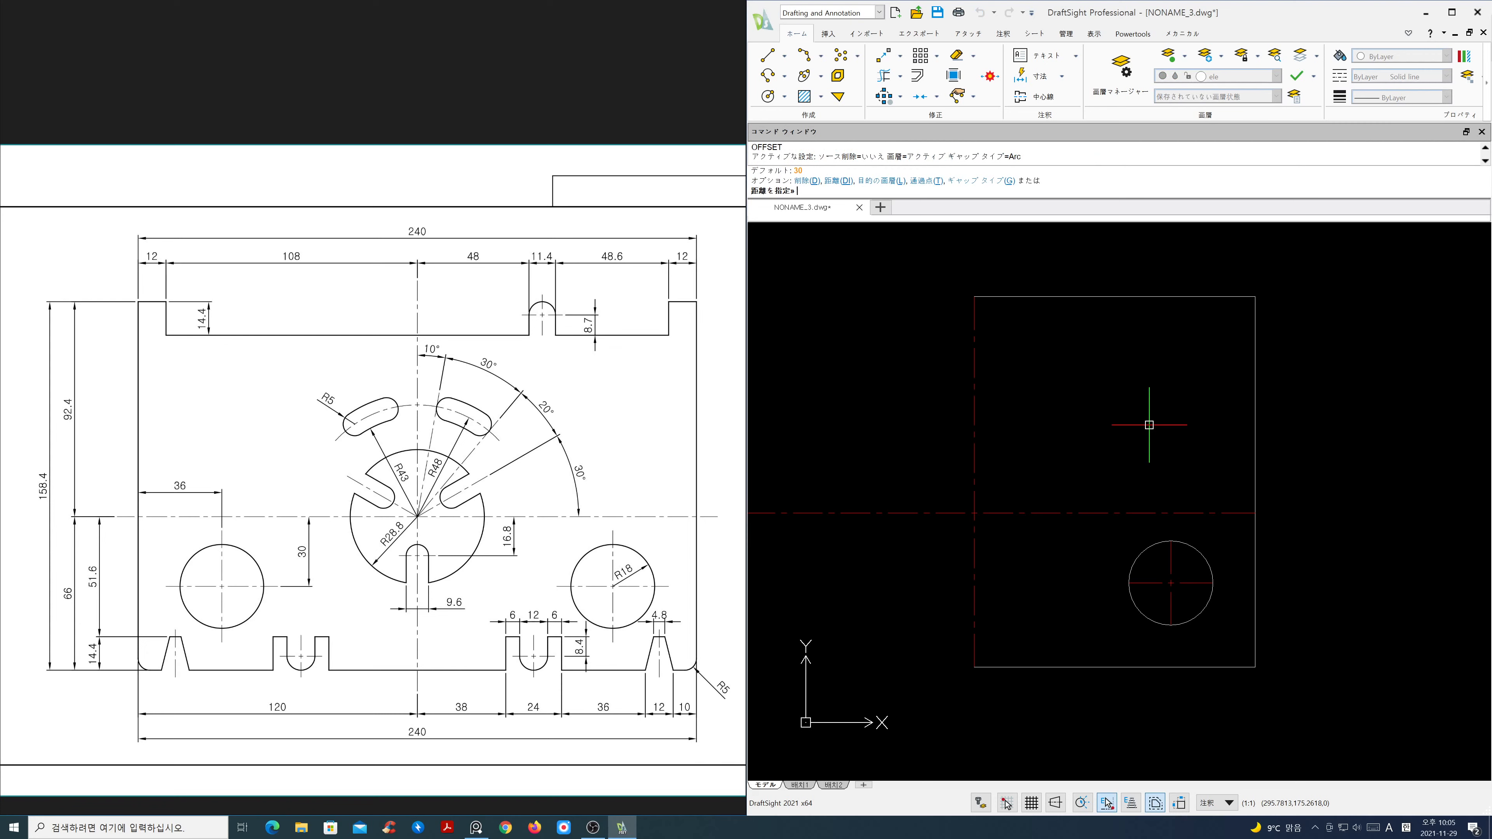
type("12")
key("Return")
left_click(1252, 435)
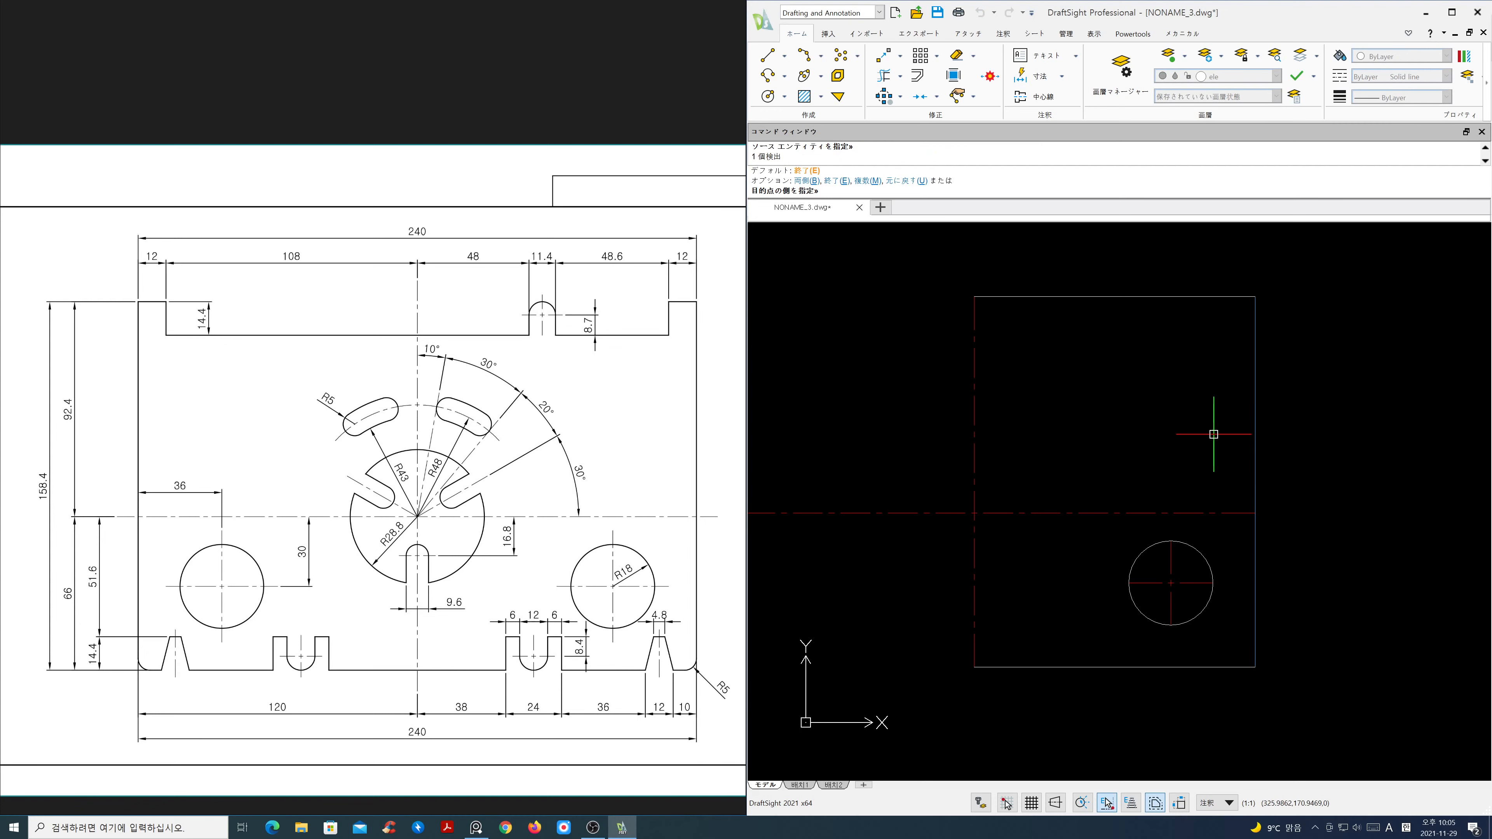
left_click(1212, 428)
key("Return")
Step: Offset the outline's top edge 14.4 downward
key("Return")
type("14")
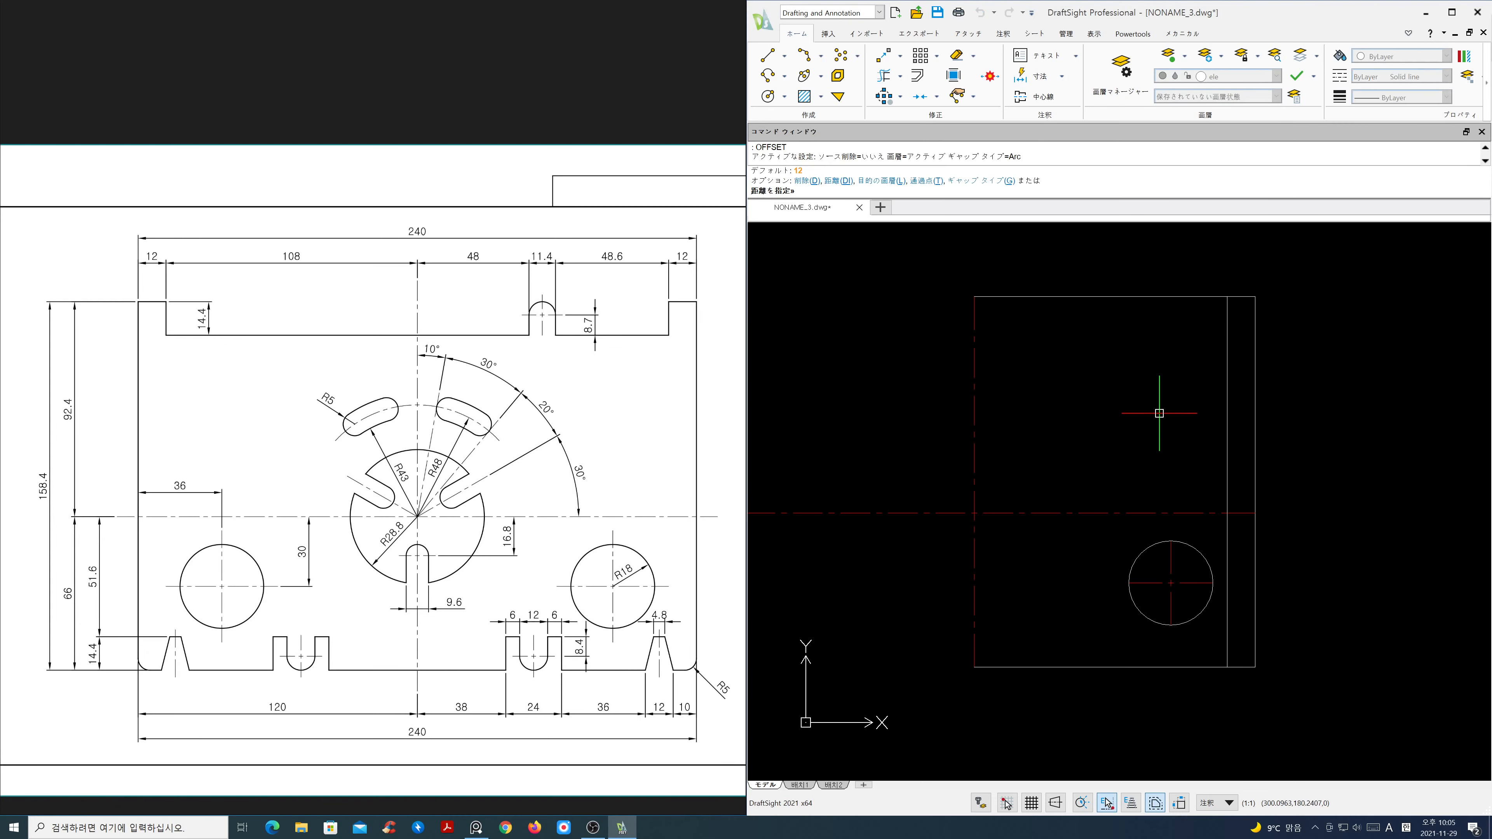
type(".4")
key("Return")
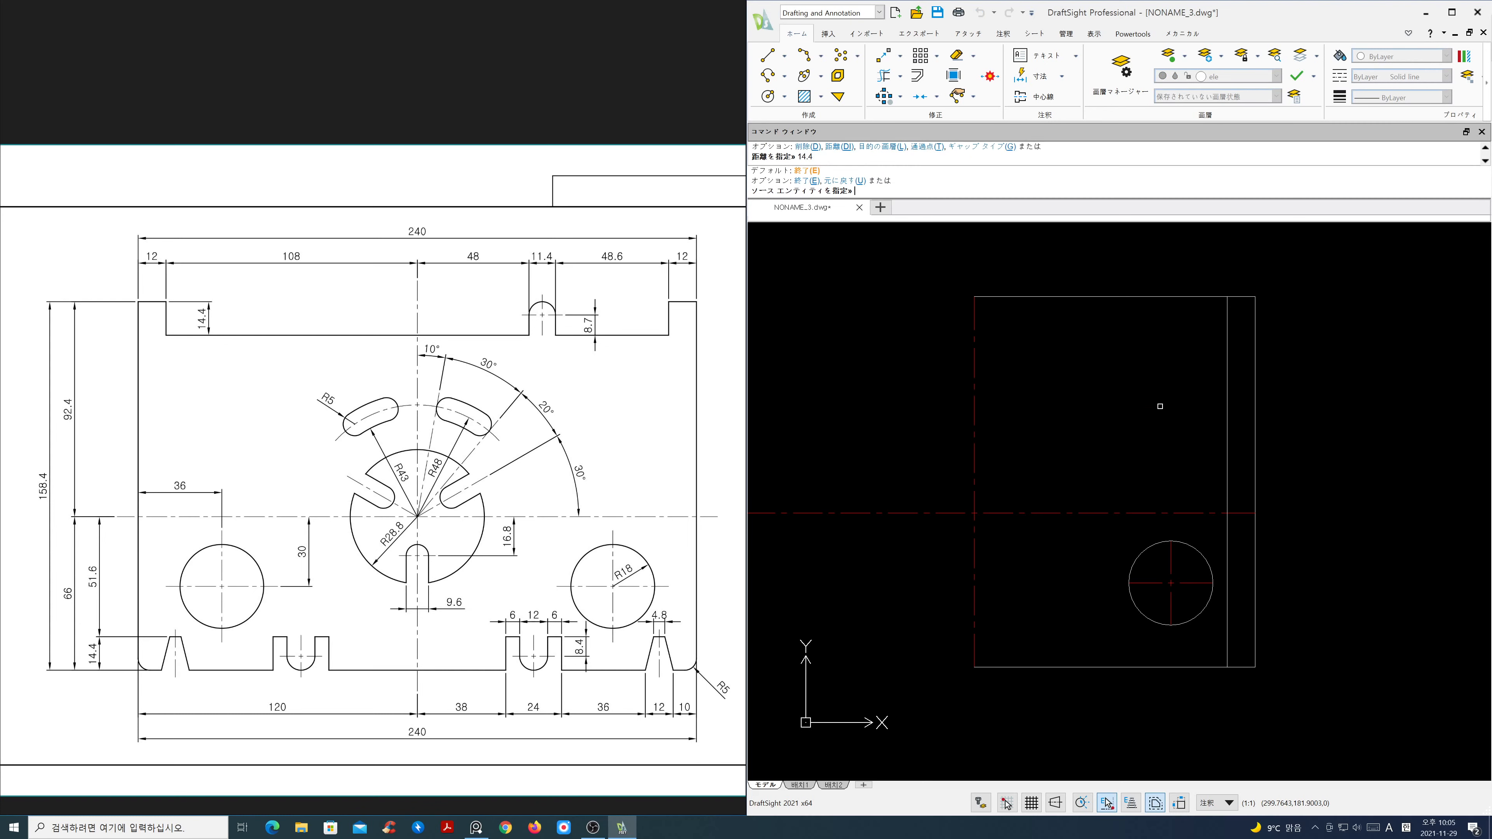
left_click(1179, 299)
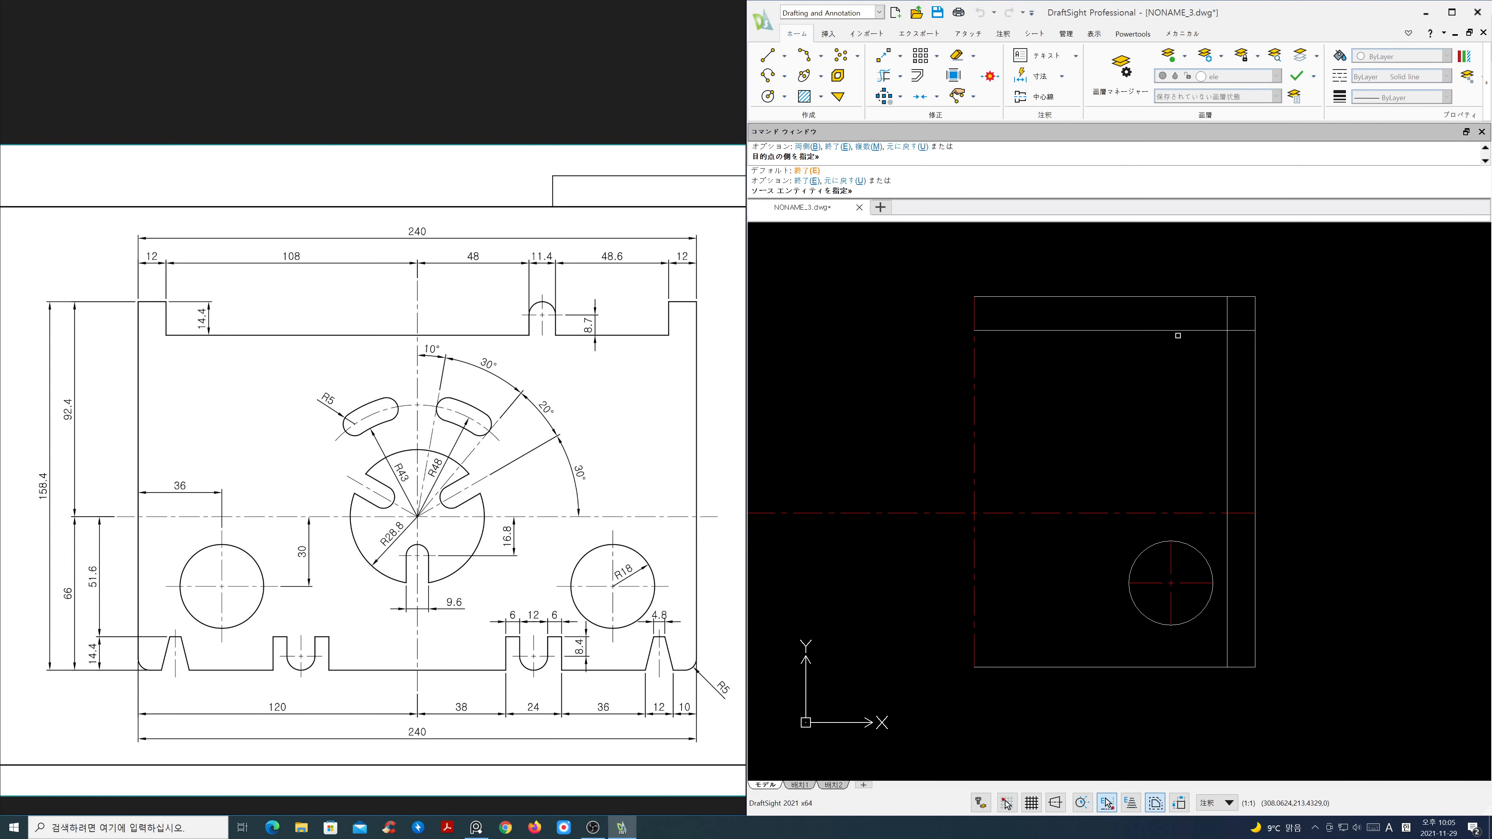
key("Escape")
Step: Corner-trim the two offset lines and the top edge to form the raised step at the plate's upper-right corner
left_click(884, 75)
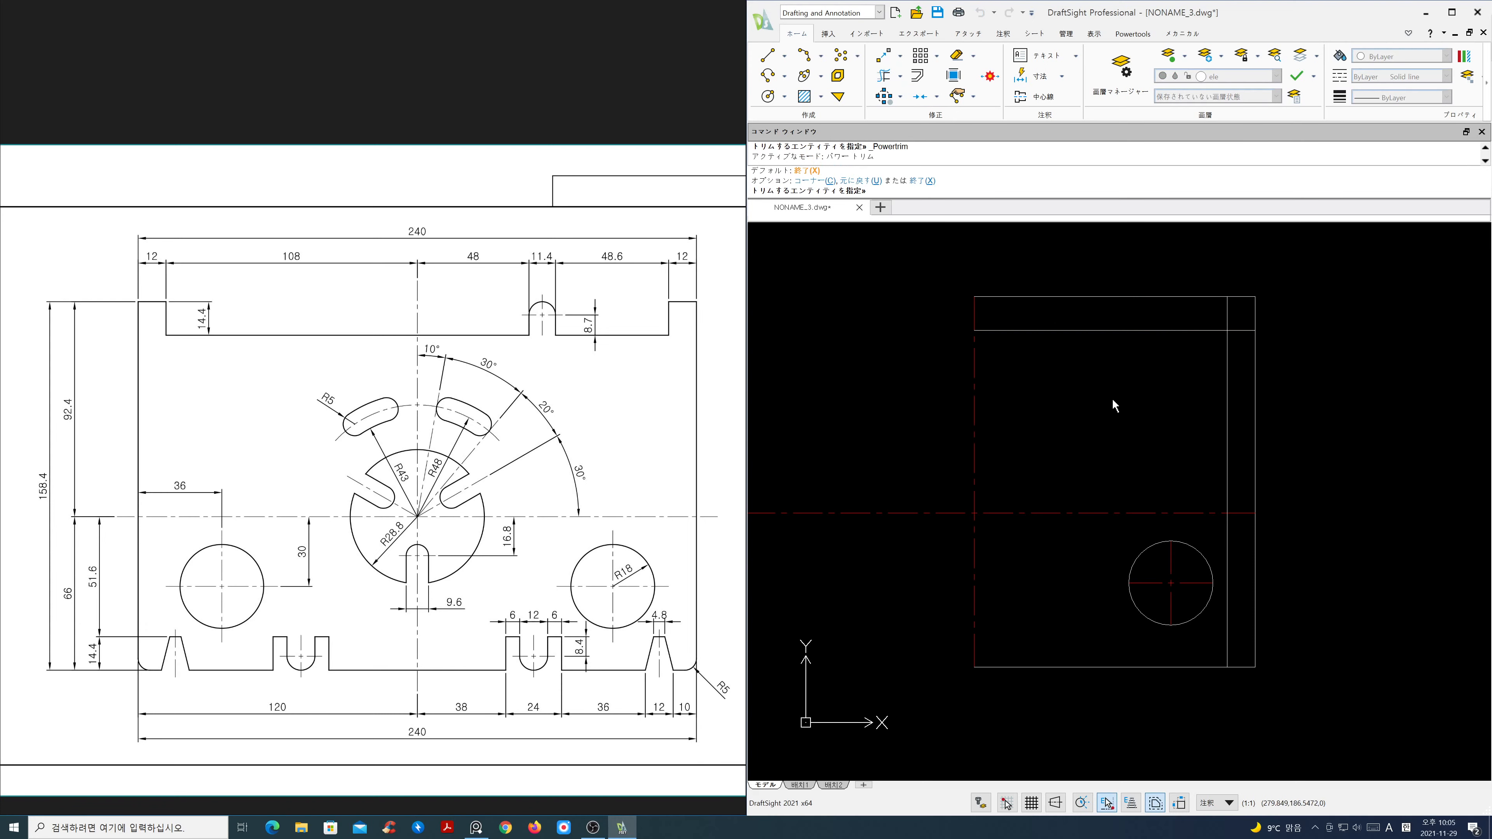
type("c")
key("Return")
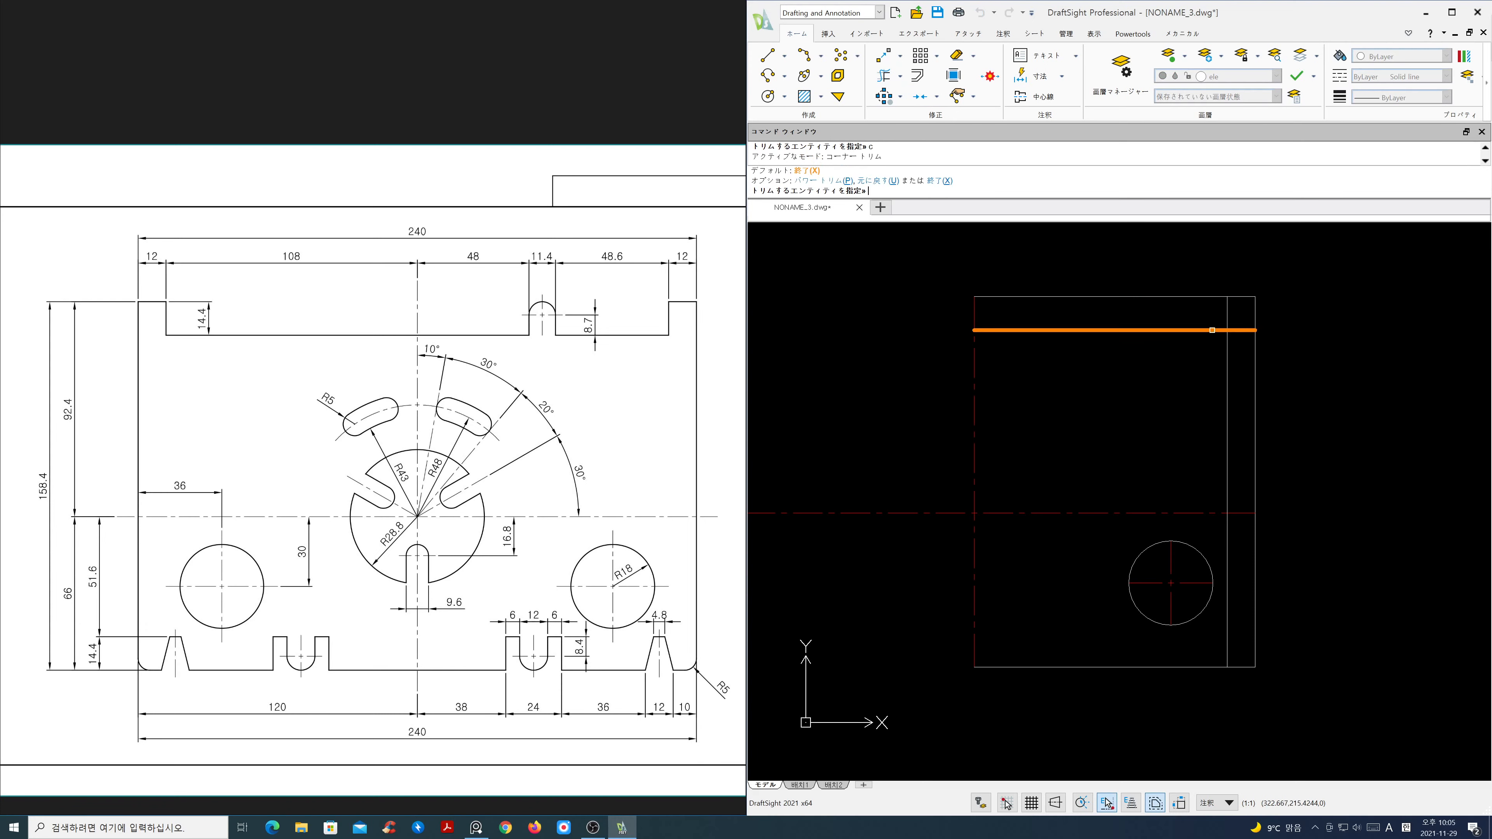
left_click(1211, 331)
left_click(1227, 308)
left_click(1226, 308)
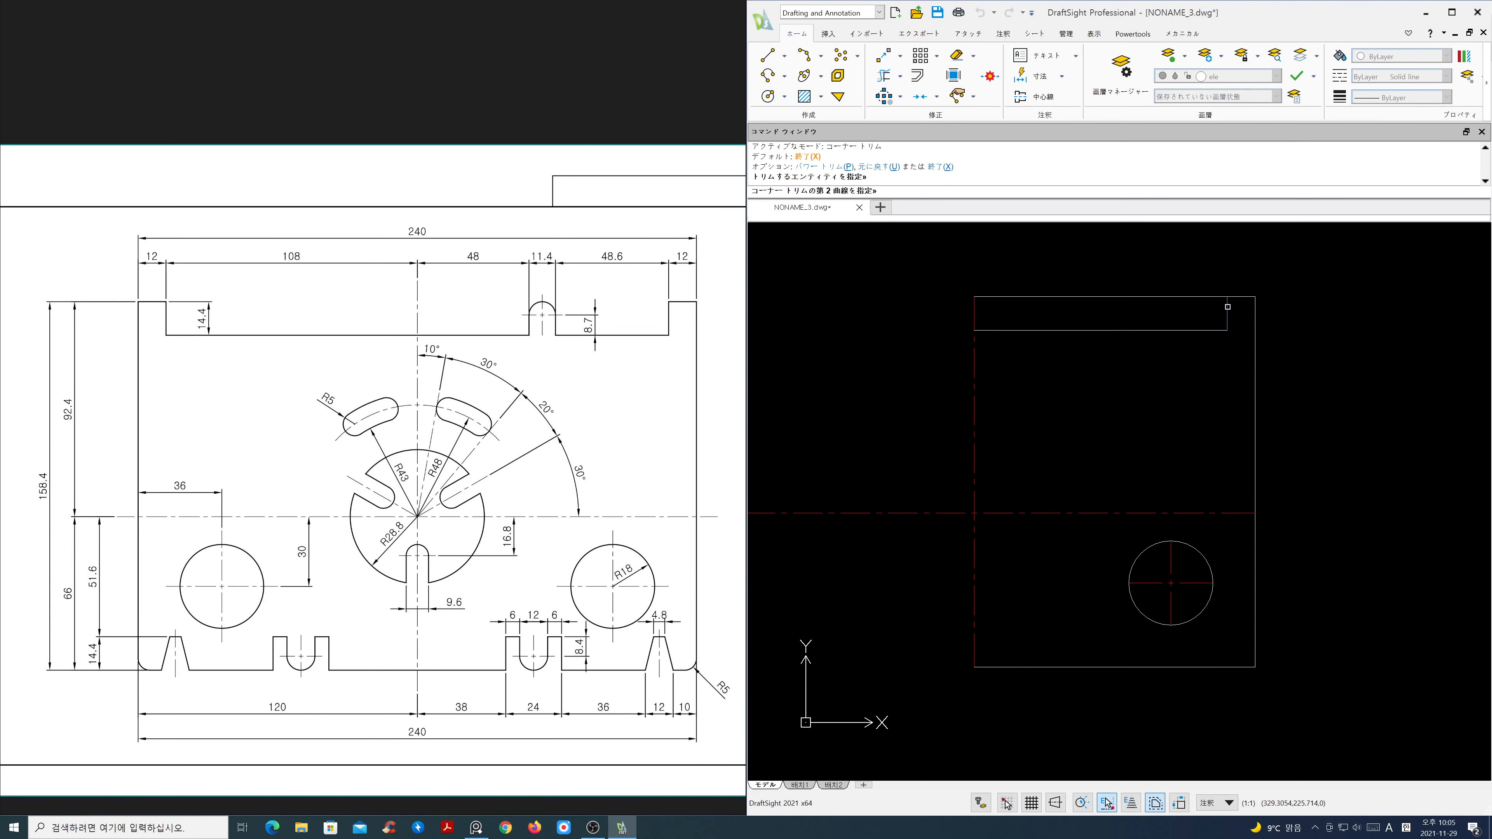
left_click(1241, 297)
key("Escape")
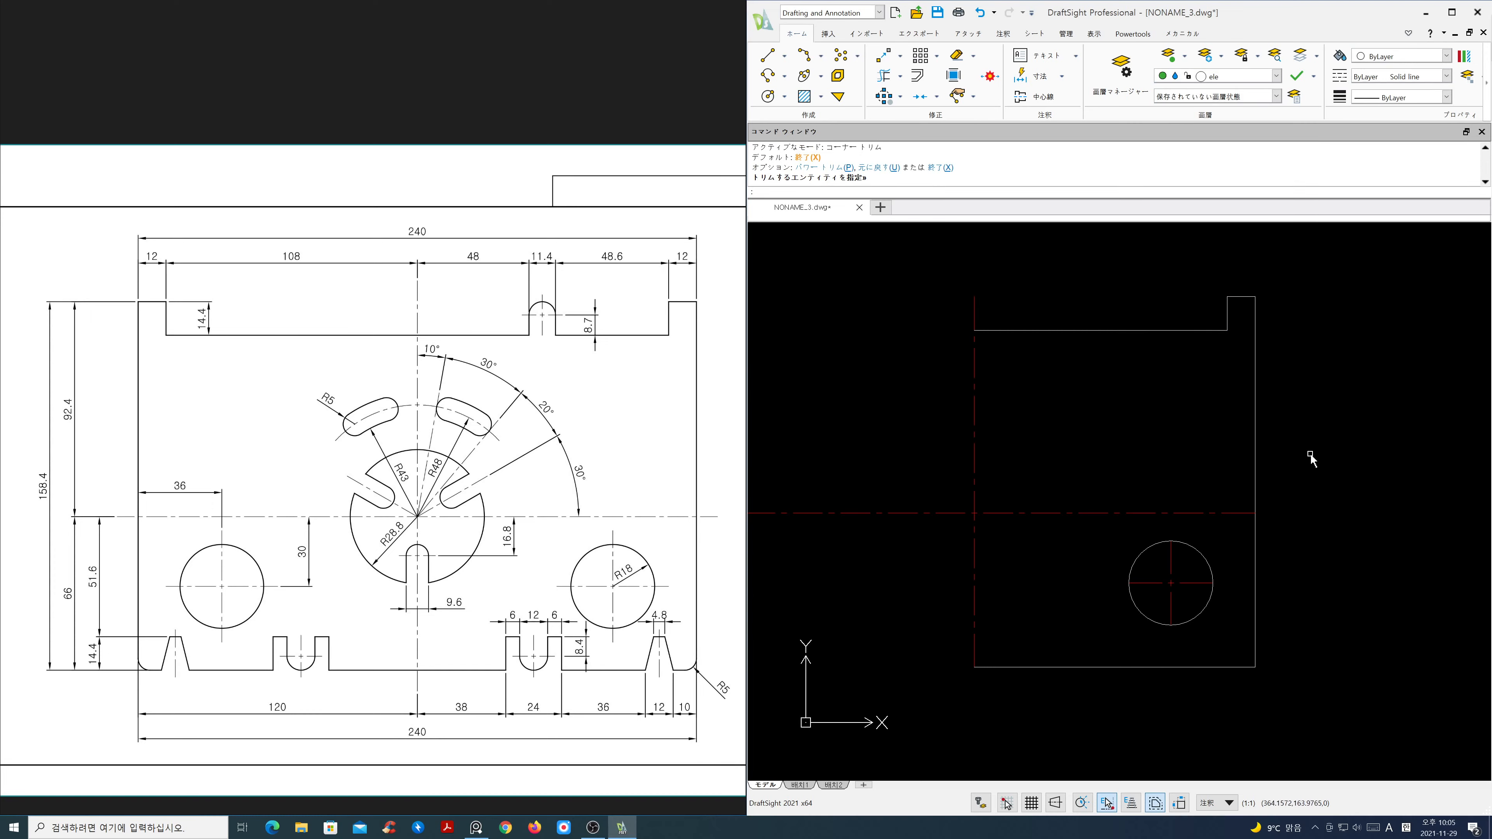
Step: Offset the outline's right edge 10 inward to mark the near side of the tapered bottom notch
mouse_move(656, 636)
middle_mouse_down()
mouse_move(613, 612)
mouse_move(547, 497)
middle_mouse_up()
scroll(548, 498, "up", 2)
scroll(547, 498, "up", 3)
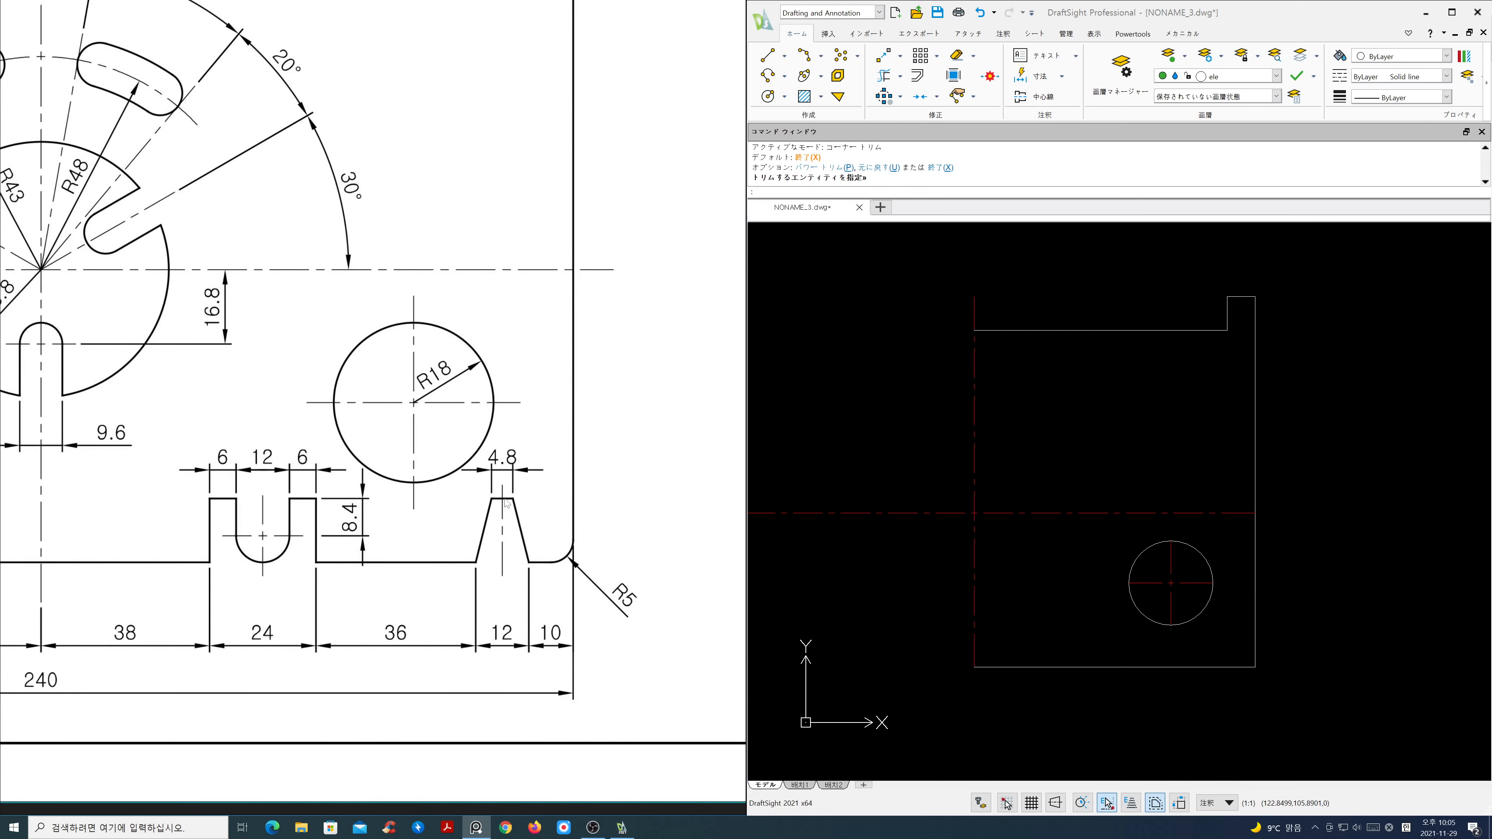
mouse_move(1151, 553)
middle_mouse_down()
mouse_move(1141, 469)
mouse_move(1177, 453)
mouse_move(1202, 500)
middle_mouse_up()
scroll(1141, 469, "up", 3)
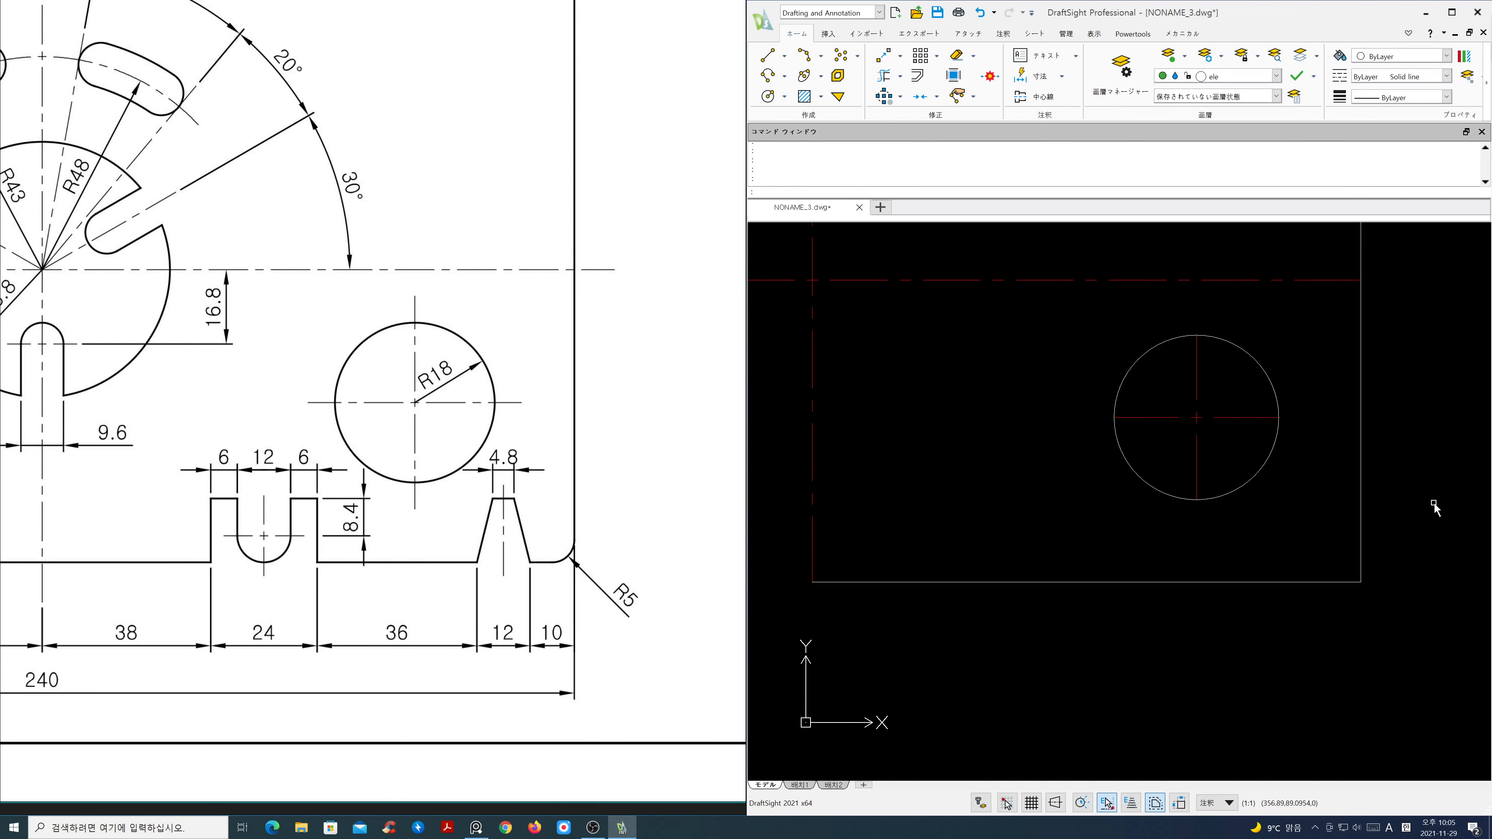
key("Return")
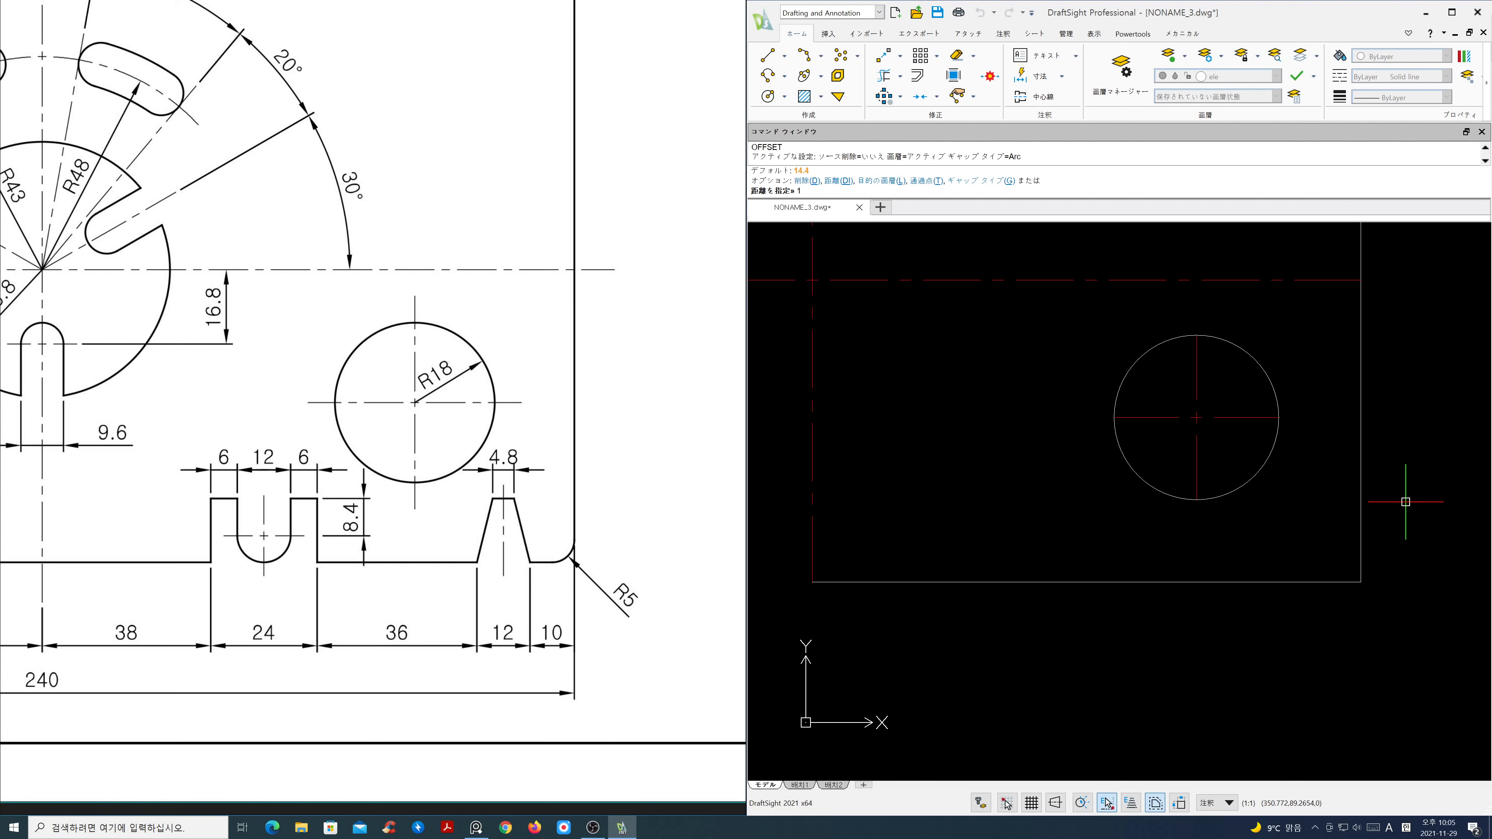
type("10")
key("Return")
left_click(1358, 521)
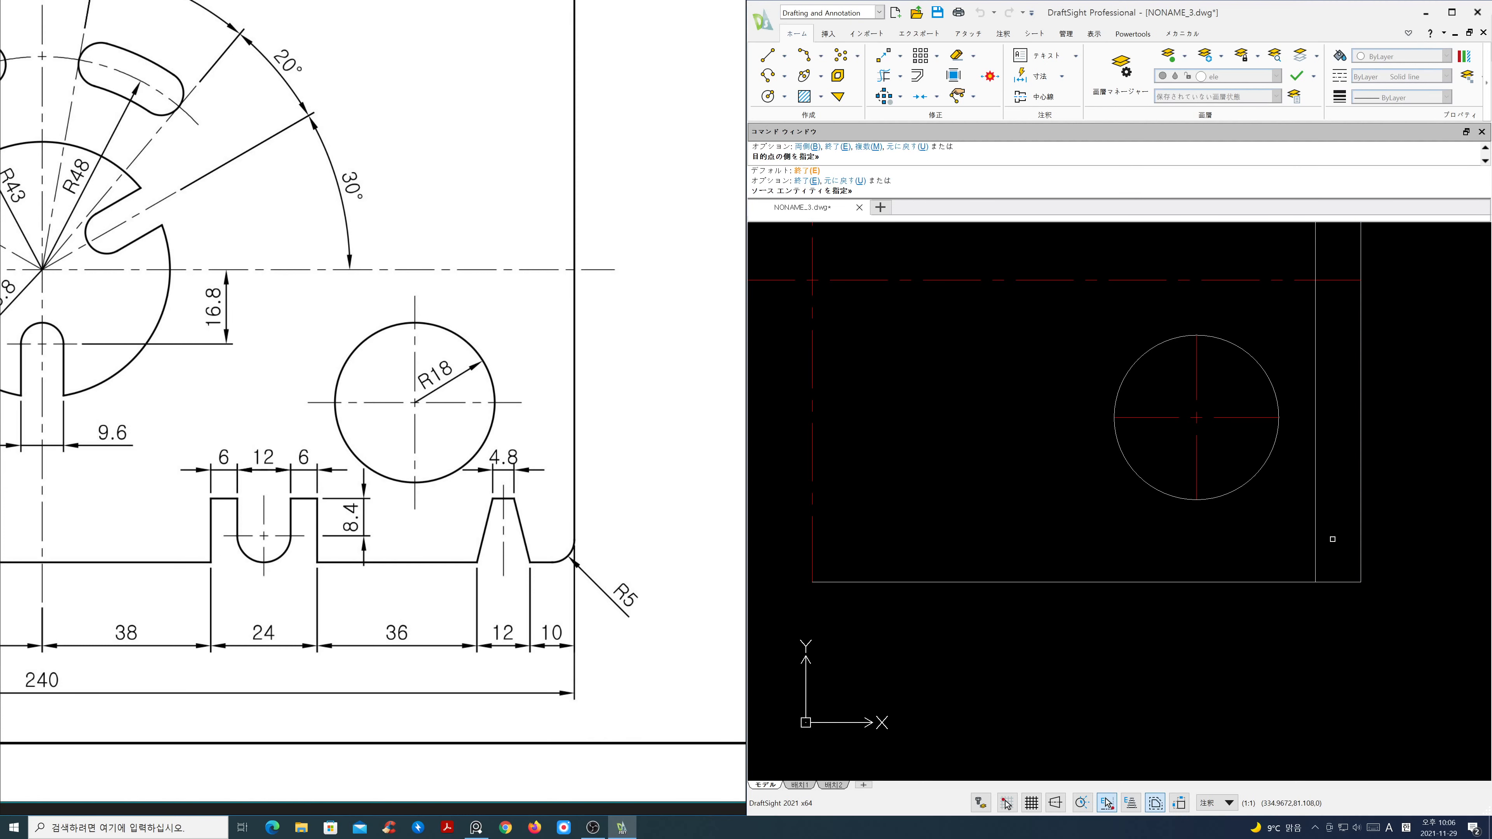
key("Return")
Step: Offset the newest vertical line 12 to the left for the tapered notch's other side
key("Return")
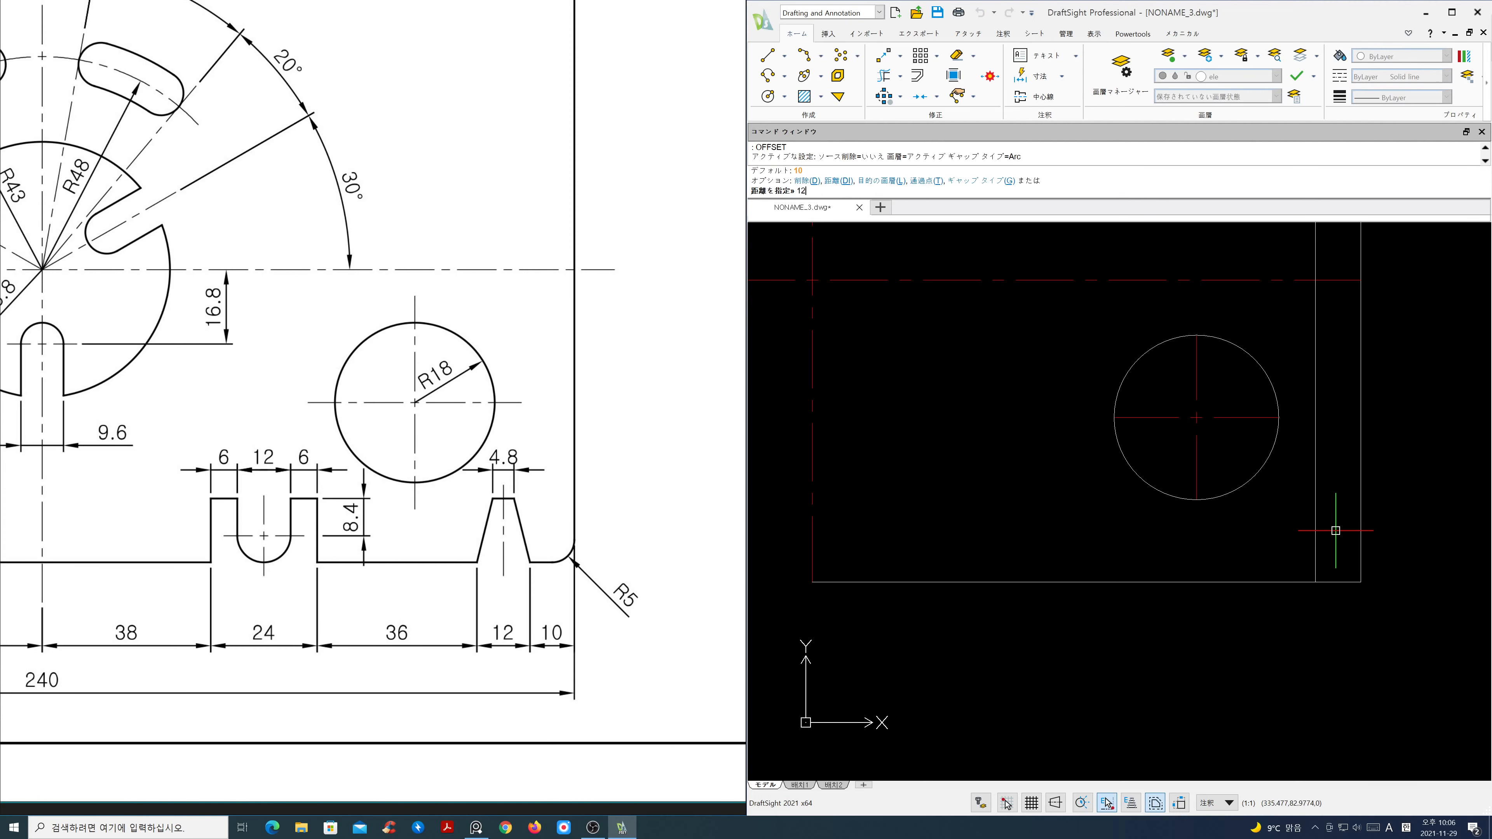
left_click(1315, 542)
left_click(1269, 551)
key("Return")
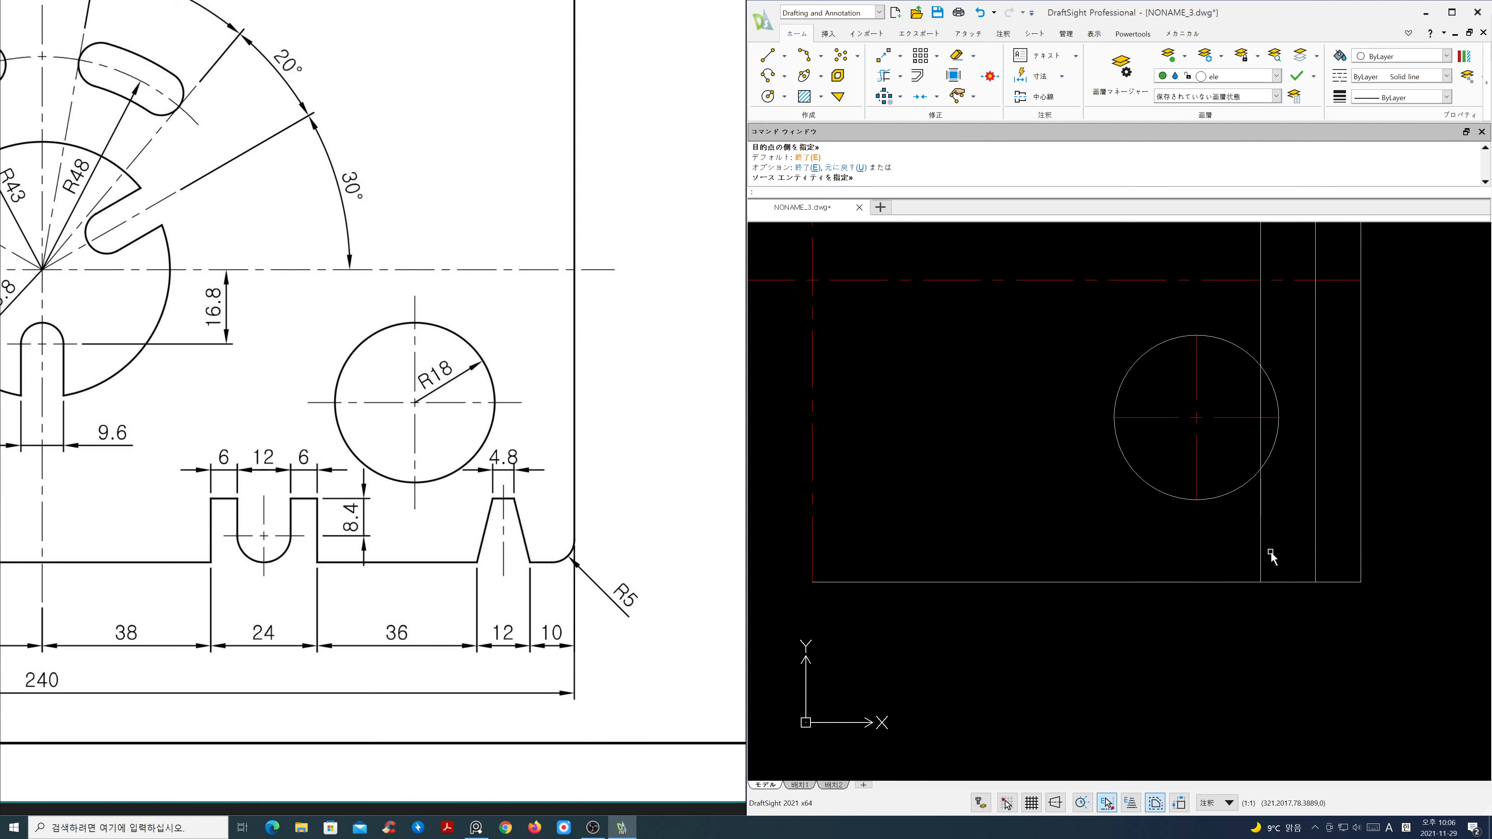
Step: Offset the tapered notch's left boundary line 36 to the left
key("Return")
key("Return")
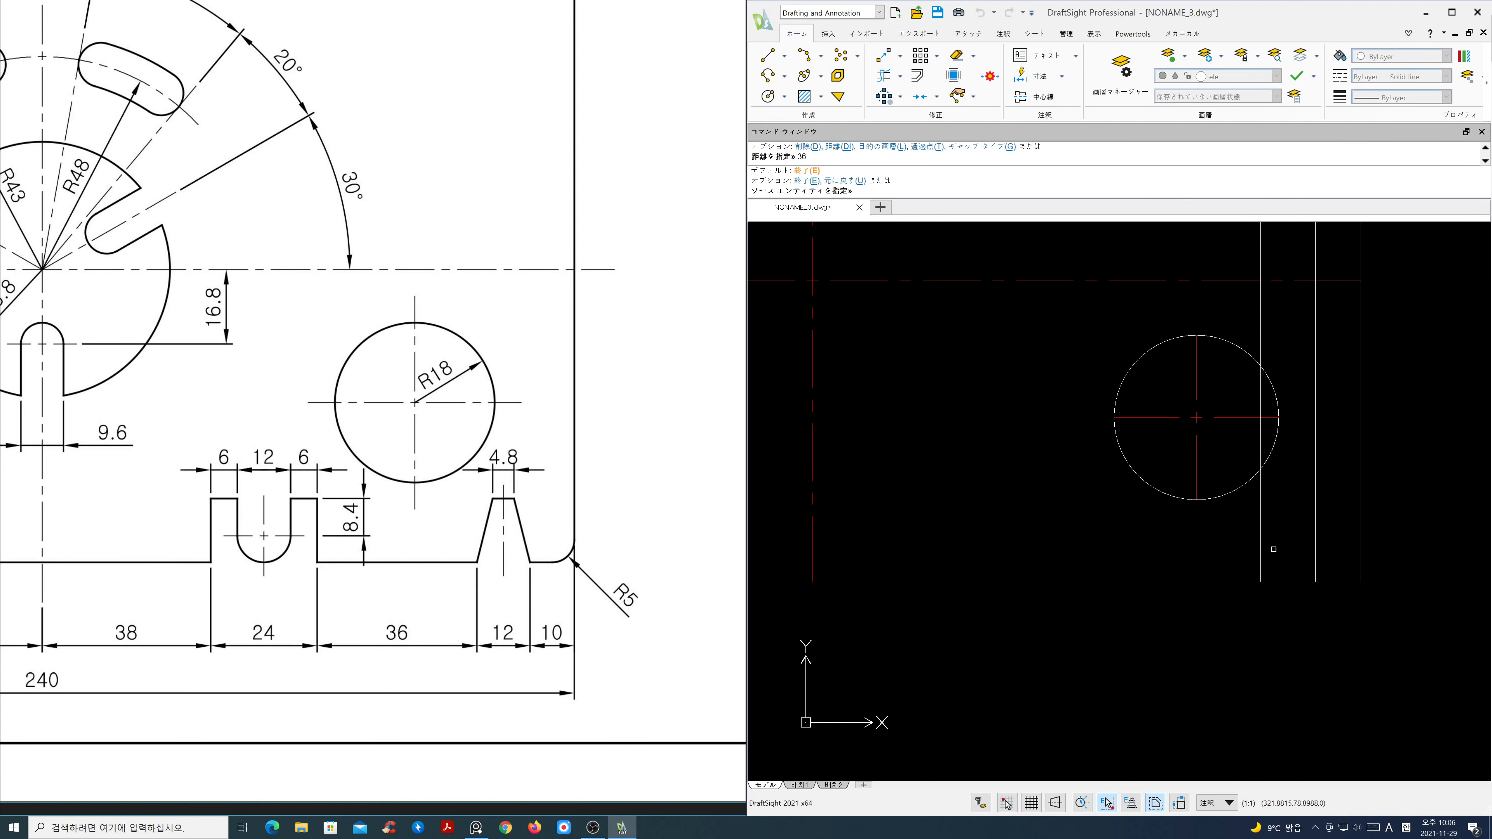
left_click(1262, 555)
left_click(1210, 555)
key("Return")
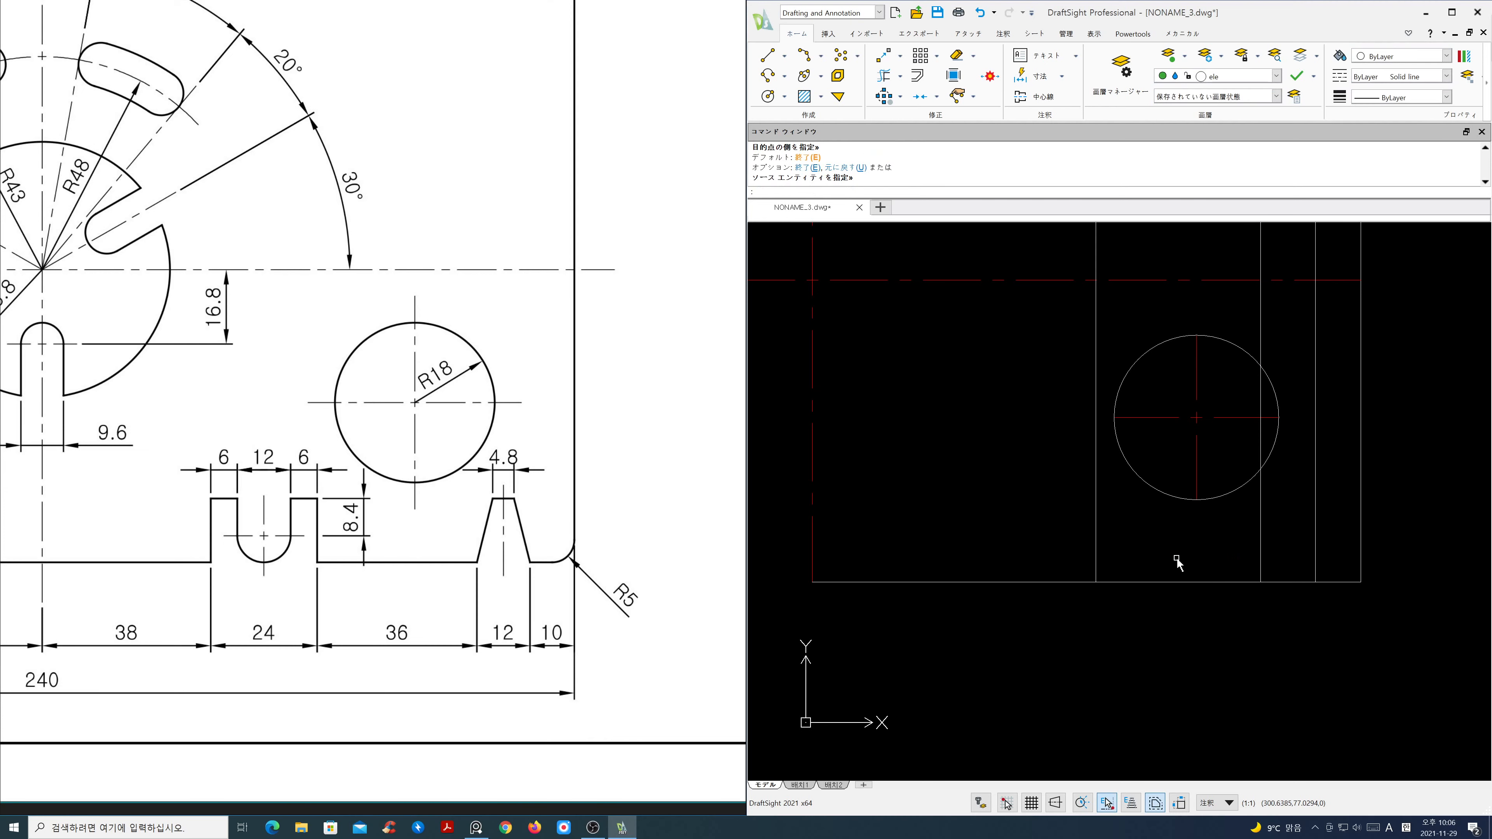
Step: Offset the newest vertical line 24 to the left to bound the bottom U-slot feature
key("Return")
type("24")
key("Return")
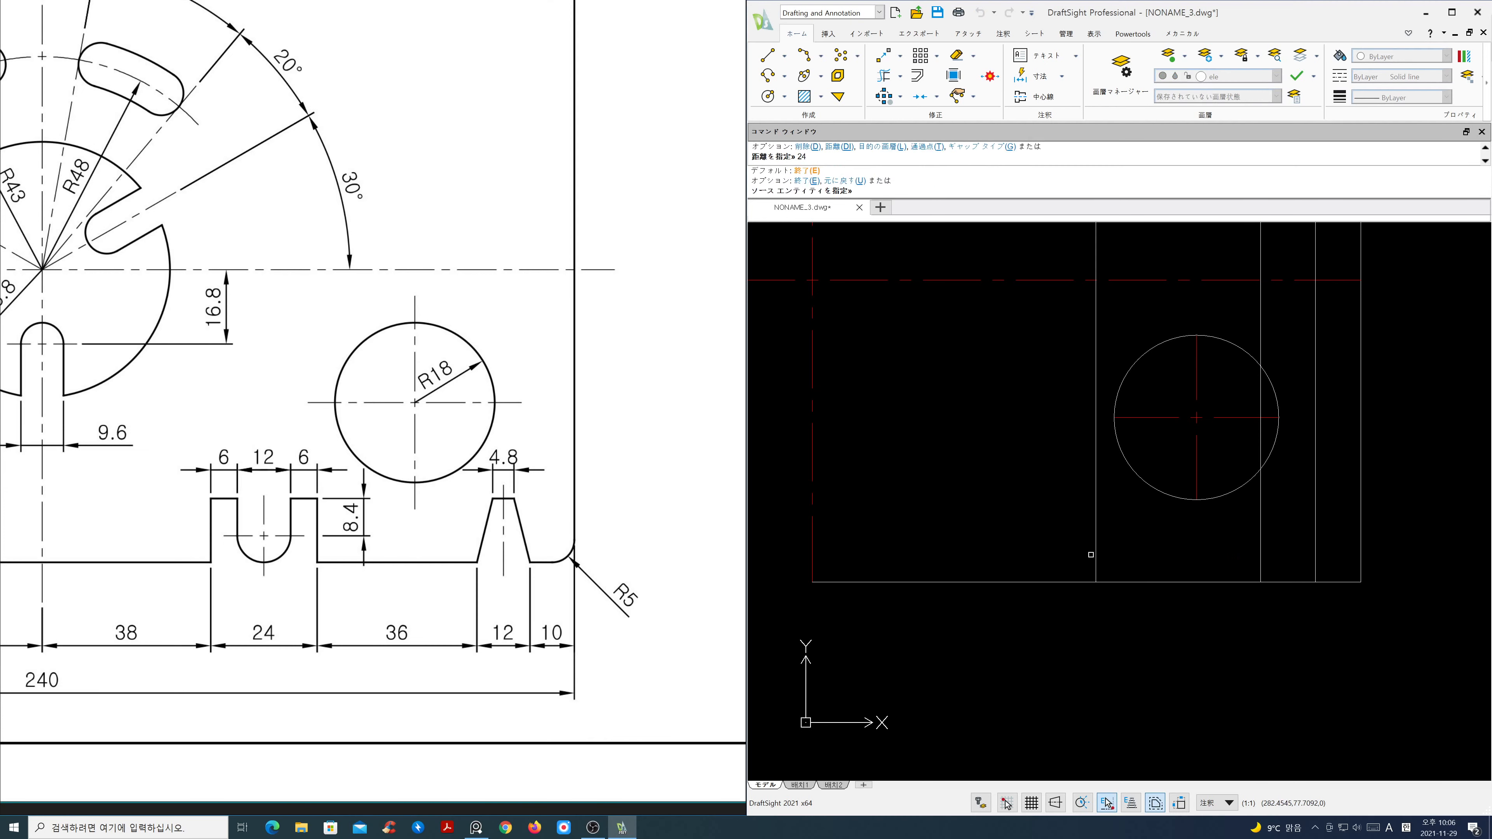
left_click(1093, 557)
left_click(1045, 553)
key("Return")
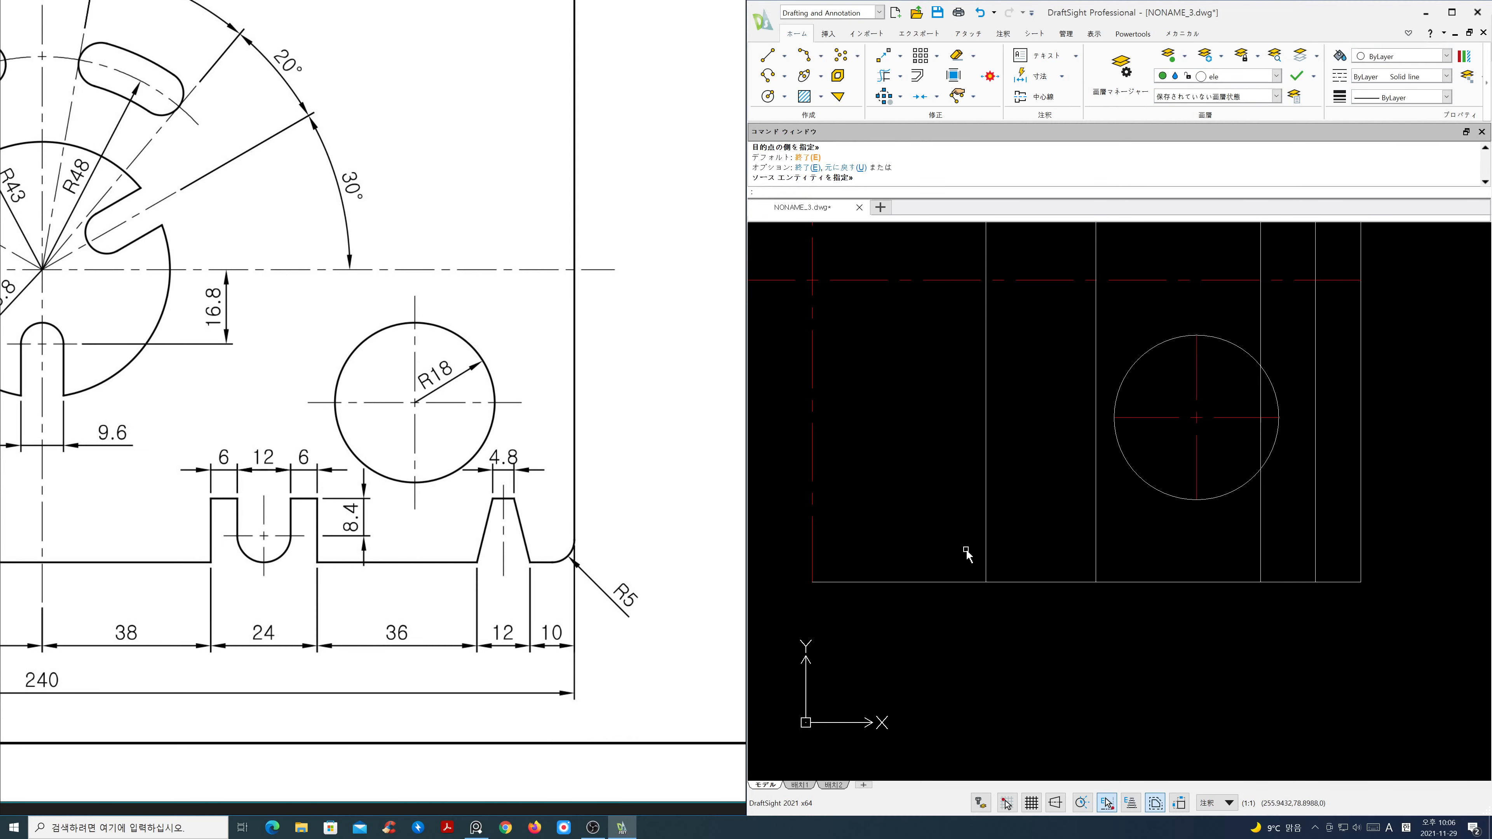
Step: Offset the plate's bottom edge 14.4 upward to mark the top of the two bottom notches
scroll(598, 554, "down", 5)
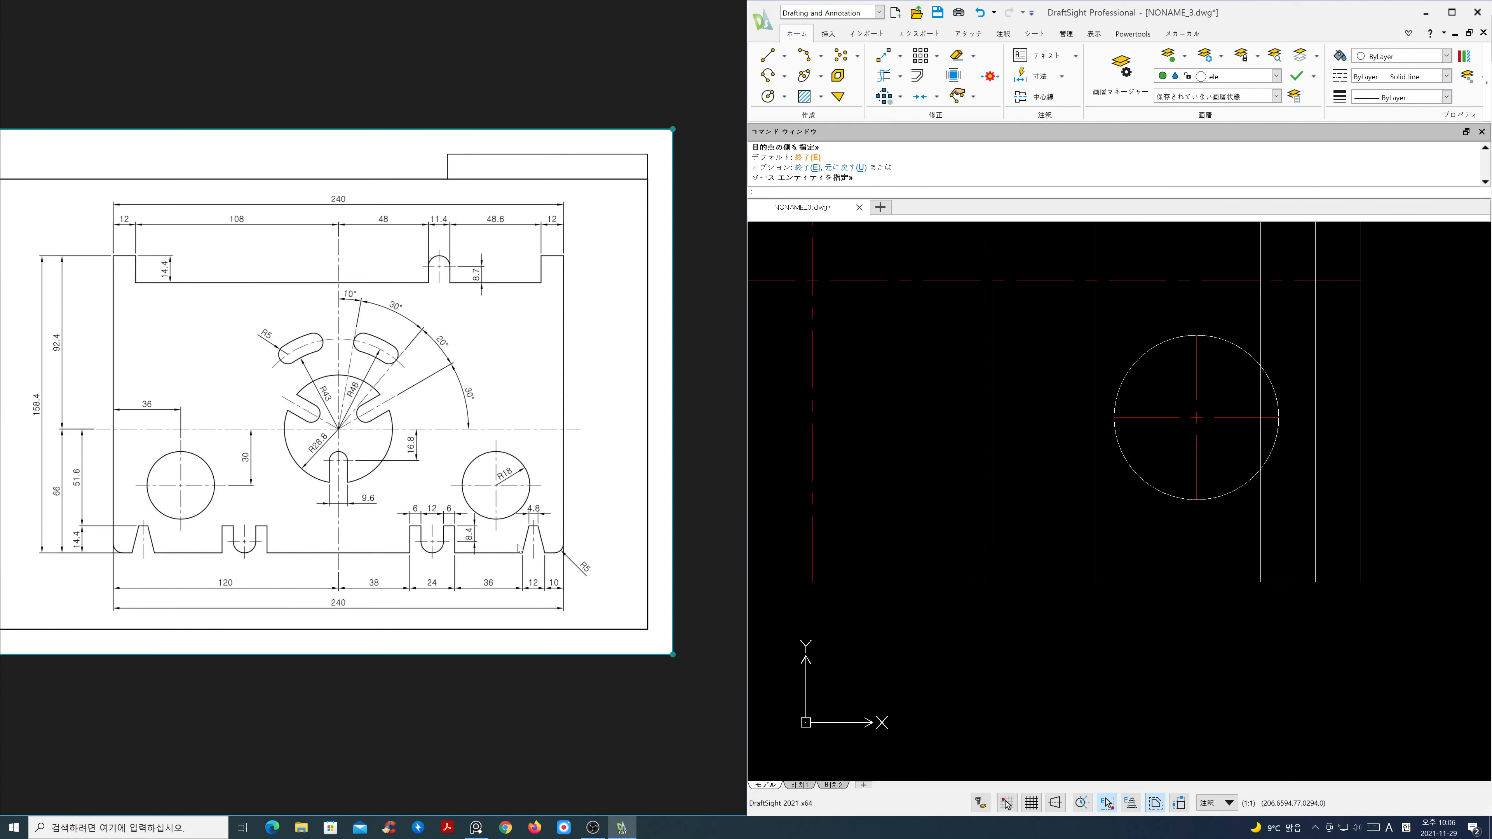
scroll(522, 544, "up", 3)
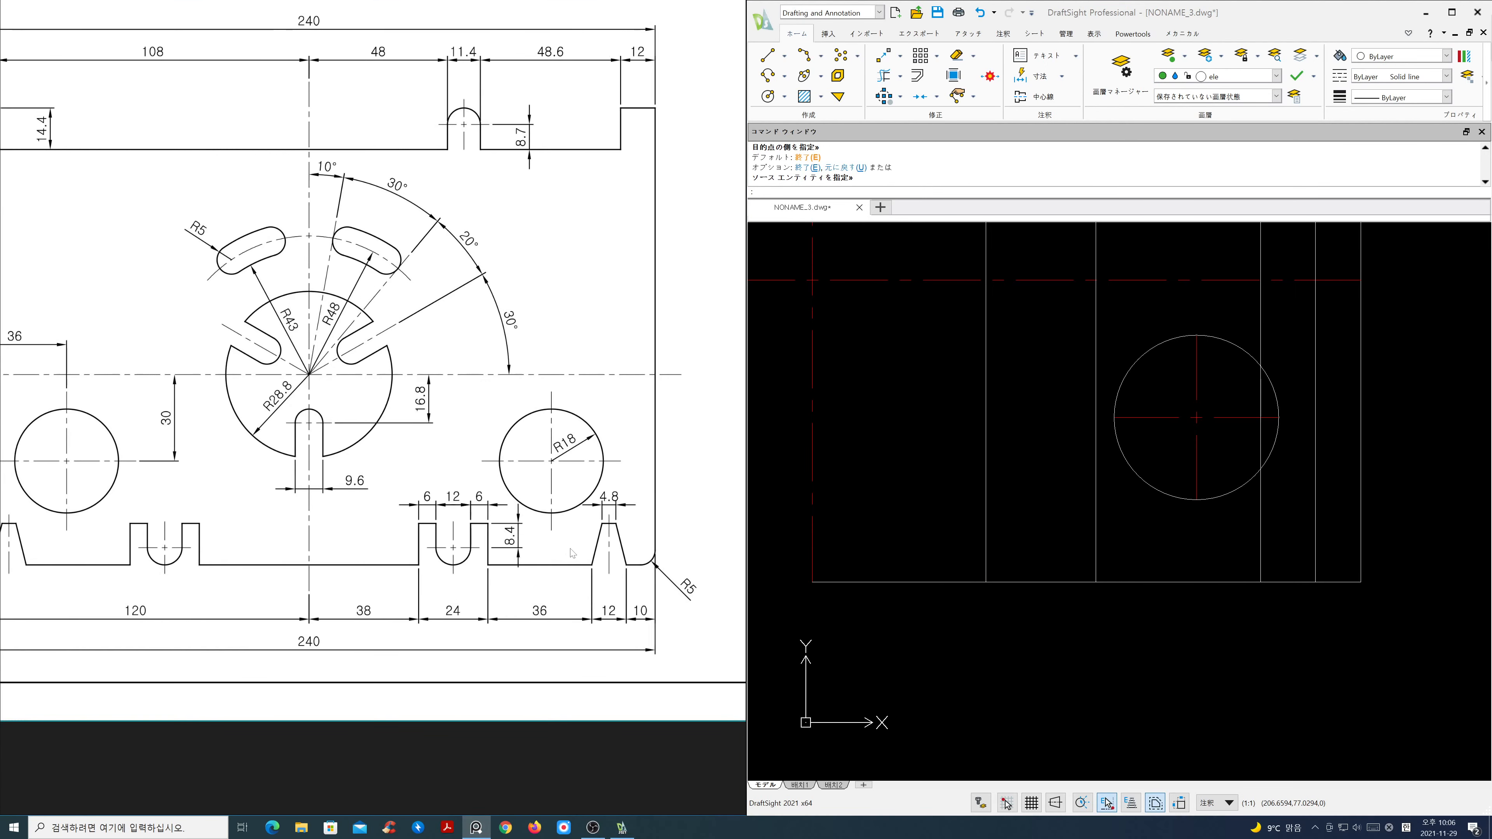
middle_click_drag(604, 544, 645, 546)
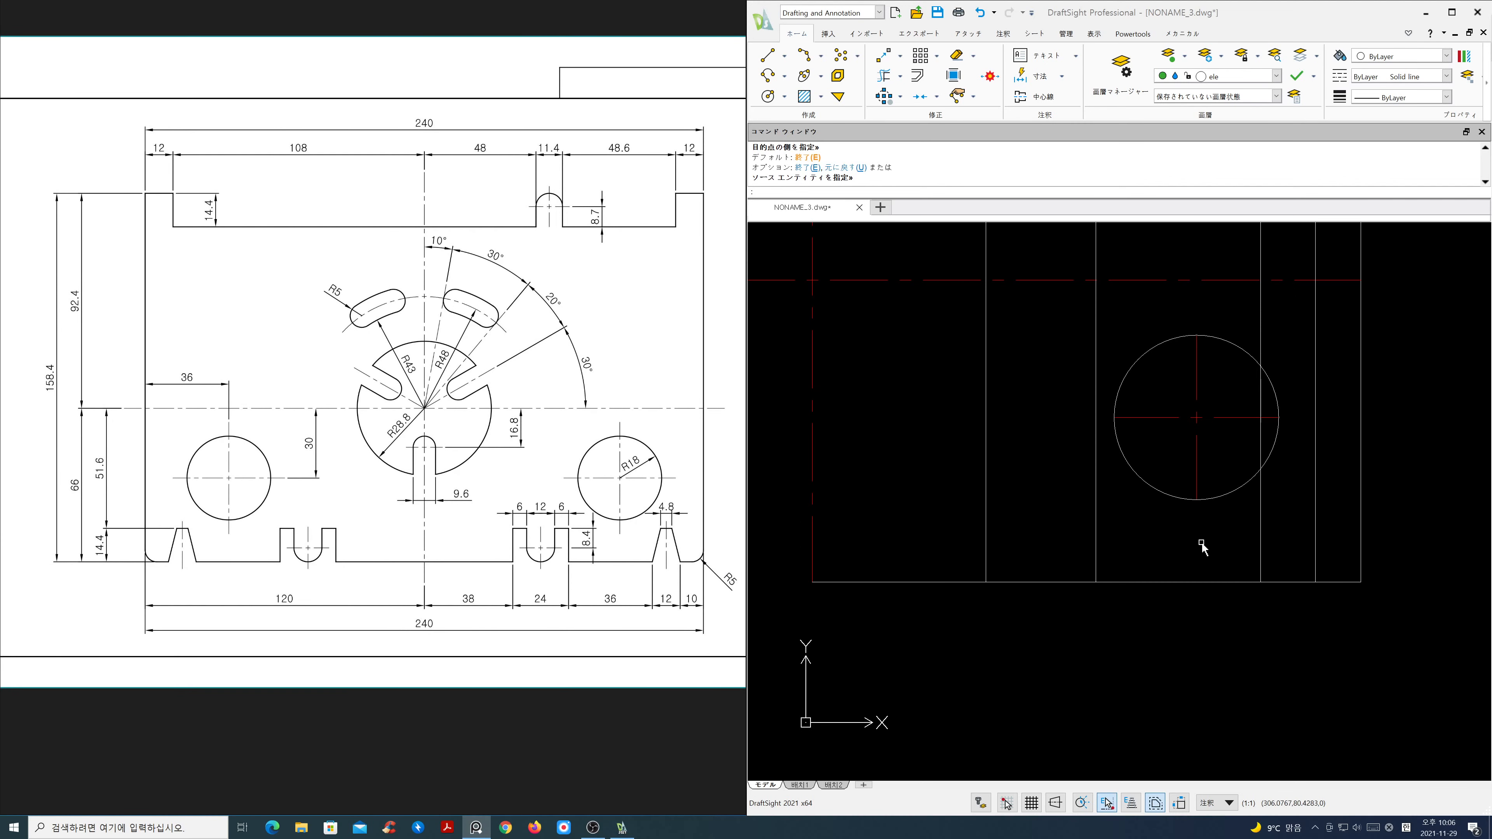
left_click(1136, 208)
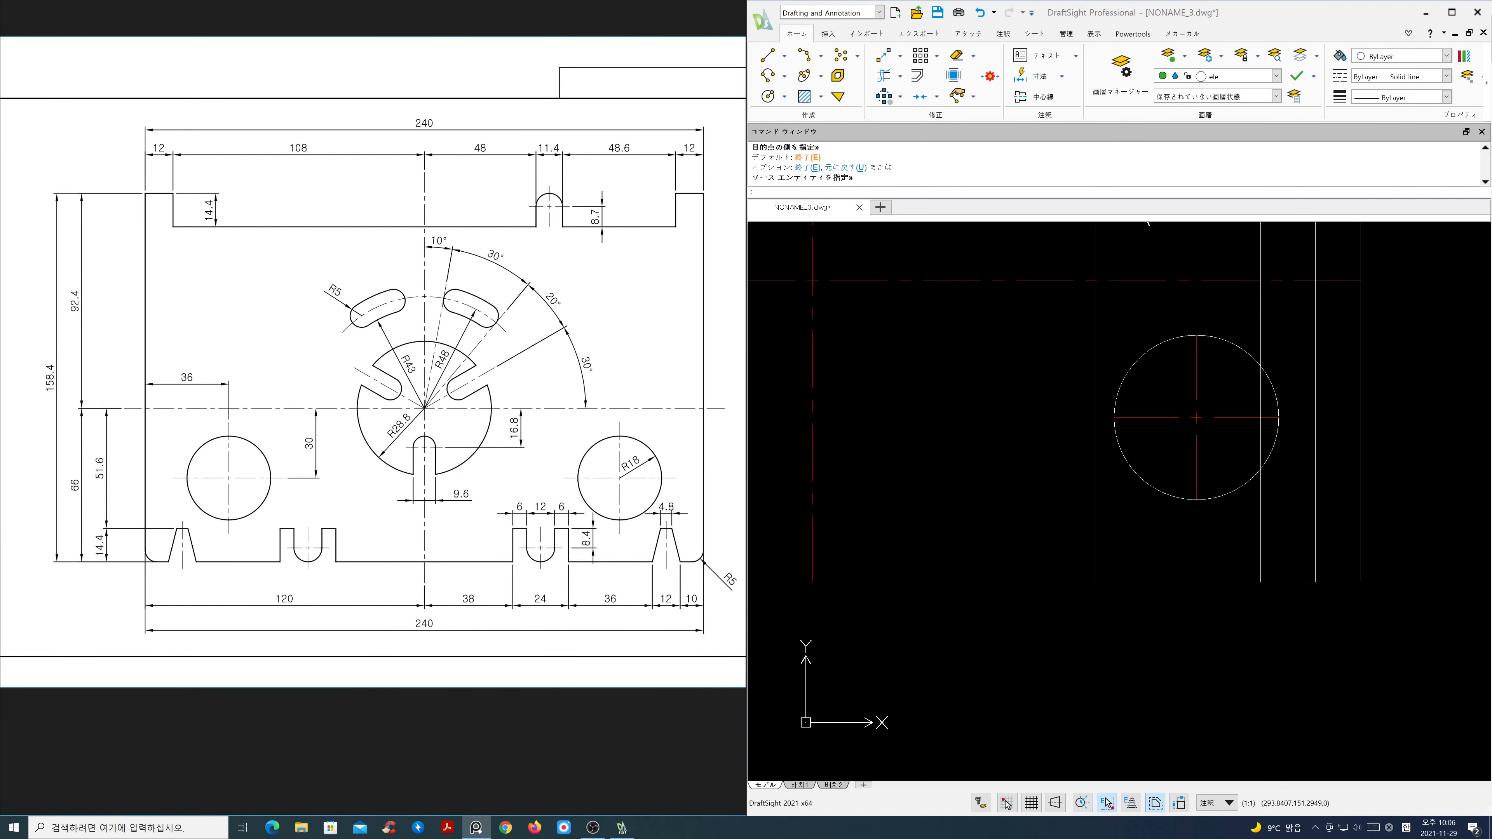
key("space")
key("space")
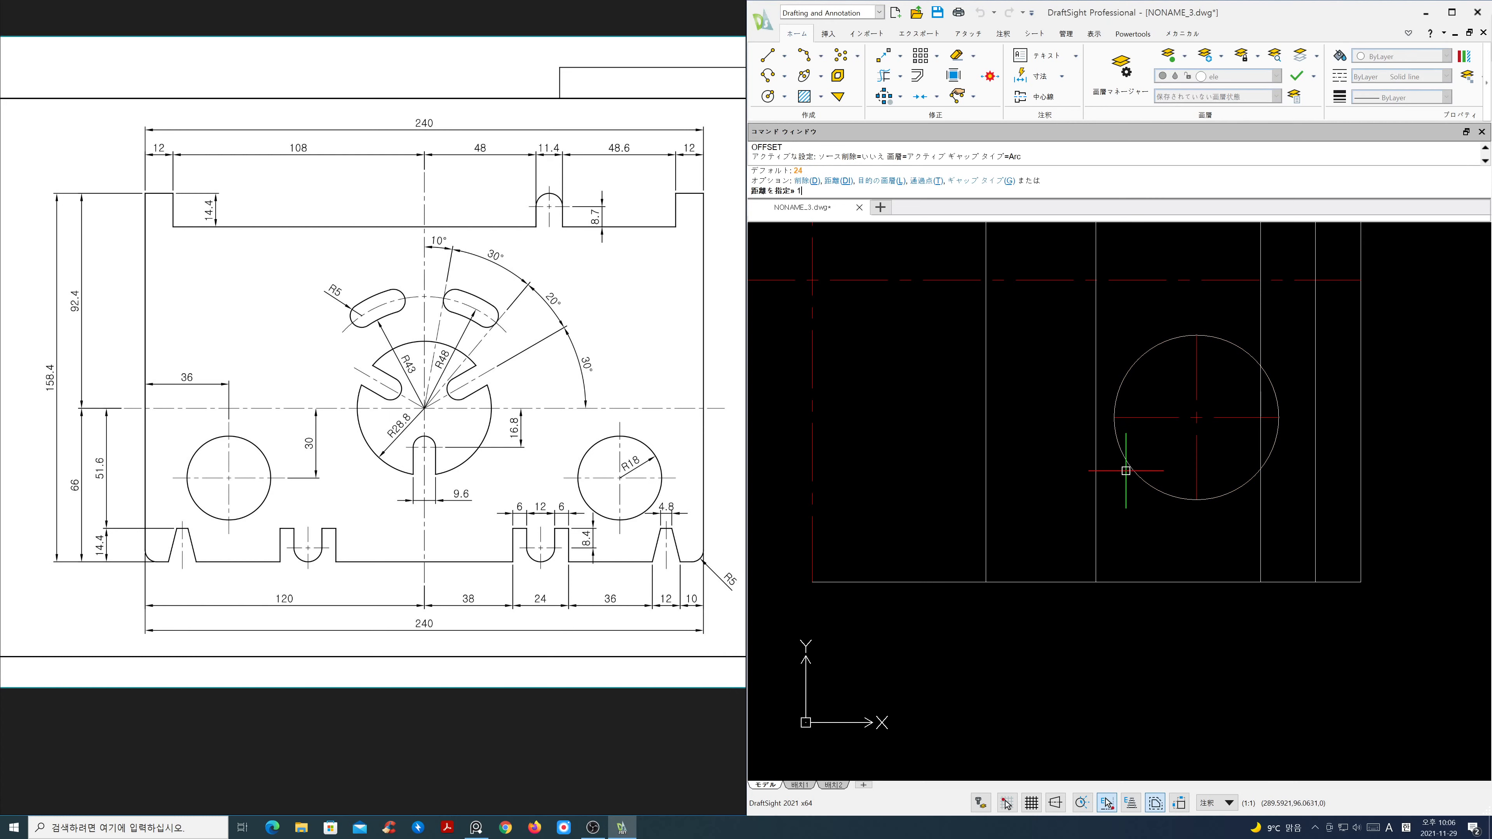
type("14.4")
key("Return")
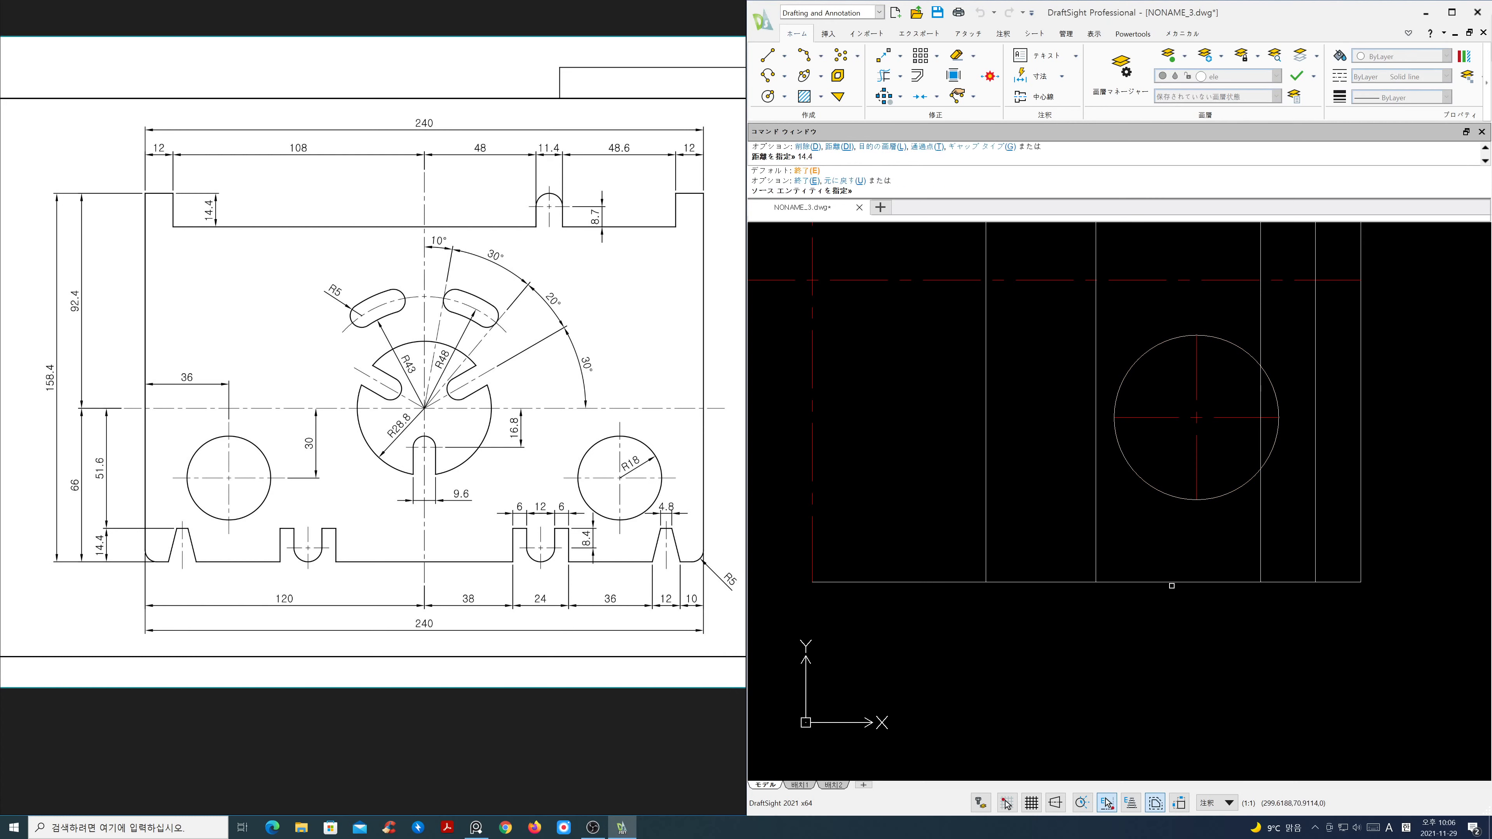
left_click(1172, 582)
left_click(1171, 554)
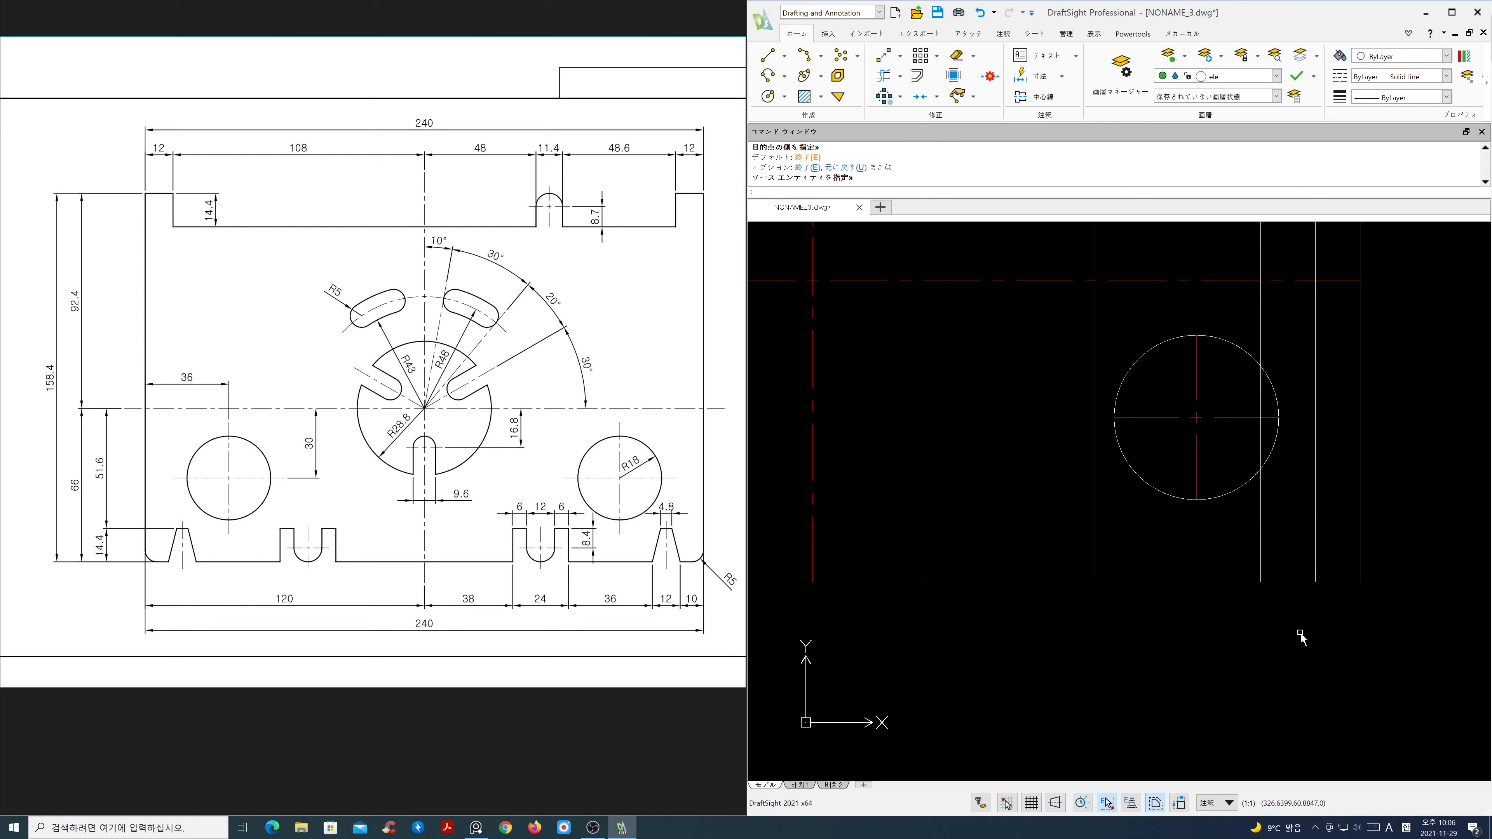
Step: Trim the boundary lines around the 24-wide bottom notch, removing the excess above and beside it and the bottom edge across its opening
key("Escape")
type("tr")
key("Return")
left_click(1343, 624)
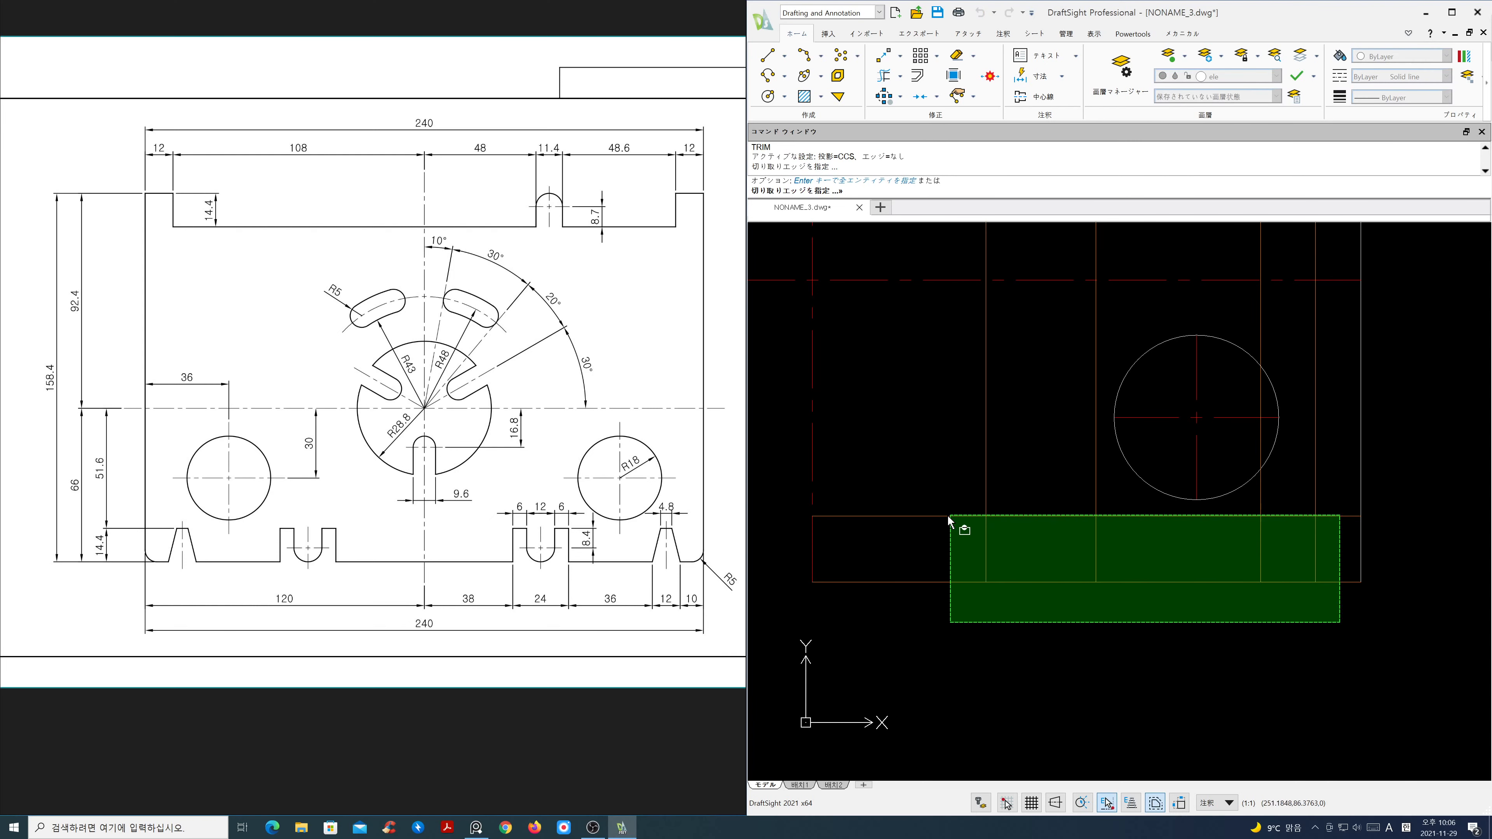
left_click(937, 505)
key("Return")
left_click(963, 540)
left_click(944, 499)
left_click(952, 486)
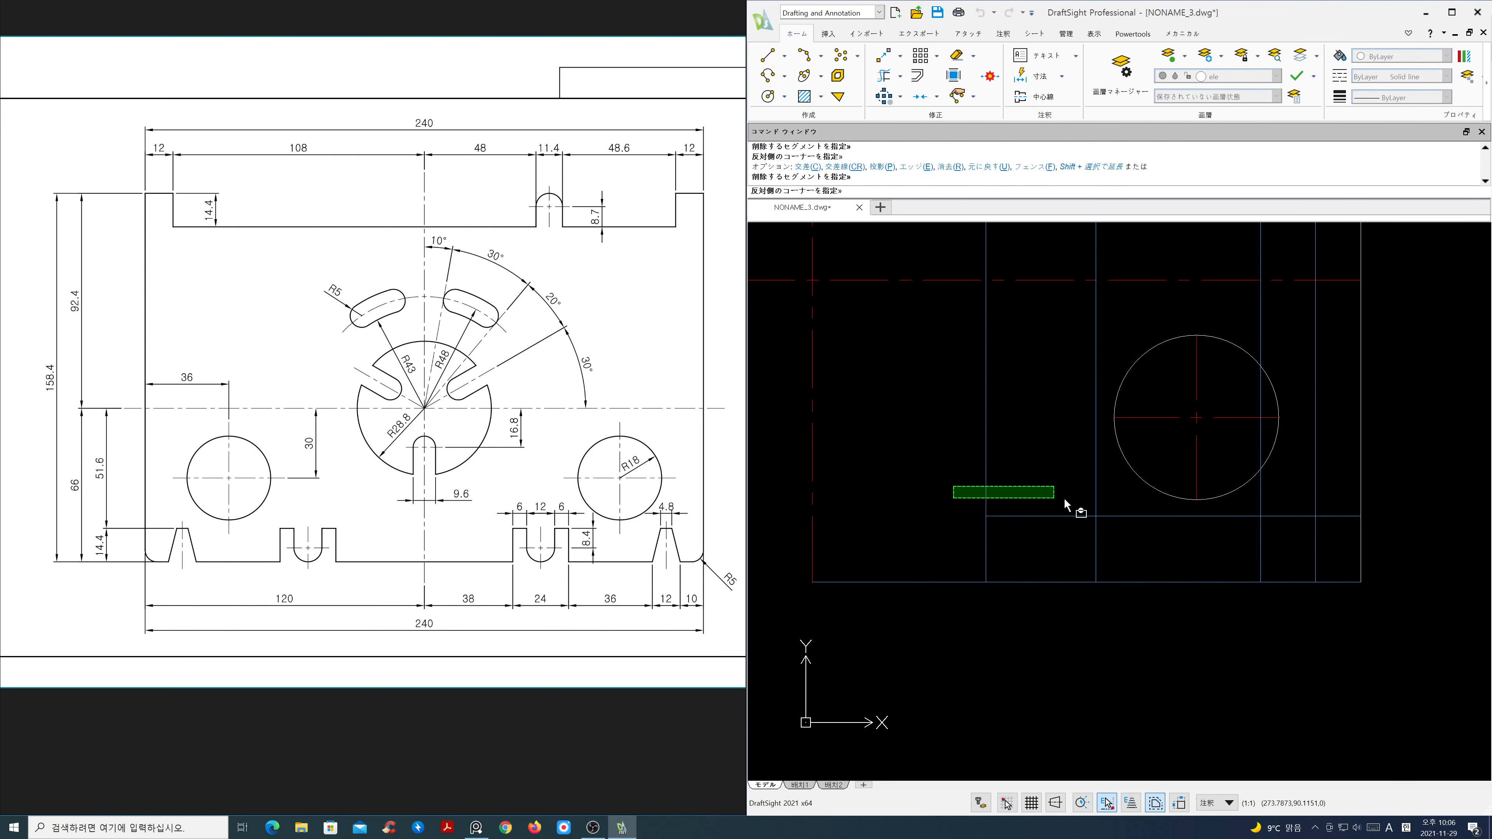
left_click(1106, 505)
left_click(1123, 549)
left_click(1060, 557)
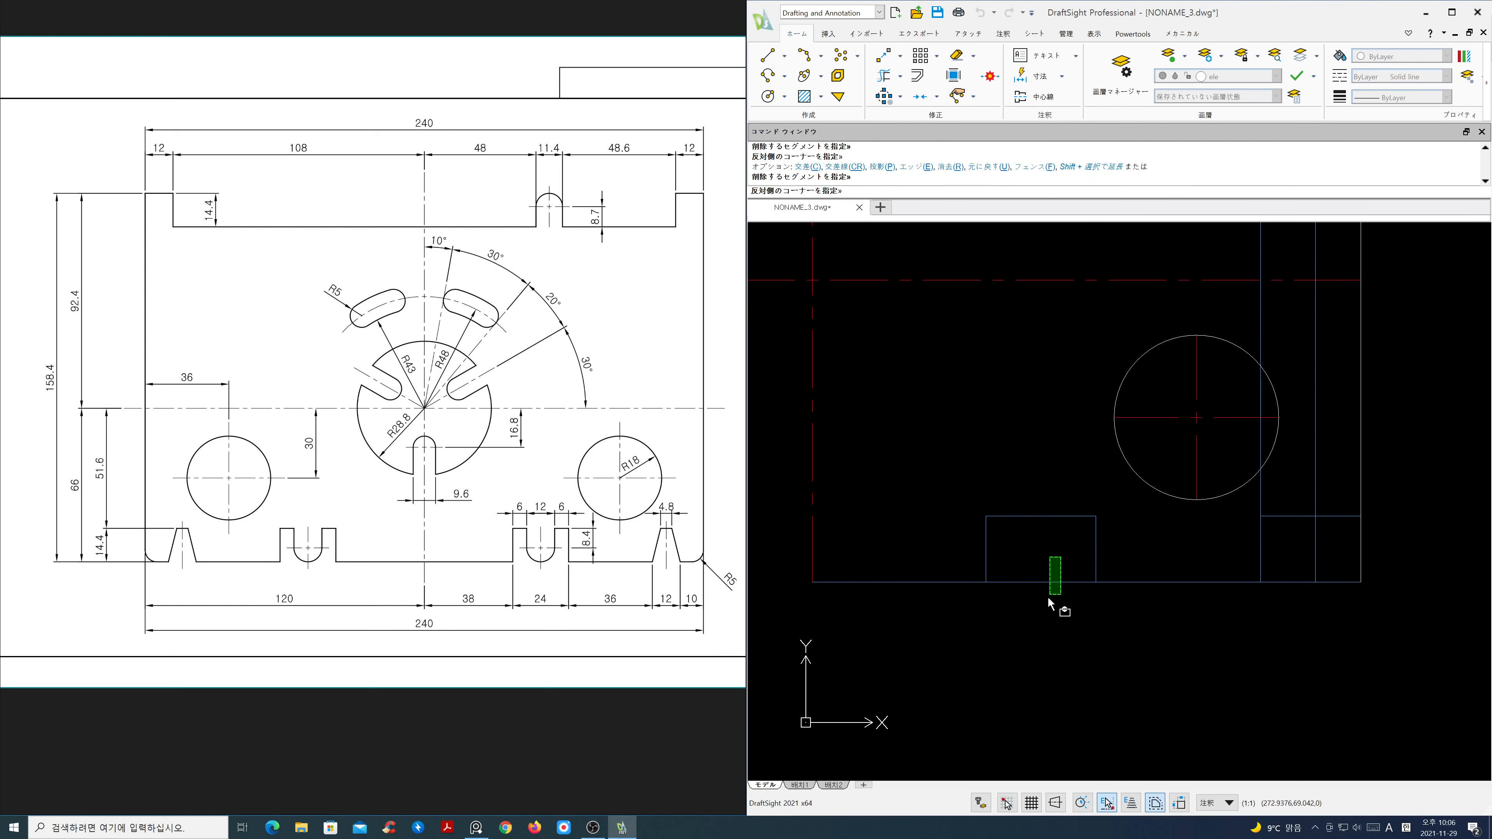
left_click(1050, 611)
Step: Trim the excess lines around the 12-wide notch near the plate's right edge and open its bottom
left_click(1254, 501)
left_click(1341, 507)
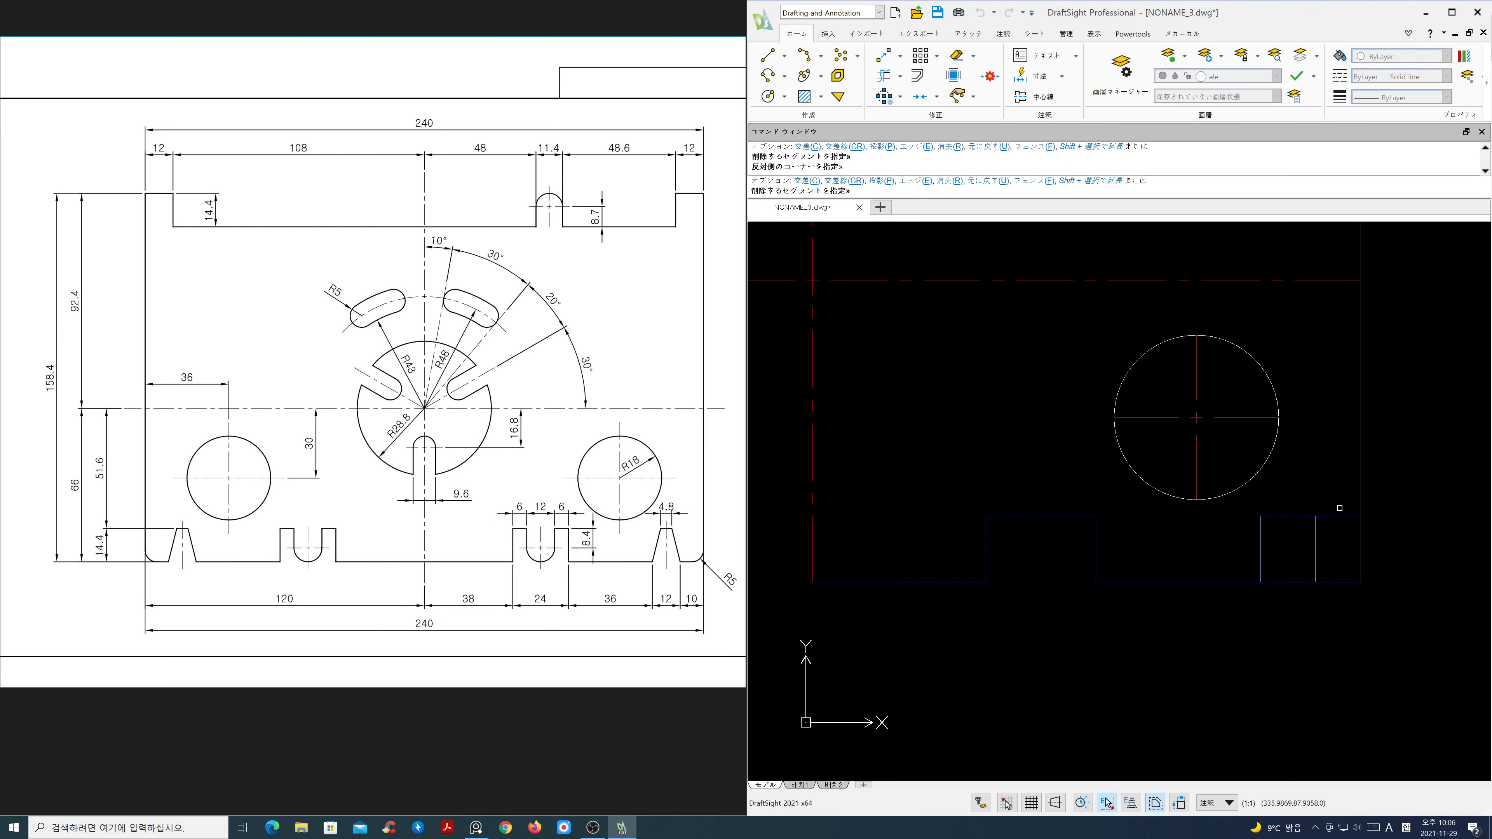
left_click(1345, 505)
left_click(1330, 532)
left_click(1289, 559)
left_click(1274, 611)
key("Return")
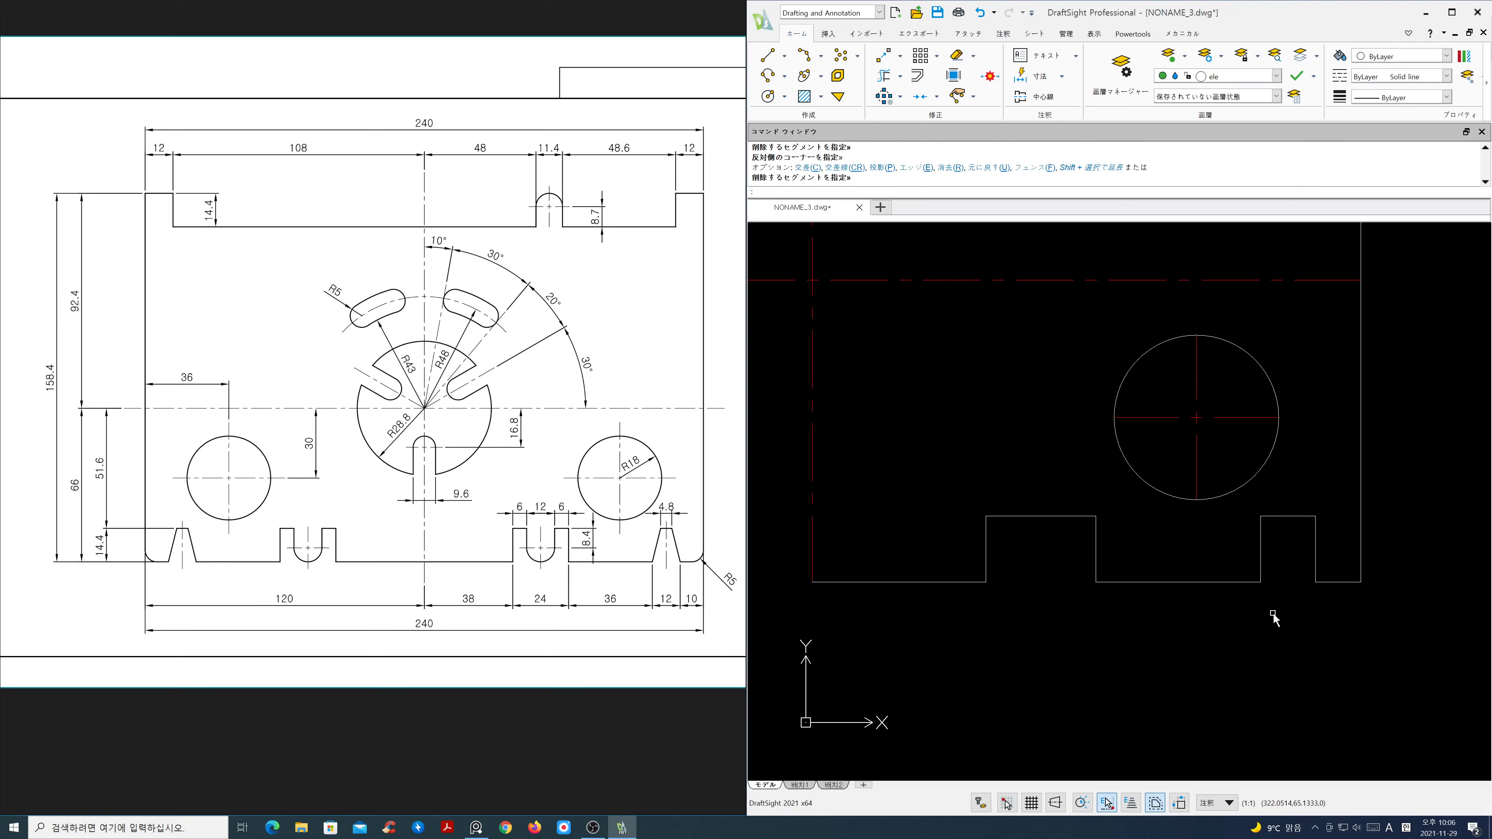
Step: Offset the 12-wide notch's right wall 6 to the left to create its middle line
scroll(667, 532, "up", 3)
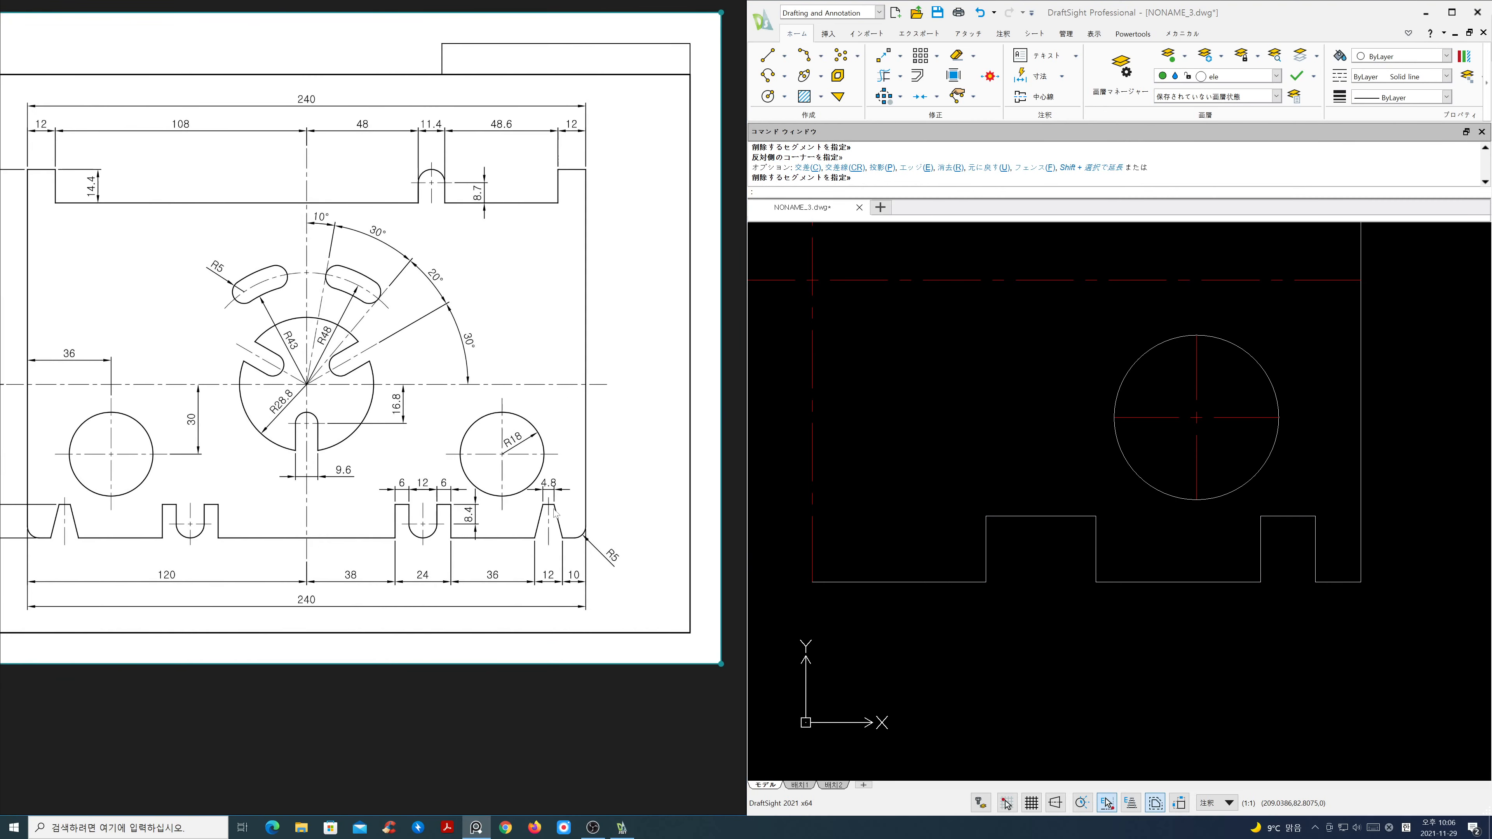
scroll(496, 547, "up", 1)
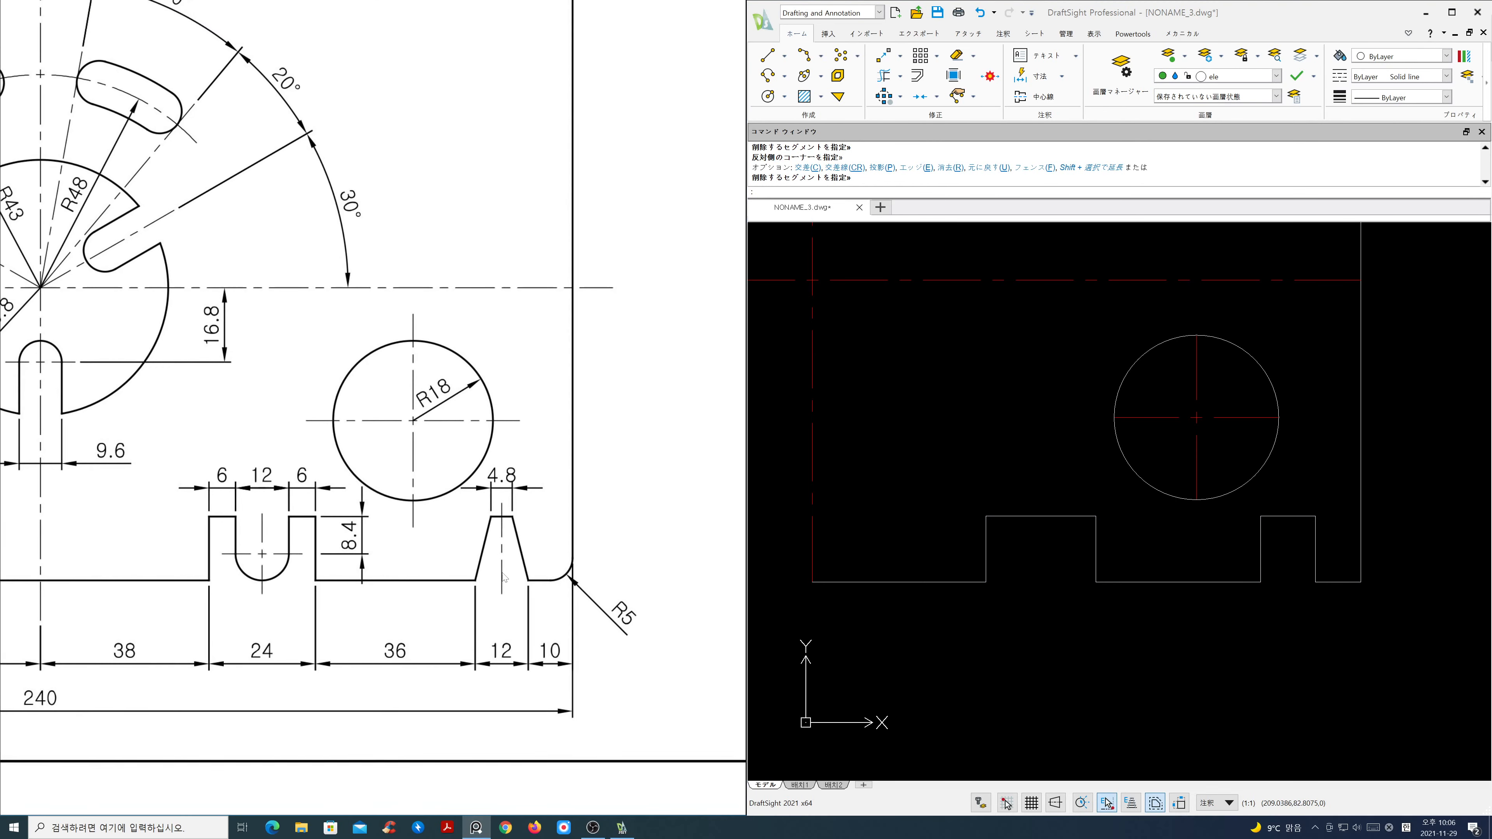
middle_click_drag(1286, 528, 1189, 537)
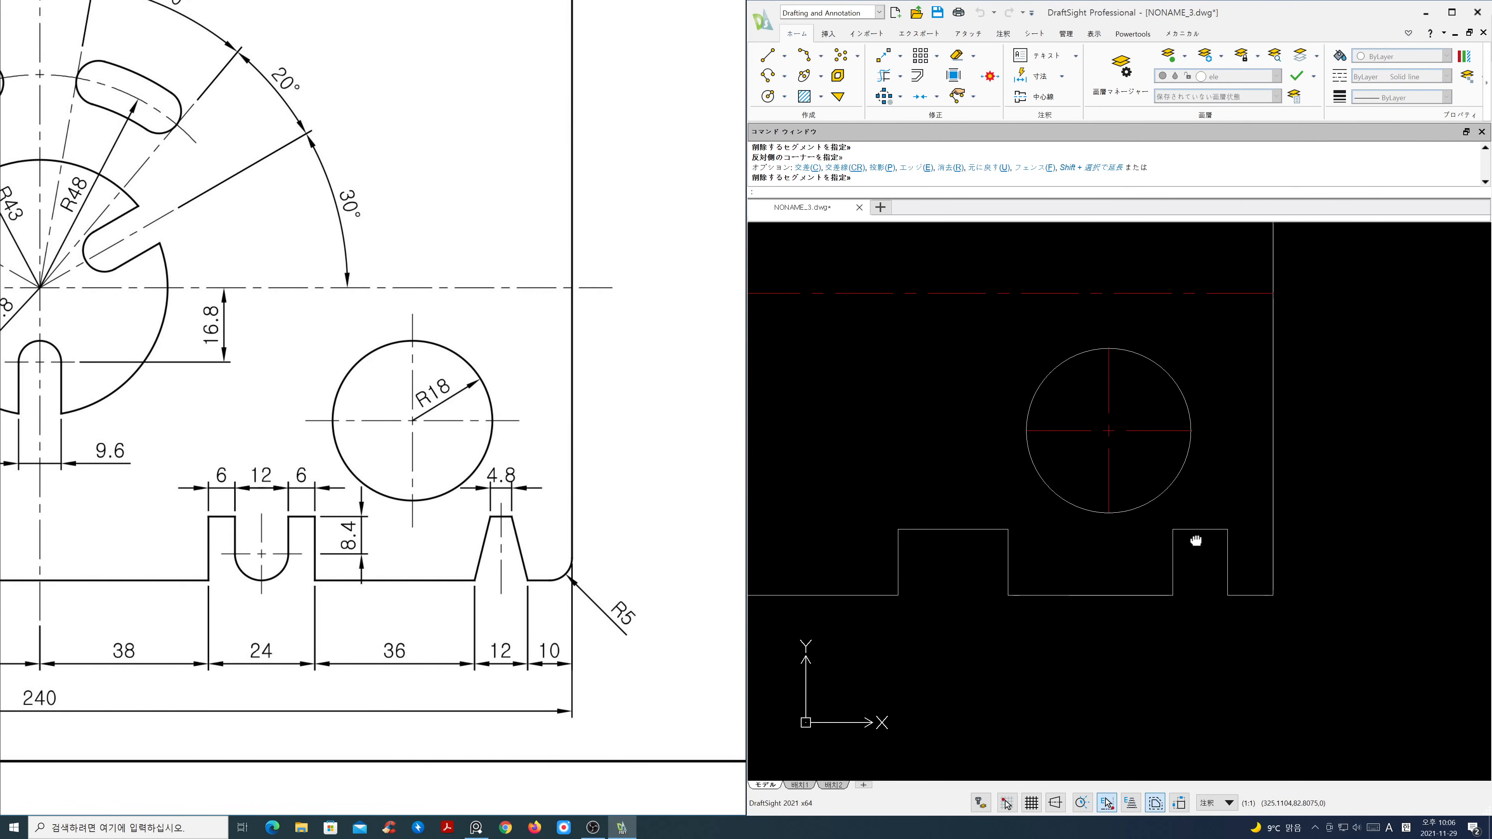
key("Return")
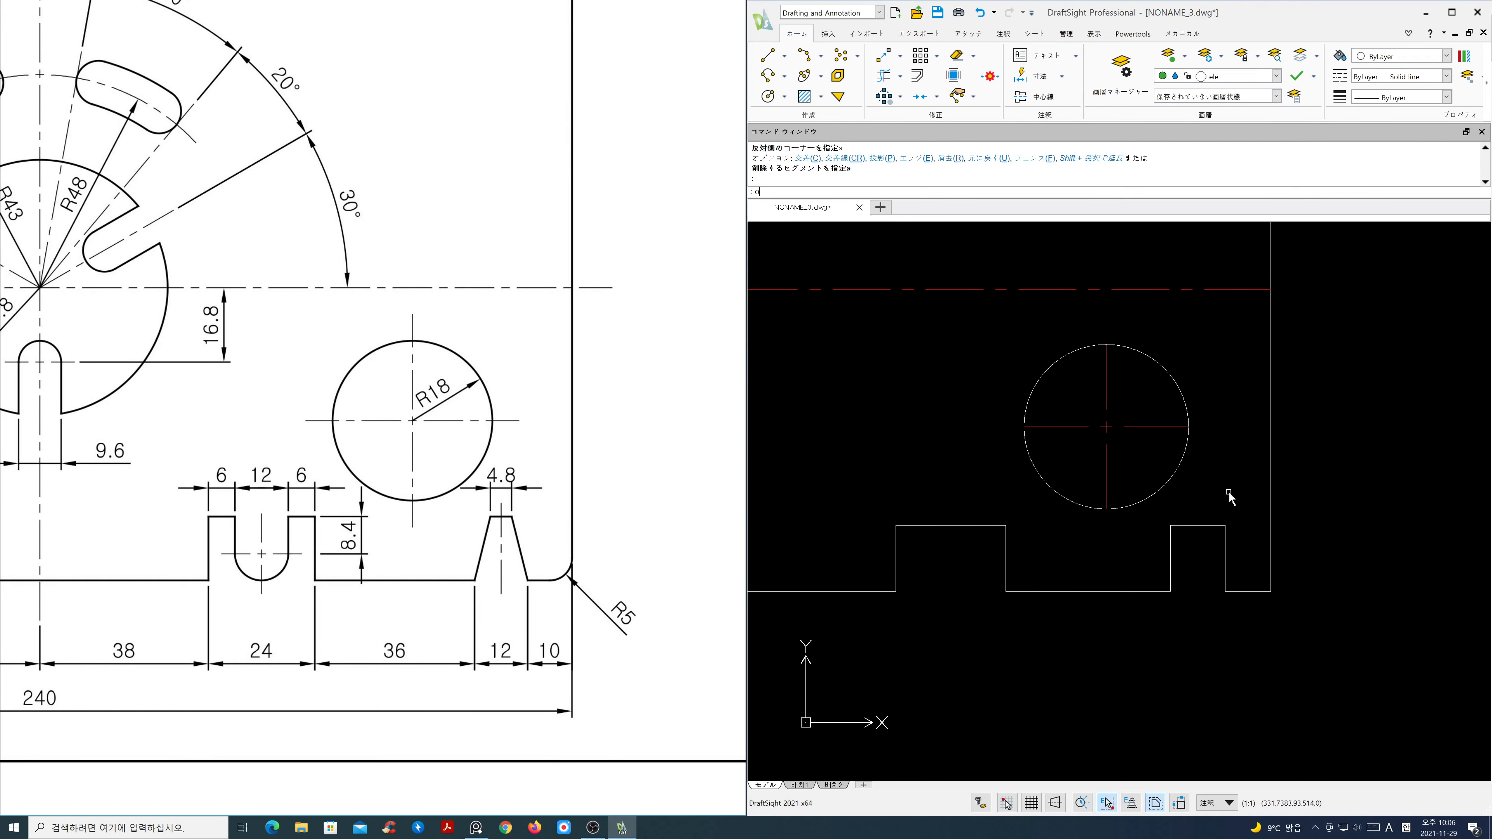
type("o")
key("Return")
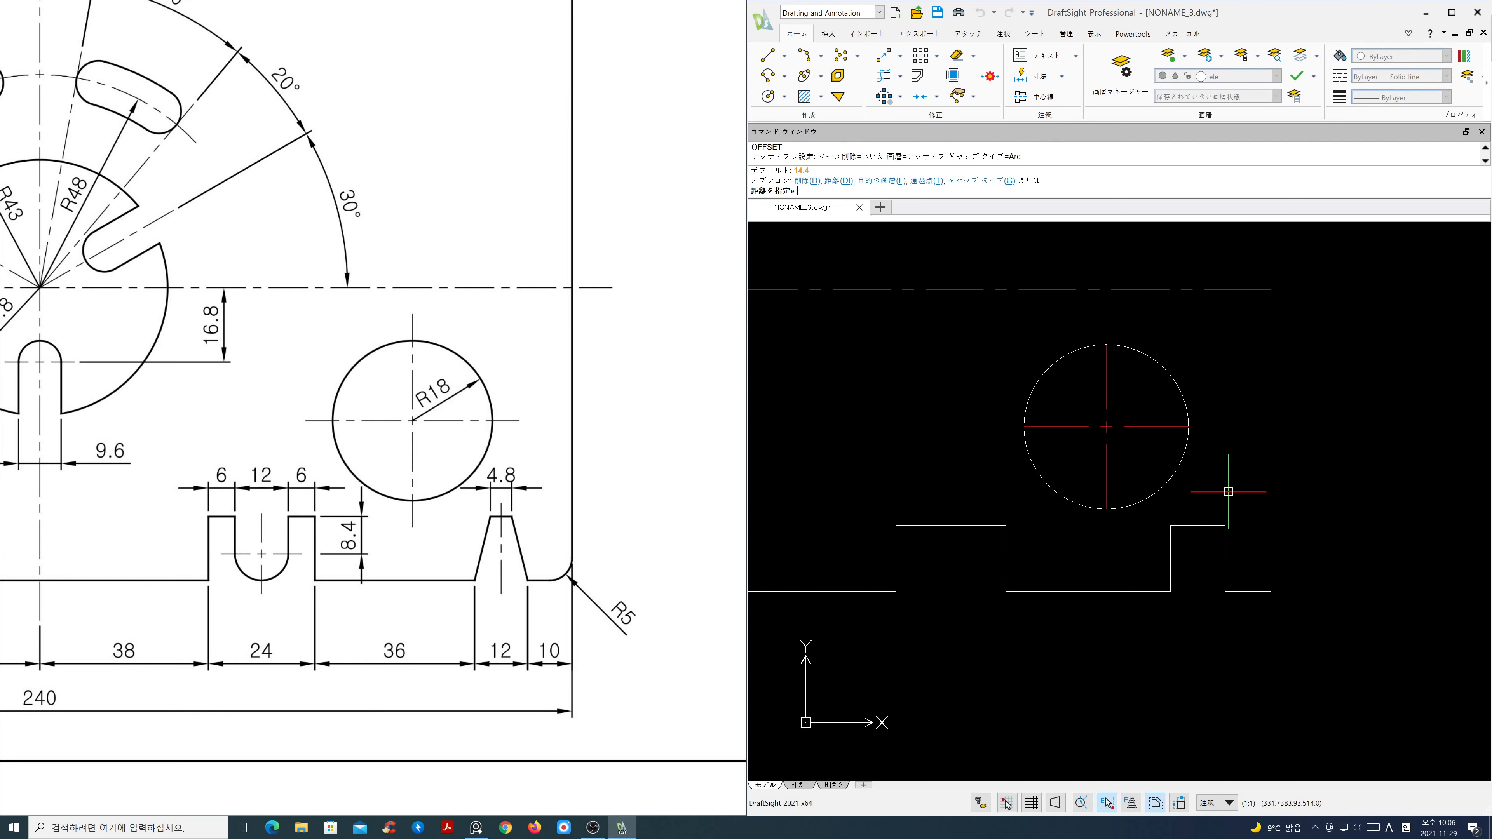
type("6")
key("Return")
left_click(1224, 559)
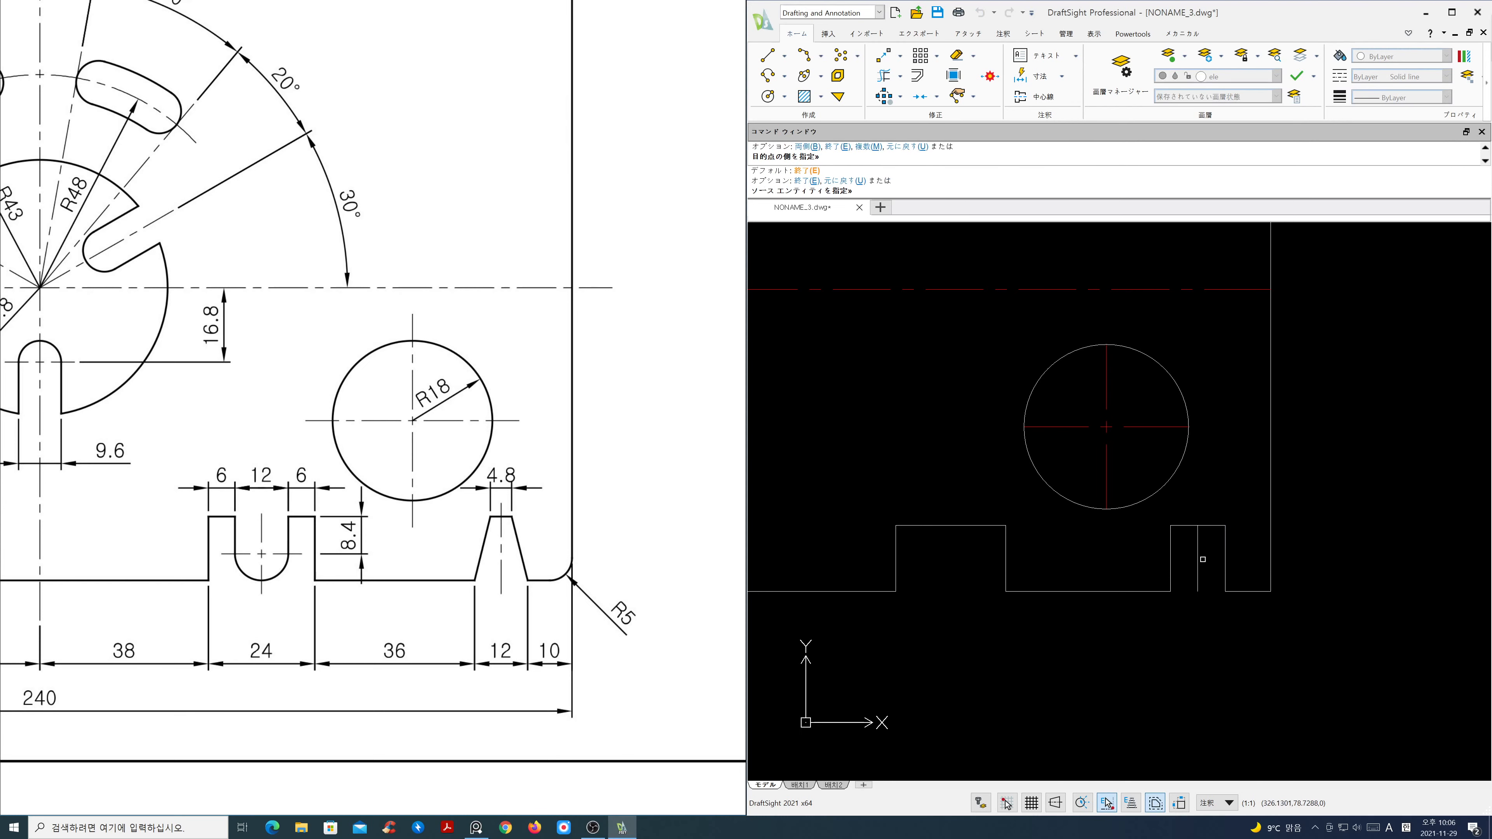
Step: Move the 12-wide notch's middle line to the red centre-line layer
key("Return")
left_click(1211, 568)
left_click(1185, 556)
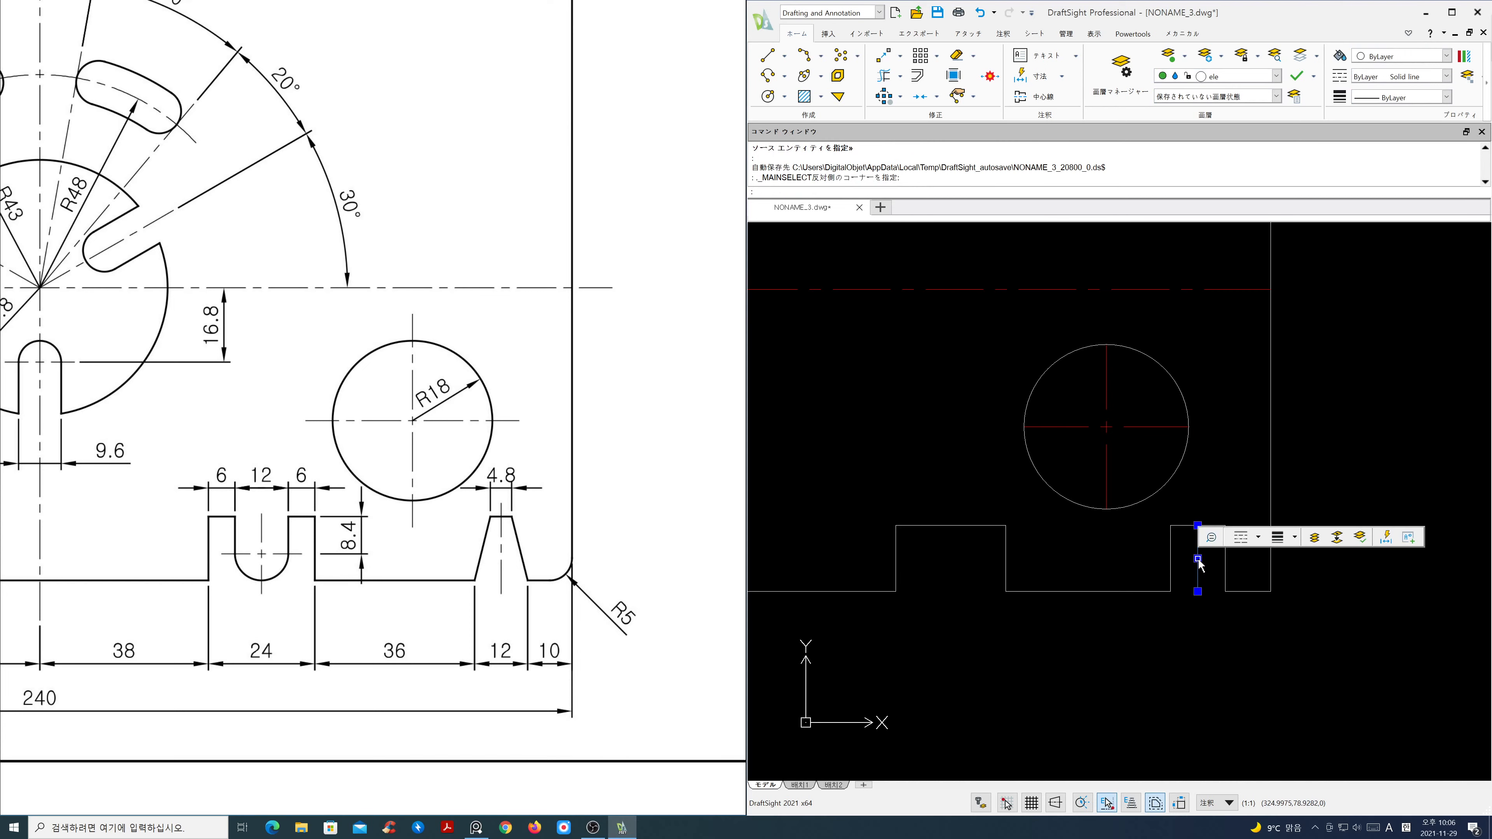
left_click(1276, 76)
left_click(1210, 97)
key("Escape")
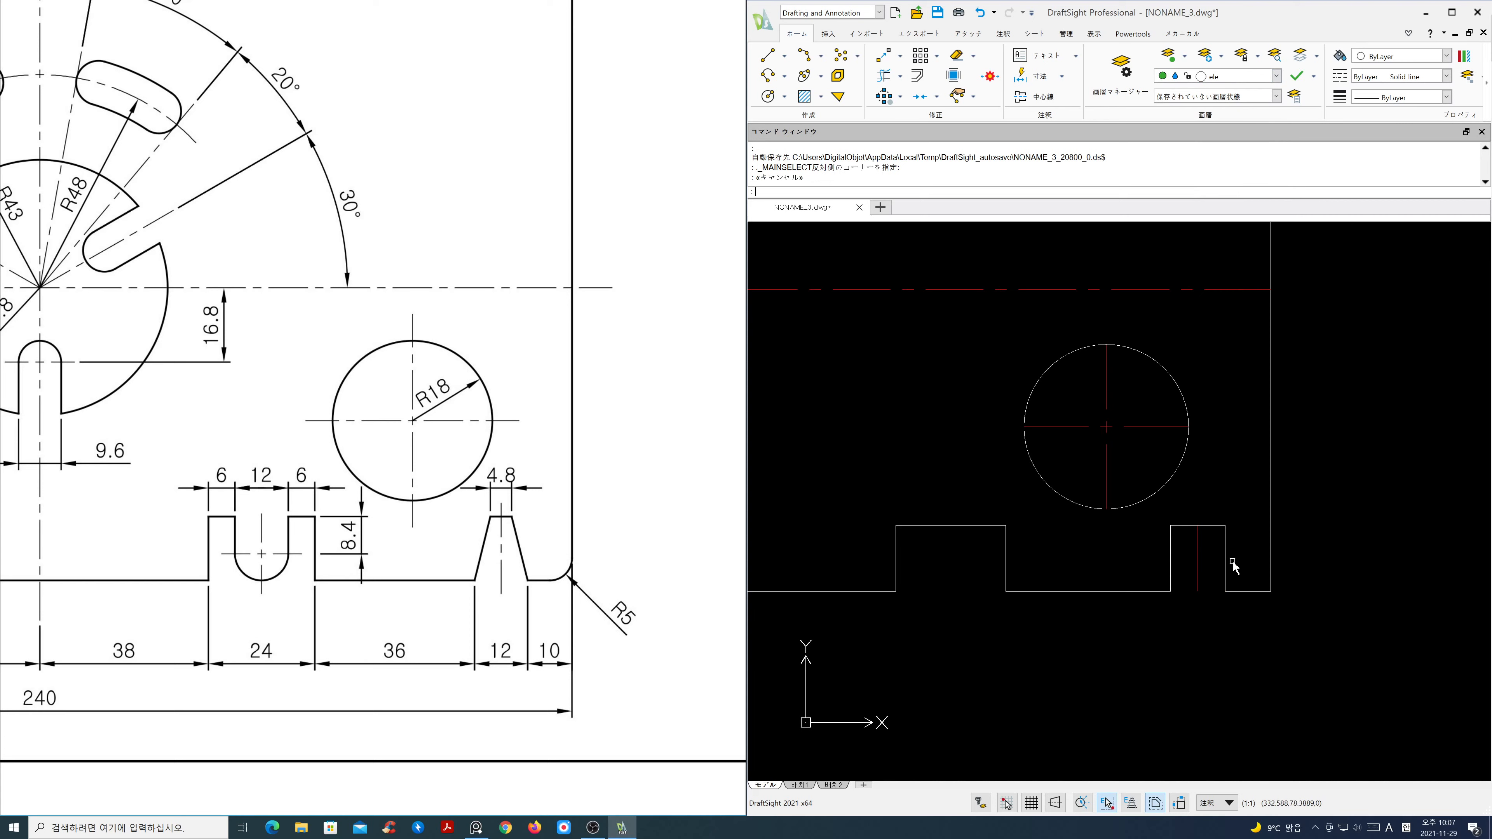
Step: Offset the small notch's centre line 2.4 to each side to mark its narrow top width
type("O")
key("Return")
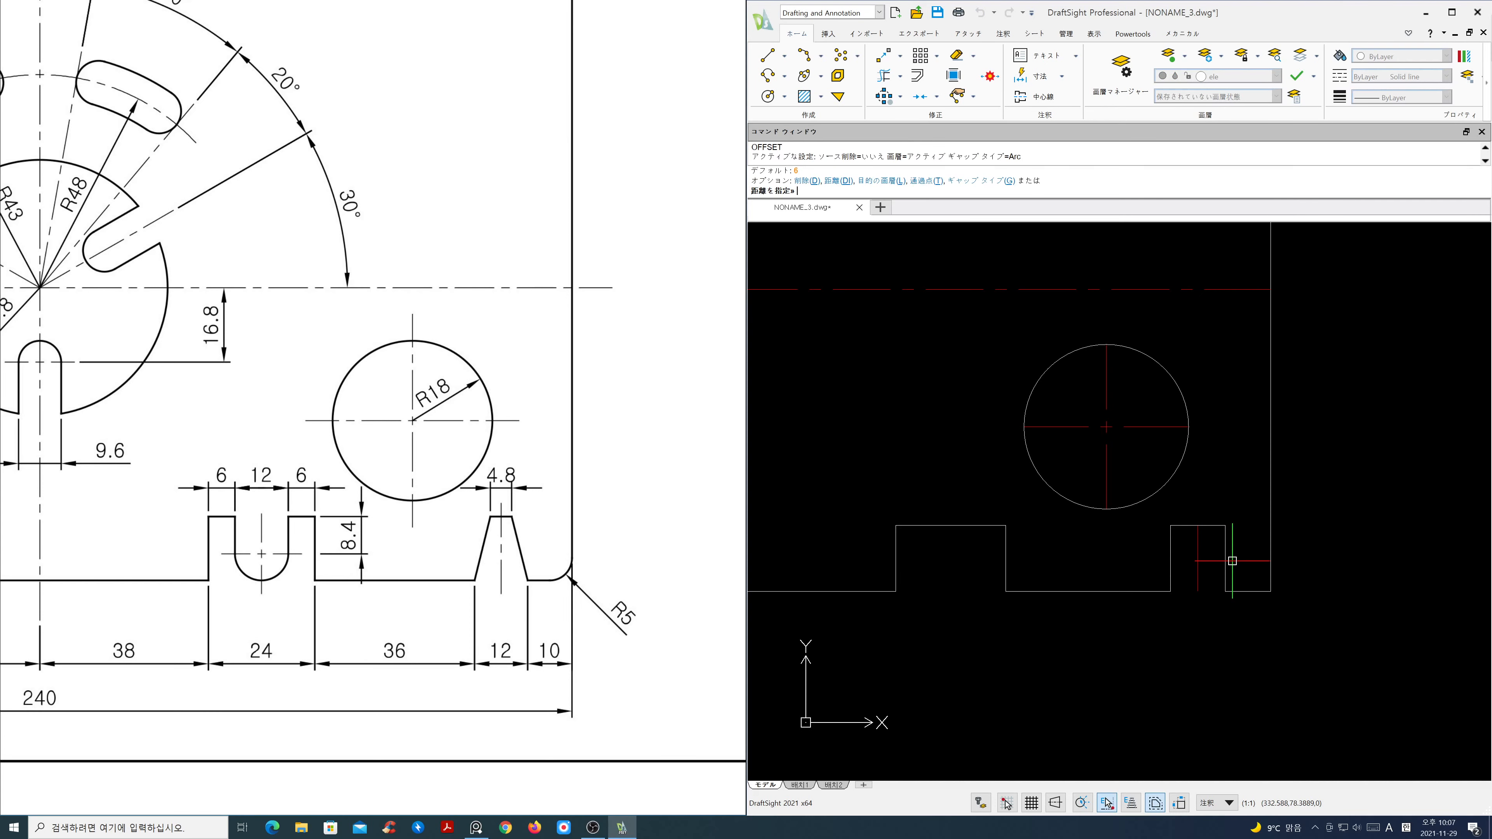
type("2.4")
key("Return")
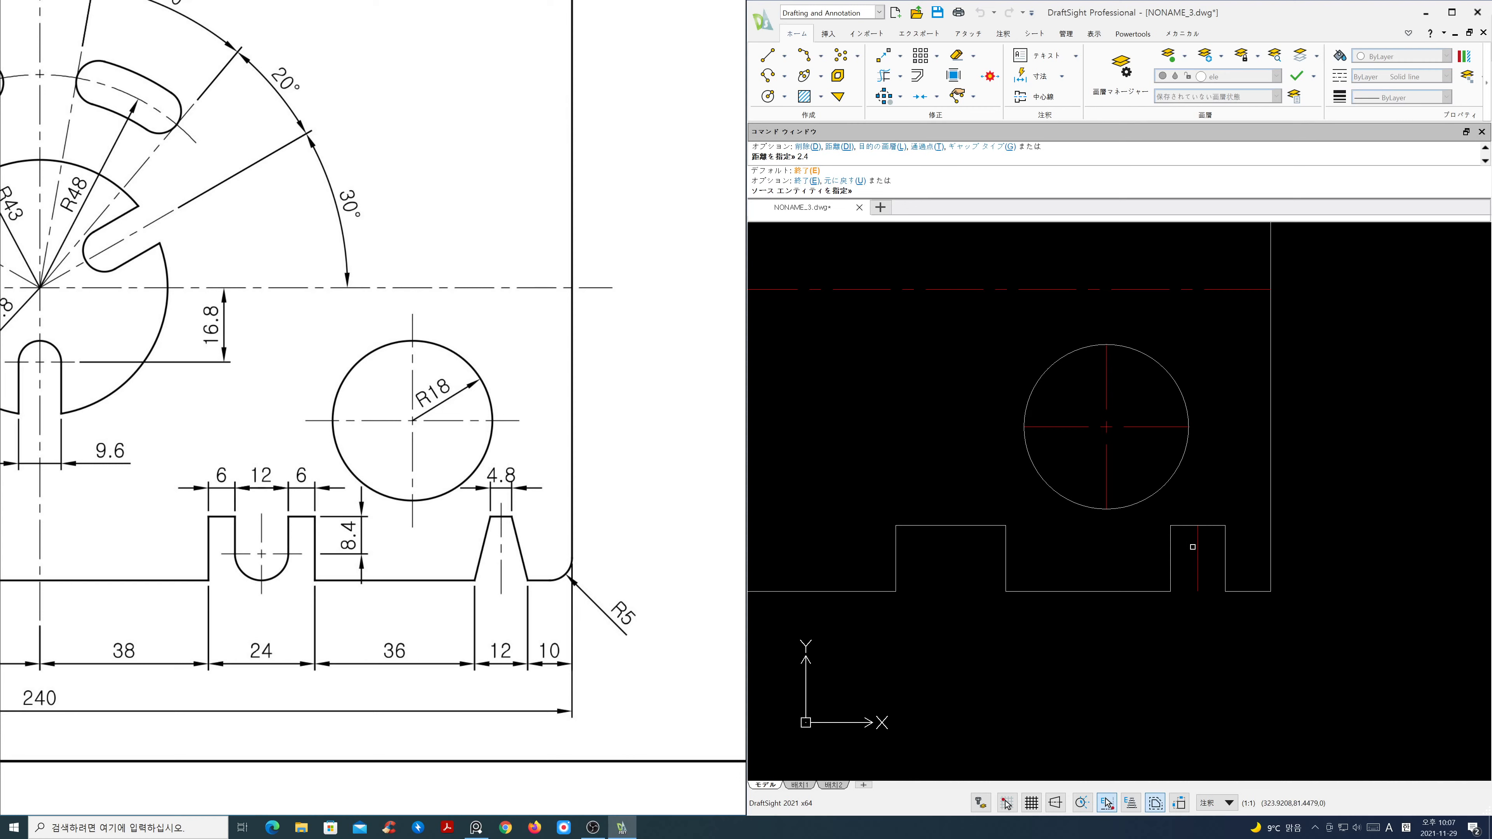
left_click(1197, 552)
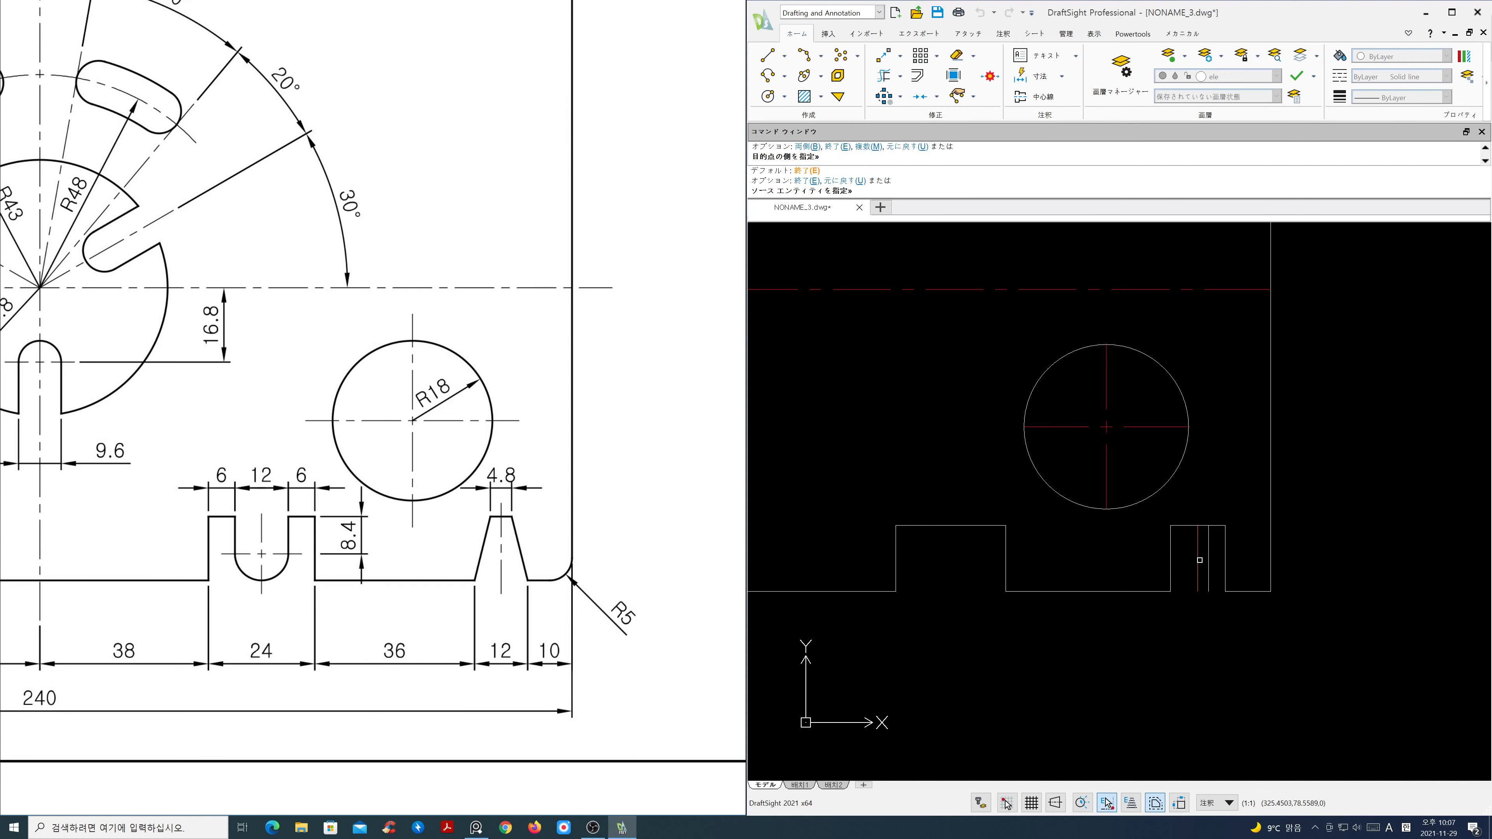
key("Return")
Step: Stretch the small notch's upper right corner inward to the top of the right 2.4 offset line
middle_click_drag(1201, 541, 1119, 533)
scroll(1119, 535, "up", 1)
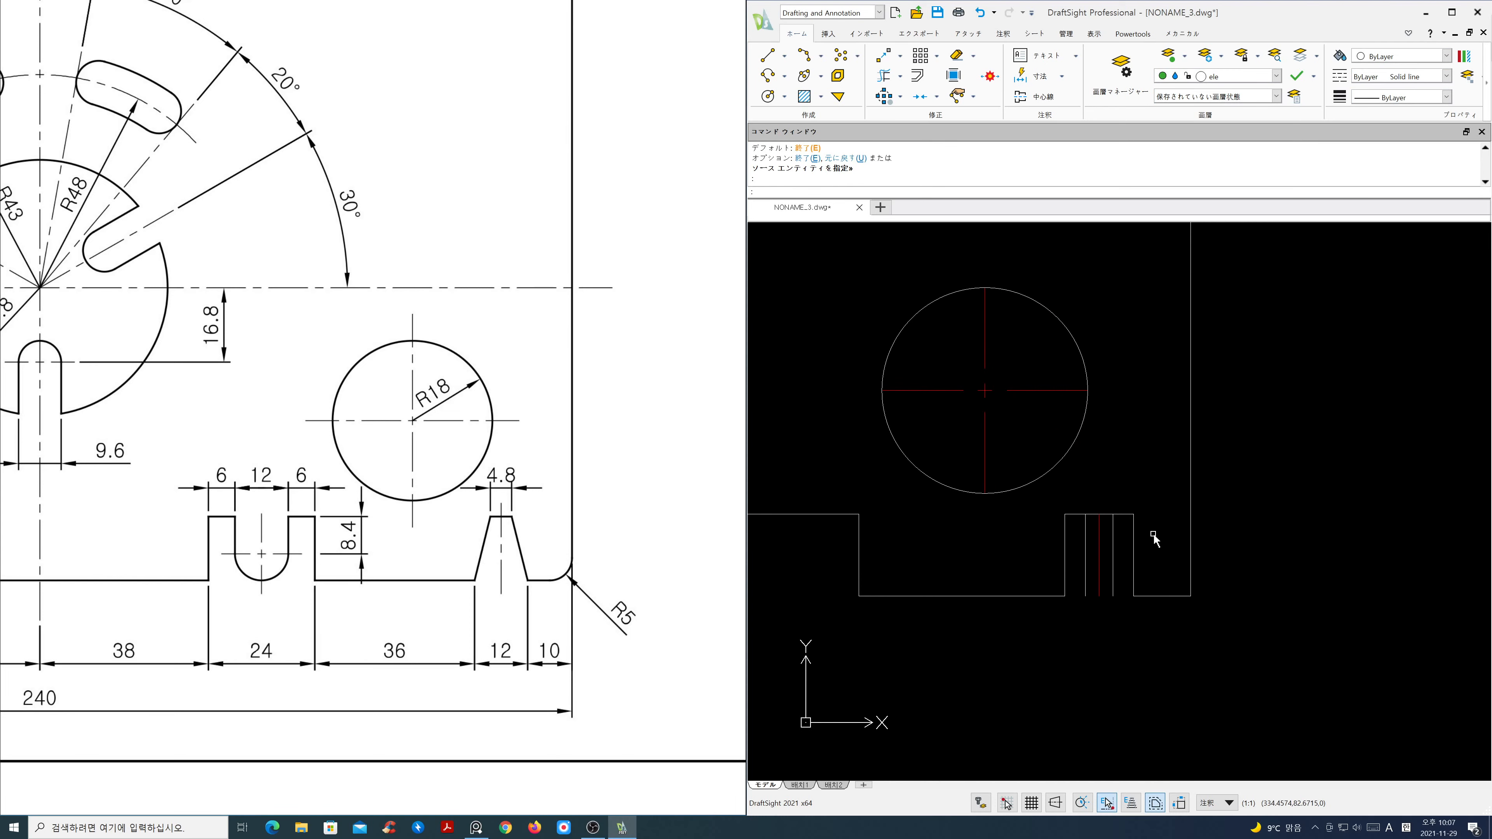
type("m")
key("Return")
left_click(1132, 531)
key("Return")
left_click(1132, 515)
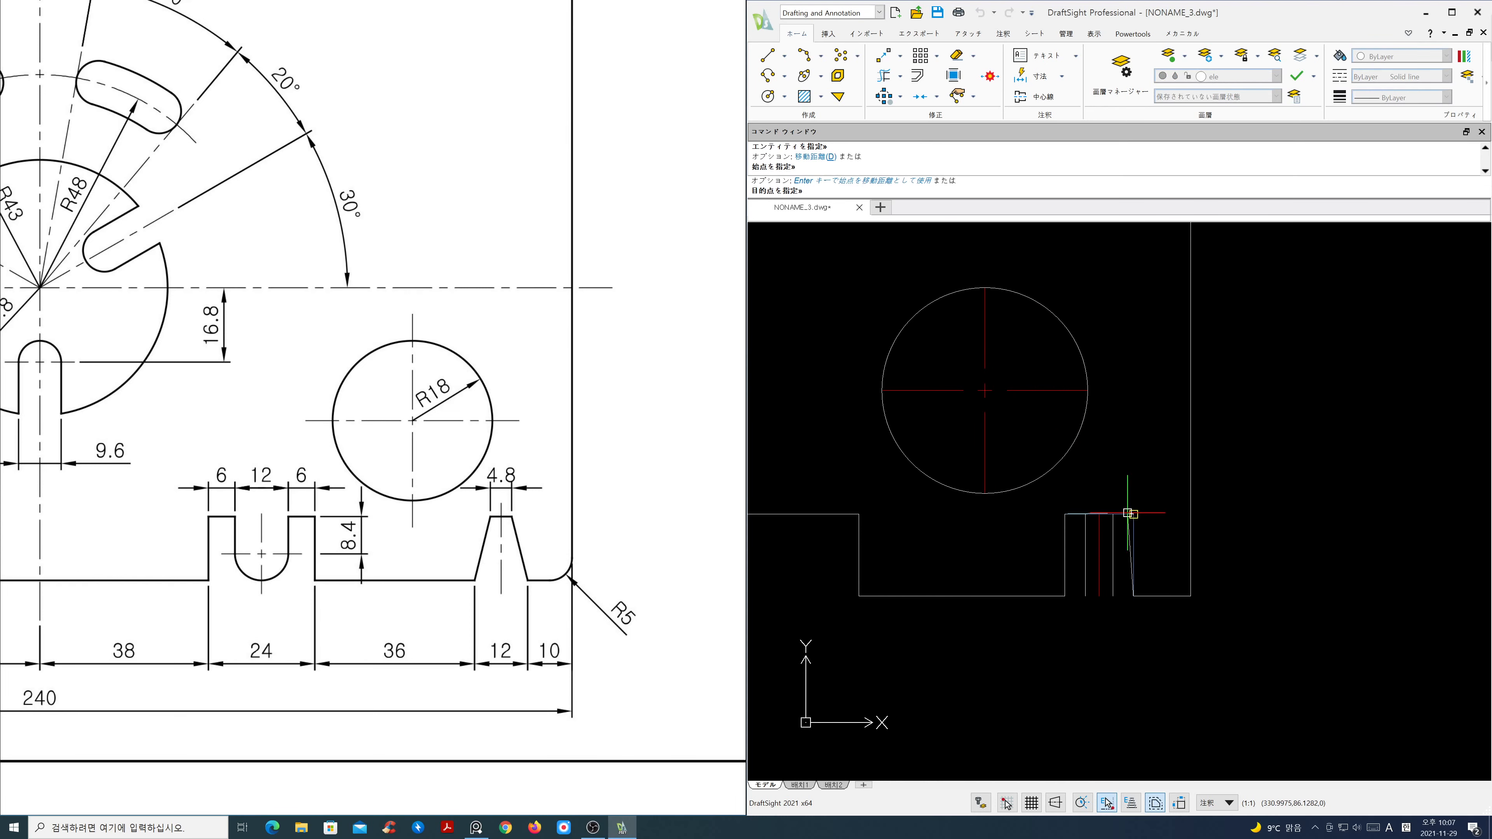
left_click(1113, 515)
Step: Stretch the small notch's upper left corner inward to the top of the left 2.4 offset line
key("Return")
left_click(1076, 525)
left_click(1050, 507)
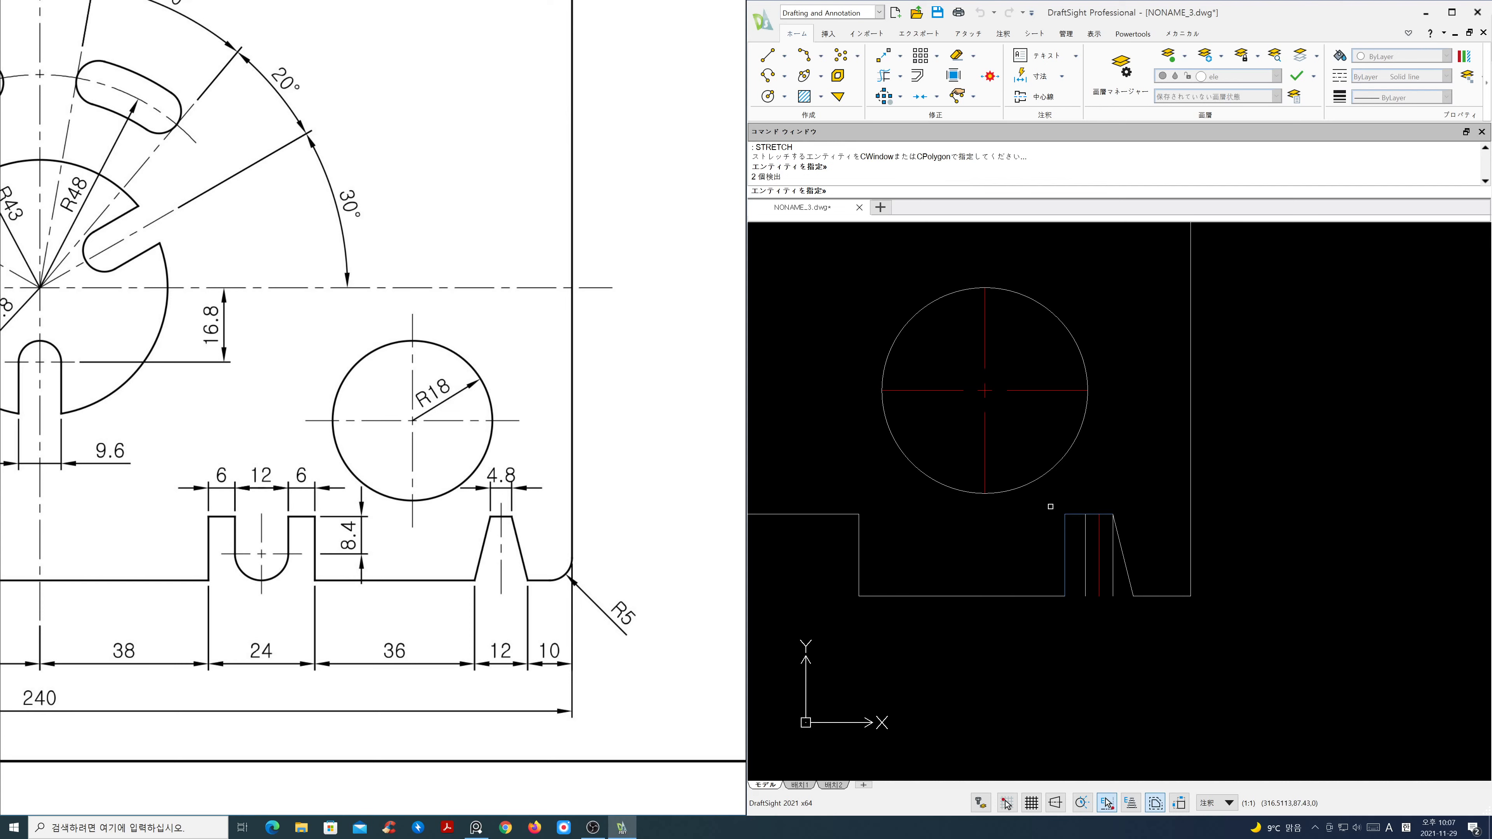
key("Return")
left_click(1064, 515)
left_click(1084, 514)
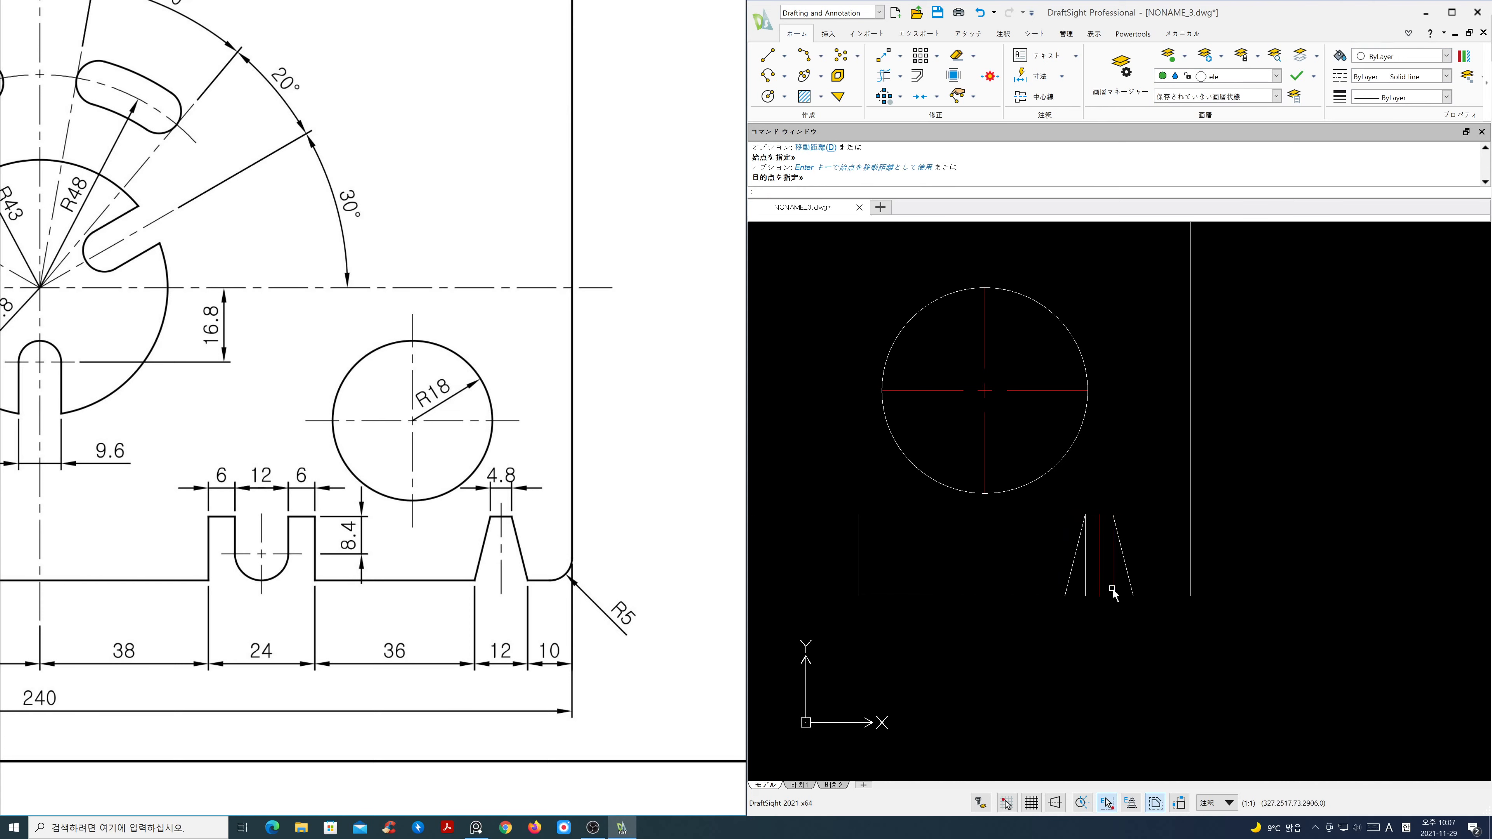
Step: Delete the two vertical helper lines inside the tapered notch, keeping its centre line
key("Escape")
type("e")
key("Return")
left_click(1086, 590)
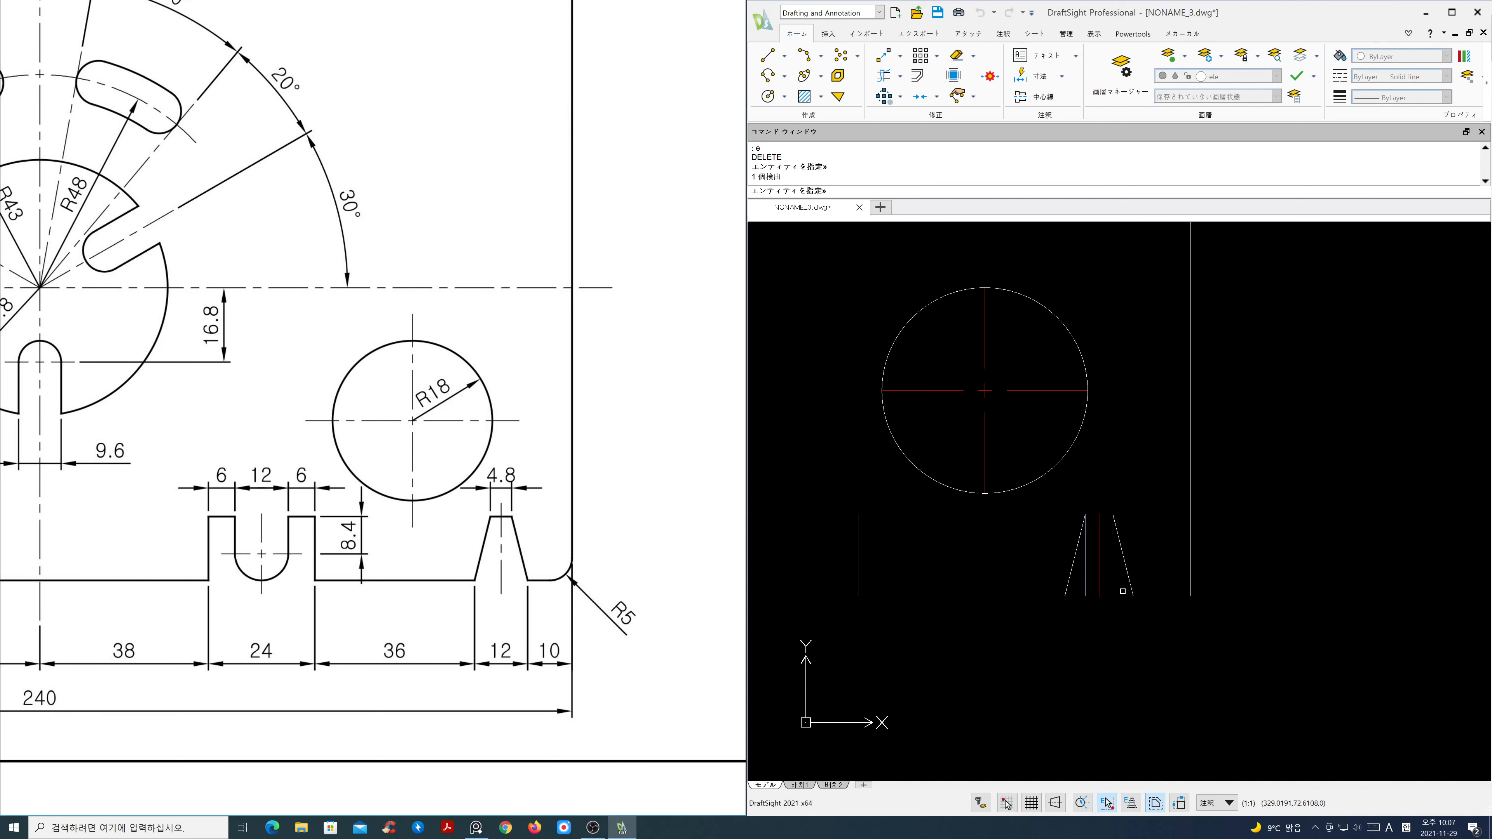
left_click(1113, 587)
key("Return")
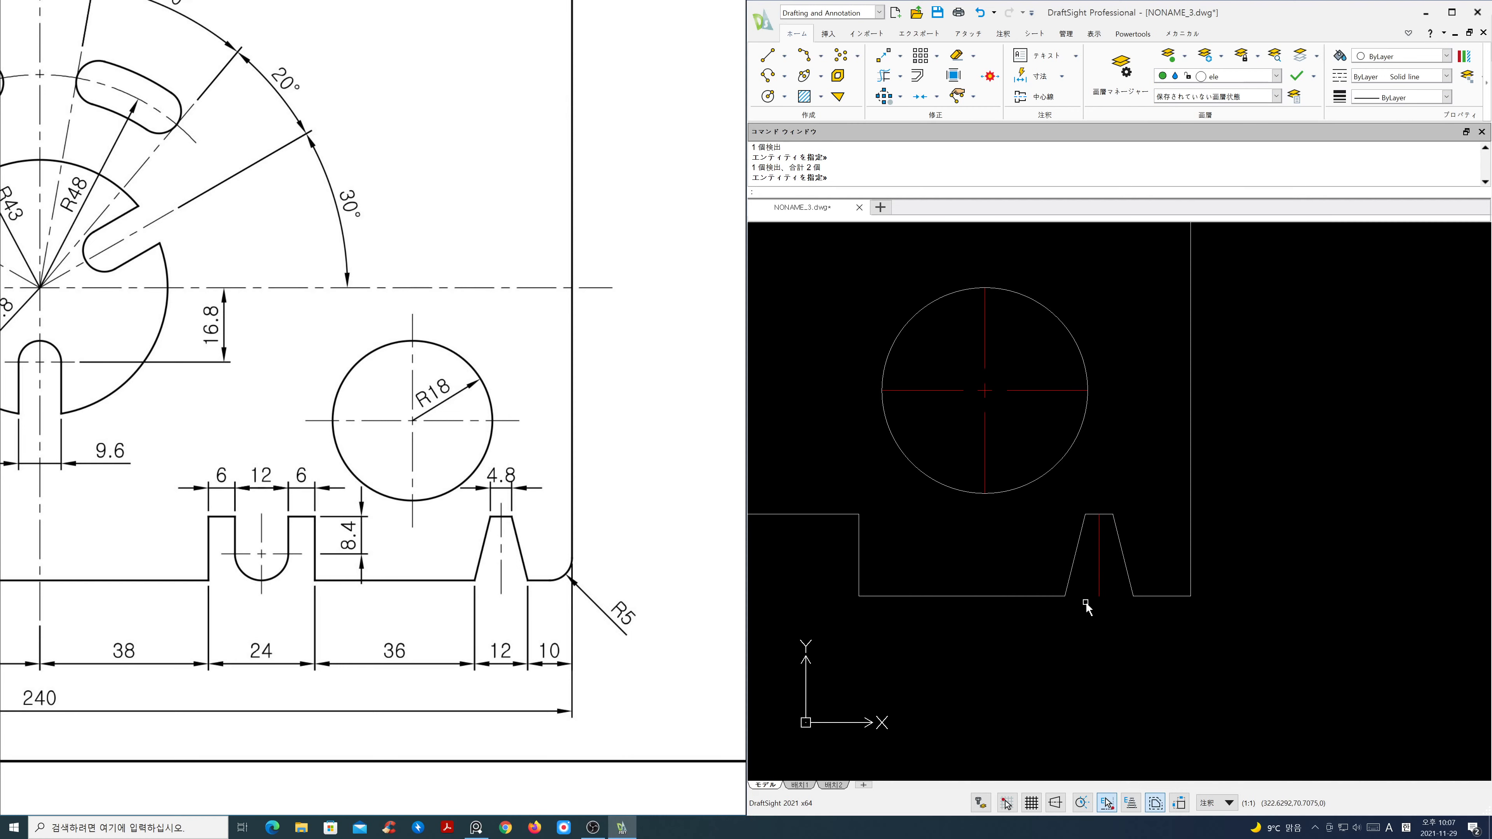
scroll(1085, 605, "down", 1)
middle_click_drag(1054, 594, 1229, 590)
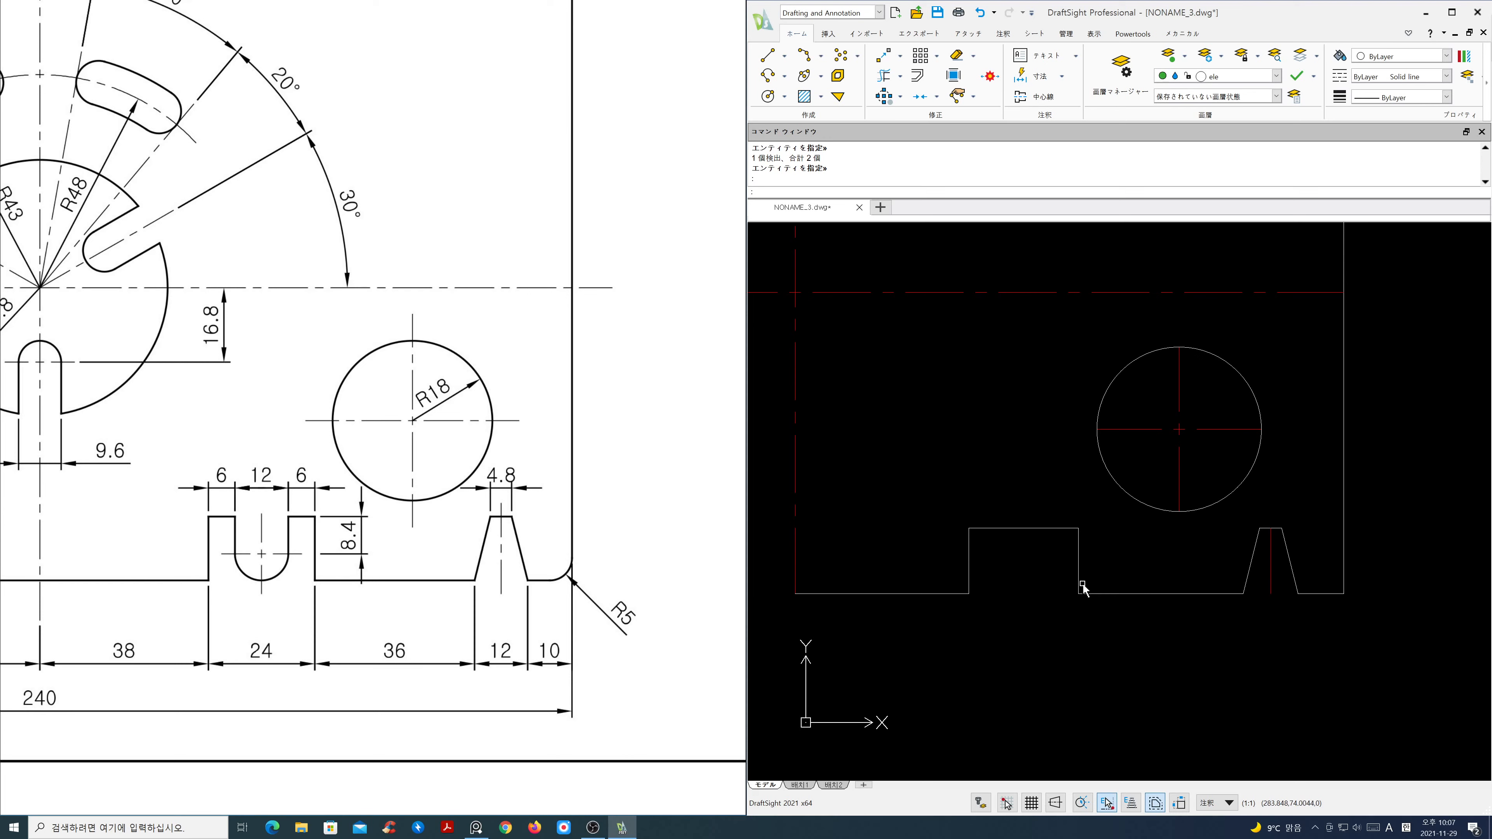
type("O")
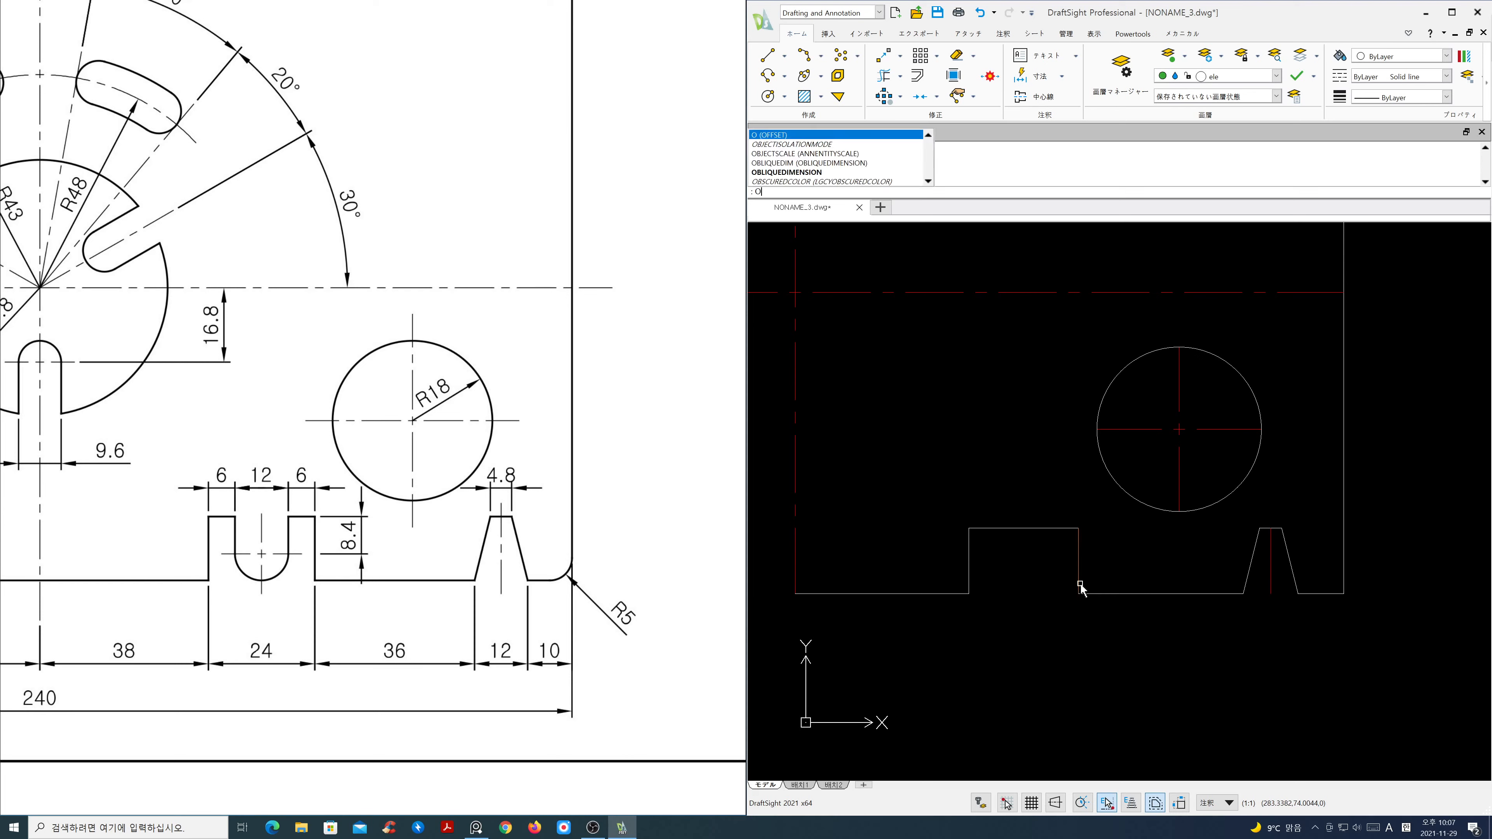
key("Return")
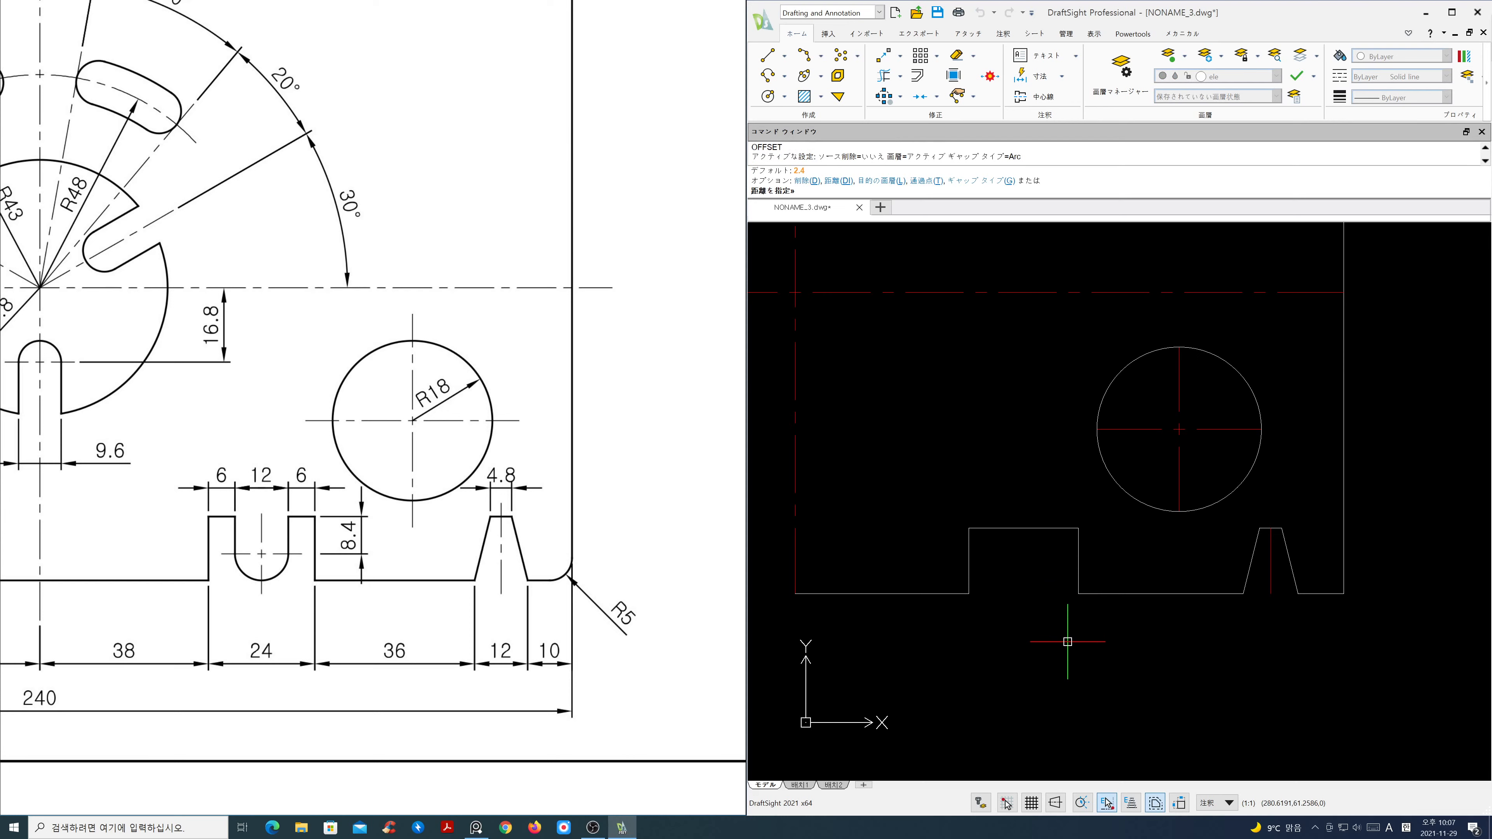
type("o")
key("Return")
key("Escape")
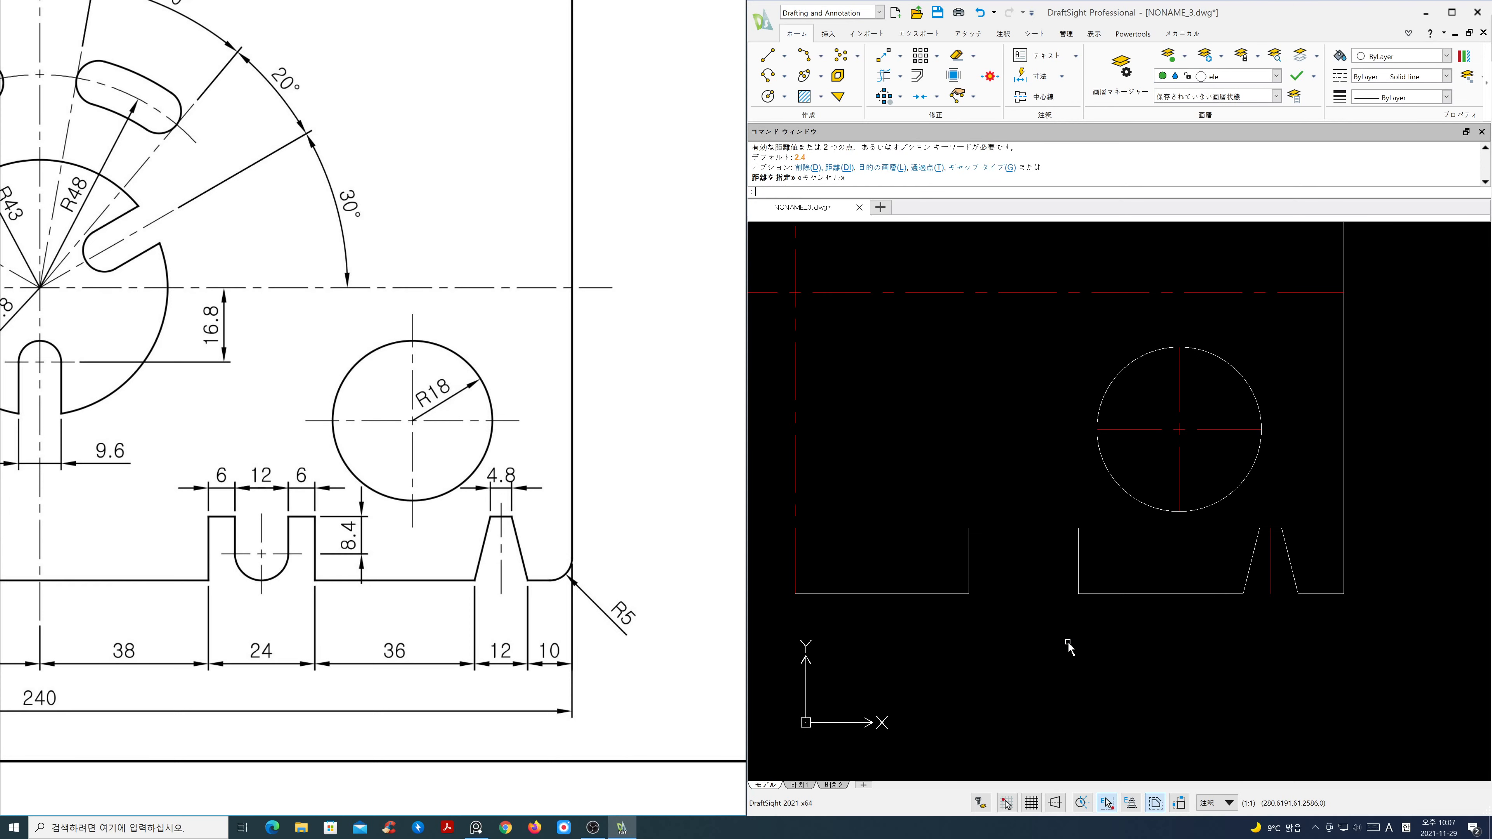
Step: Offset the 24-wide bottom notch's right wall 6 to the left for the U-slot's side
key("Return")
key("Return")
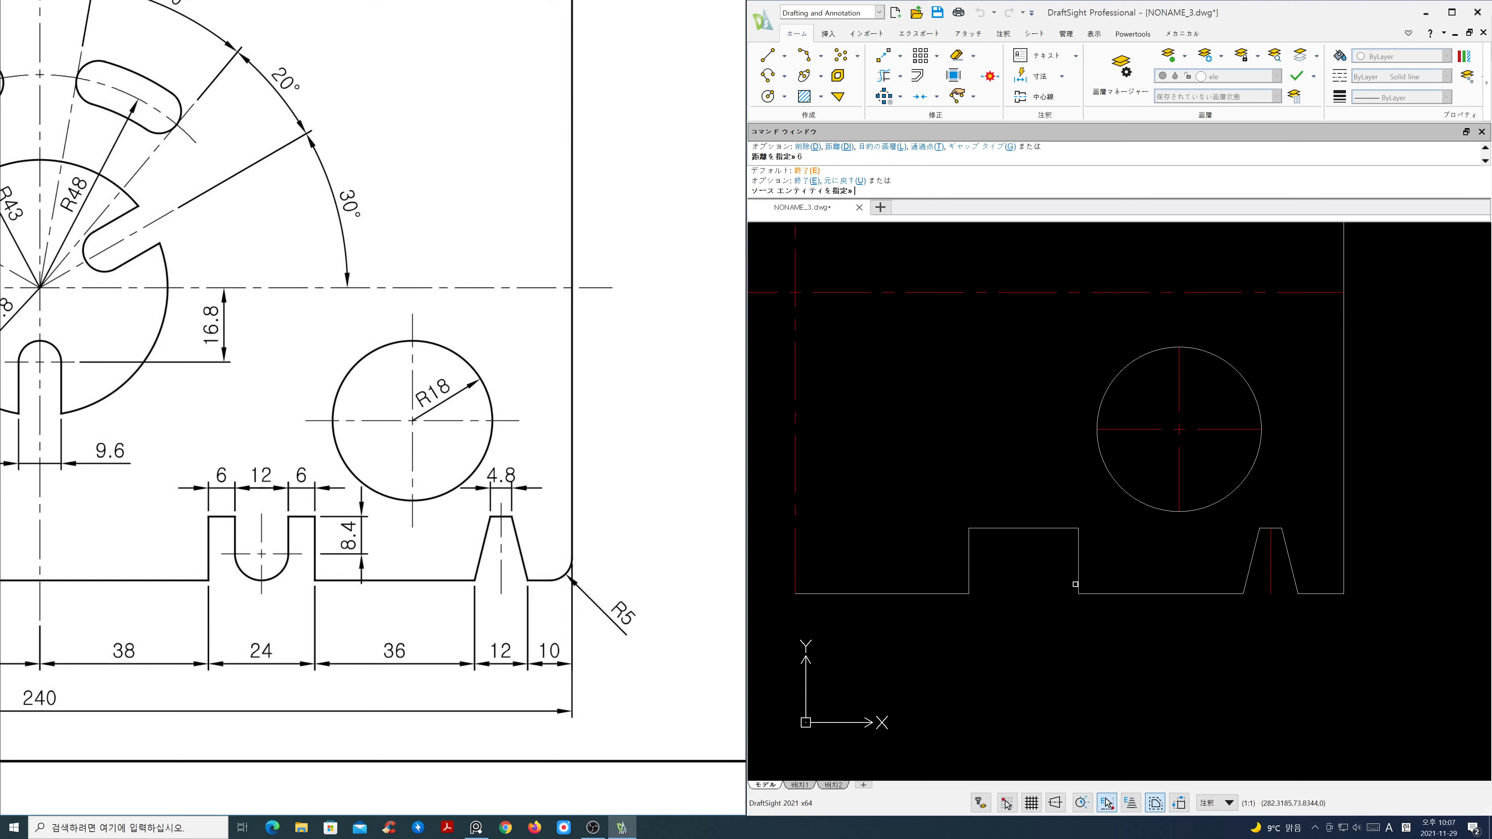
left_click(1078, 582)
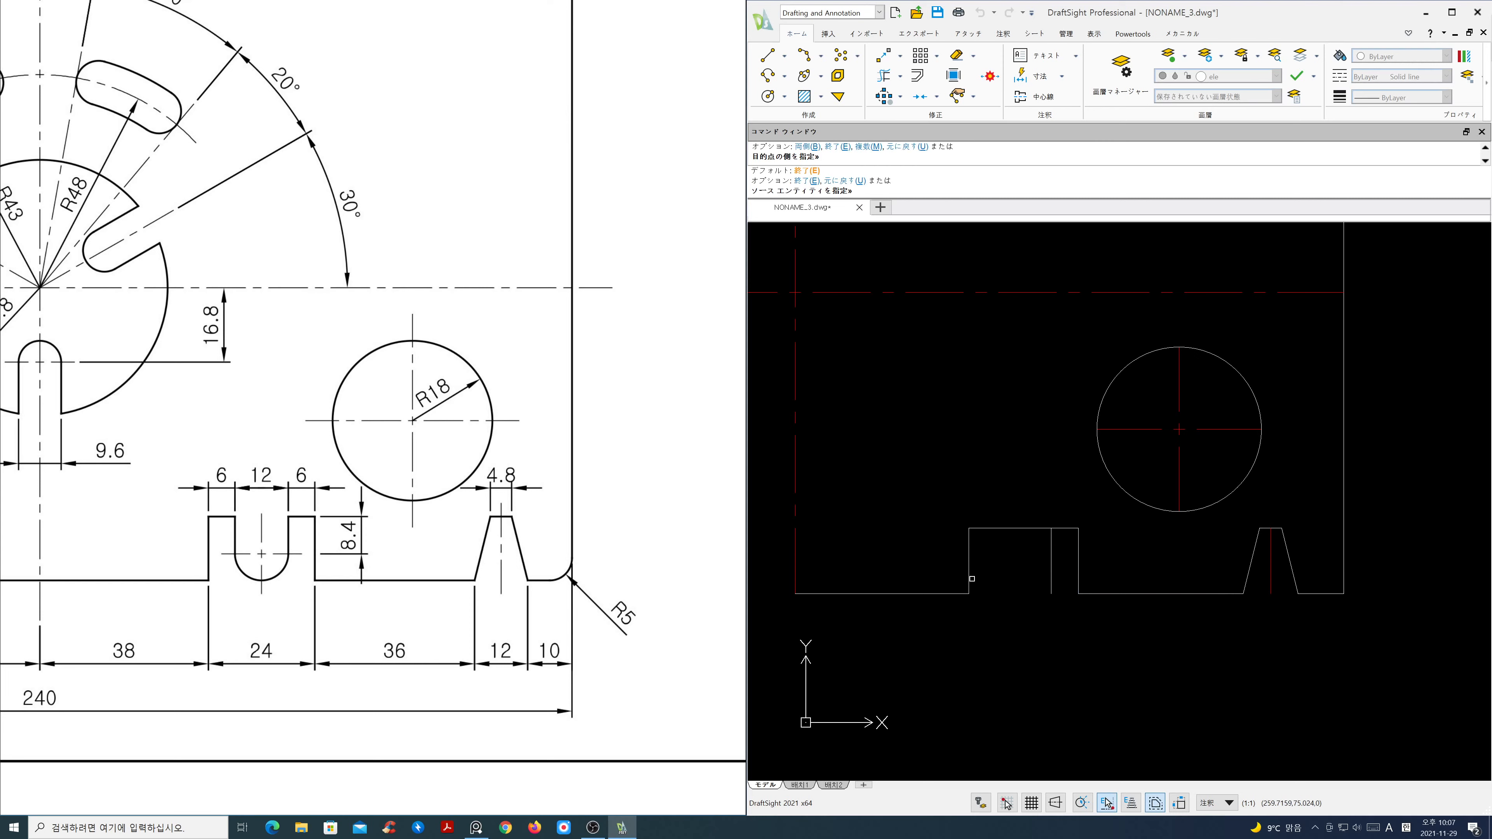
Step: Offset the 24-wide notch's left wall 6 to the right, and that copy another 6 to the right for the slot's centre
left_click(967, 579)
left_click(1007, 586)
left_click(999, 580)
left_click(1019, 580)
key("space")
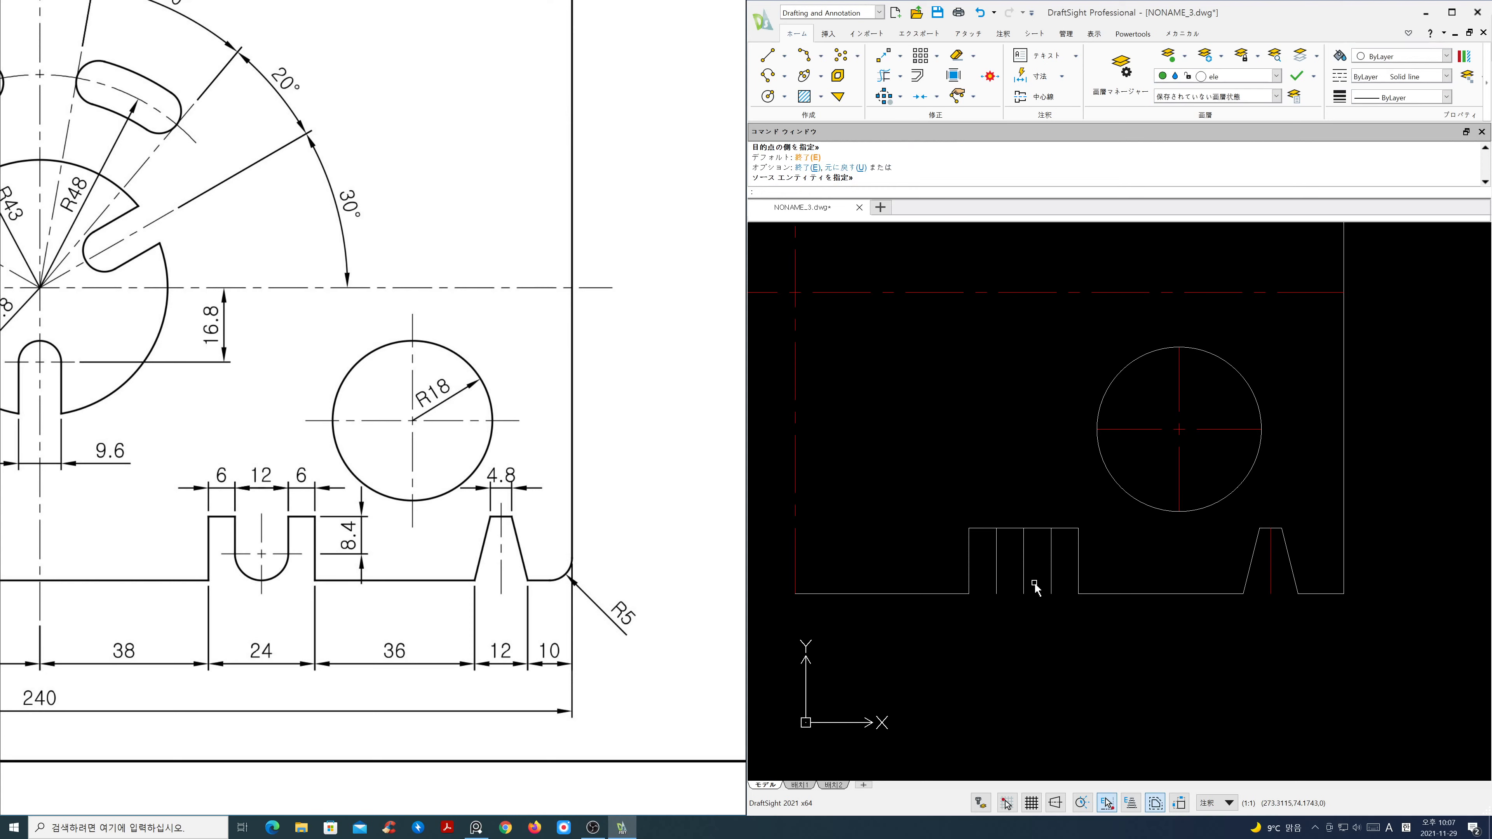
Step: Move the vertical line at the middle of the 24-wide notch to the cen layer
left_click(1036, 585)
left_click(1026, 573)
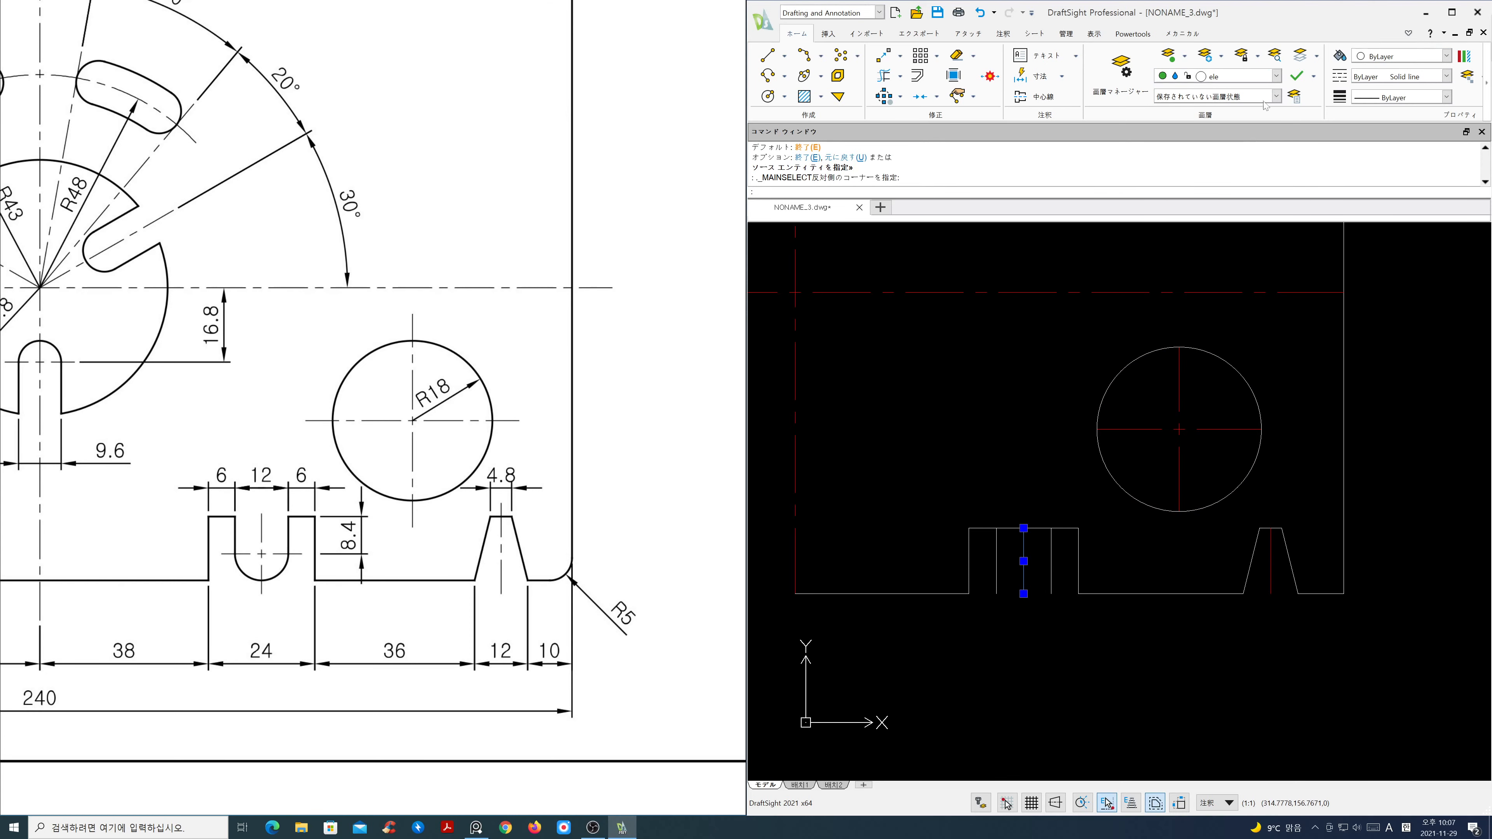
left_click(1277, 76)
left_click(1269, 109)
key("Escape")
key("Escape")
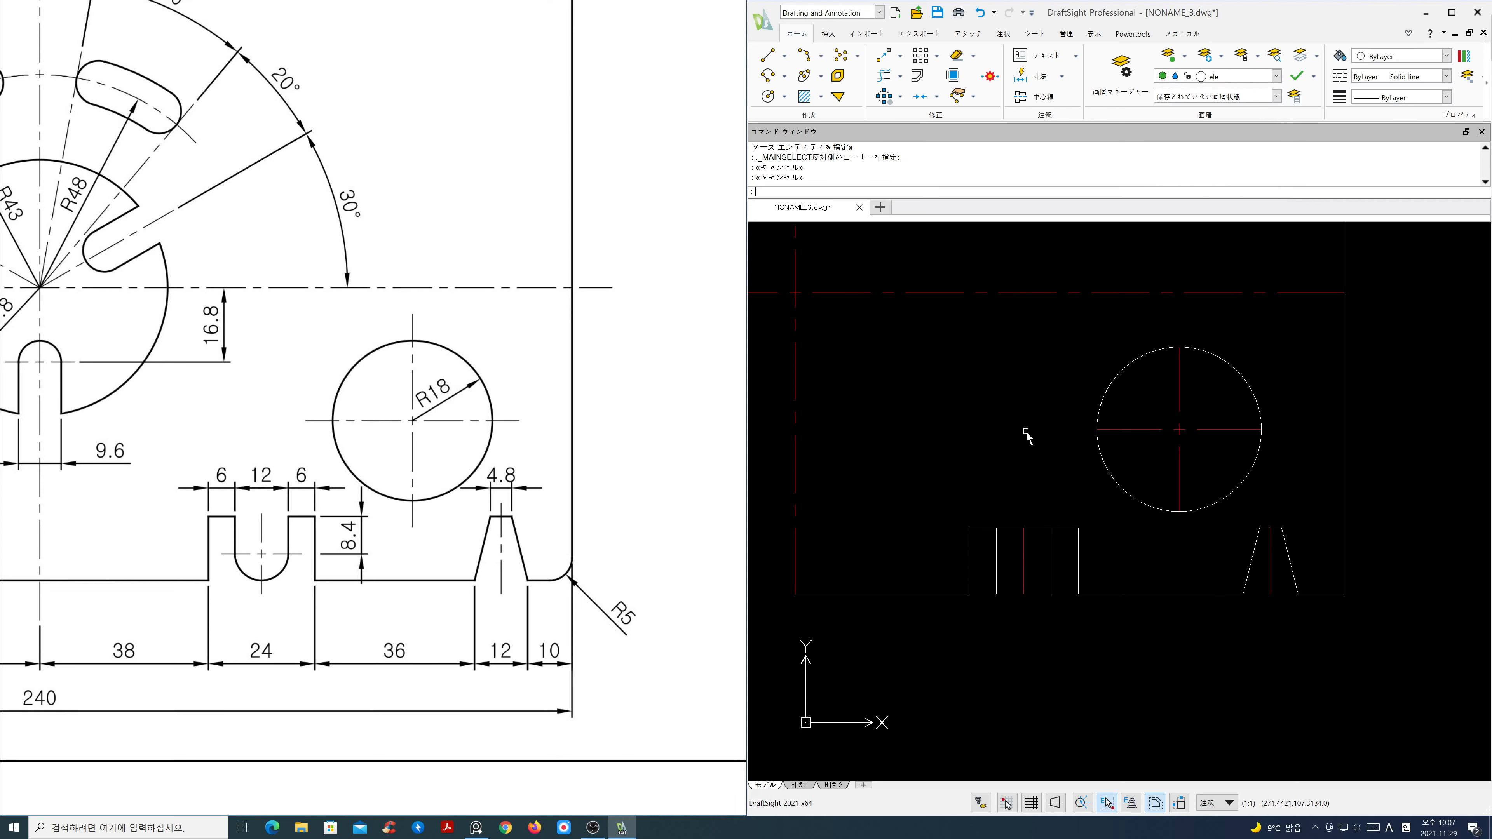
Step: Offset the 24-wide notch's top edge 8.4 downward to locate the U-slot's arc centre
key("Return")
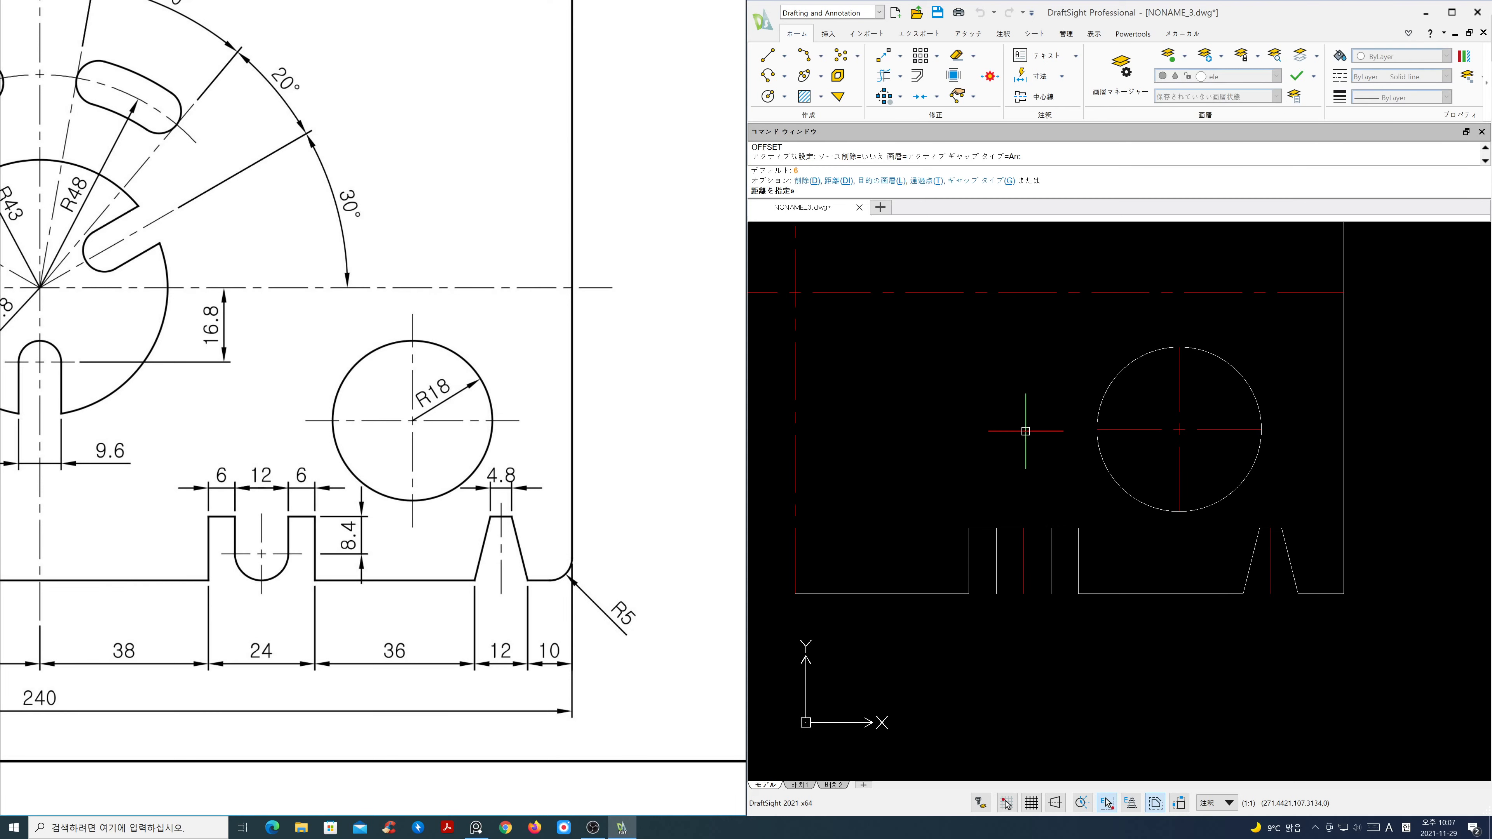
type("8.4")
key("Return")
left_click(1011, 529)
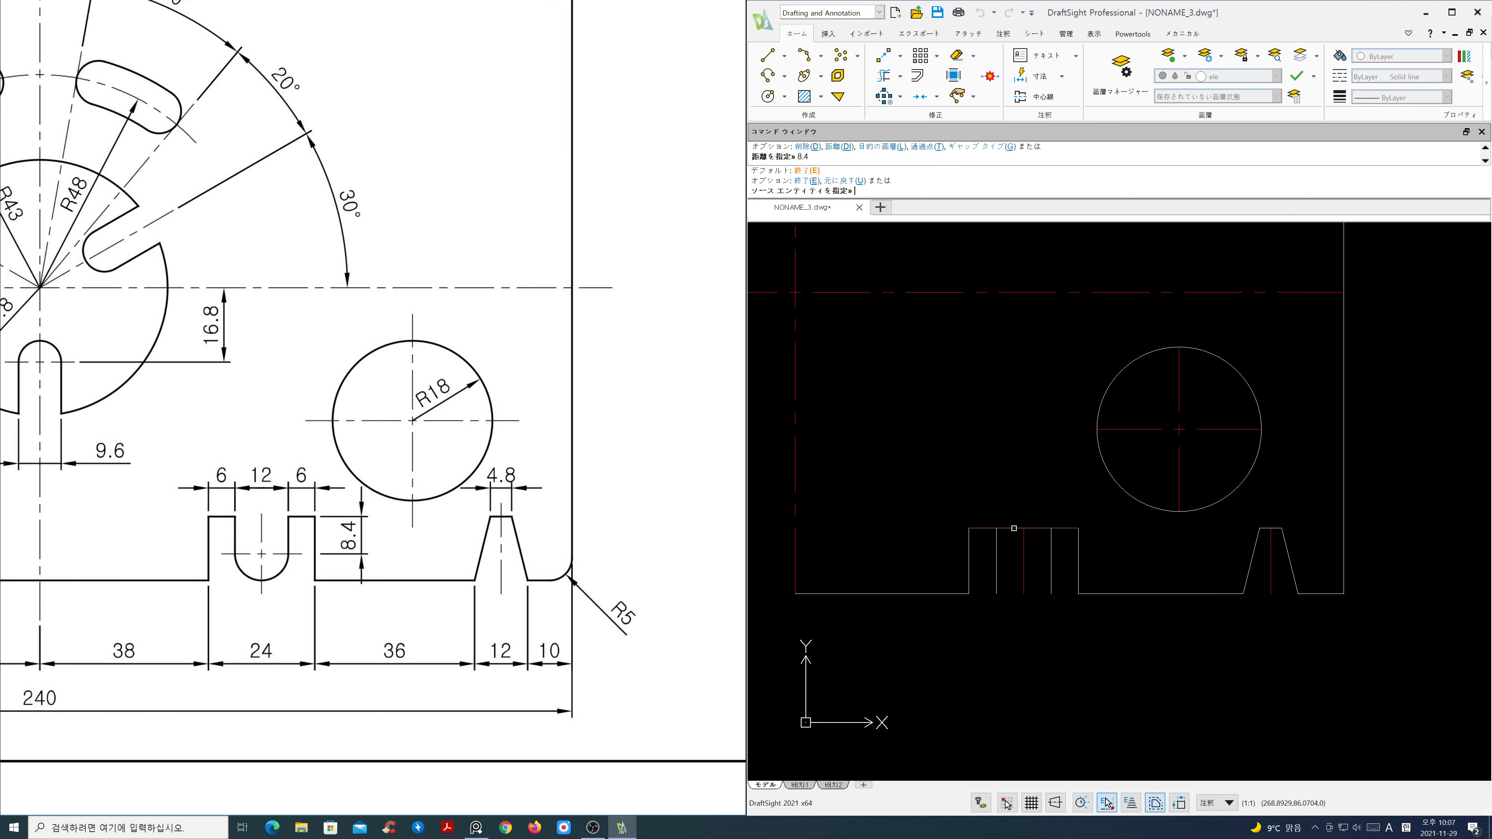
left_click(1011, 565)
Step: Move the horizontal line 8.4 below the notch's top edge to the cen layer
left_click(1013, 575)
left_click(1001, 553)
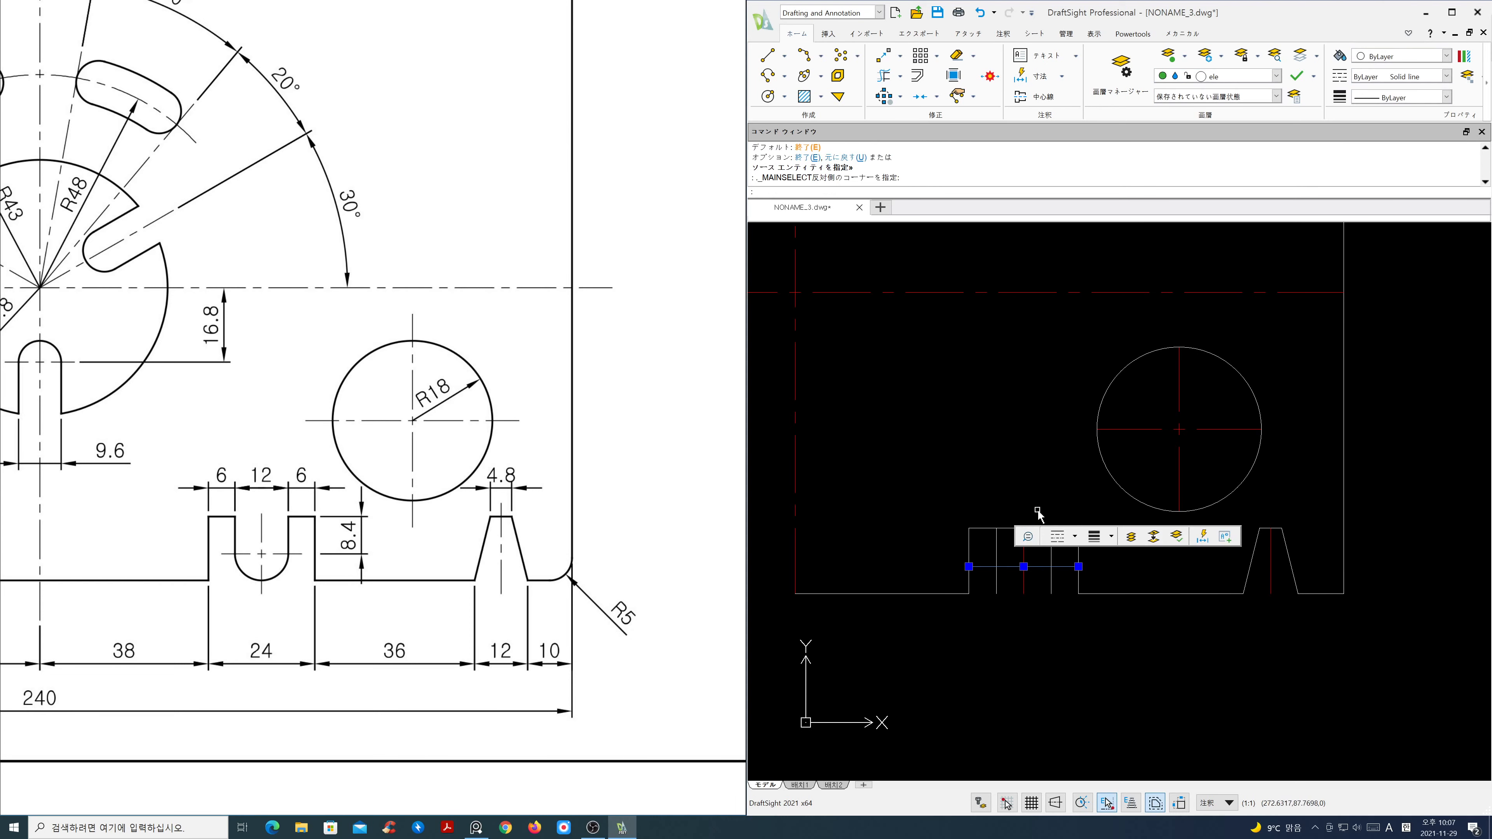
left_click(1275, 77)
left_click(1265, 105)
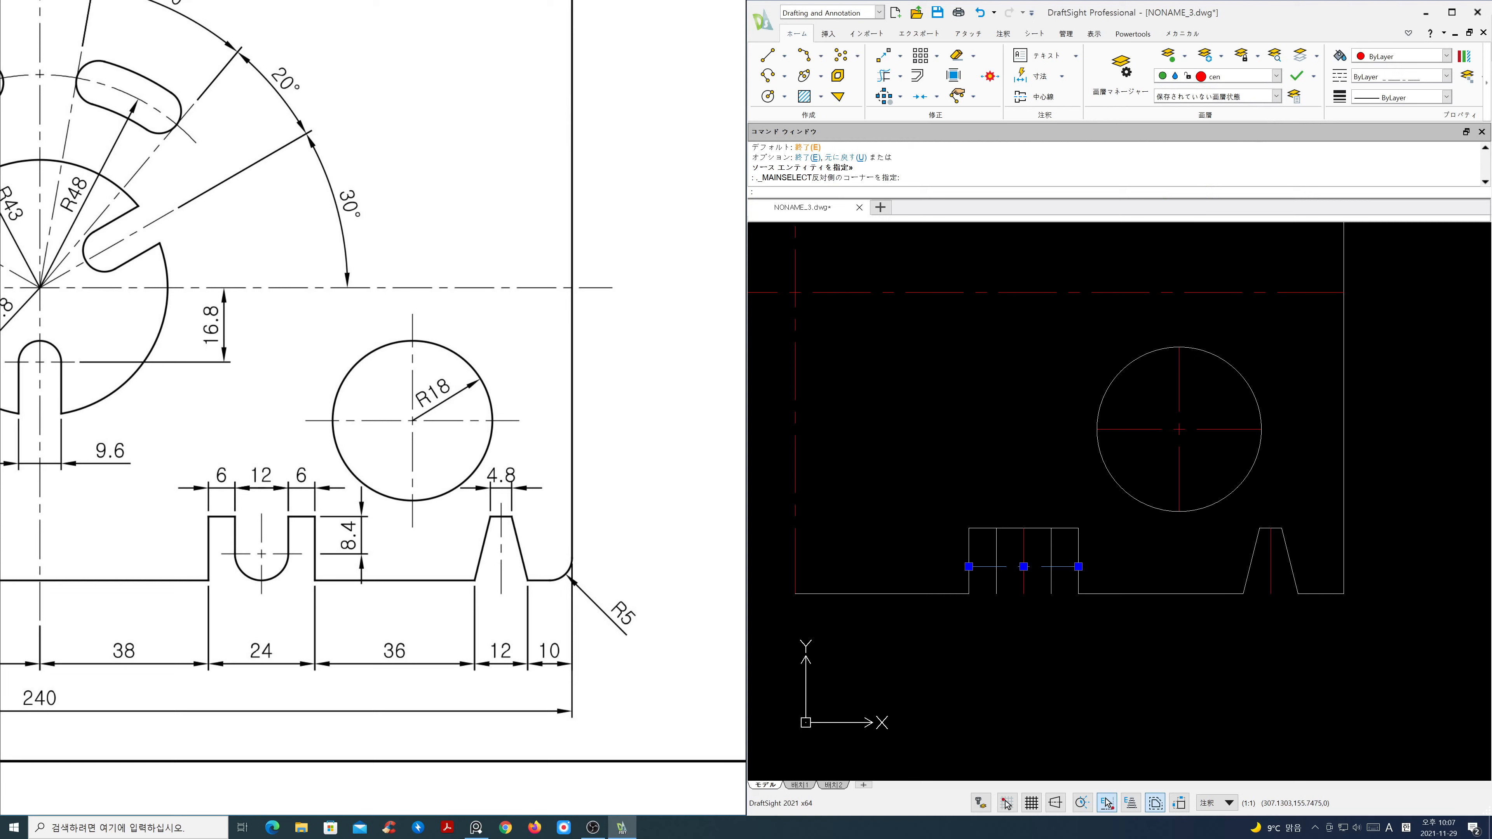
key("Escape")
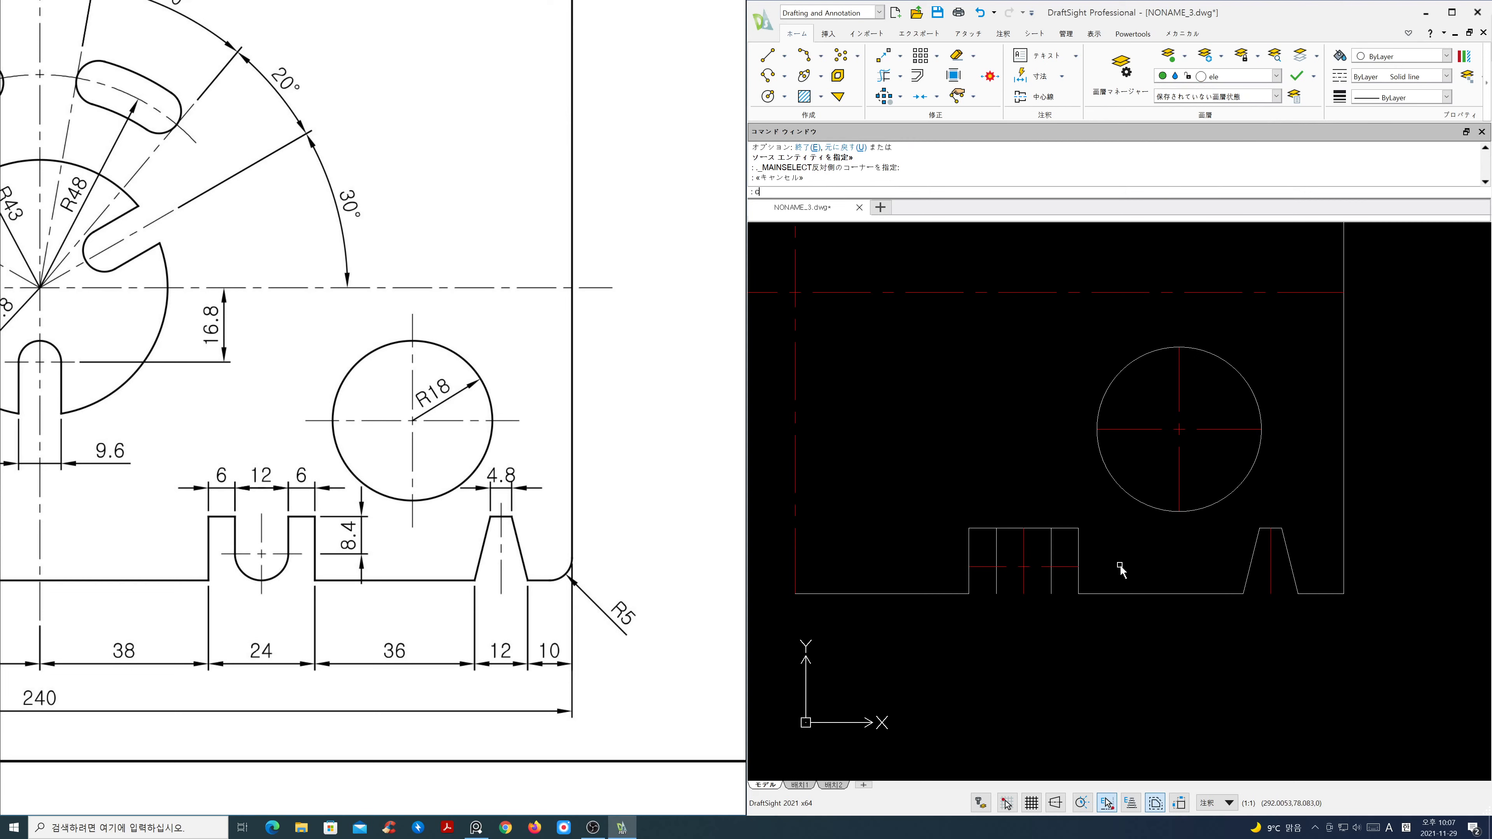
Step: Draw a circle centred on the U-slot's centre line intersection, with its radius reaching the slot's left side line
type("c")
key("Return")
left_click(1024, 566)
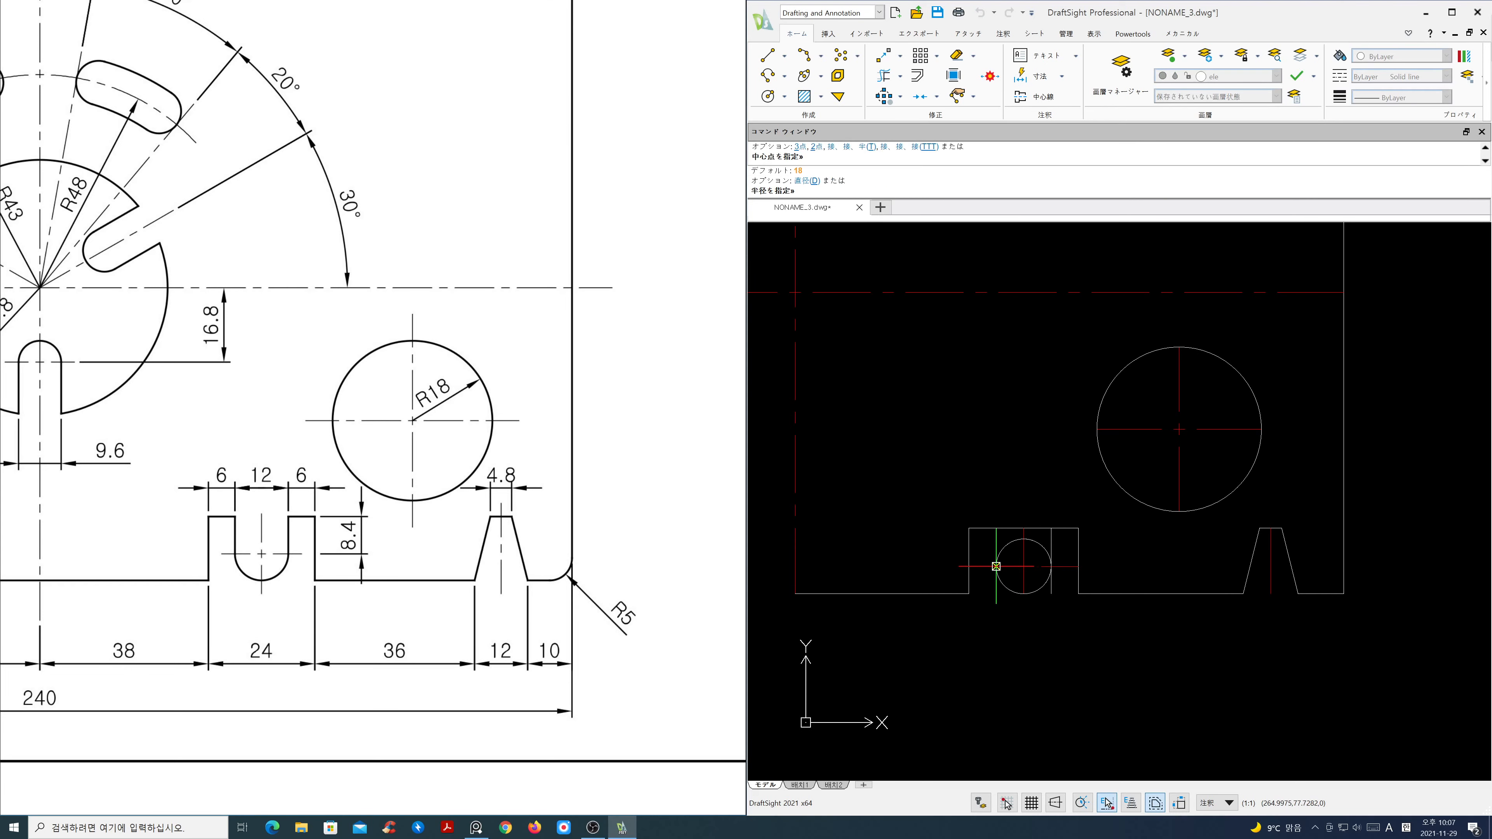
key("Escape")
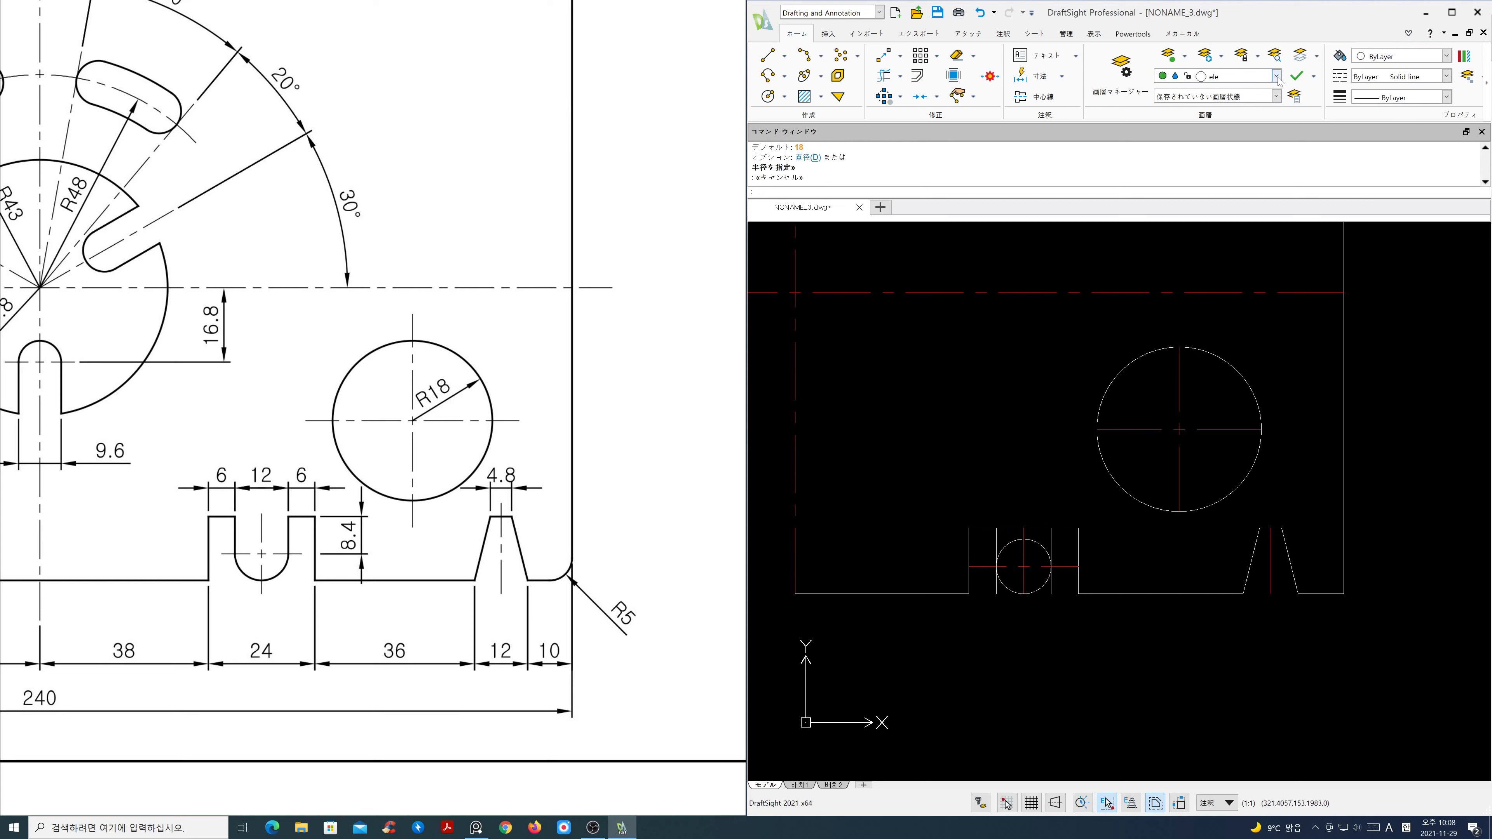
Step: Freeze the cen layer and power-trim the circle's upper half, the side line ends and the top edge between them to form the U-slot
left_click(1276, 77)
left_click(1175, 105)
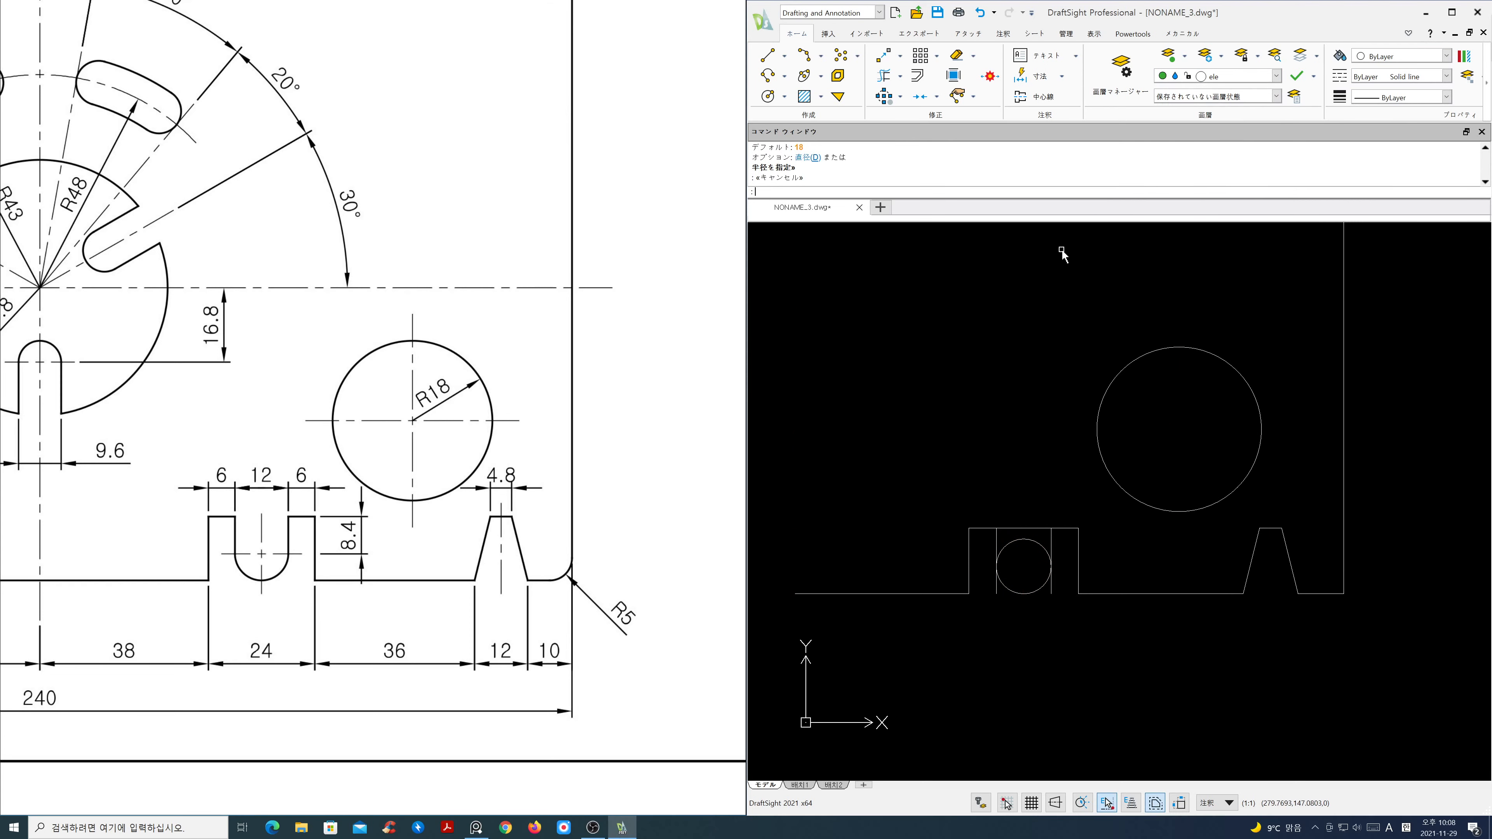
left_click(885, 76)
mouse_move(1032, 557)
left_mouse_down()
mouse_move(1023, 517)
mouse_move(1015, 573)
mouse_move(992, 587)
left_mouse_up()
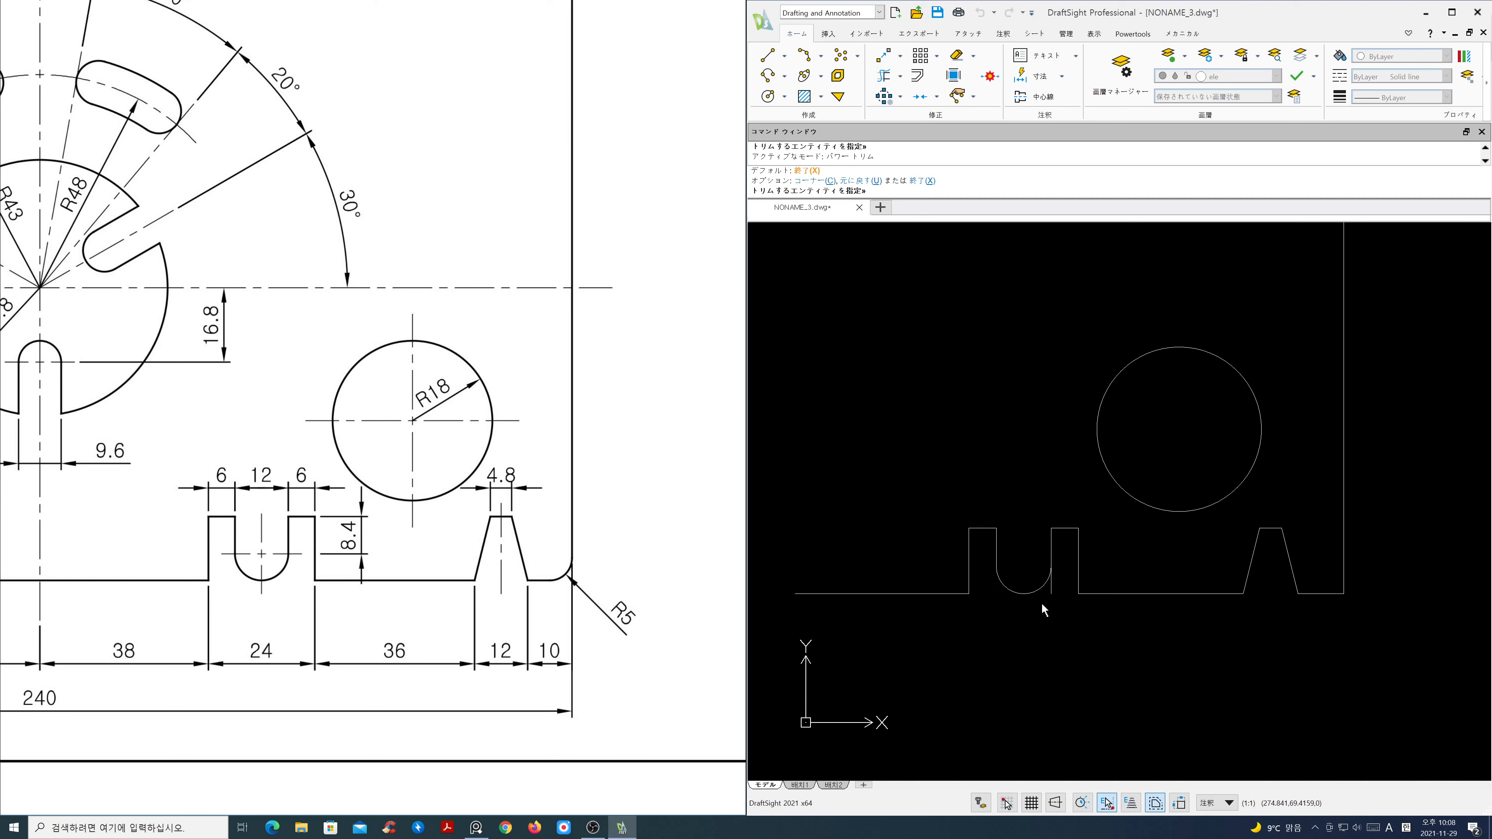
key("Return")
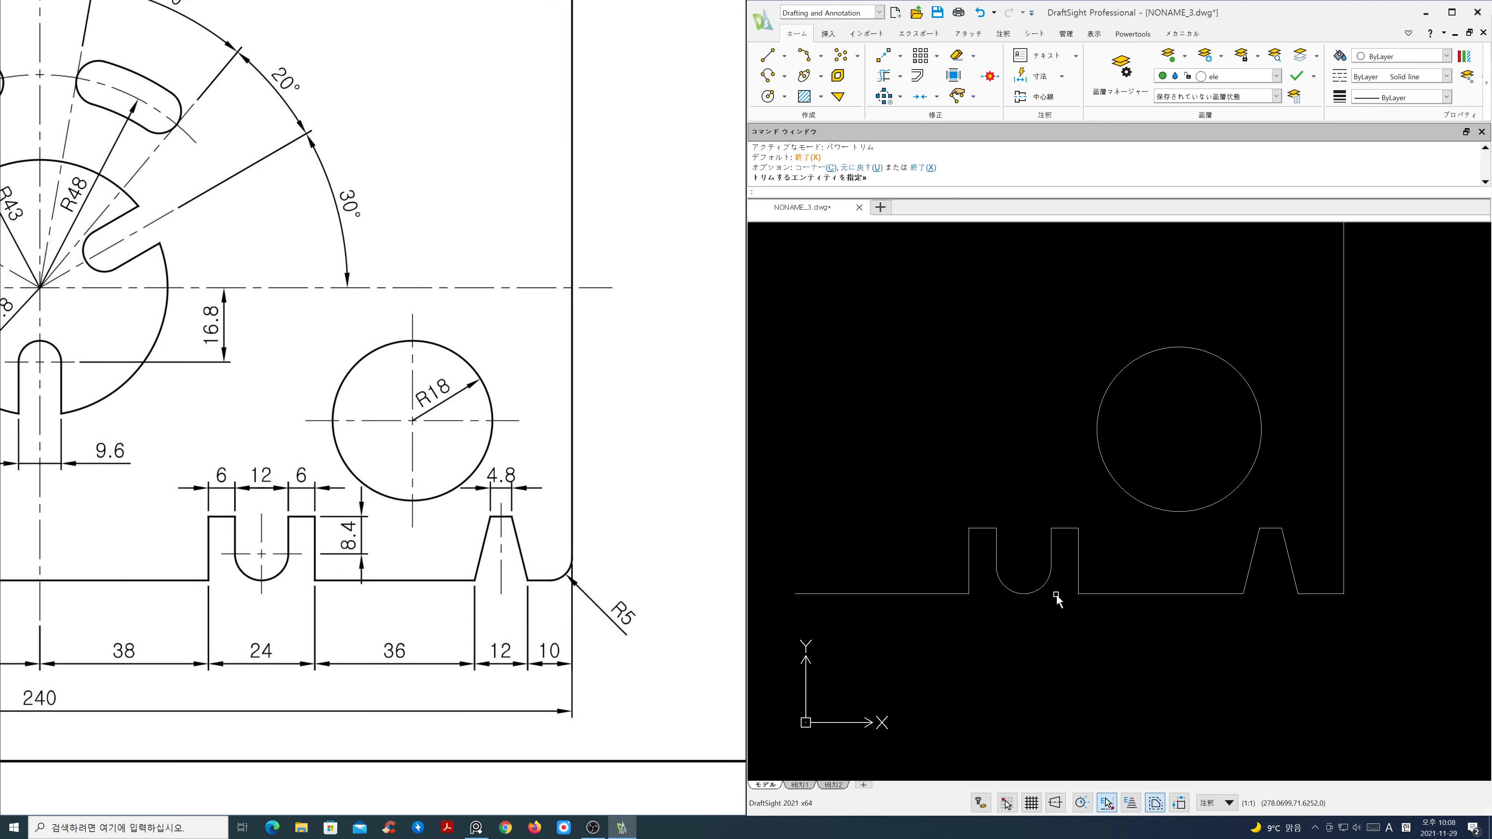
Step: Thaw the cen layer to bring back the centre lines
left_click(1276, 76)
left_click(1175, 105)
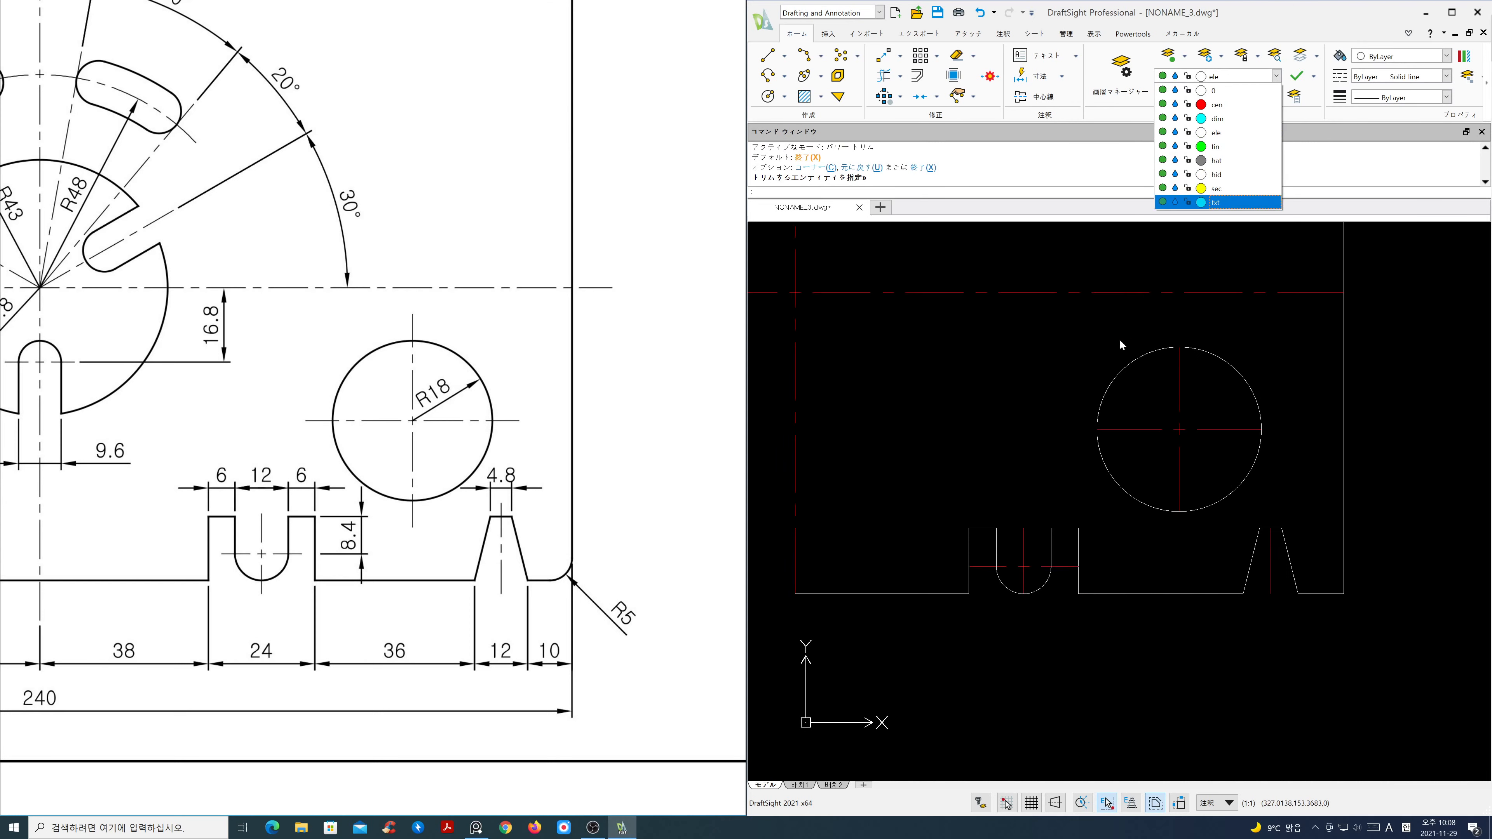
left_click(1060, 412)
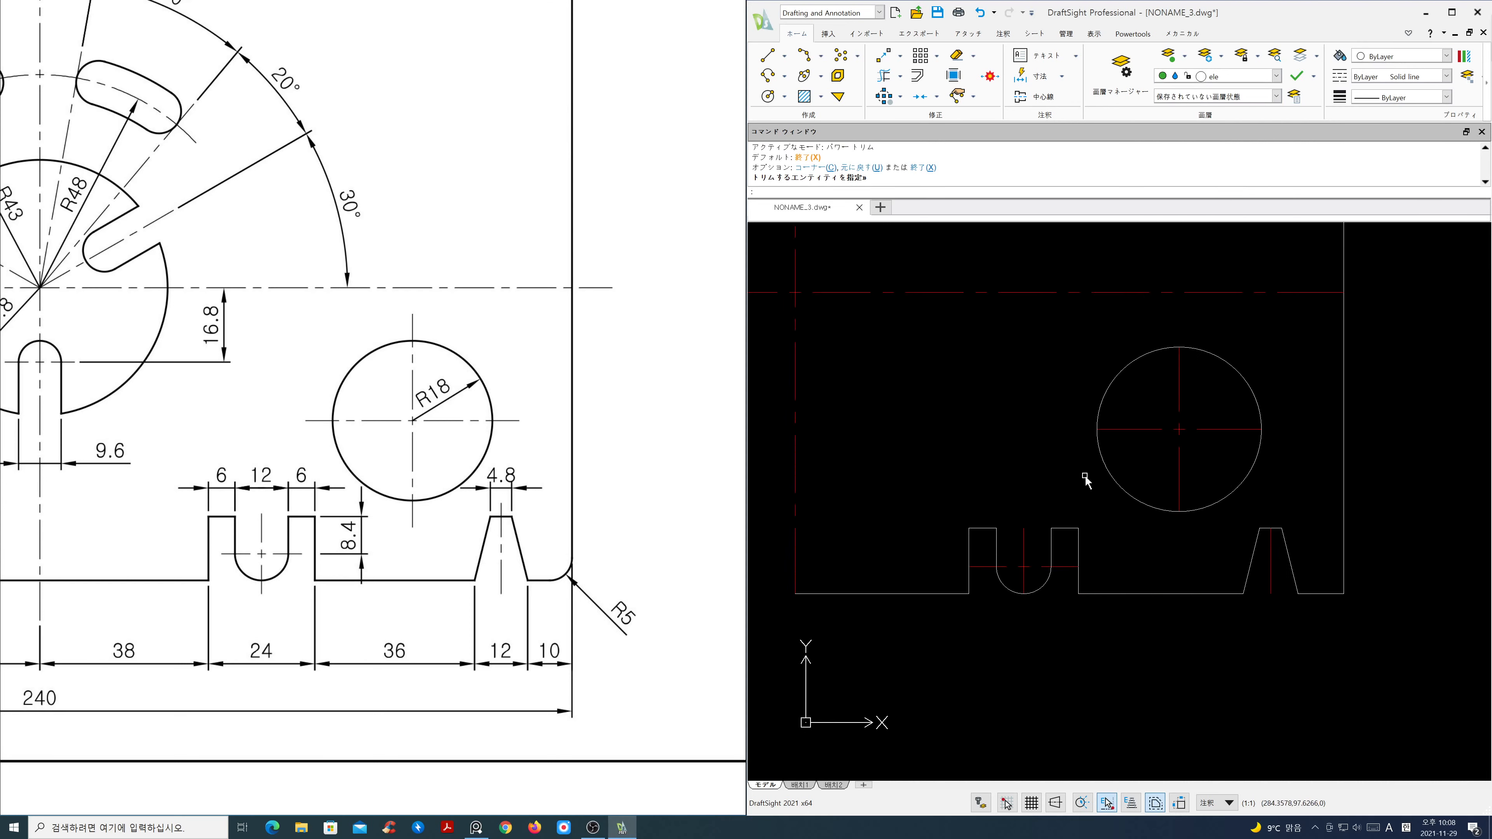
Step: Examine the reference drawing's dimensions for the round-topped tab on the plate's upper edge
scroll(1085, 479, "down", 3)
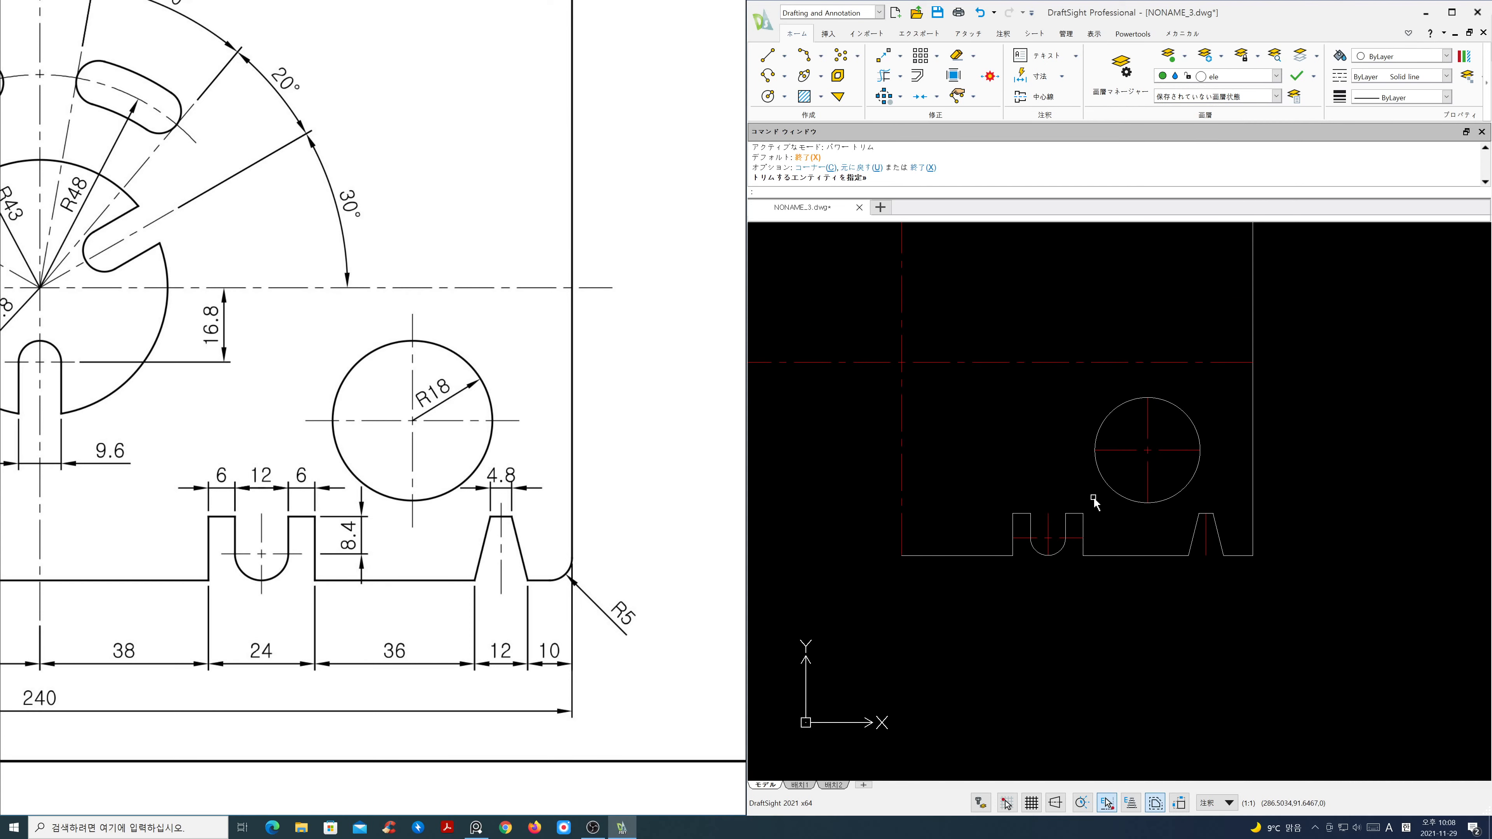
mouse_move(1089, 493)
middle_mouse_down()
mouse_move(1126, 572)
mouse_move(1178, 623)
mouse_move(1211, 621)
middle_mouse_up()
scroll(448, 504, "down", 3)
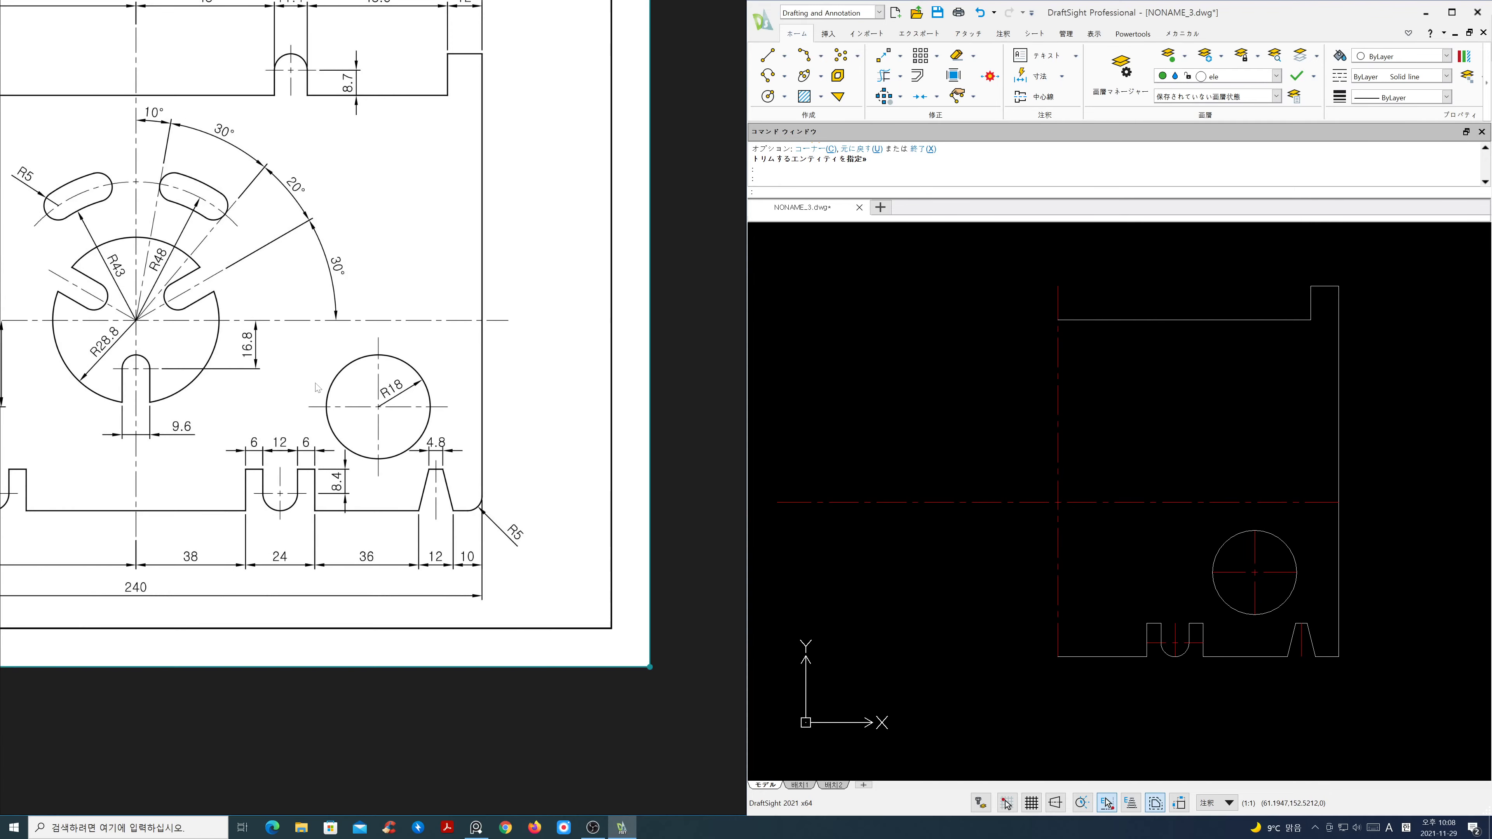
middle_click_drag(474, 483, 480, 498)
scroll(483, 501, "down", 4)
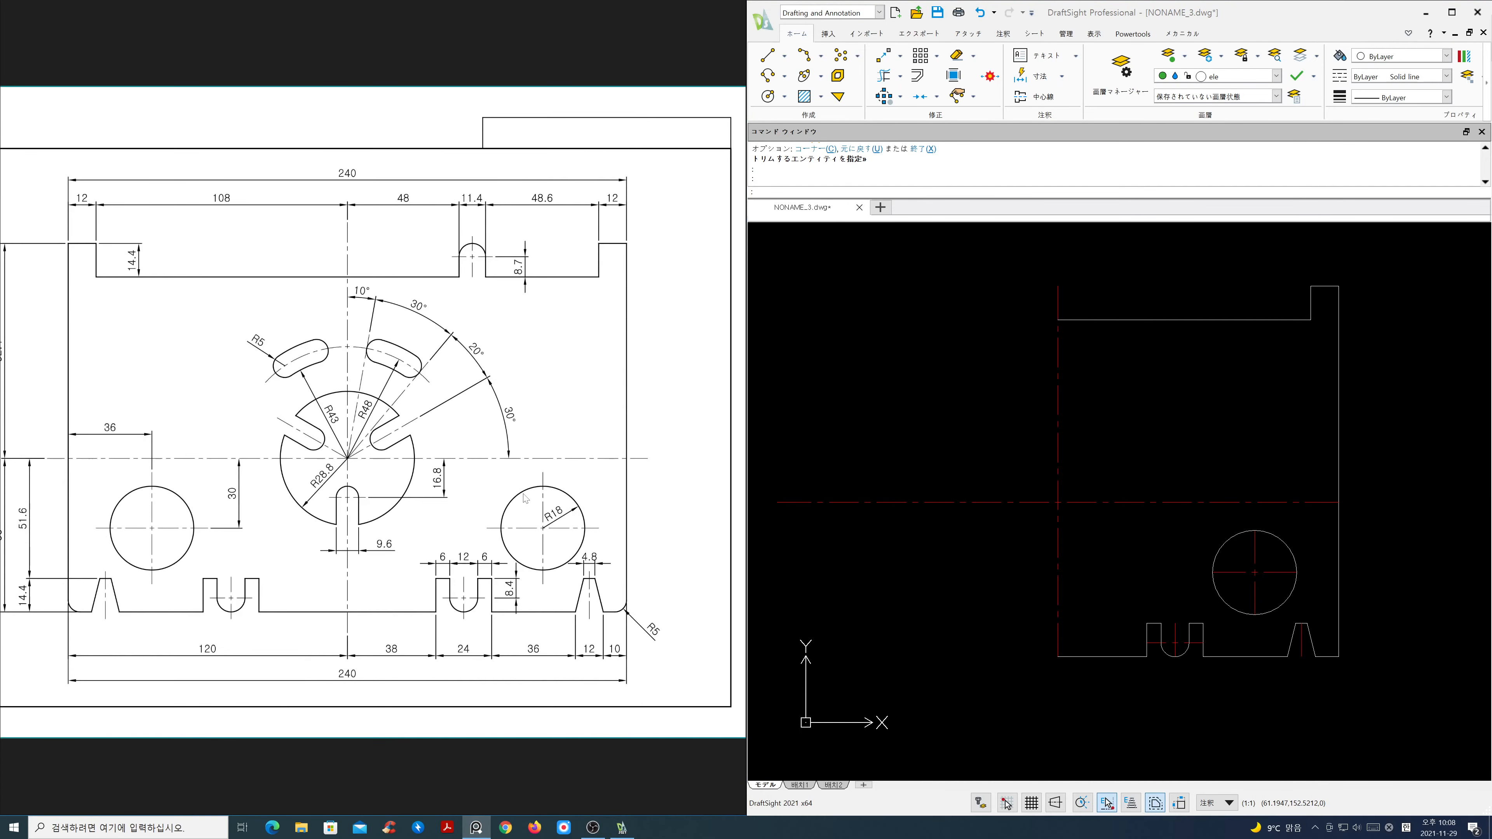
middle_click_drag(572, 533, 593, 544)
middle_click_drag(586, 405, 571, 529)
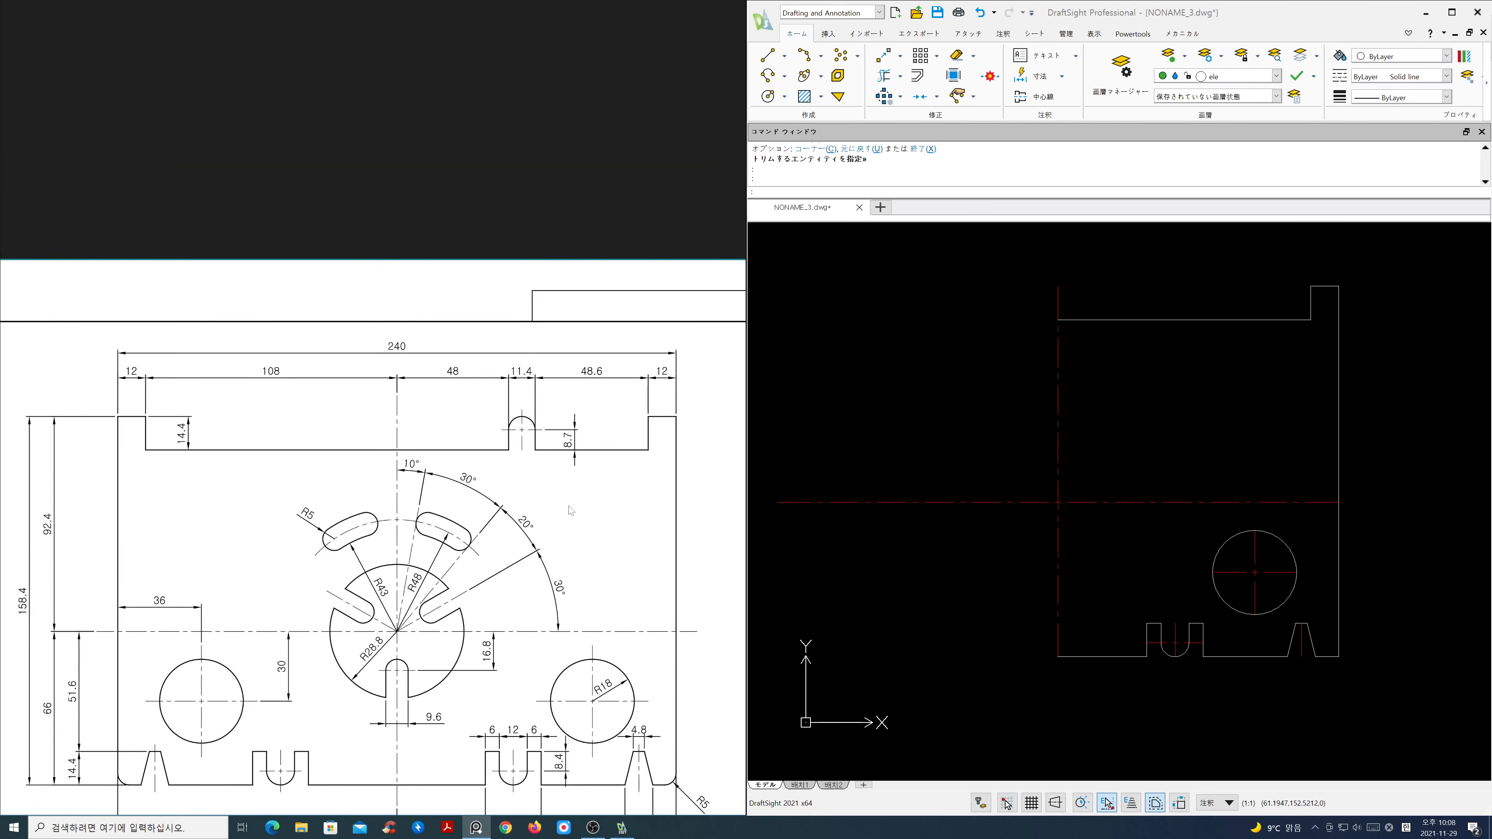
scroll(558, 428, "up", 3)
middle_click_drag(549, 441, 415, 479)
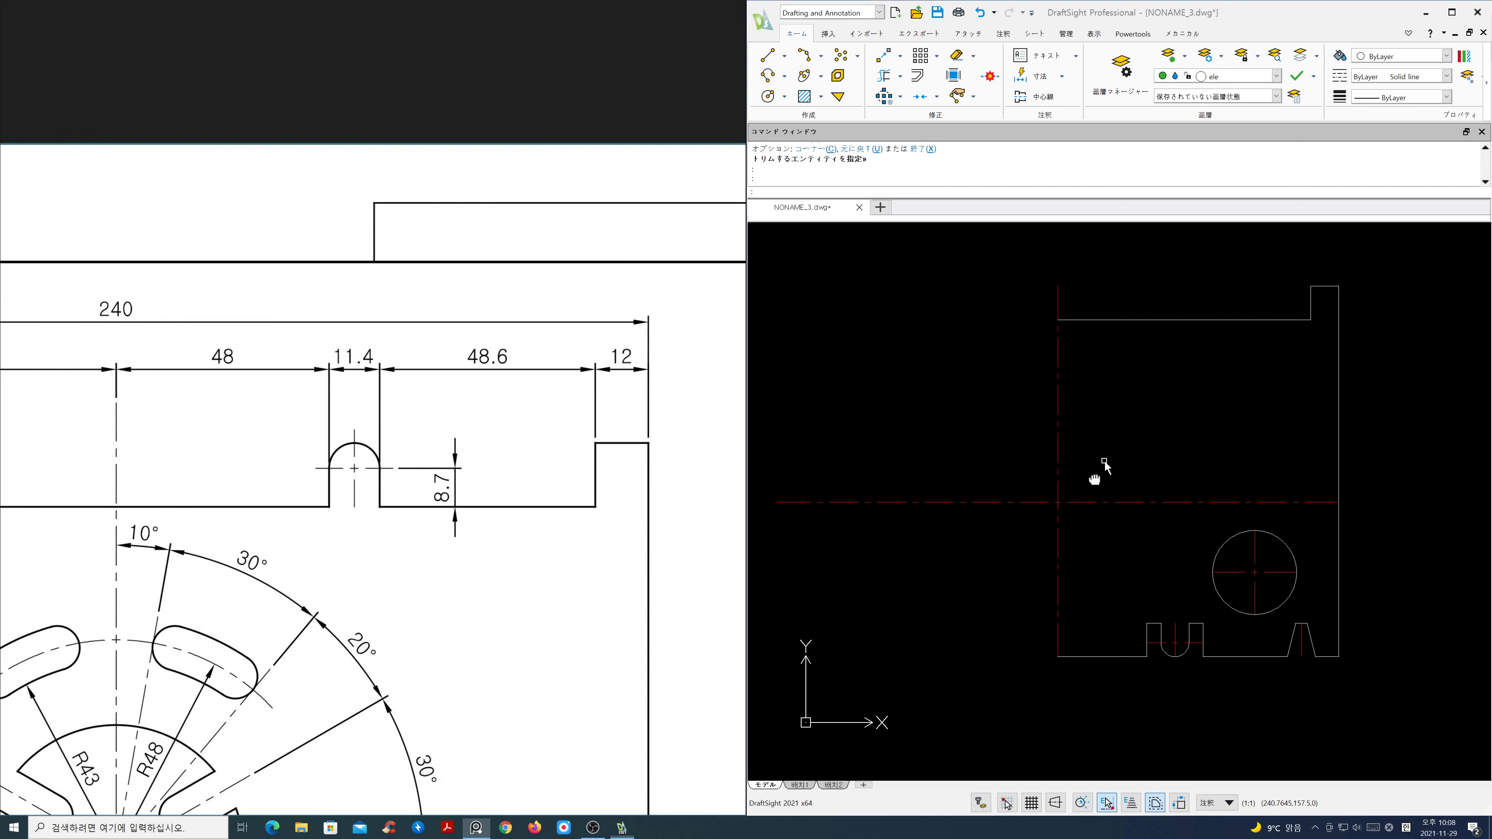
scroll(1182, 477, "up", 4)
mouse_move(1238, 434)
middle_mouse_down()
mouse_move(1175, 576)
mouse_move(1194, 599)
middle_mouse_up()
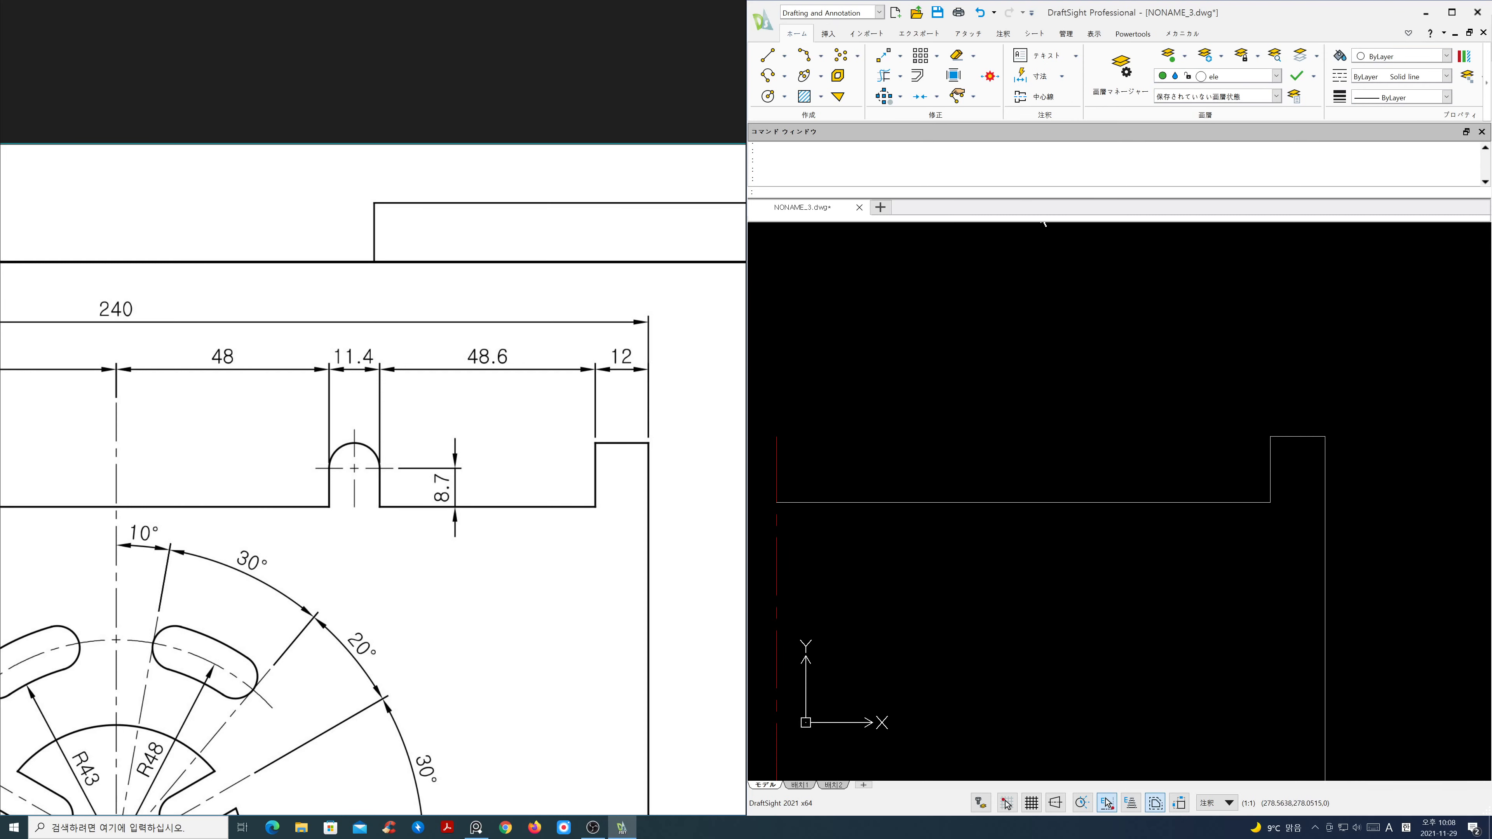
Step: Offset the inner wall of the plate's upper right corner tab 48.6 to the left
key("Return")
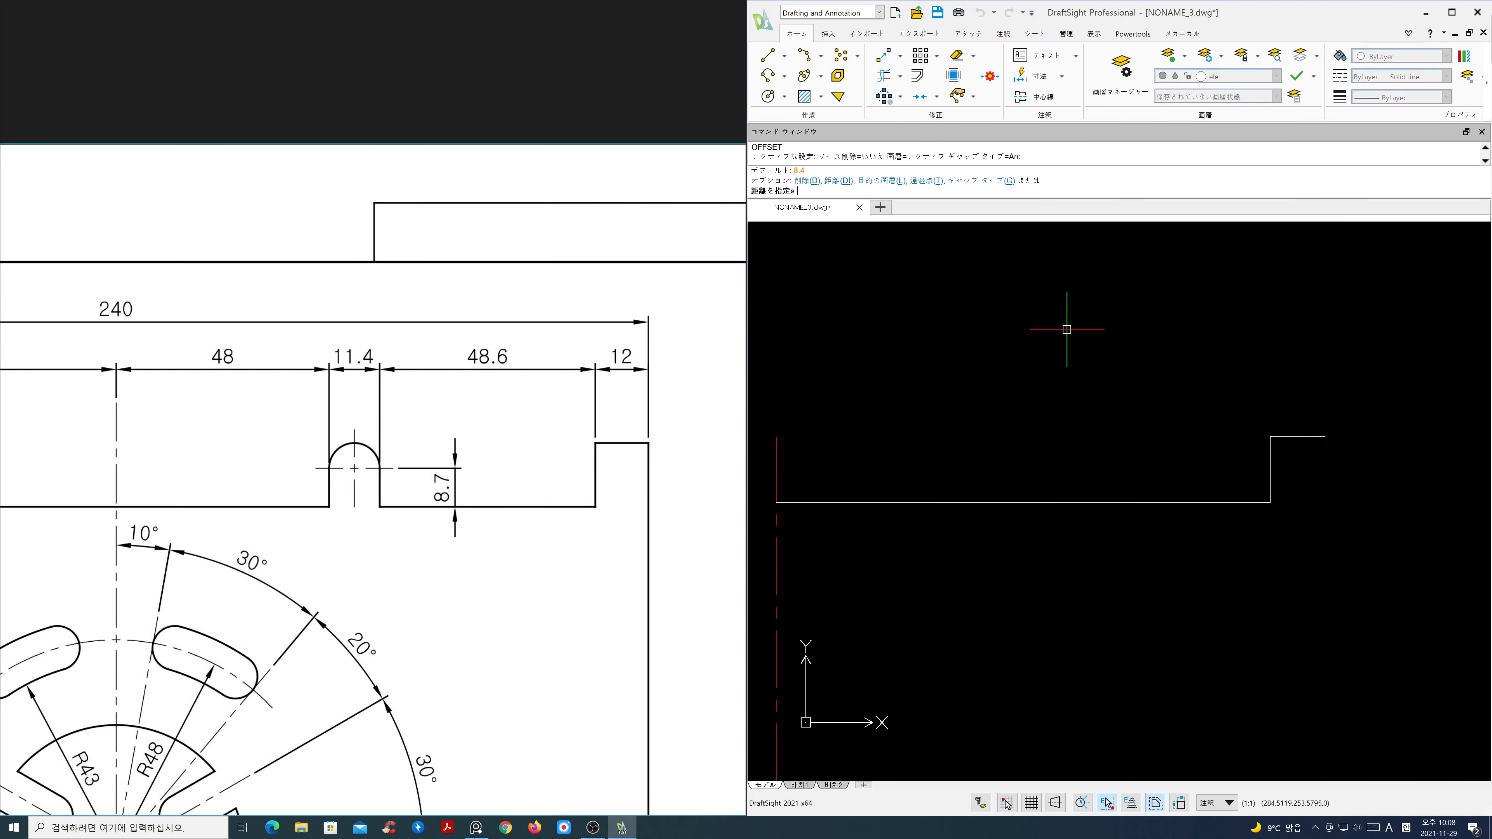
type("48.6")
key("Return")
left_click(1269, 481)
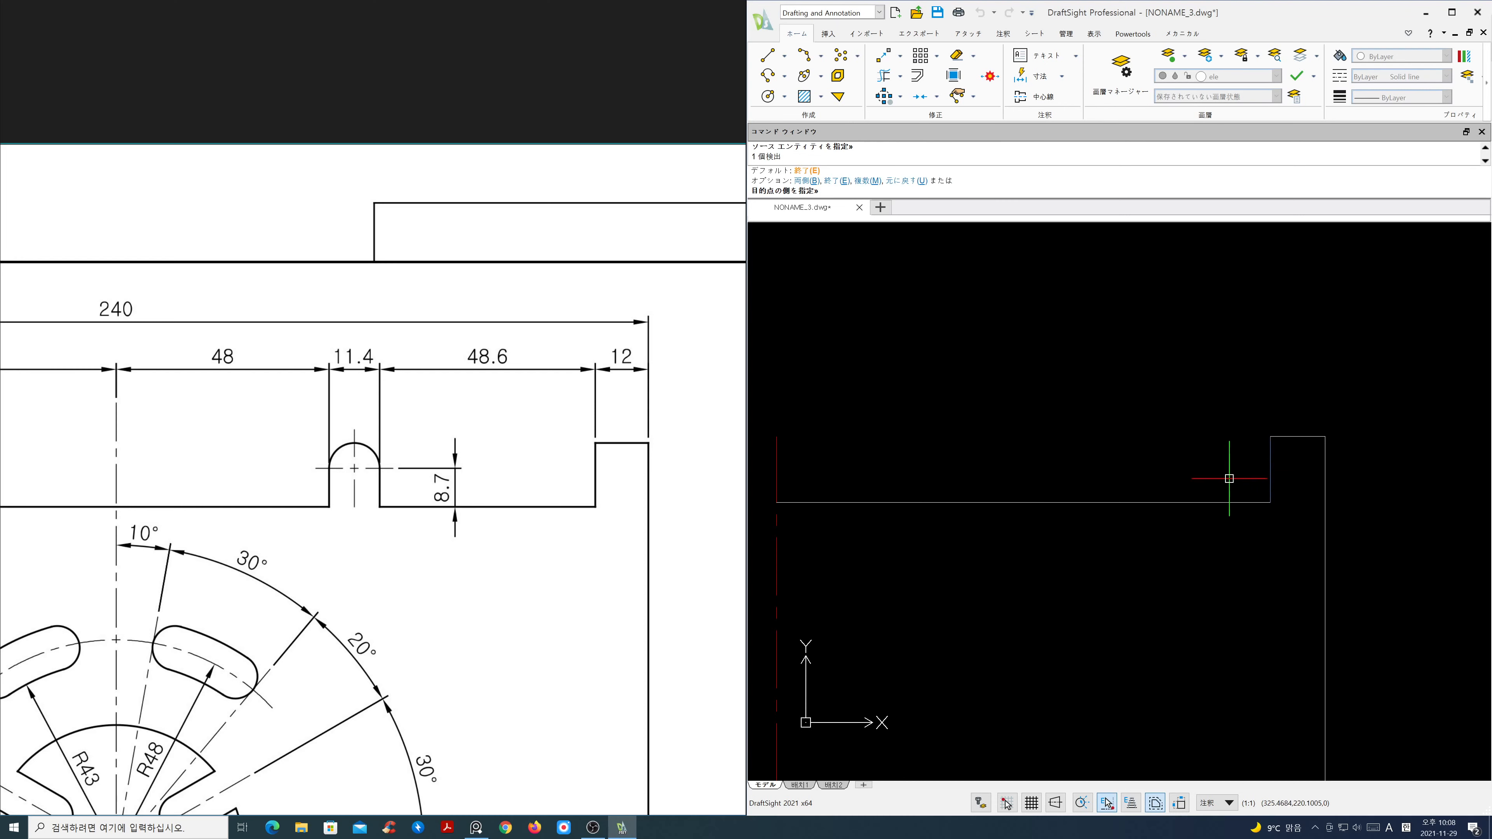
left_click(982, 448)
key("Return")
Step: Offset the new vertical line 11.4 to the left for the round-topped tab's other side
key("Return")
type("11.")
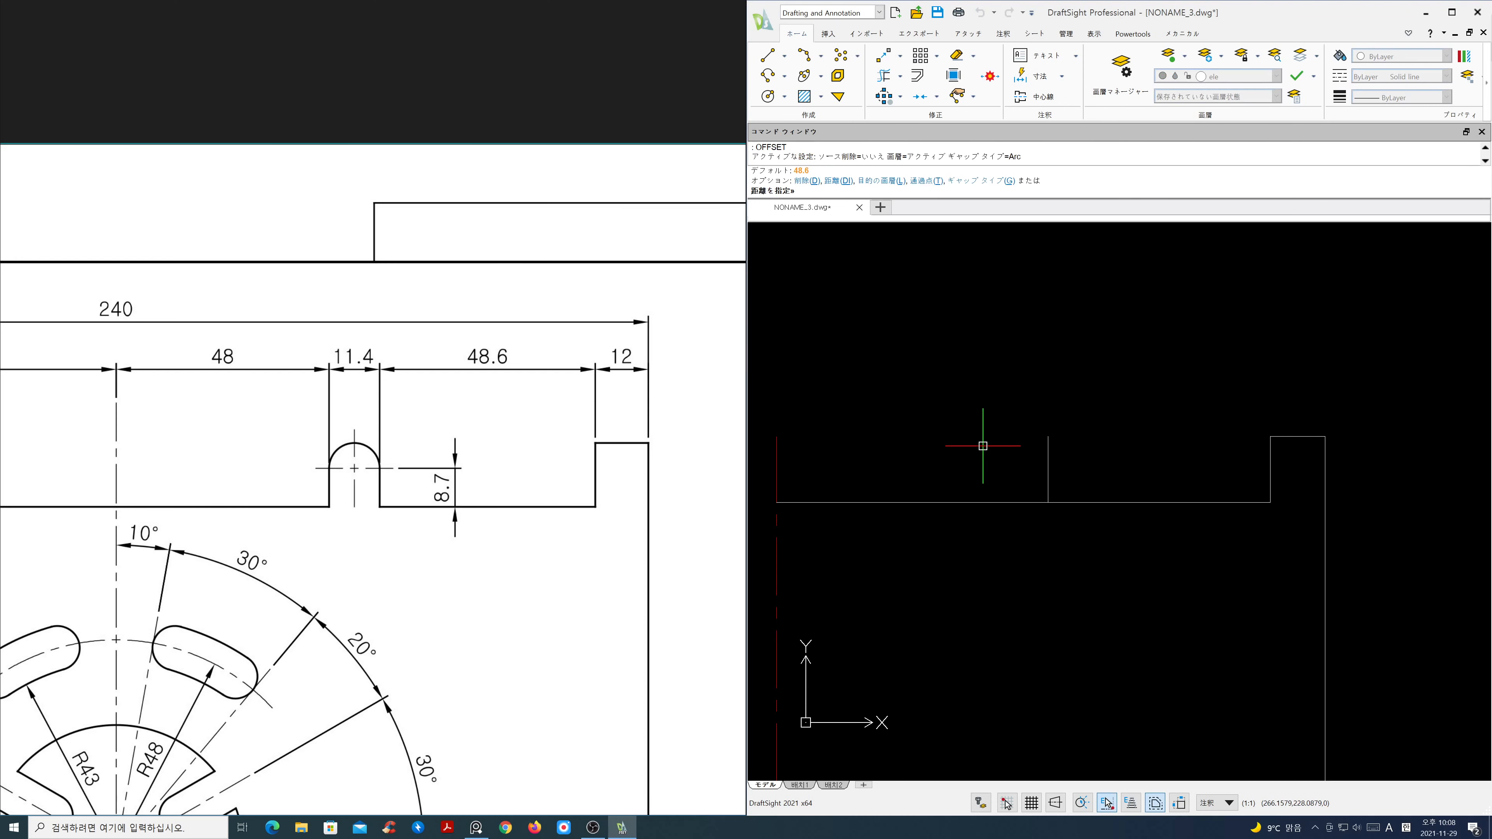
type("4")
key("Return")
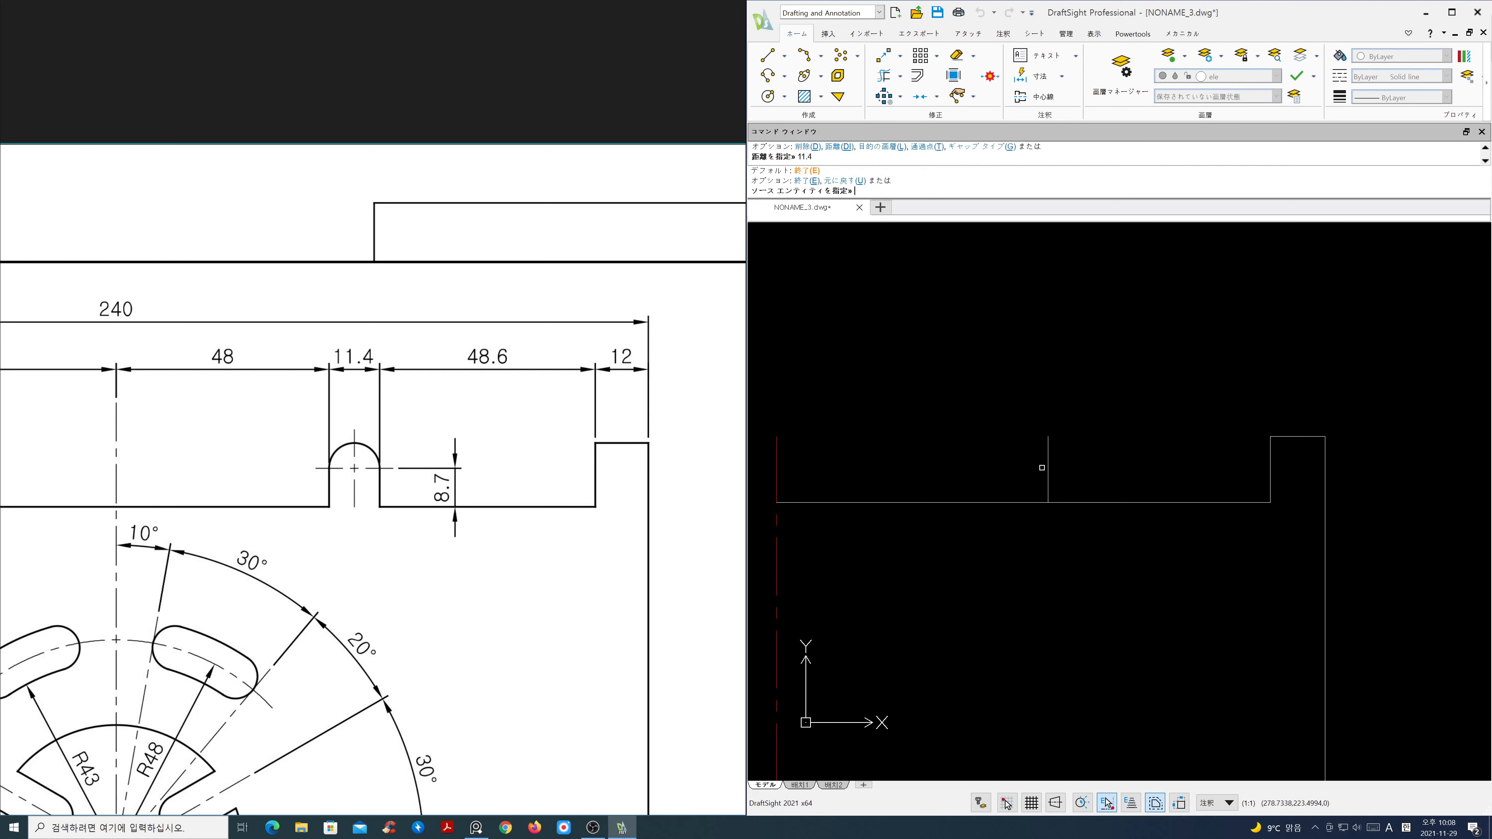
left_click(1047, 465)
left_click(963, 461)
key("Return")
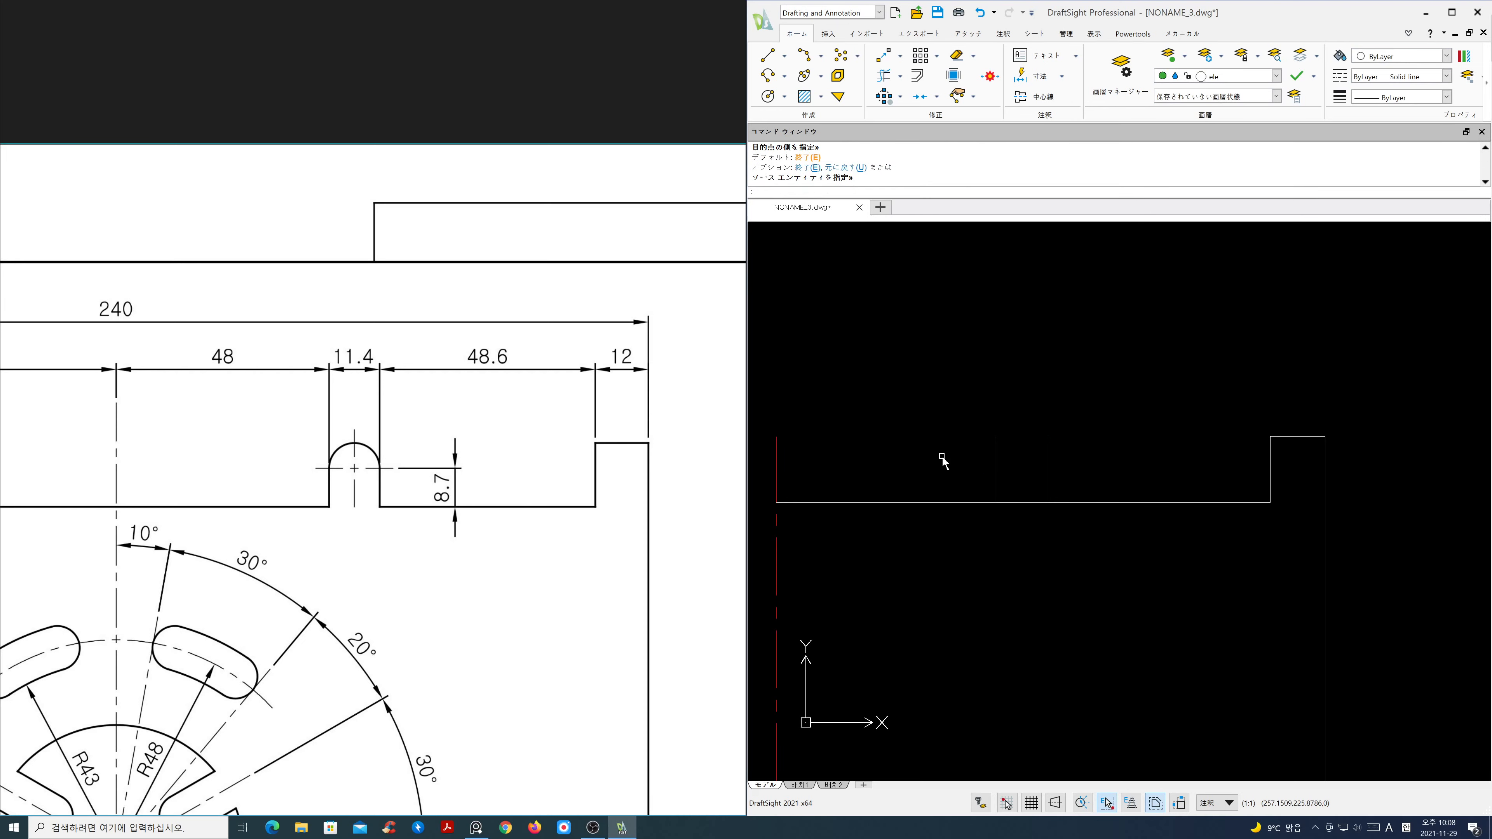
Step: Offset the plate's recessed upper edge 8.7 upward to locate the tab's arc centre
key("Return")
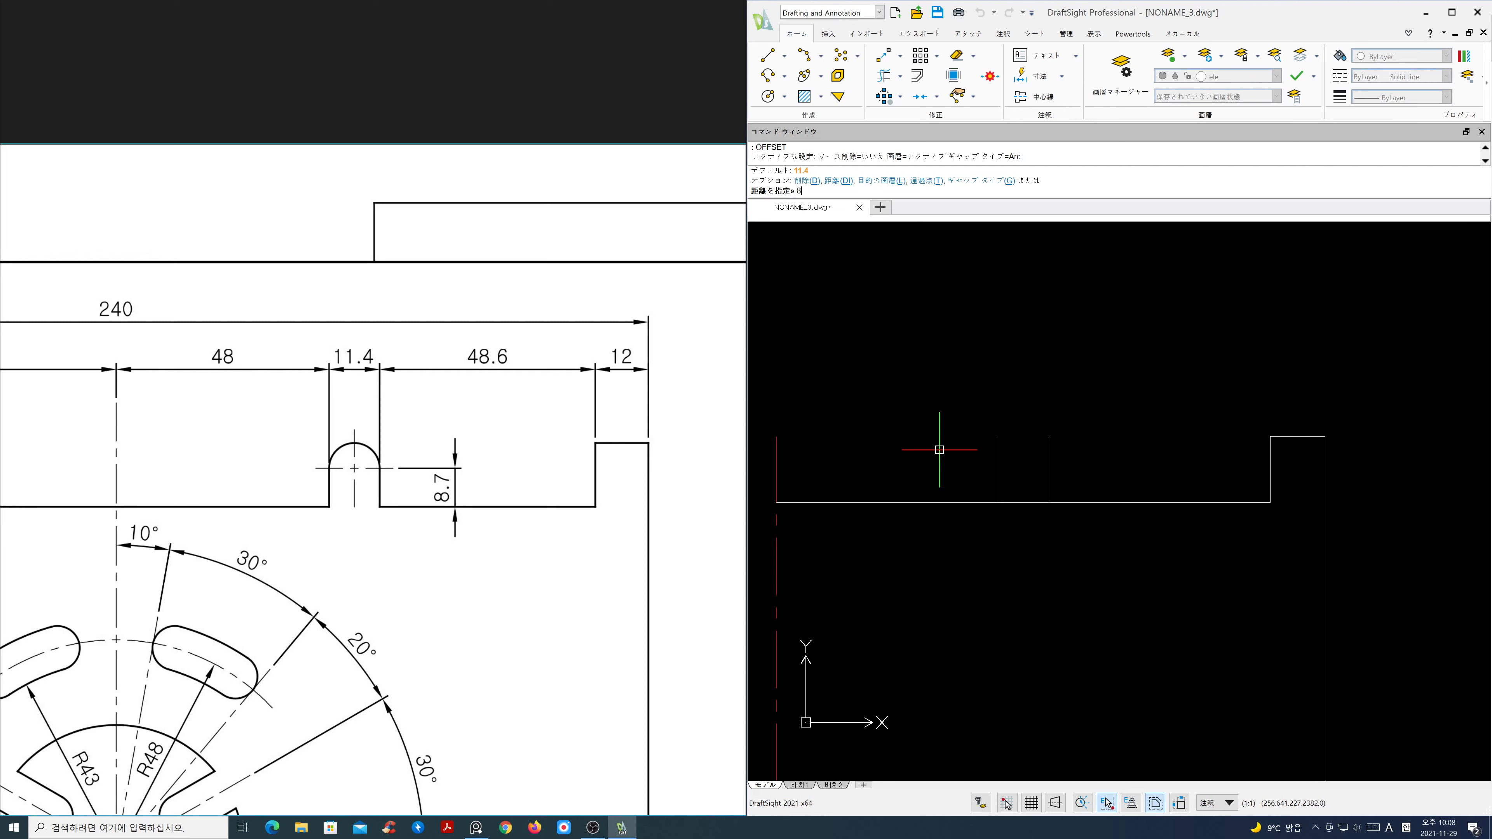
type("8.7")
key("Return")
left_click(969, 503)
left_click(972, 489)
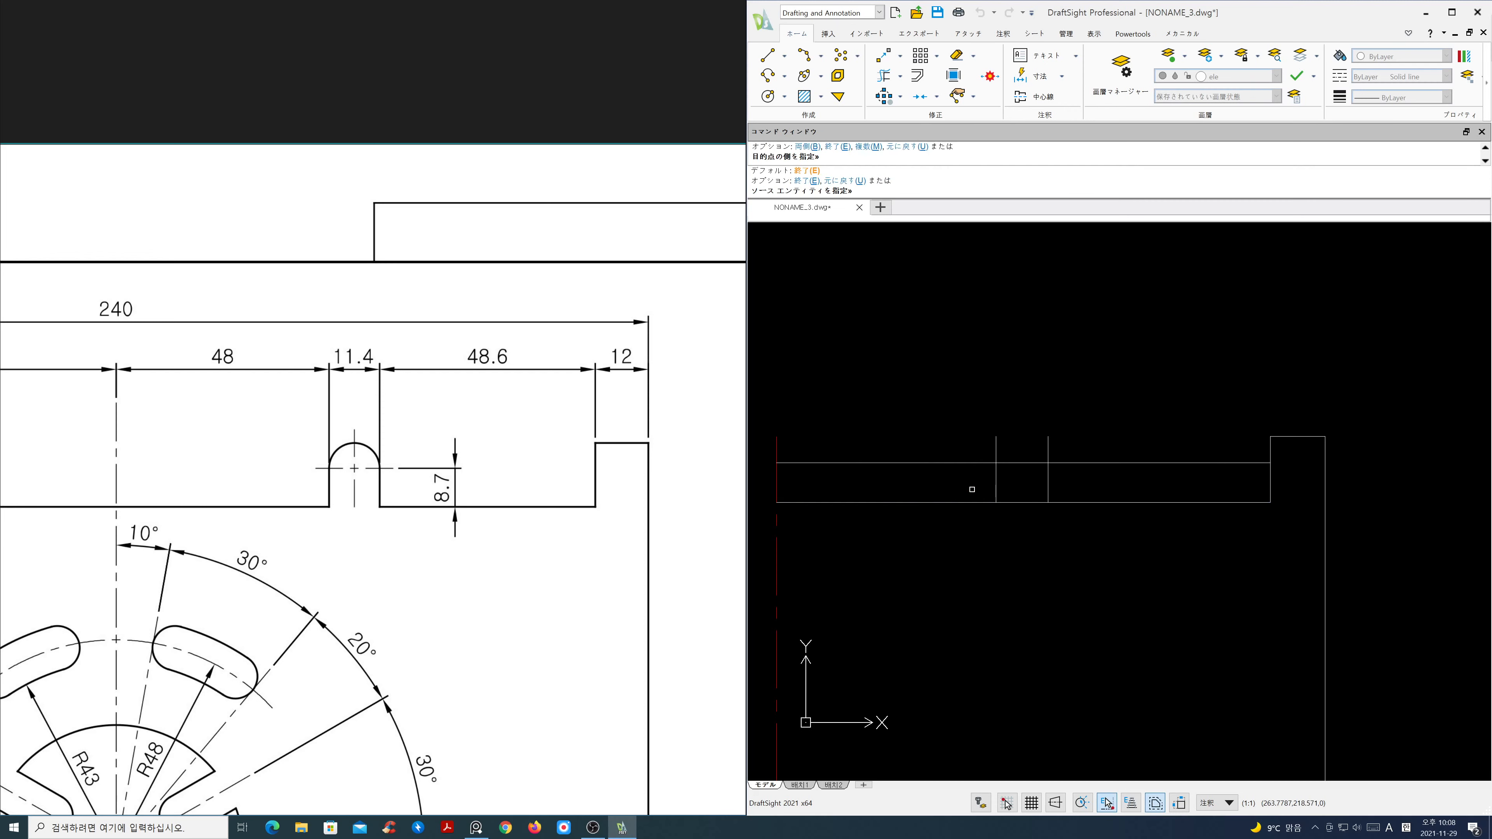
key("Return")
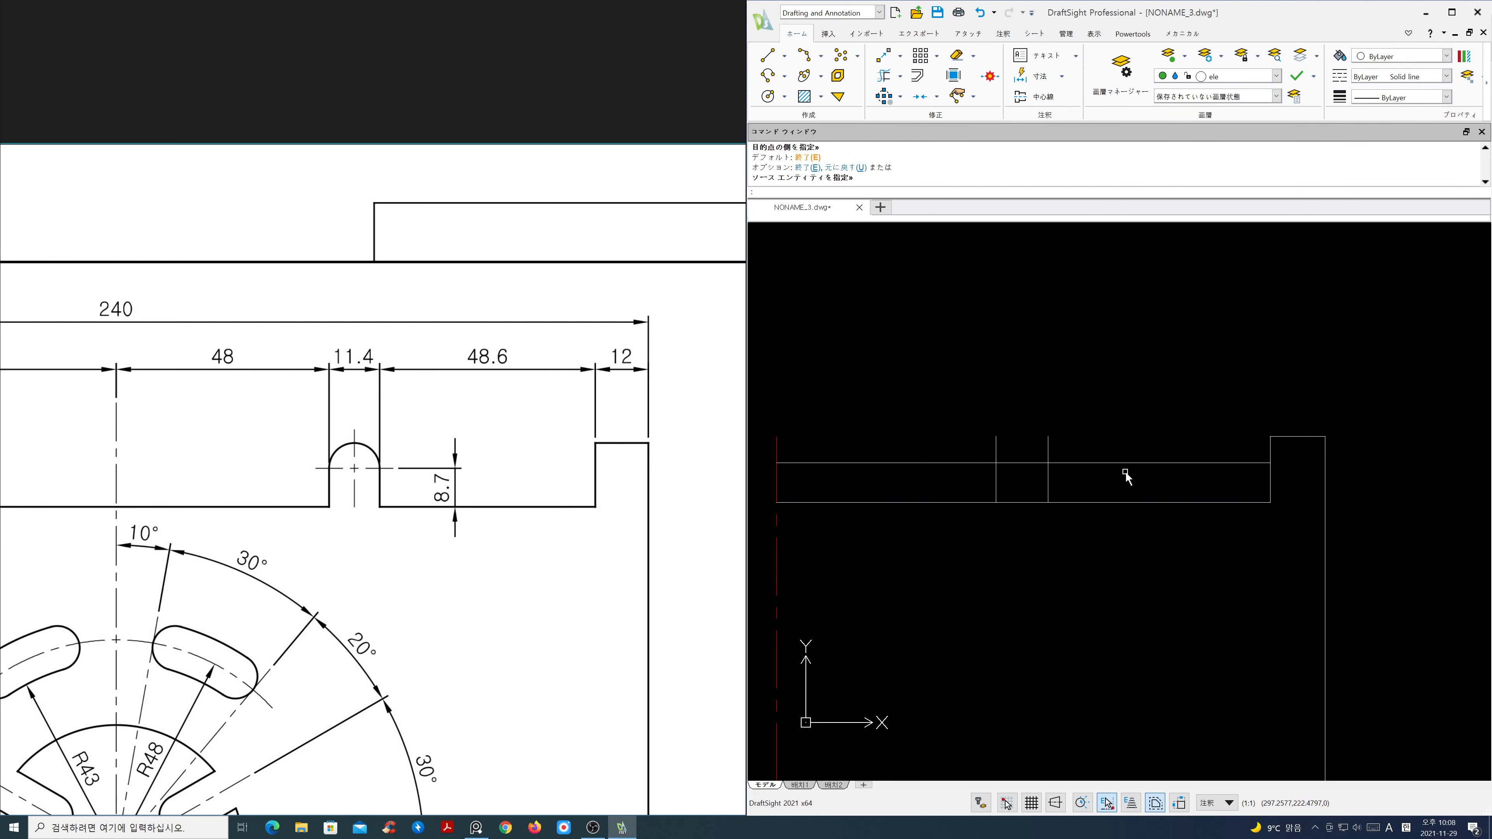
Step: Trim the 8.7 offset line outside the tab's two vertical sides and the plate's upper edge between them
type("tr")
key("Return")
left_click(1088, 492)
left_click(984, 474)
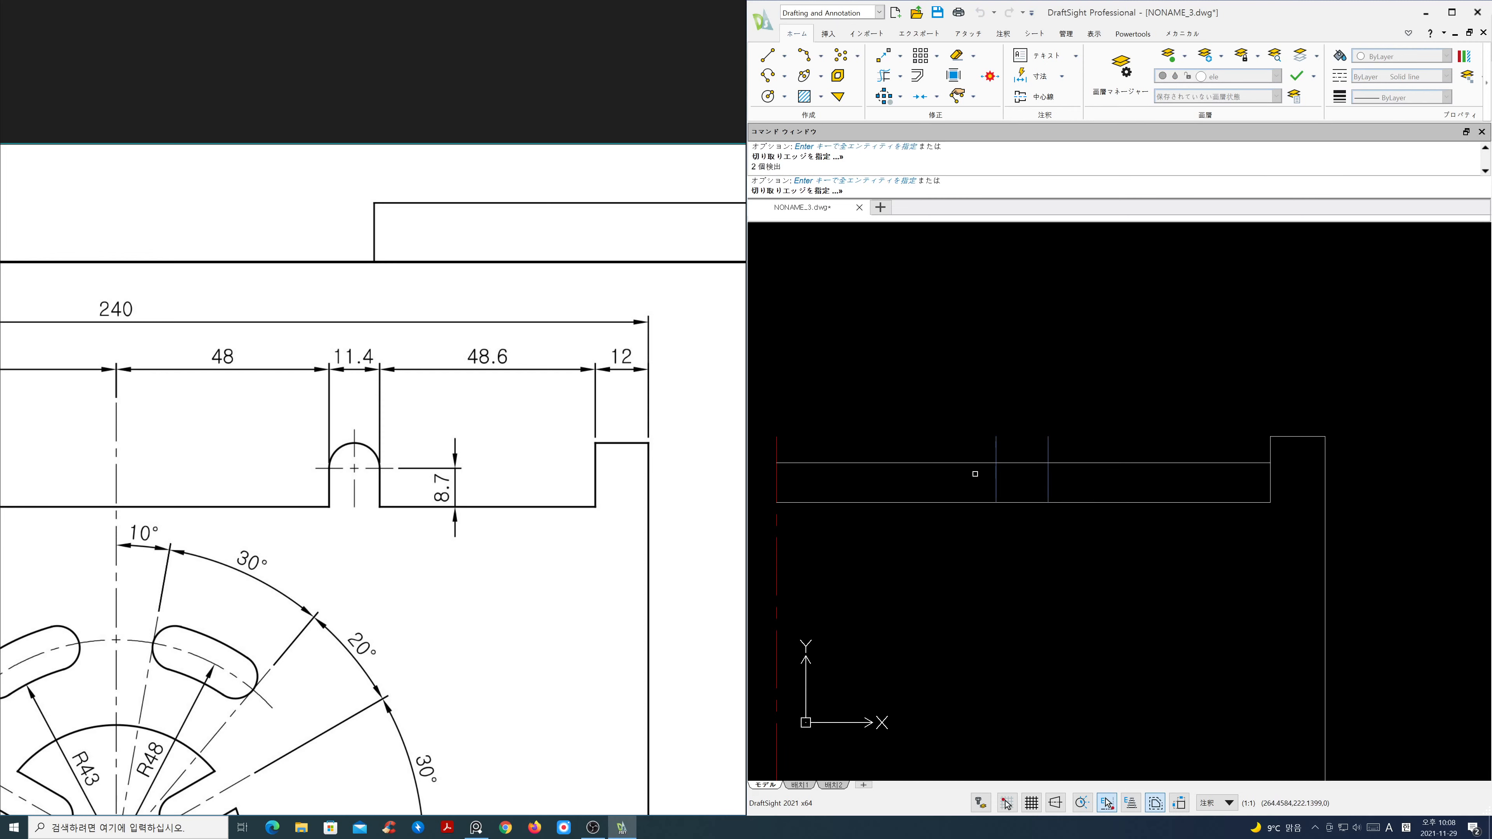
key("Return")
left_click(974, 472)
left_click(958, 434)
left_click(1096, 483)
left_click(1073, 428)
left_click(1035, 524)
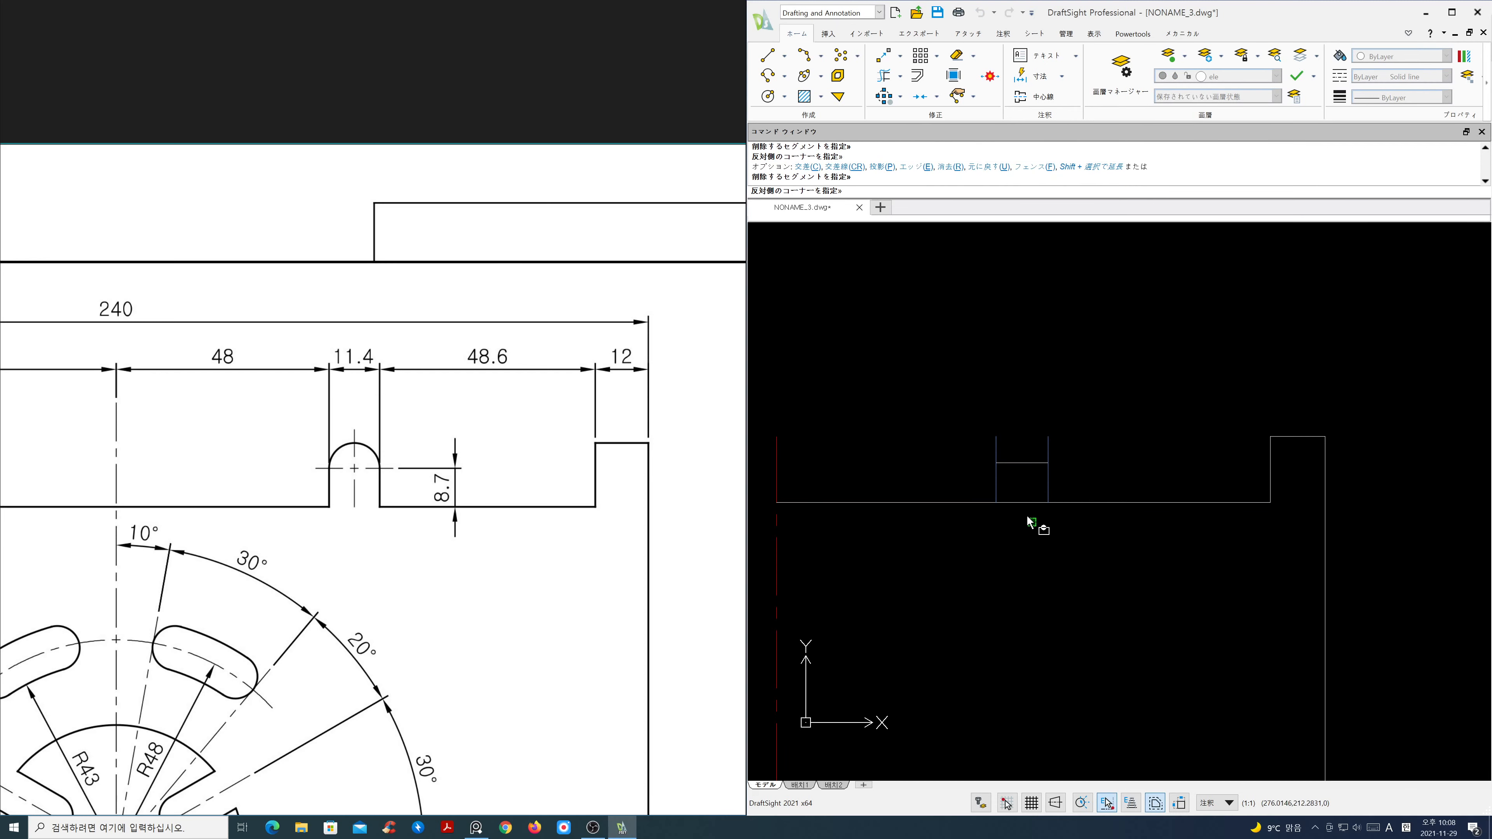
left_click(1015, 486)
key("Return")
Step: Move the short horizontal line between the tab's sides to the cen layer
left_click(1025, 481)
left_click(1016, 451)
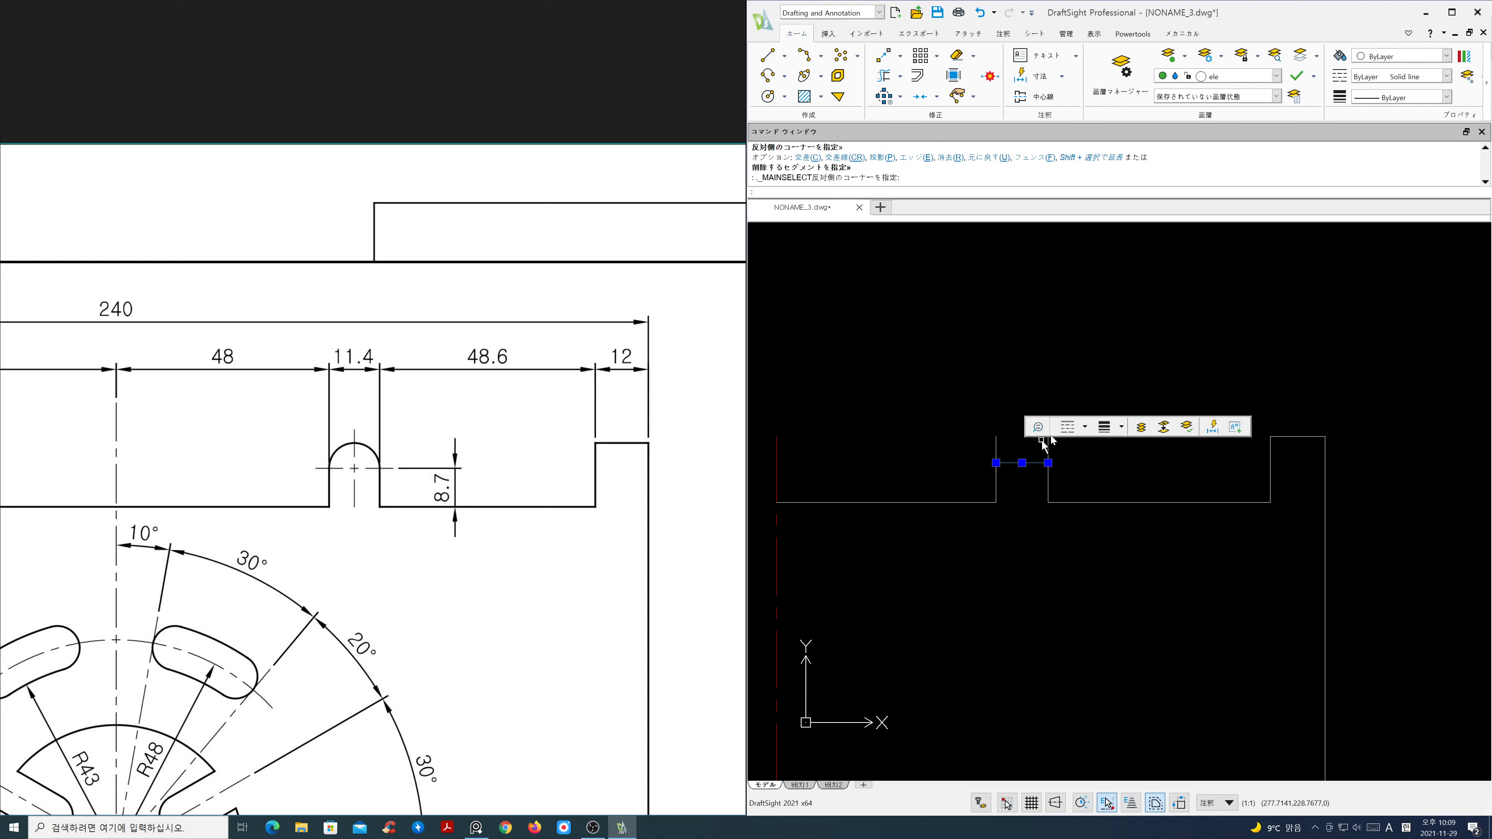
left_click(1276, 76)
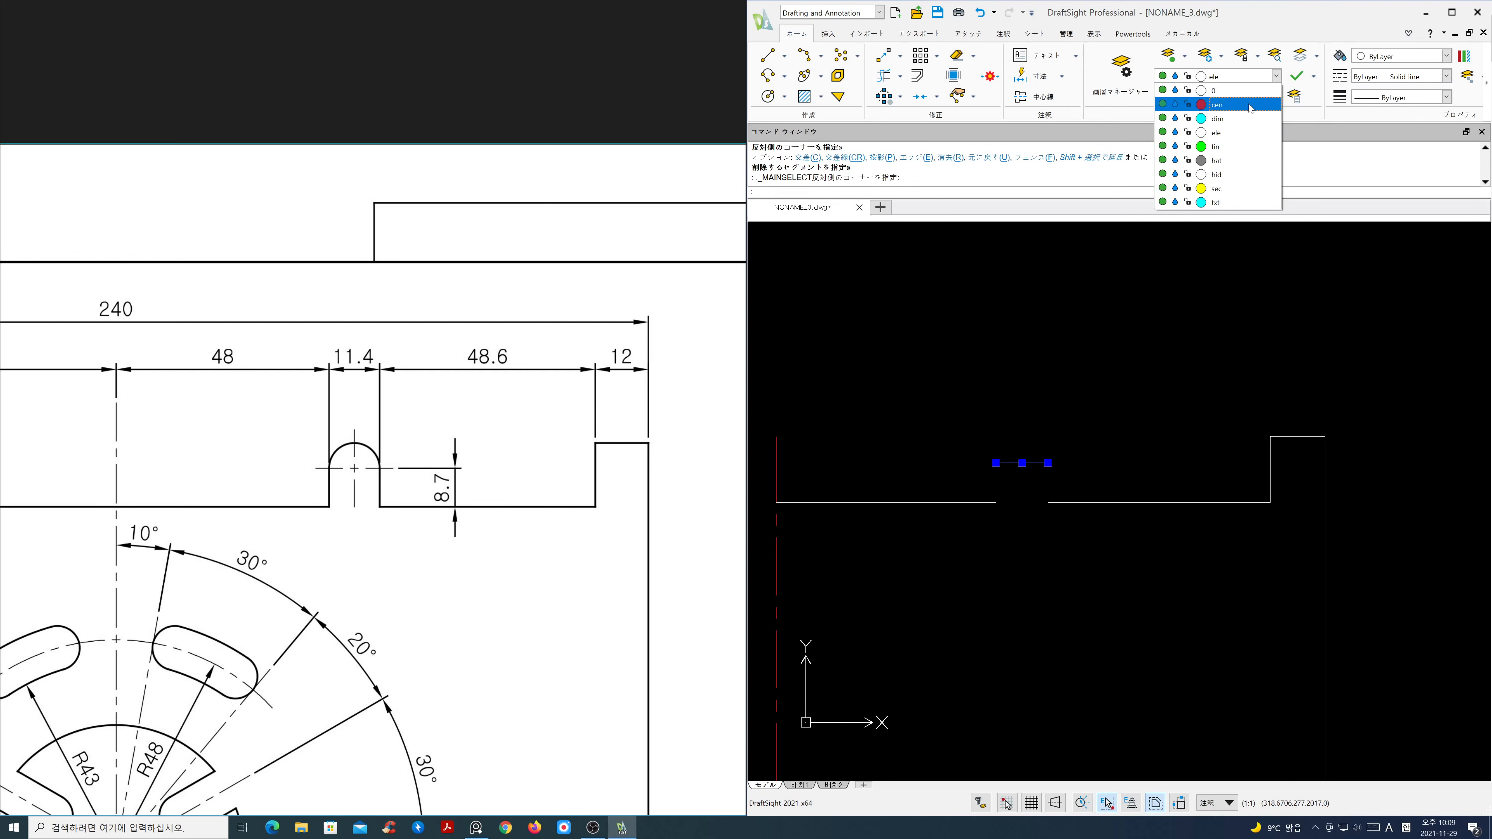
left_click(1249, 106)
key("Escape")
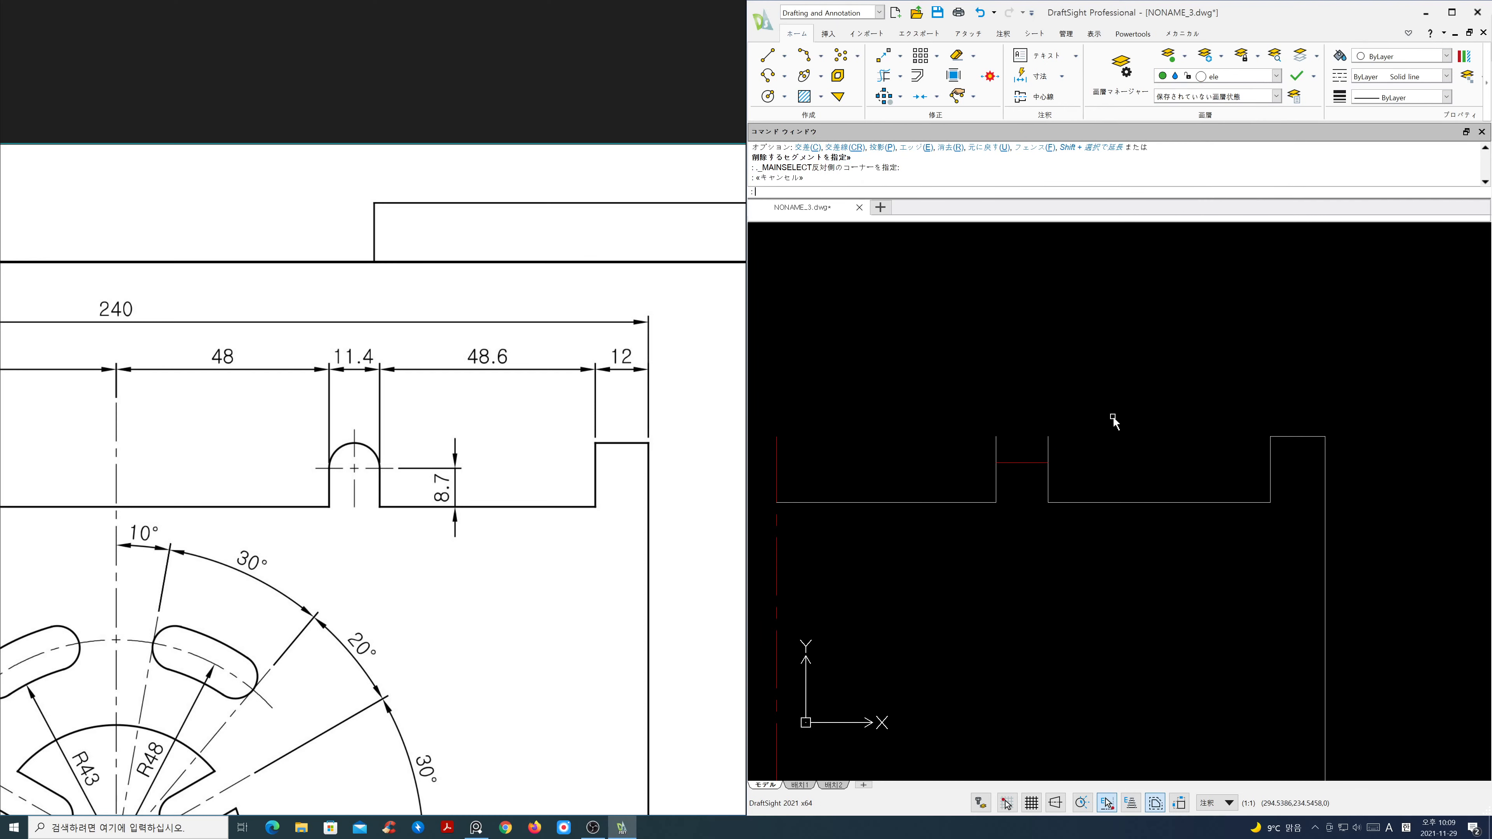
Step: Copy the tab's right vertical line to the midpoint of the short horizontal centre line
type("copy")
key("Return")
left_click(1051, 447)
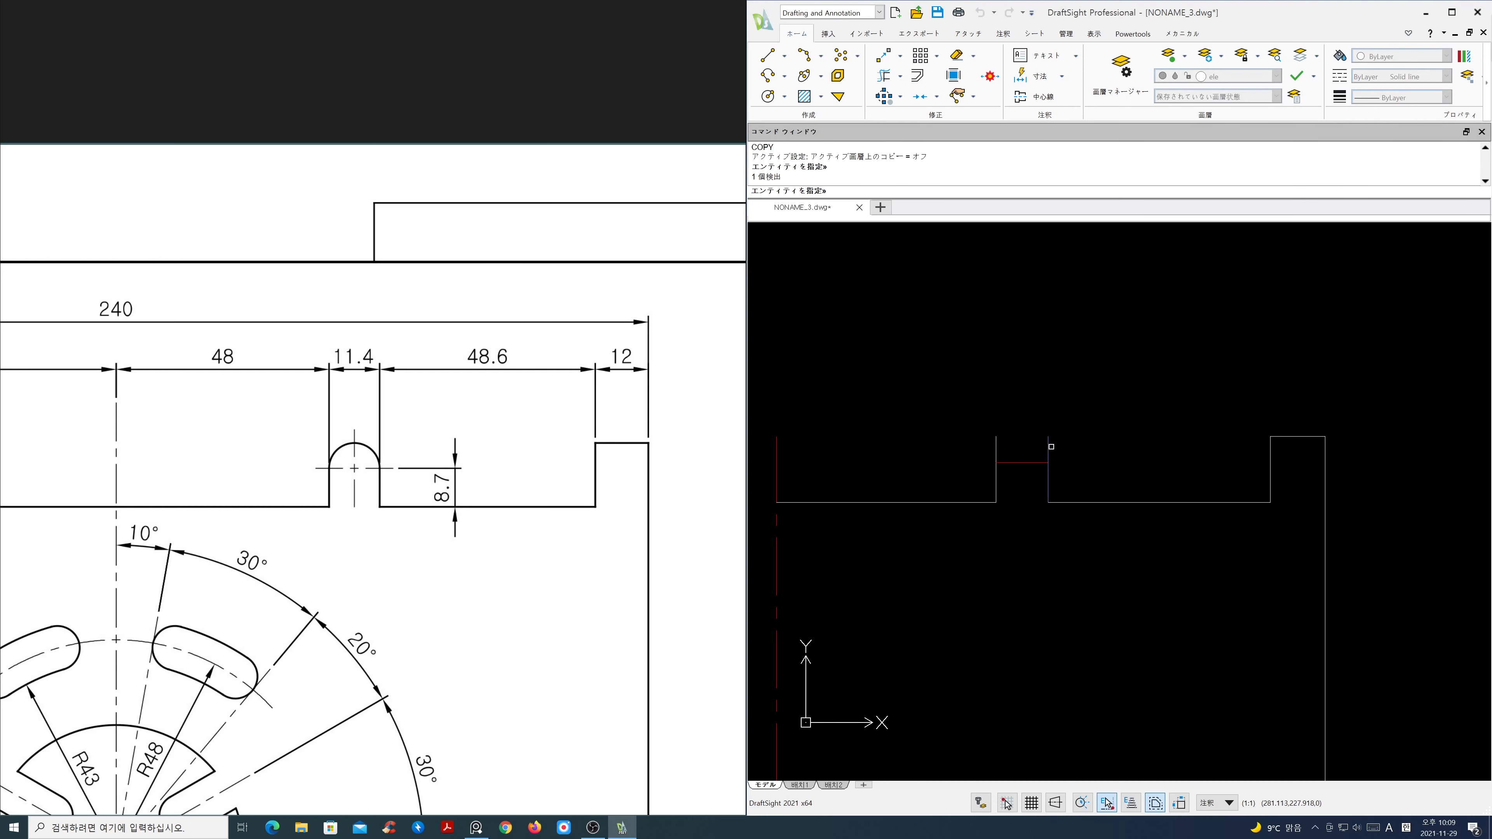
key("Return")
left_click(1047, 462)
left_click(1022, 462)
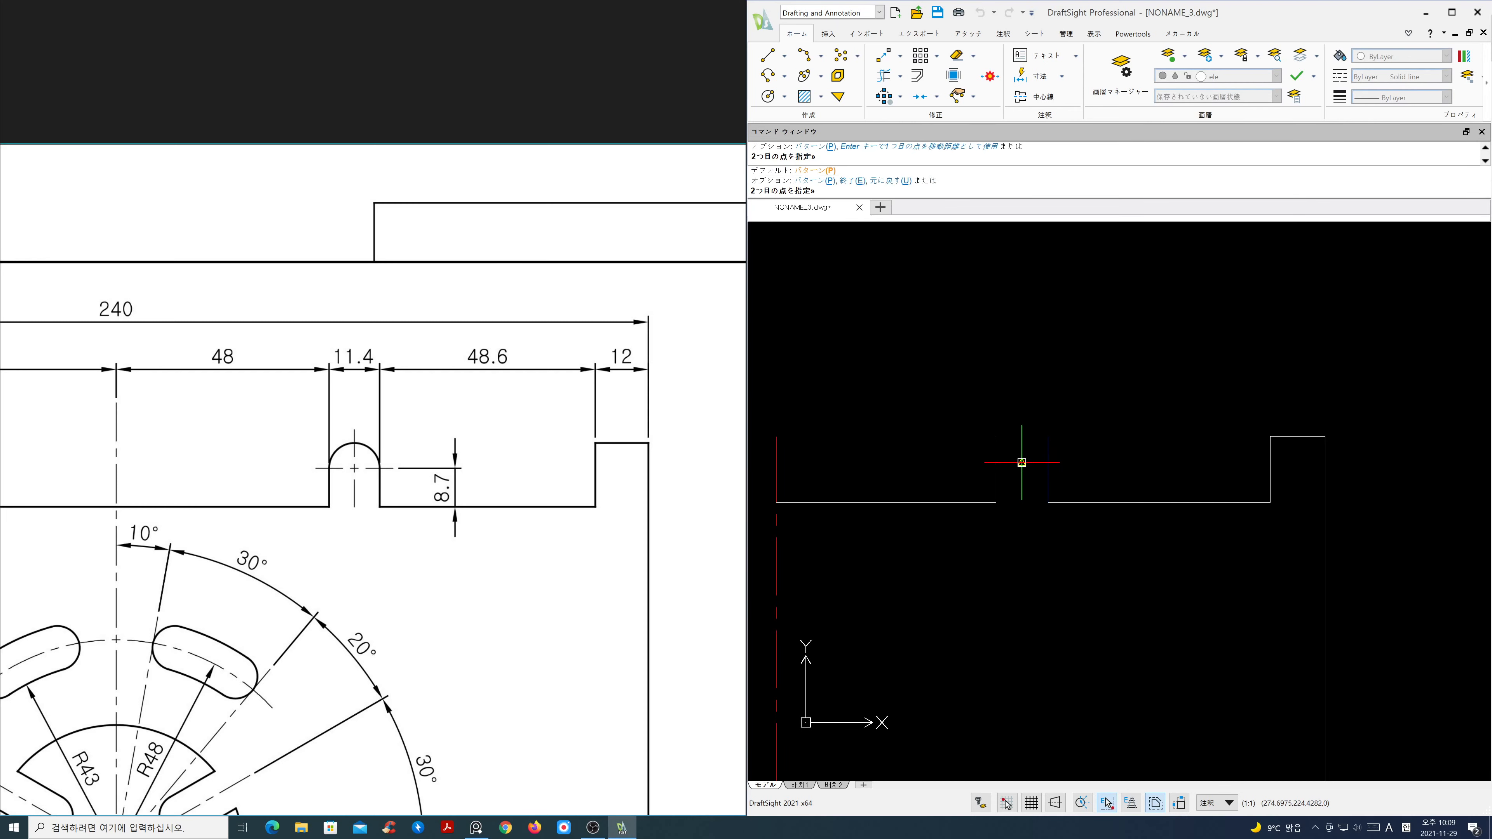
key("Escape")
Step: Move the copied vertical line in the middle of the tab to the cen layer
left_click(1032, 493)
left_click(1015, 488)
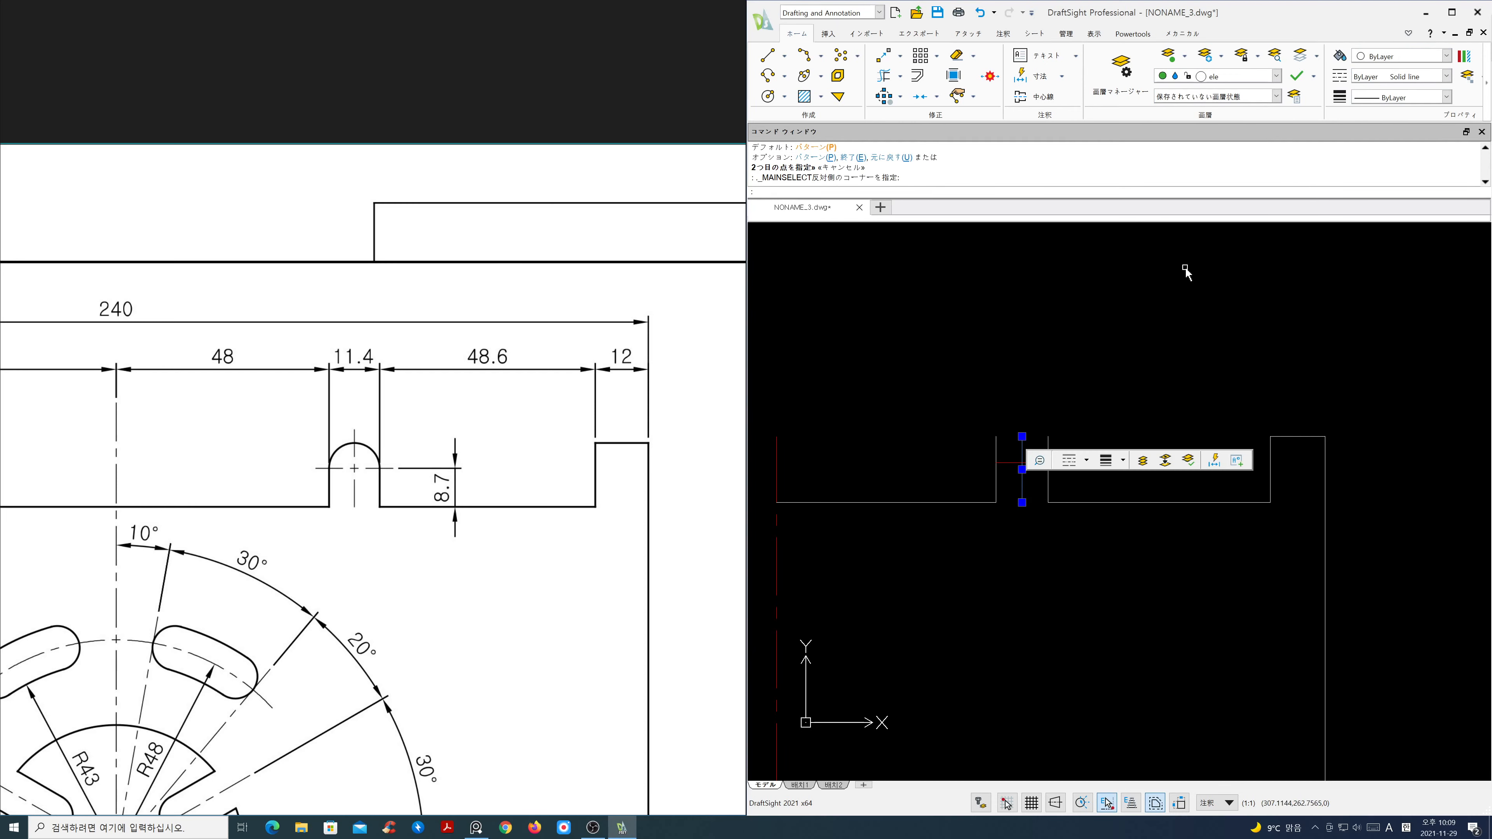
left_click(1275, 75)
left_click(1209, 108)
key("Escape")
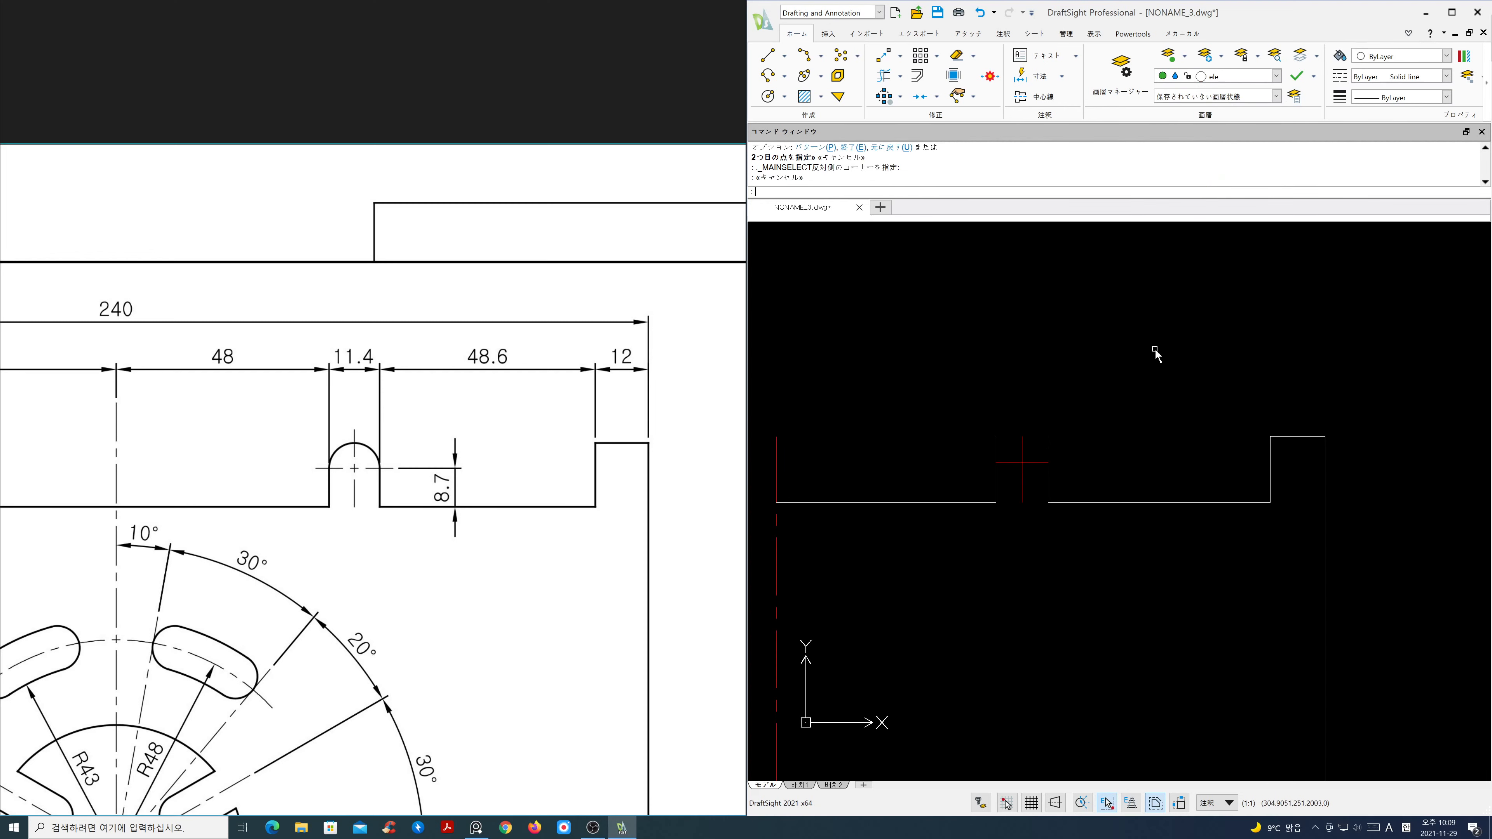
key("Escape")
key("Escape")
Step: Draw a circle centred on the tab's centre-line crossing with its radius reaching the tab's right side
type("c")
key("Return")
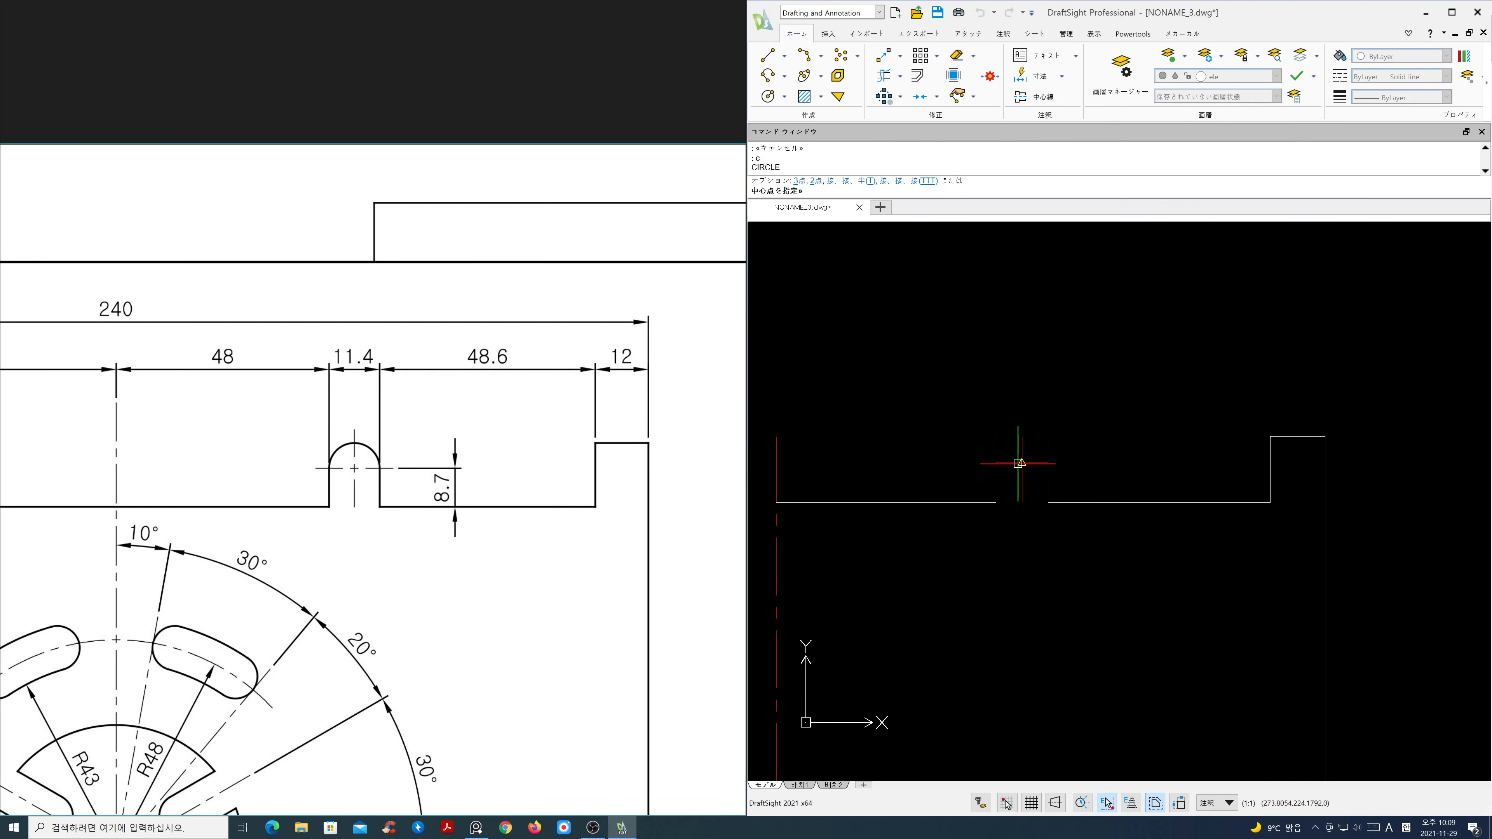
left_click(1022, 462)
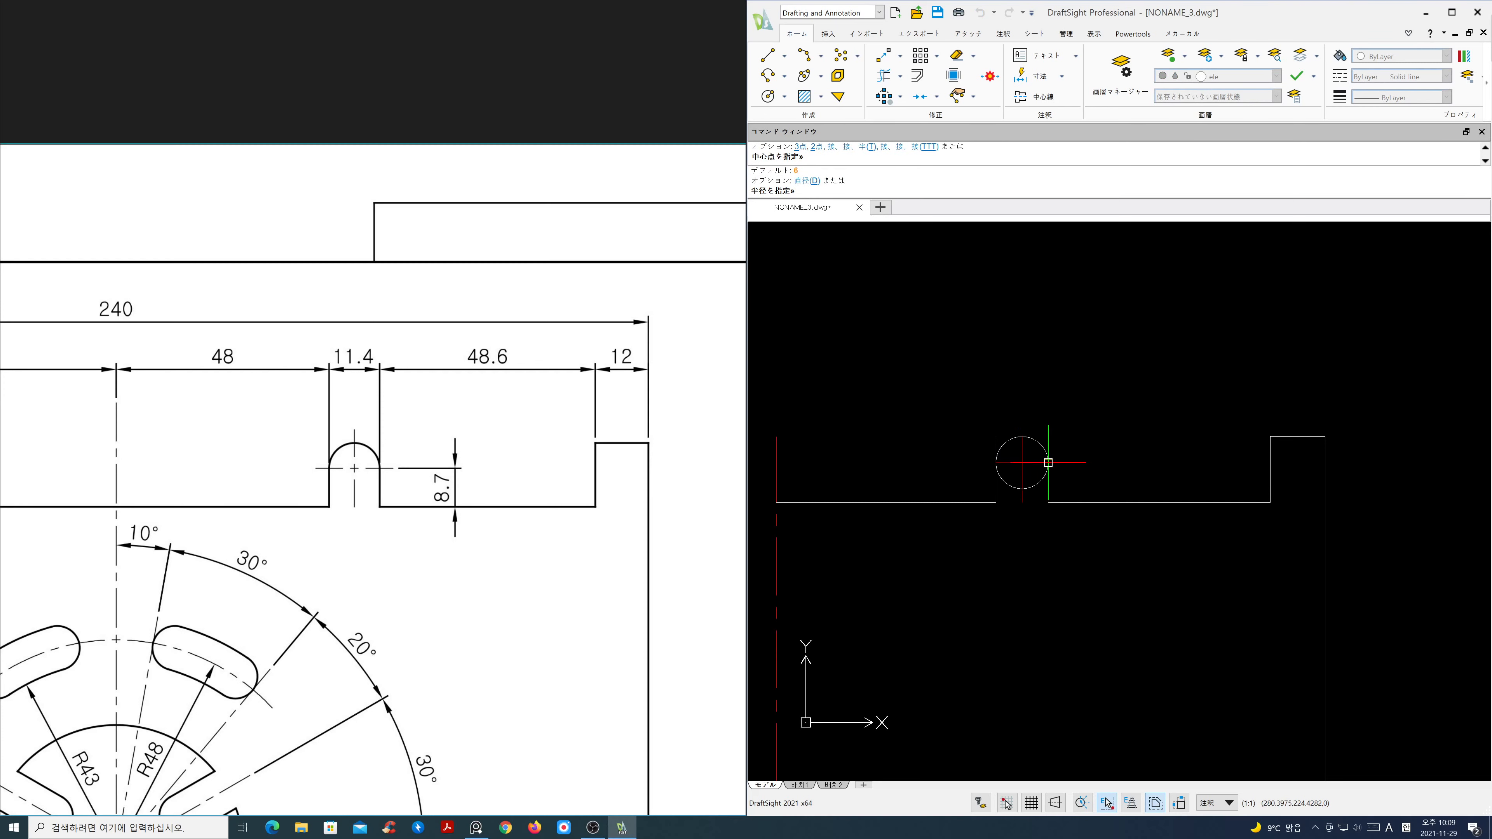
left_click(1047, 463)
key("Escape")
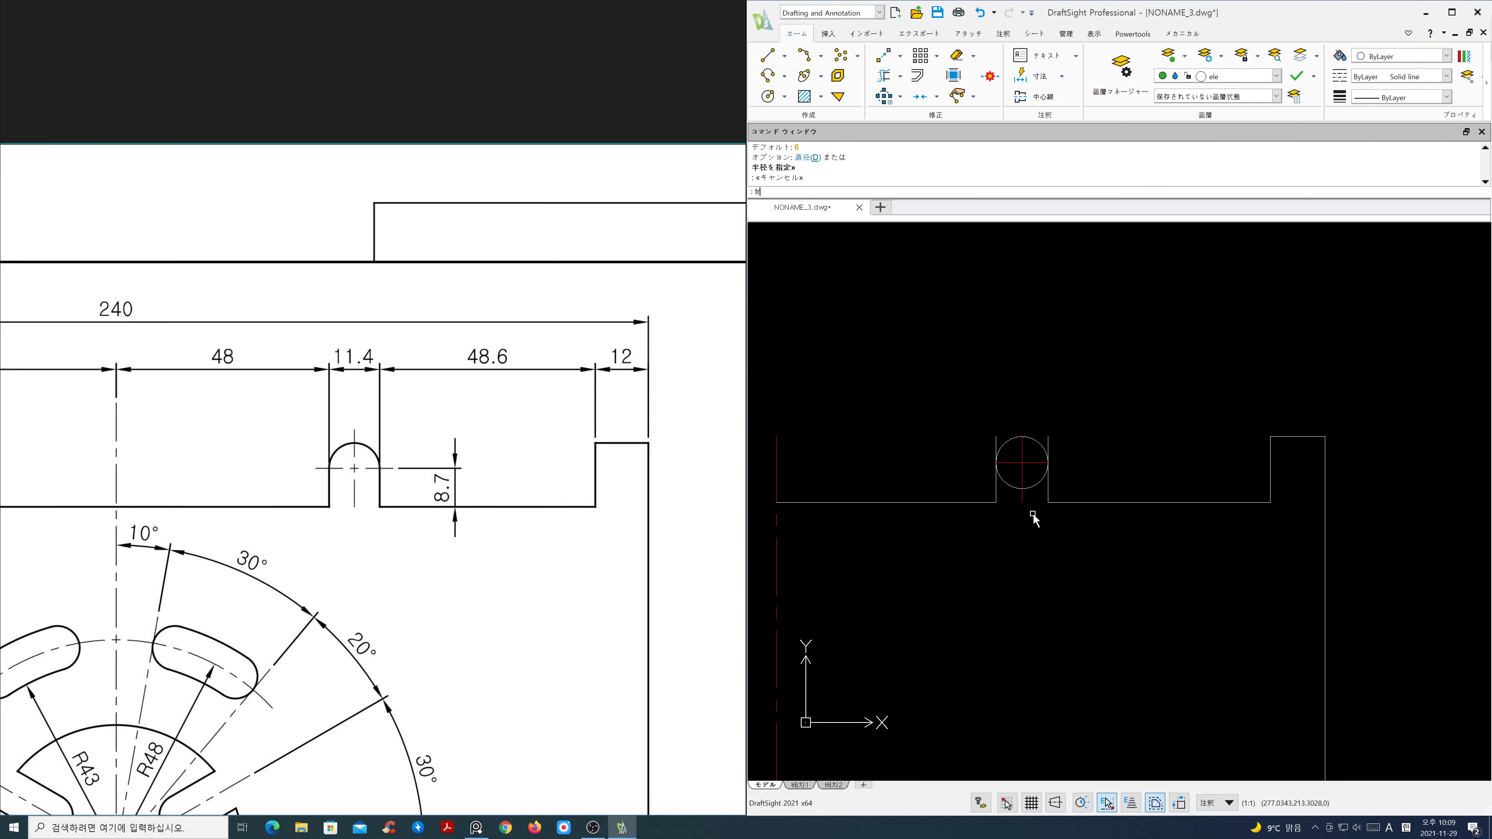
Step: Trim the tab's vertical centre line below the circle
key("Return")
key("Return")
left_click(1022, 502)
key("Return")
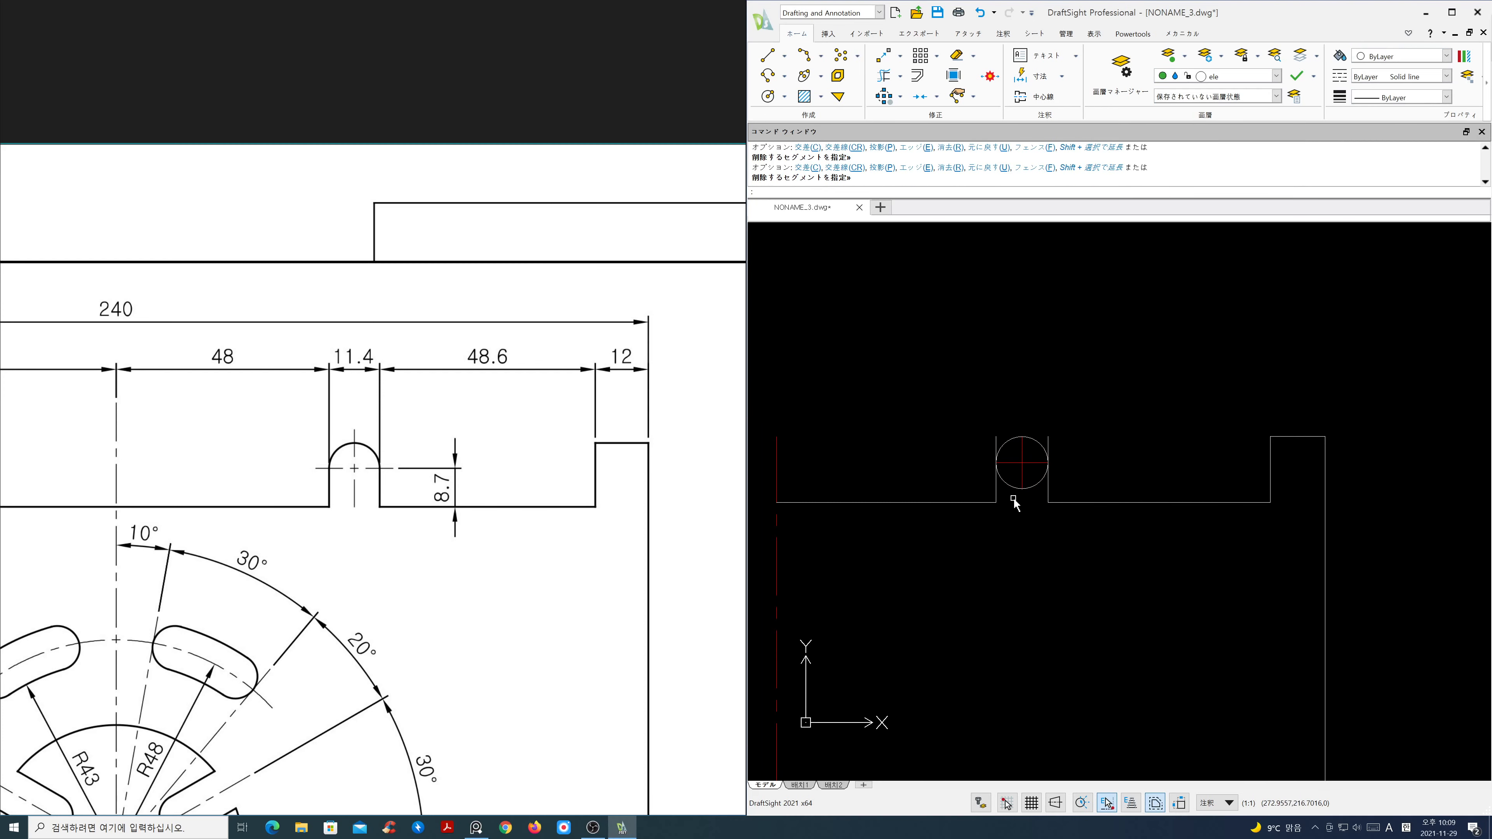
Step: Hide the cen layer and power-trim the circle's lower half and the tab's side lines above the arc ends
left_click(1223, 81)
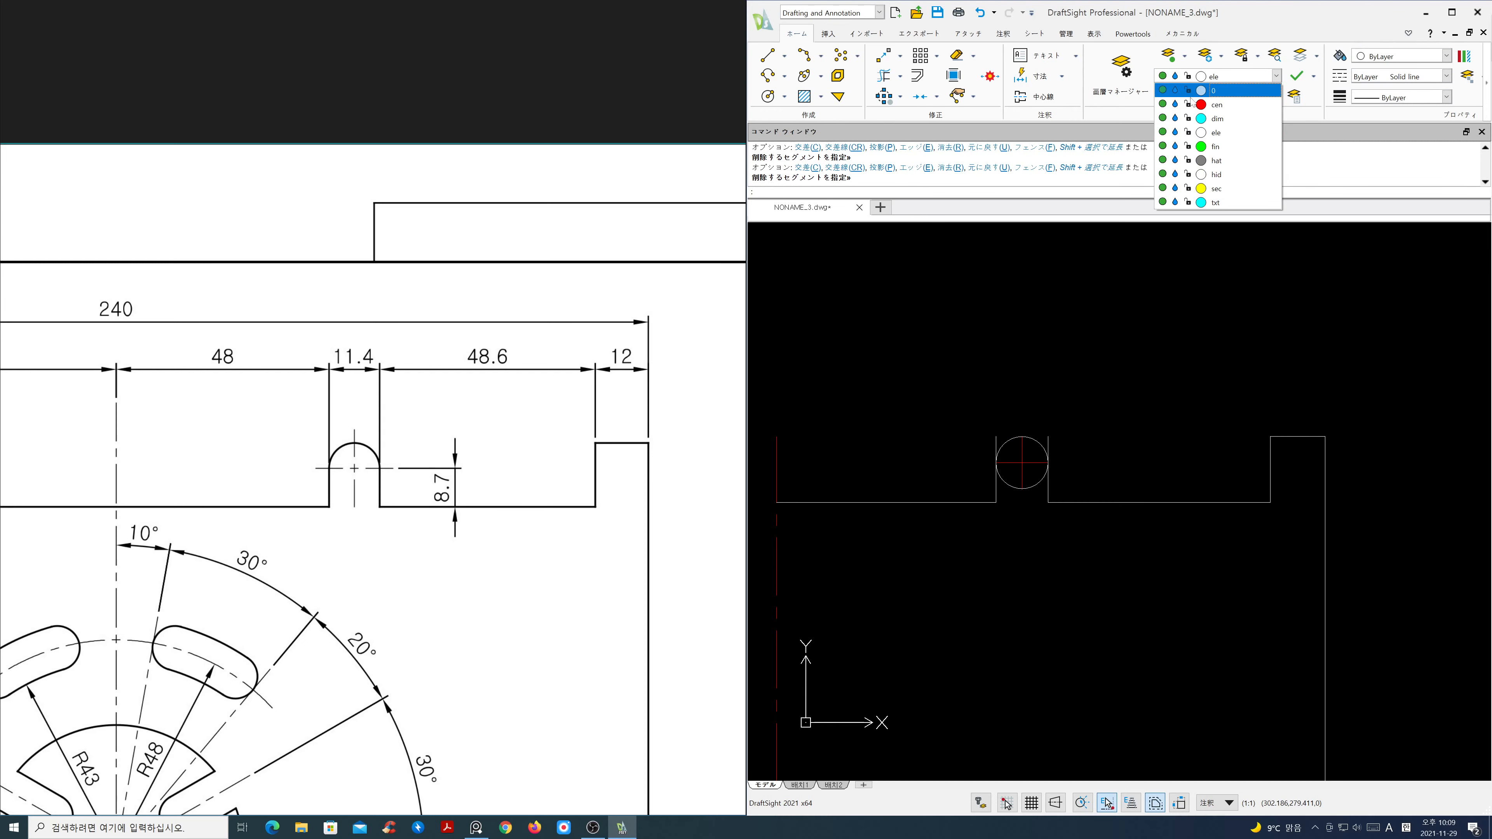
left_click(1163, 104)
left_click(1087, 104)
left_click(887, 98)
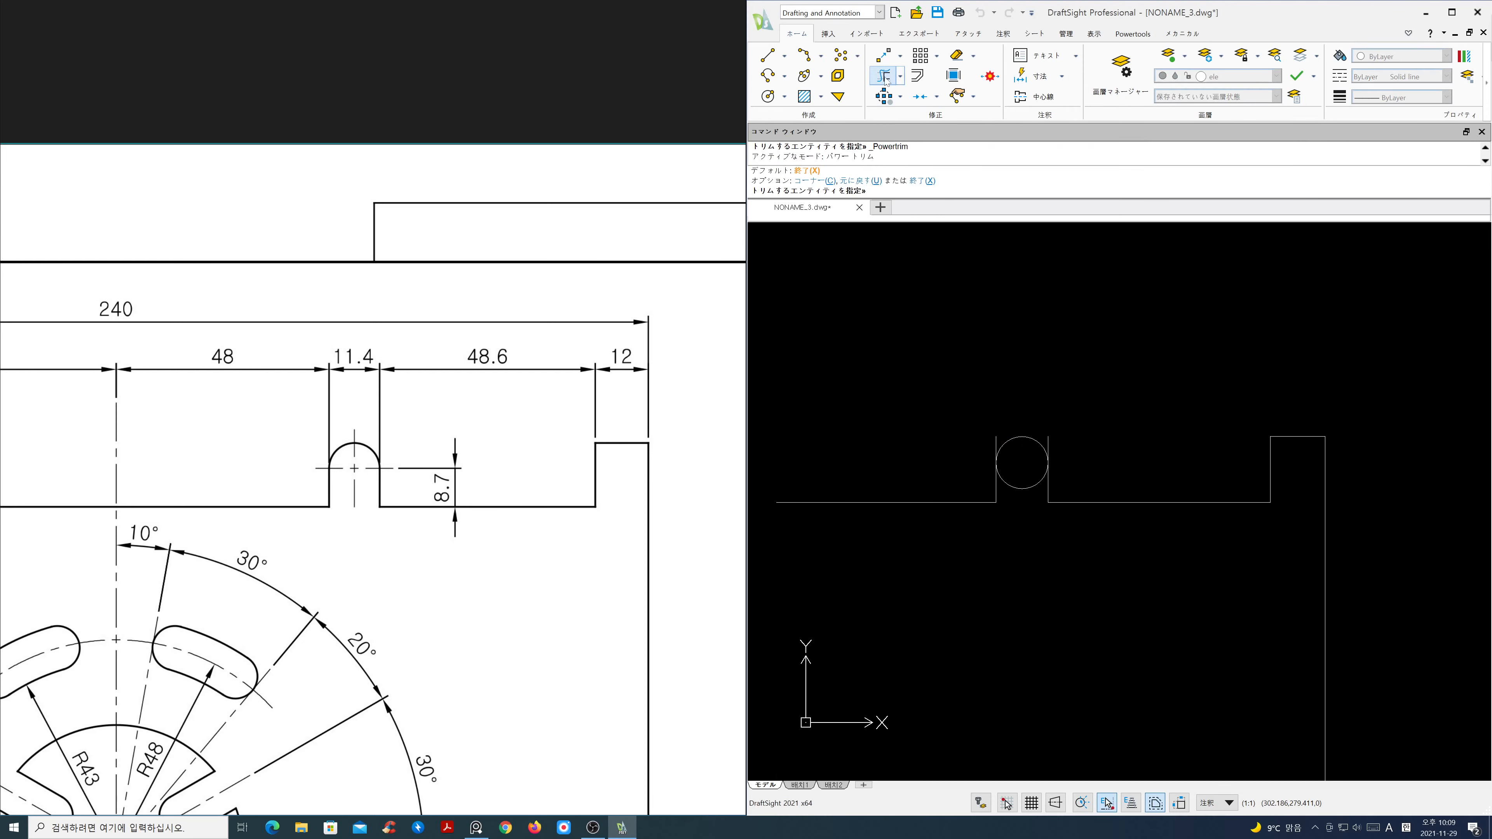
left_click_drag(994, 437, 1025, 523)
key("Return")
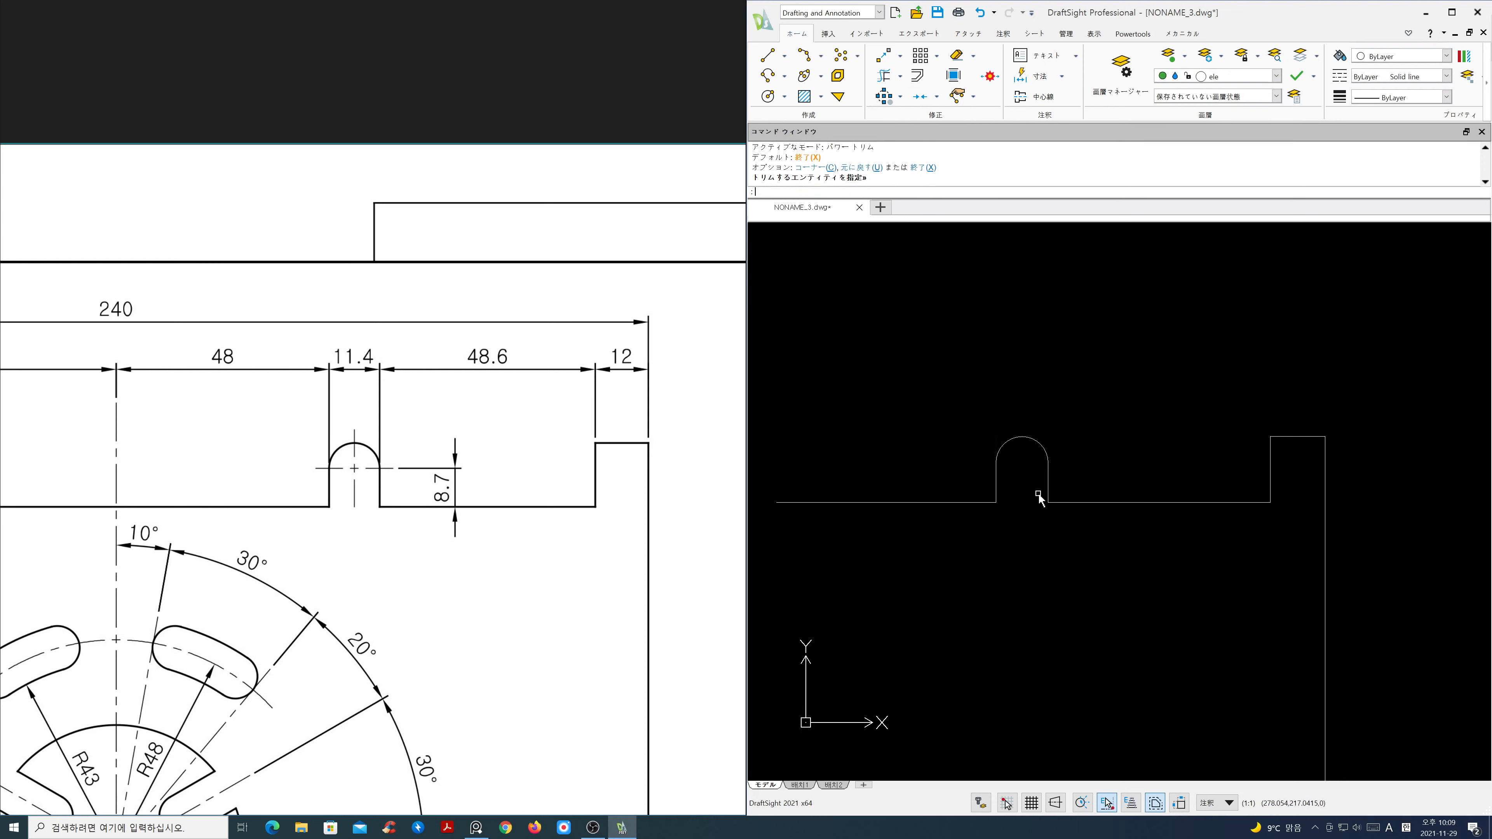
Step: Show the cen layer again
left_click(1274, 78)
left_click(1175, 107)
left_click(1084, 368)
Step: Mirror the plate's right-half outline, hole, notches and their centre marks about the vertical centre line, keeping the originals
scroll(440, 568, "down", 5)
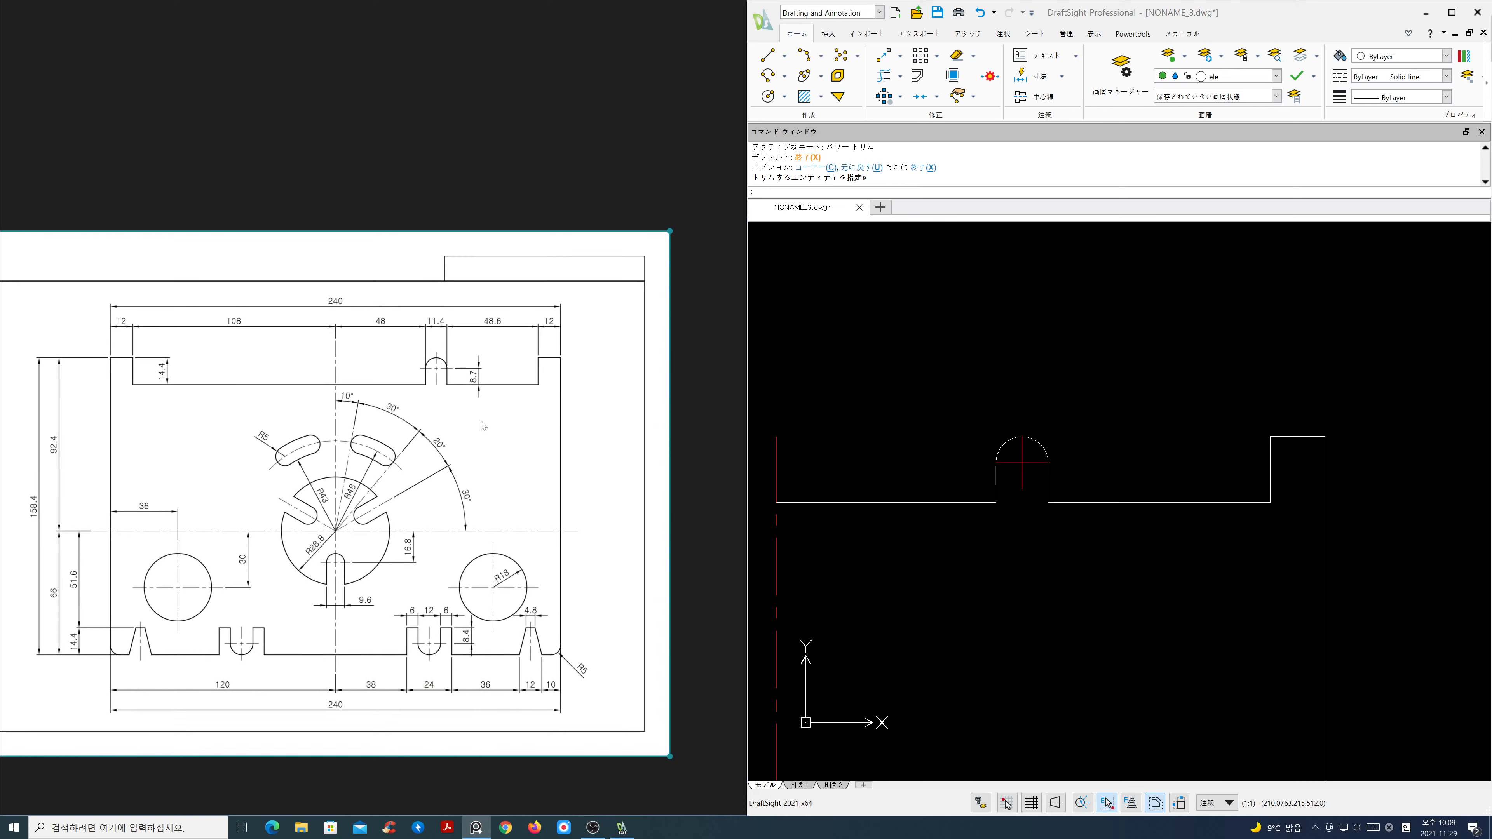
scroll(1089, 587, "down", 2)
middle_click_drag(1089, 587, 1178, 383)
key("Escape")
key("Escape")
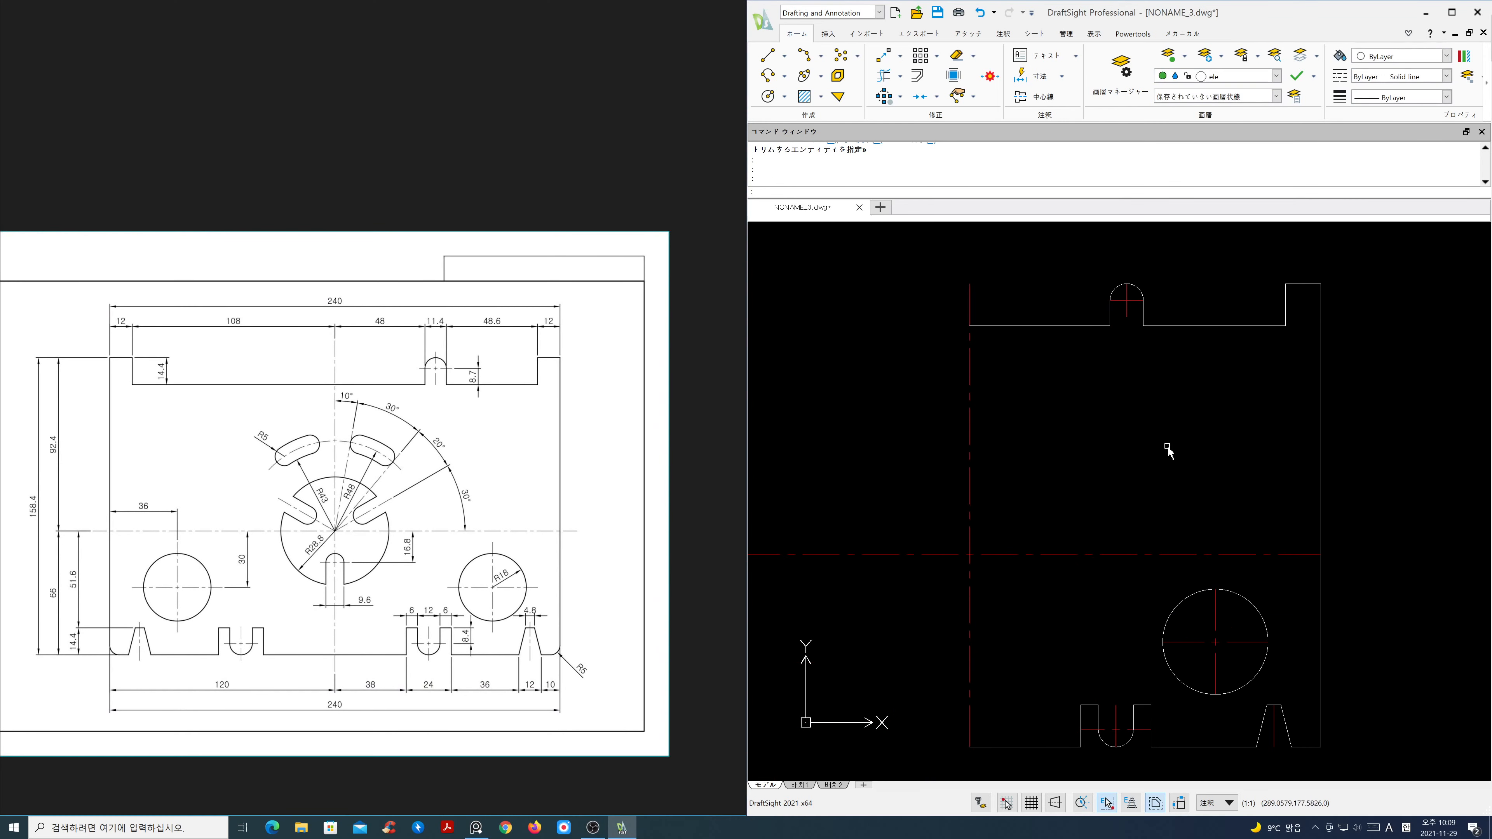
scroll(1169, 485, "down", 2)
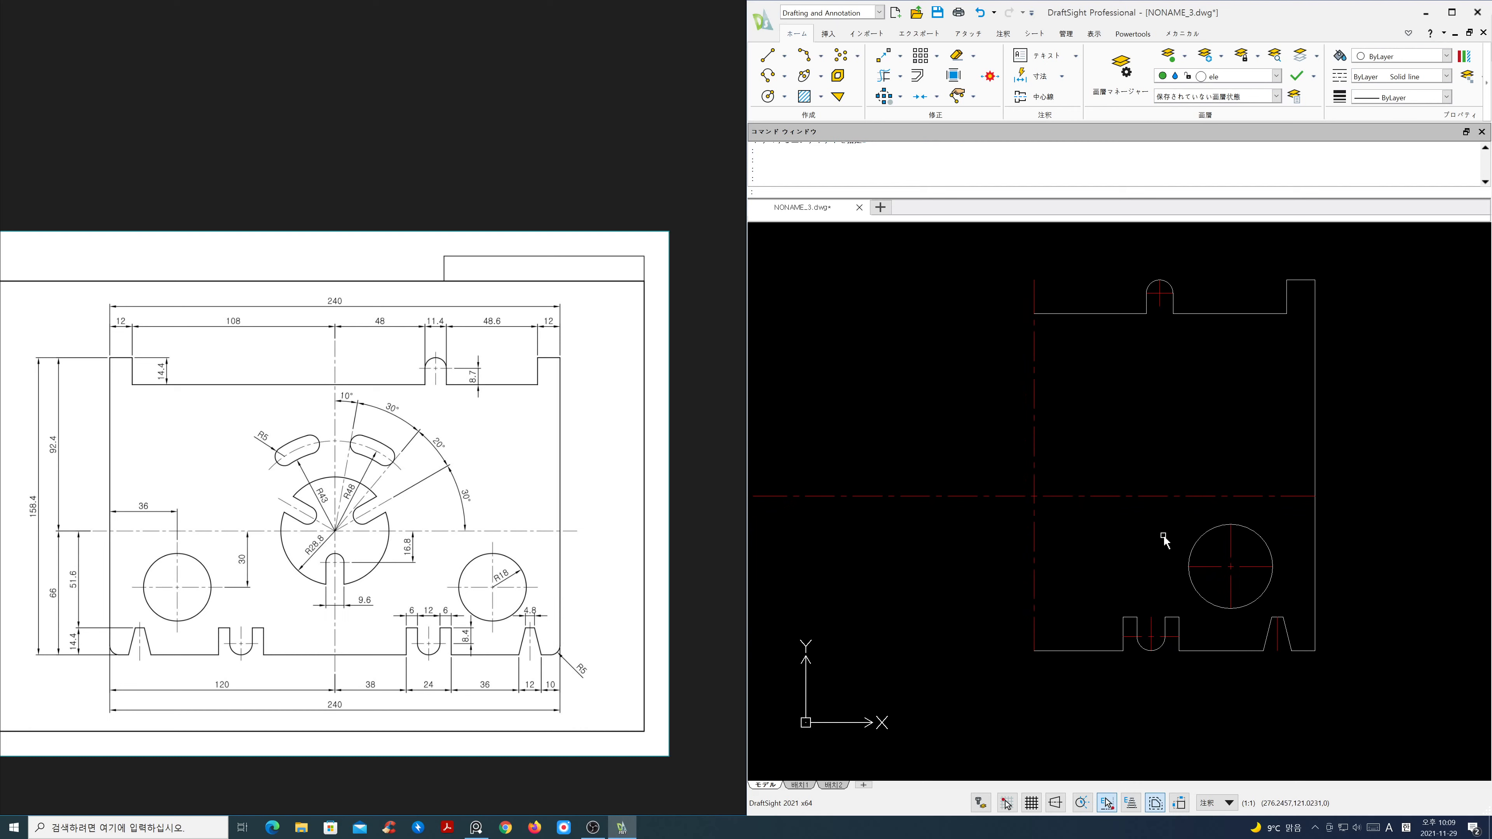
type("mi")
key("Return")
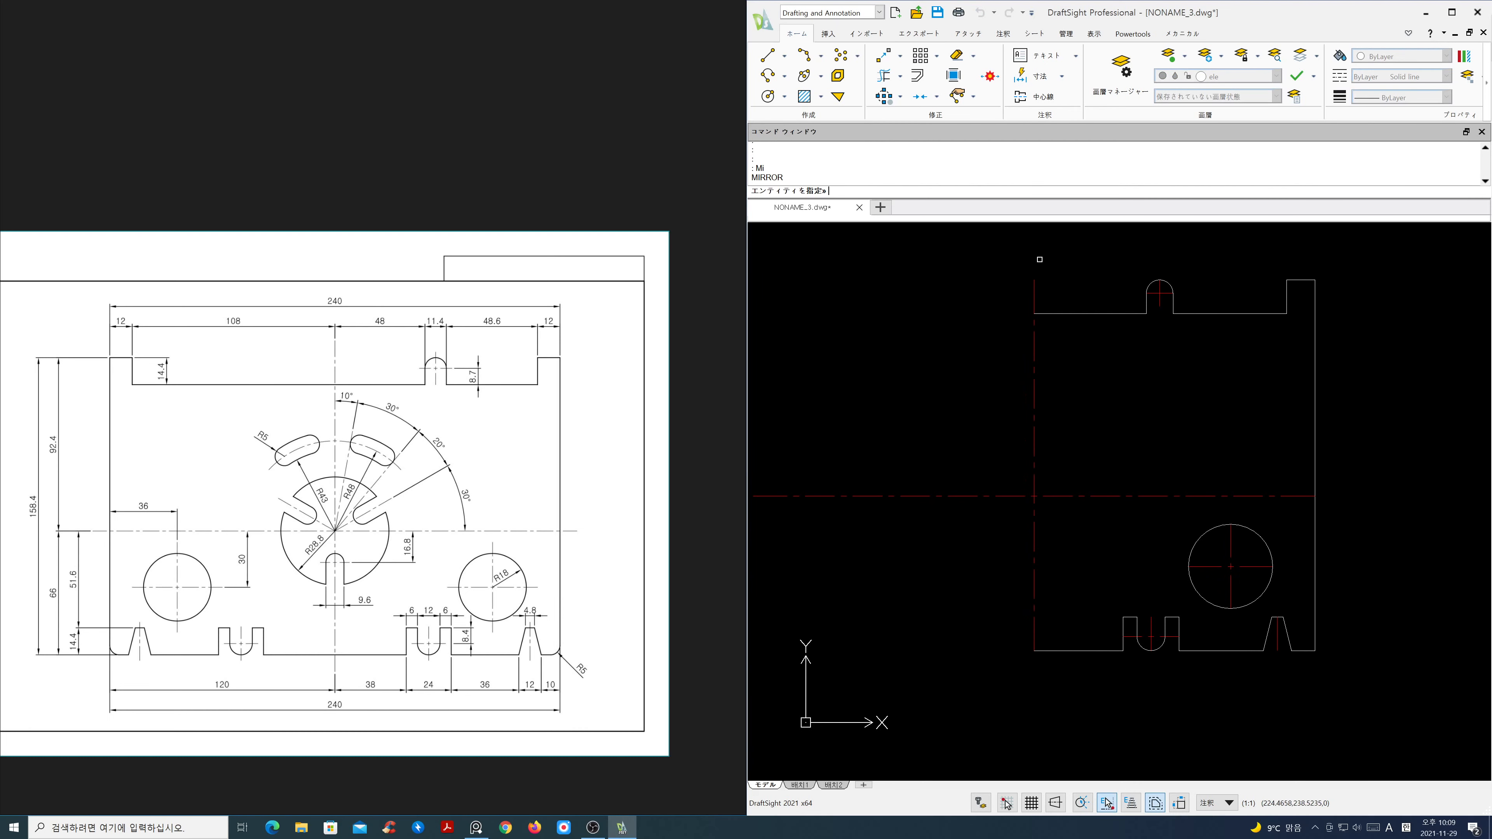
left_click_drag(998, 247, 1345, 371)
left_click_drag(882, 413, 1377, 724)
left_click(1314, 558)
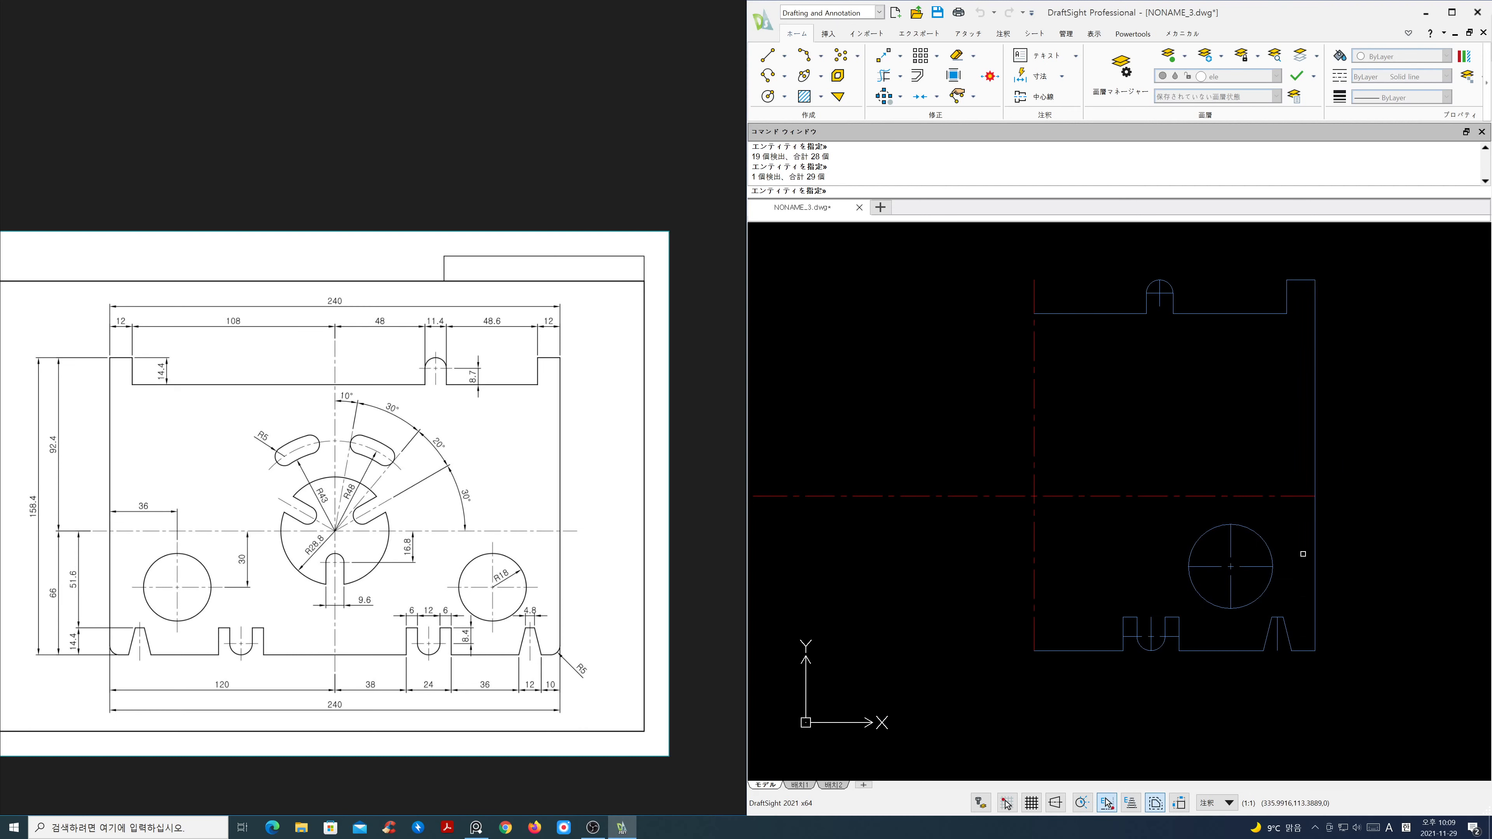
key("Return")
left_click(1033, 650)
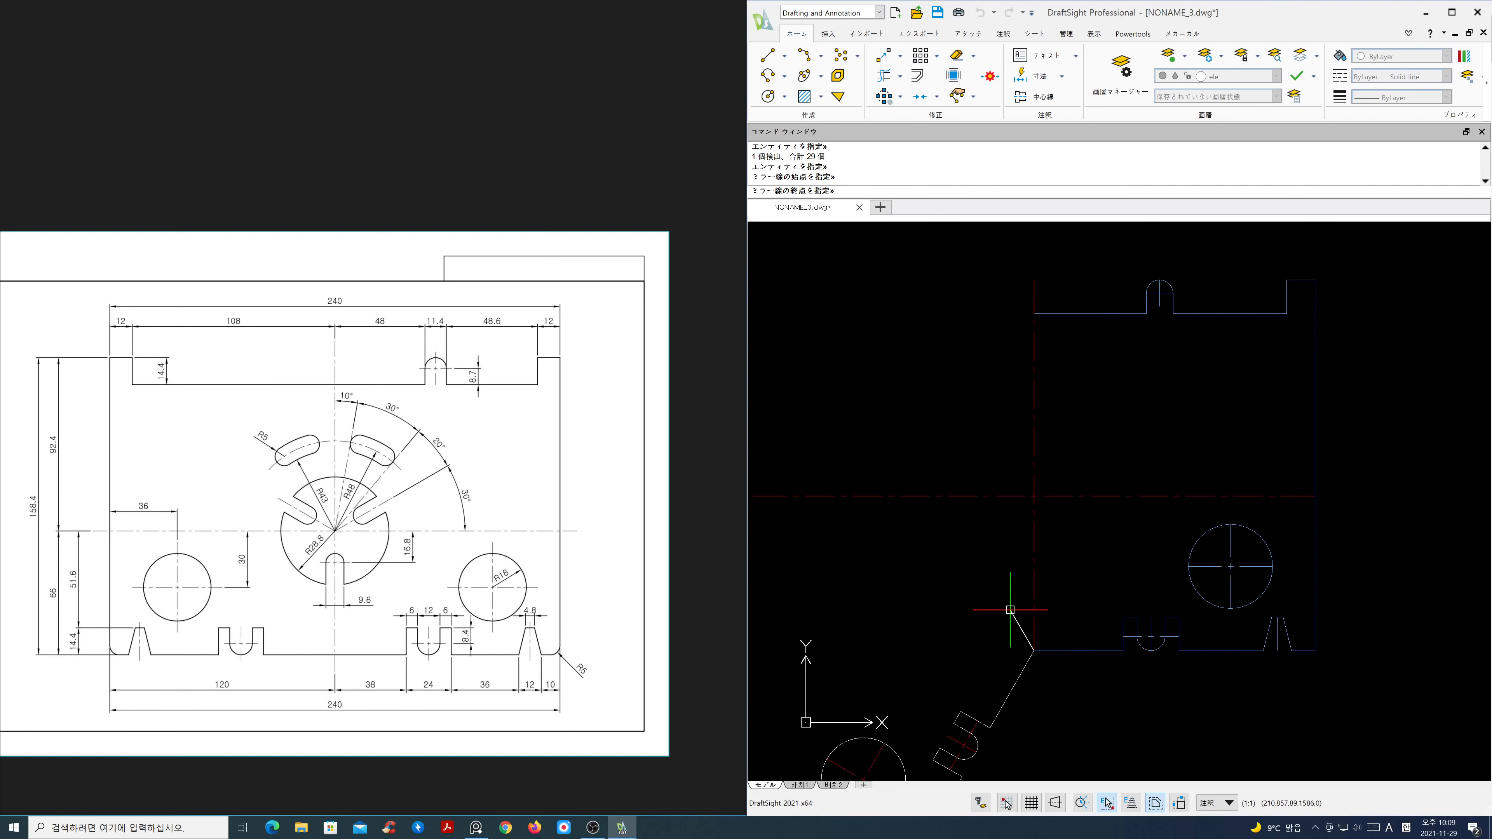
key("F8")
left_click(1013, 558)
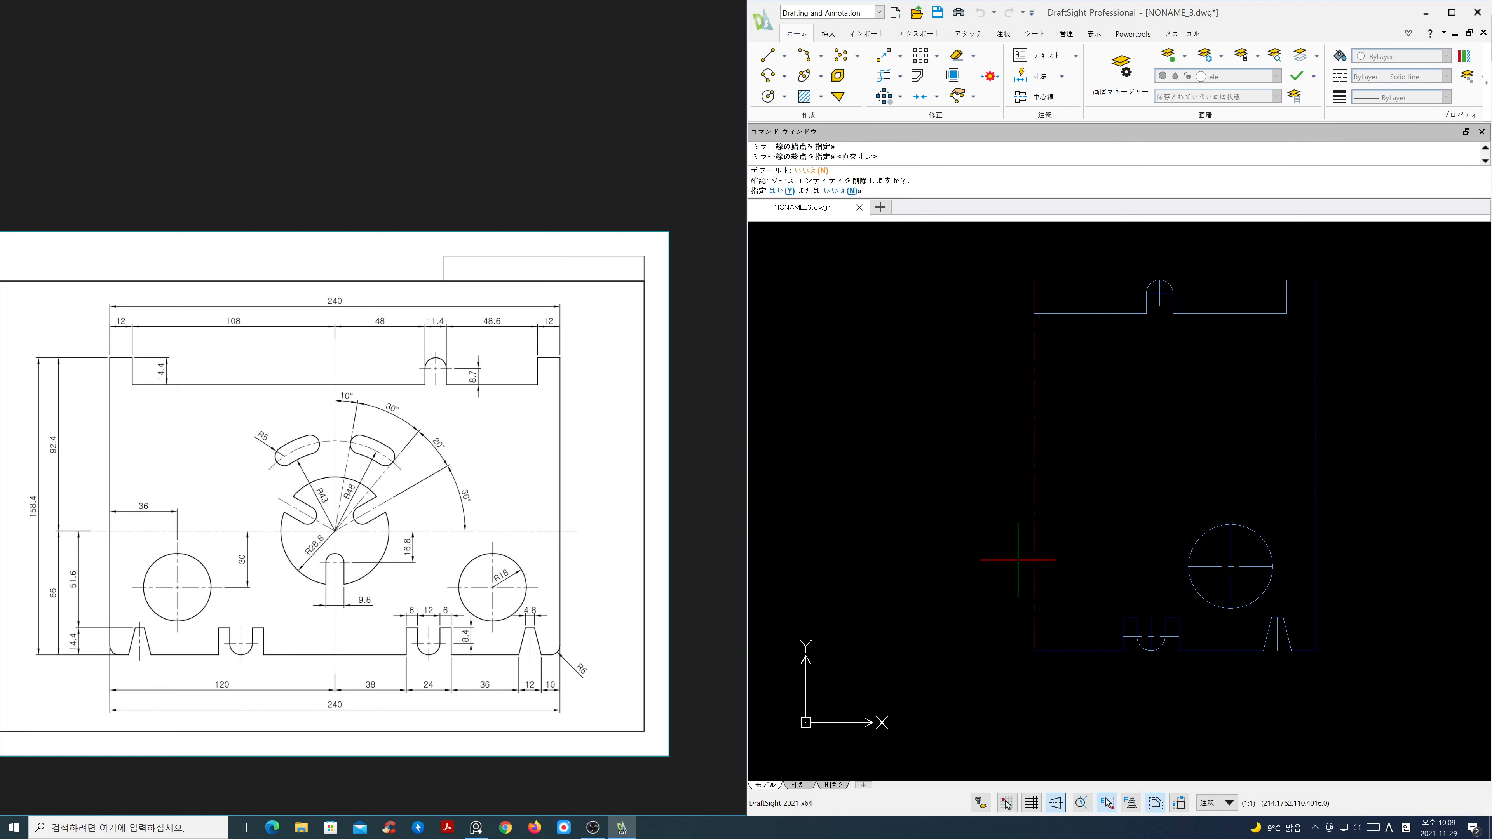
key("Return")
Step: Delete the recessed upper edge and lower edge segments between the vertical centre line and the nearest right-side features
scroll(1073, 605, "down", 2)
middle_click_drag(1075, 609, 1143, 605)
type("e")
key("Return")
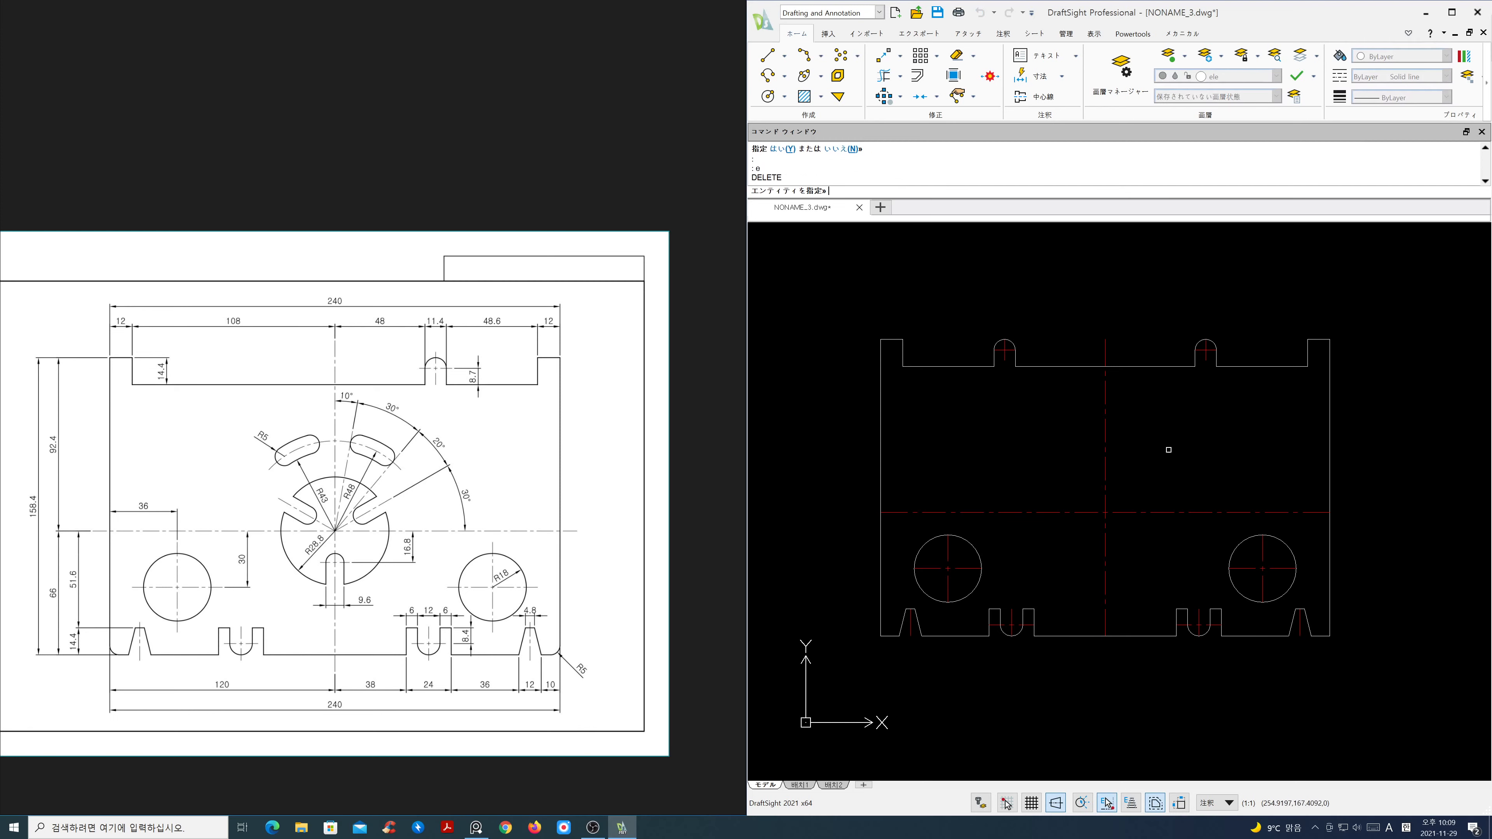
left_click(1151, 366)
left_click(1140, 636)
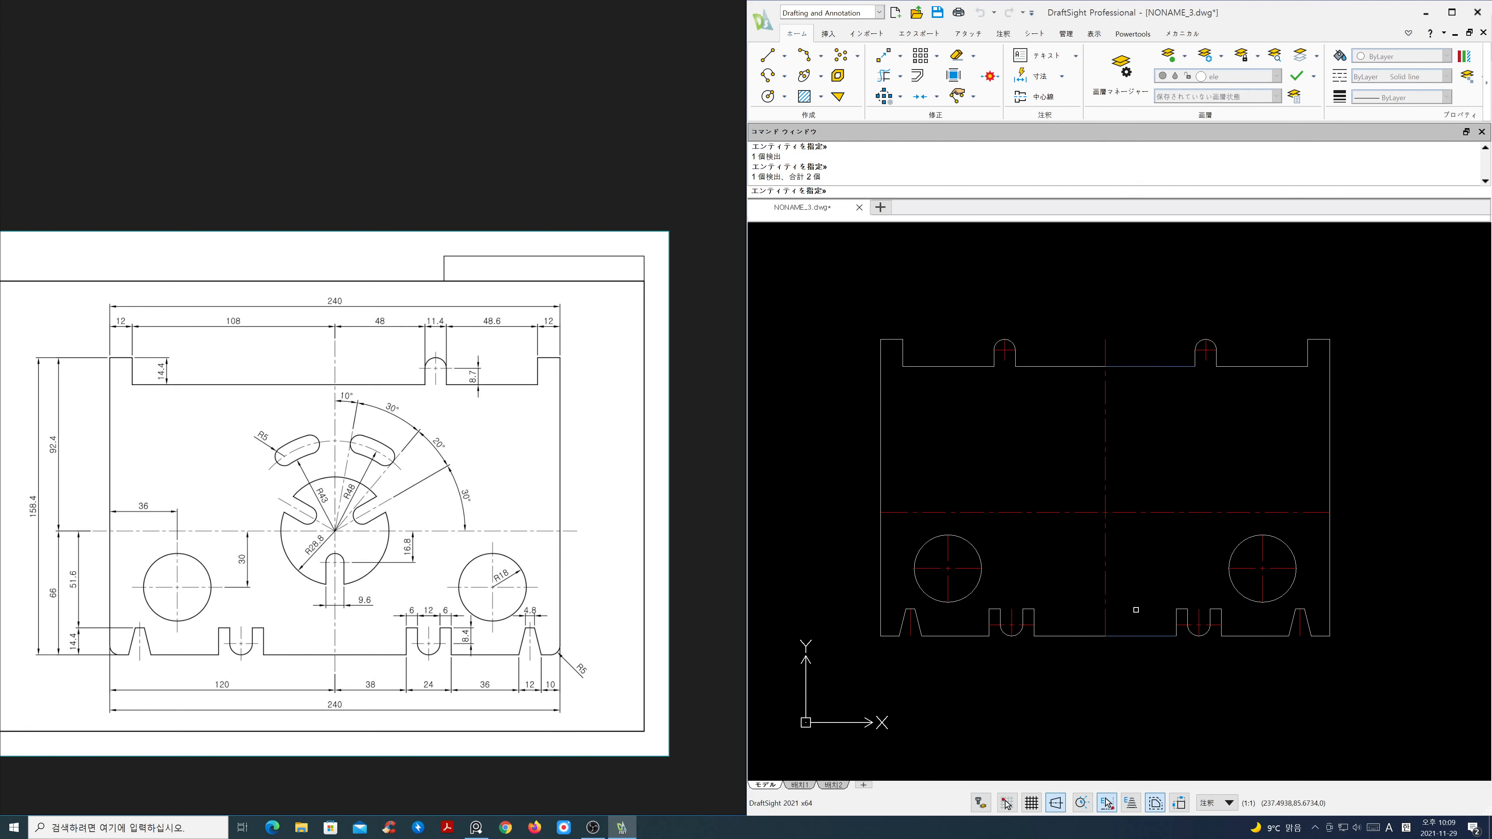
key("Return")
Step: Stretch the remaining upper edge segment from the centre line to the right tab's left side
left_click(1082, 375)
left_click(1097, 367)
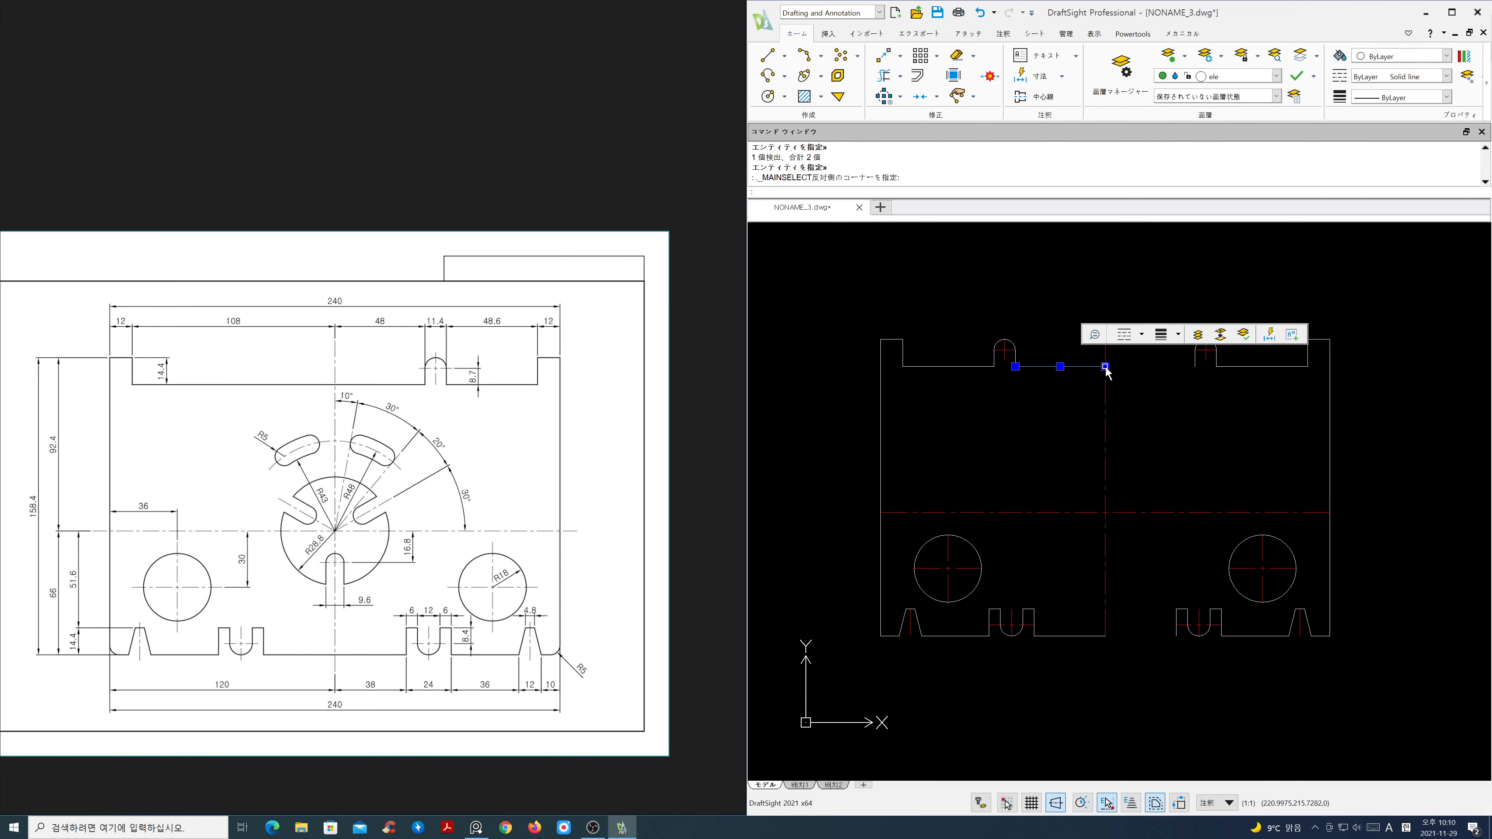
left_click(1105, 366)
left_click(1195, 366)
key("Escape")
Step: Stretch the lower edge's middle segment from the centre line to the right U-notch block's left side
left_click(1076, 661)
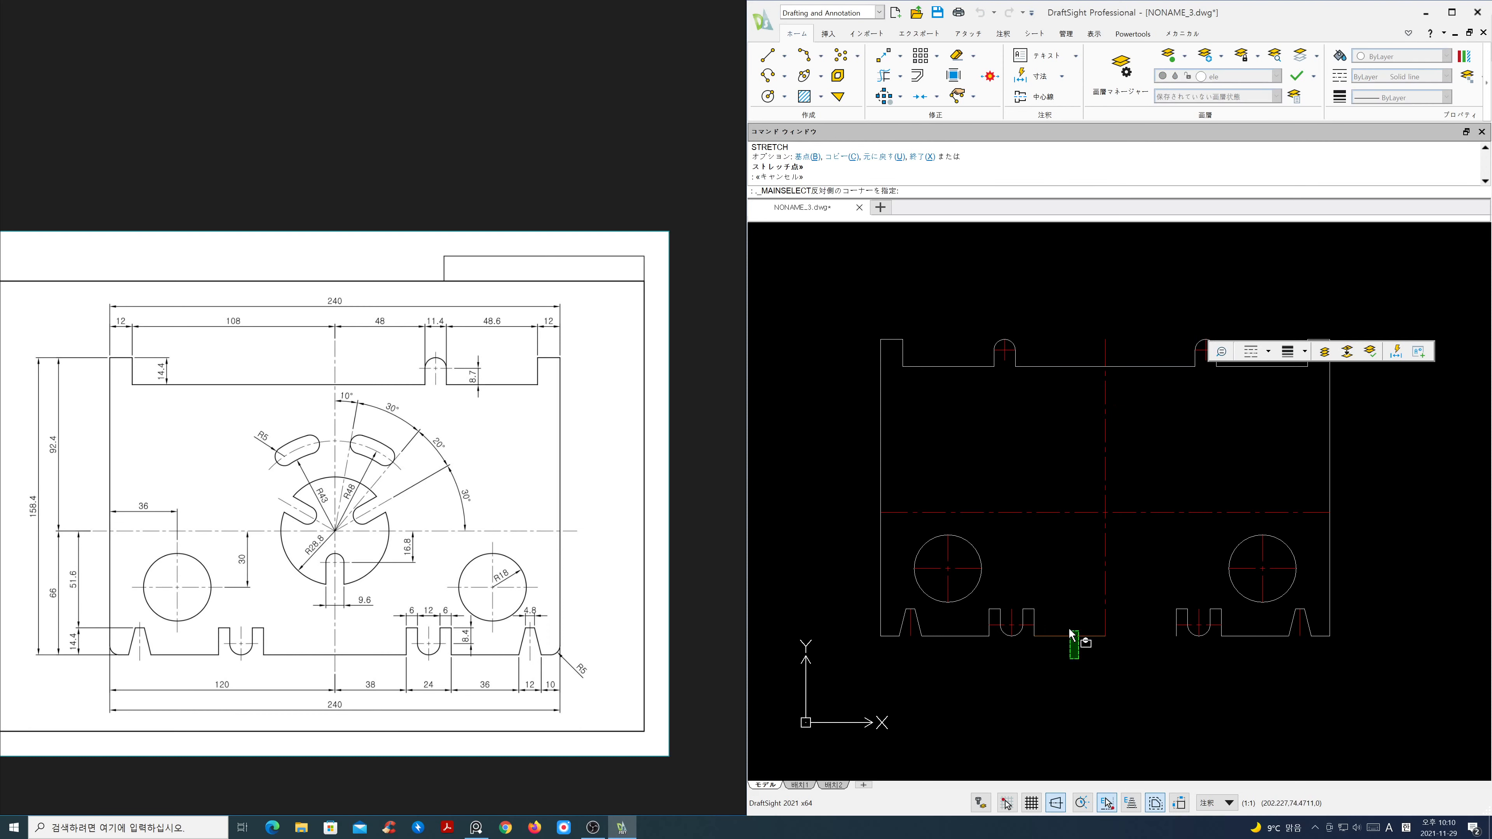
left_click(1073, 618)
left_click(1105, 636)
left_click(1176, 636)
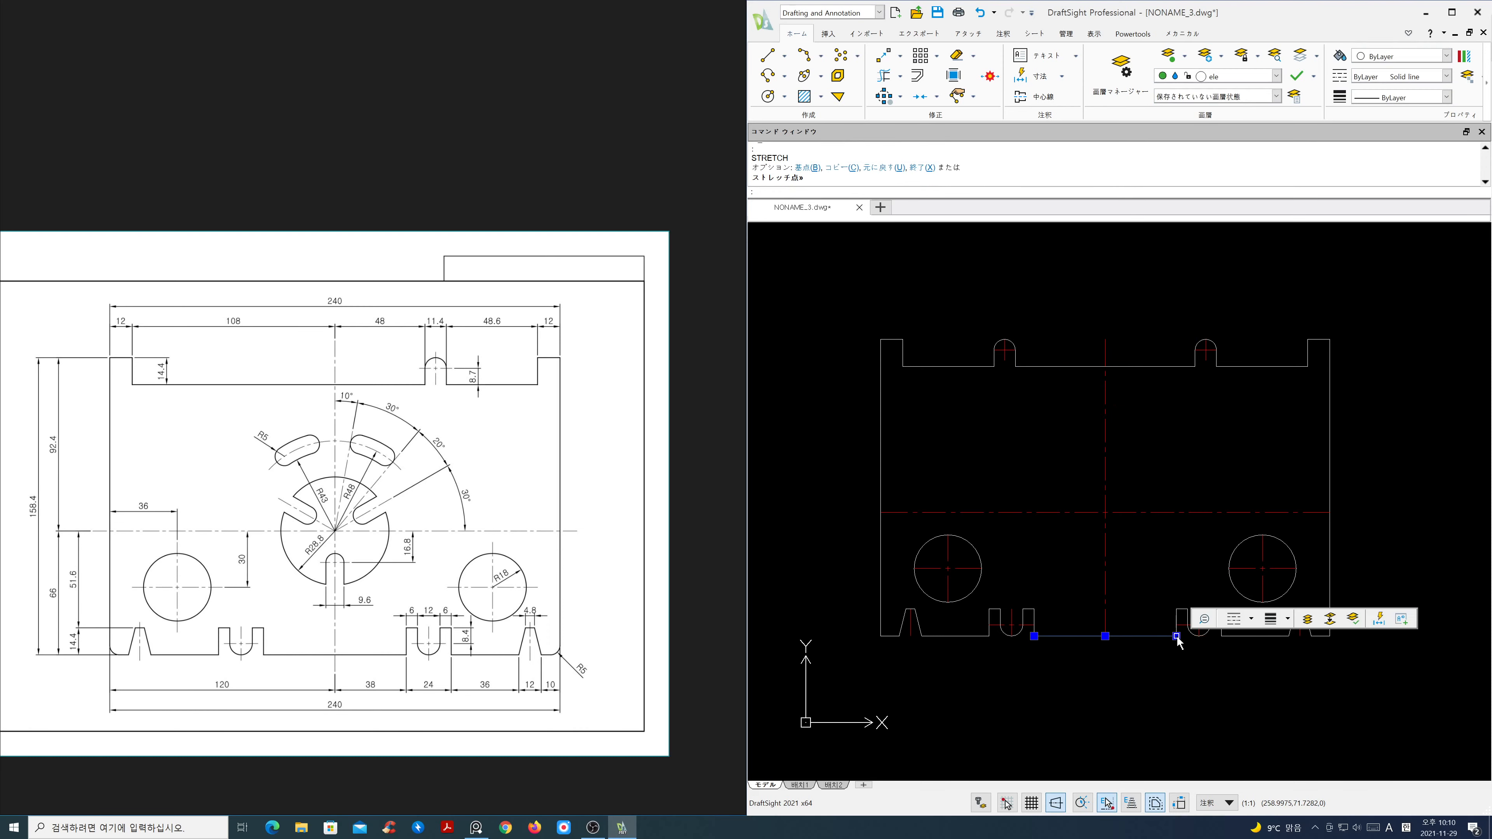
key("Escape")
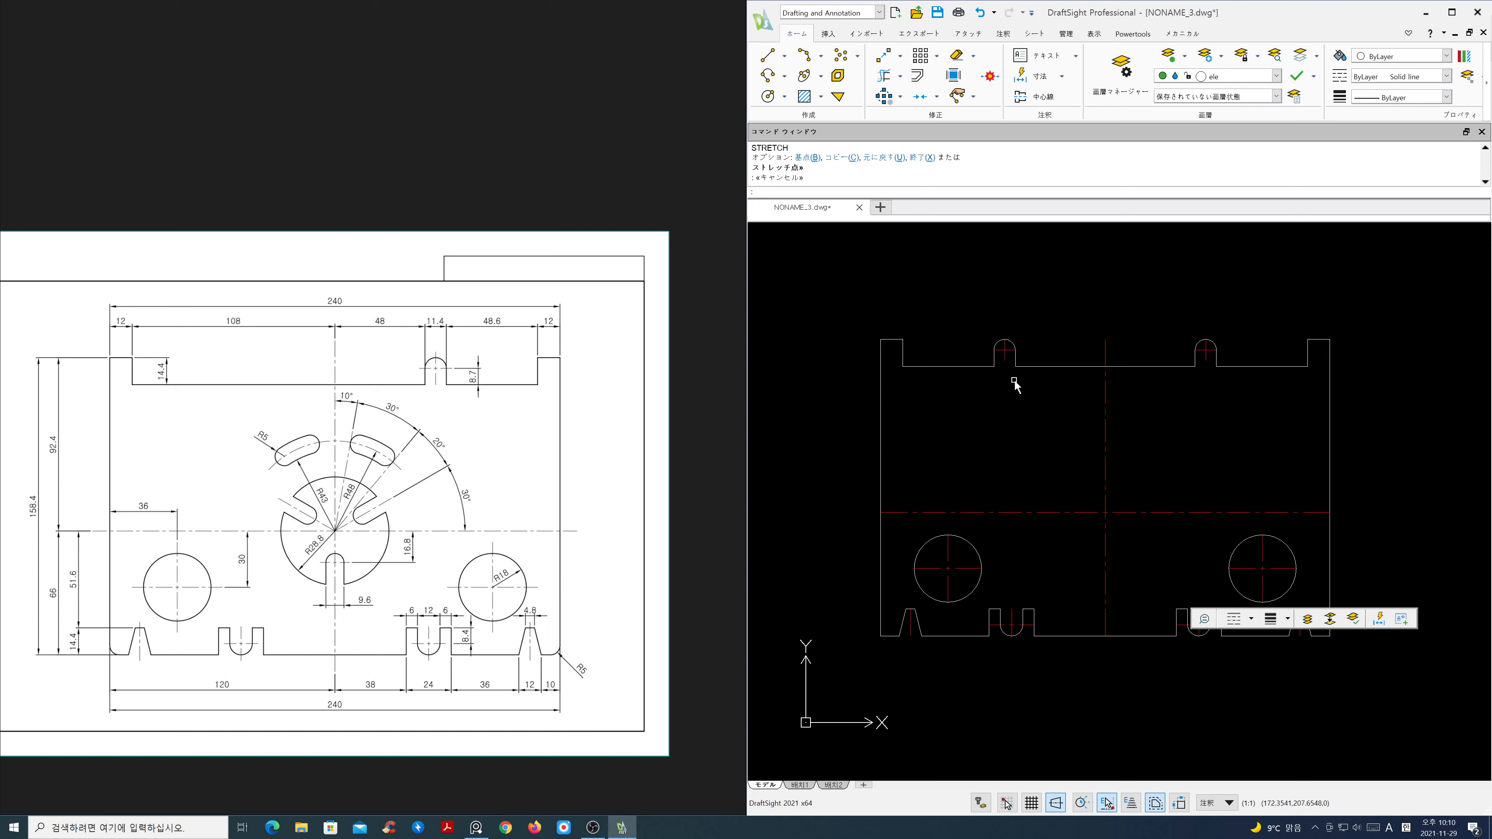
Step: Delete the mirrored round-topped tab on the upper edge's left half, including its centre lines
key("Delete")
left_click(976, 310)
left_click(1032, 389)
key("Return")
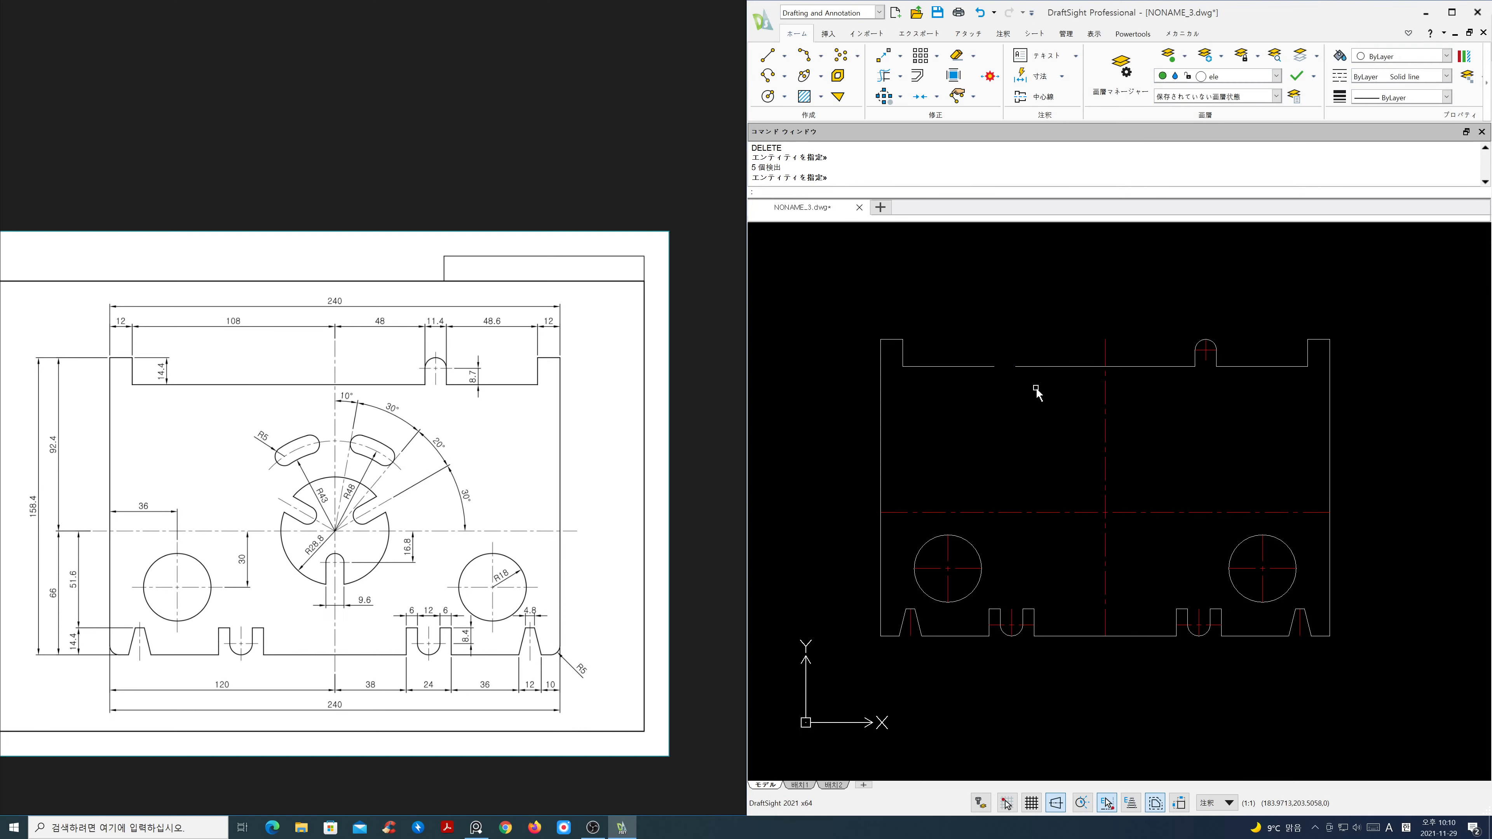
Step: Delete the upper edge's left segment and stretch the middle one to the upper-left corner step
left_click(995, 370)
left_click(961, 348)
key("Delete")
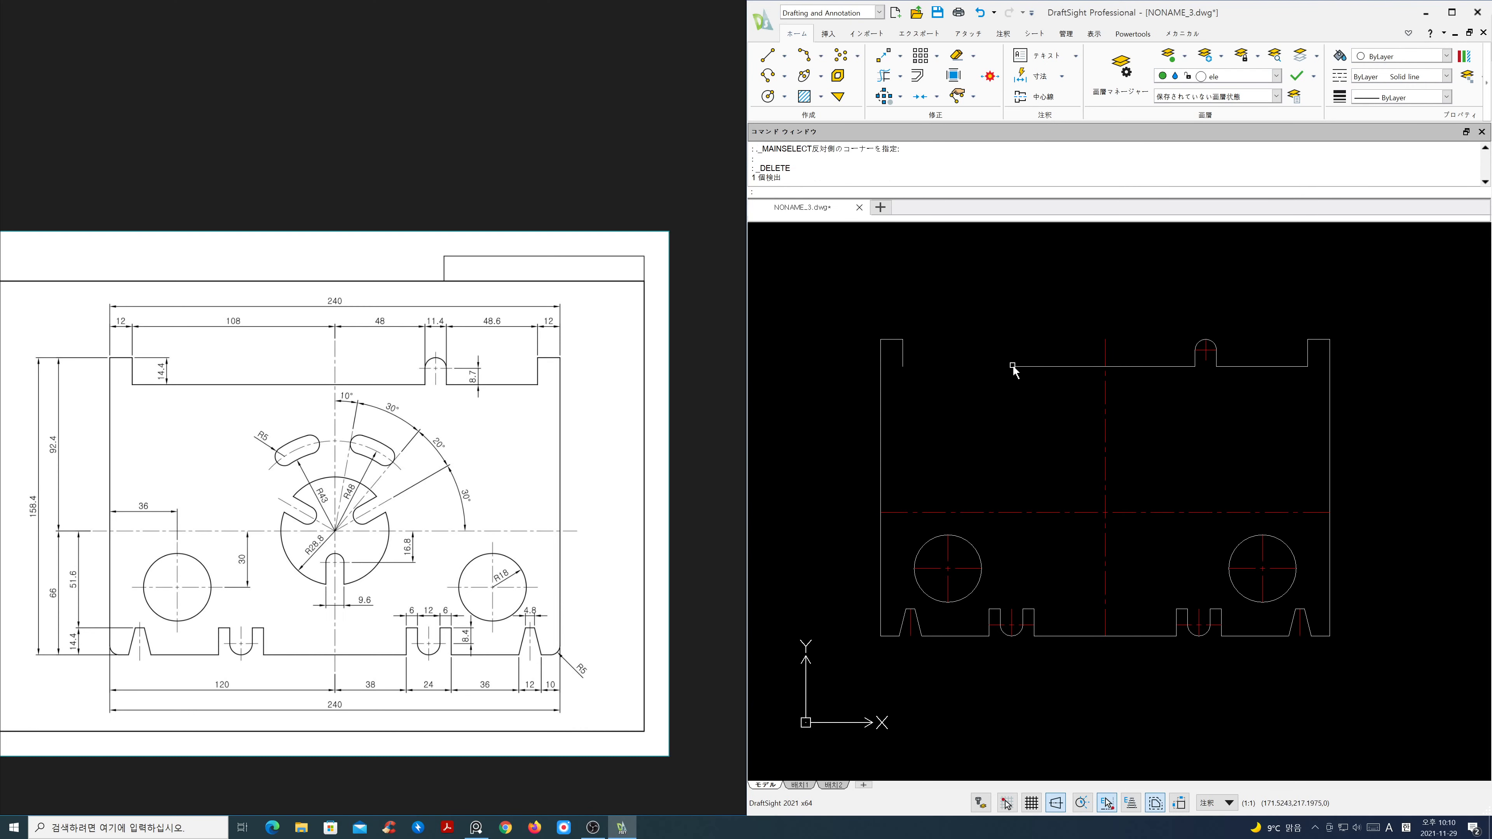
left_click(1019, 367)
left_click(1016, 366)
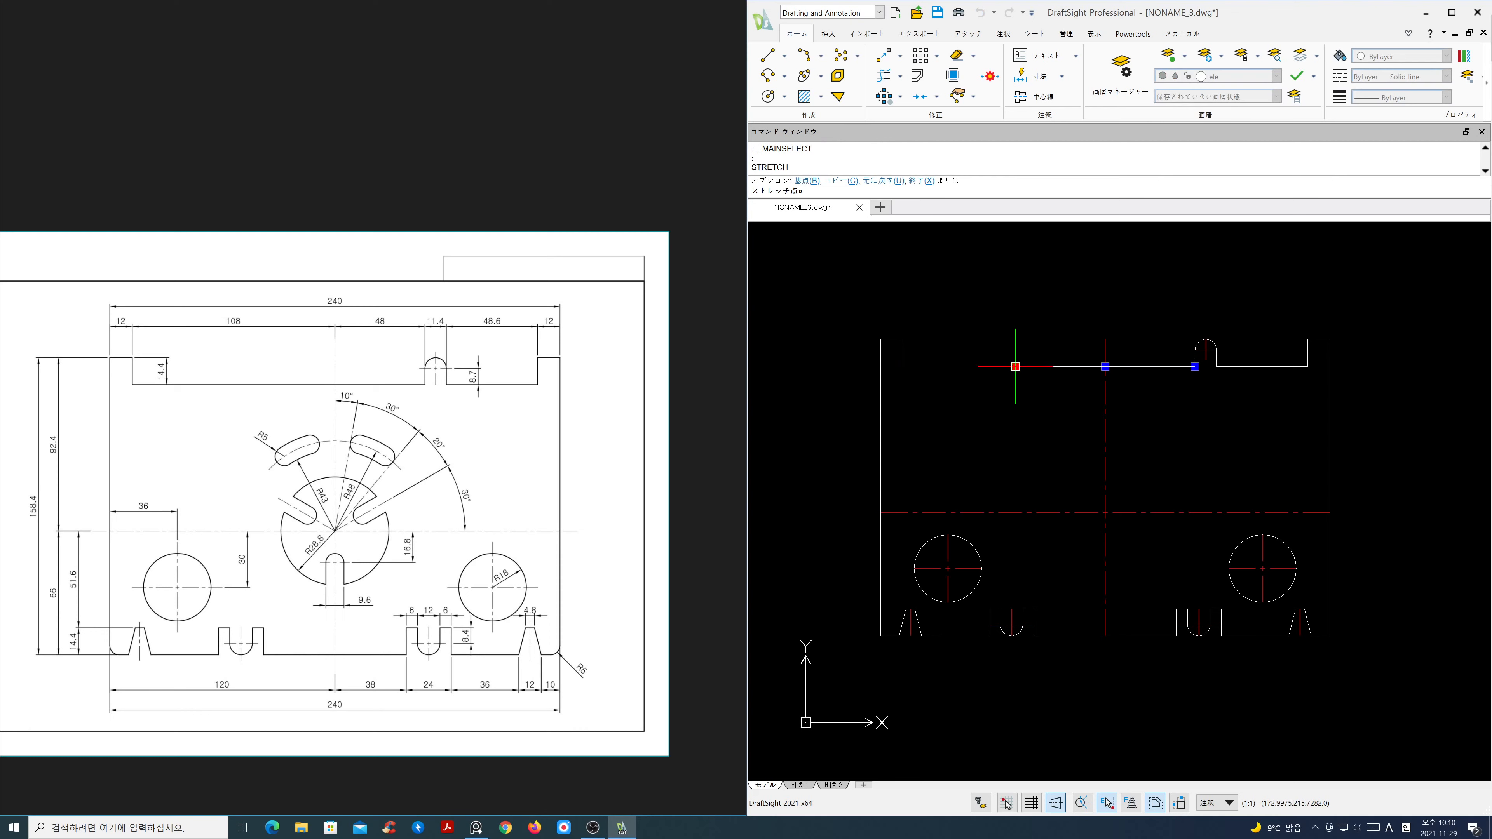
left_click(903, 366)
key("Escape")
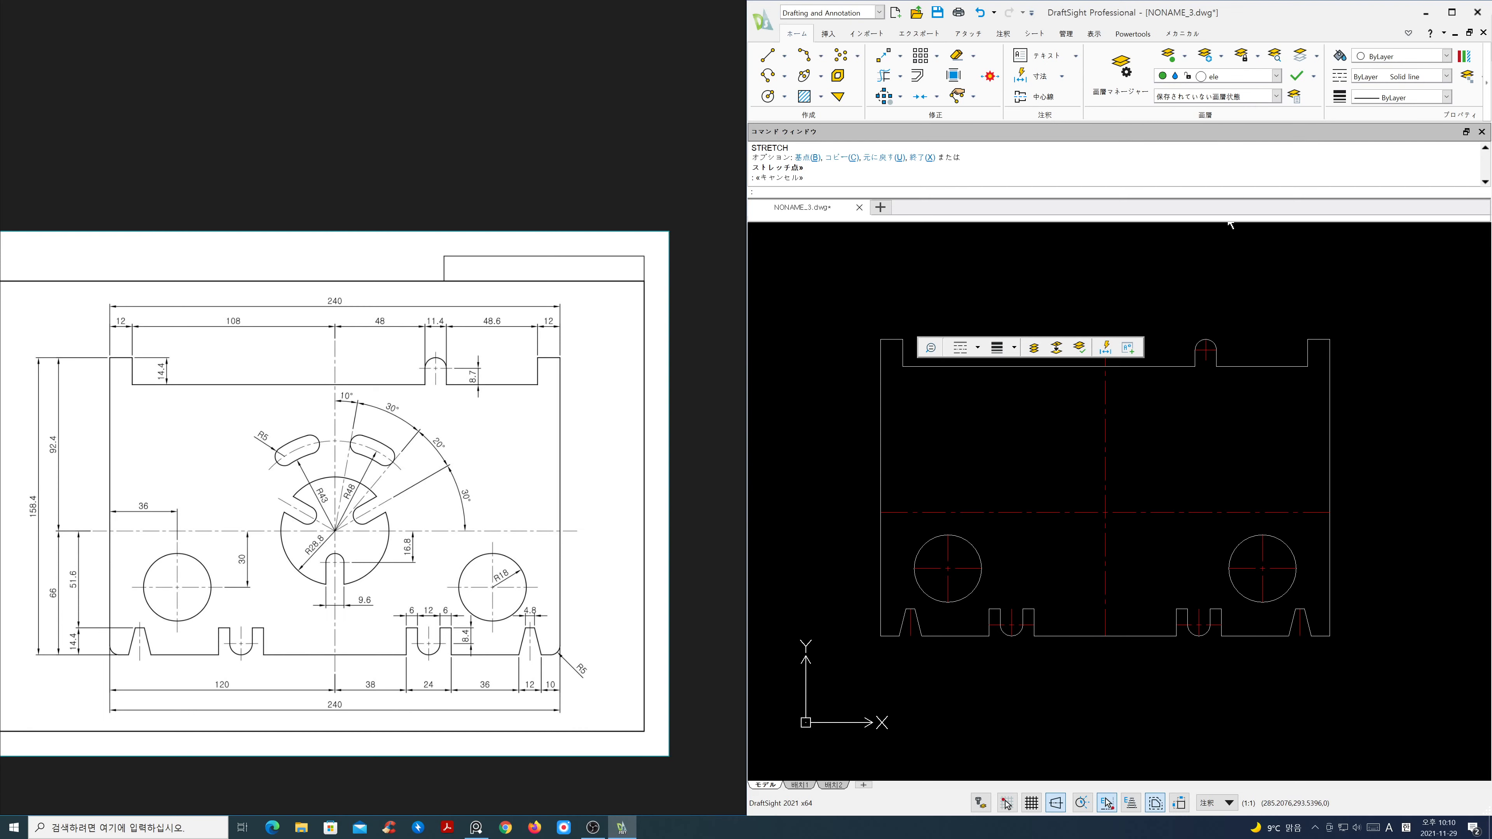
Step: Make cen the current layer
left_click(1274, 76)
left_click(1272, 107)
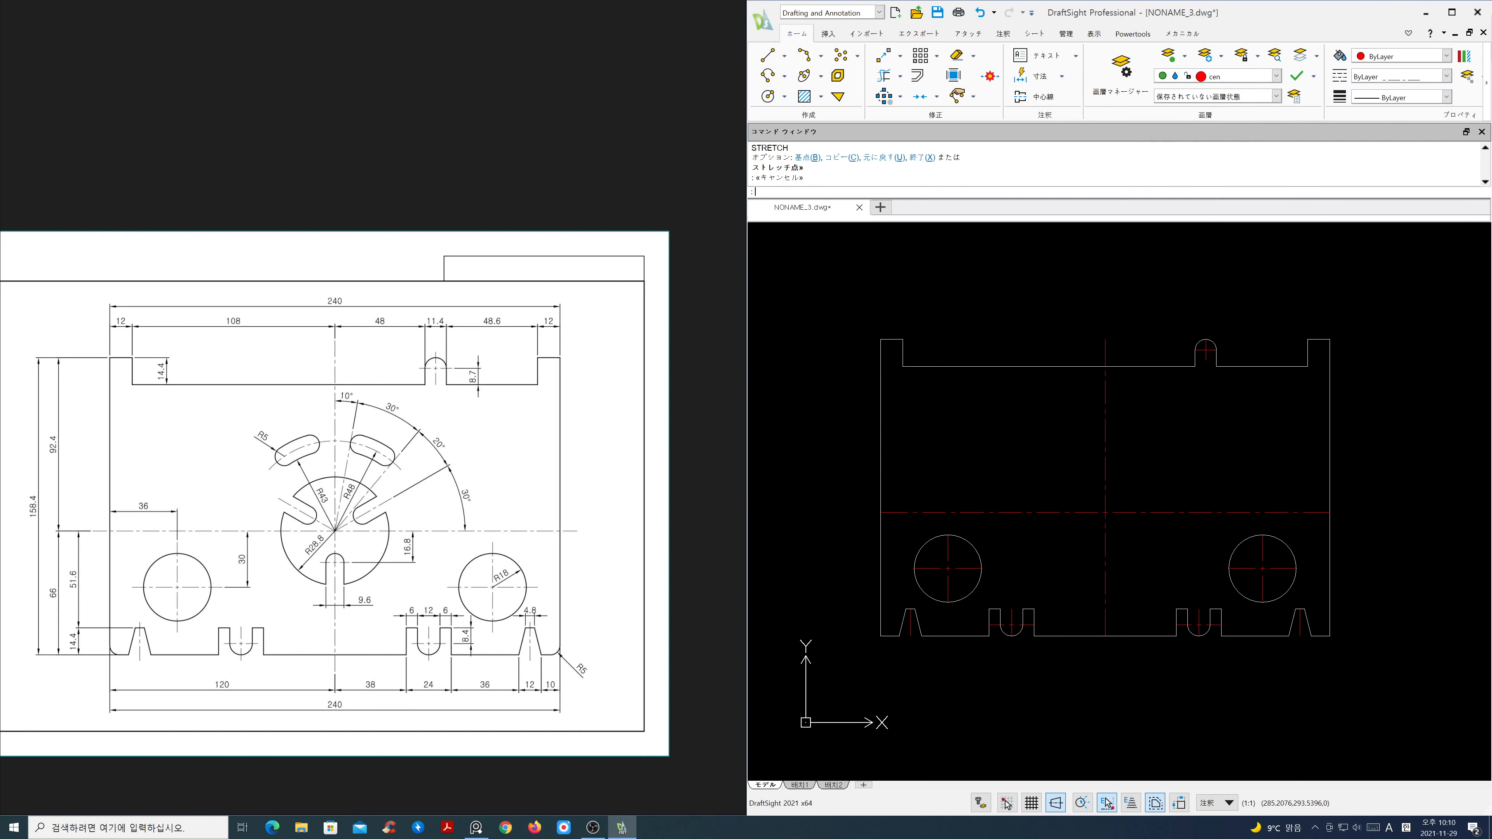
key("Escape")
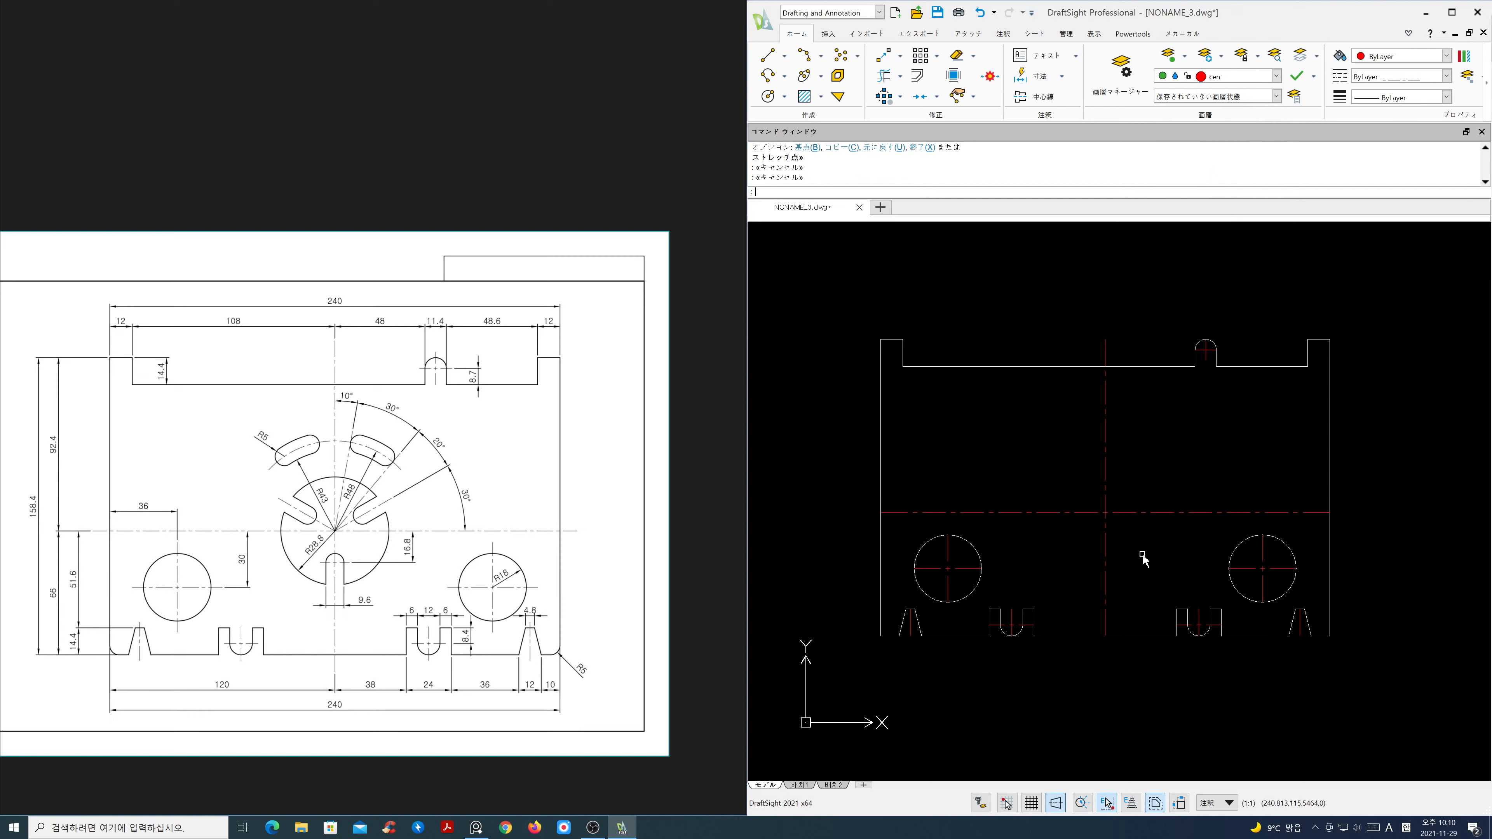
Step: Rotate a copy of the horizontal centre line by 30° about its crossing with the vertical centre line
type("ro")
key("Return")
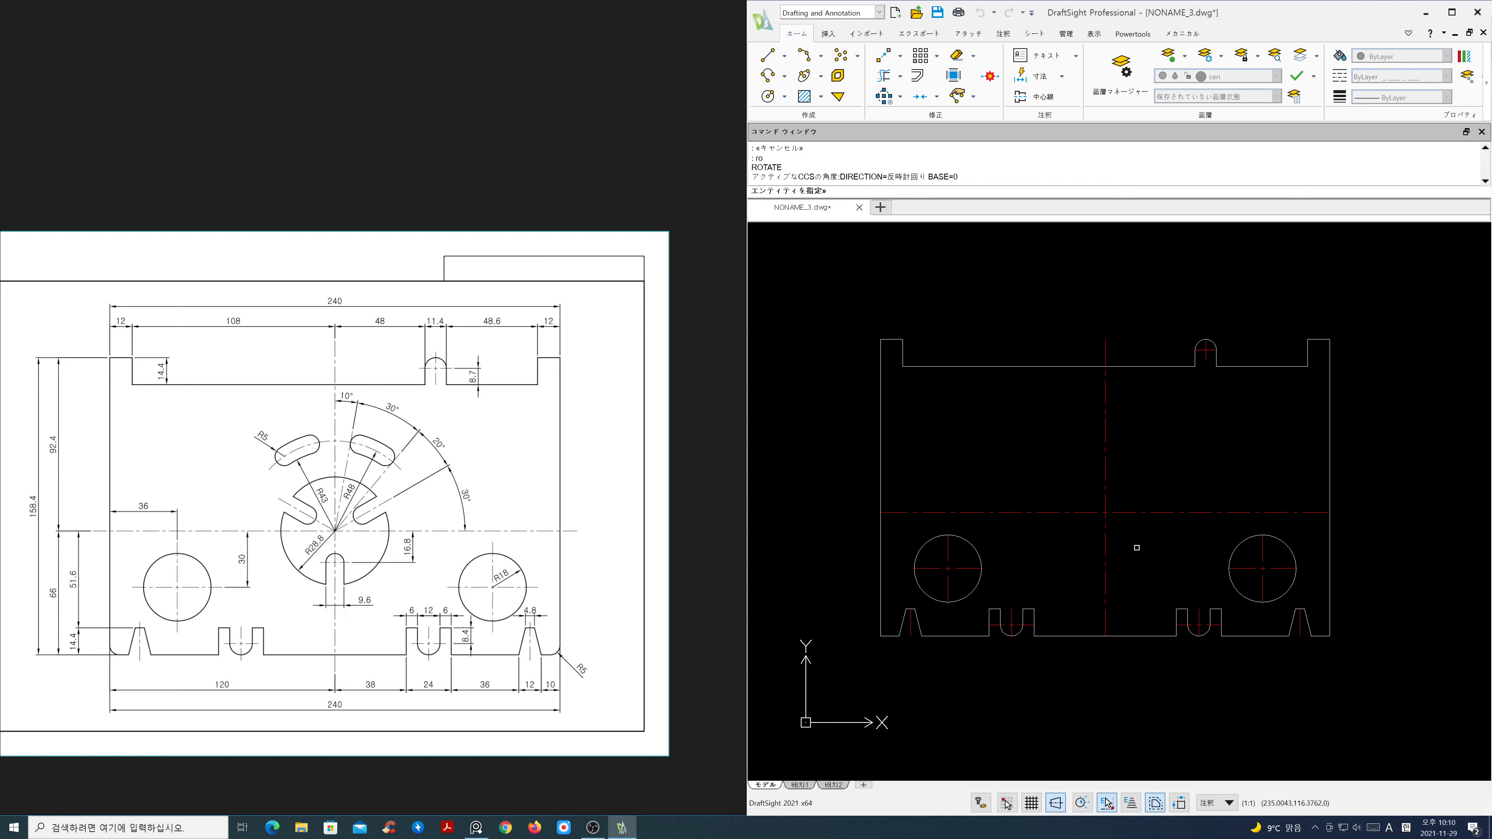
key("Return")
left_click(1105, 512)
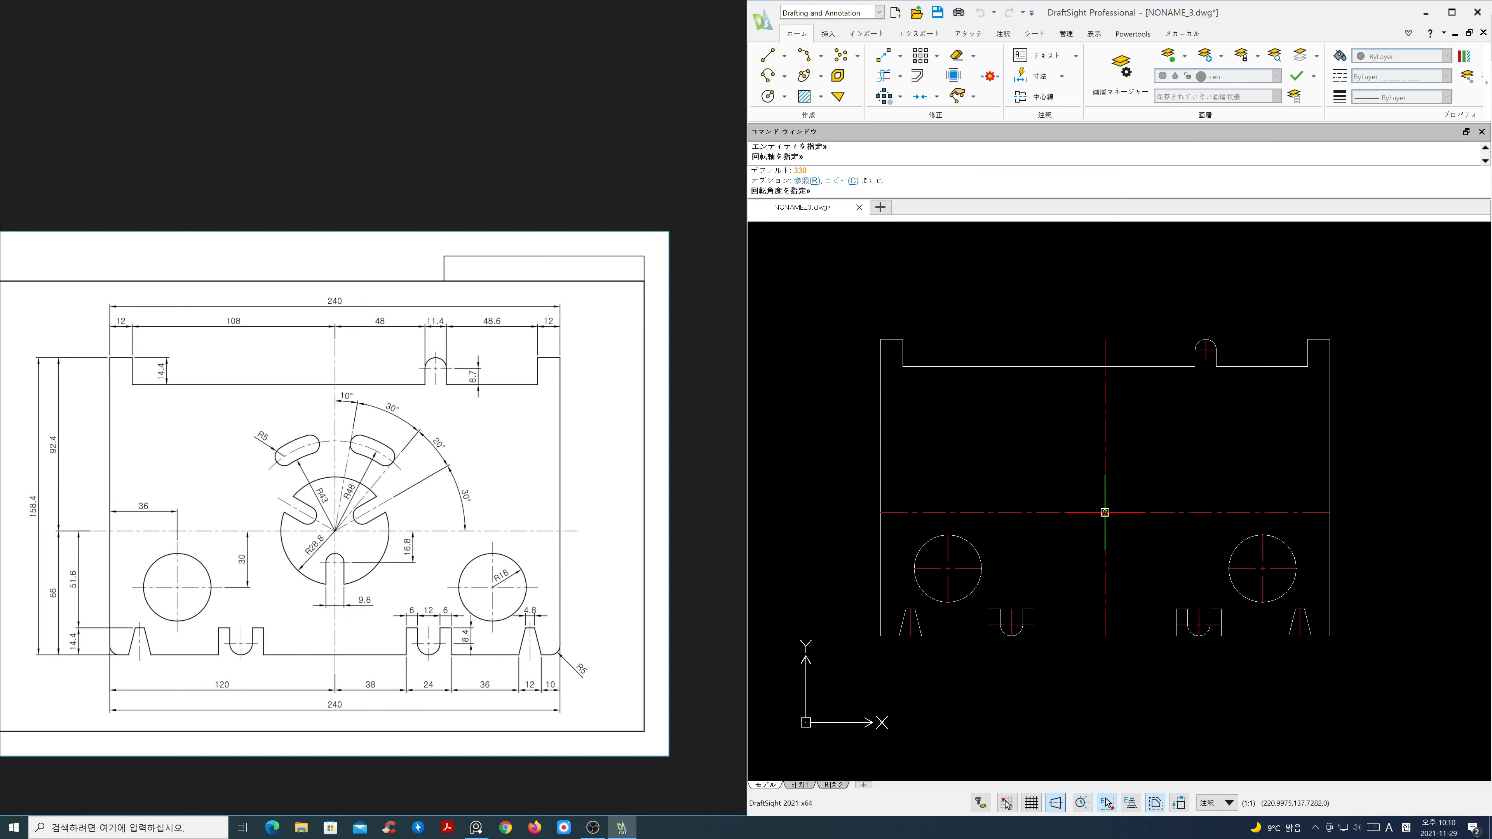
type("c")
key("Return")
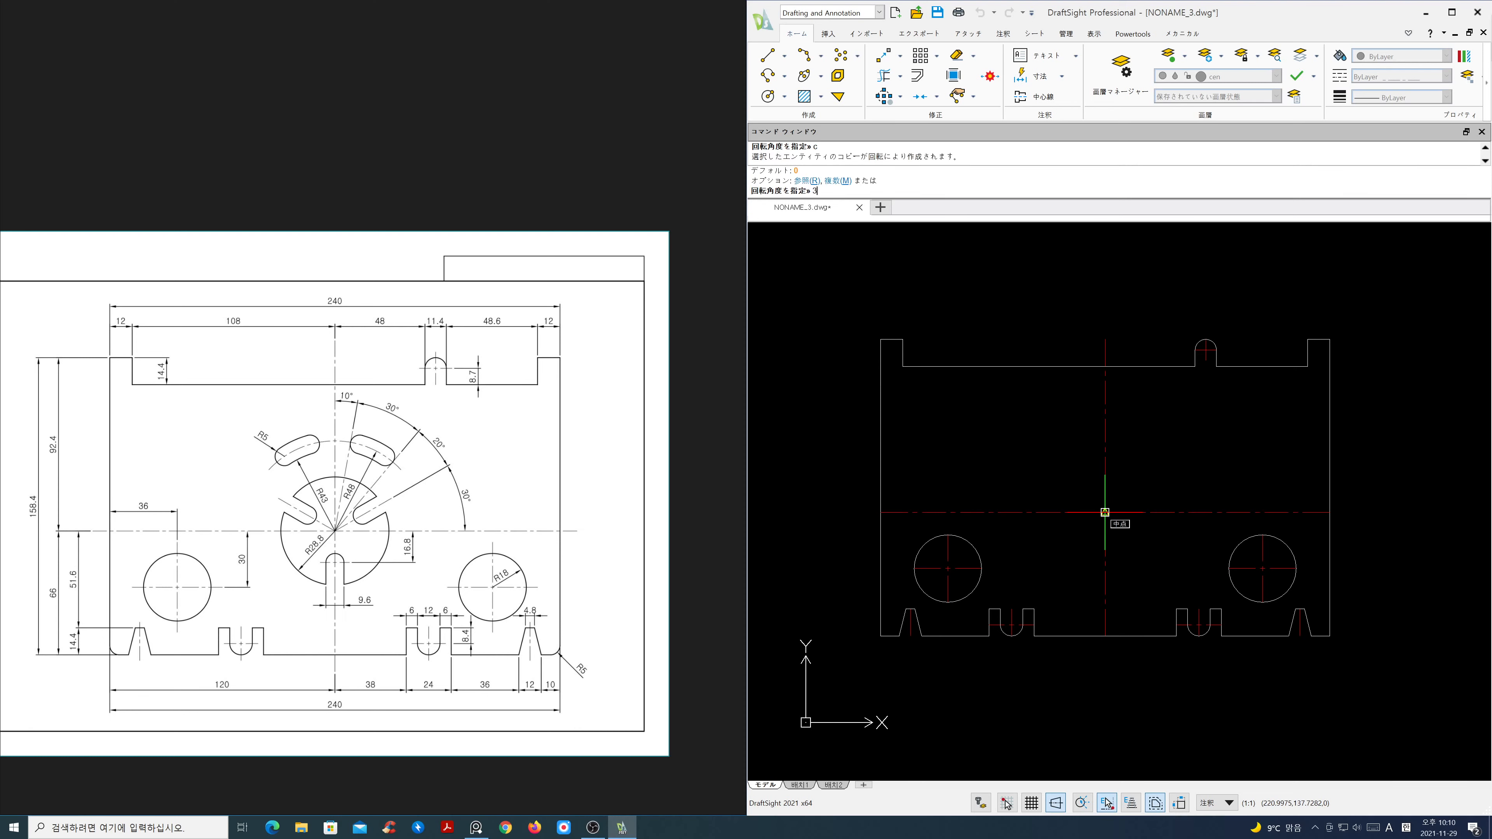
type("30")
key("Return")
Step: Rotate another copy of the horizontal centre line by -30° about its crossing with the vertical centre line
key("Return")
left_click(1029, 513)
key("Return")
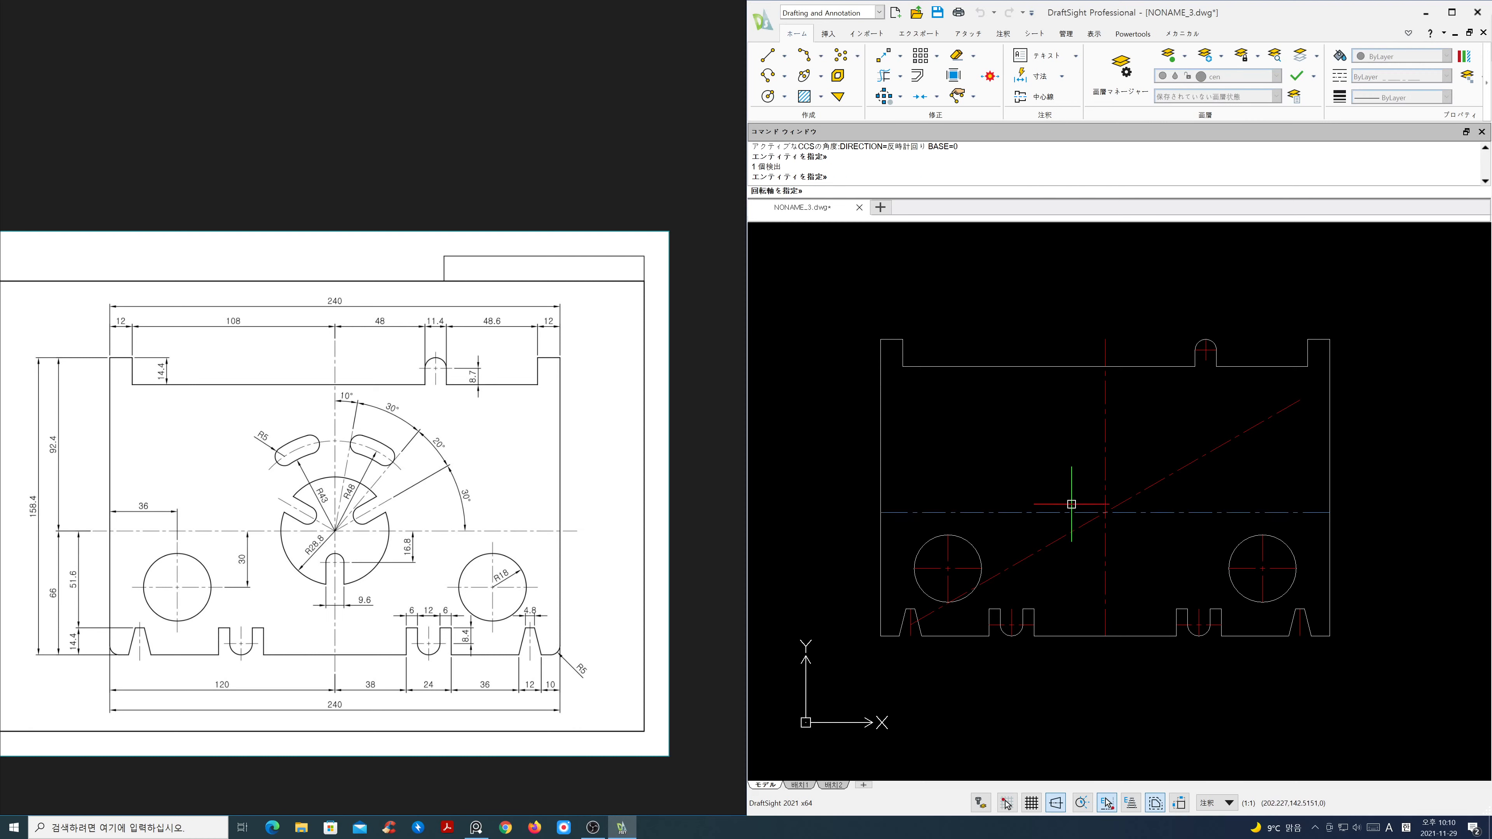
left_click(1105, 512)
type("c")
key("Return")
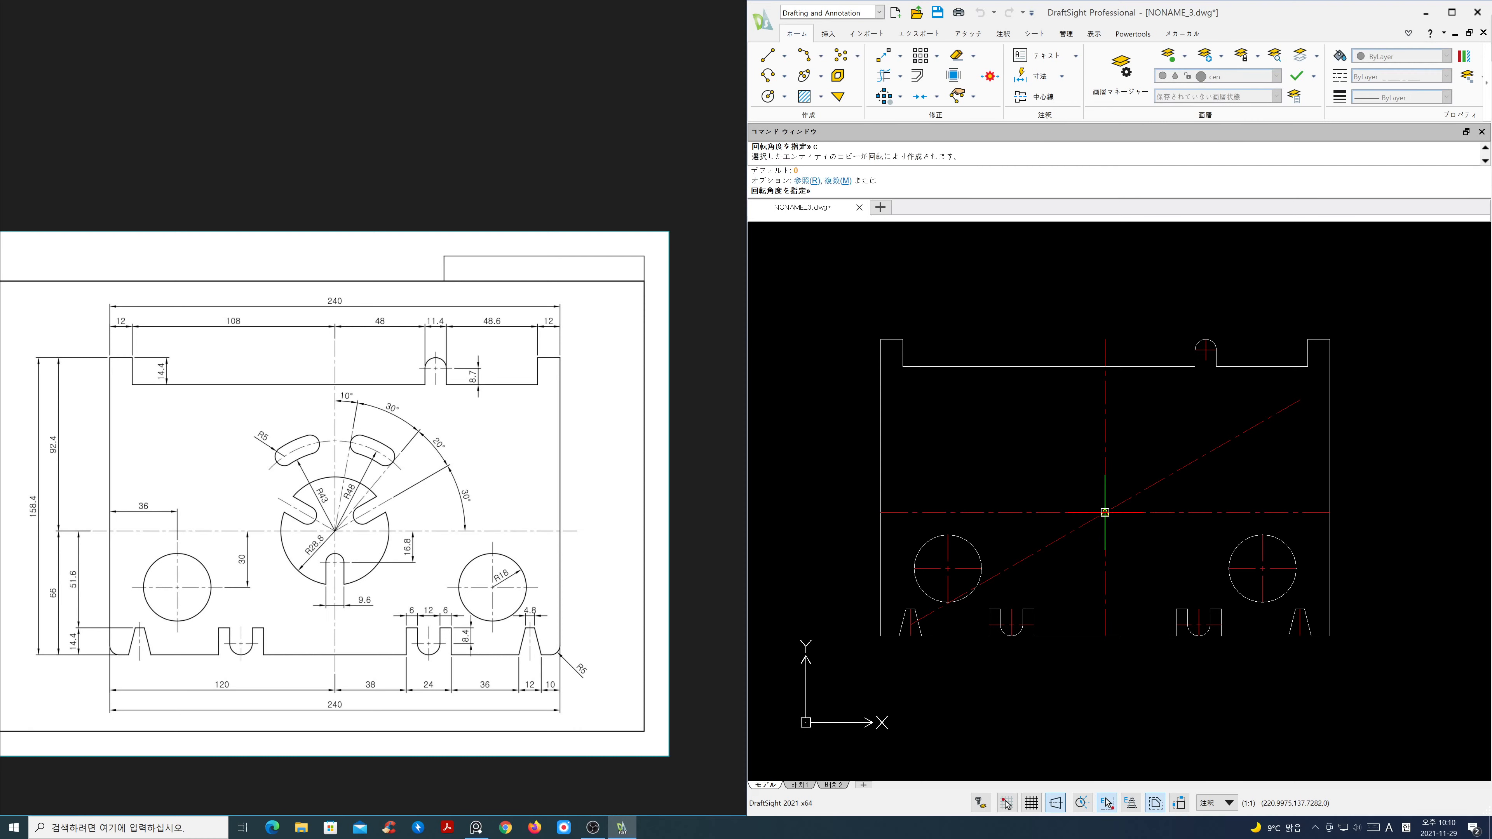
type("-30")
key("Return")
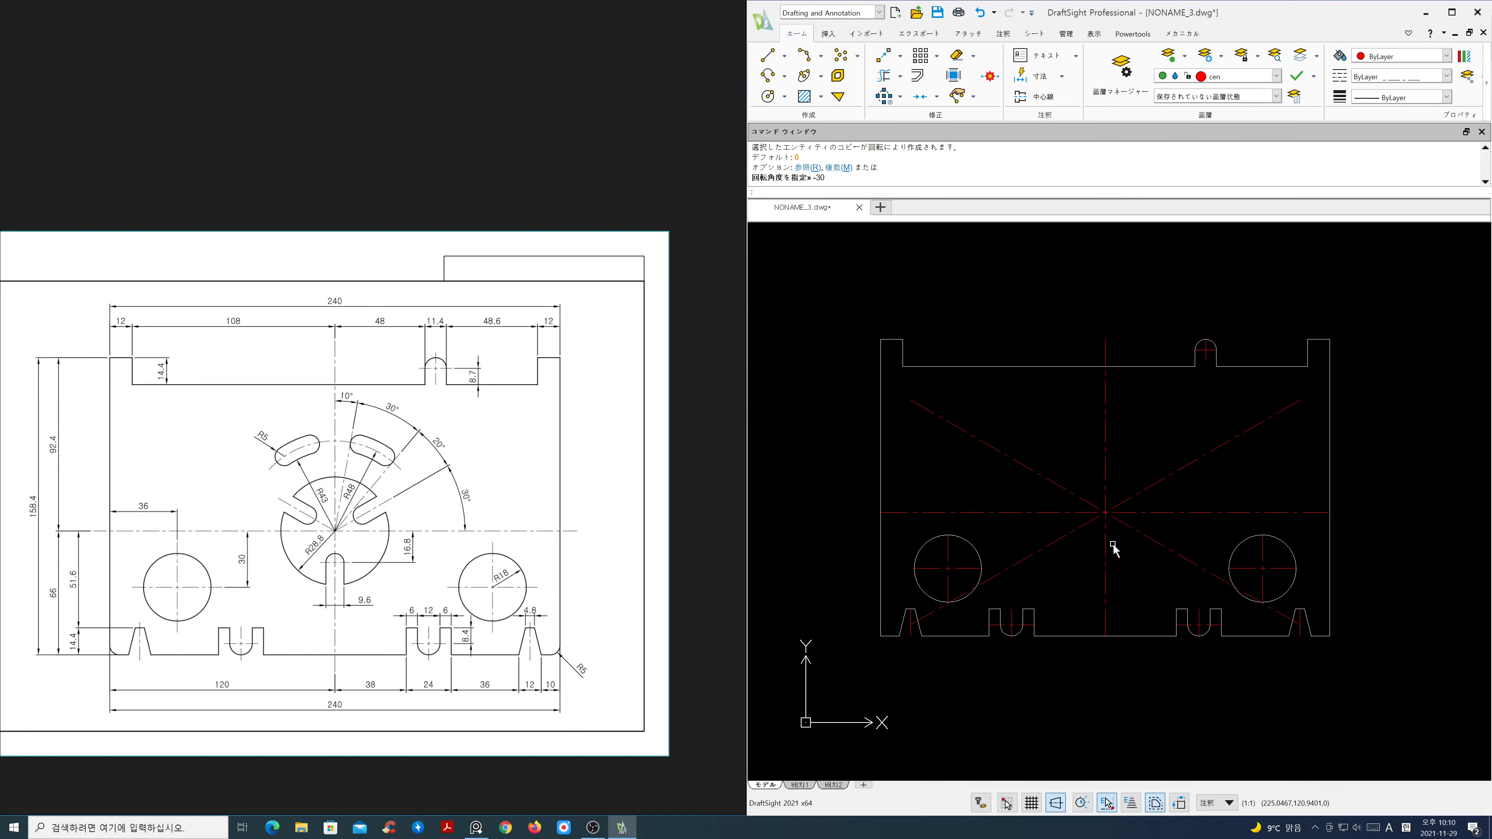
Step: Trim off the portions of both 30° centre lines below the horizontal centre line
type("tr")
key("Return")
left_click(1149, 512)
key("Return")
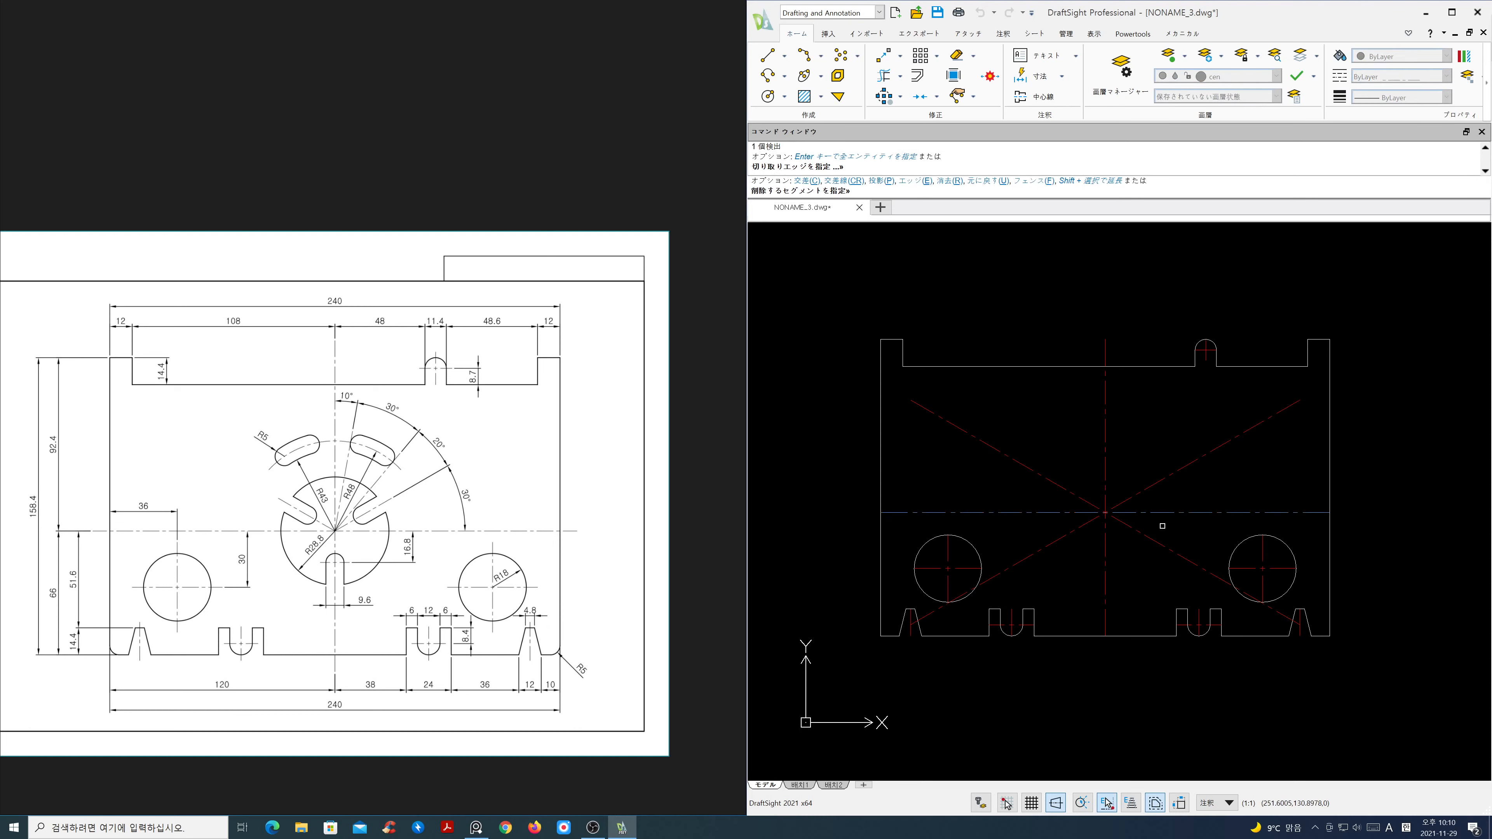
left_click(1163, 525)
left_click(1112, 550)
left_click(1080, 547)
left_click(1056, 535)
key("Return")
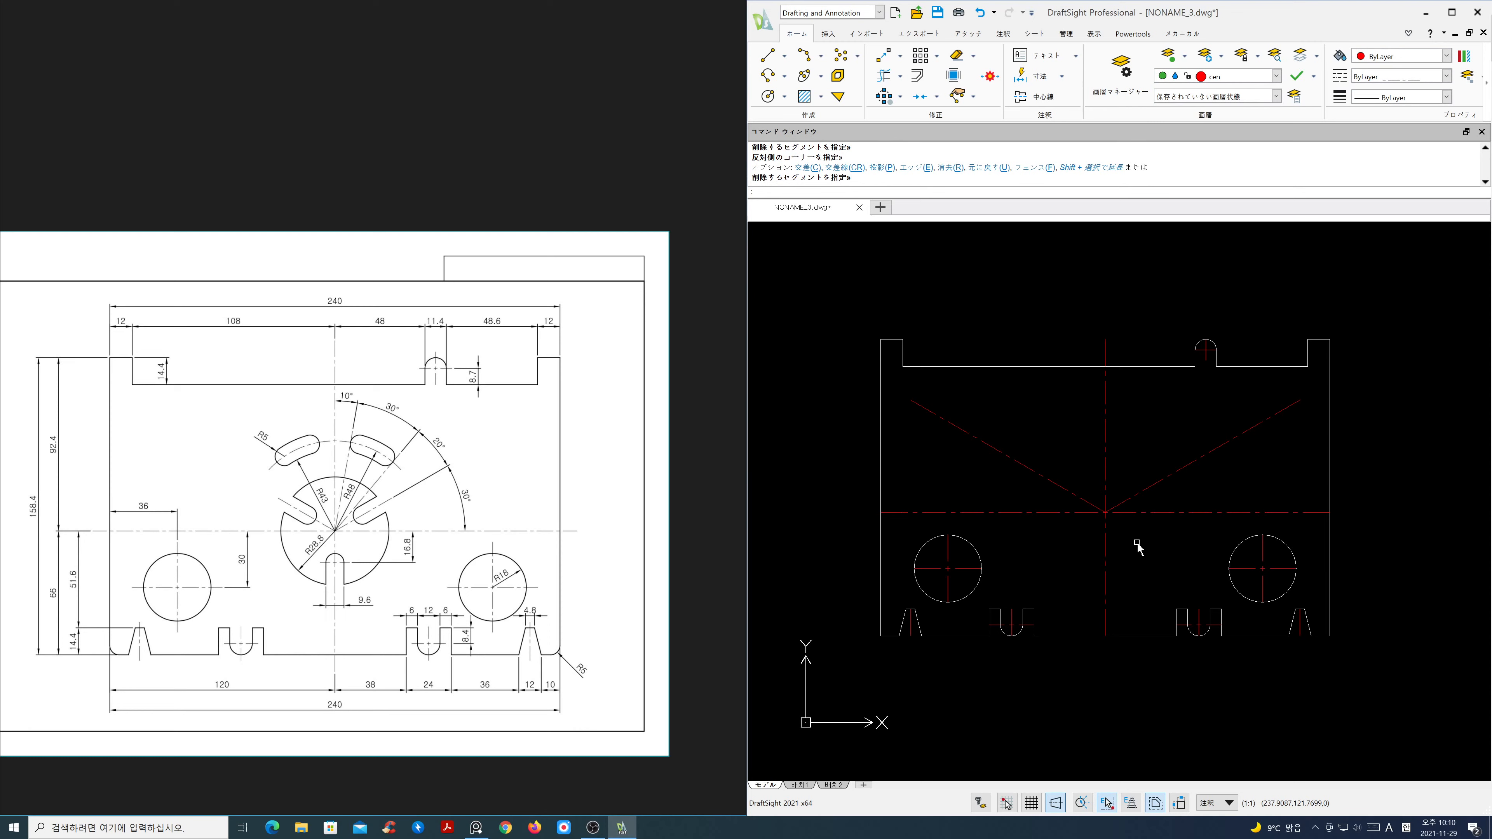
Step: Offset the horizontal centre line downward by 16.8 for the lower central slot
type("o")
key("Return")
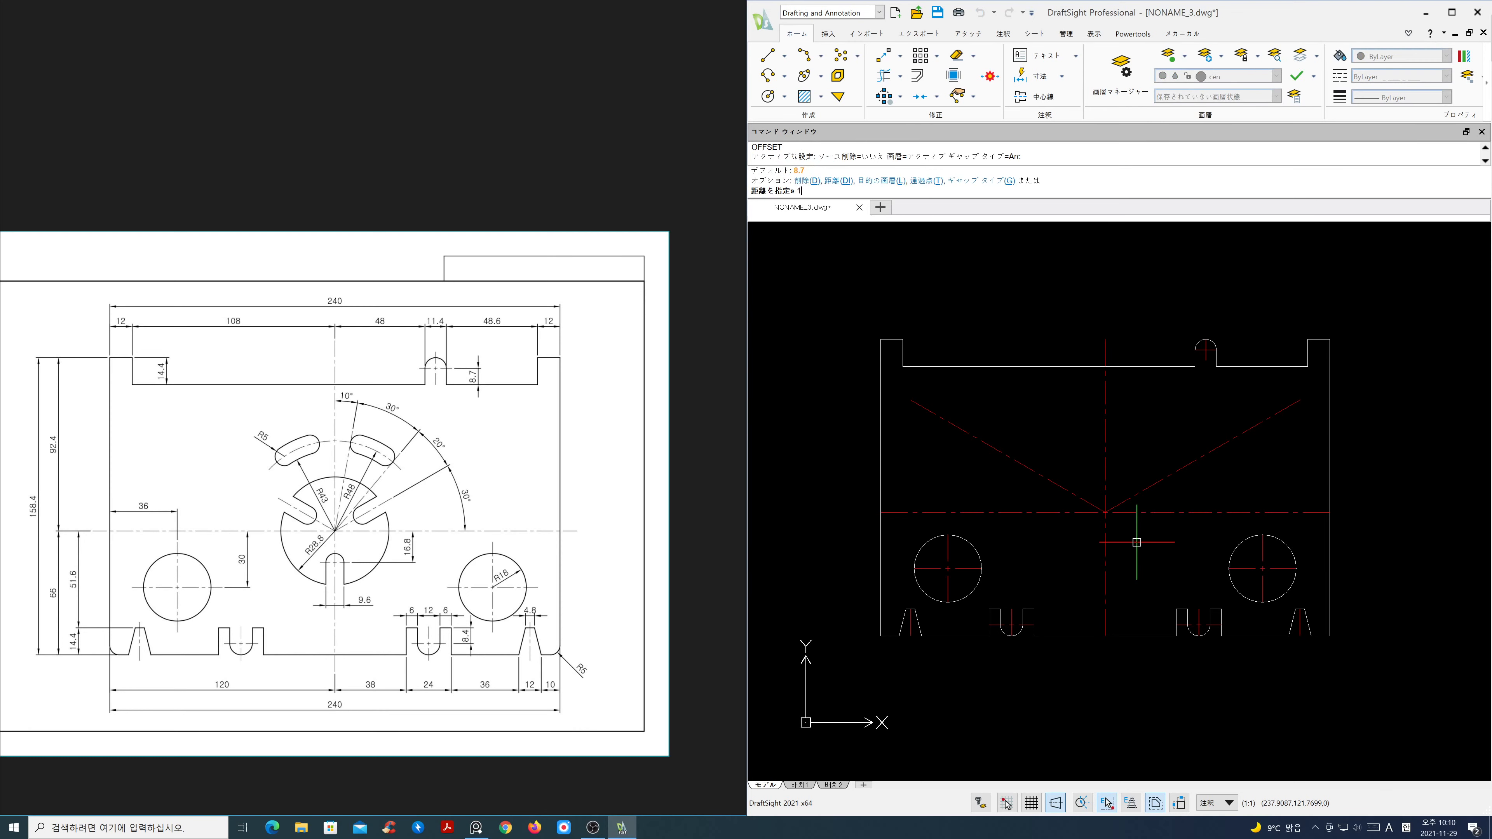
type("16.8")
key("Return")
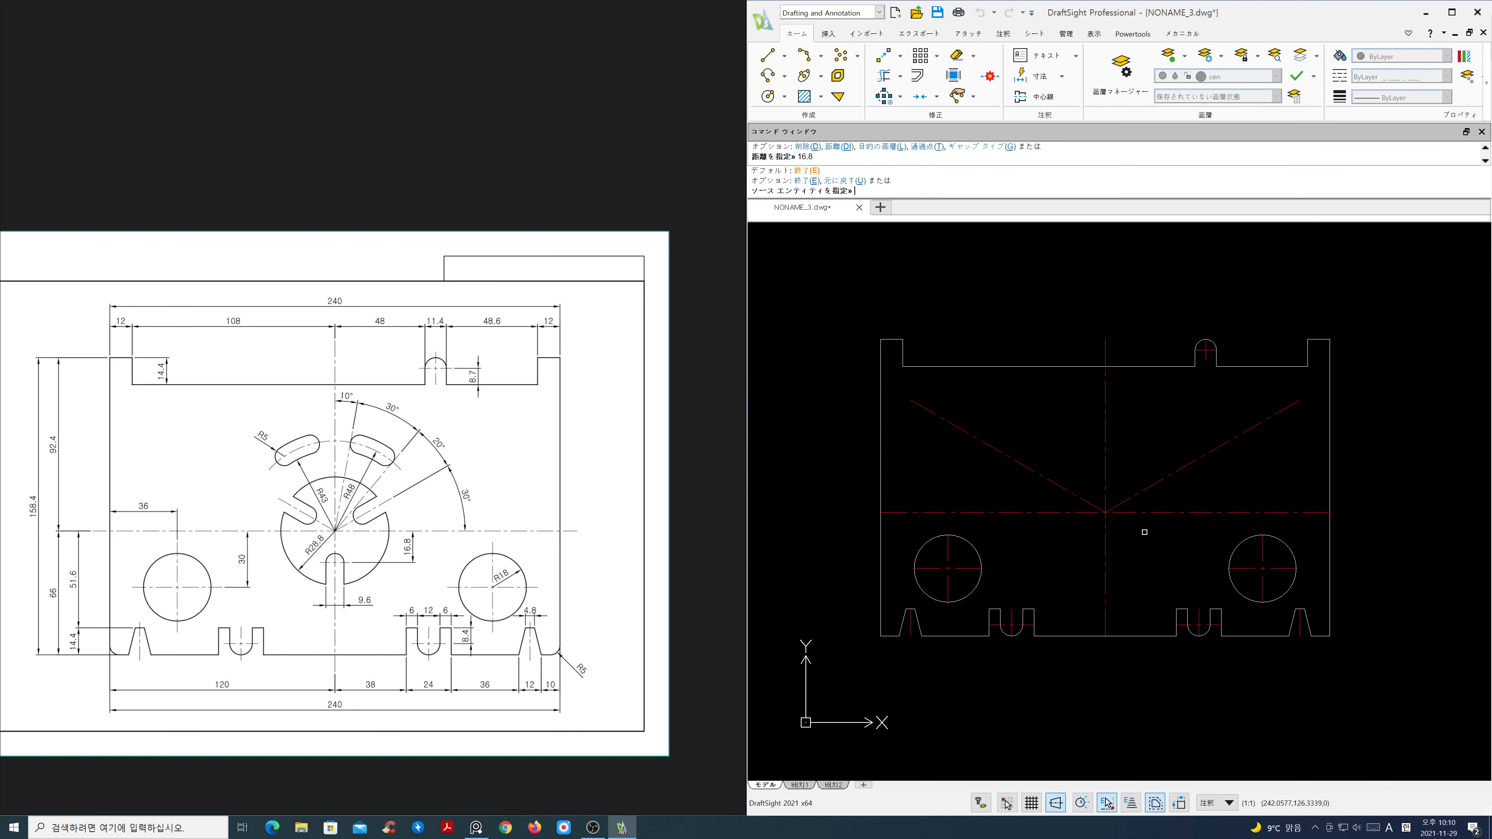
left_click(1148, 512)
left_click(1170, 543)
key("Return")
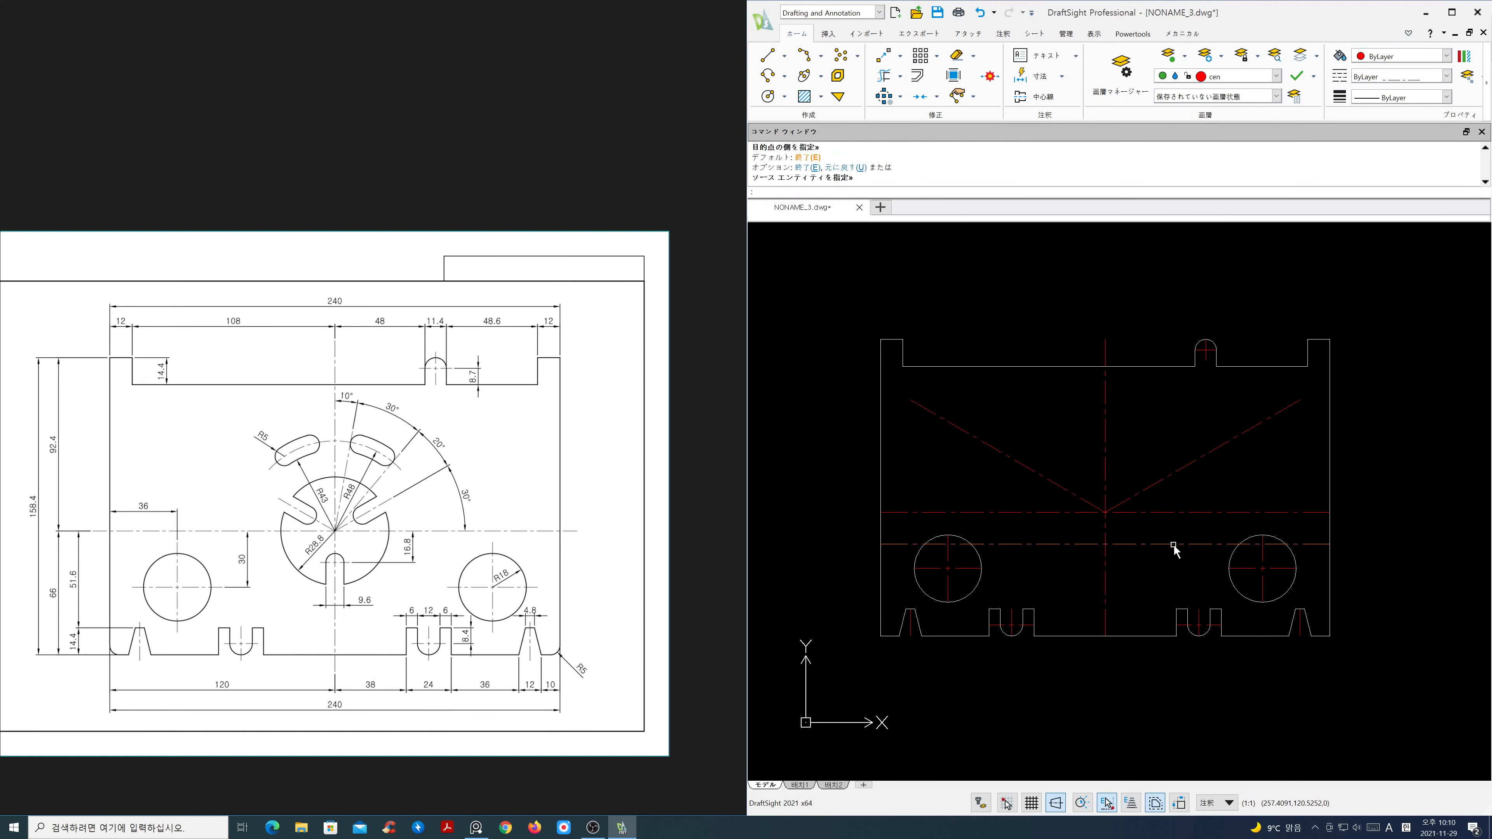
Step: Shorten the offset centre line from both ends to a short mark across the vertical centre line
left_click(1171, 544)
left_click(1330, 544)
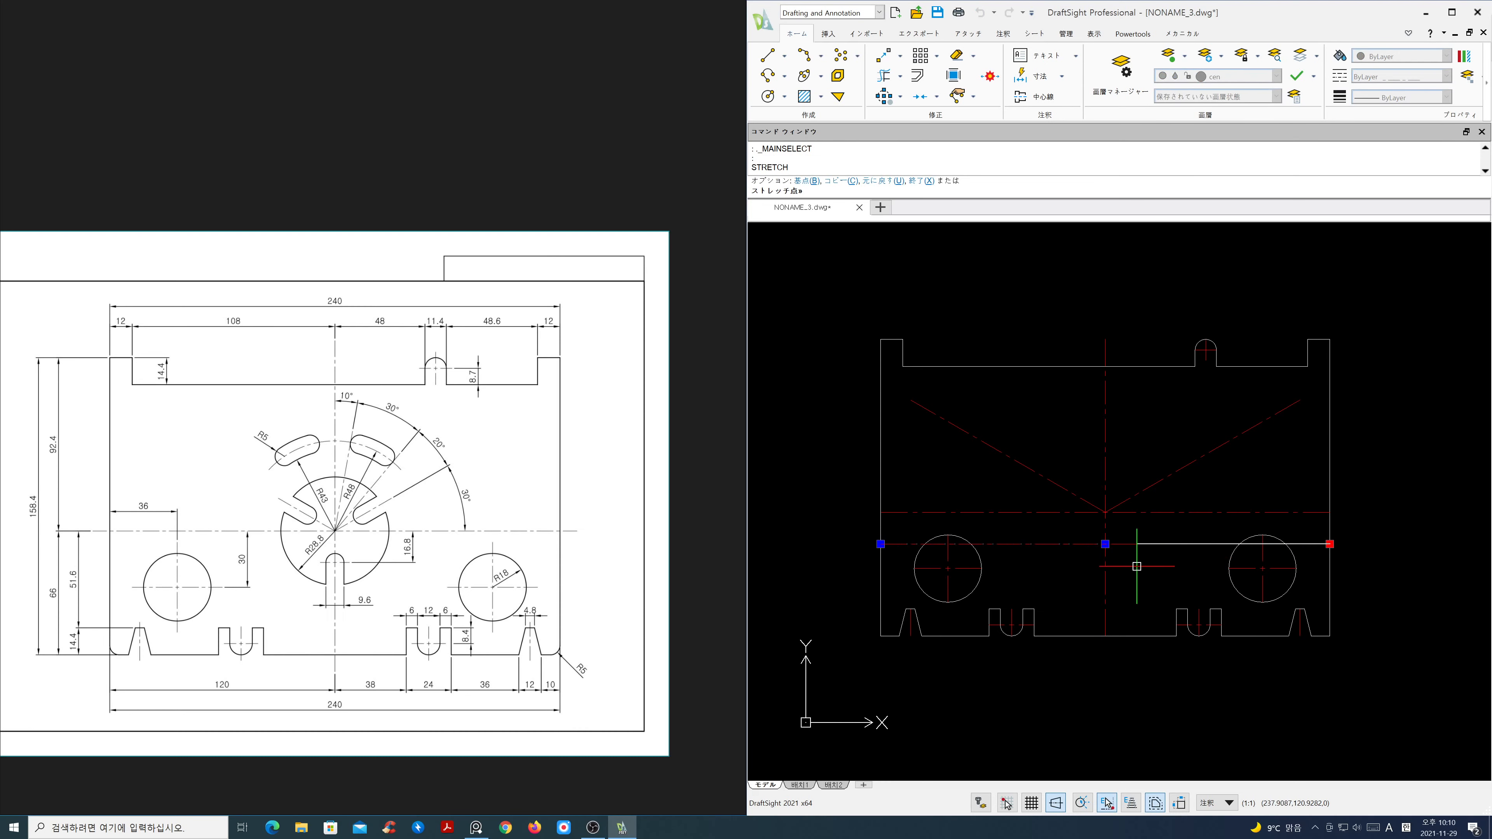
left_click(1134, 544)
left_click(880, 544)
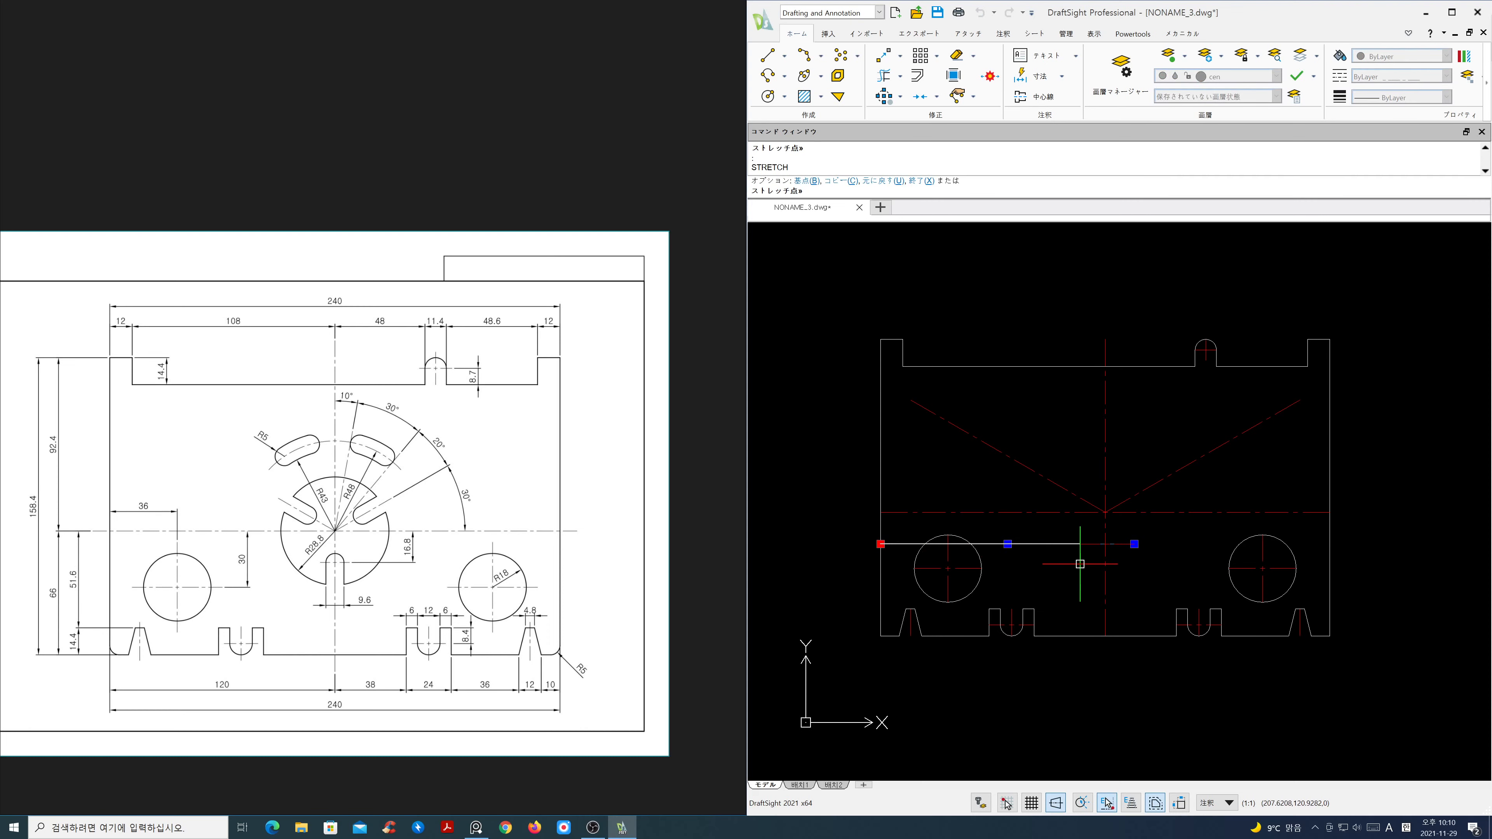
left_click(1081, 549)
key("Escape")
Step: Rotate a copy of the vertical centre line by -10° about its crossing with the horizontal centre line
scroll(1120, 515, "up", 1)
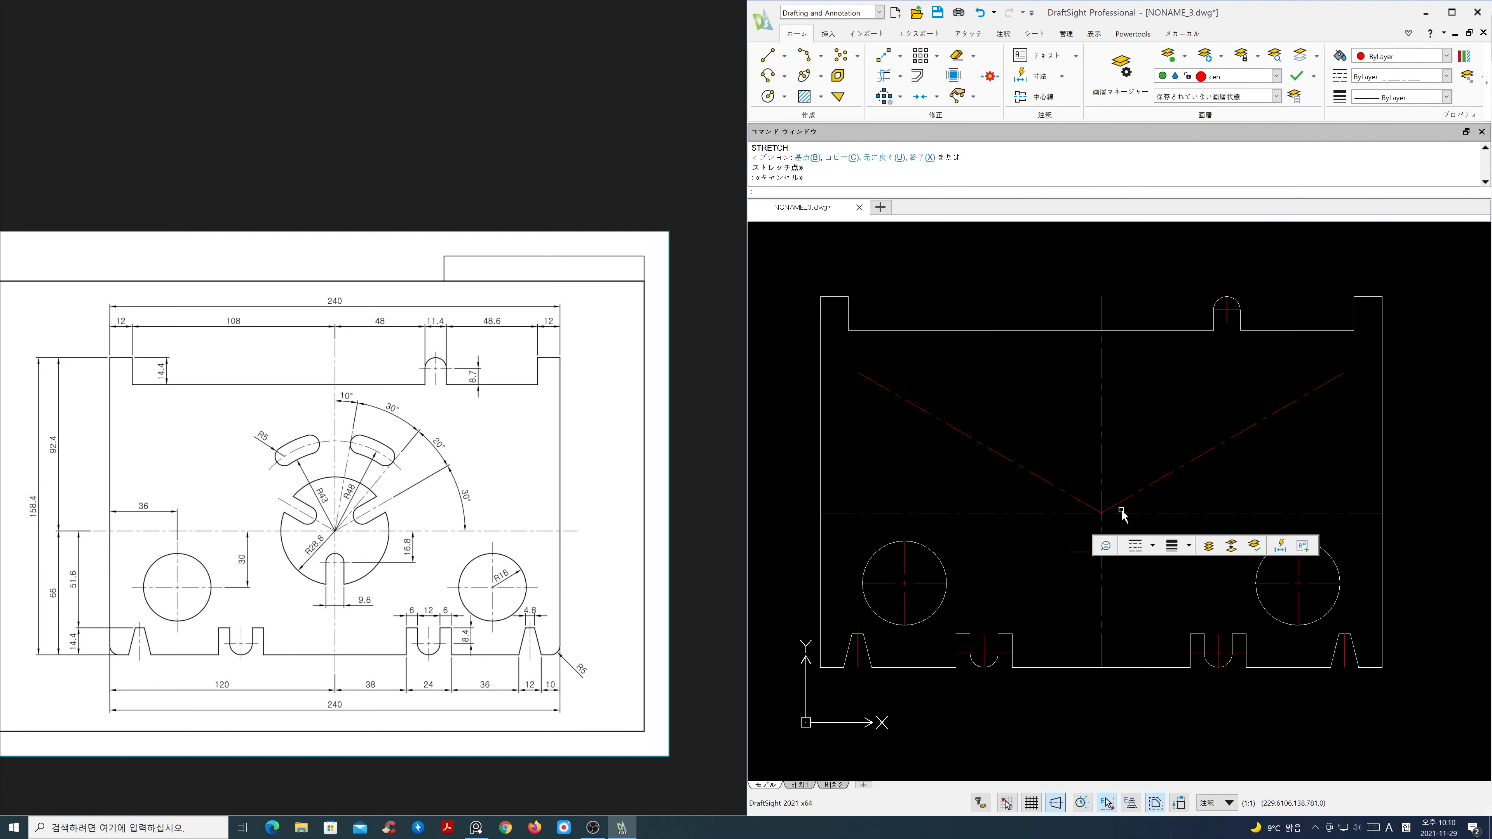
left_click(376, 529)
scroll(377, 528, "up", 3)
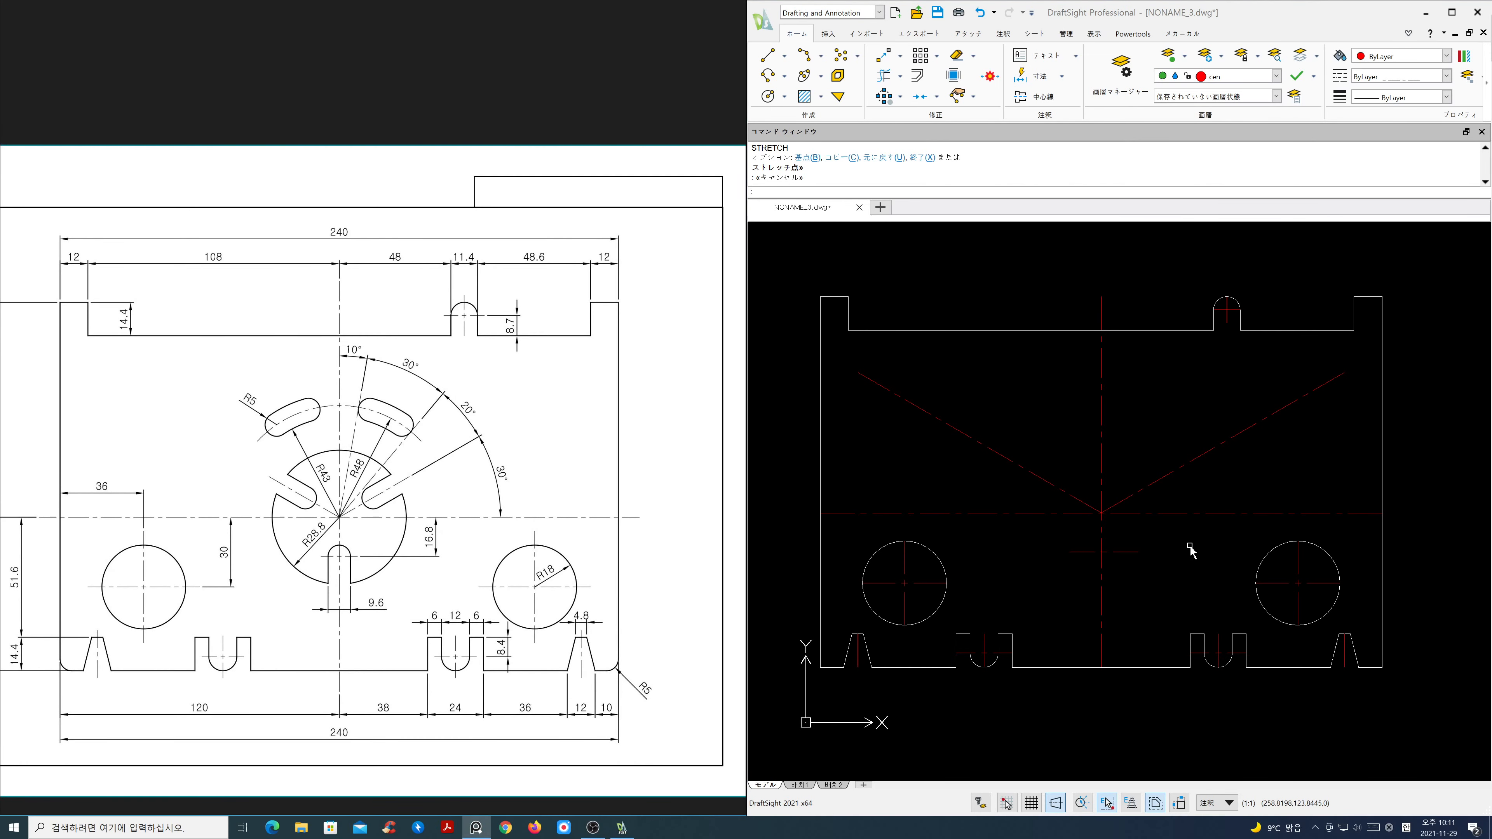
key("space")
scroll(462, 451, "up", 3)
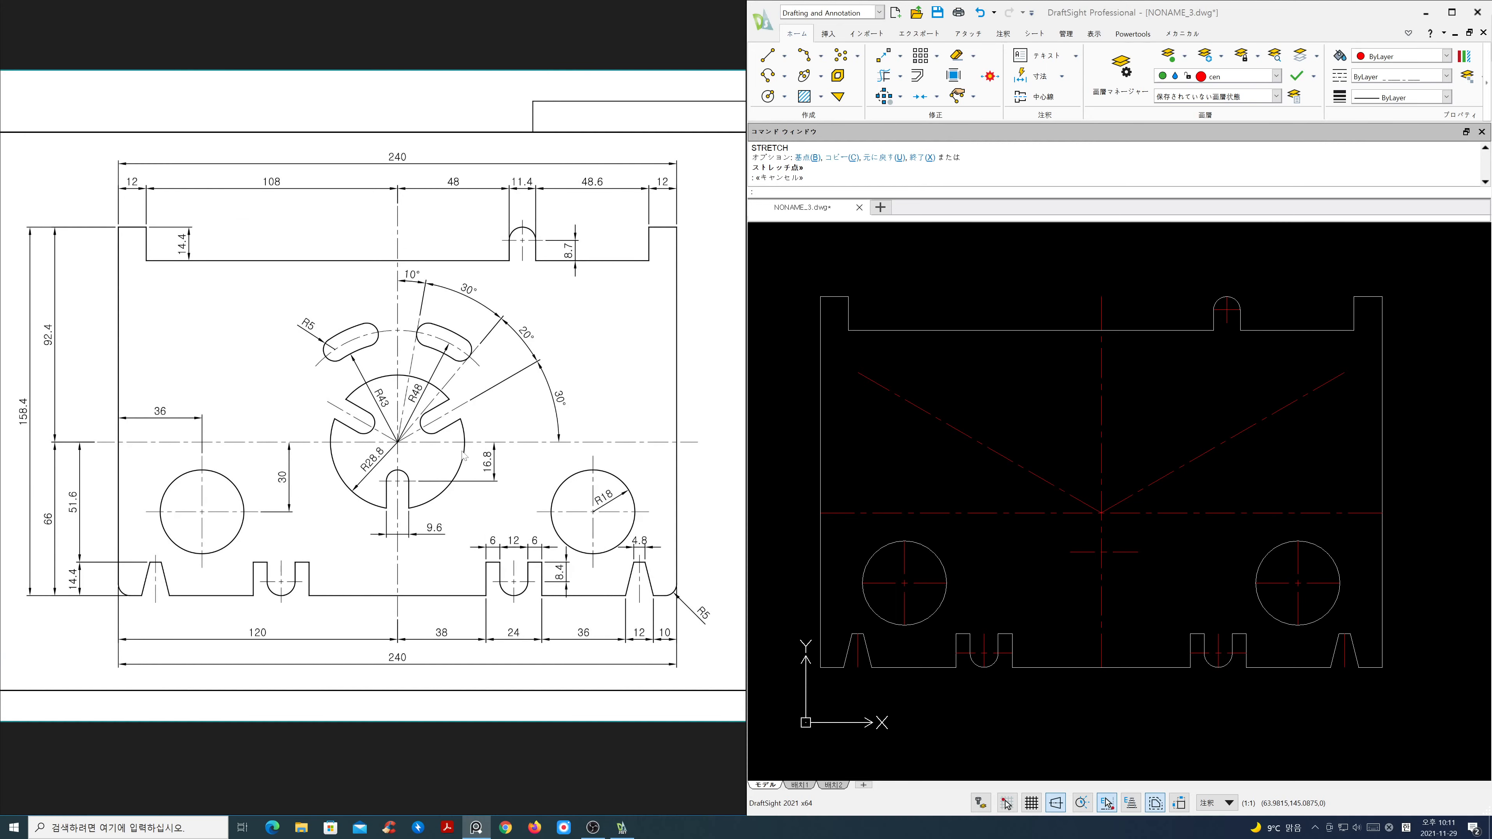
left_click_drag(462, 515, 464, 525)
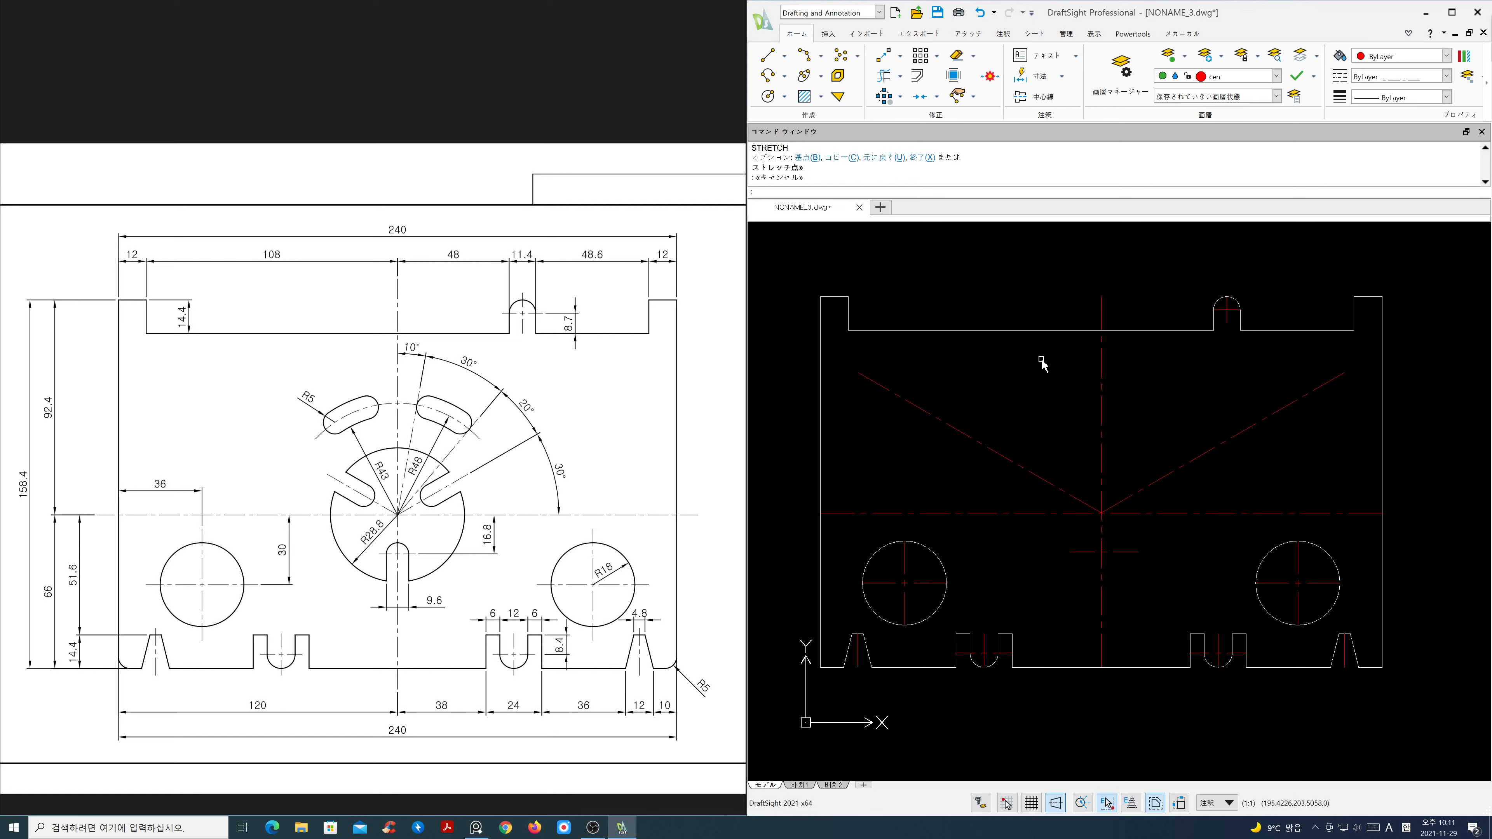
type("RO")
key("Return")
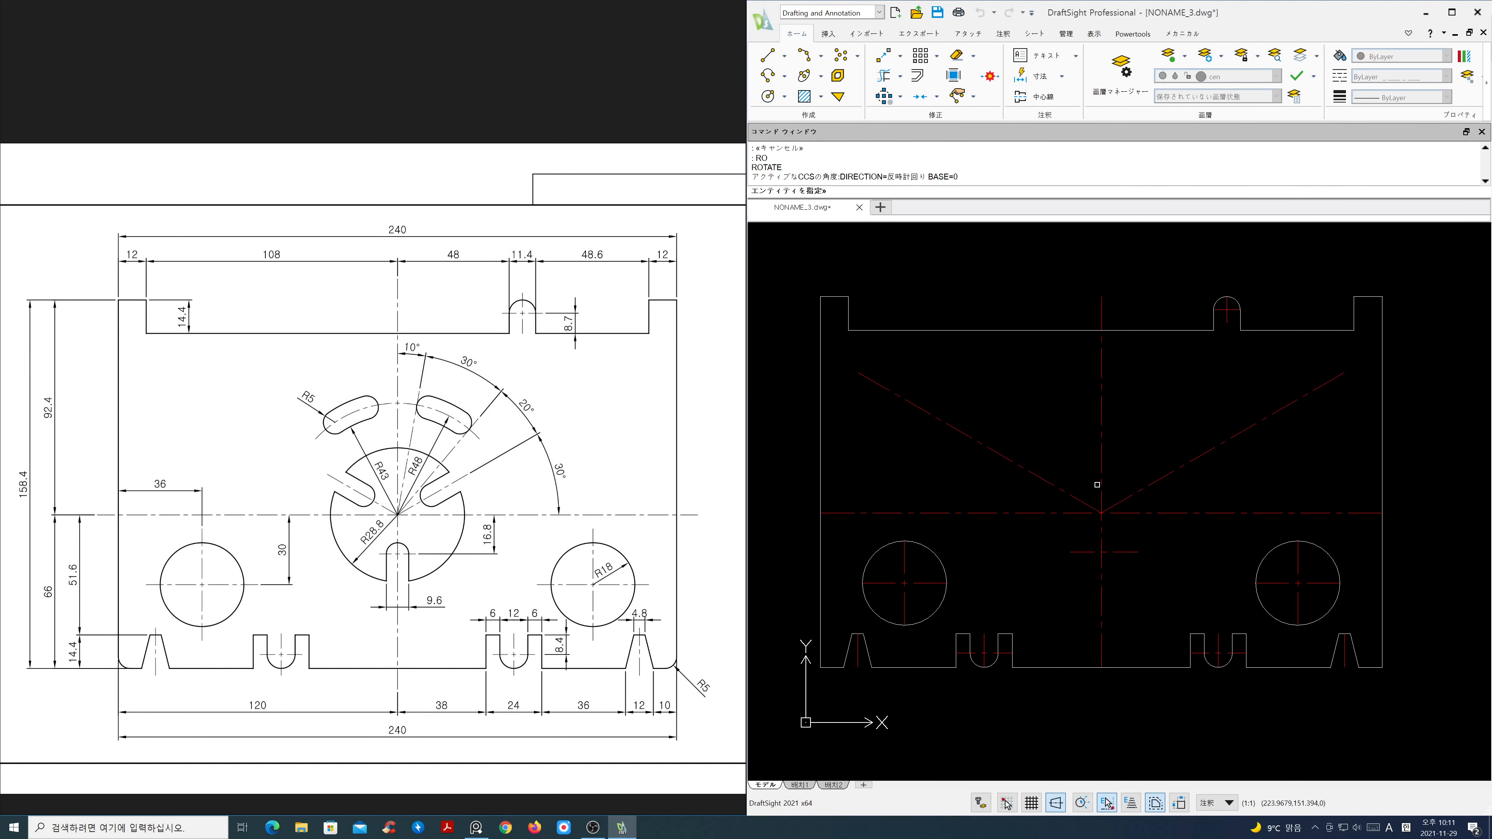
left_click(1102, 477)
key("Return")
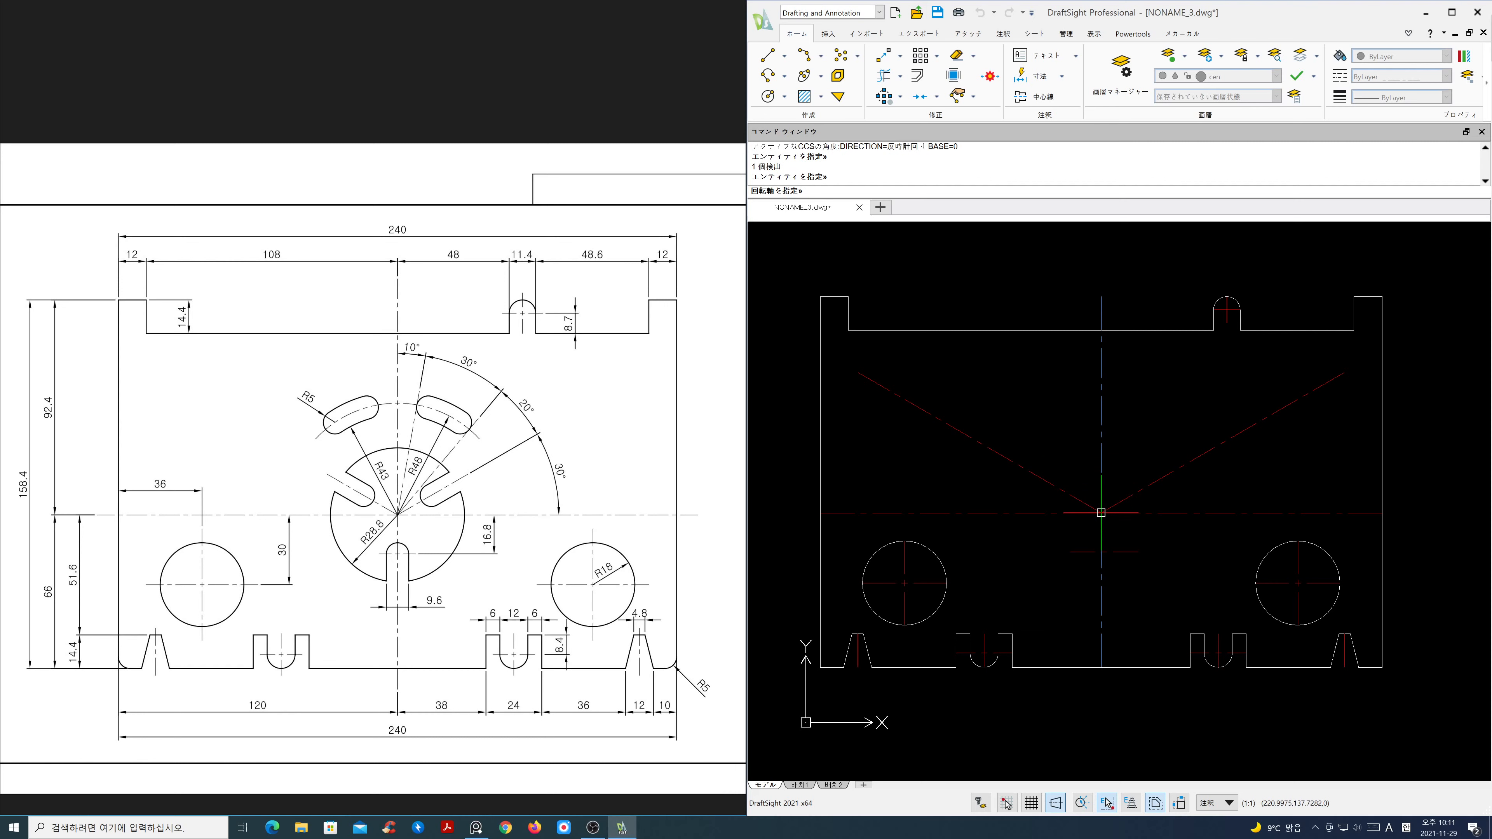
left_click(1100, 512)
key("Return")
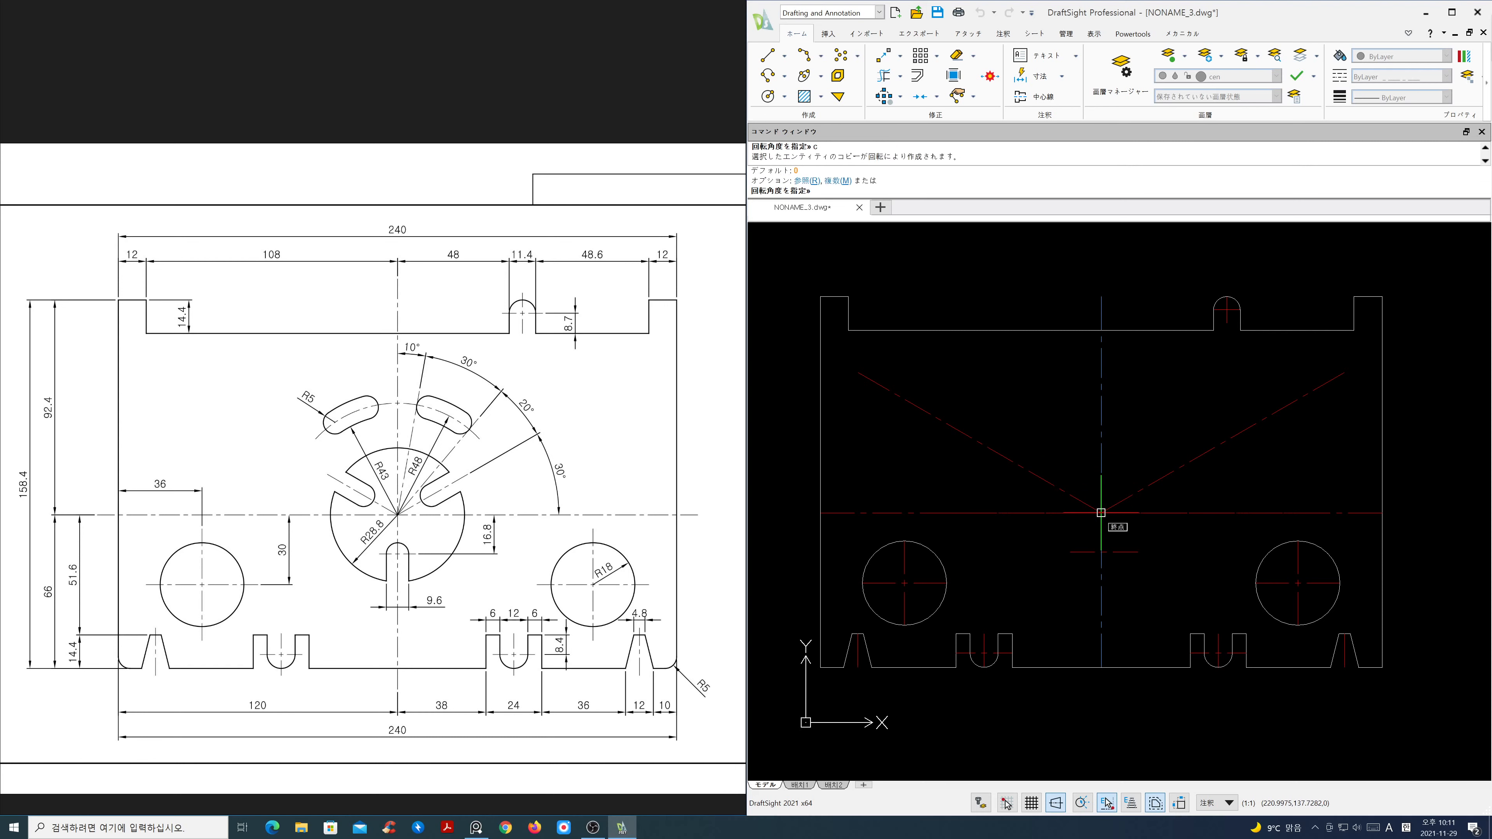
key("Return")
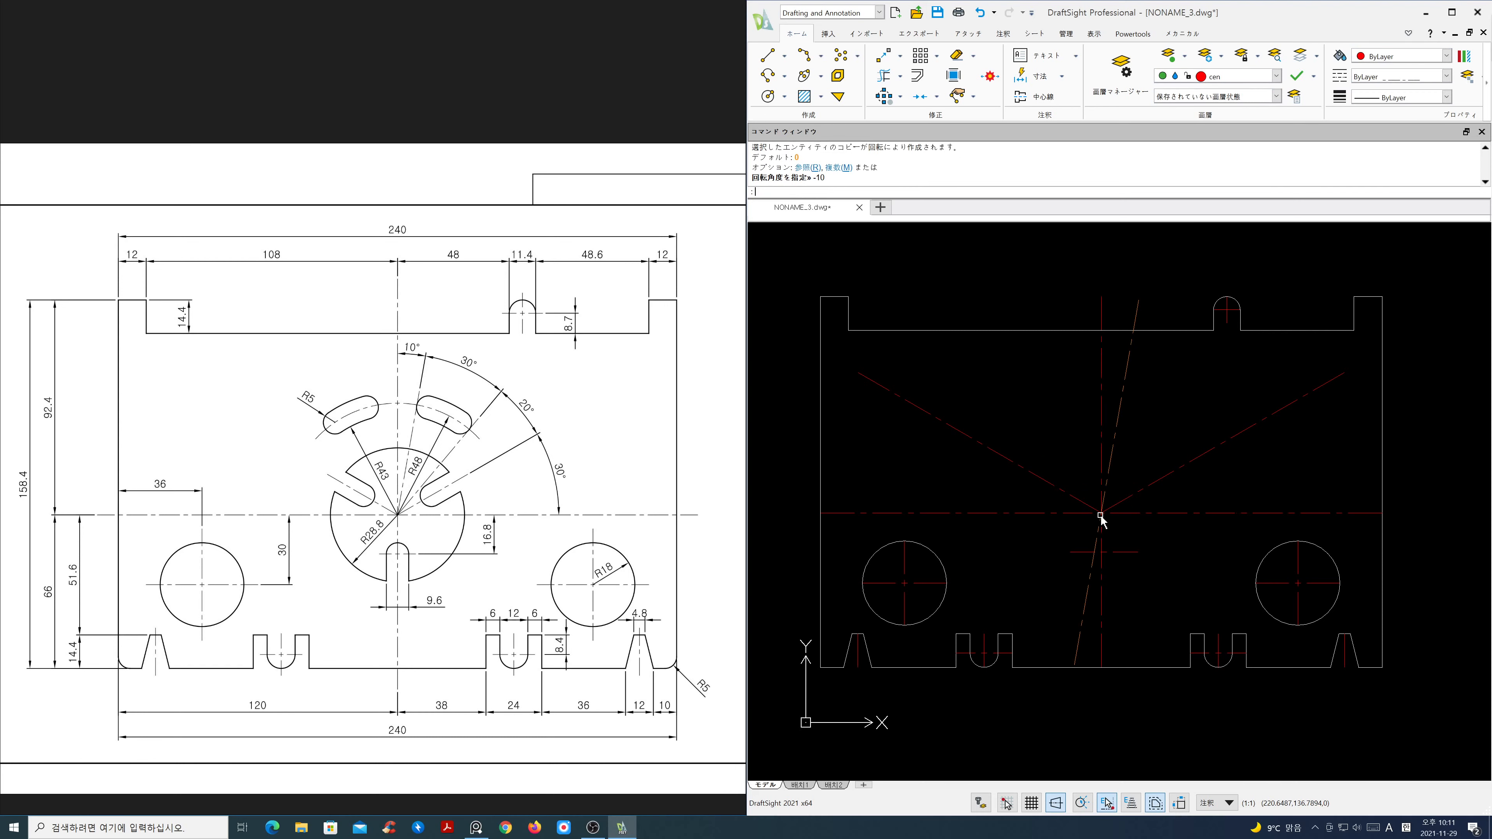
Step: Rotate a copy of the tilted near-vertical centre line by -30° about the crossing of the main centre lines
key("Return")
left_click(1107, 434)
key("Return")
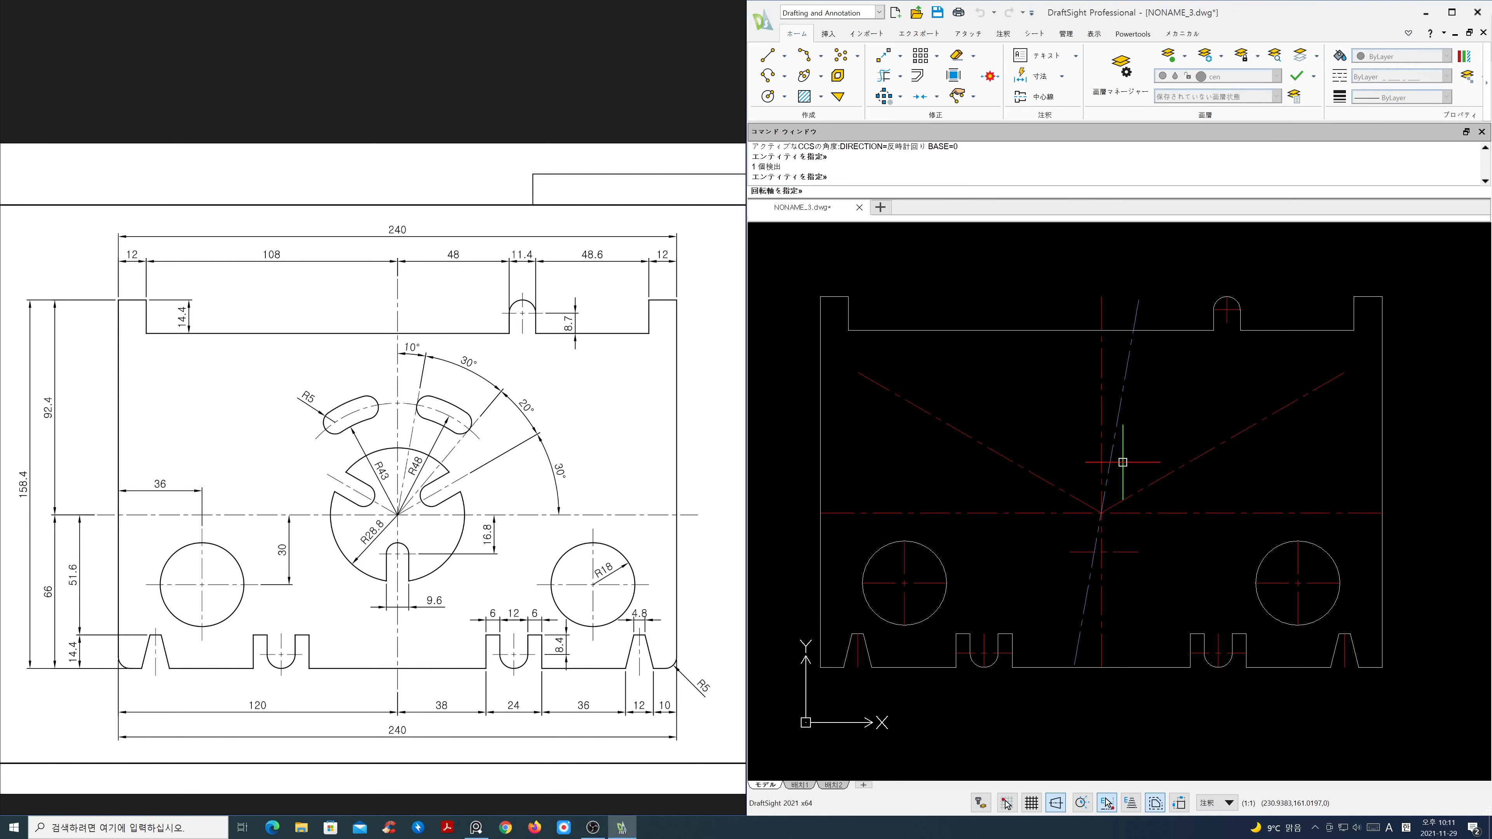
left_click(1100, 513)
type("c")
key("Return")
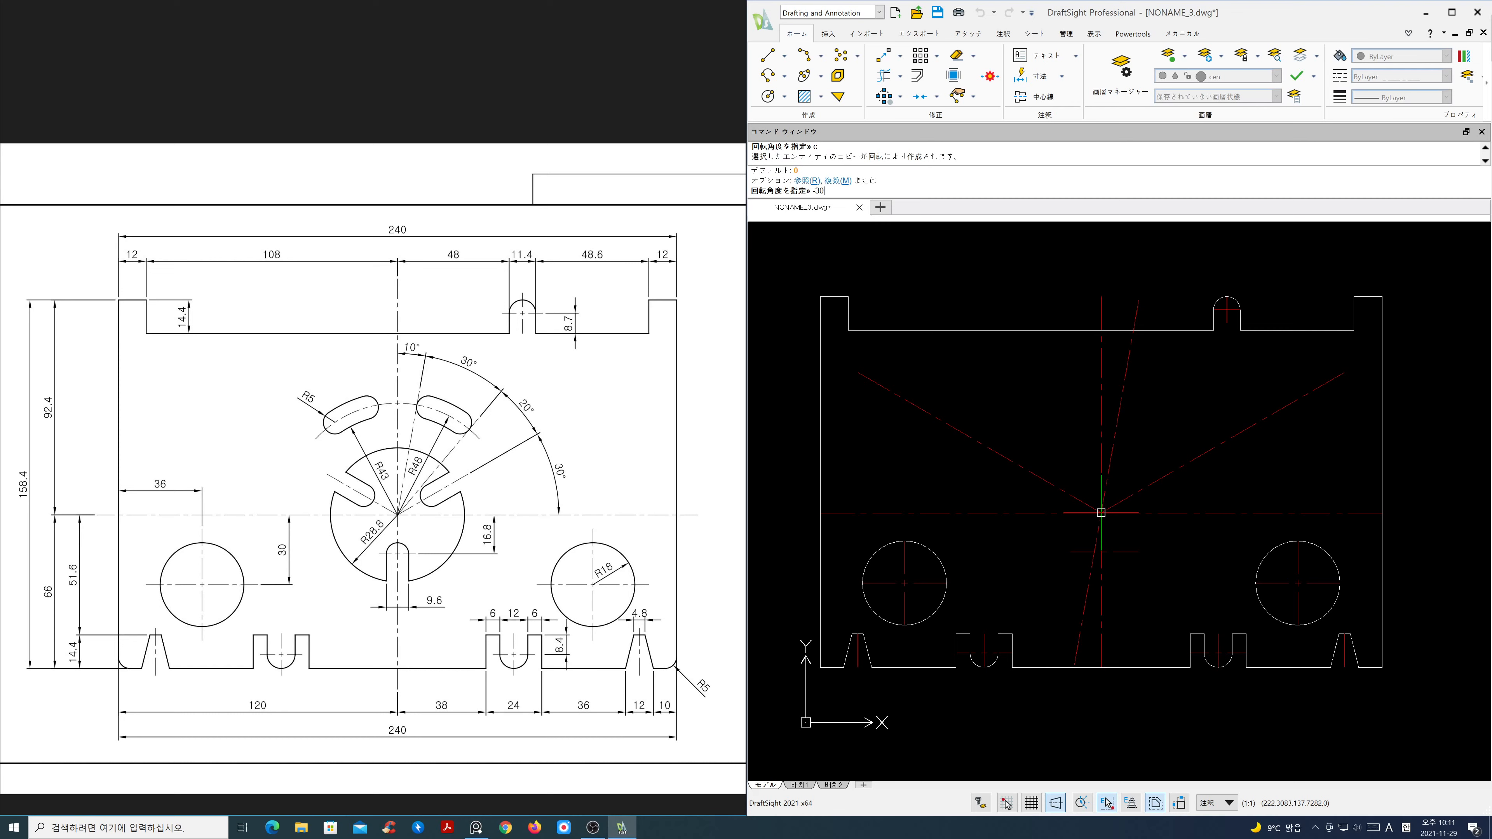
key("Return")
Step: Trim off the portions of the two steep angled centre lines below the horizontal centre line
type("tr")
key("Return")
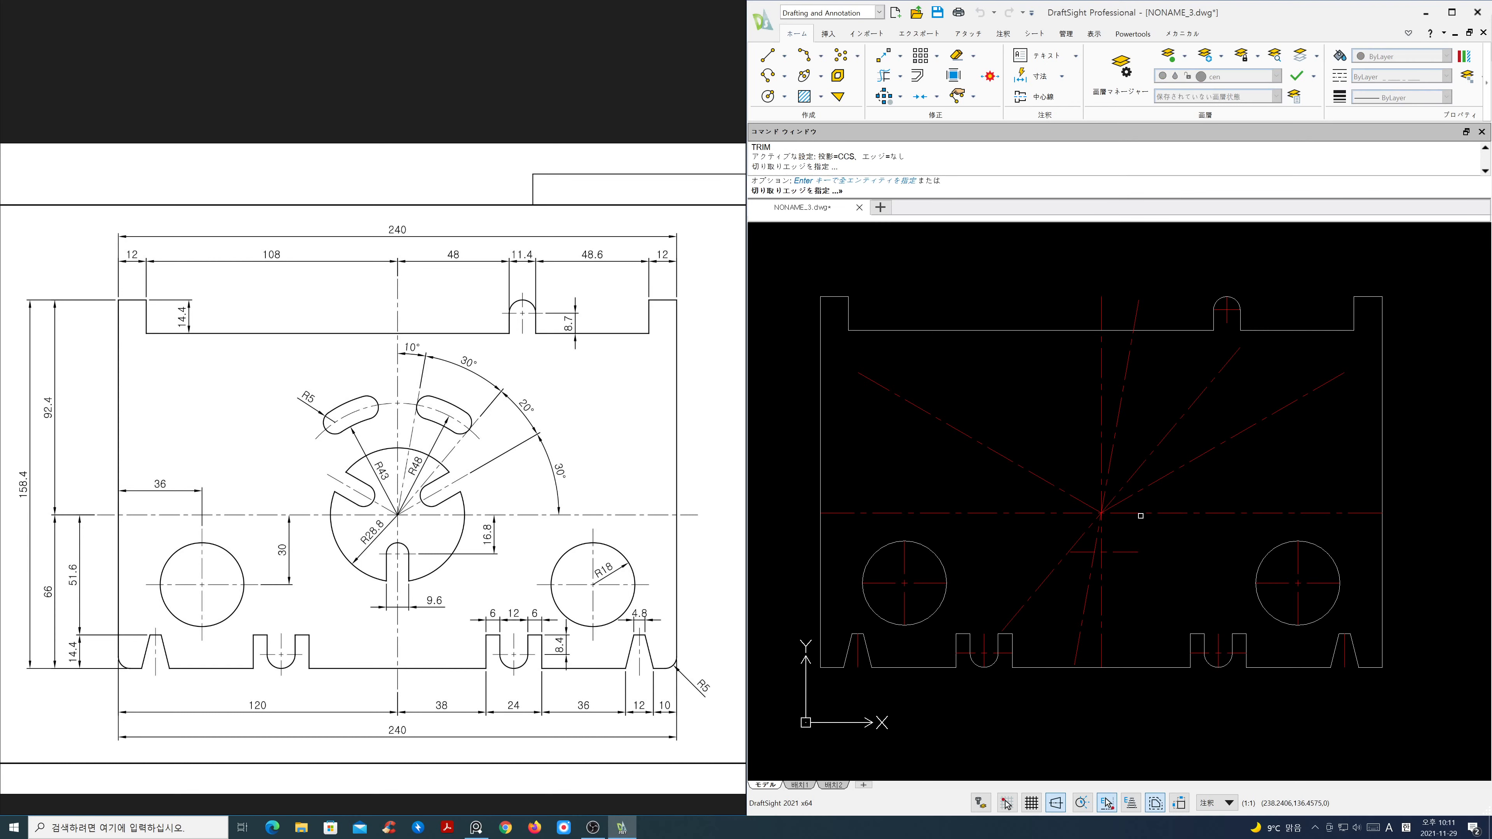
left_click(1110, 513)
key("Return")
left_click(1095, 538)
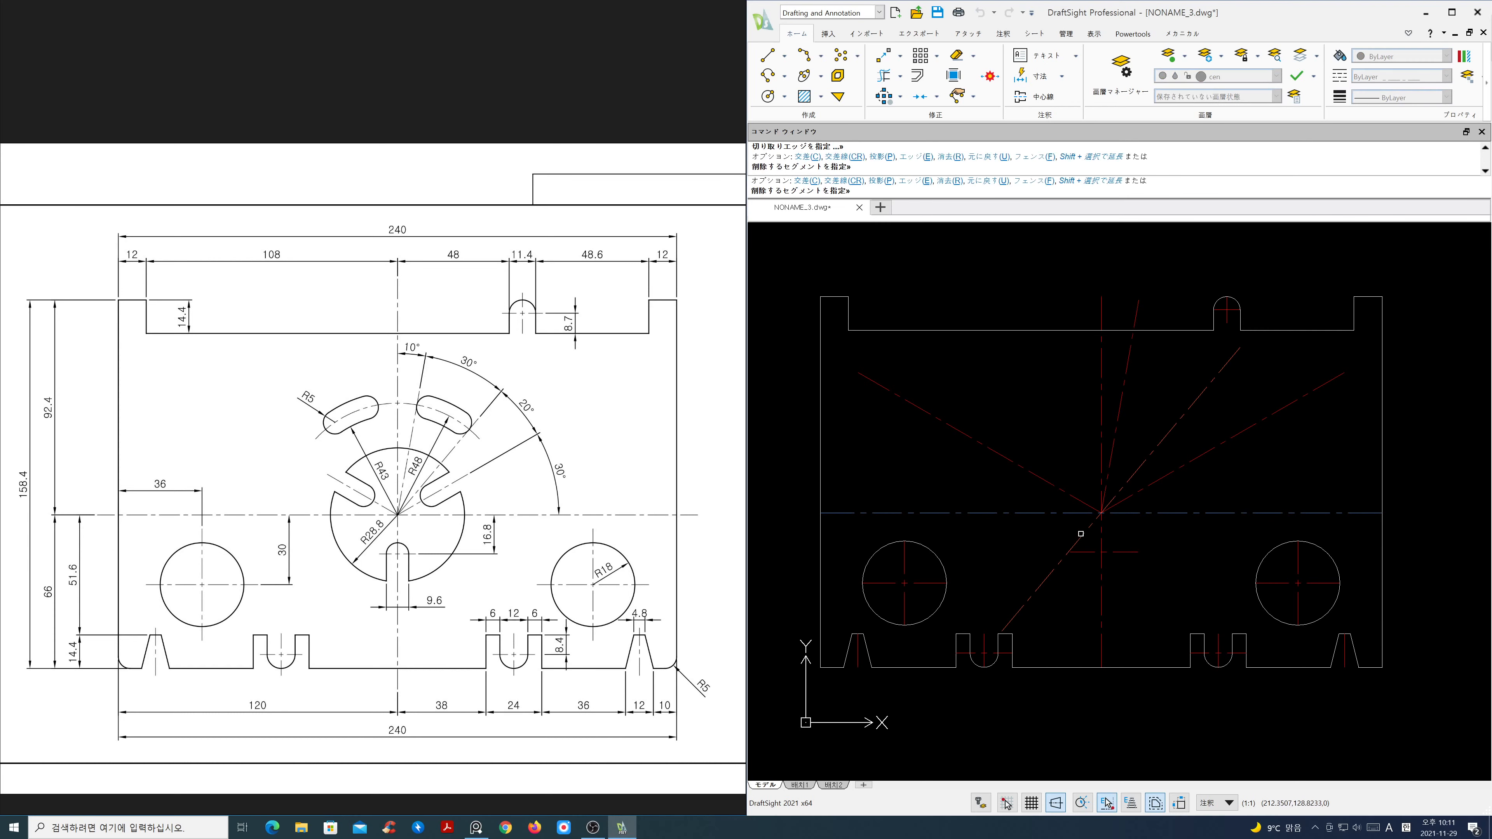
key("Return")
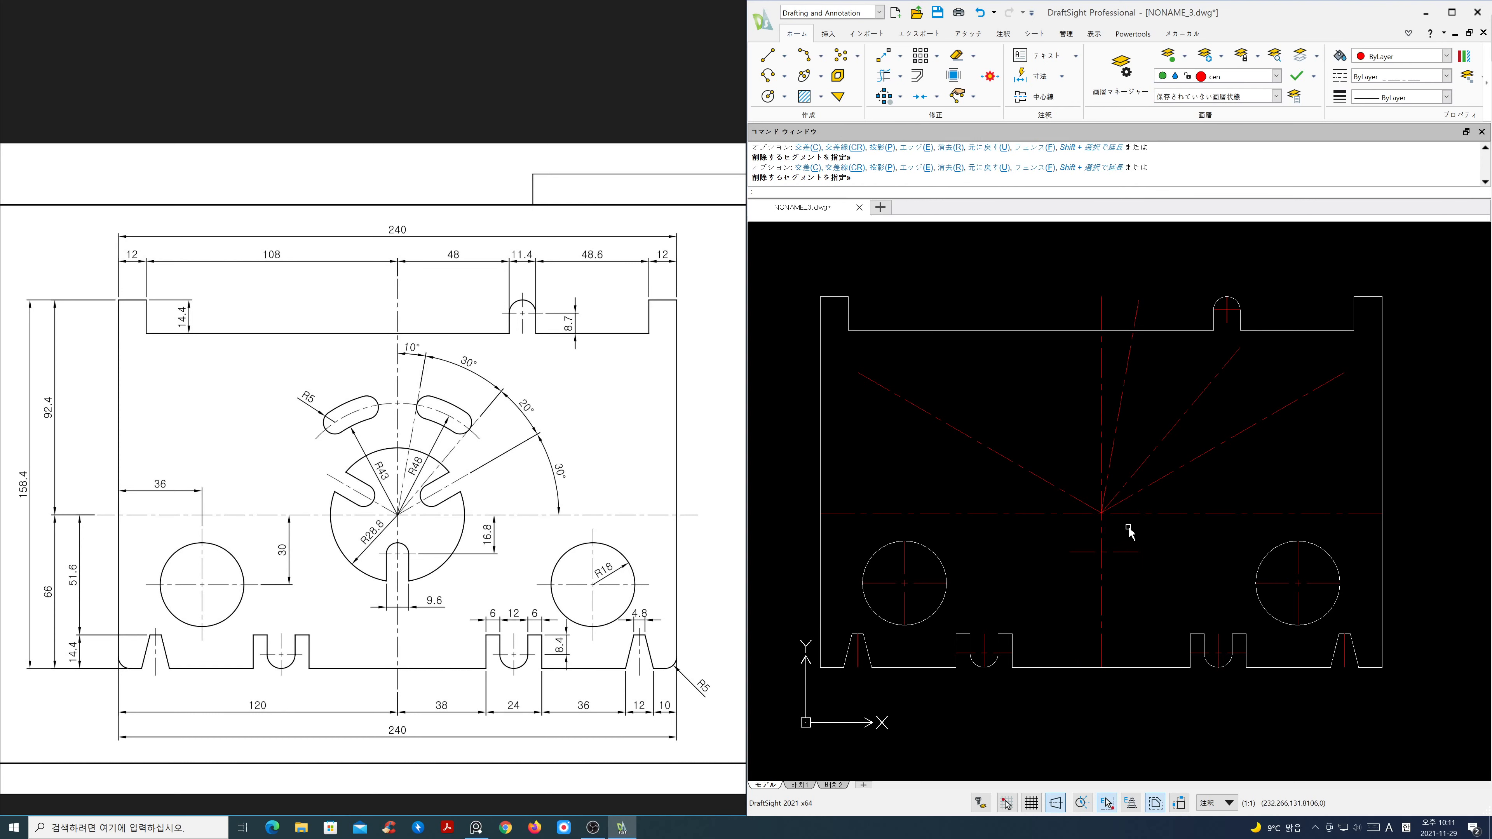
Step: Draw a centre-line circle of radius 48 at the crossing of the main centre lines
type("c")
key("Return")
left_click(1100, 512)
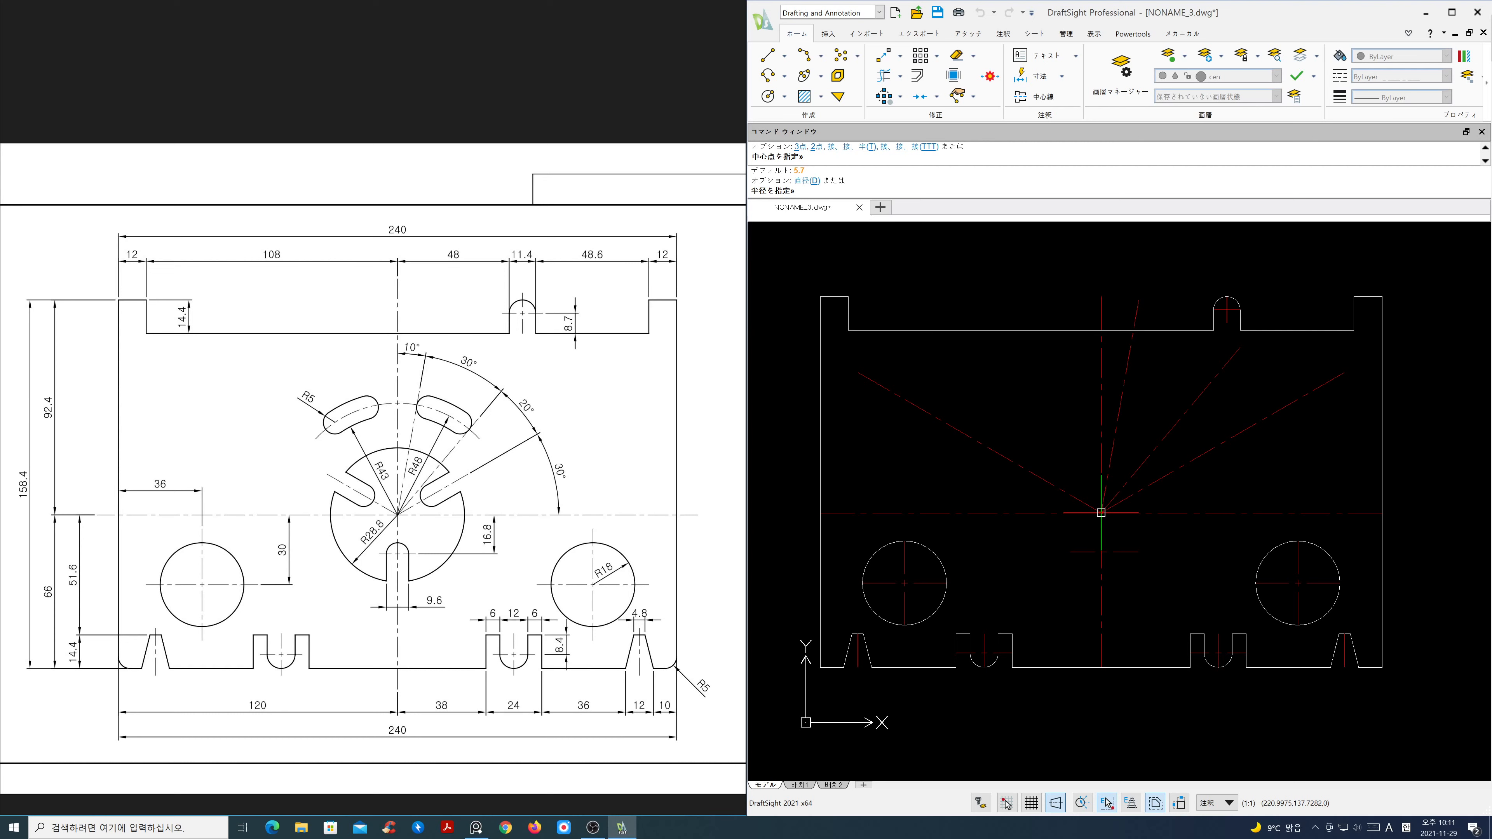
key("Return")
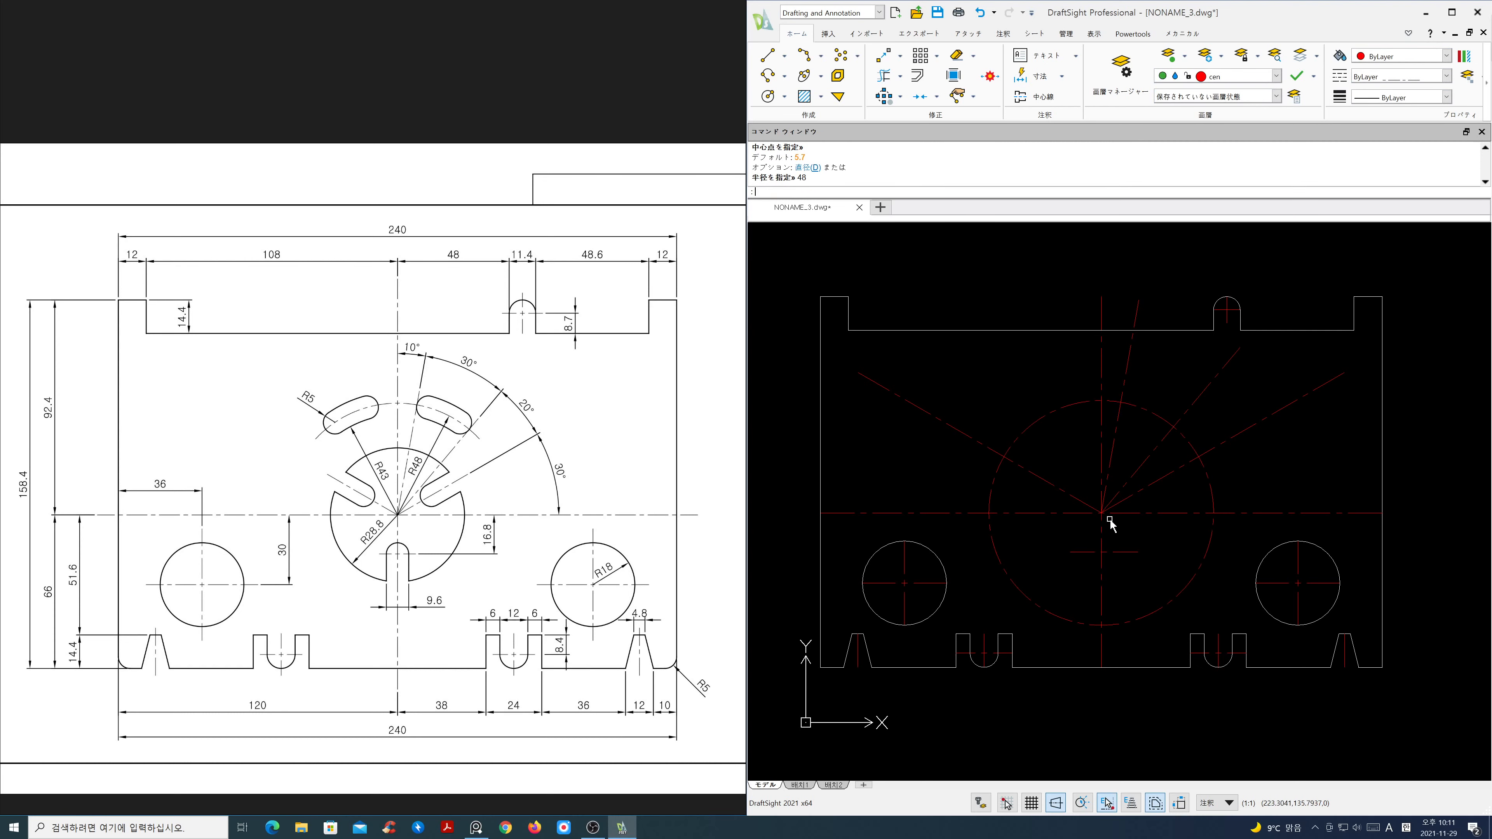
Step: Split the radius 48 circle to remove its lower part, keeping the upper arc across the angled centre lines
type("b")
key("Return")
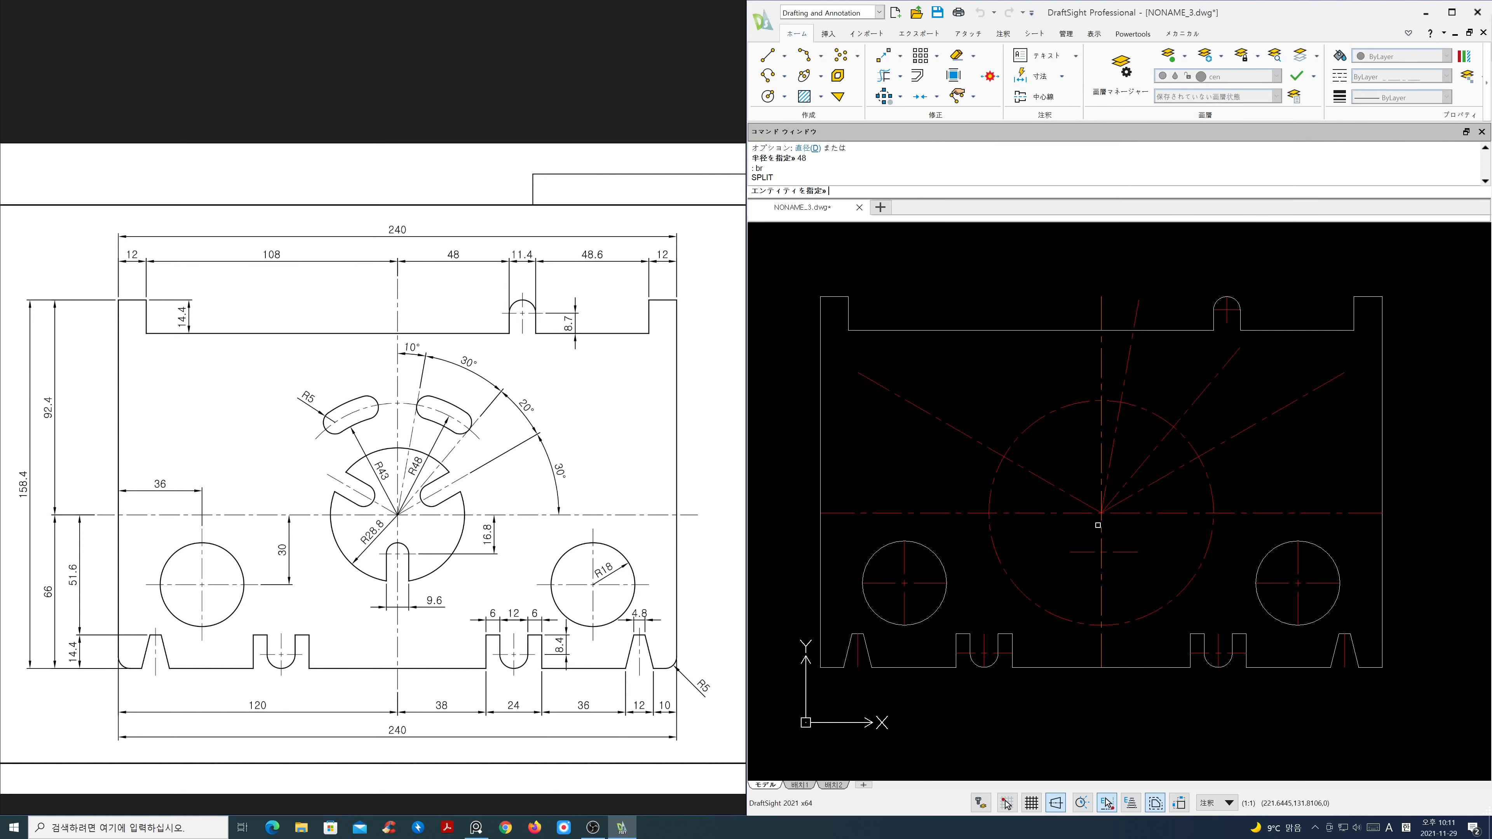
left_click(999, 468)
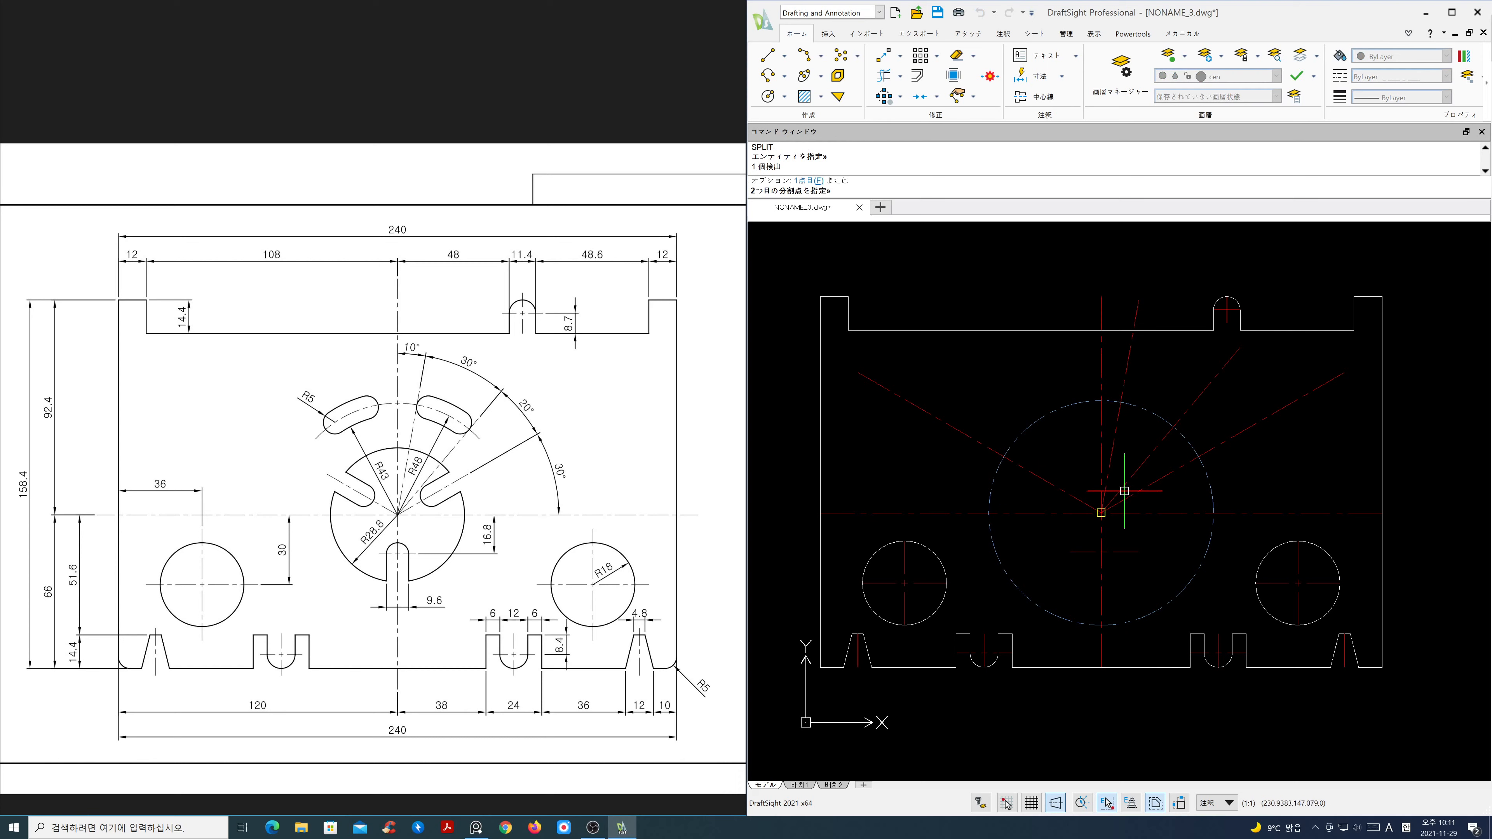
left_click(1208, 478)
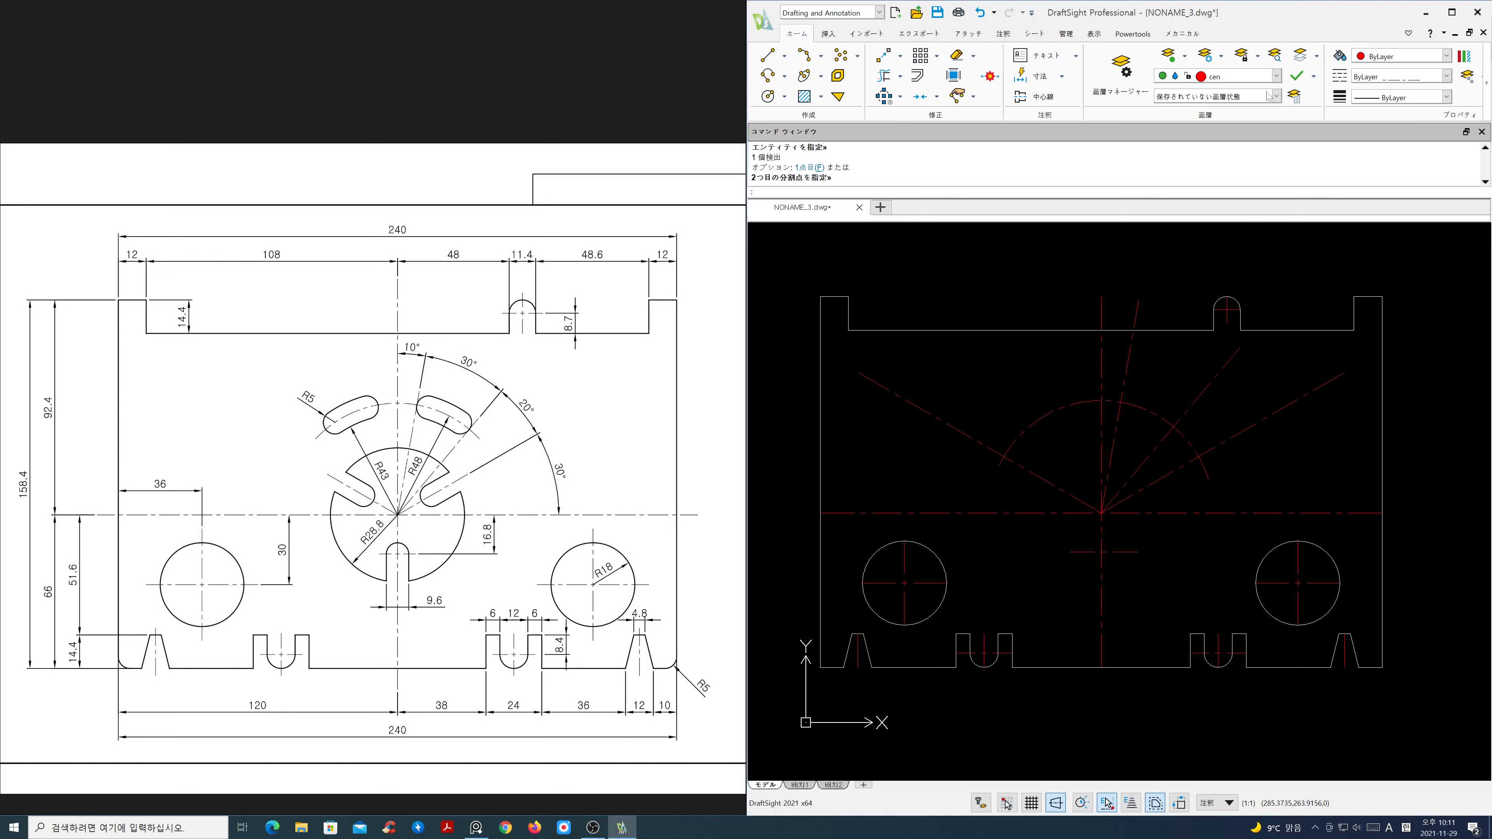
Step: Make ele the current layer
left_click(1276, 76)
left_click(1237, 136)
scroll(414, 529, "up", 2)
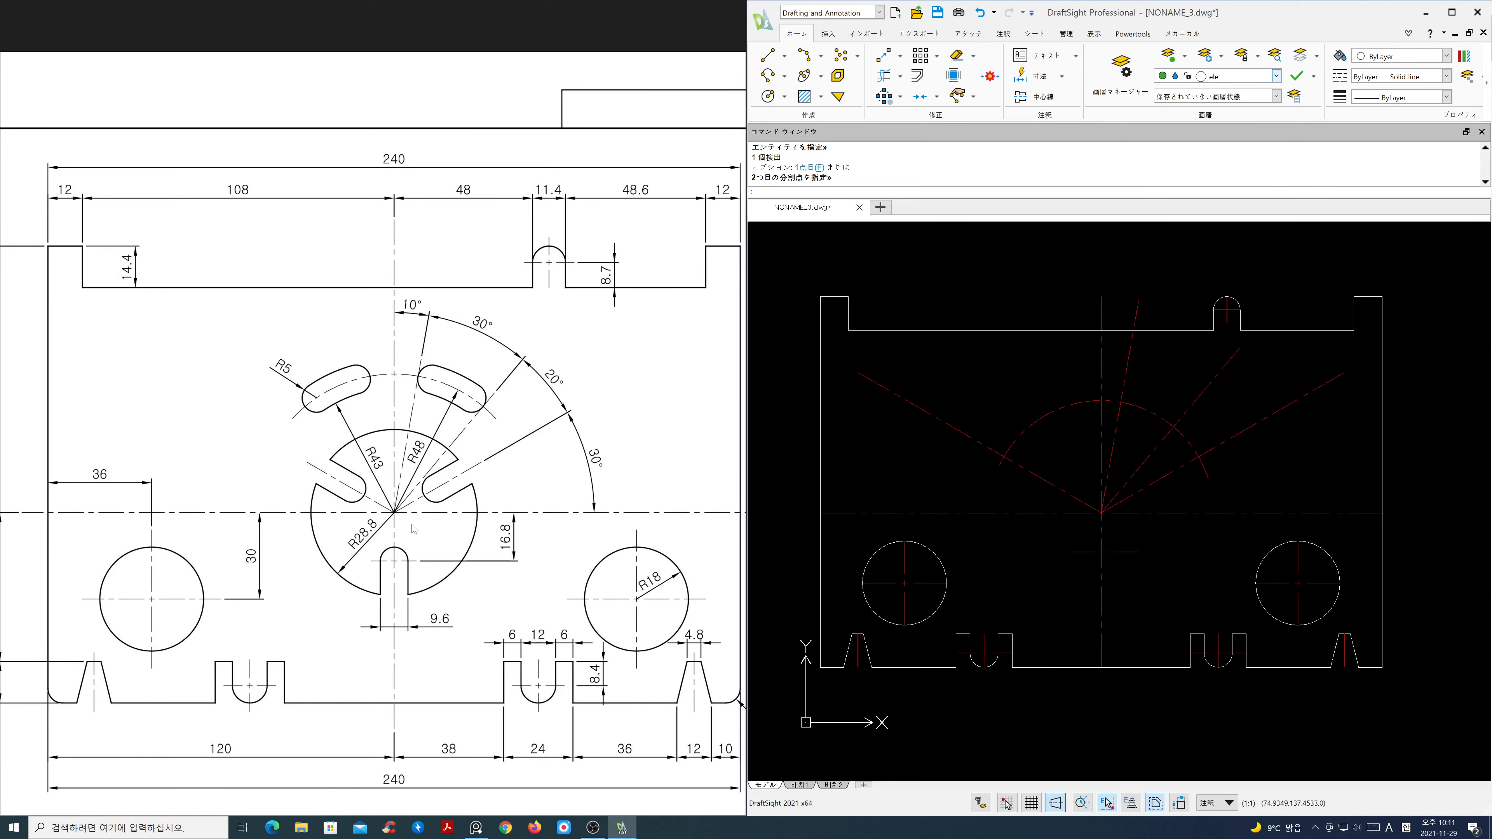
scroll(1108, 499, "up", 1)
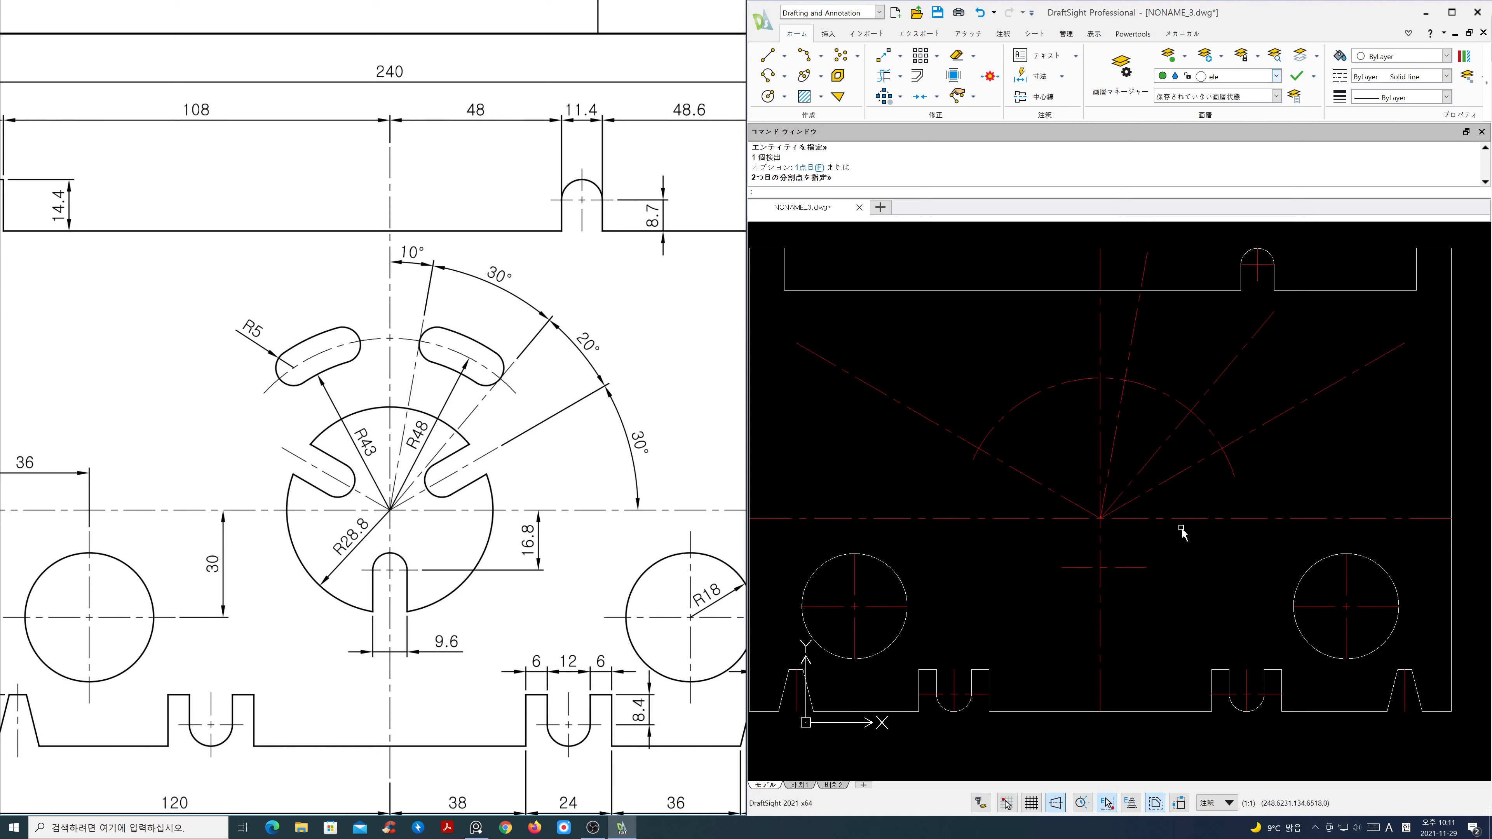
Step: Turn off midpoint entity snapping in the user preferences while the Circle command is running
key("Return")
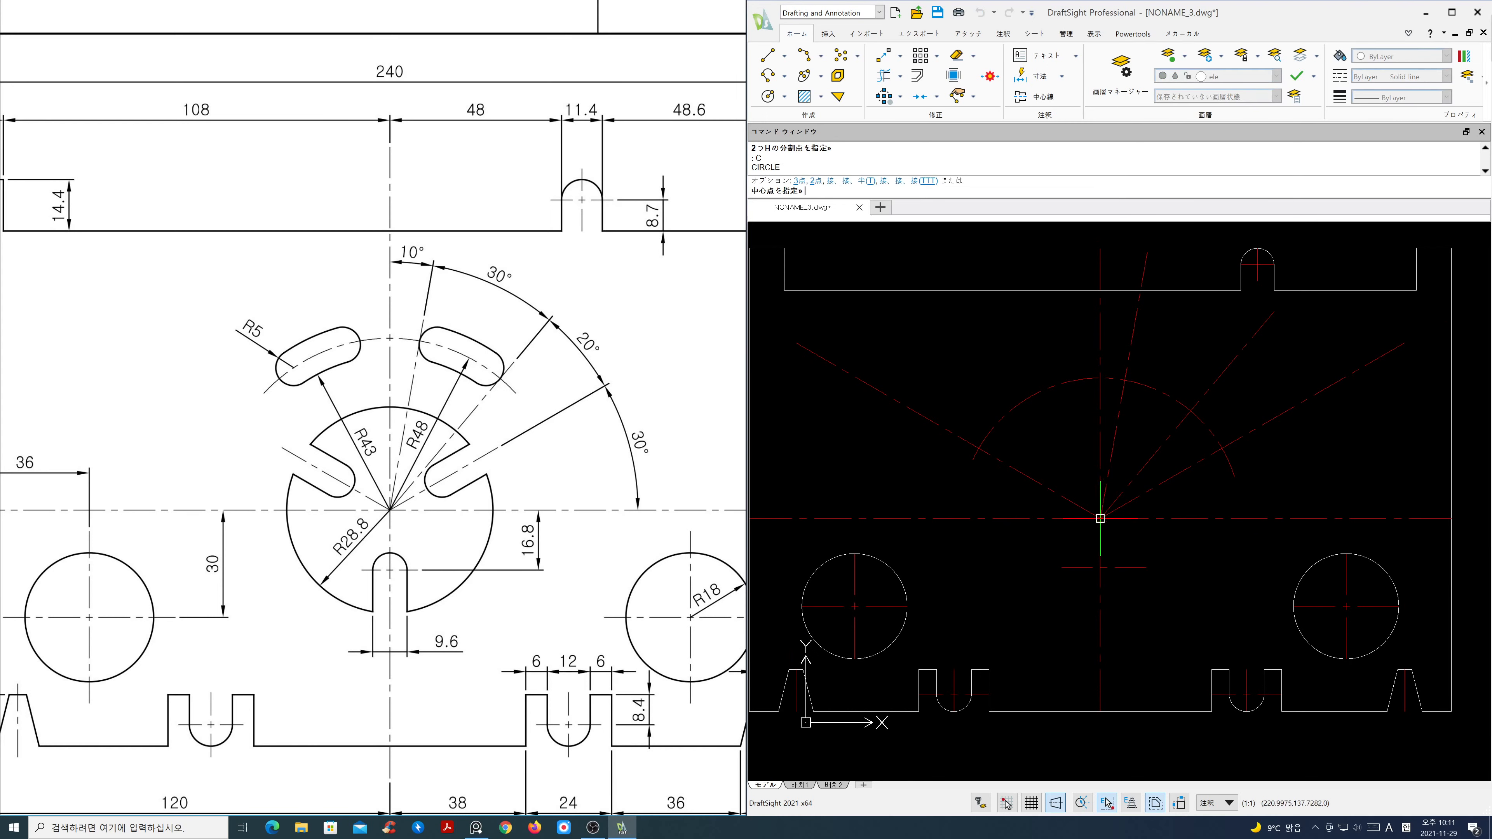
right_click(1111, 806)
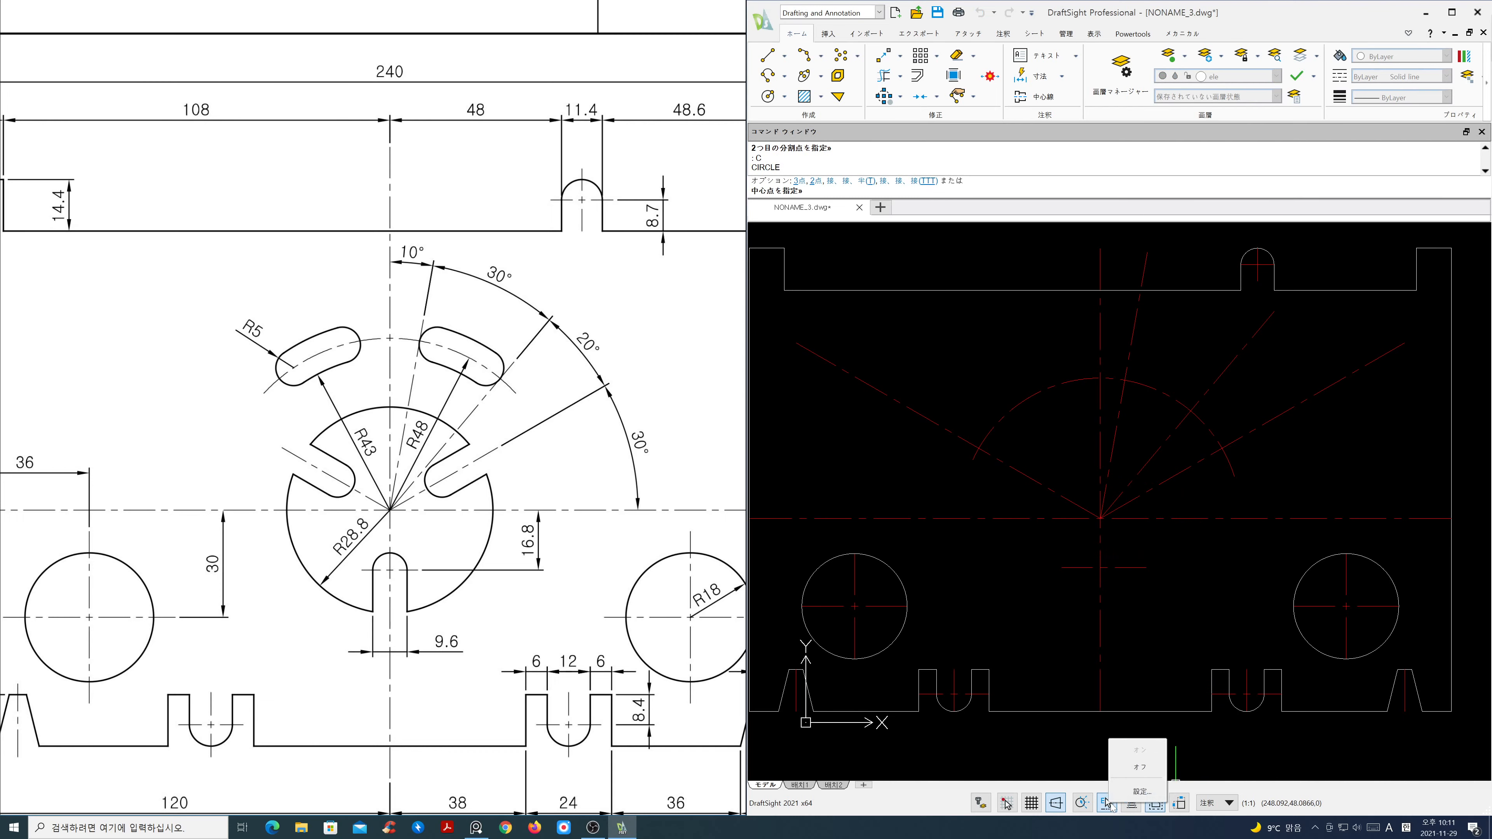
left_click(1130, 793)
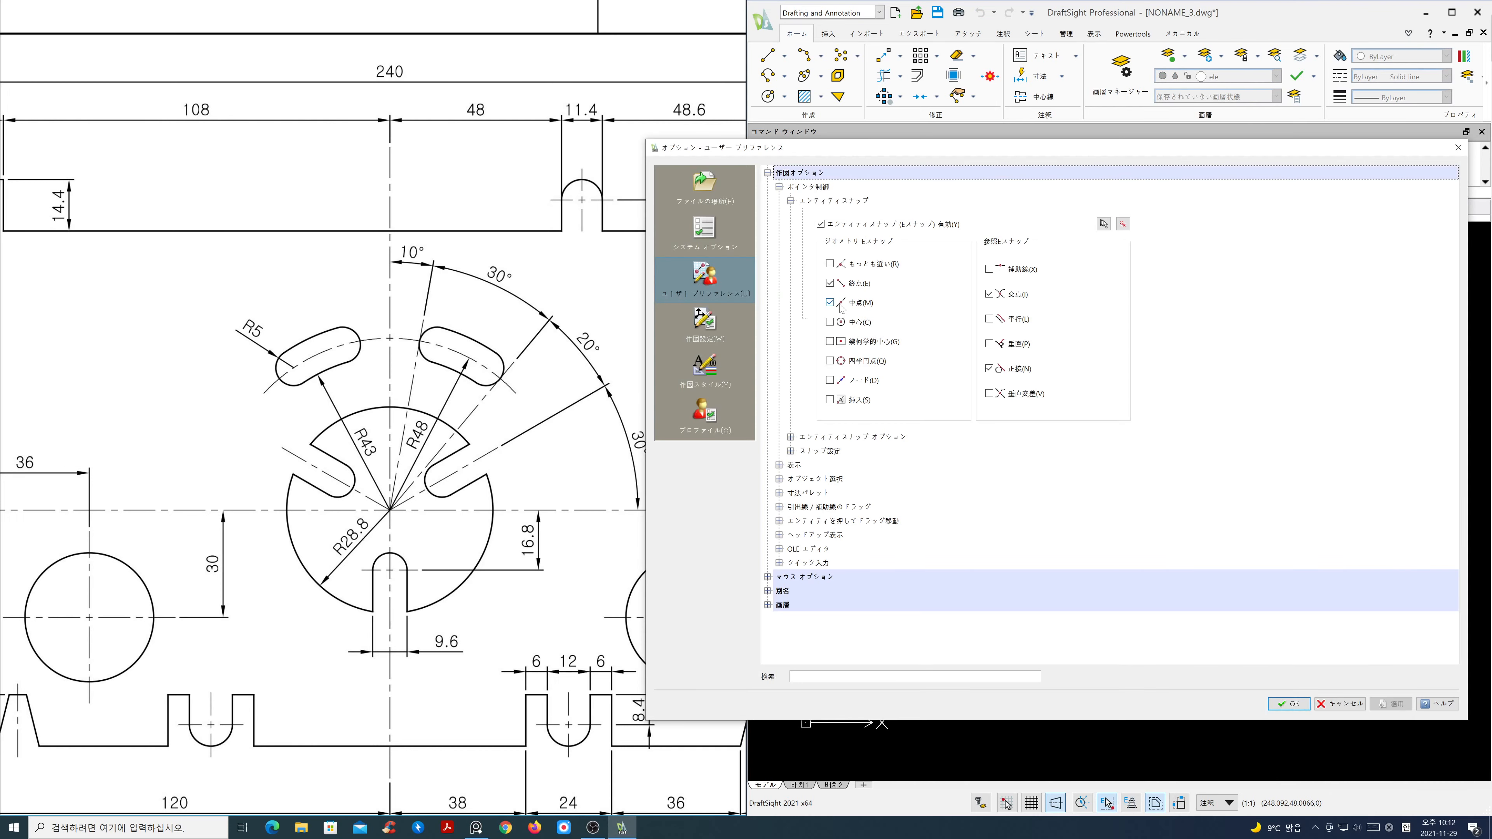
left_click(830, 302)
left_click(1288, 703)
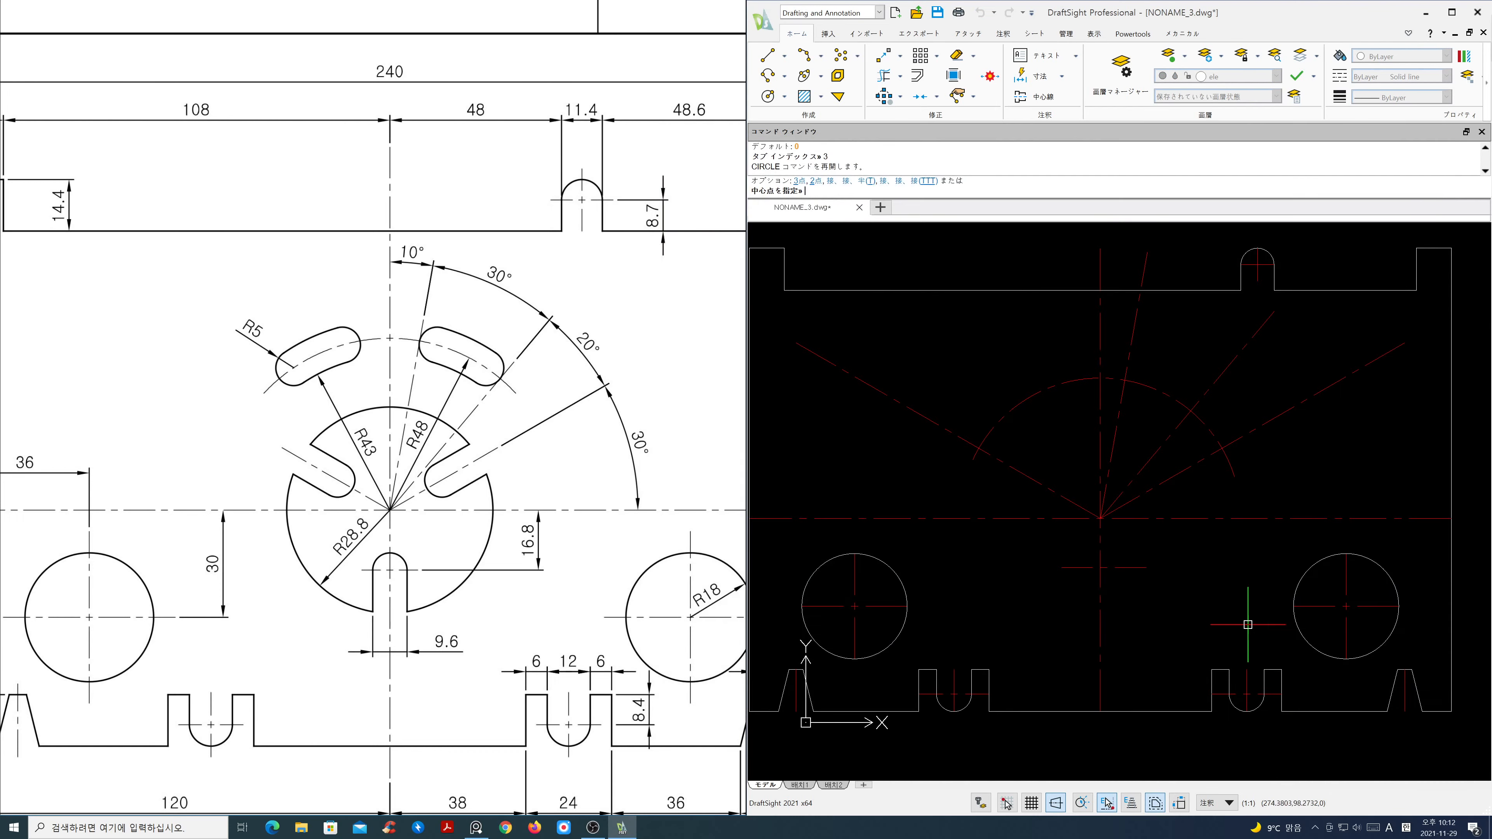
Step: Draw a radius 28.8 circle at the main centre-line crossing and a radius 4.8 circle at the short centre line below it
left_click(1100, 518)
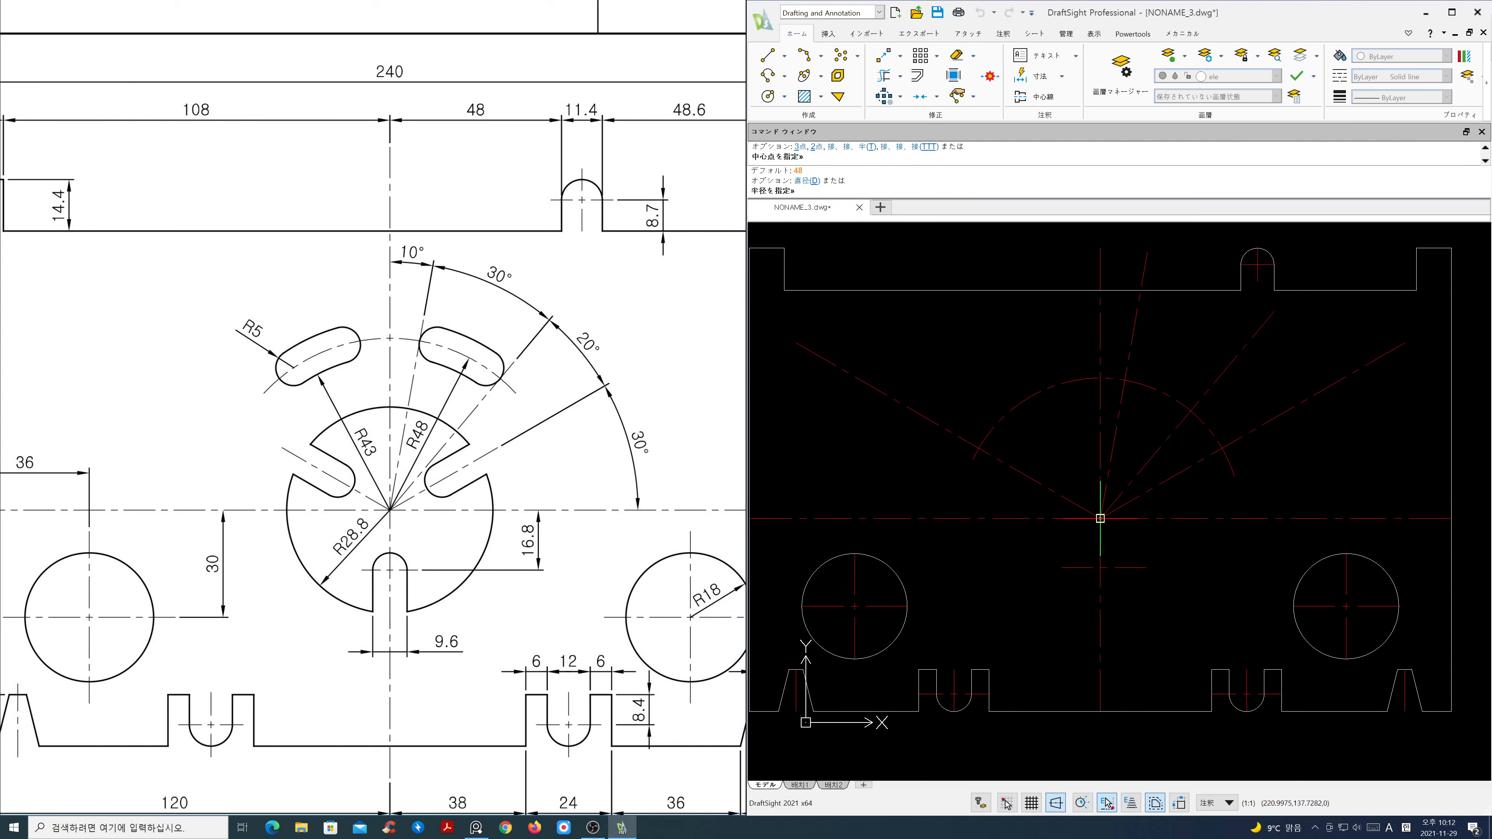
type("28.8")
key("Return")
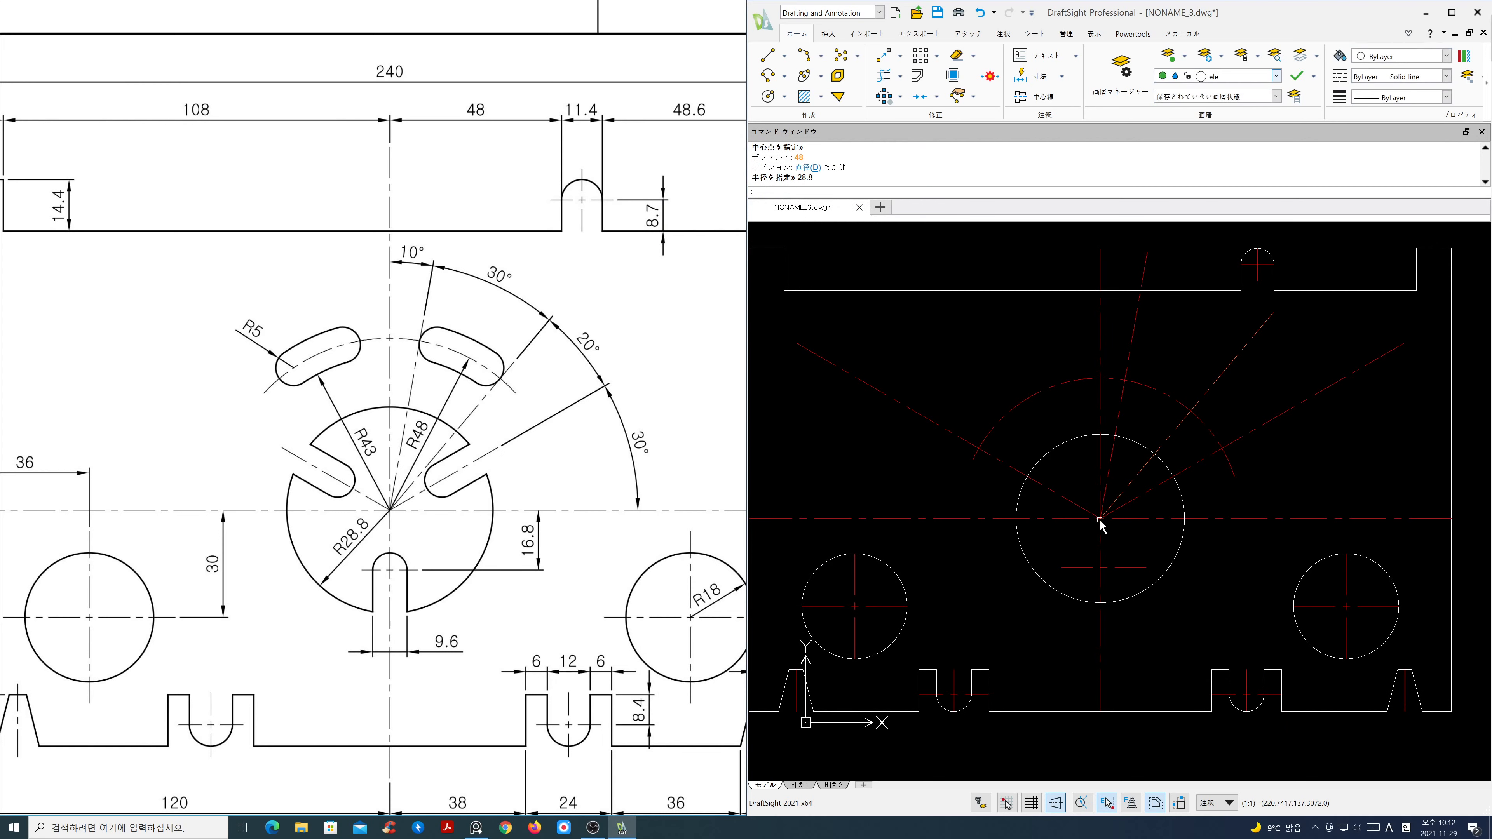
key("Return")
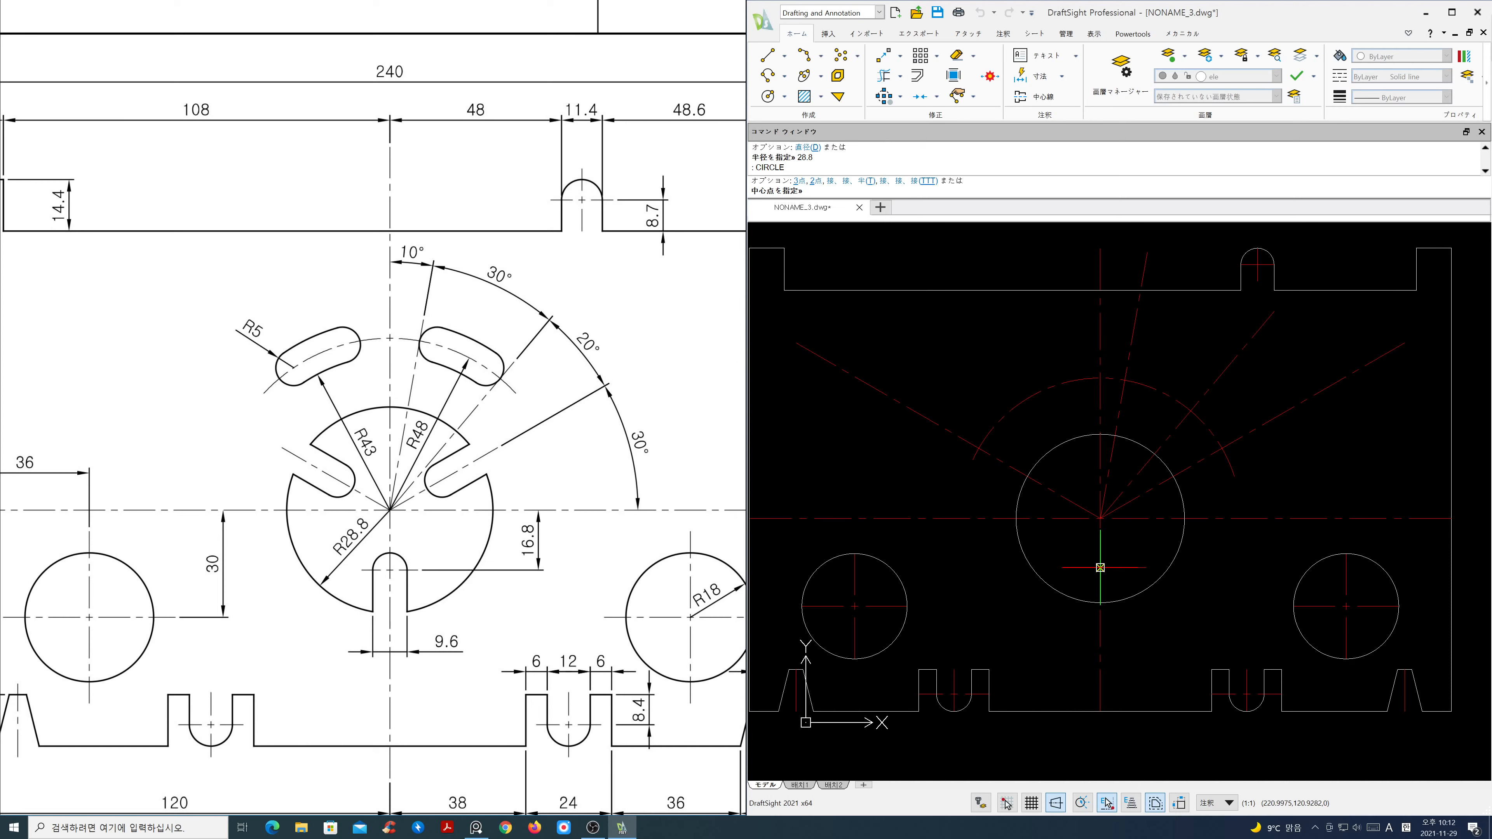
left_click(1101, 567)
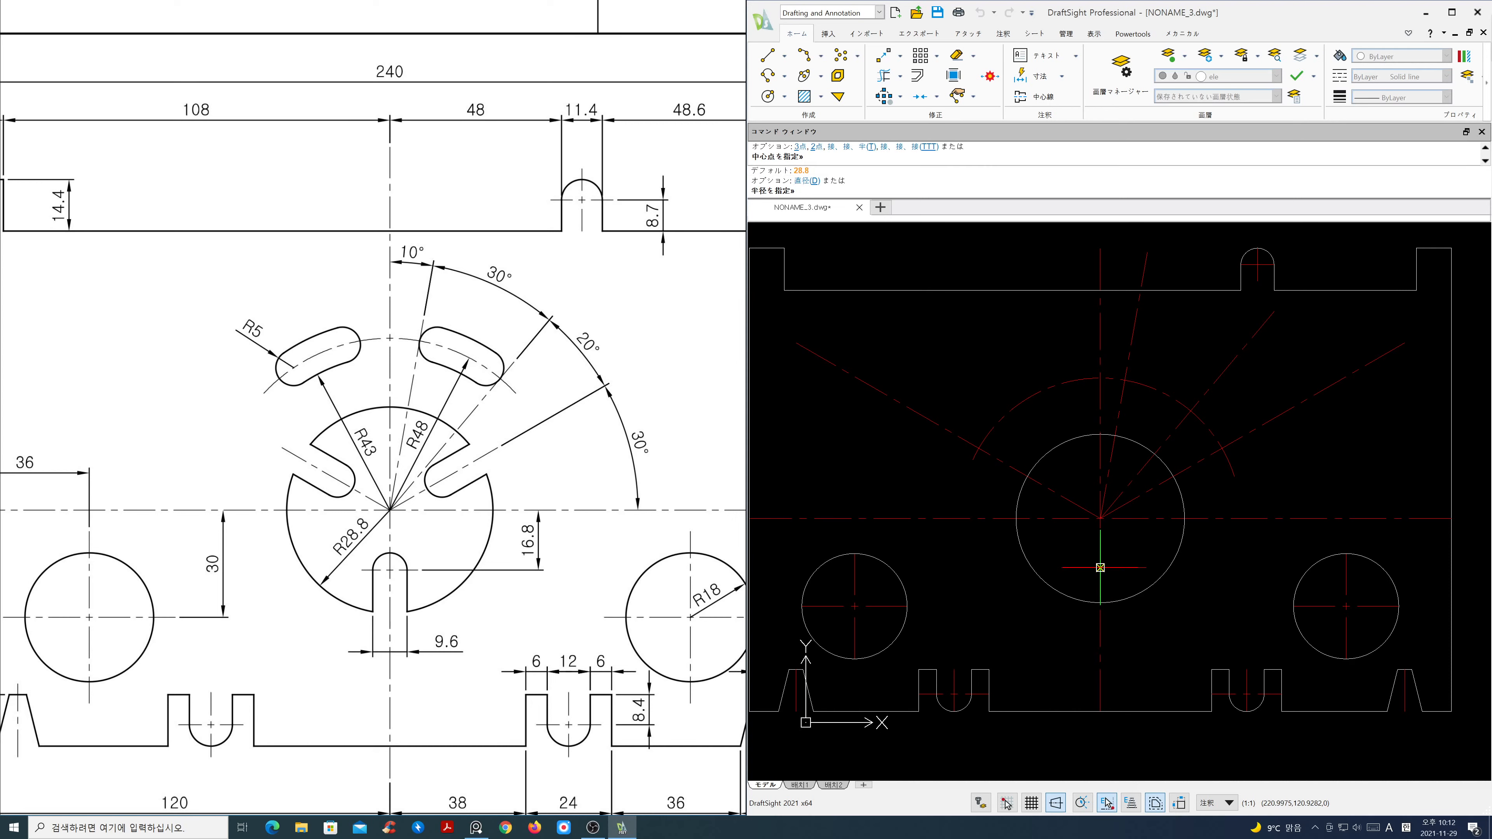
key("Return")
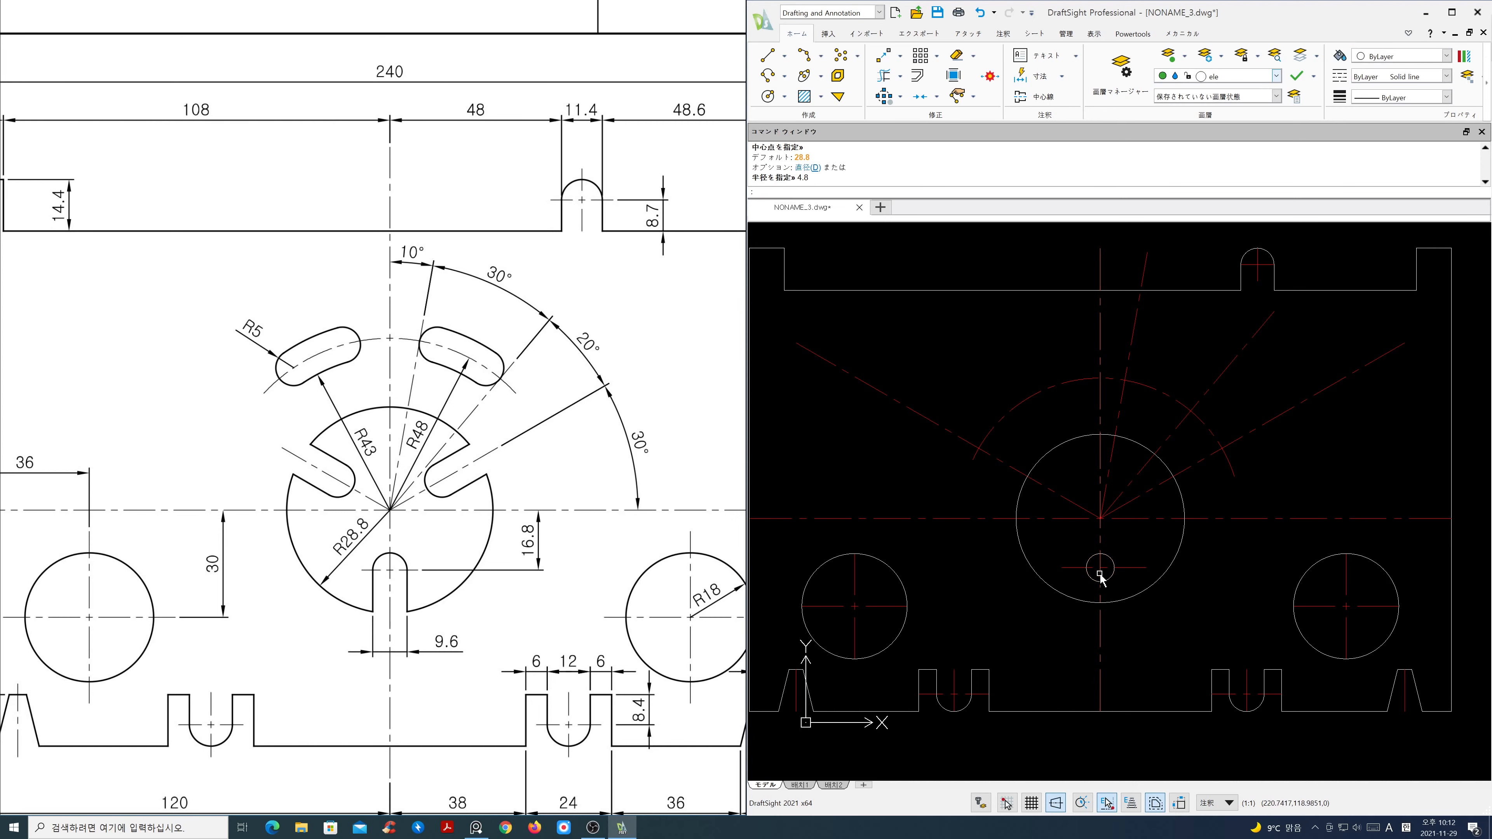
Step: Draw two vertical lines from the sides of the radius 4.8 circle down past the edge of the radius 28.8 circle
scroll(1101, 573, "up", 3)
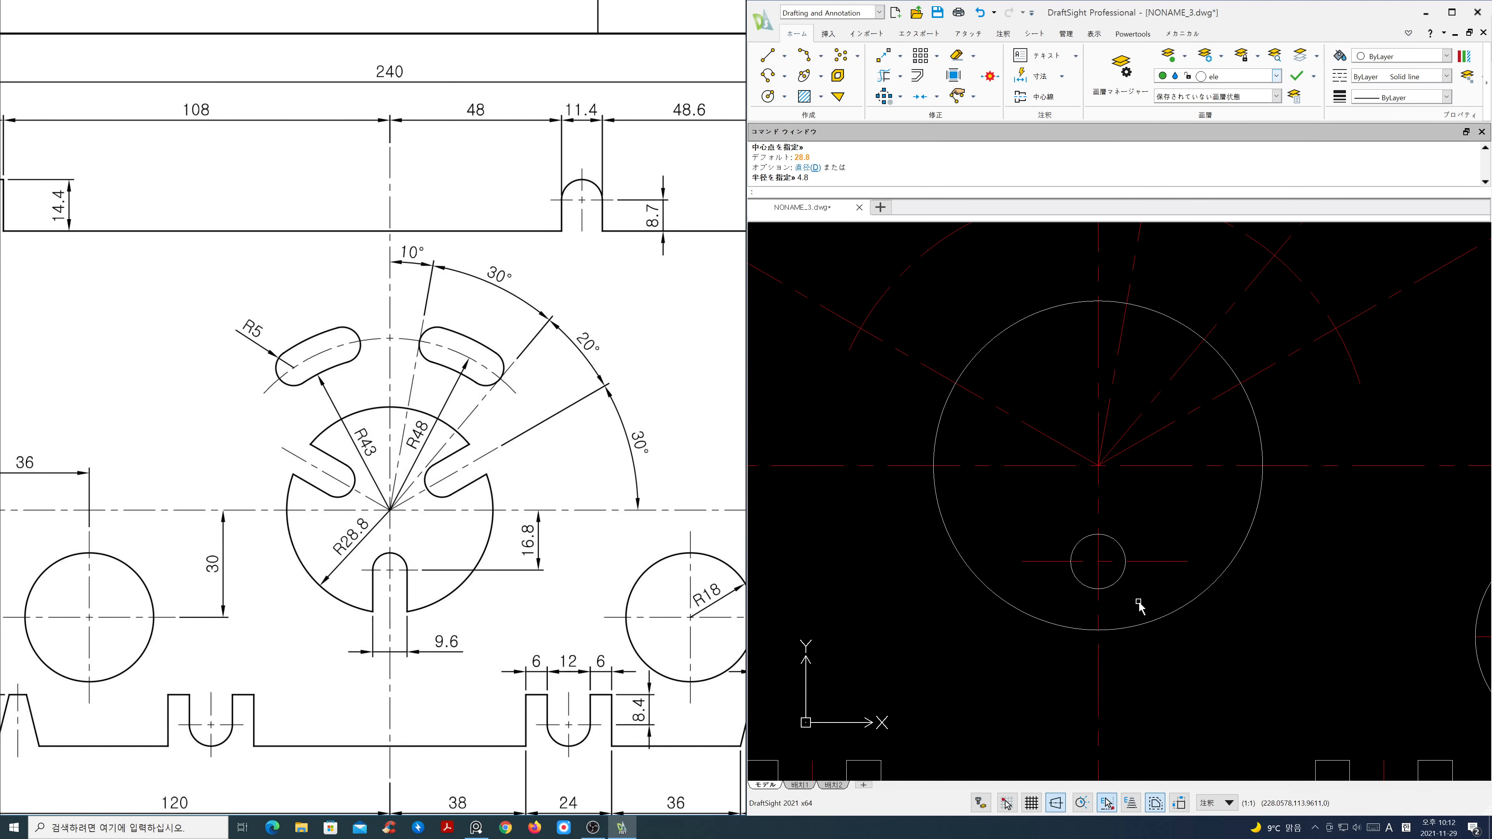
middle_click_drag(1138, 606, 1139, 550)
key("Return")
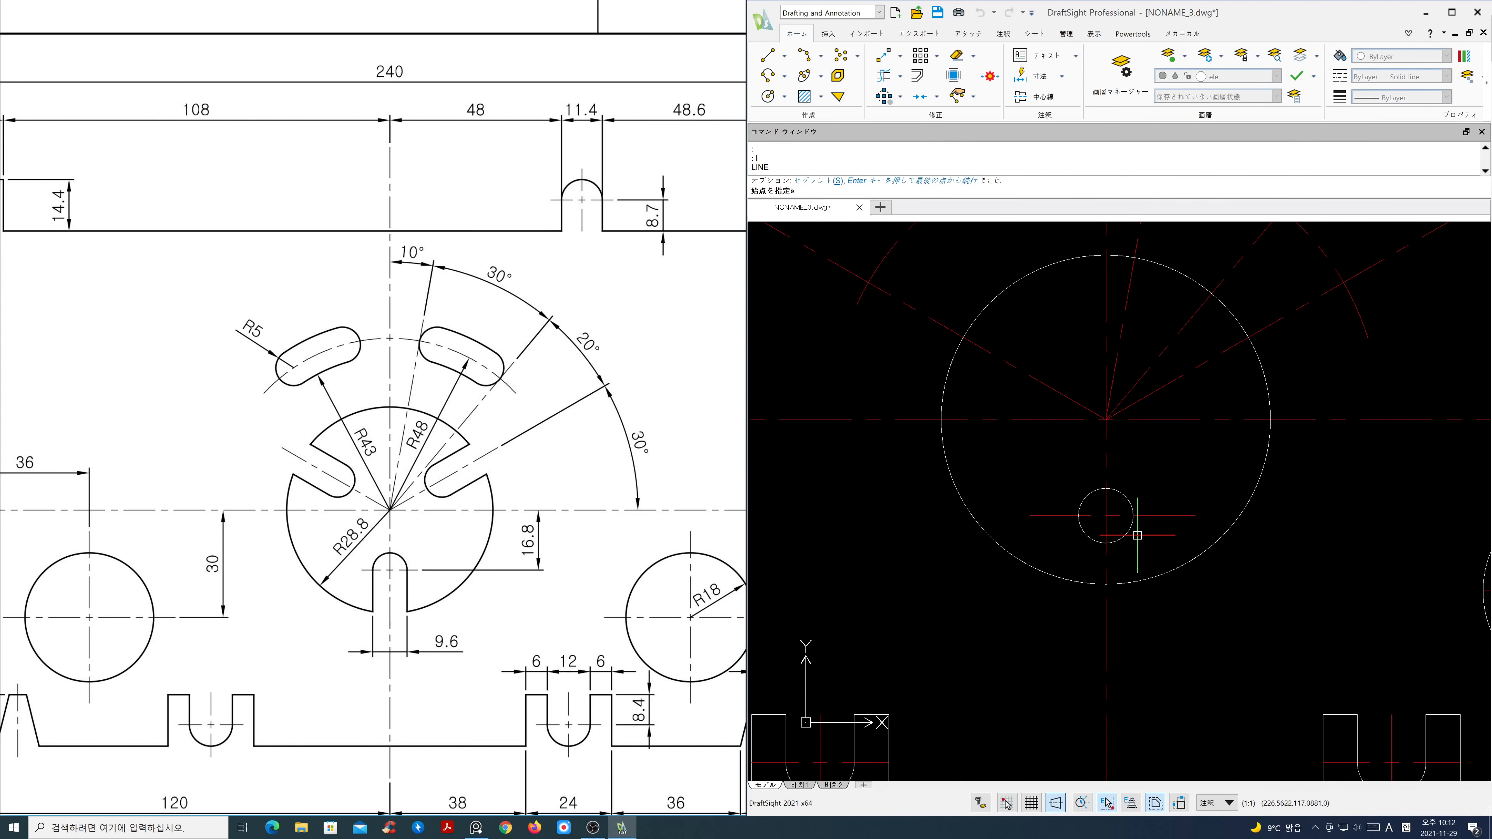
left_click(1132, 516)
left_click(1139, 633)
key("Return")
key("Return")
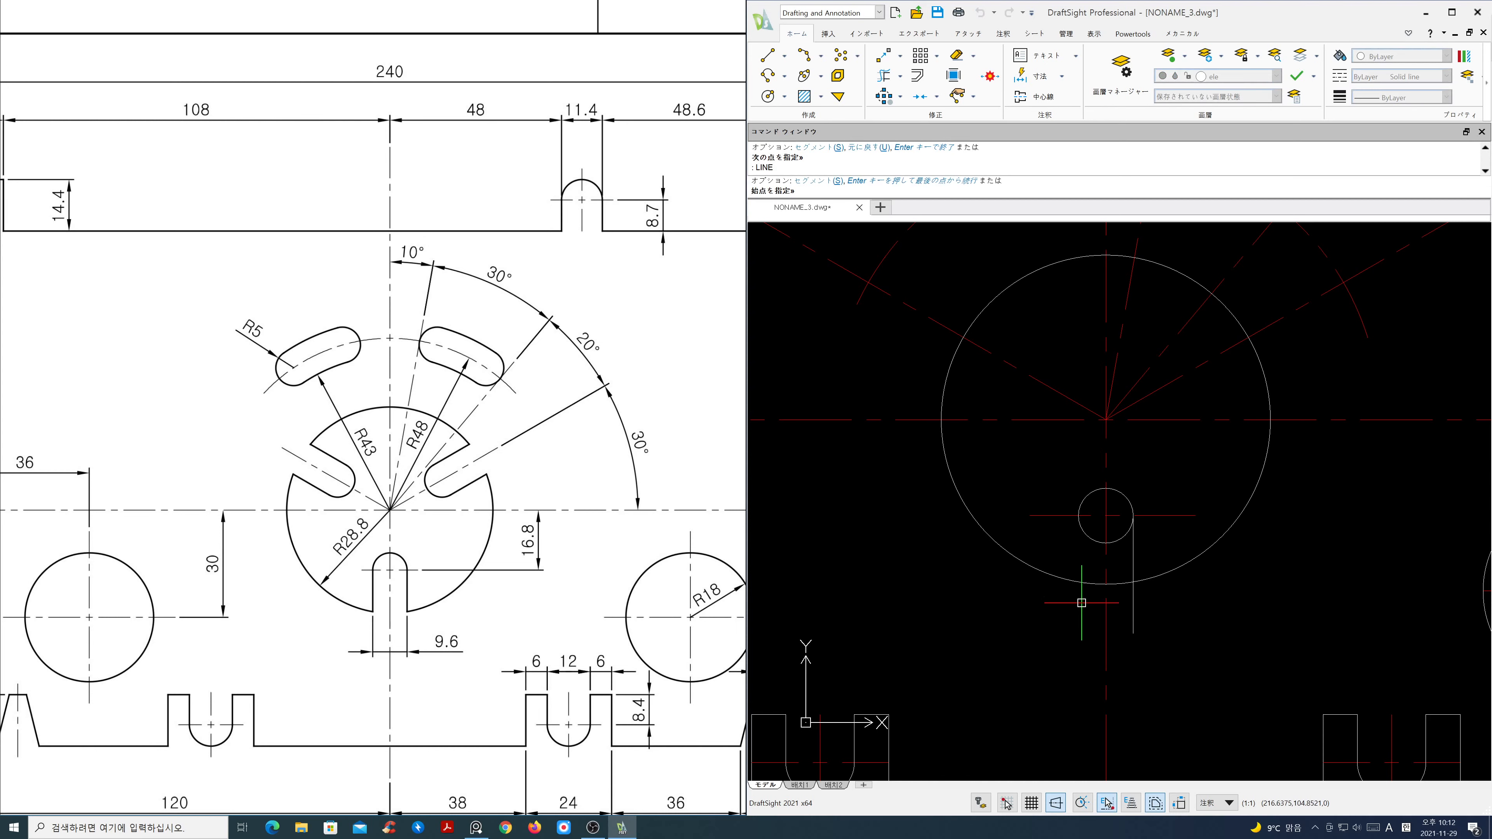
left_click(1079, 516)
left_click(1078, 630)
key("Return")
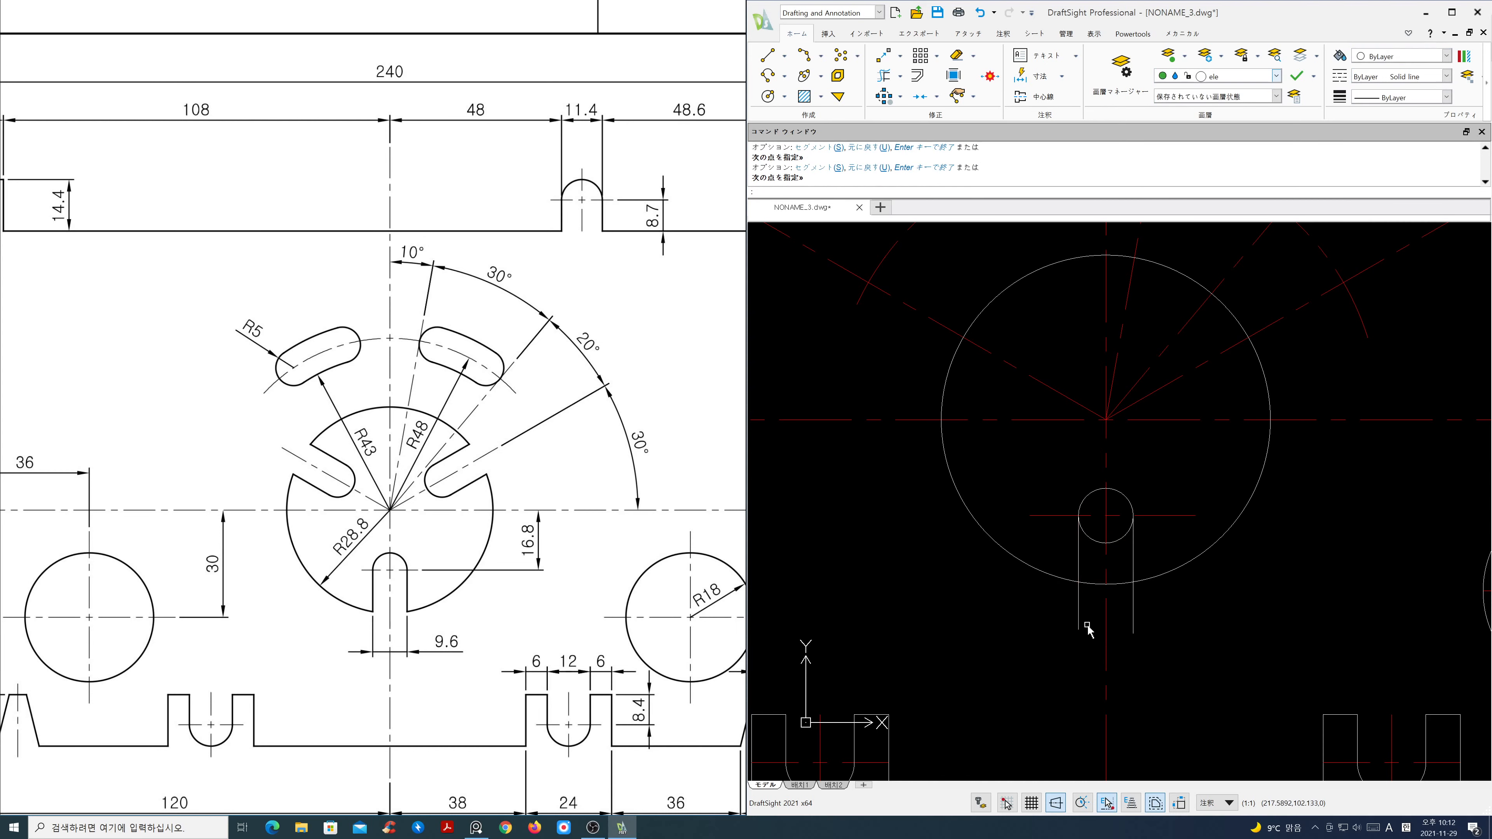
Step: Freeze the cen layer to hide the centre lines
middle_click_drag(1099, 552, 1099, 587)
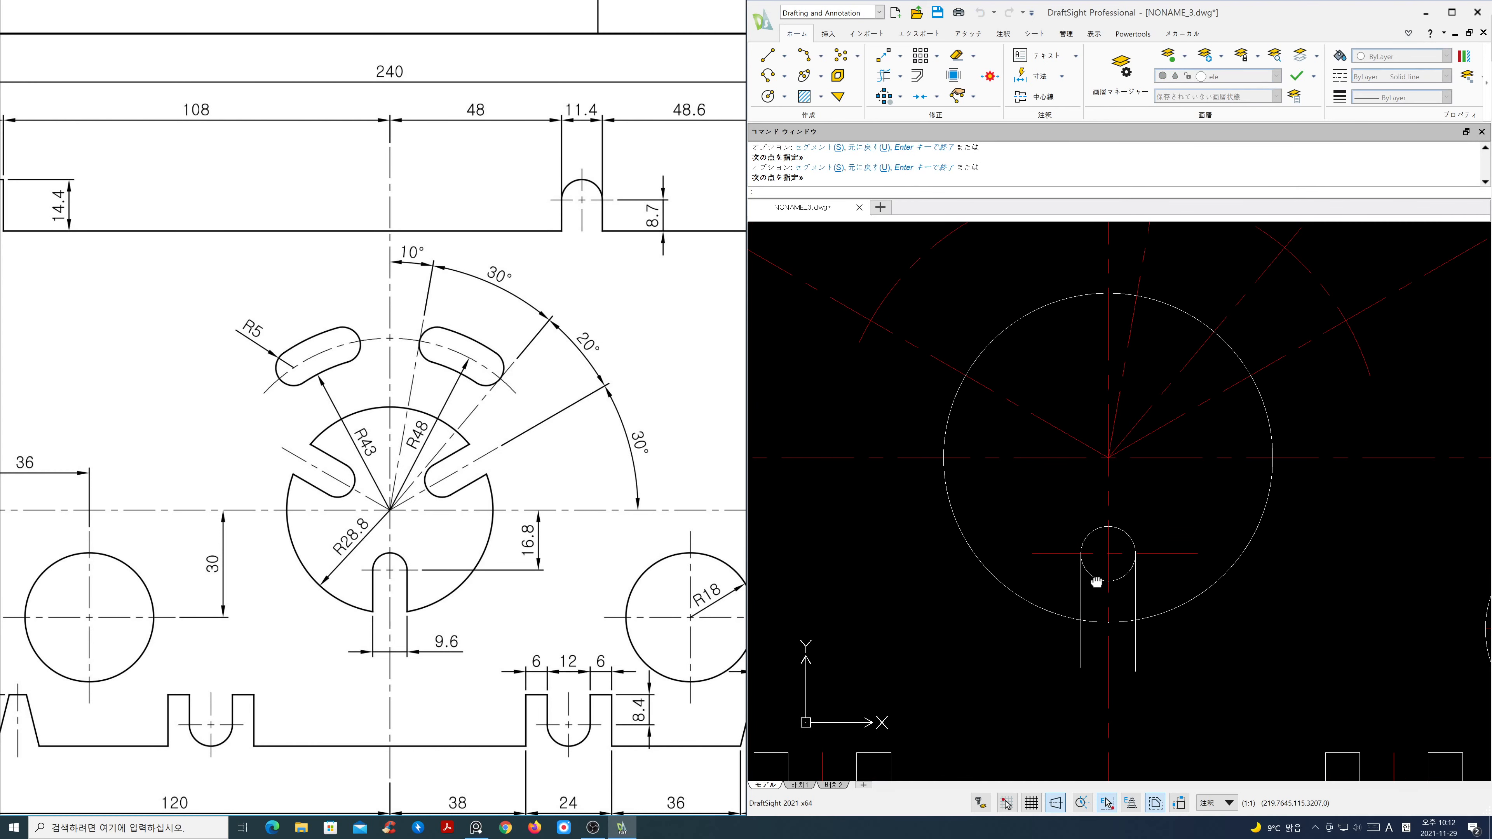
scroll(1107, 516, "down", 2)
middle_click_drag(1107, 516, 1106, 538)
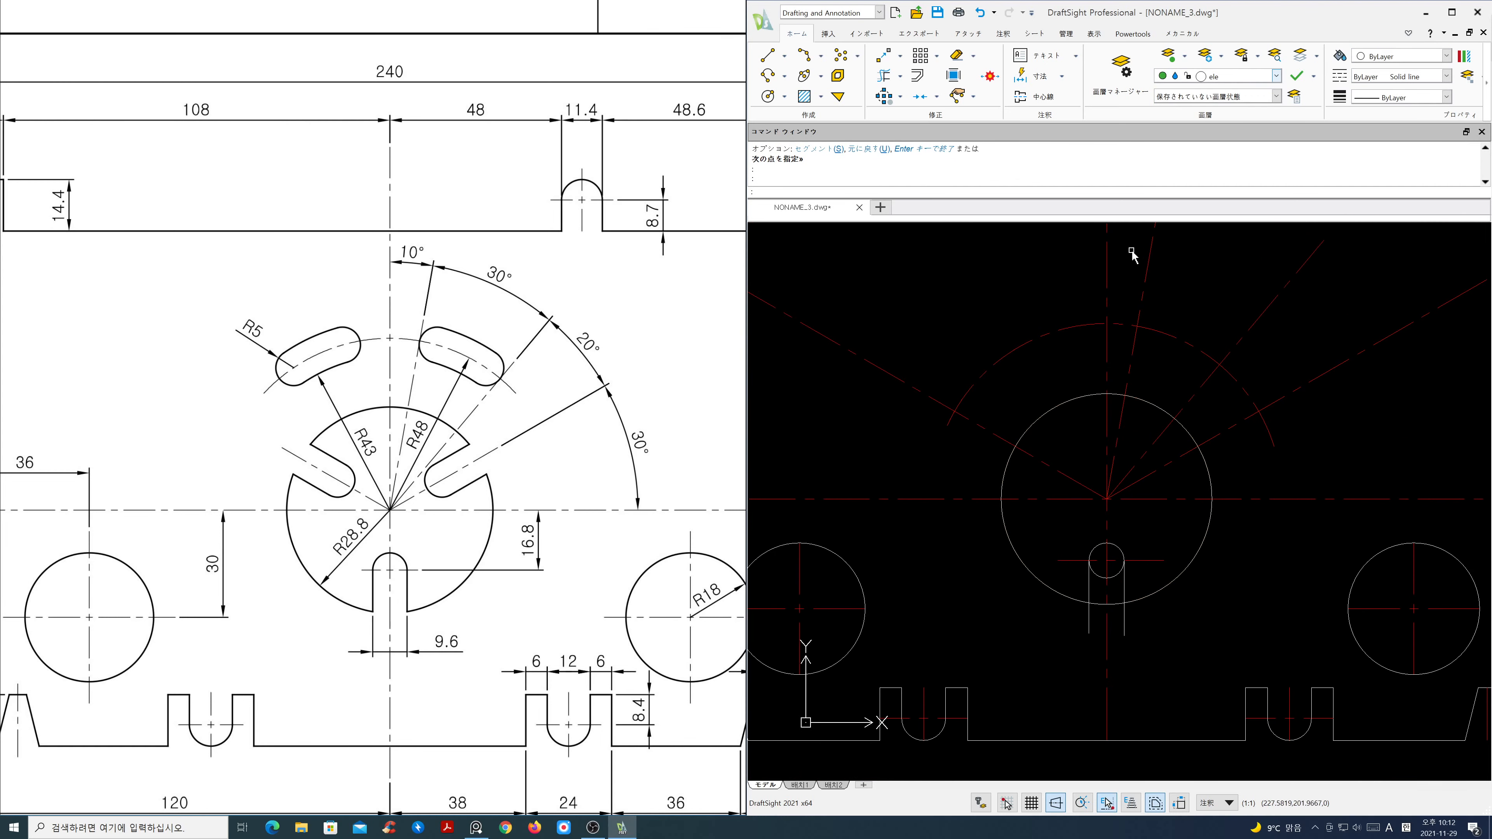
left_click(1277, 76)
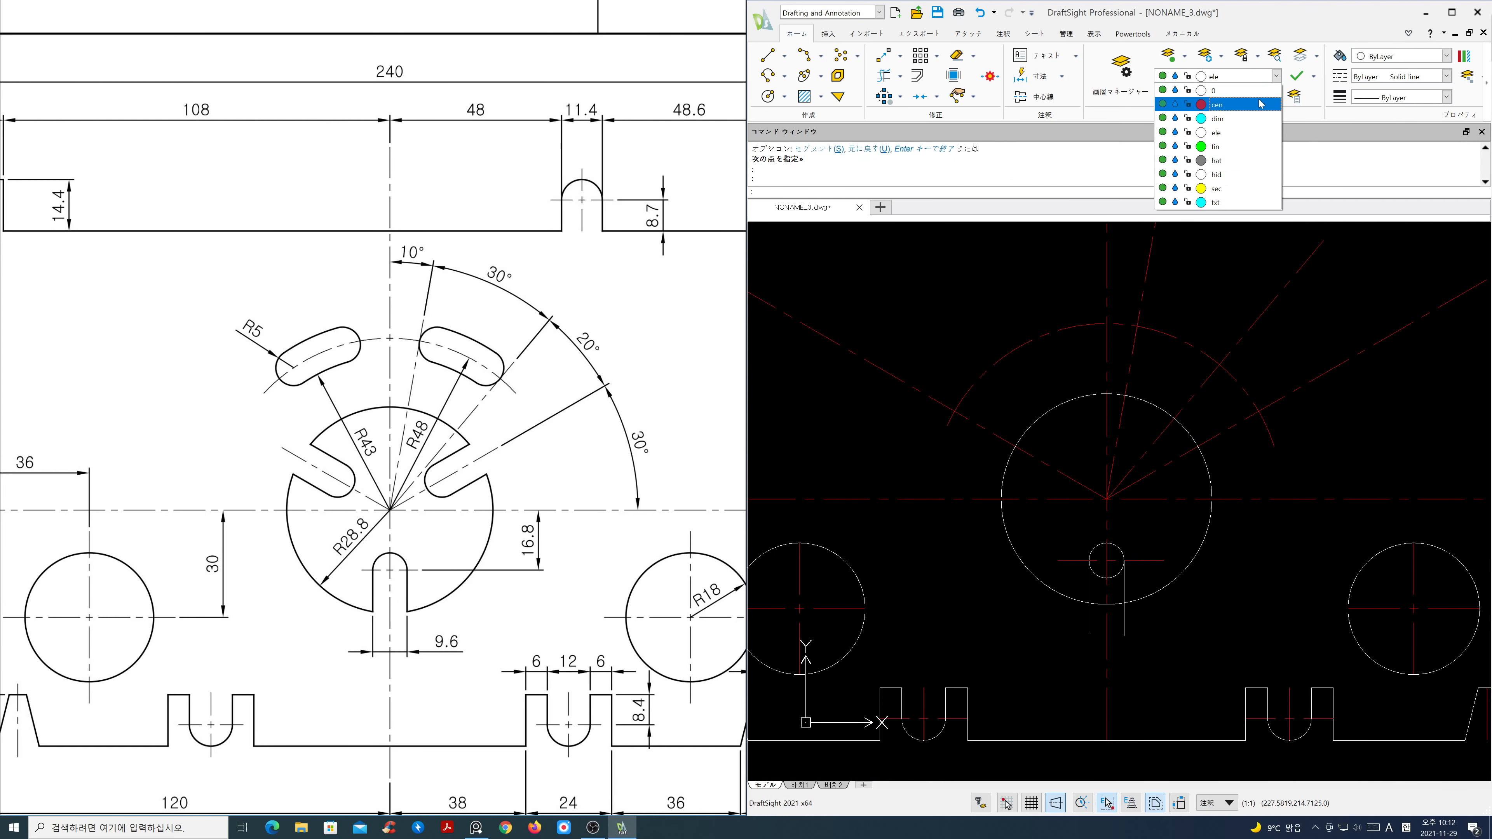
left_click(1173, 105)
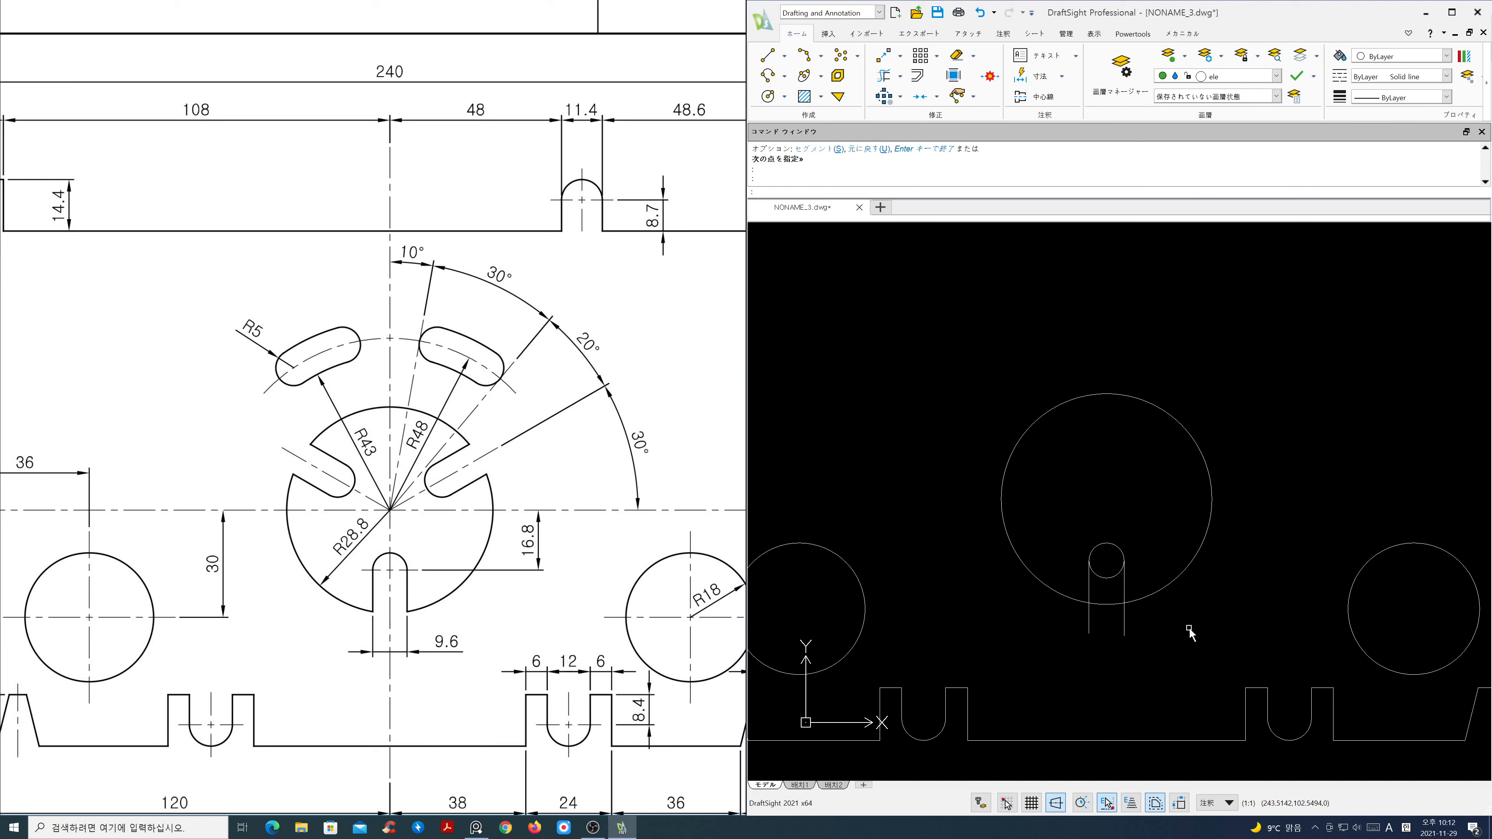
Step: Power-trim the small circle's lower half, the overhanging line ends and the large circle's arc between them to form the open slot
left_click(884, 75)
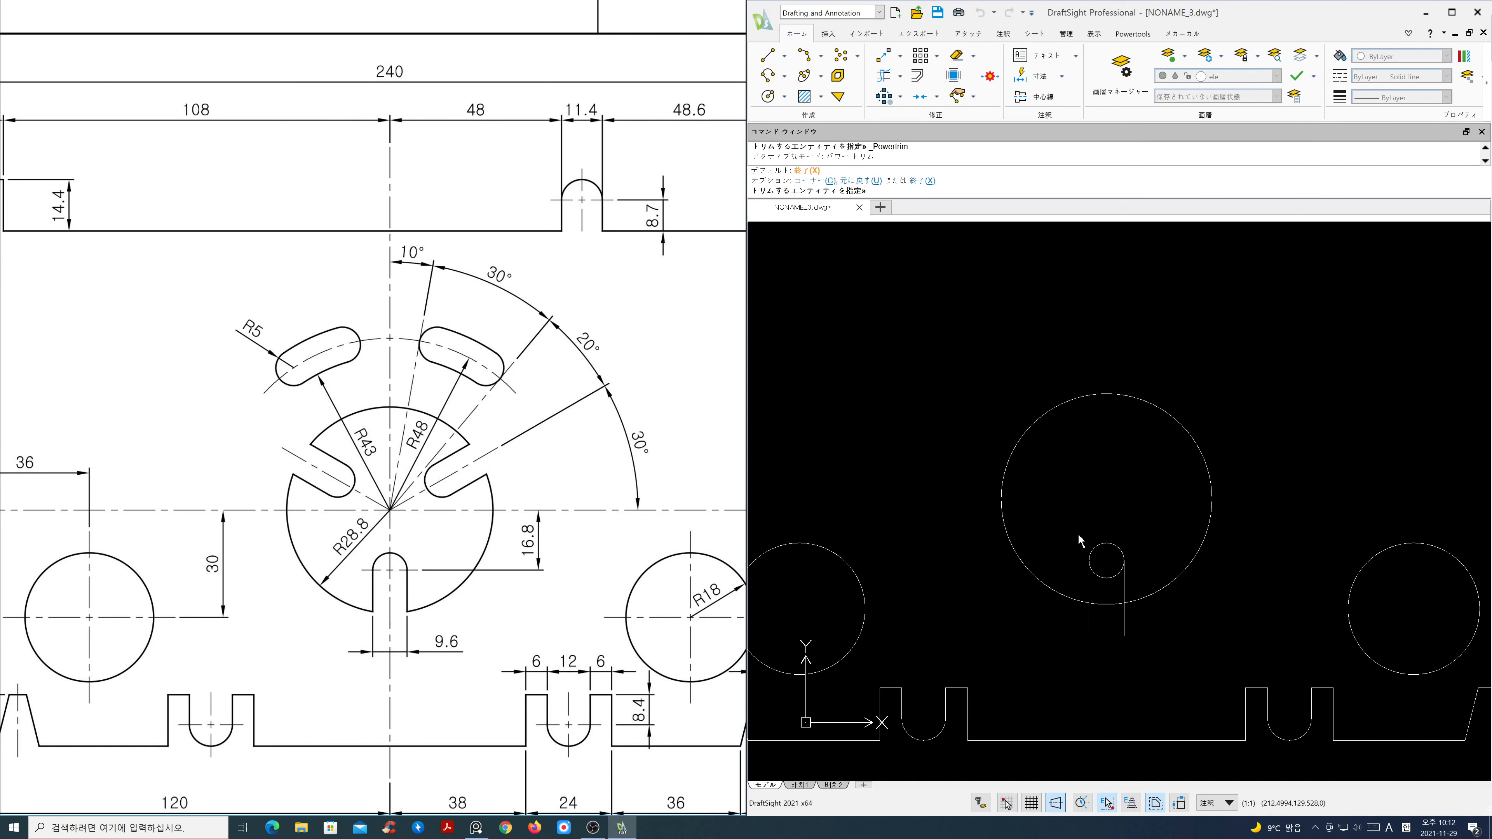
mouse_move(1101, 573)
left_mouse_down()
mouse_move(1088, 613)
mouse_move(1142, 623)
left_mouse_up()
key("Return")
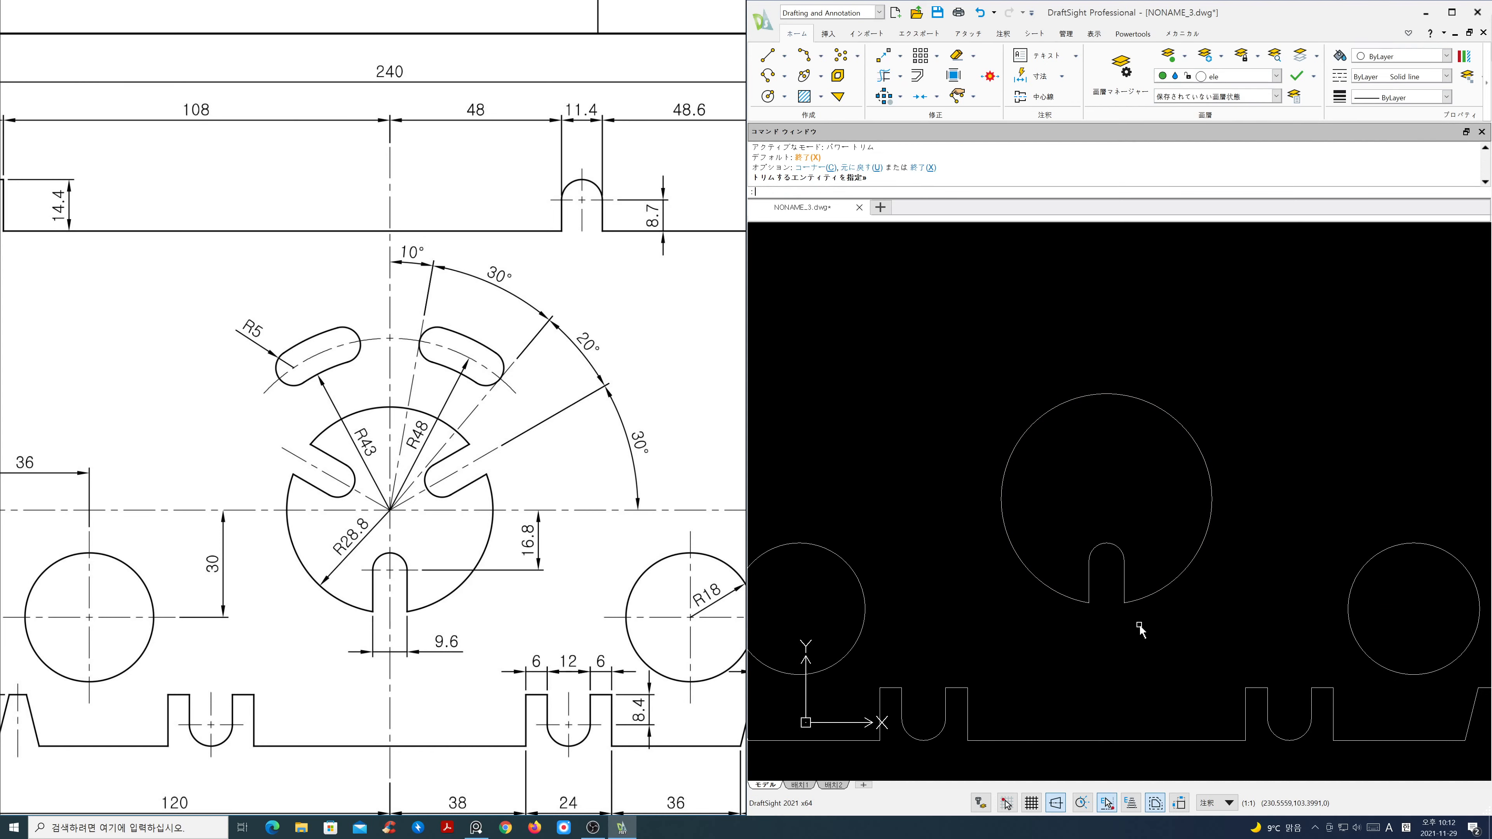
Step: Set up a circular pattern of the slot's arc and two side lines about the centre of the radius 28.8 circle
type("ar")
key("Return")
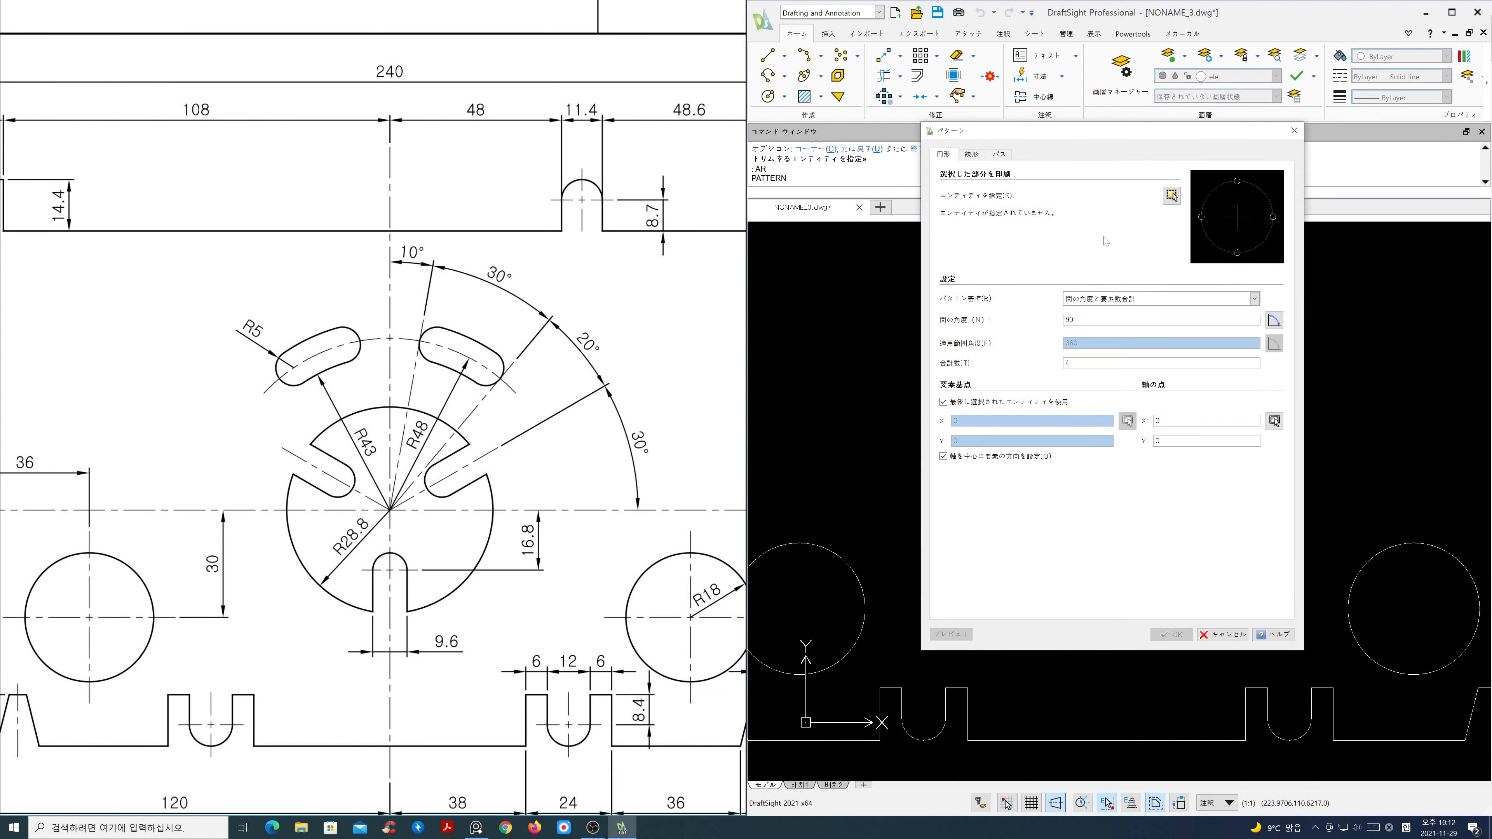
left_click(1171, 195)
left_click(1082, 527)
left_click(1153, 652)
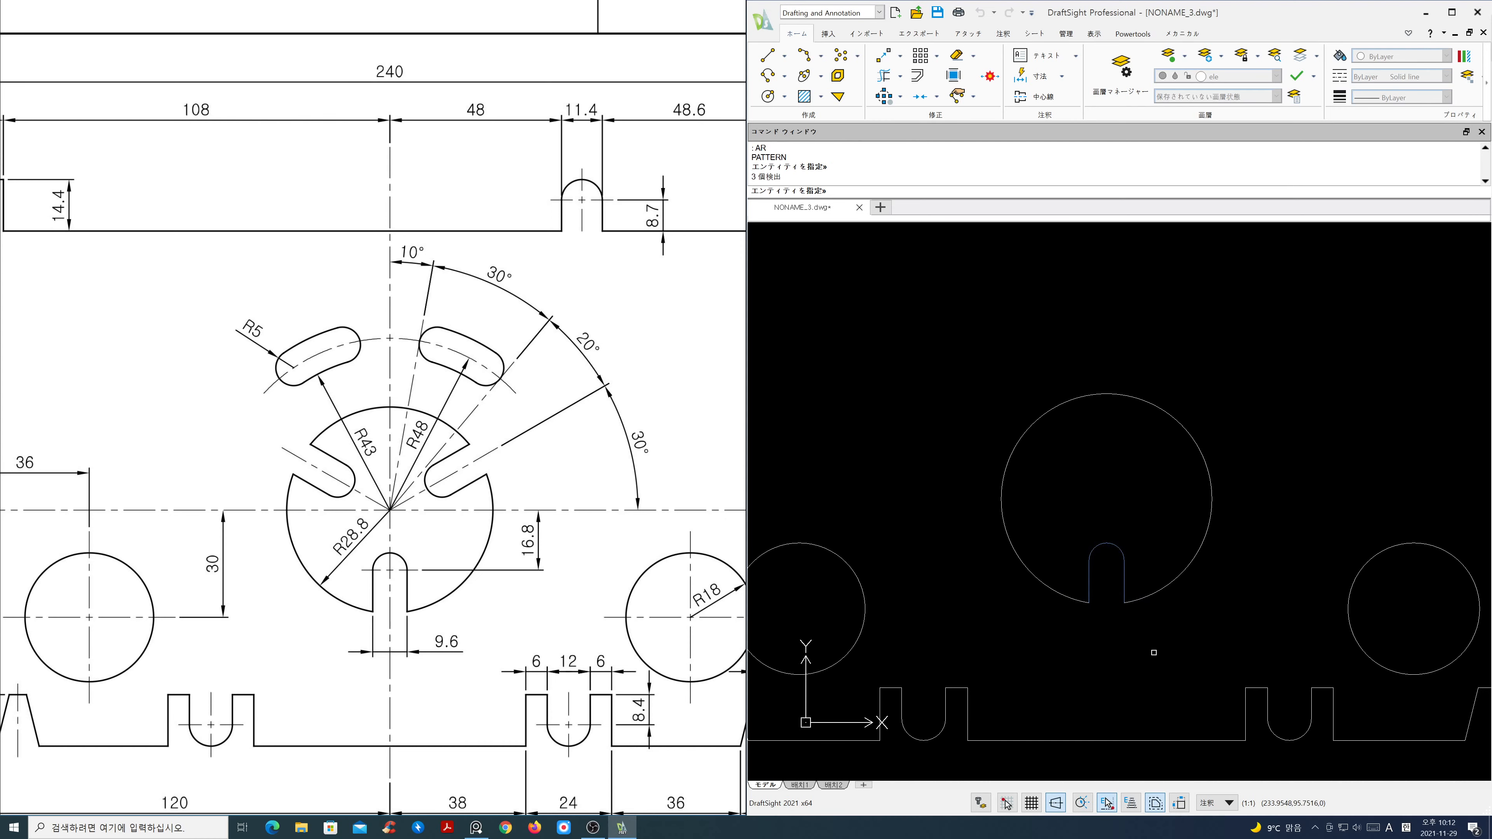
key("Return")
left_click(1275, 421)
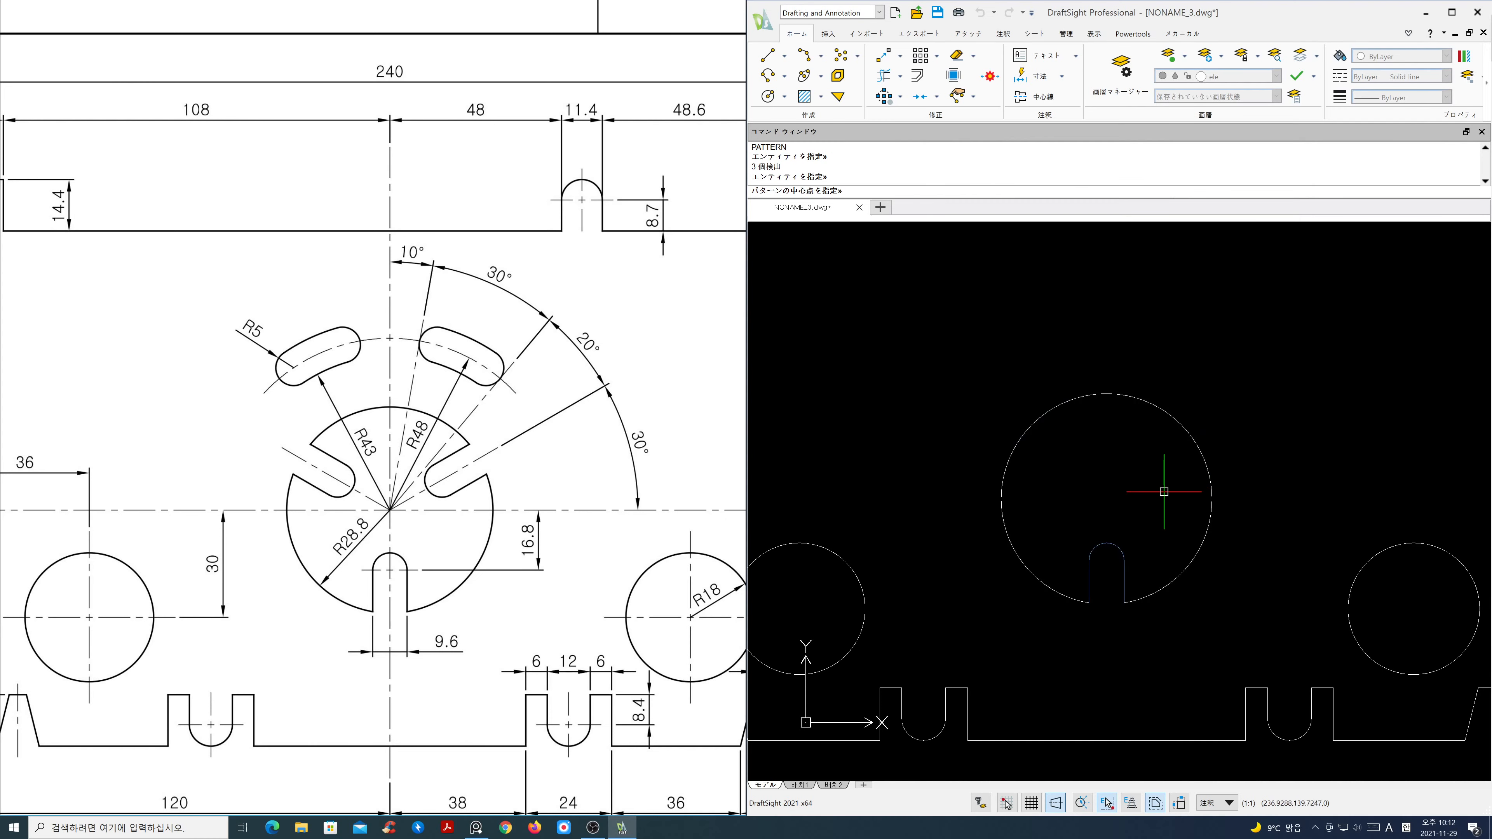
right_click(1150, 497, "shift")
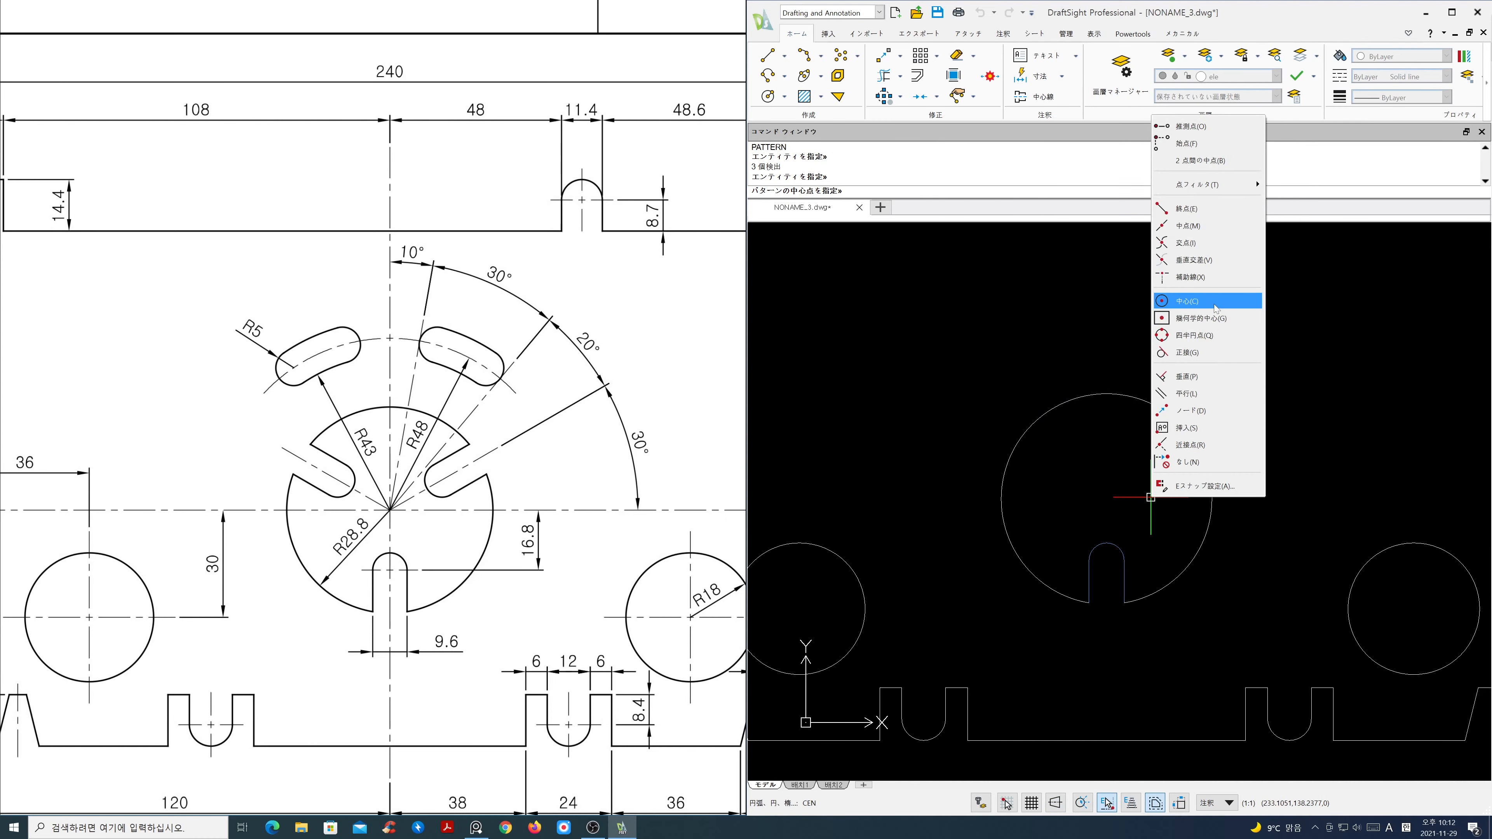
left_click(1187, 301)
left_click(1199, 443)
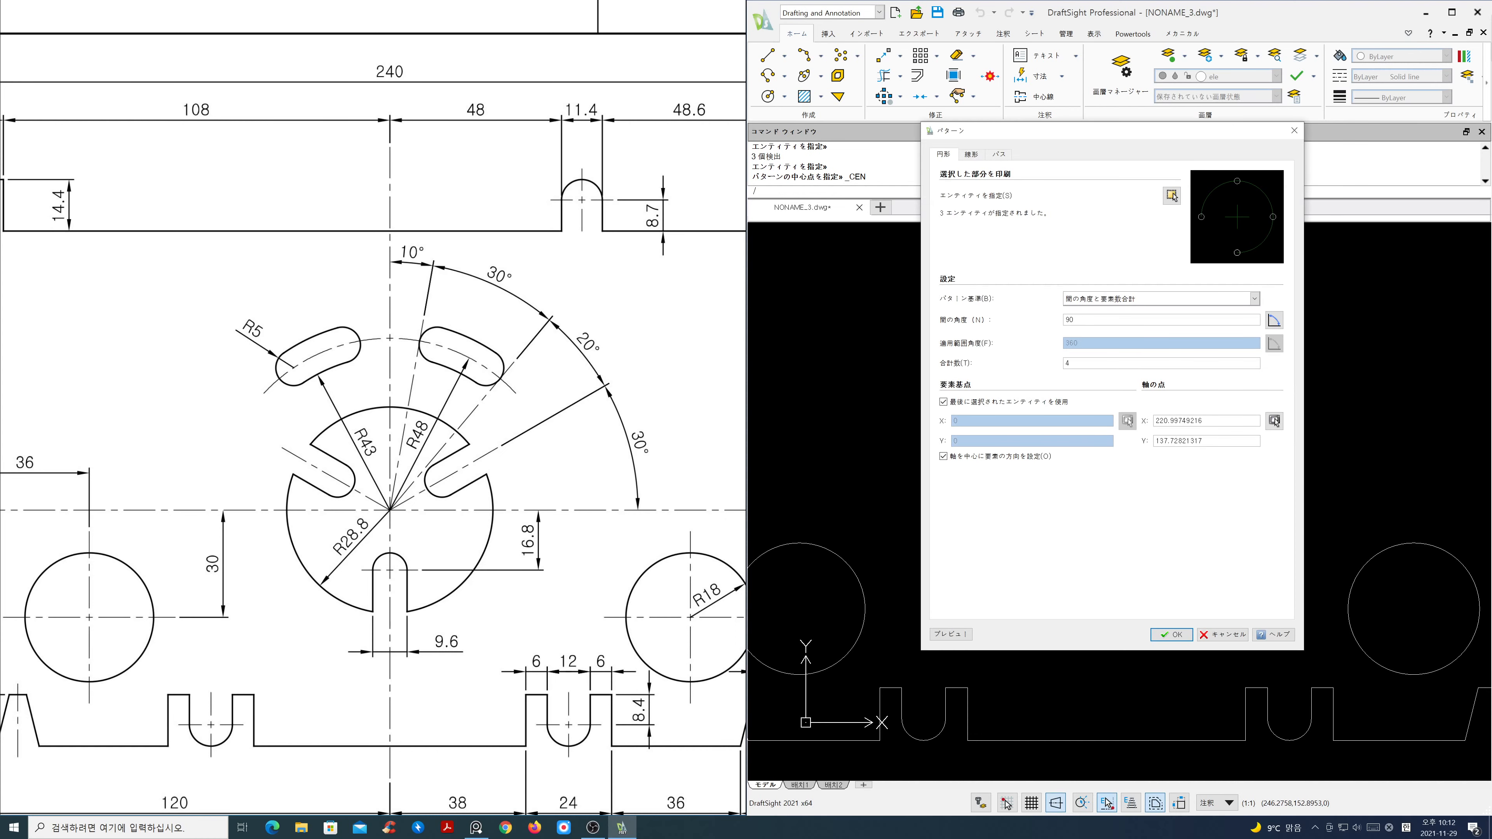
Step: Base the pattern on fill angle and total number, set 3 elements over 360 degrees, and apply it
left_click(1254, 299)
left_click(1216, 331)
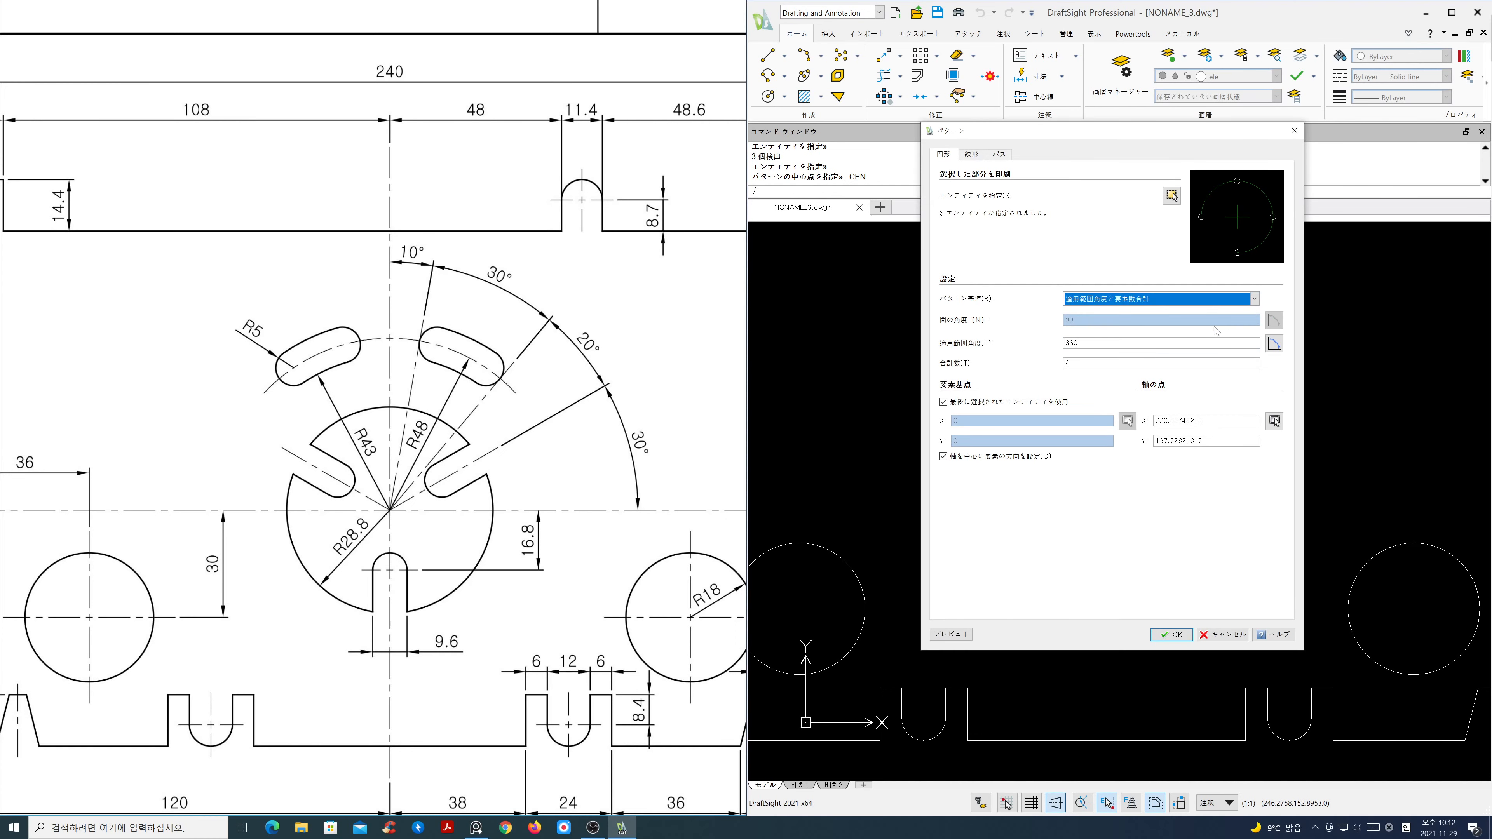
double_click(1069, 363)
type("3")
left_click(950, 634)
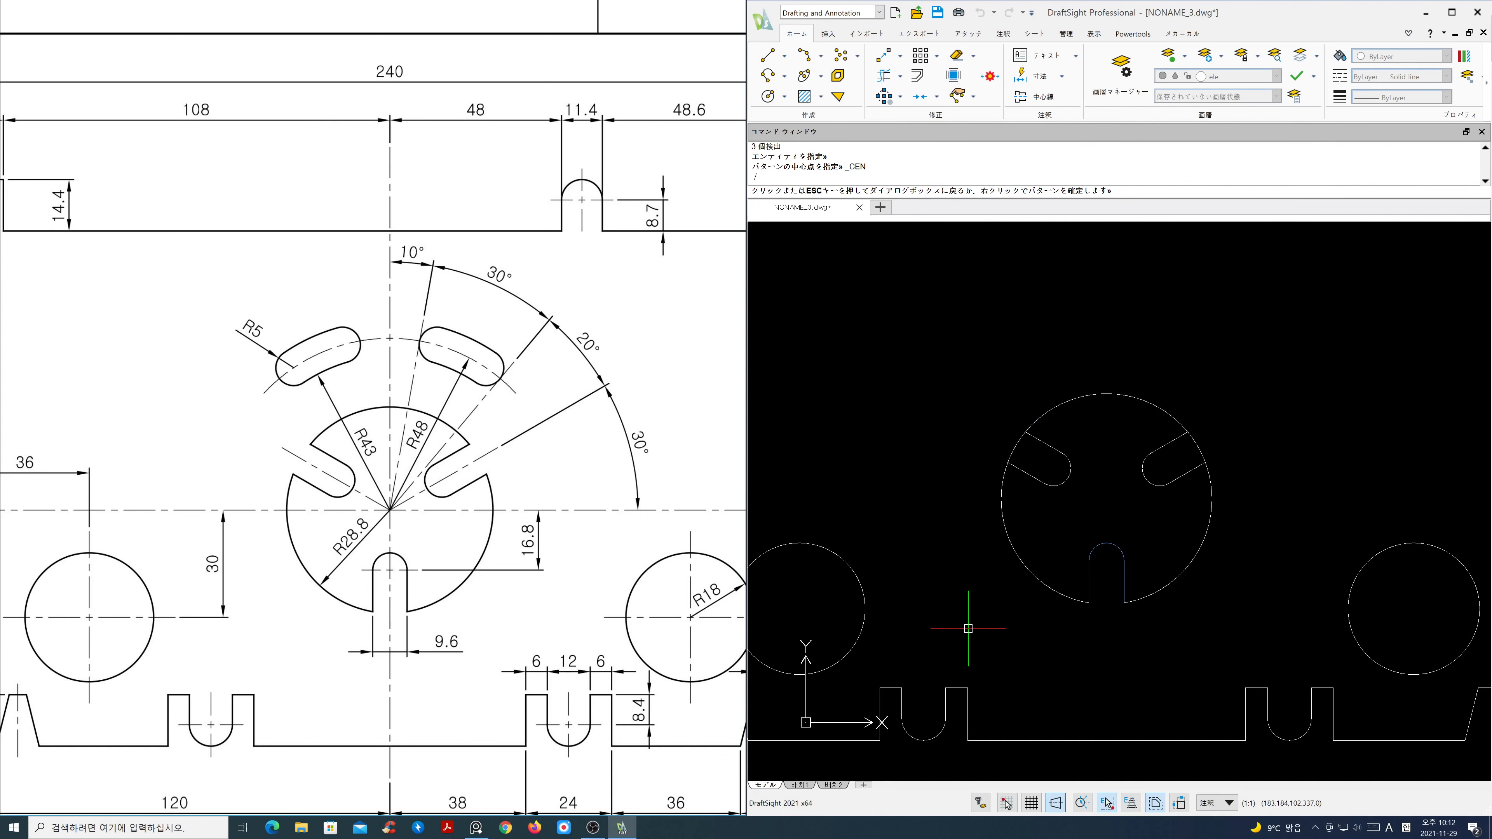
right_click(968, 628)
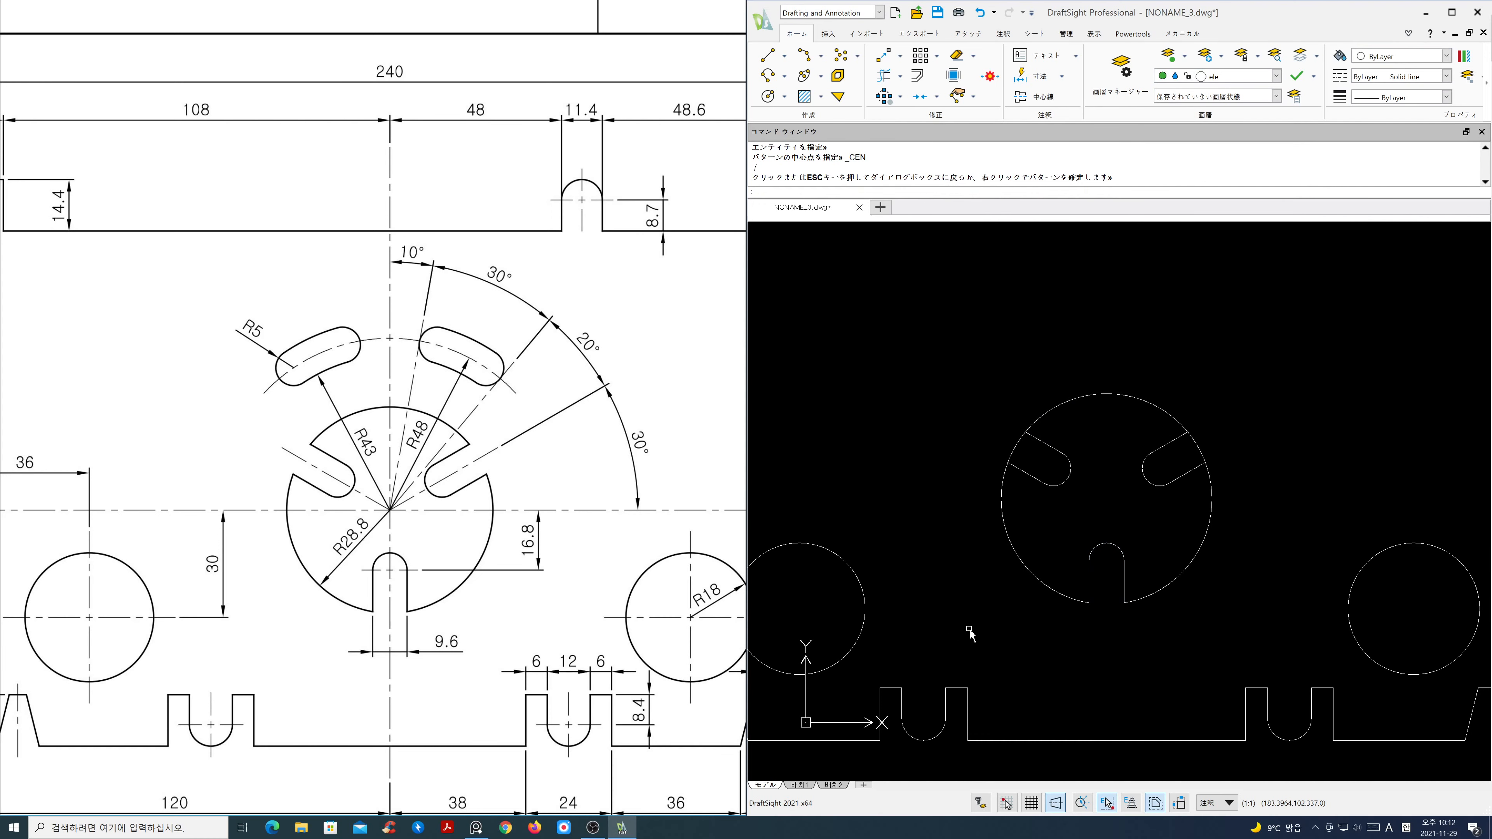
Step: Trim away the large circle's arcs across the mouths of the two upper slots
left_click(884, 76)
mouse_move(1035, 458)
left_mouse_down()
mouse_move(1083, 347)
mouse_move(1215, 448)
mouse_move(1201, 458)
left_mouse_up()
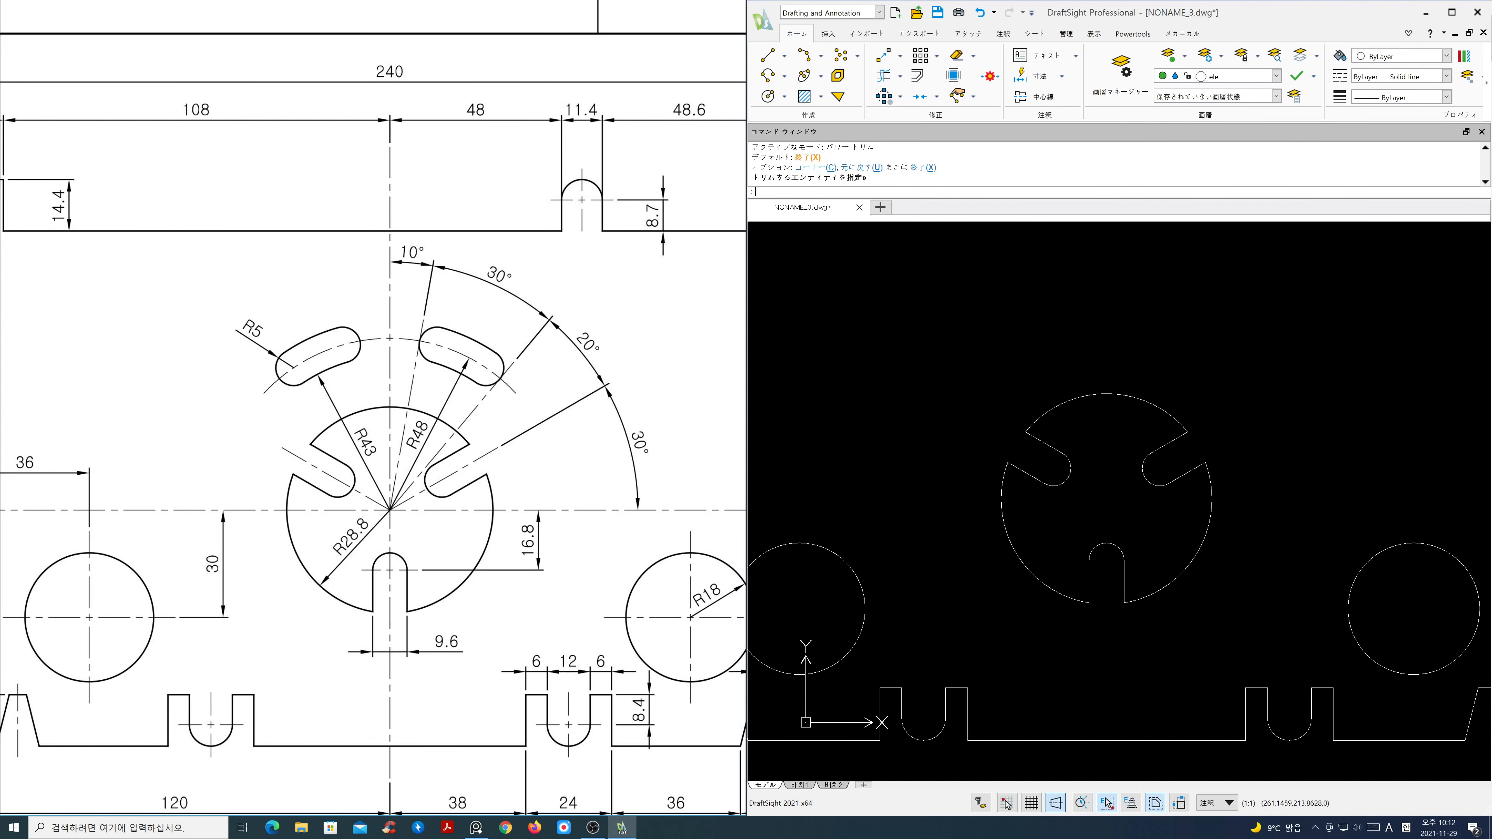
Step: Thaw and unlock the cen layer to bring back the centre lines
left_click(1277, 75)
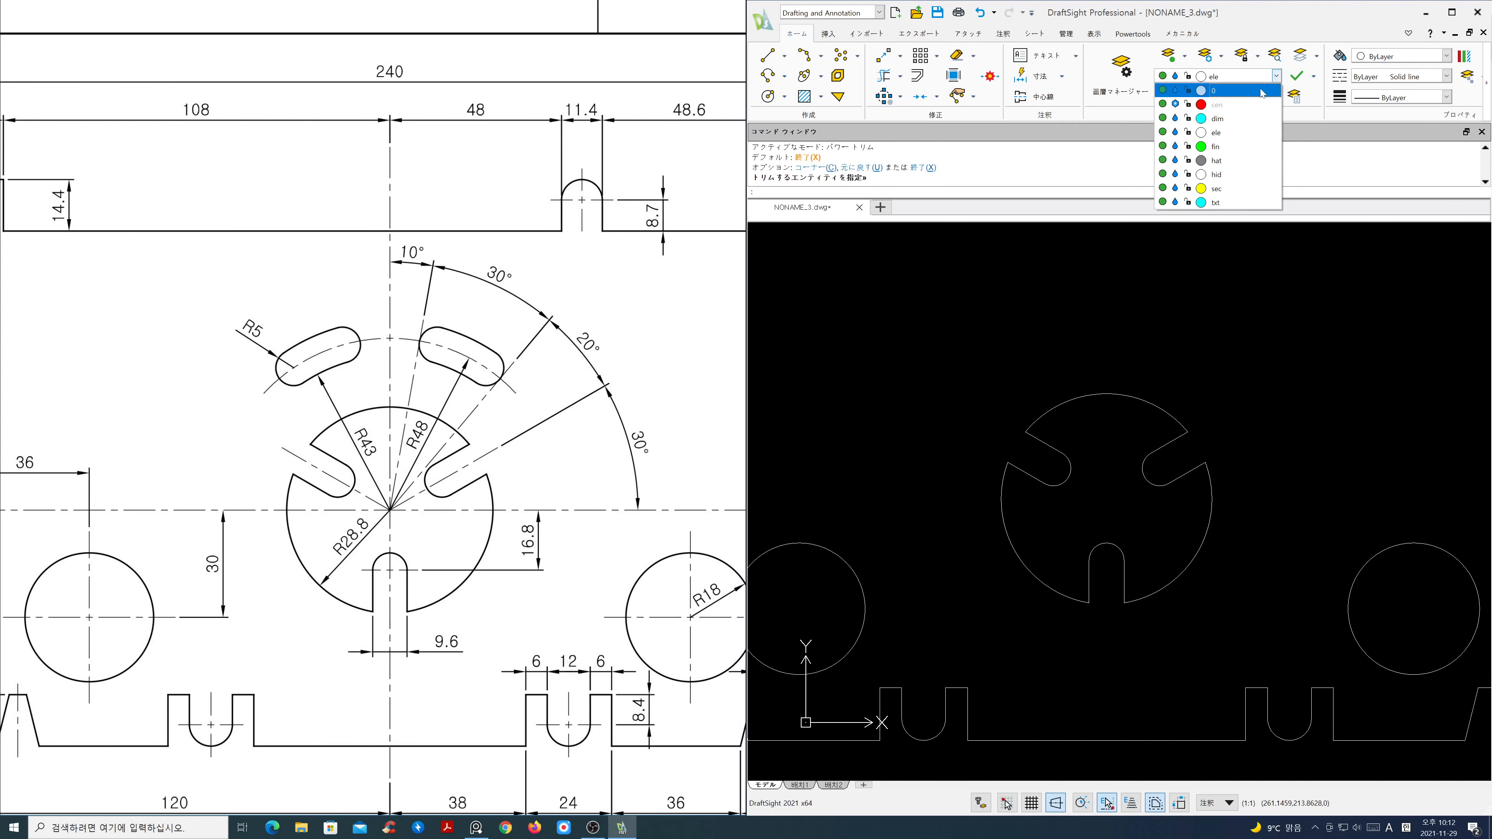
left_click(1175, 104)
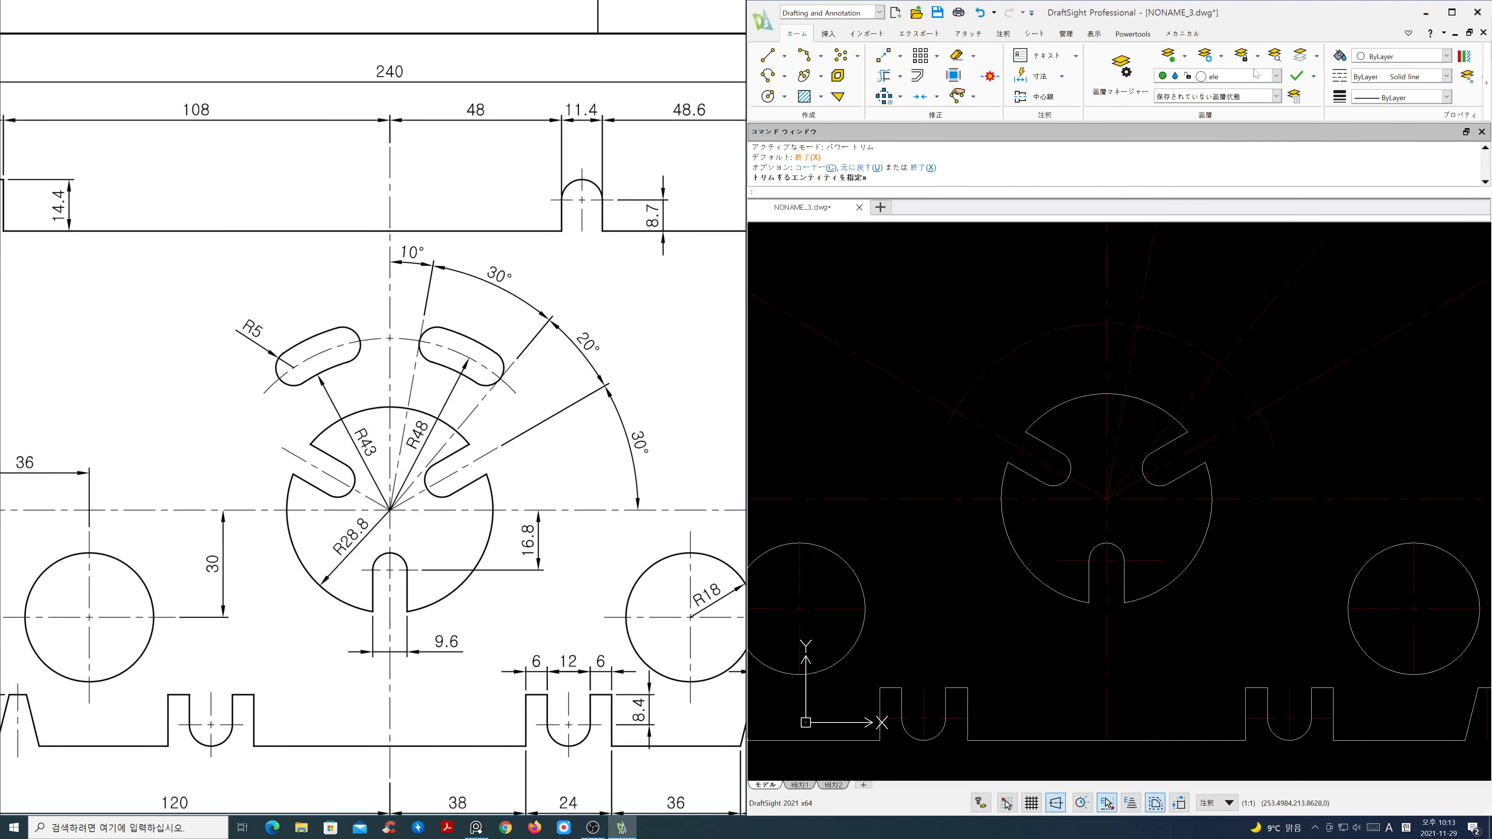
left_click(1276, 75)
left_click(1189, 107)
key("Escape")
Step: Draw radius 5 circles where the radius 48 centre-line arc crosses the two steep angled centre lines
type("c")
key("Return")
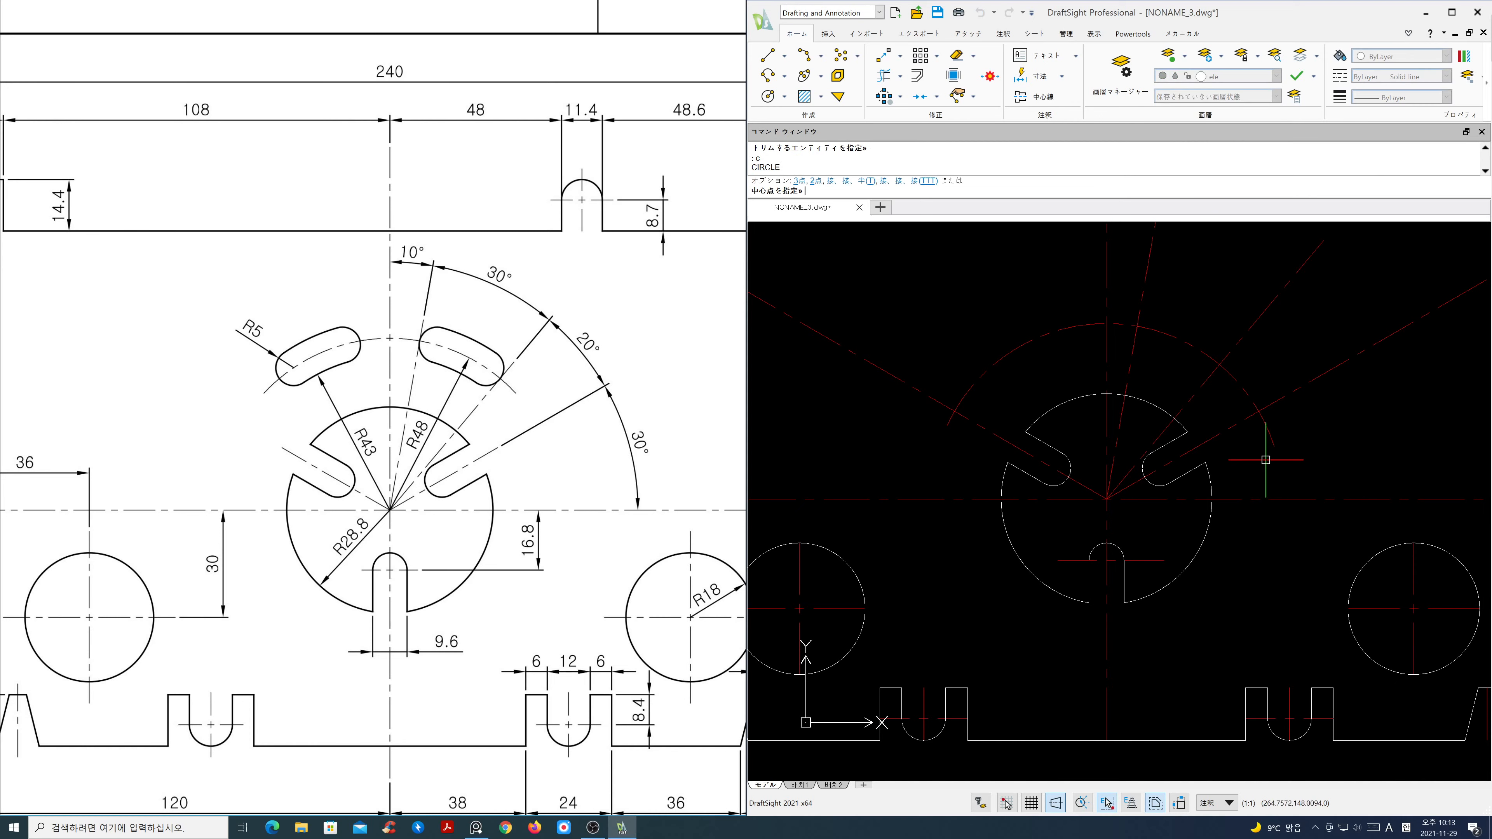
left_click(1137, 326)
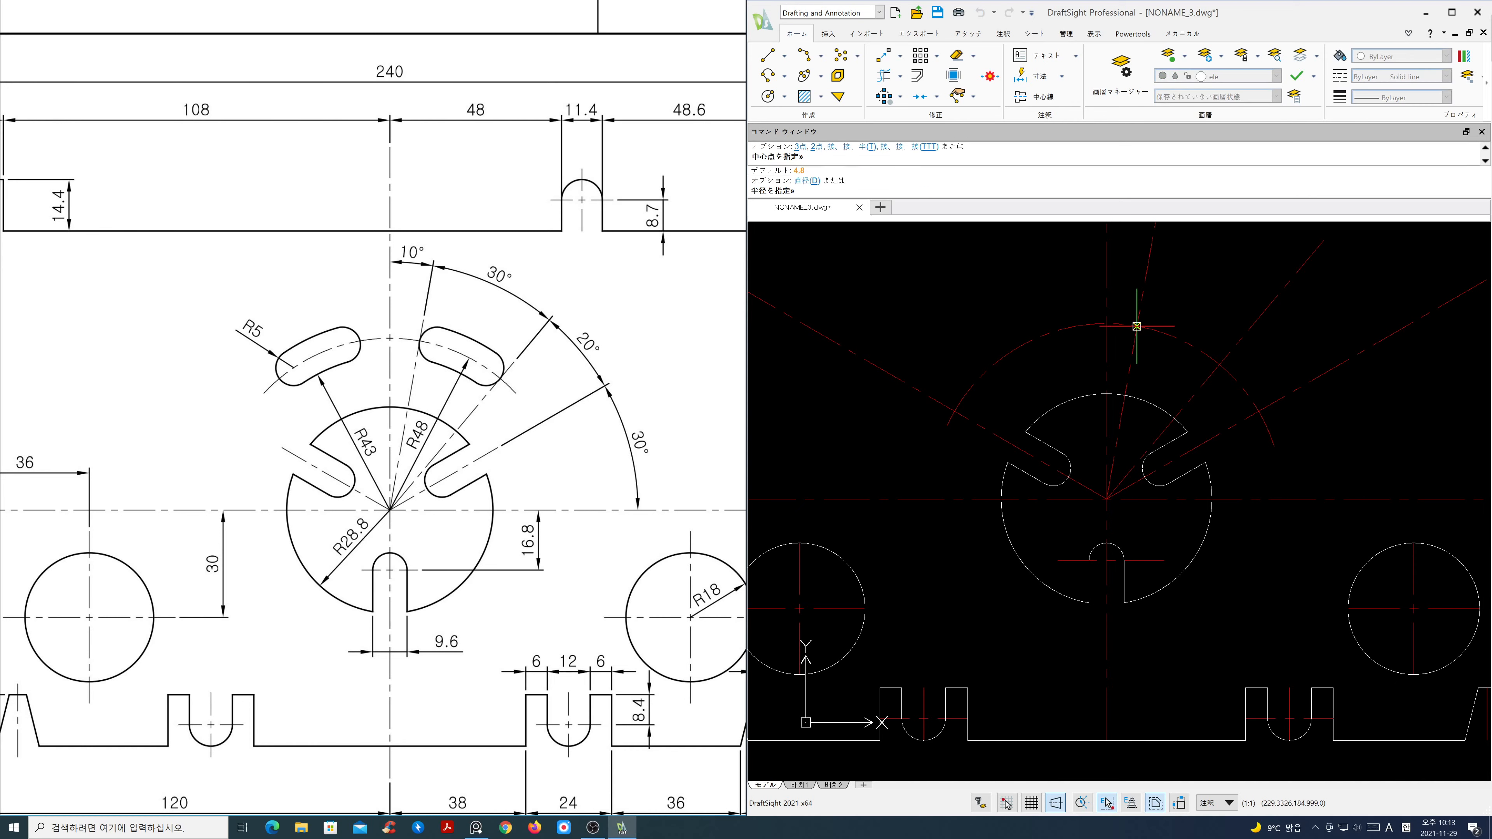
type("5")
key("Return")
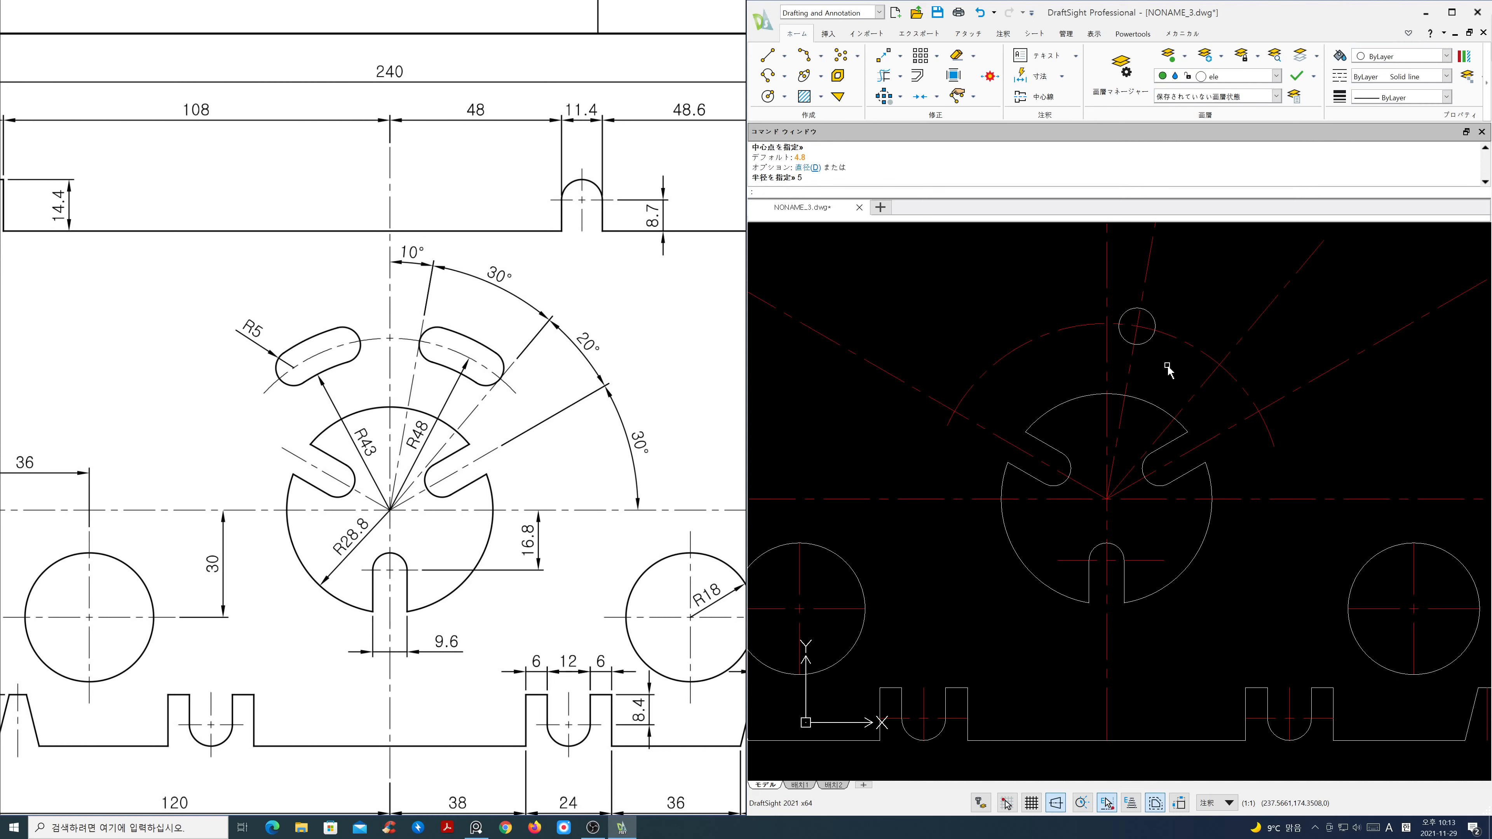
key("Return")
left_click(1218, 364)
key("Return")
Step: Draw two more radius 5 circles on the centre-line arc, centred where the existing small circles cross it on their facing sides
key("Return")
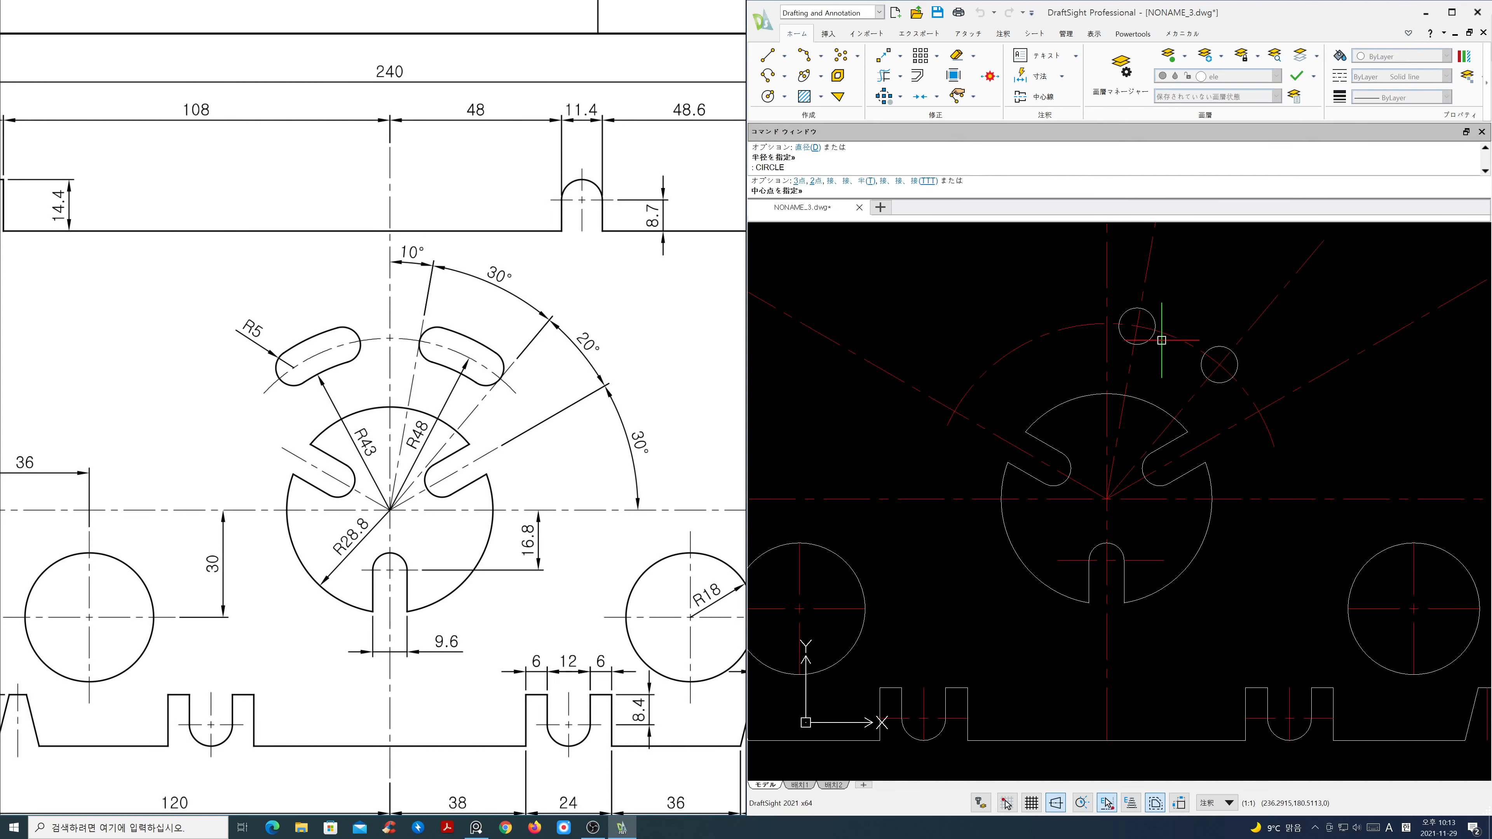
left_click(1154, 330)
key("Return")
key("Return")
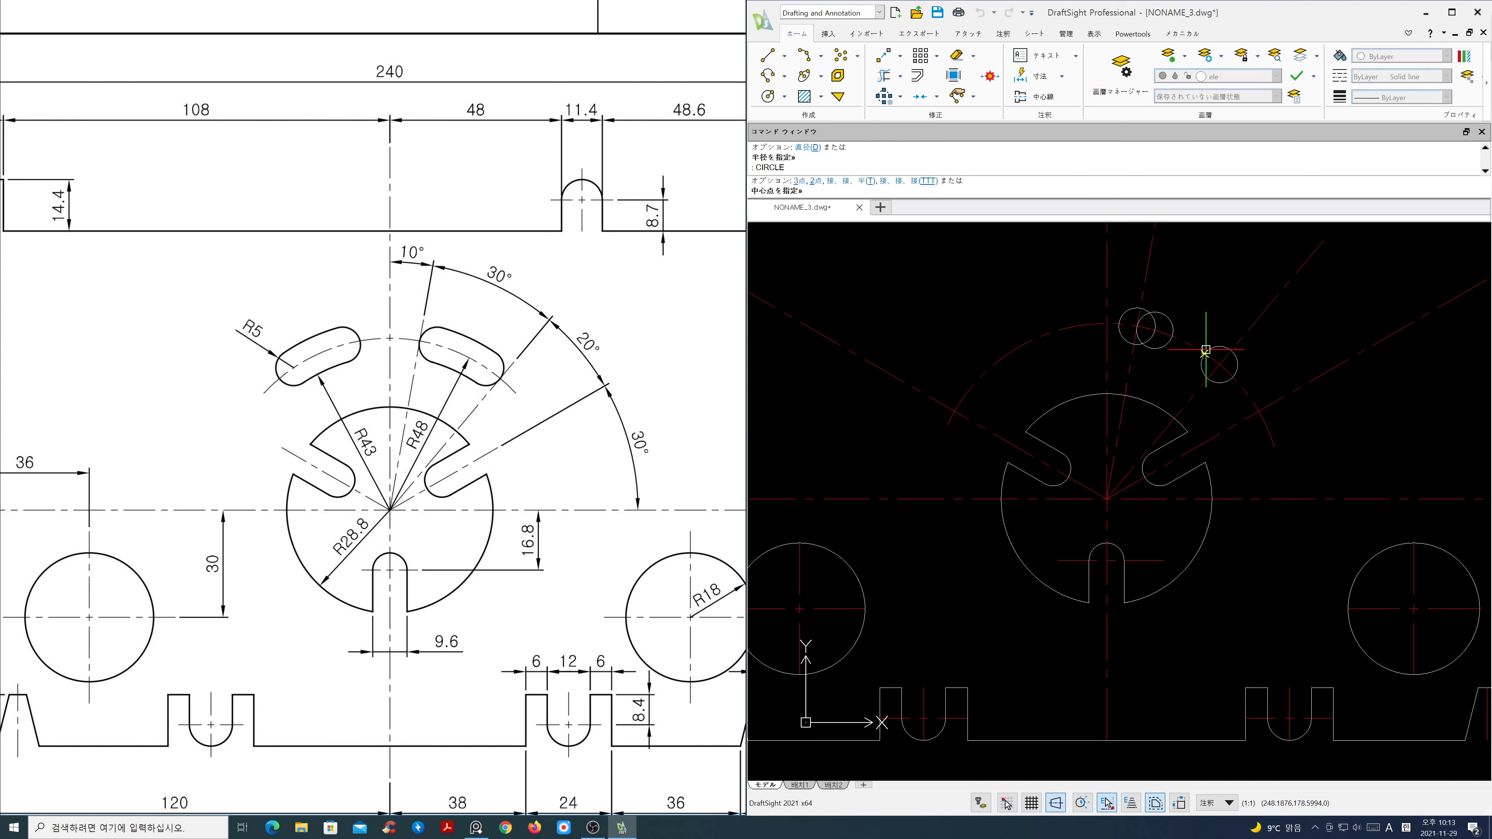
left_click(1205, 353)
key("Return")
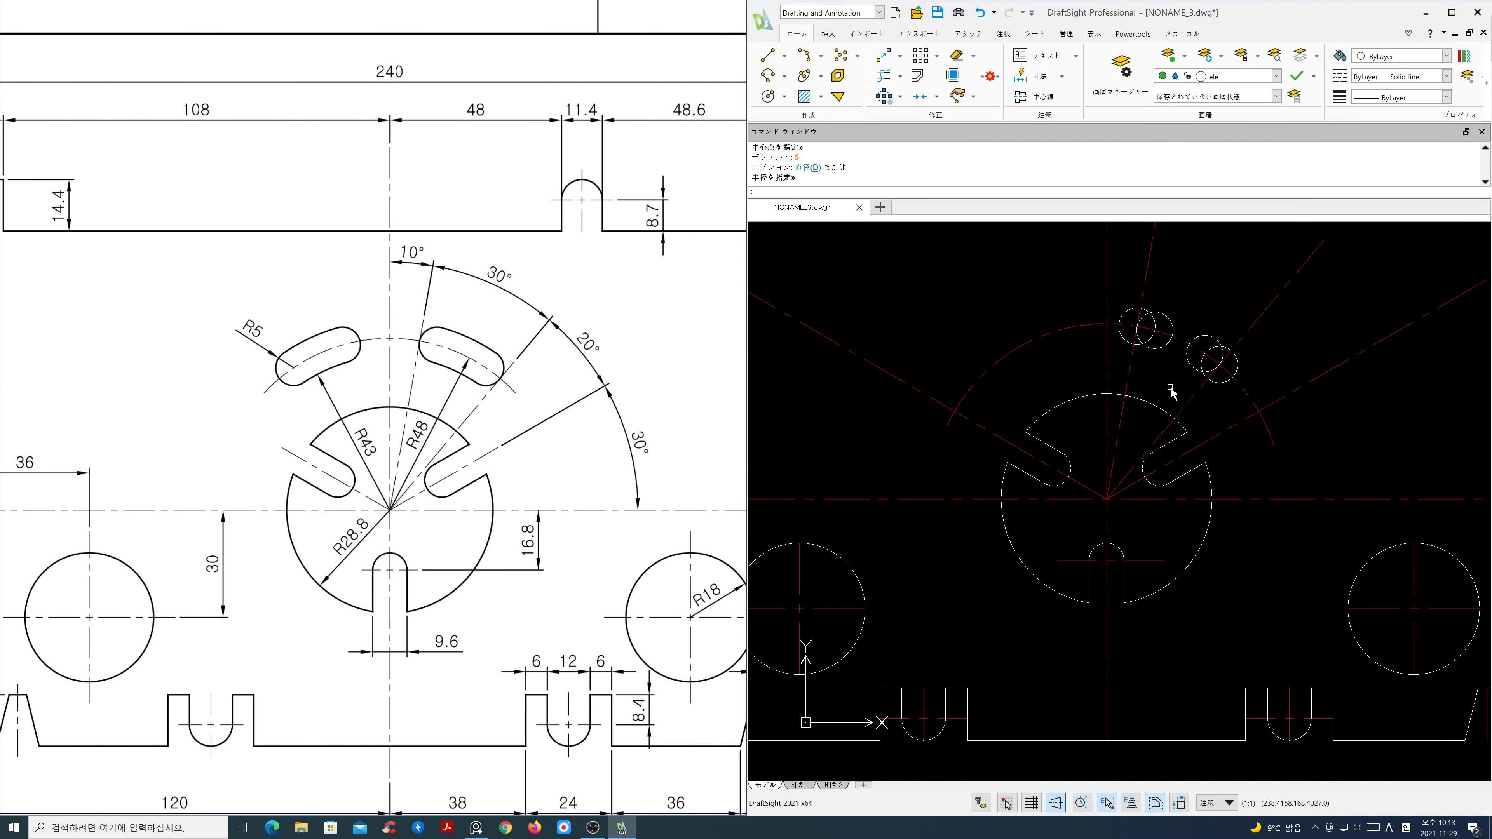
Step: Delete the two original radius 5 circles centred on the steep angled centre lines
type("e")
key("Return")
left_click(1222, 382)
left_click(1131, 341)
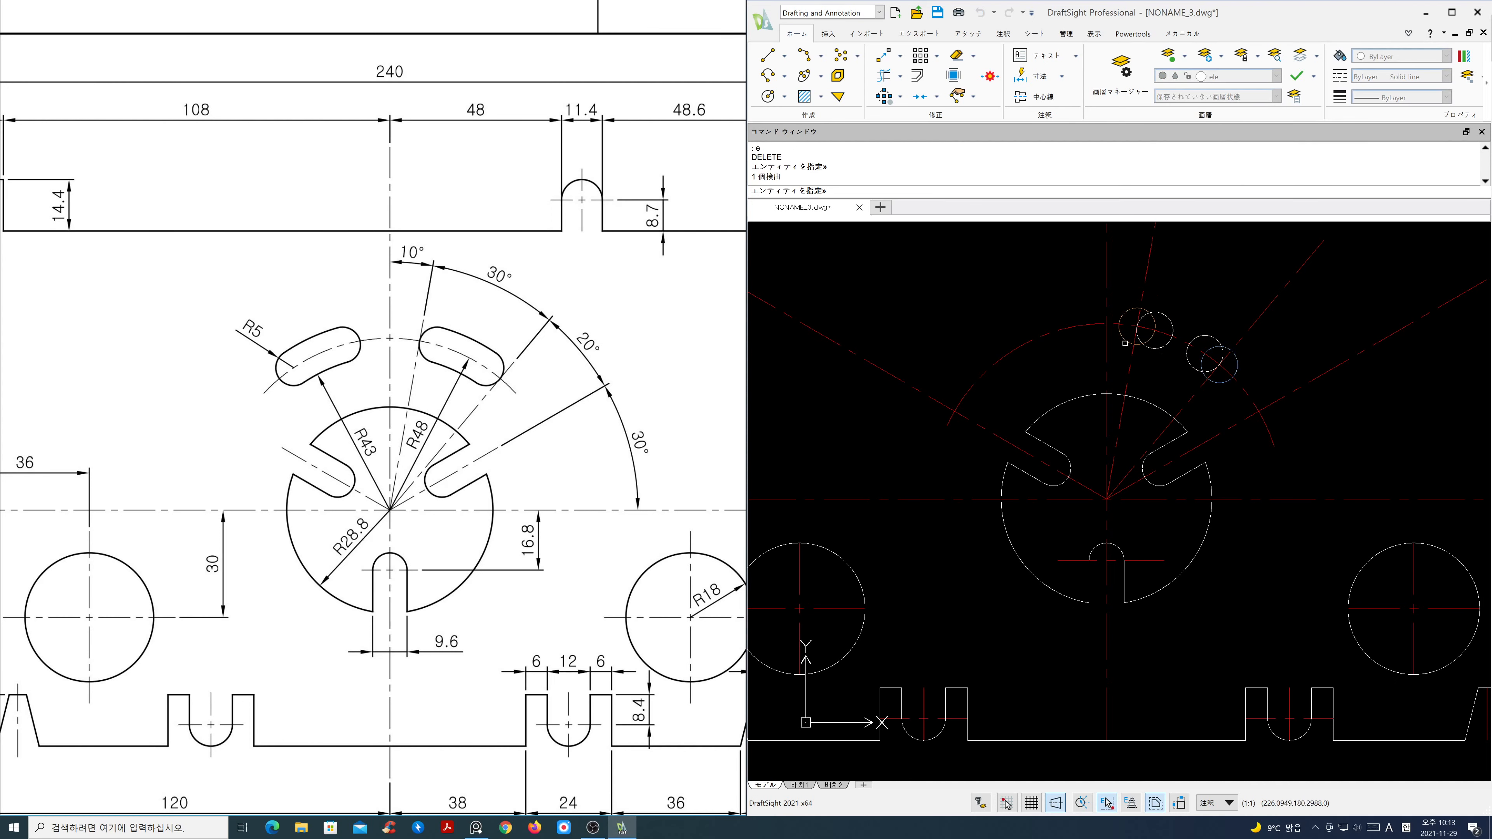
key("Return")
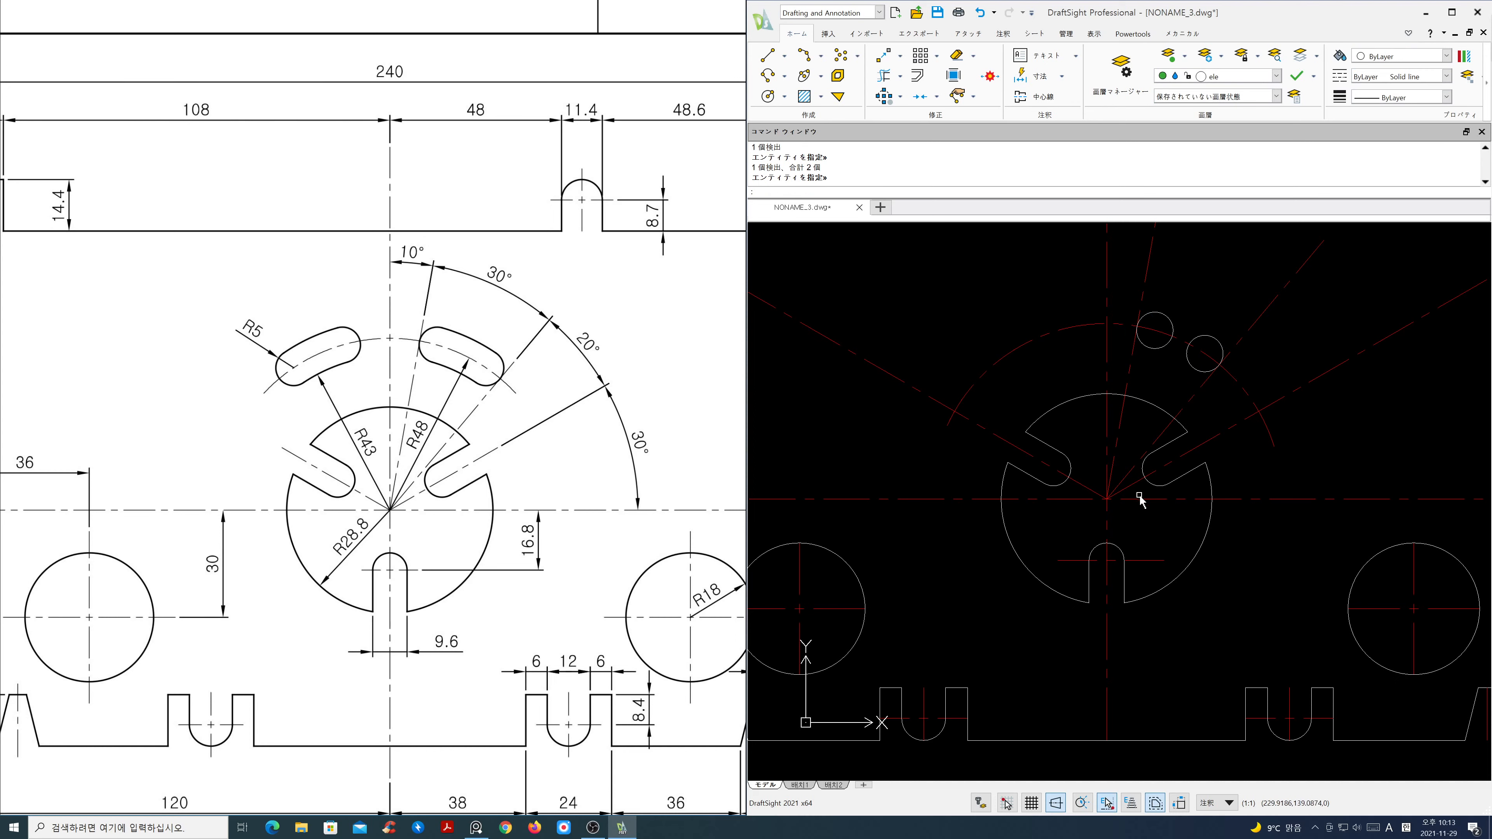
Step: Draw a radius 43 circle centred on the slotted circle's centre
type("c")
key("Return")
left_click(1107, 499)
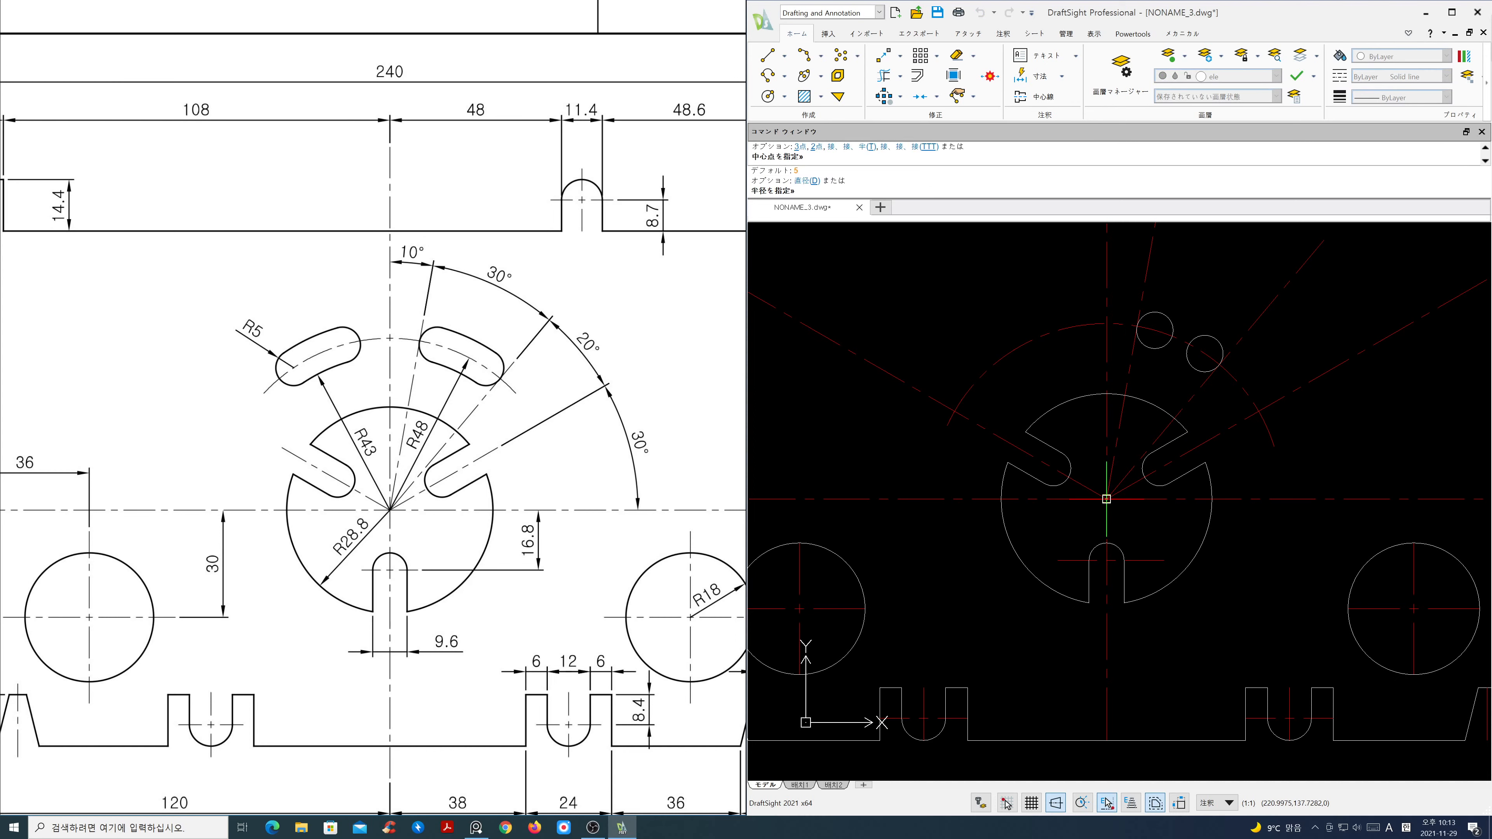
type("43")
key("Return")
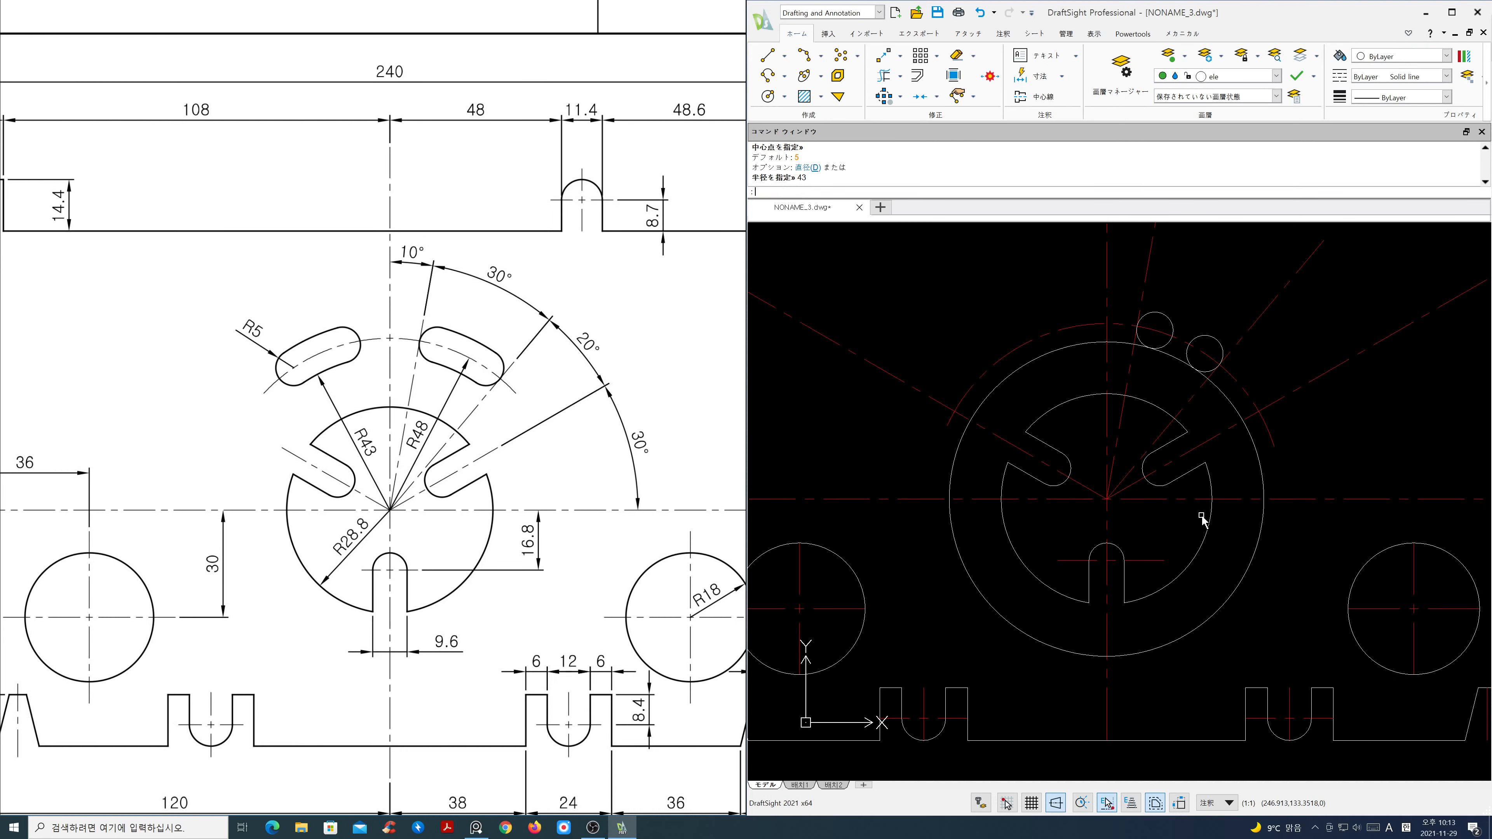
Step: Offset the radius 43 circle outward by 10
type("o")
key("Return")
type("10")
key("Return")
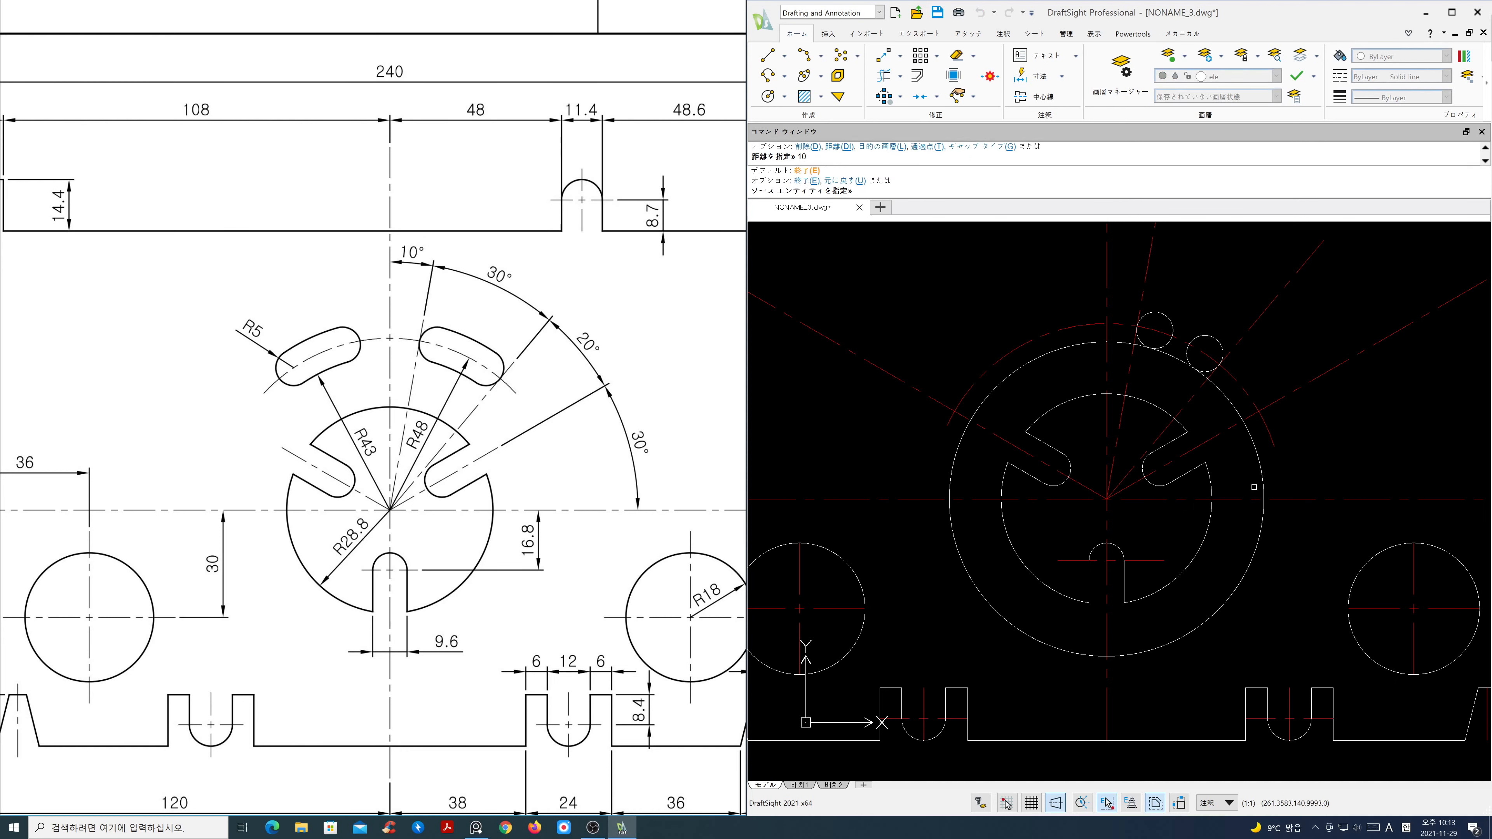
left_click(1260, 481)
left_click(1330, 477)
key("Return")
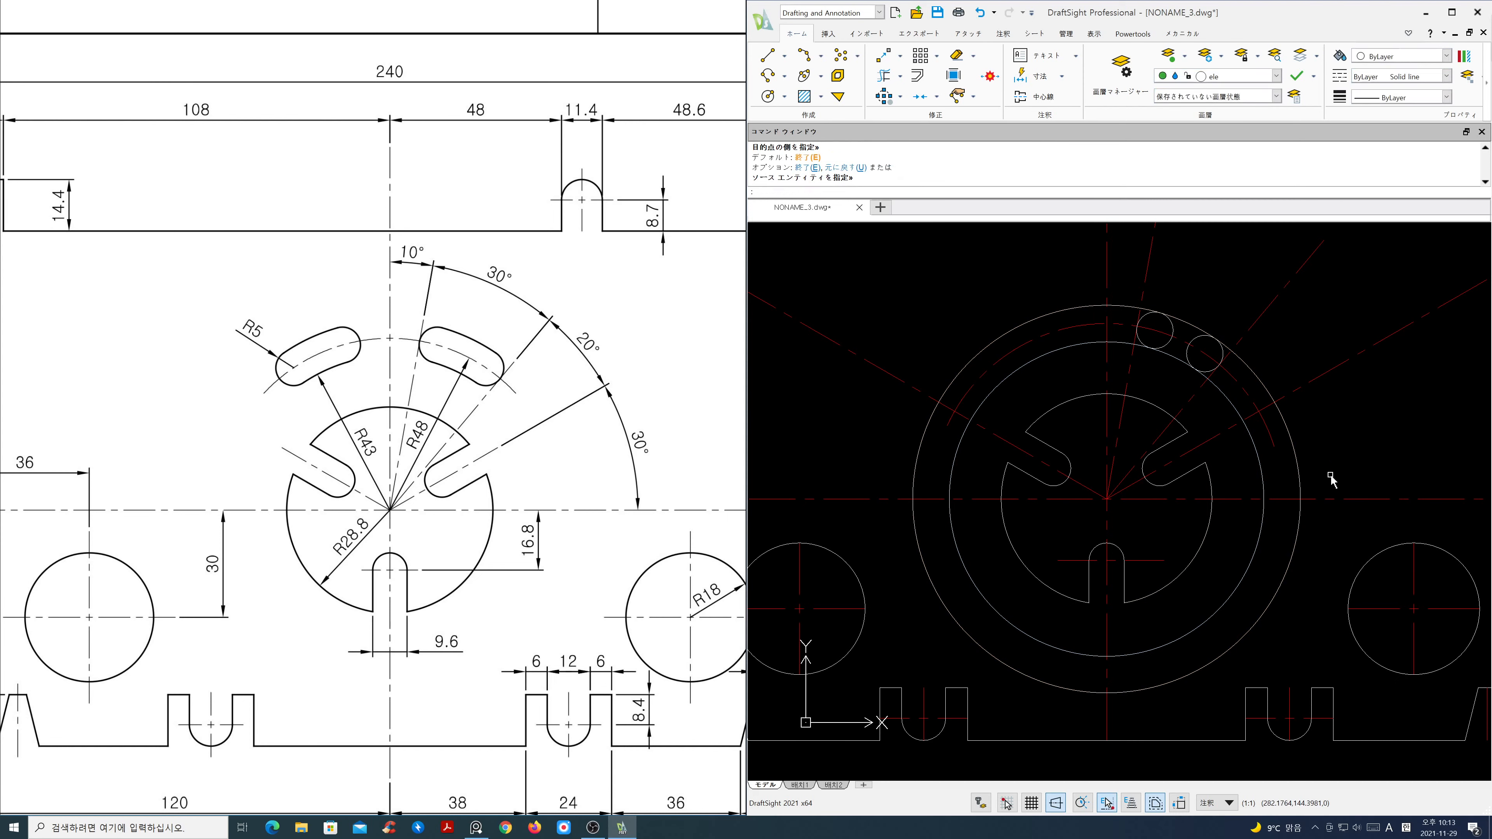
Step: Freeze the cen layer and trim the large and small circles down to one closed curved slot
left_click(1275, 76)
left_click(1175, 104)
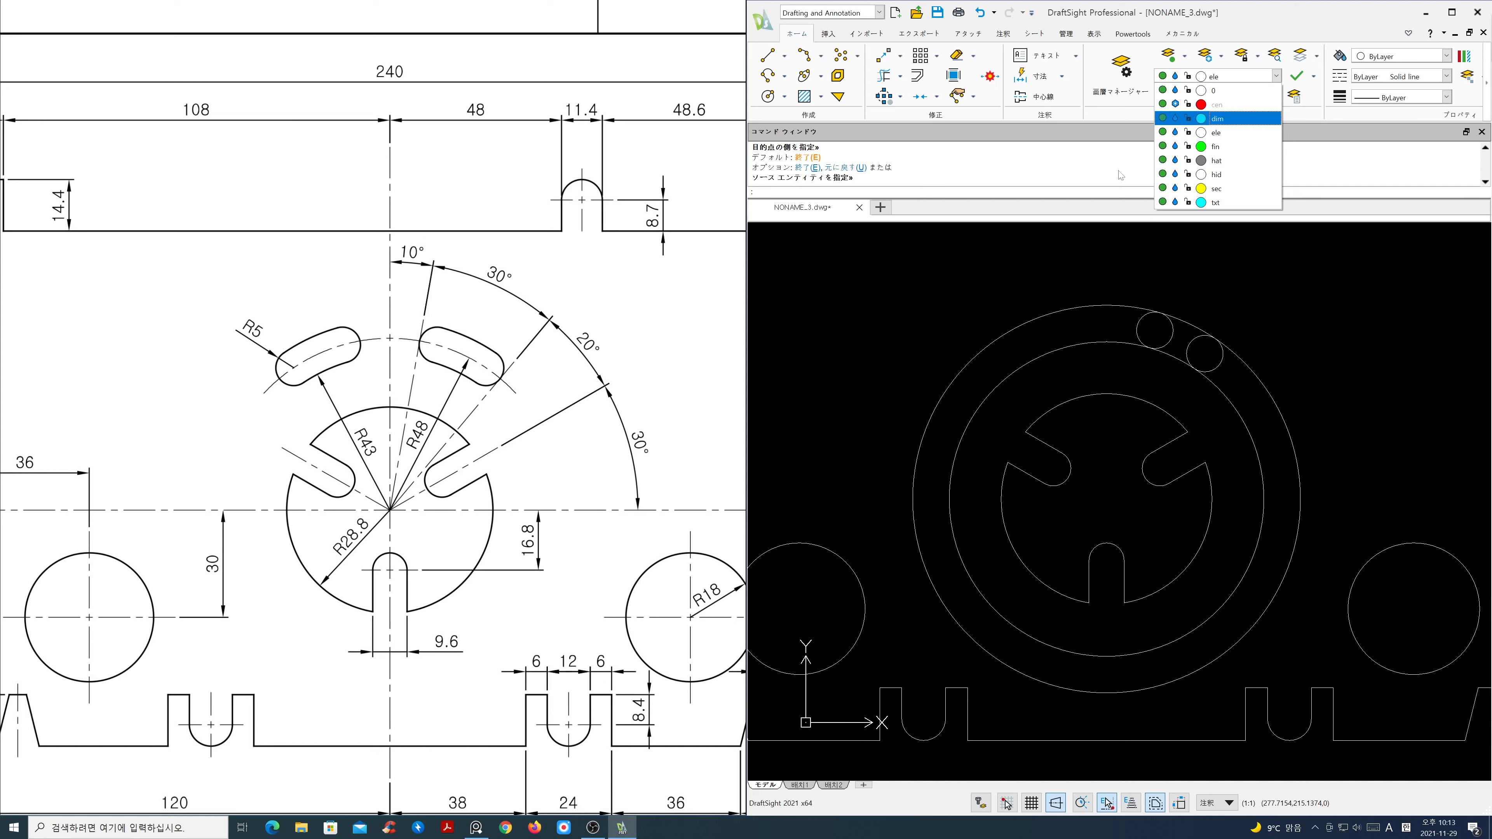
left_click(1006, 252)
left_click(884, 76)
mouse_move(1065, 273)
left_mouse_down()
mouse_move(1105, 360)
mouse_move(1155, 334)
mouse_move(1205, 358)
left_mouse_up()
key("Return")
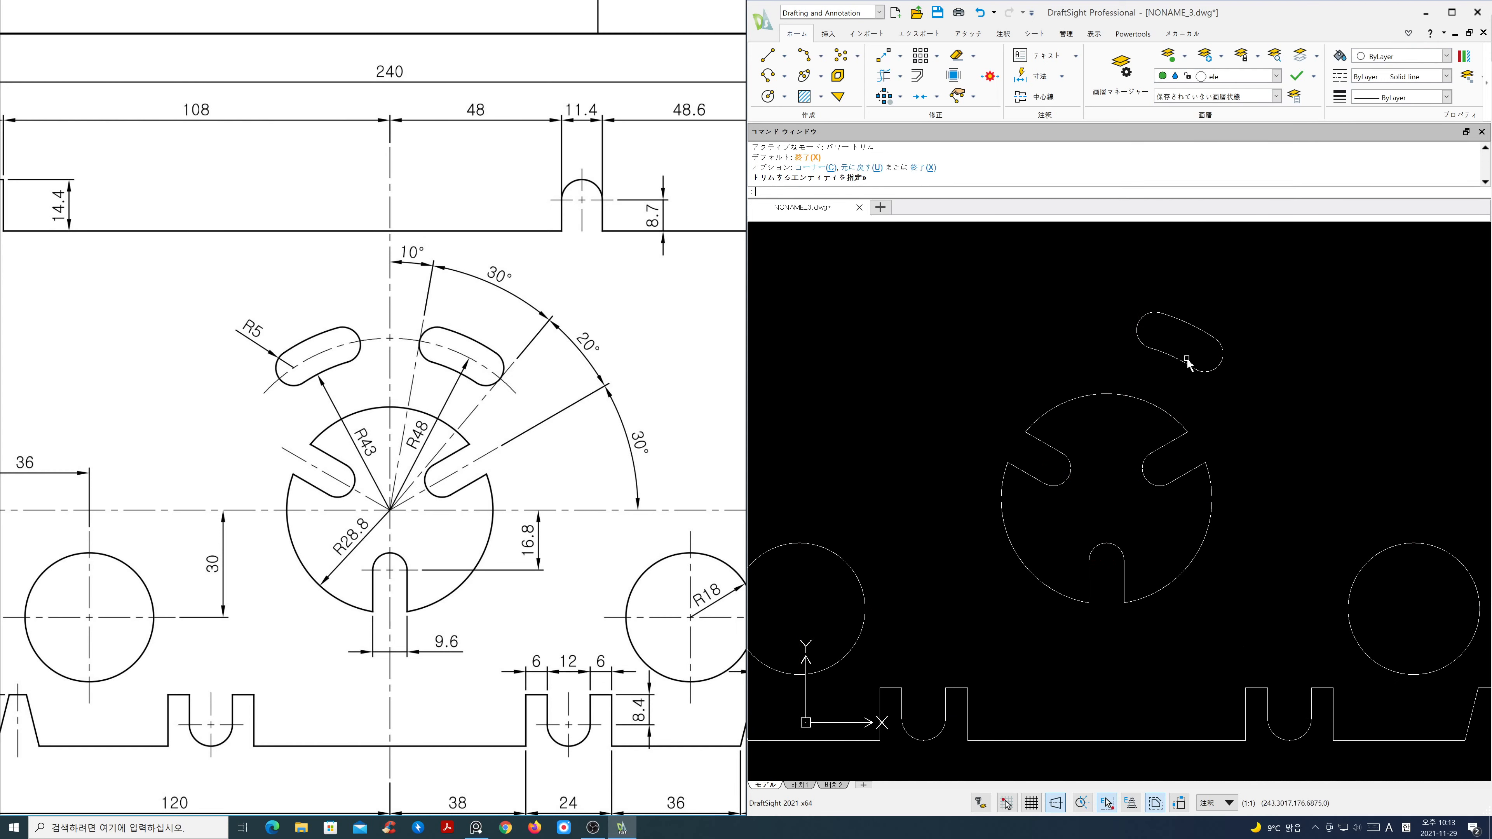
Step: Thaw the cen layer and mirror the curved slot about the vertical centre line, keeping the original
left_click(1276, 76)
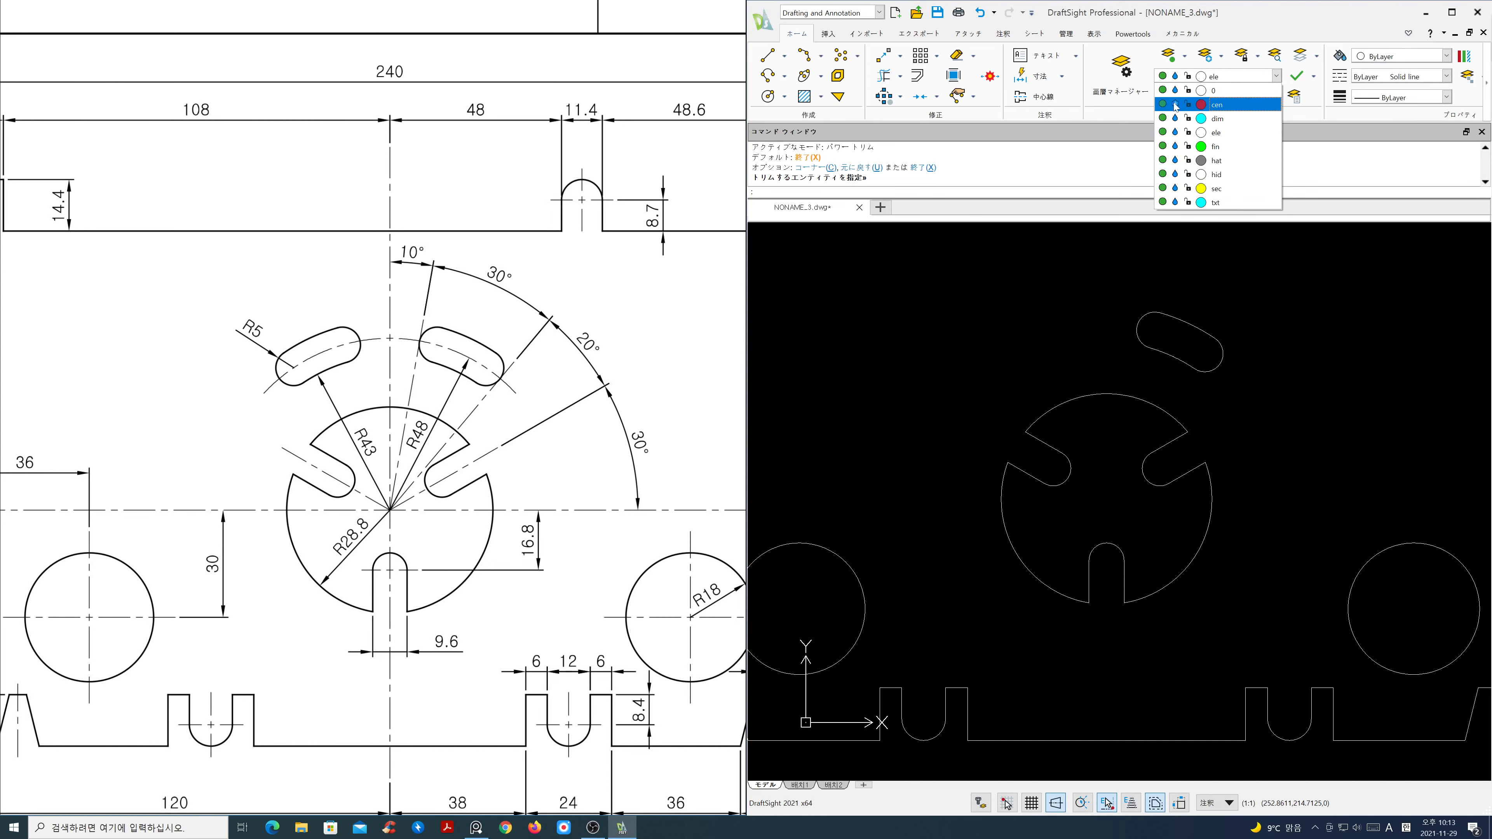
left_click(1162, 120)
type("m")
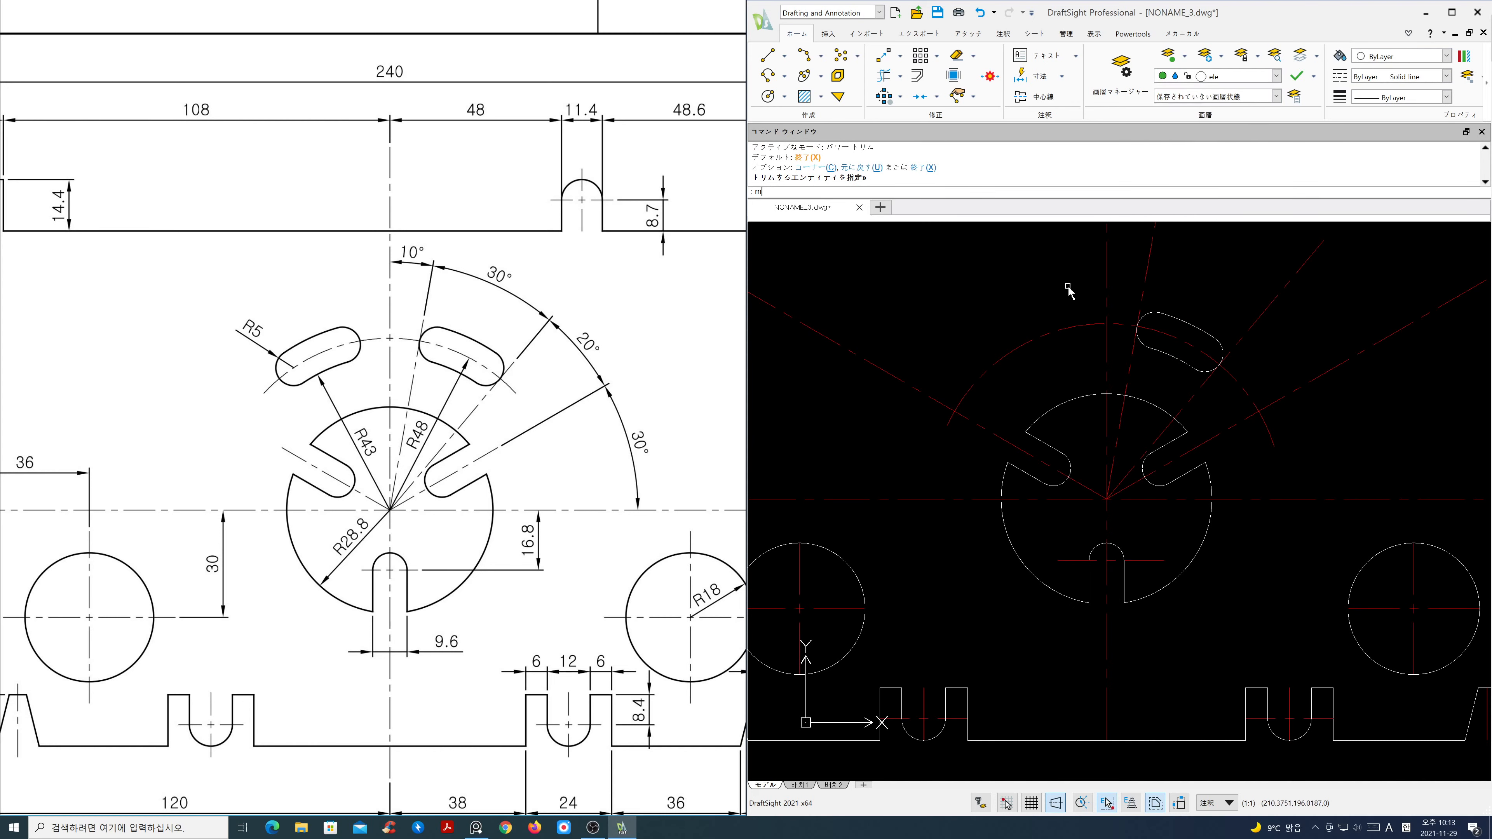
type("i")
key("Return")
left_click(1079, 281)
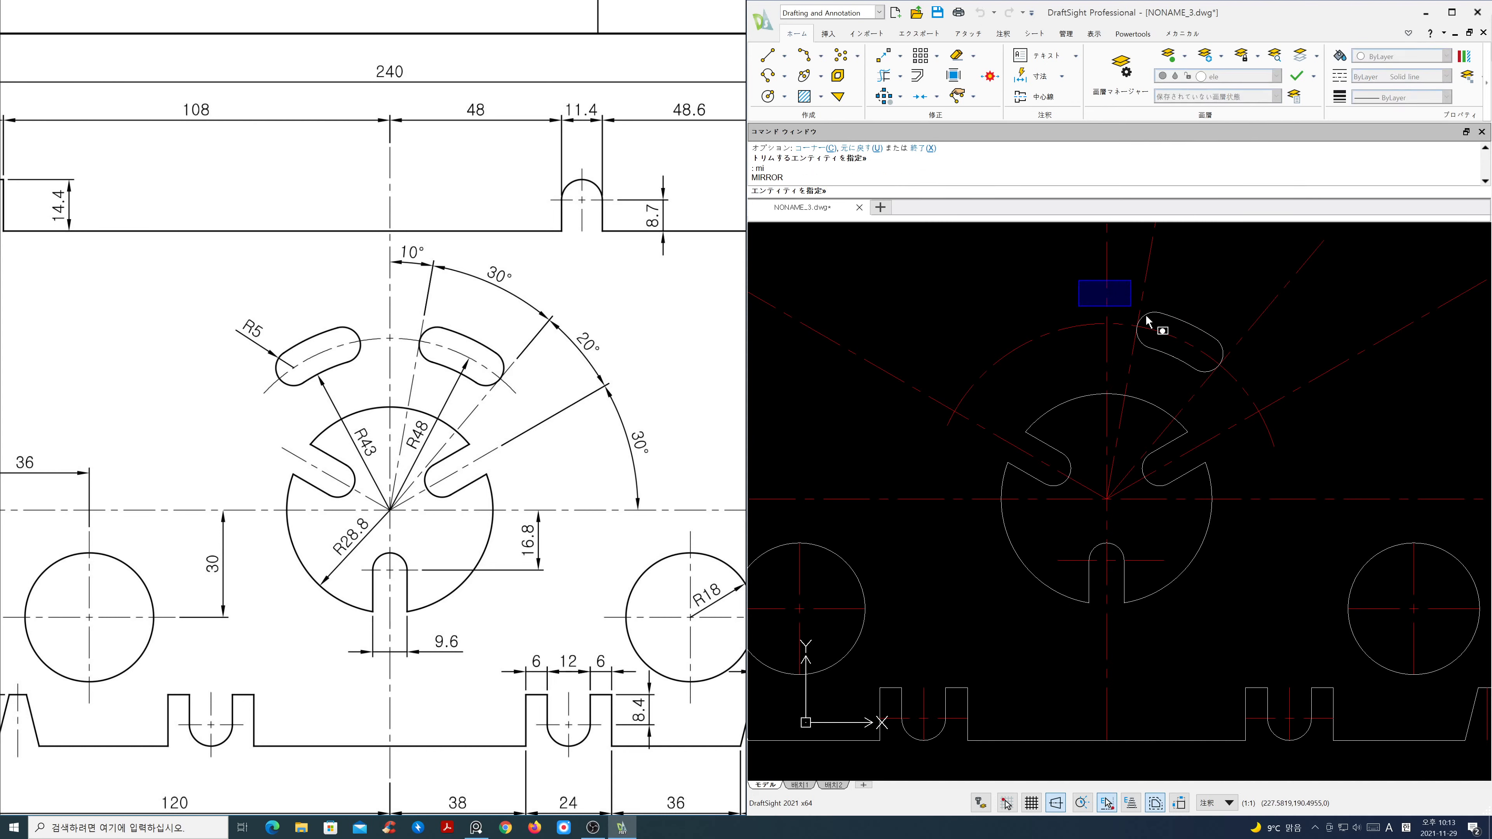
left_click(1274, 385)
key("Return")
left_click(1107, 394)
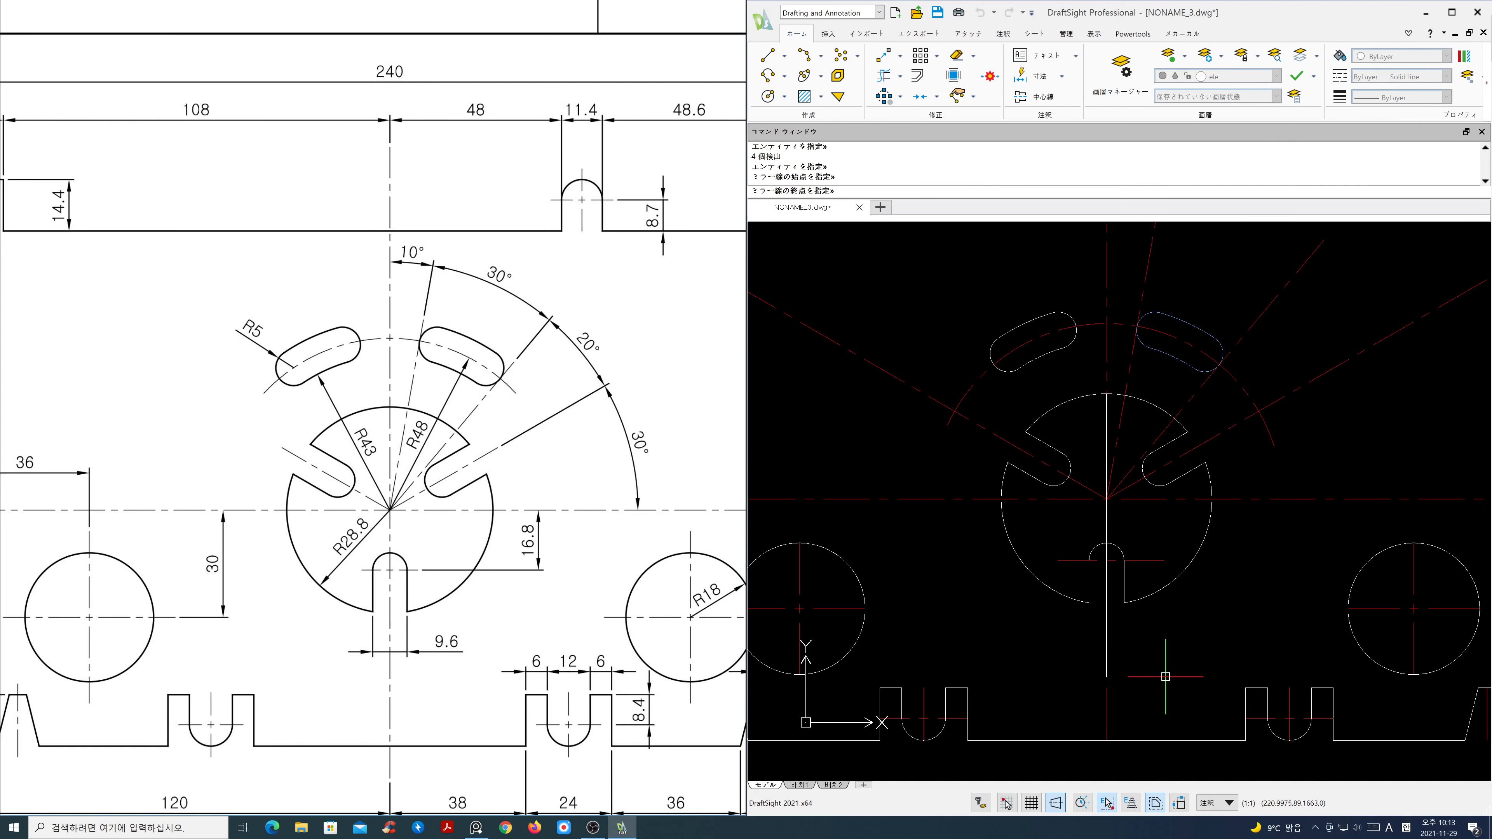
left_click(1165, 676)
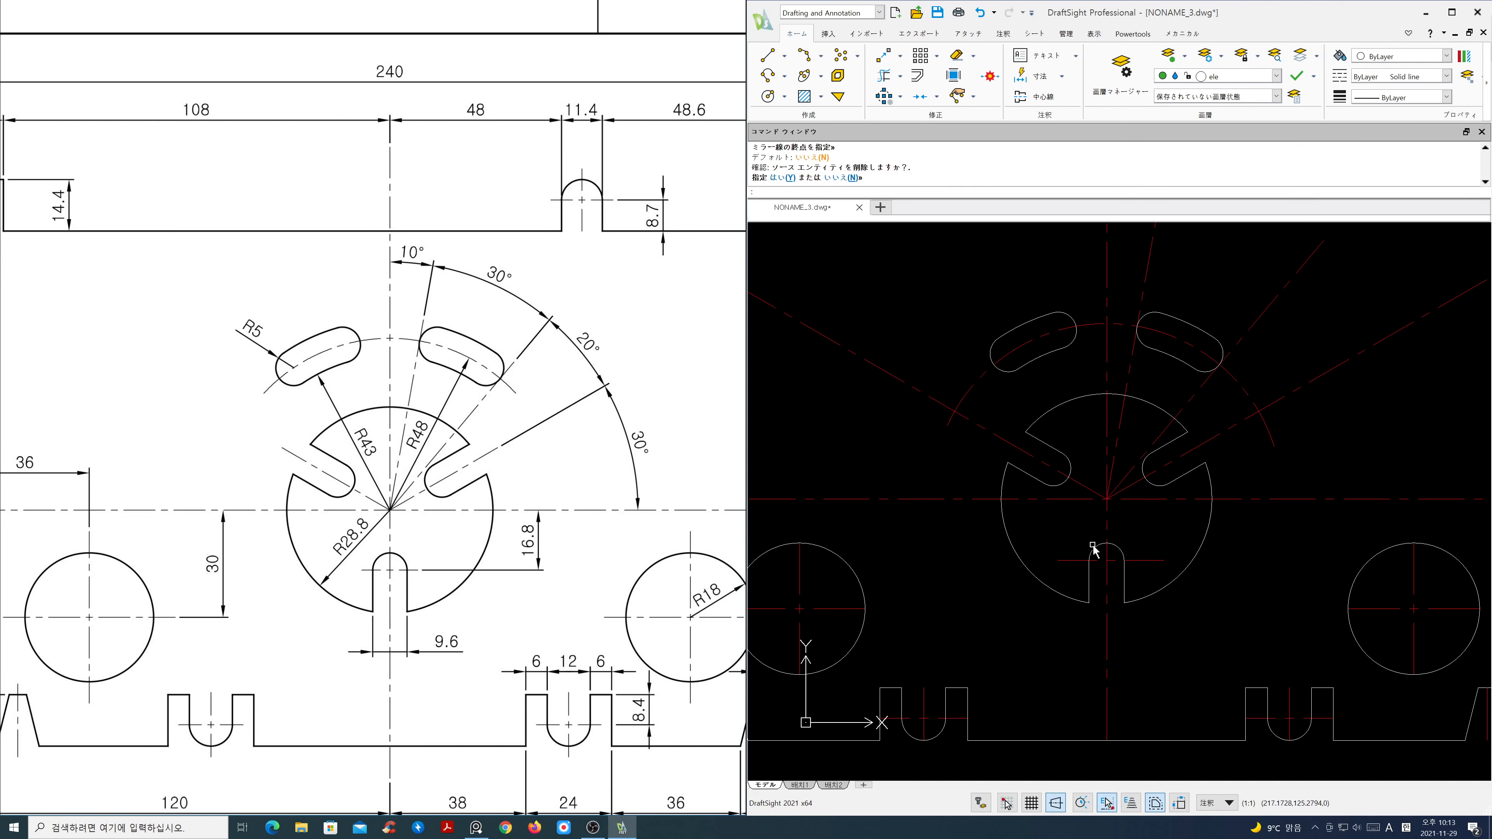
scroll(1091, 545, "down", 2)
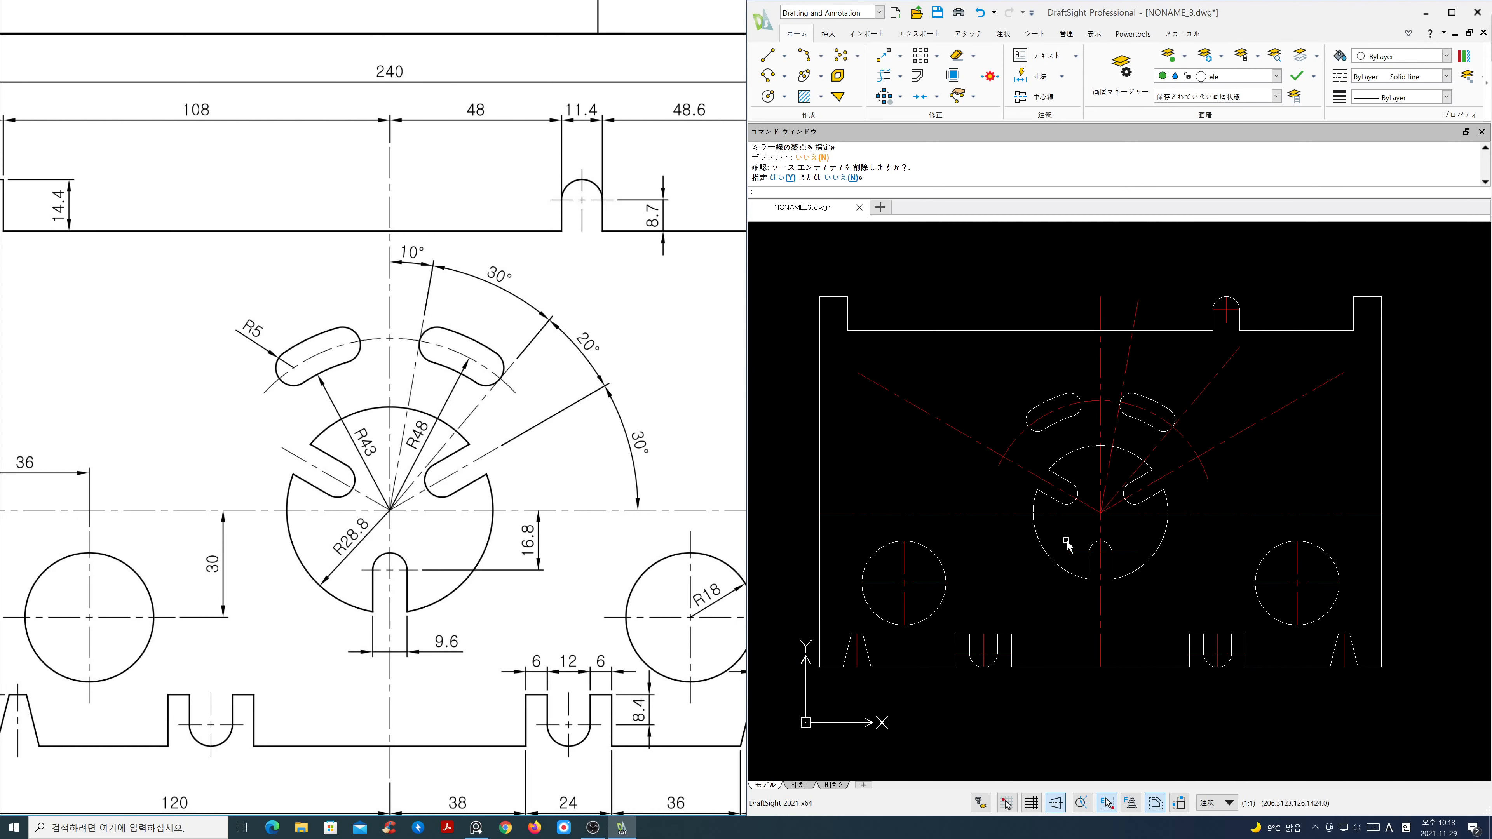
key("Return")
Step: Trim the vertical centre line above the plate's top edge and the two steep angled centre lines beyond the right curved slot
scroll(557, 561, "down", 1)
scroll(557, 562, "down", 3)
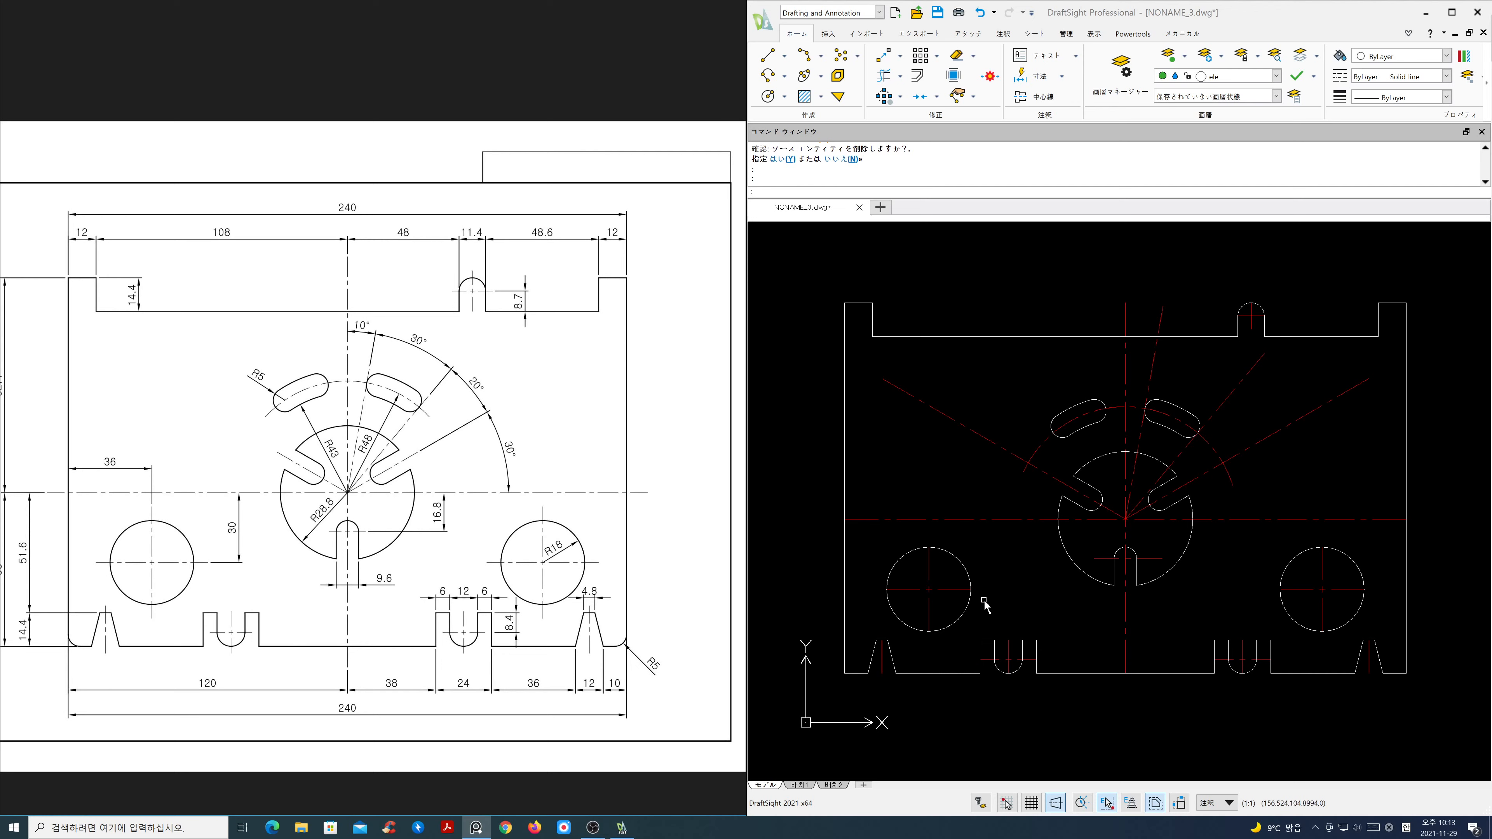
middle_click(1077, 622)
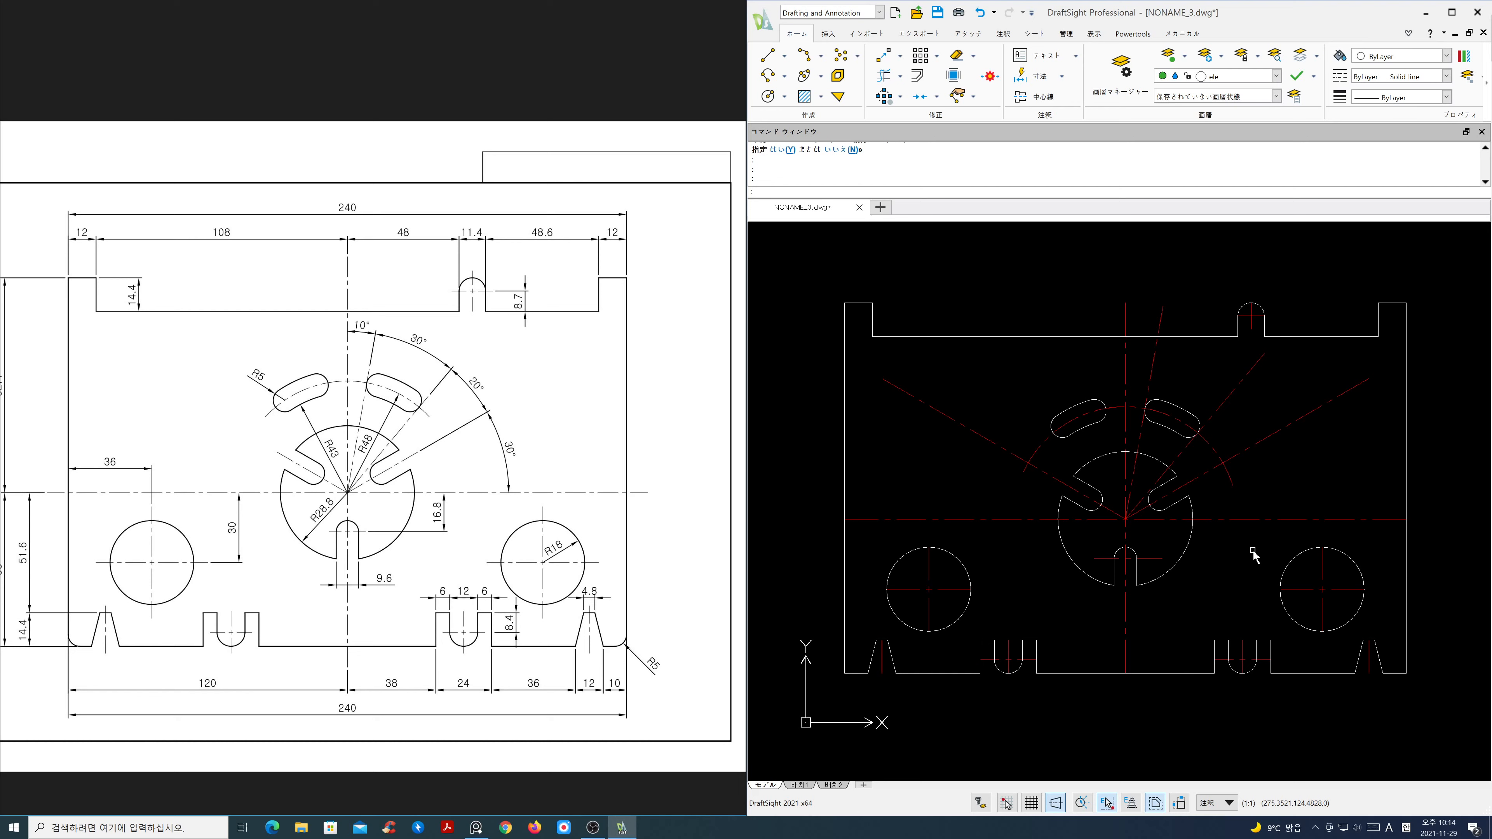
type("TR")
key("Return")
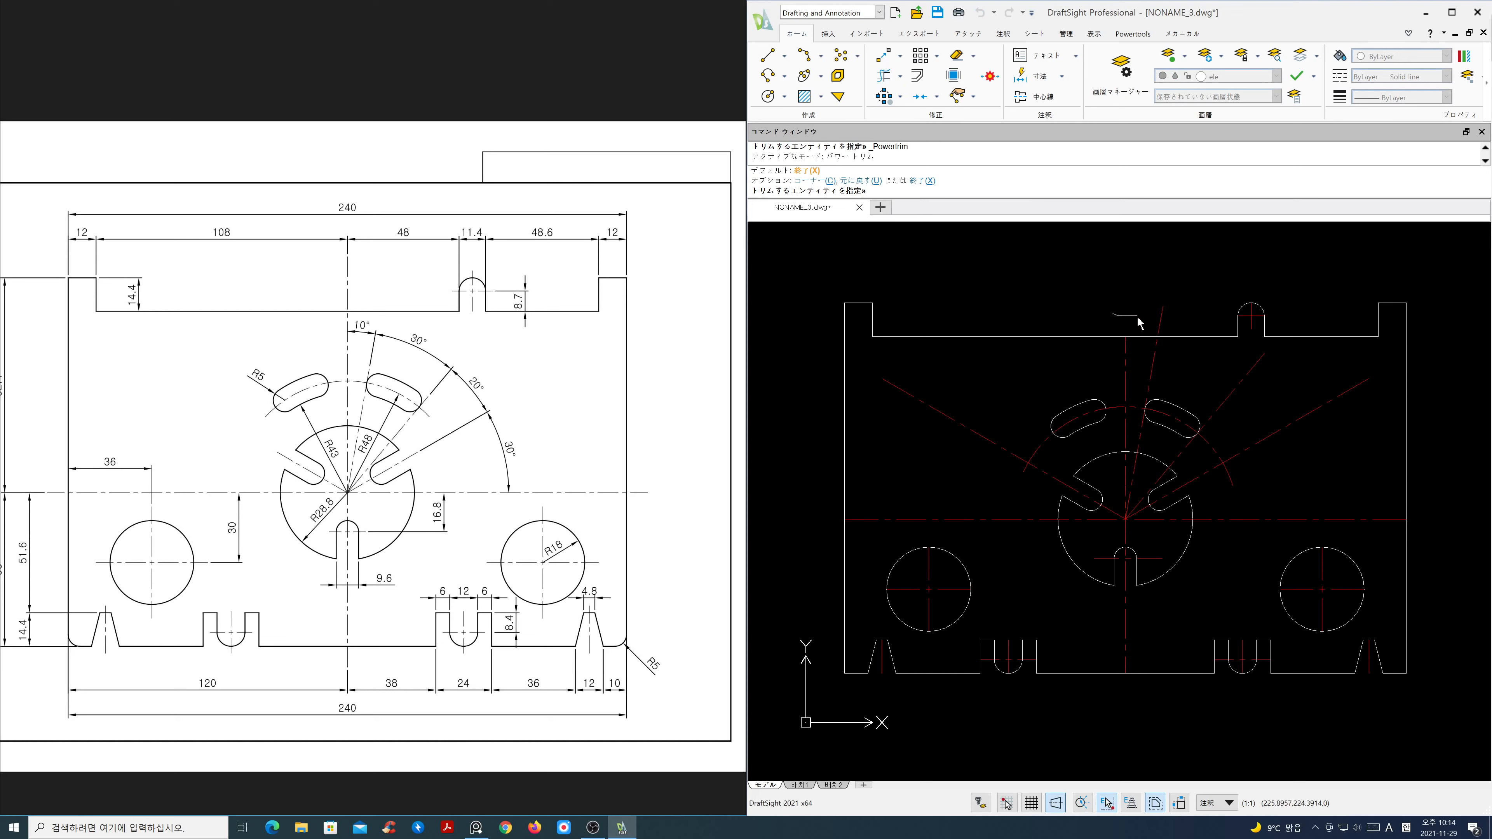
left_click_drag(1181, 331, 1153, 329)
key("Escape")
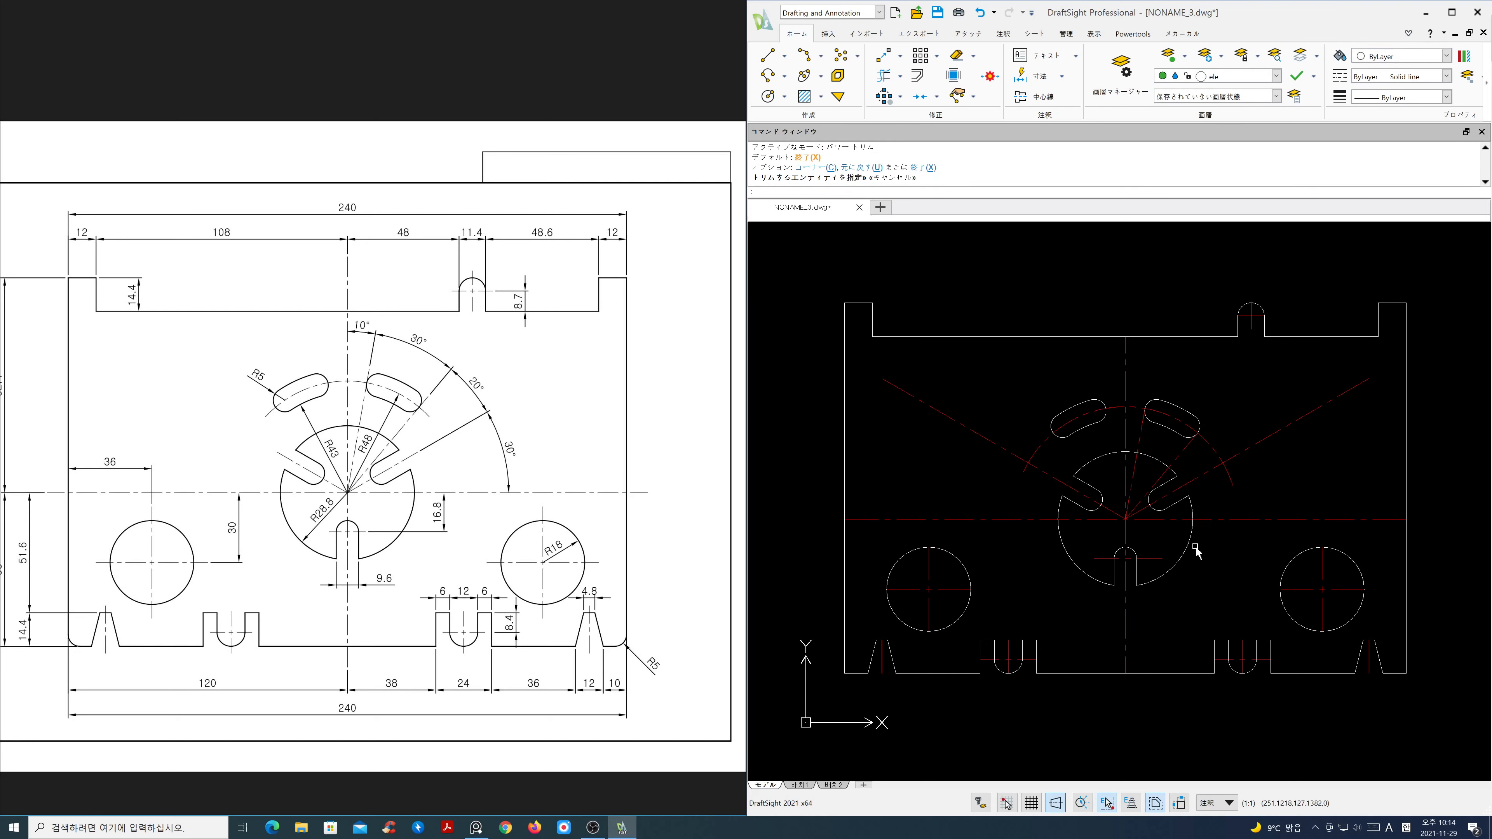
Step: Draw a helper circle over the slotted circle, from its centre out to its rim
type("c")
key("Return")
left_click(1125, 525)
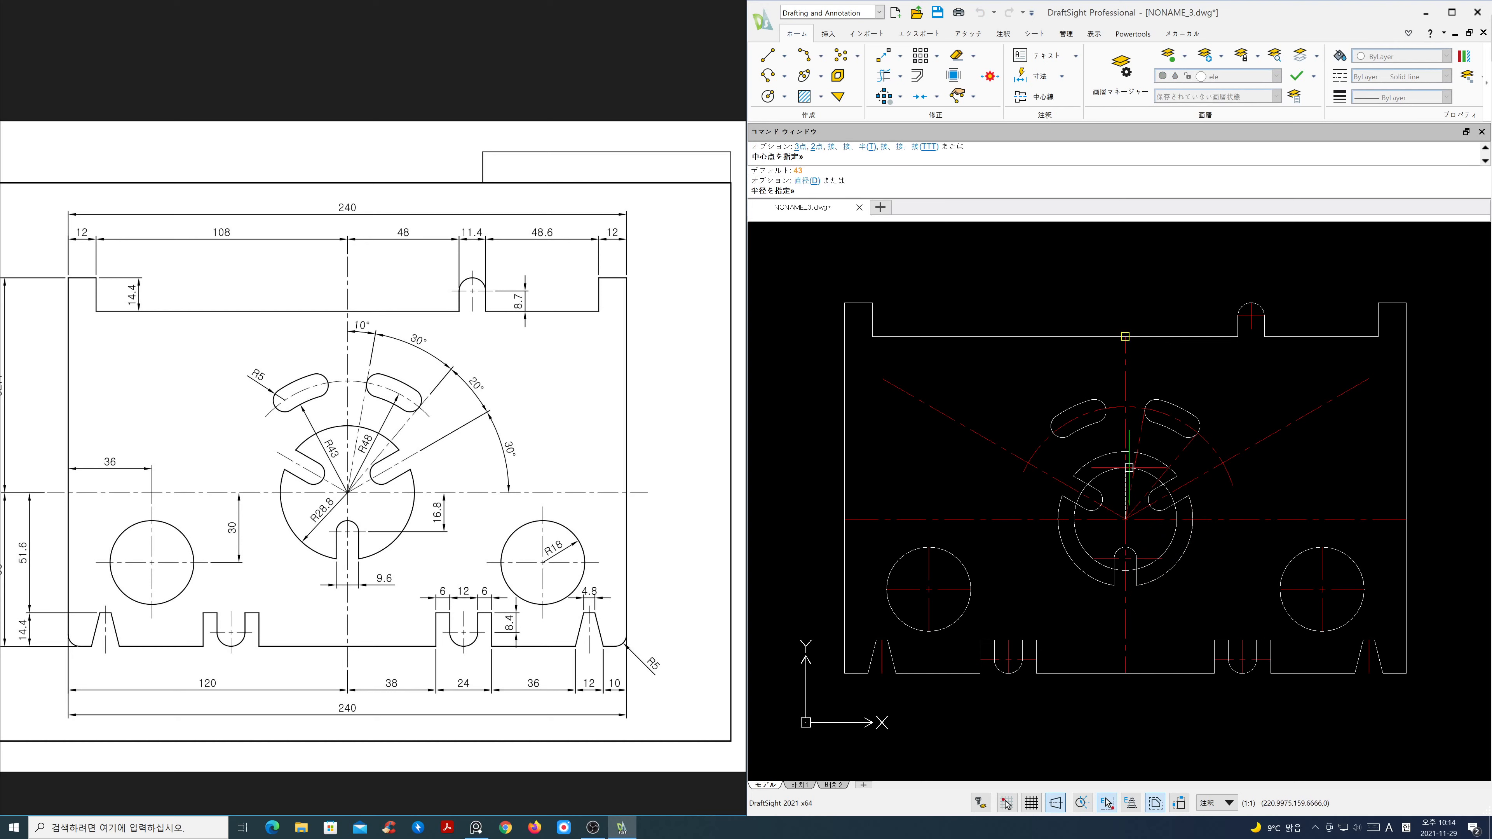
left_click(1124, 451)
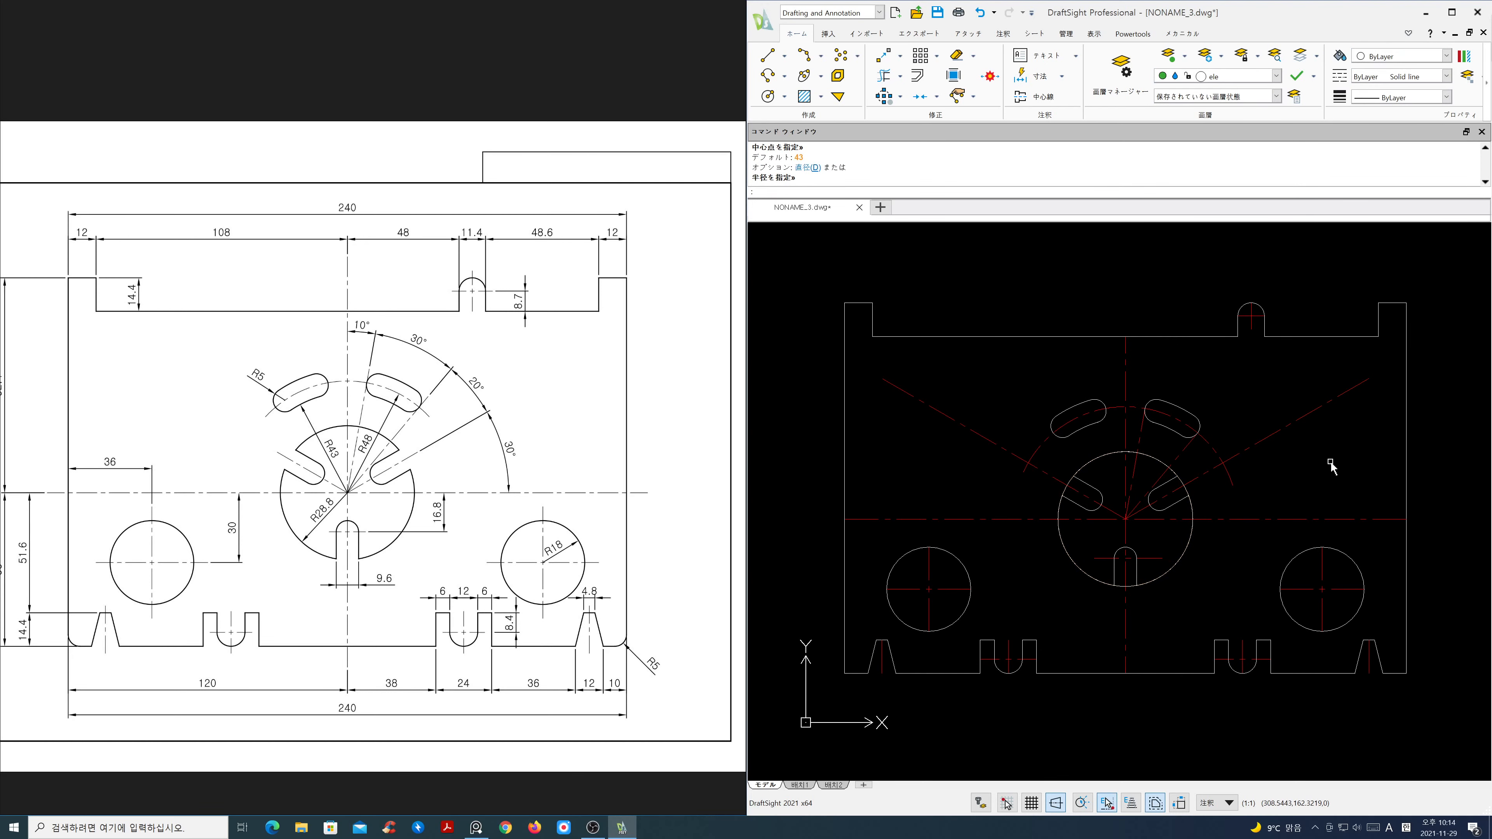
Step: Trim the two shallow angled centre lines outside the slotted circle, using the helper circle as the cutting edge
key("Return")
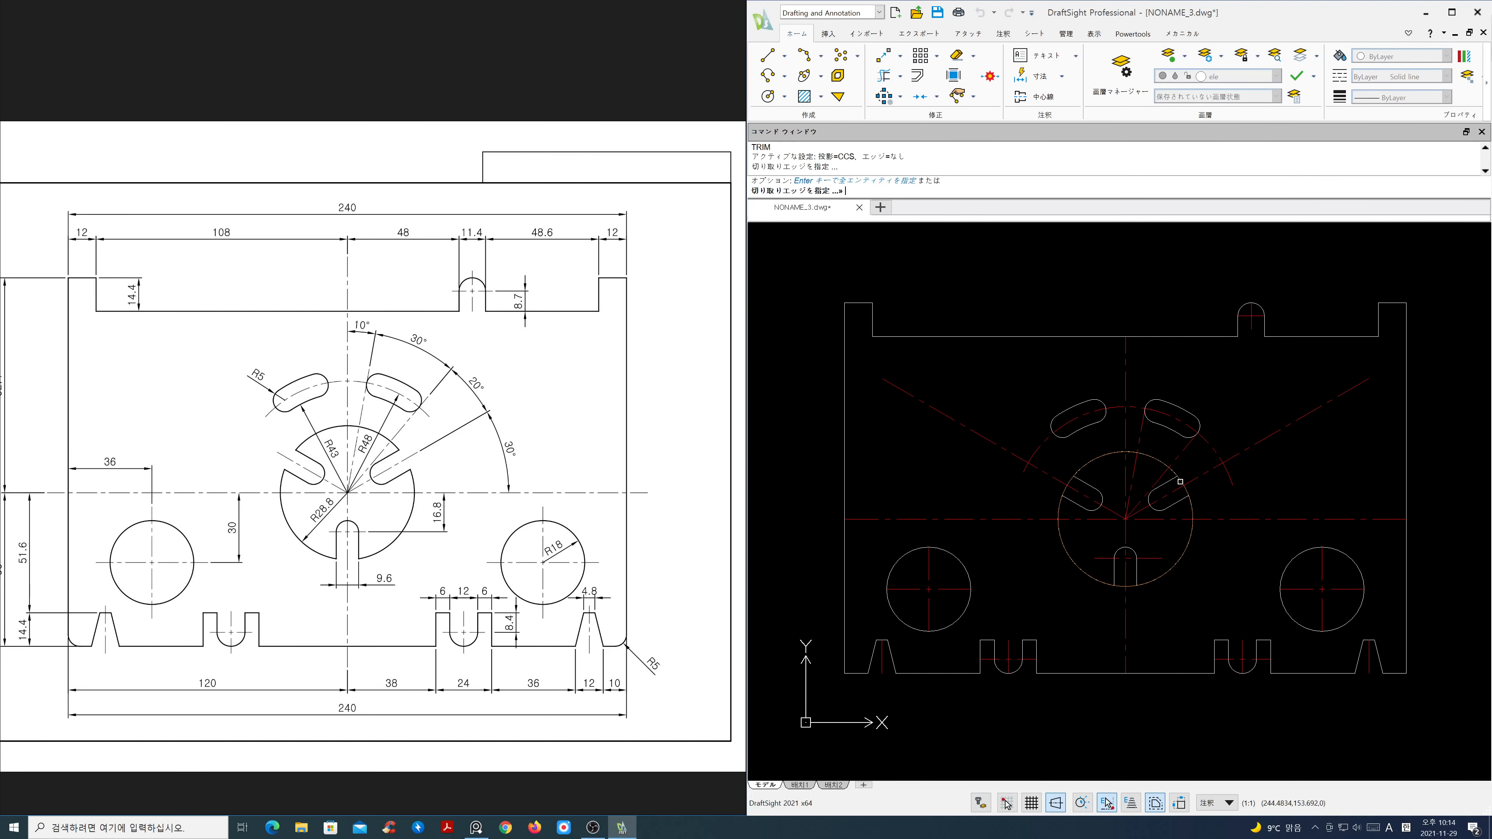
left_click(1179, 482)
key("Return")
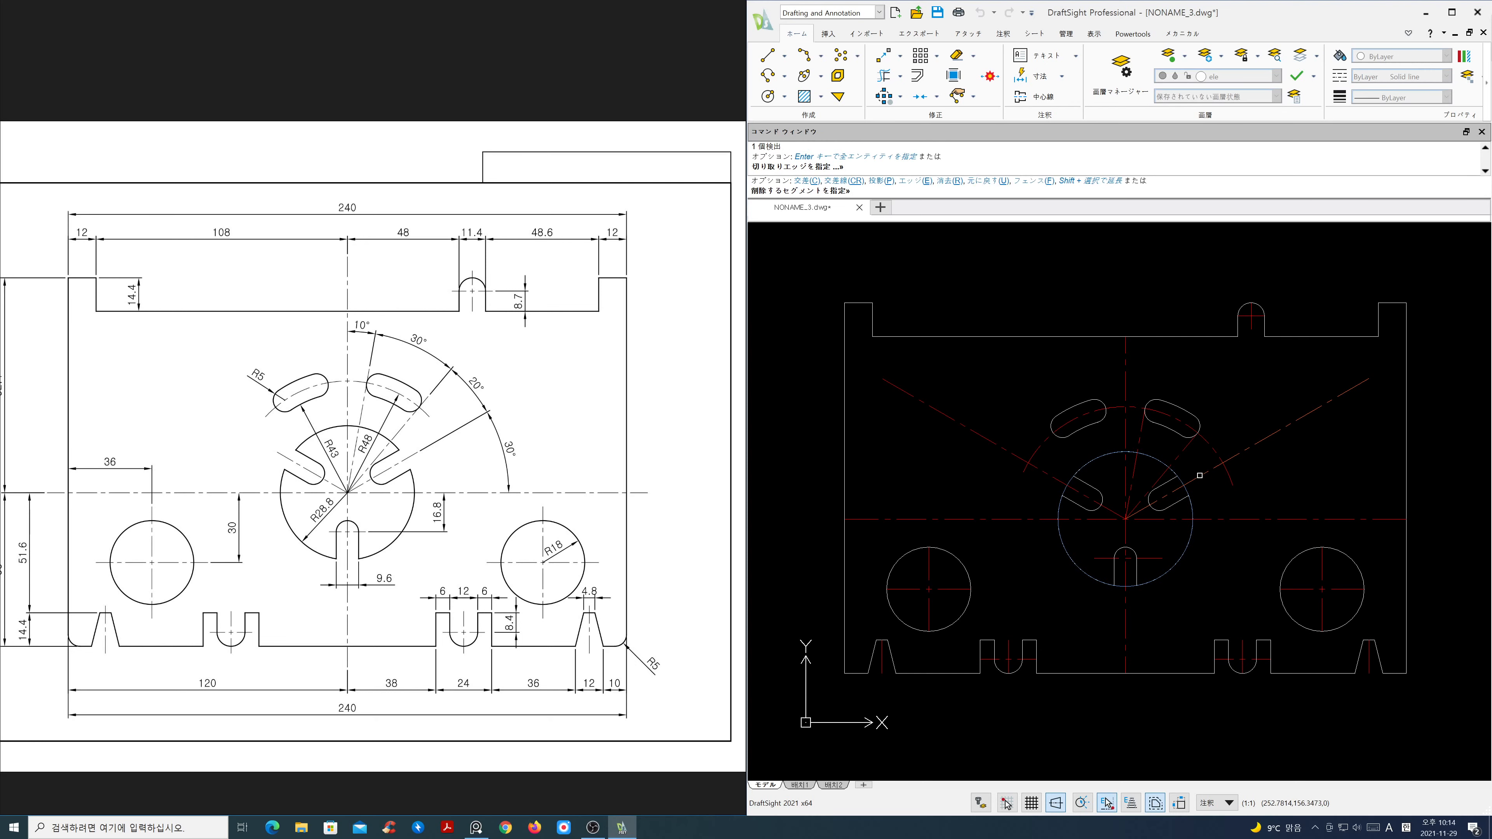
left_click(1199, 474)
left_click(1043, 471)
key("Return")
Step: Delete the helper circle lying over the slotted circle
type("e")
key("Return")
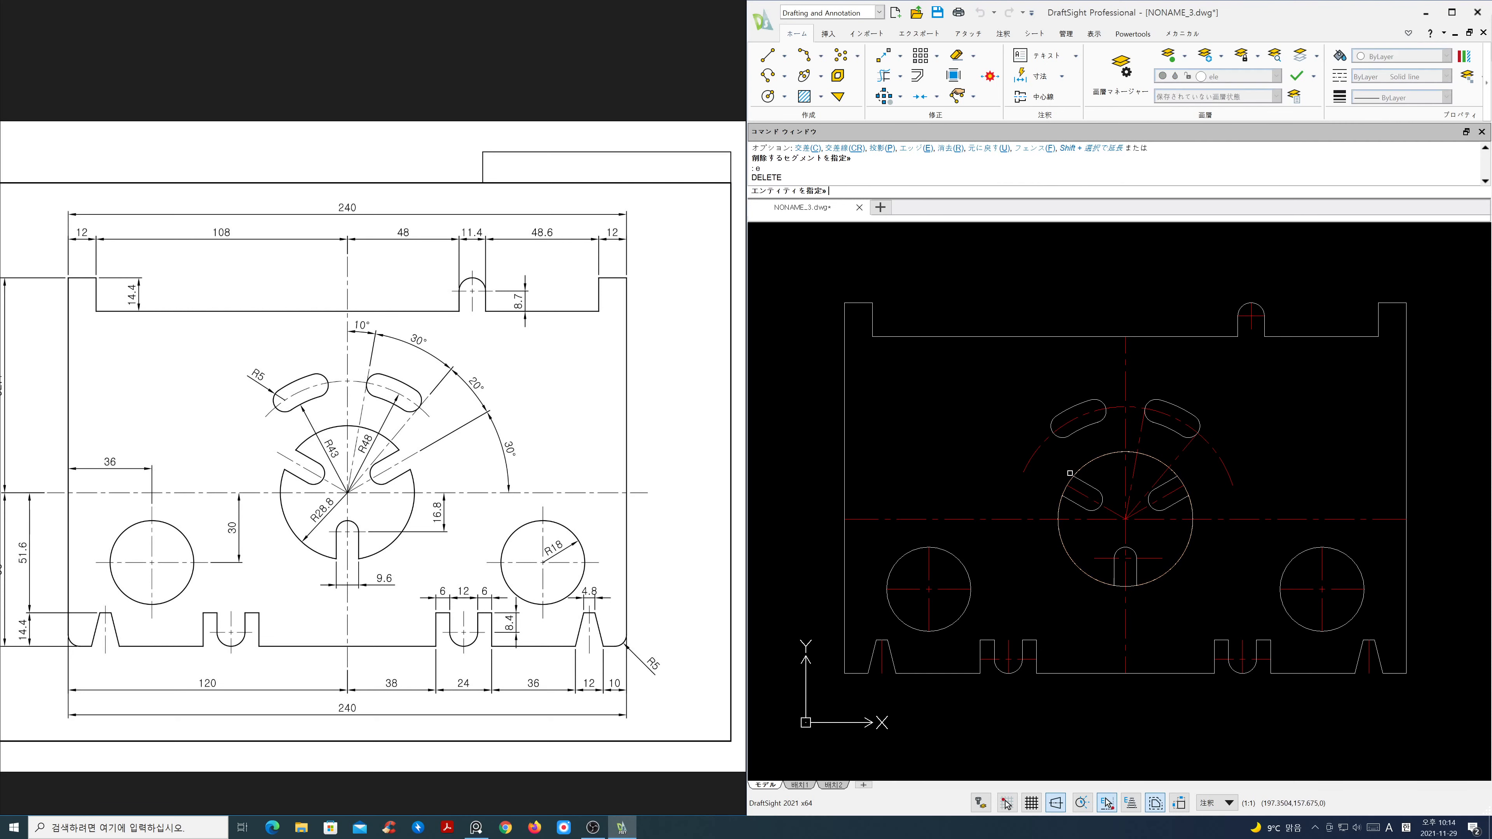
left_click(1069, 473)
key("Return")
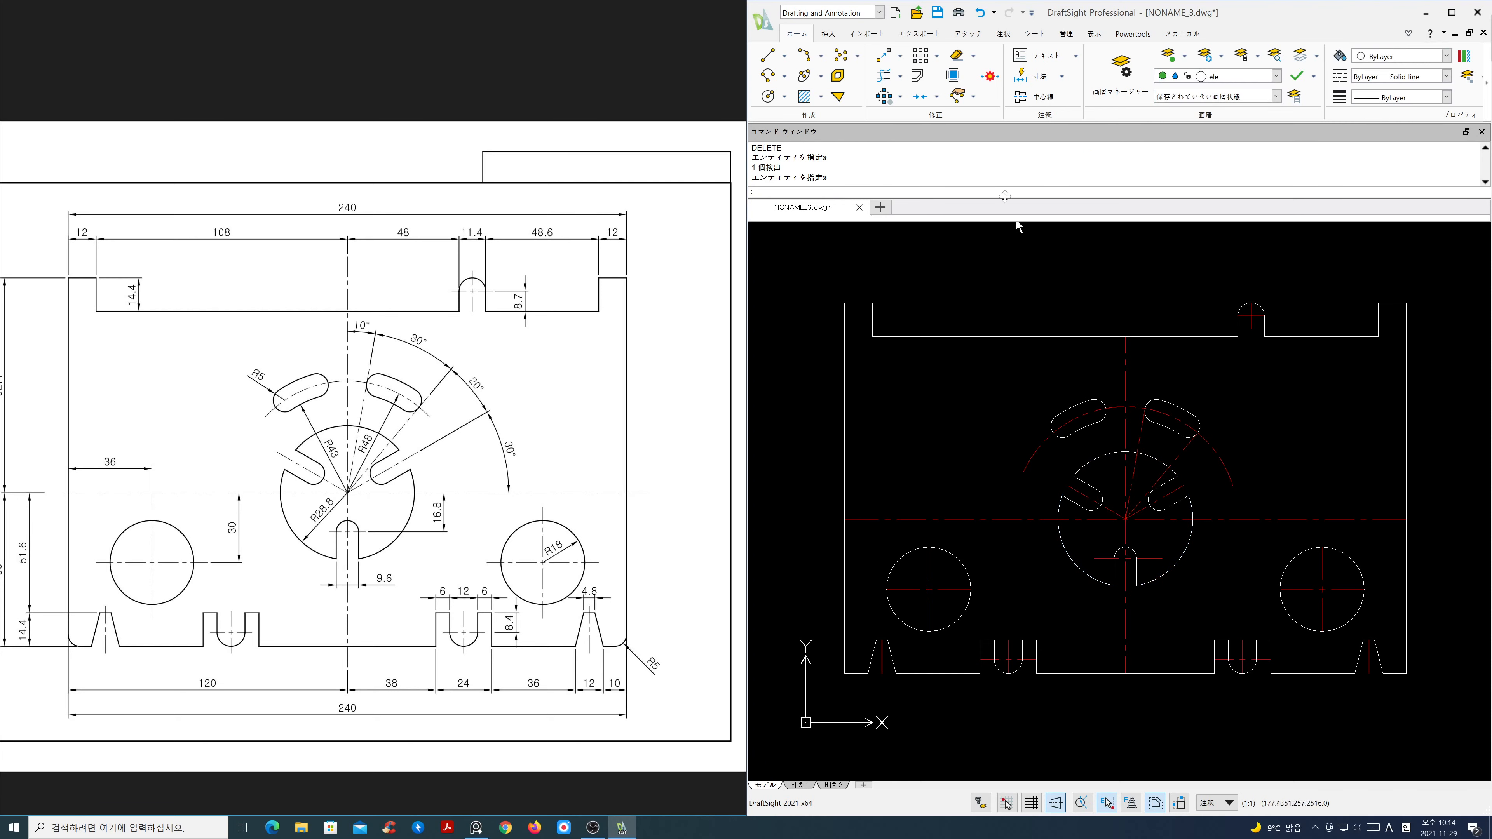
Step: Power-trim the centre-line arc beyond the outer ends of the curved slots and the lower slot's horizontal centre line outside its walls
left_click(884, 76)
left_click_drag(1048, 467, 1255, 444)
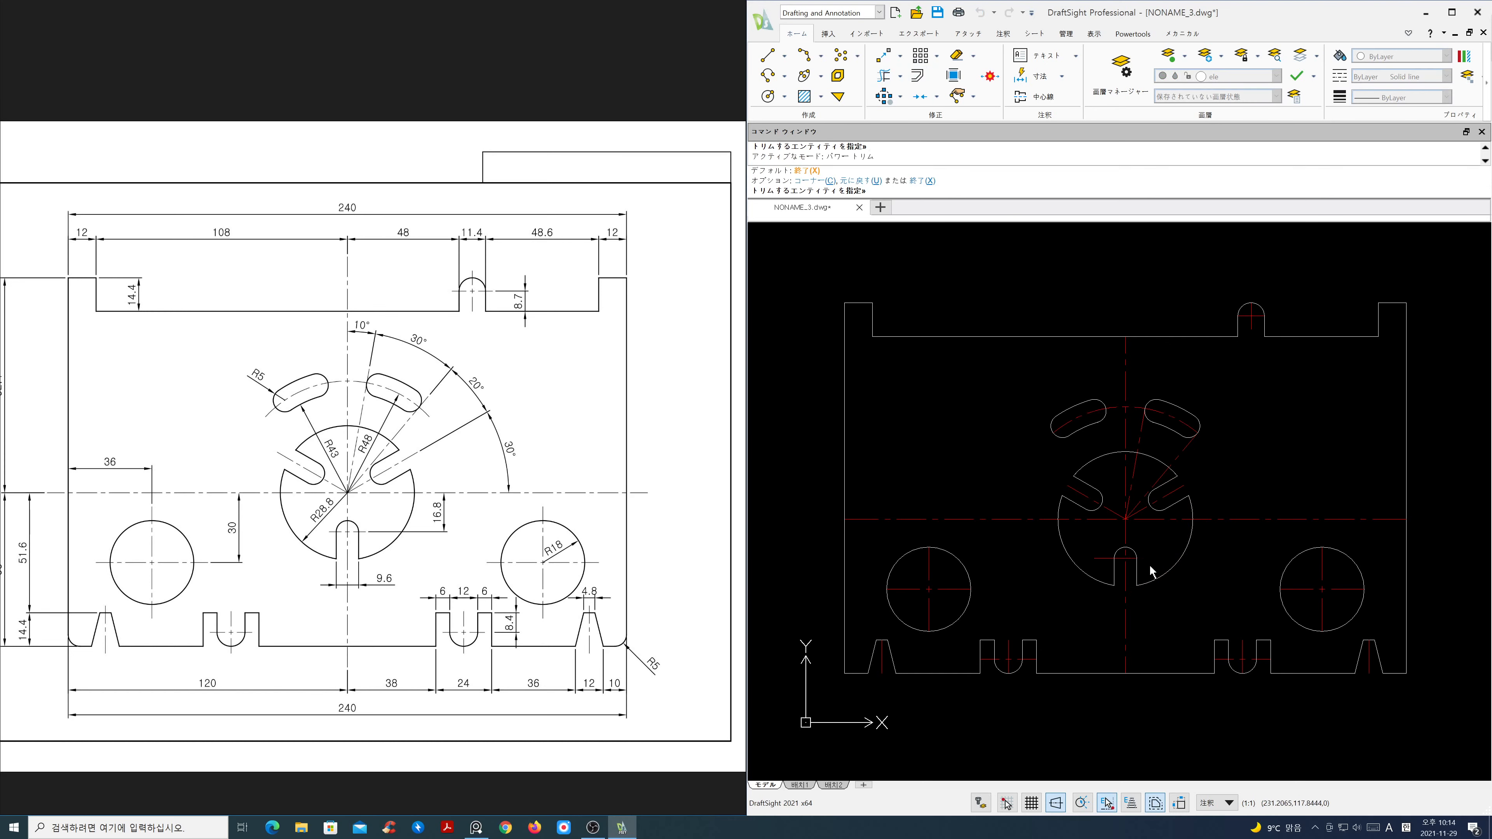
left_click_drag(1104, 550, 1103, 565)
key("Escape")
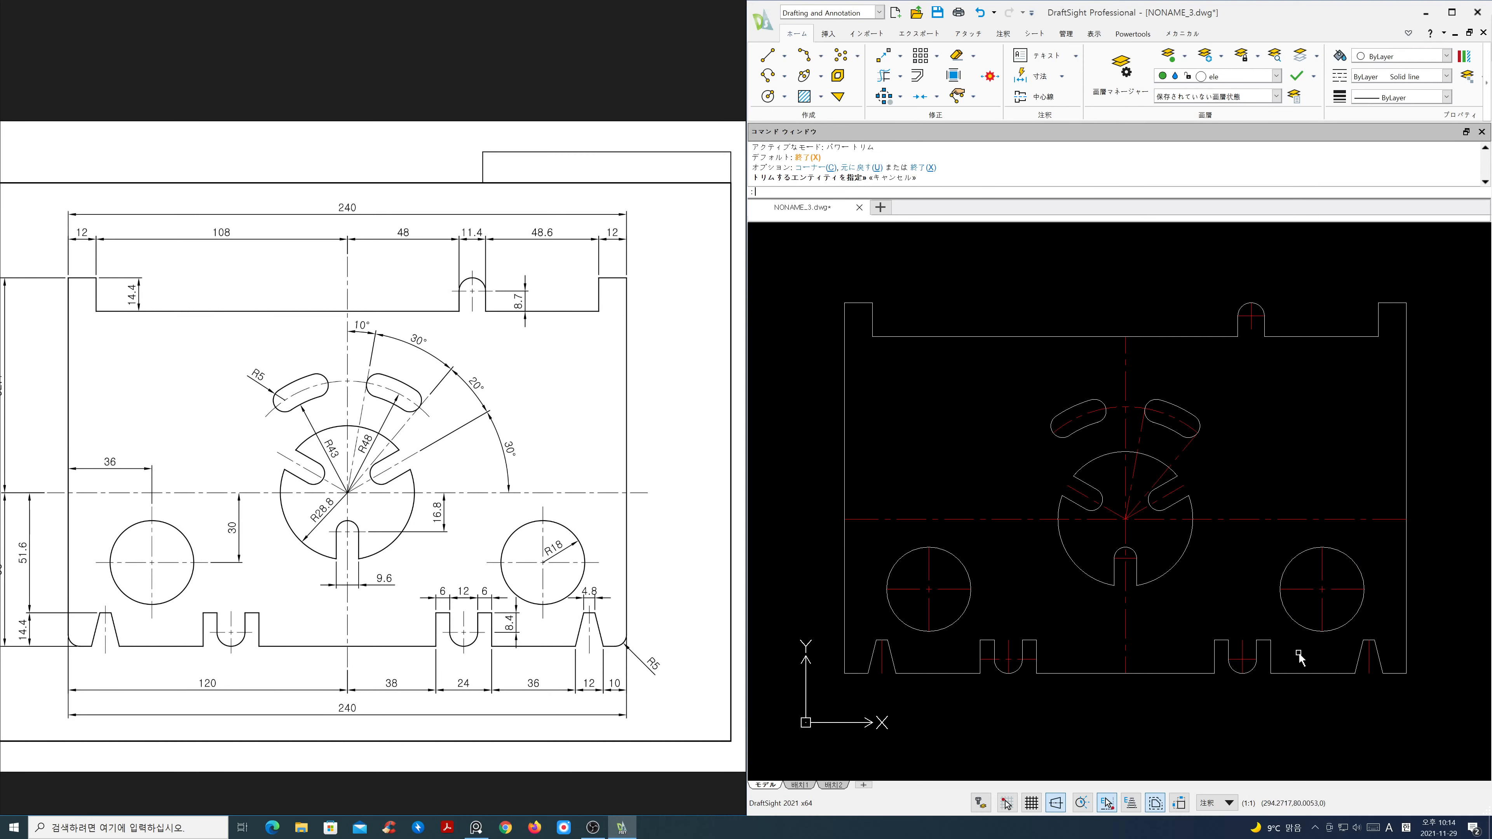
Step: Draw a helper circle from the arc centre of the right U-shaped bottom notch to the notch's lowest point
middle_click_drag(1302, 657, 1132, 622)
scroll(1133, 623, "up", 3)
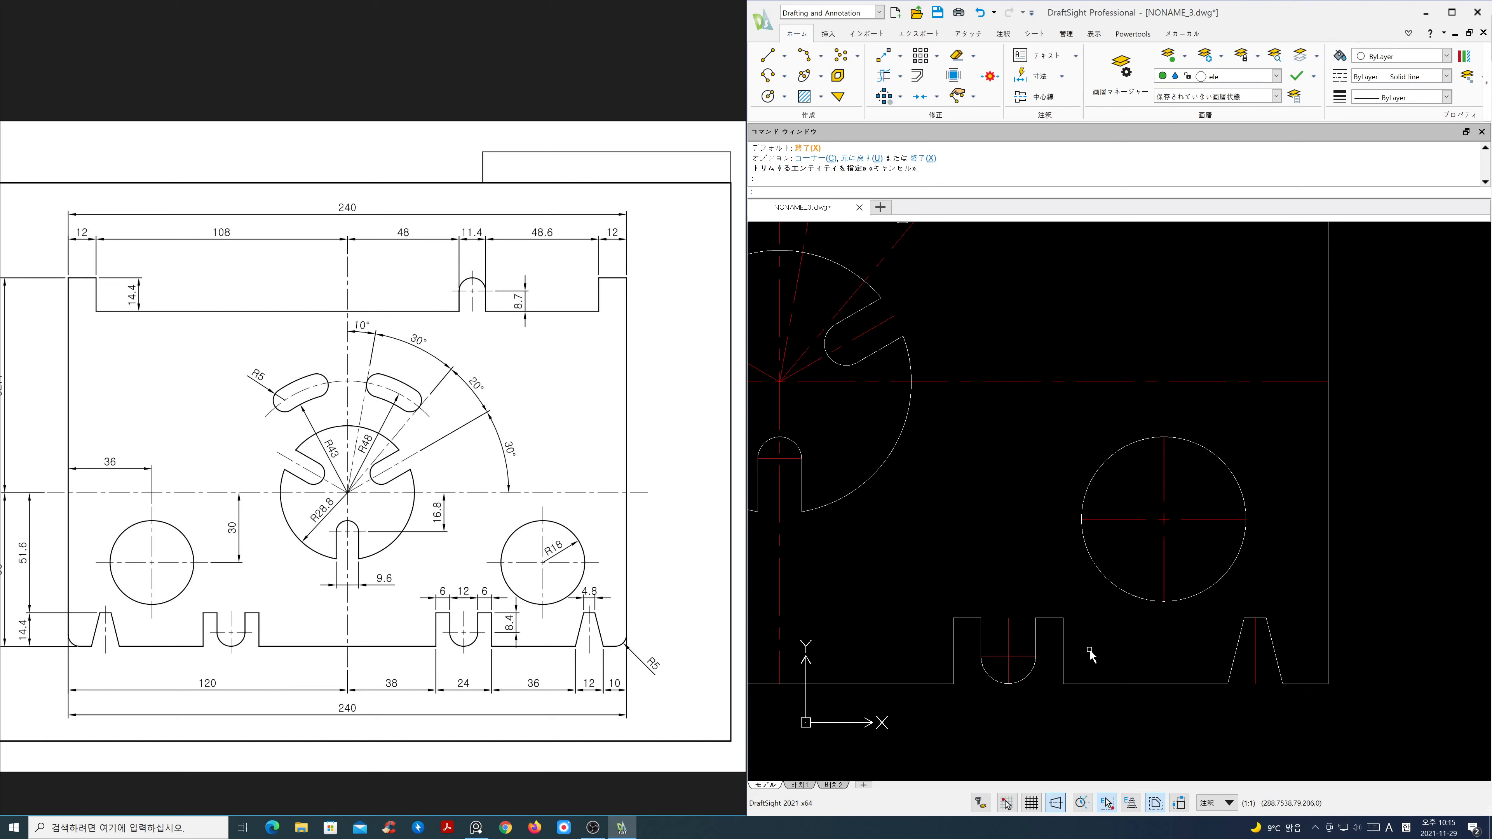
type("c")
key("Return")
left_click(1007, 655)
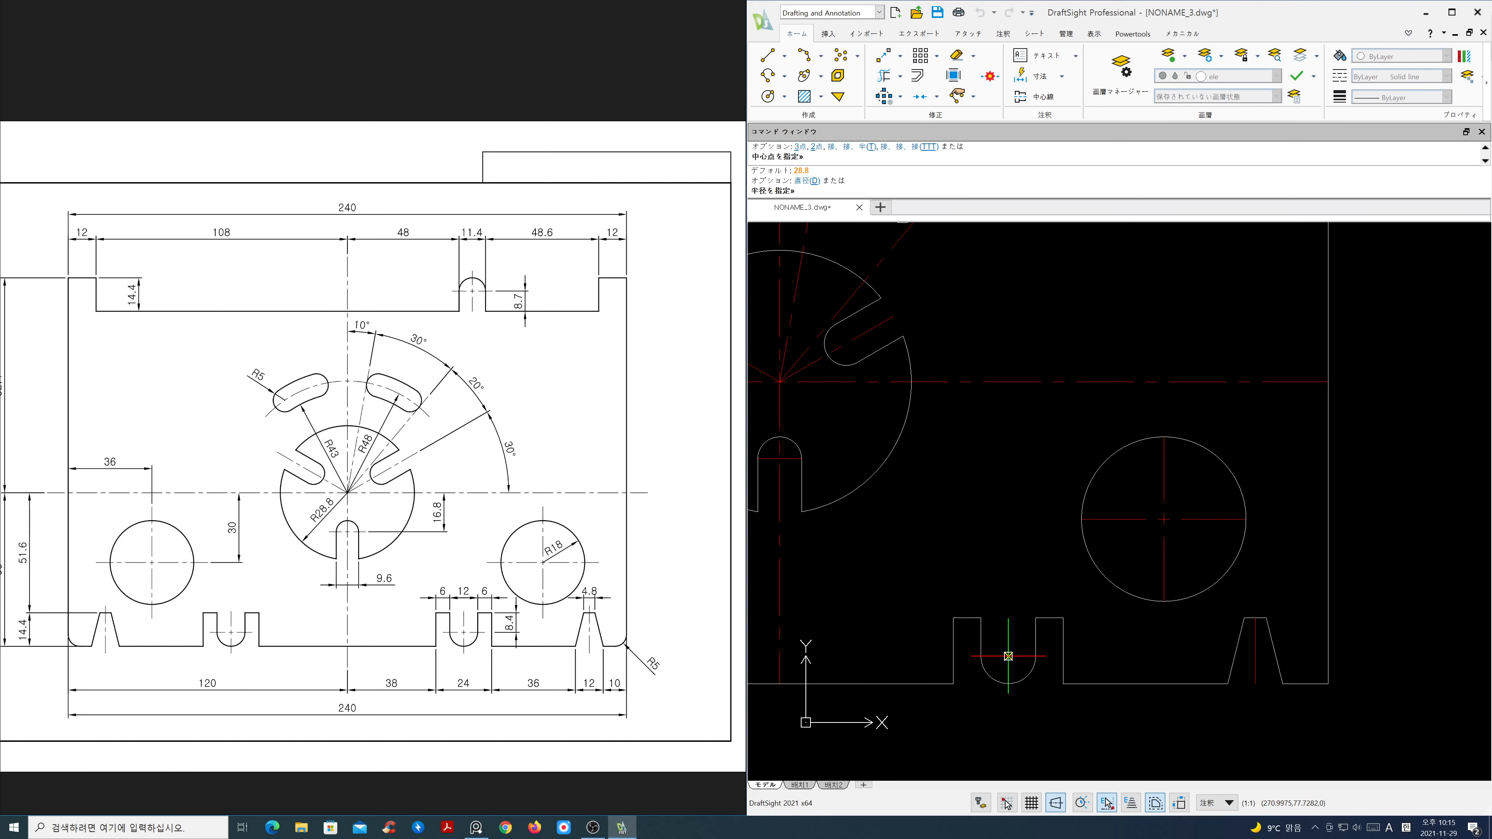
left_click(1007, 683)
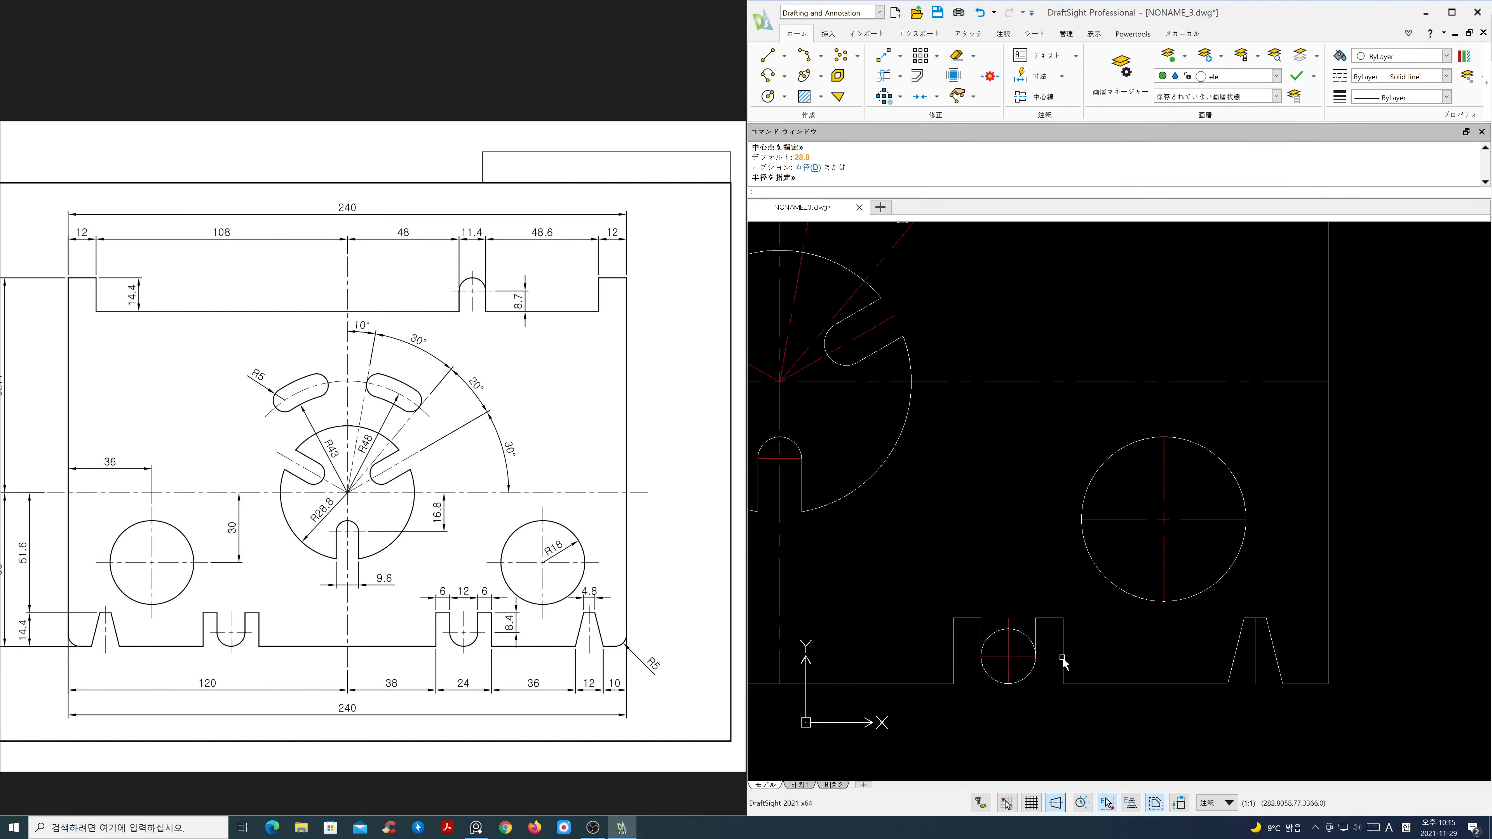
Step: Trim the right U-shaped notch's vertical centre line above the helper circle
type("tr")
key("Return")
key("Return")
left_click(1009, 623)
key("Return")
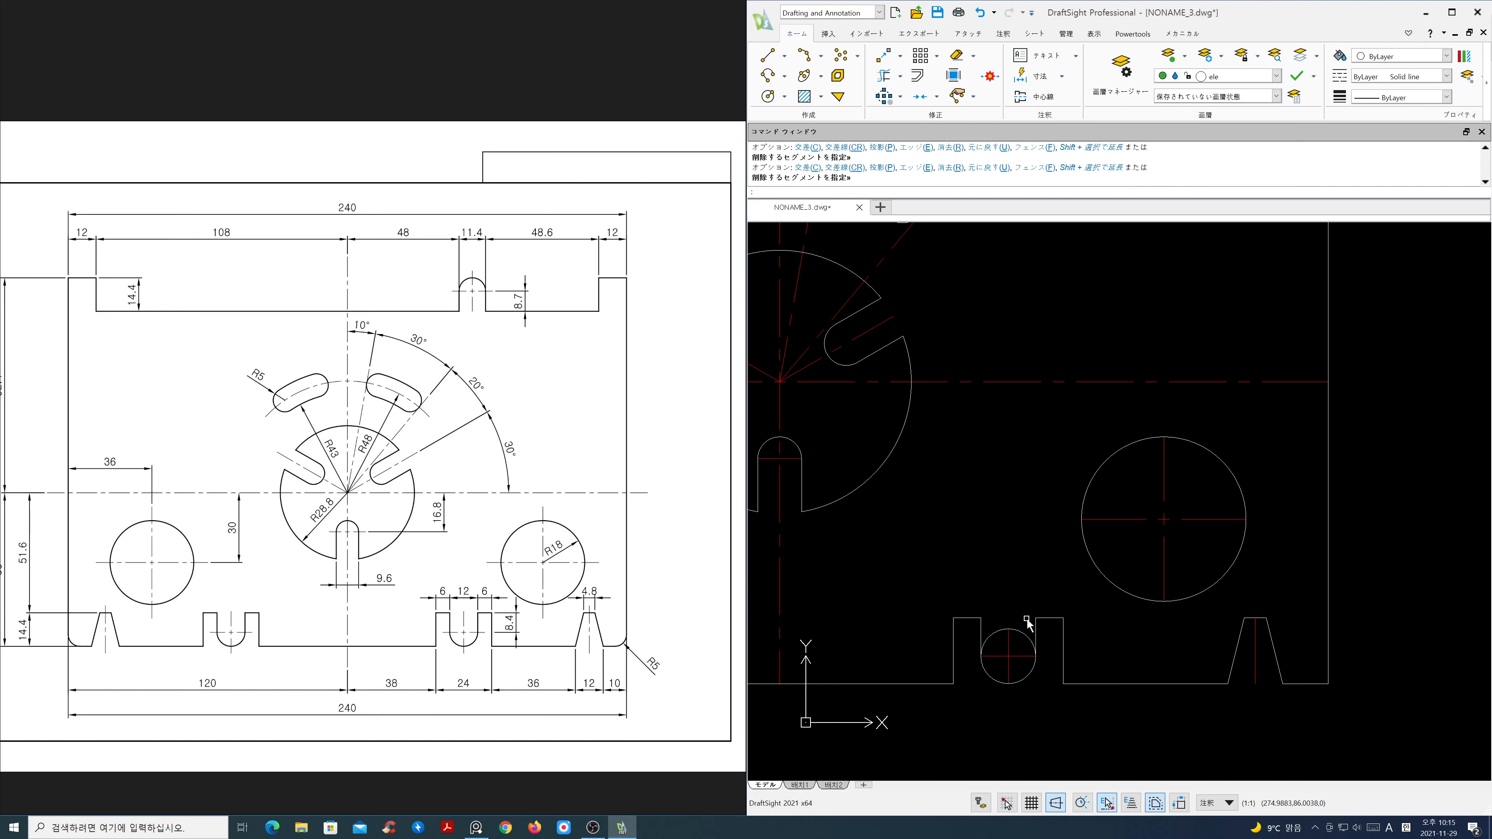
Step: Delete the helper circle in the right U-shaped bottom notch
type("e")
key("Return")
left_click(1021, 631)
key("Return")
scroll(1022, 638, "down", 2)
scroll(1027, 643, "down", 1)
middle_click_drag(1025, 650, 1238, 655)
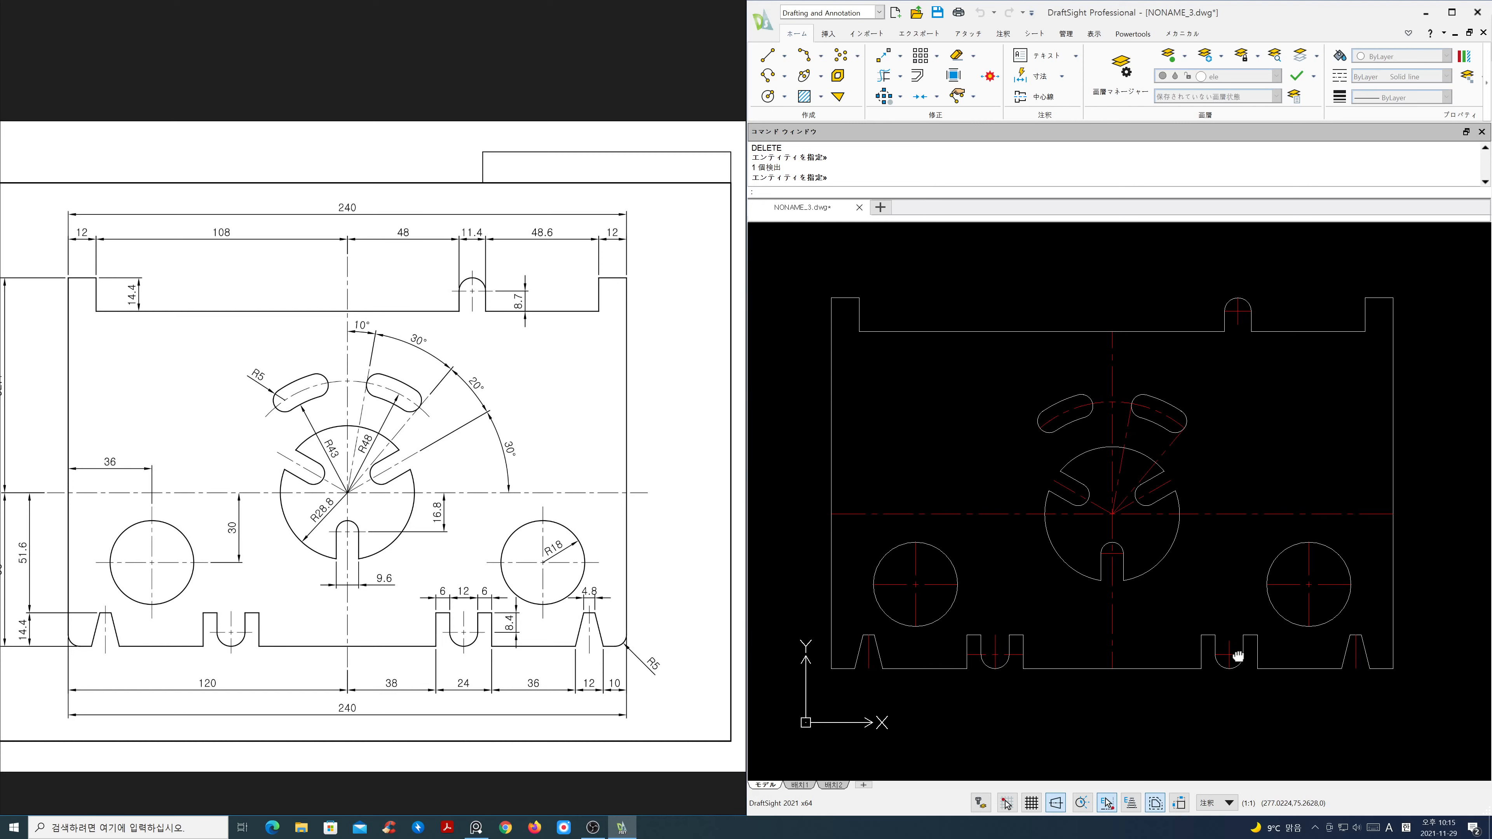
key("Return")
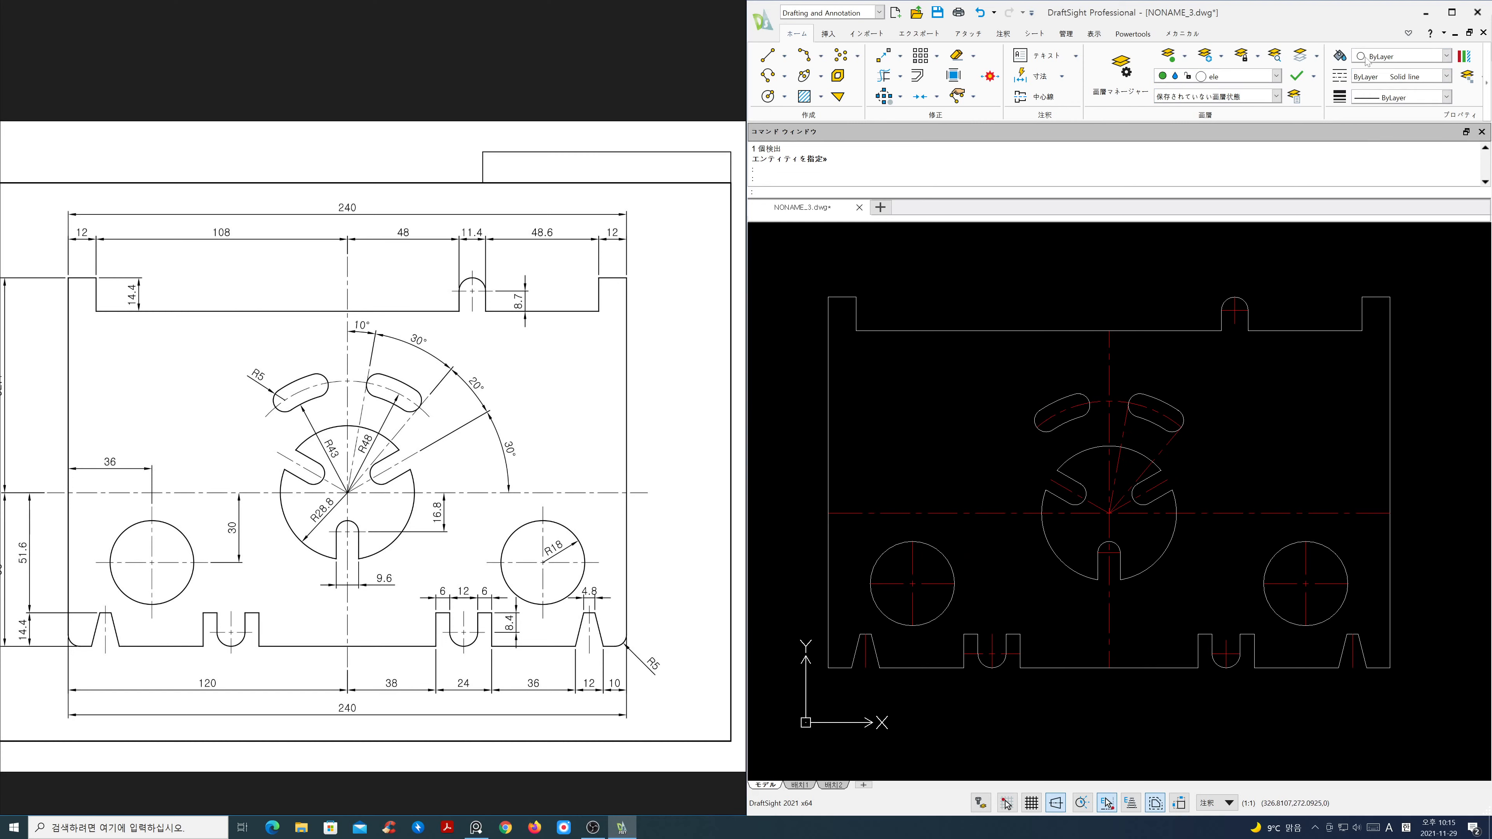
Step: Lock the ele layer and delete the centre lines of the left hole and the two notches at the lower left
left_click(1245, 76)
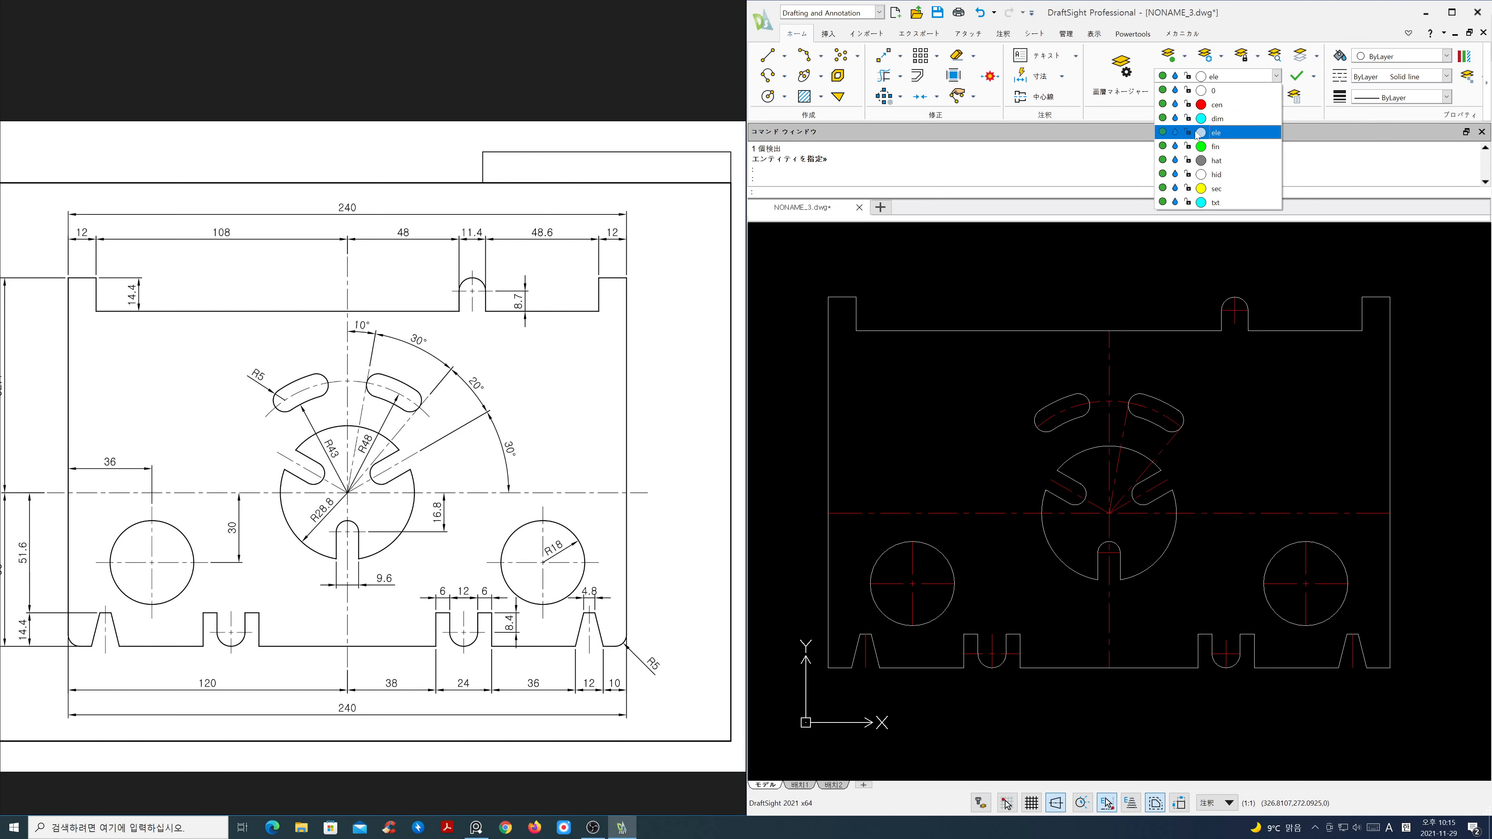
left_click(1188, 134)
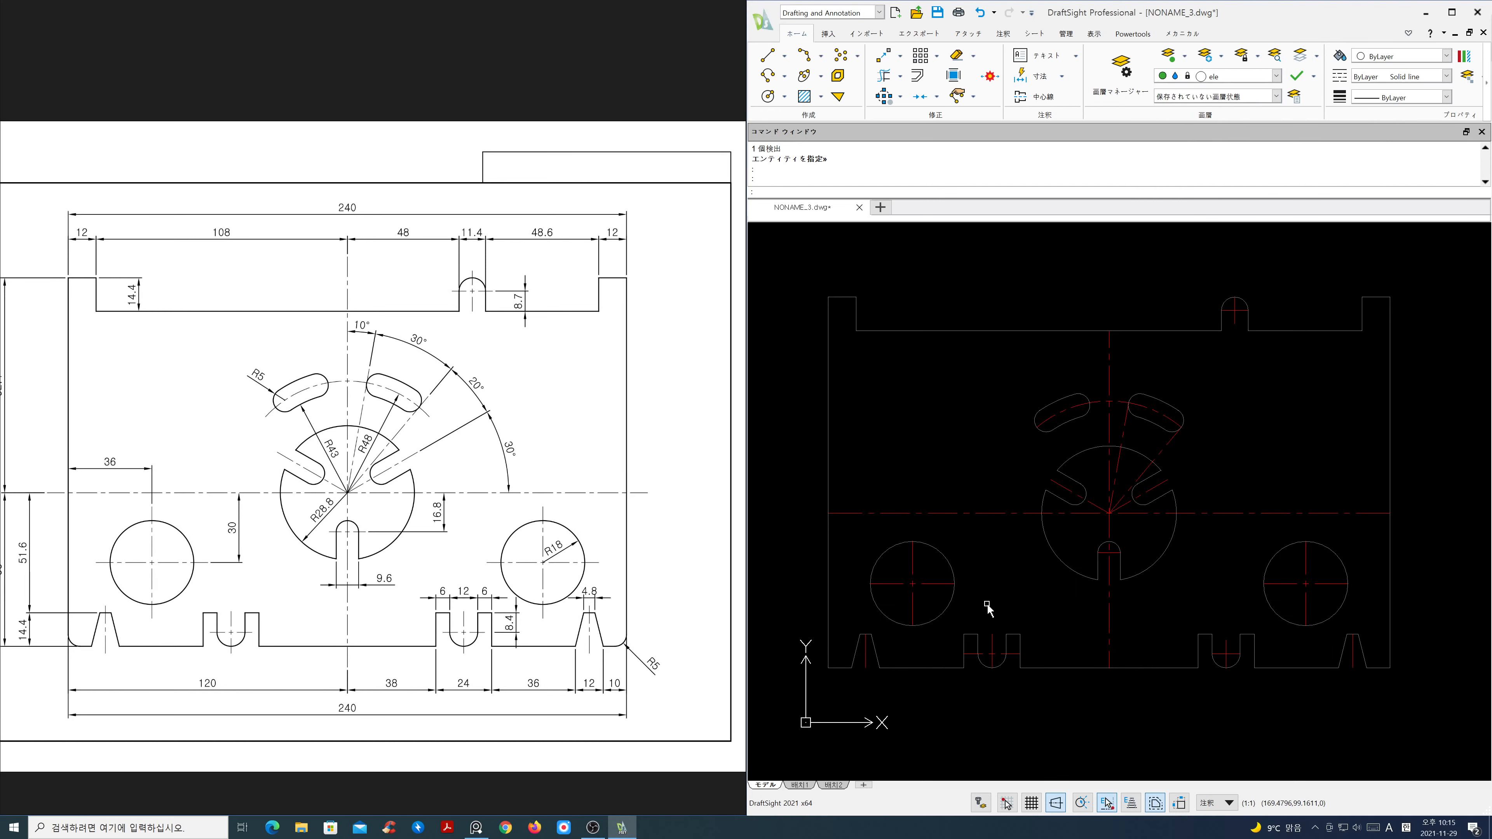
type("e")
key("Return")
left_click(799, 541)
left_click(1050, 705)
key("Return")
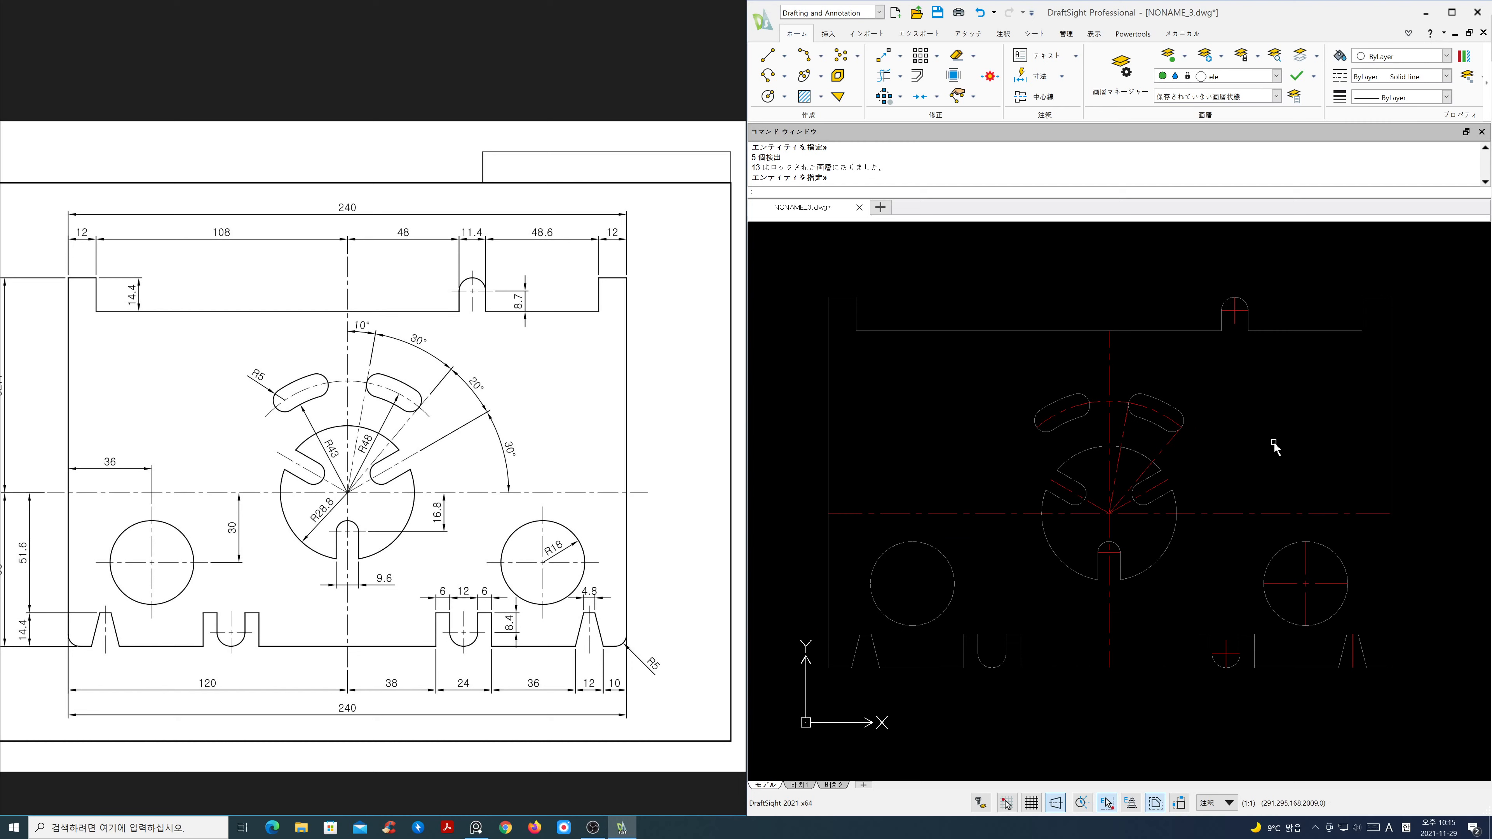
Step: Lengthen the main horizontal and vertical centre lines by an increment of 9 at both ends
type("Len")
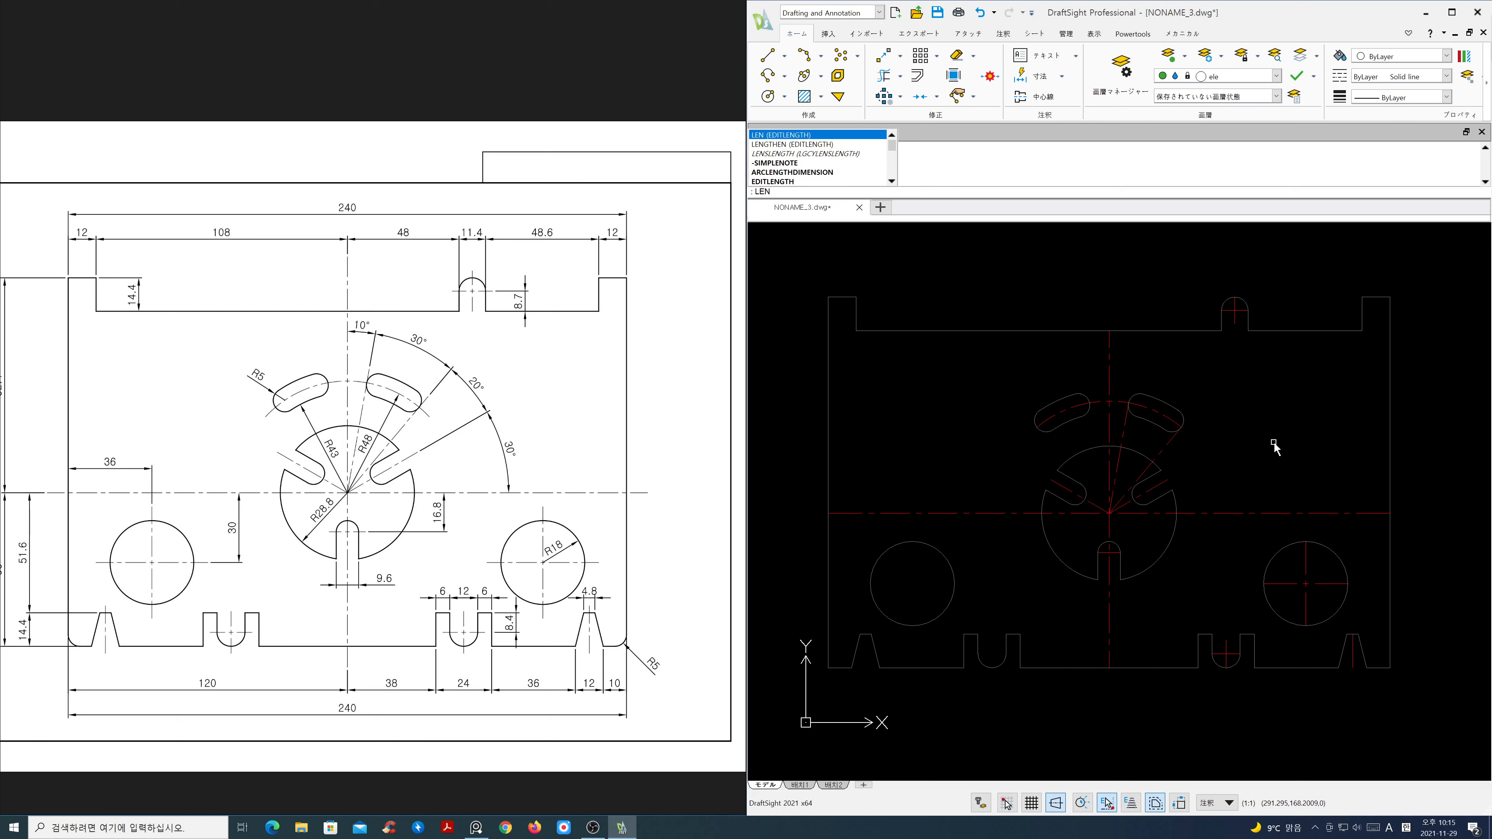
key("Return")
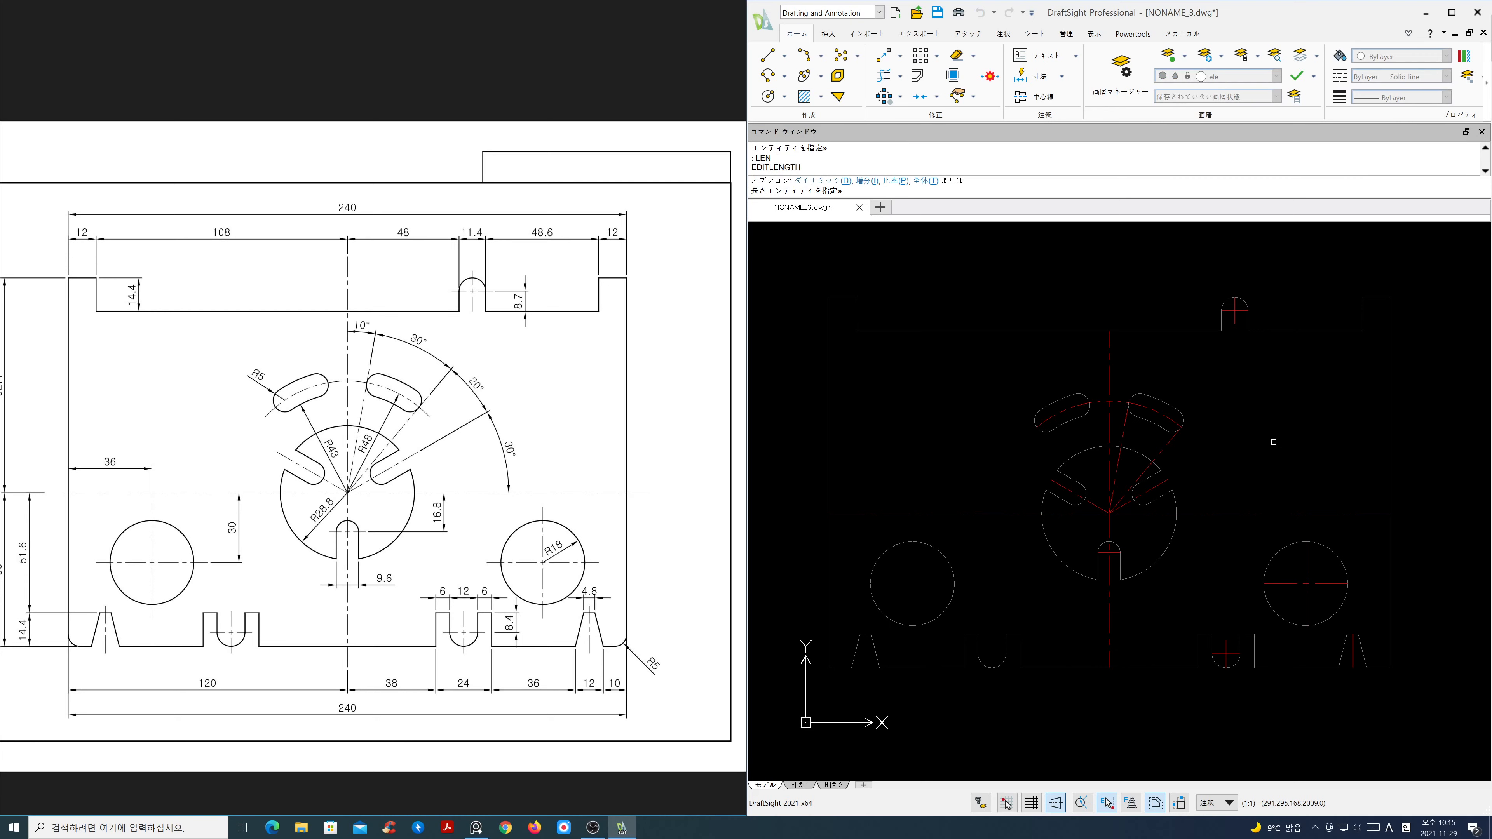
key("Return")
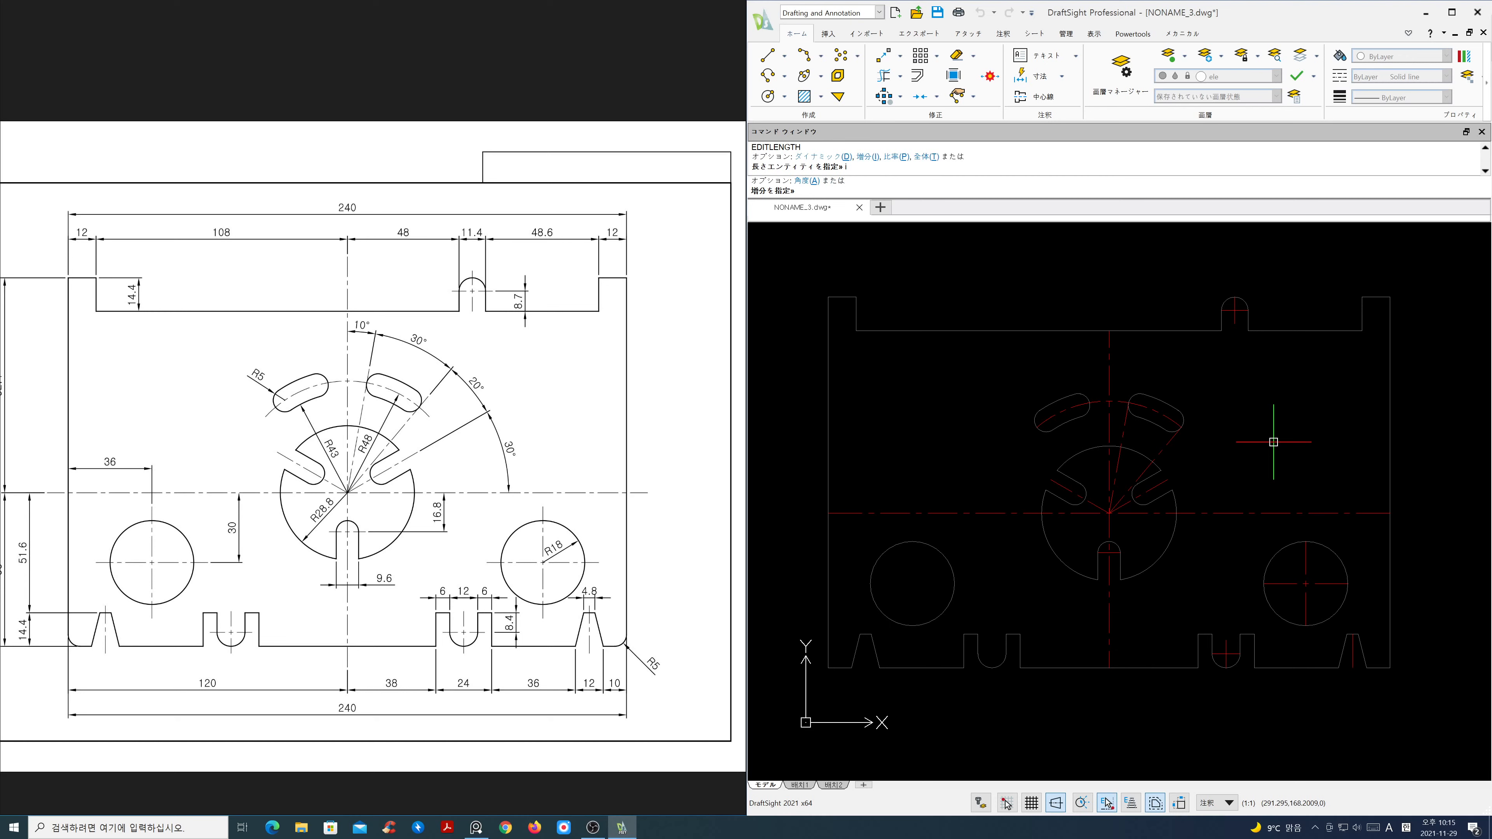
type("9")
key("Return")
left_click(1372, 513)
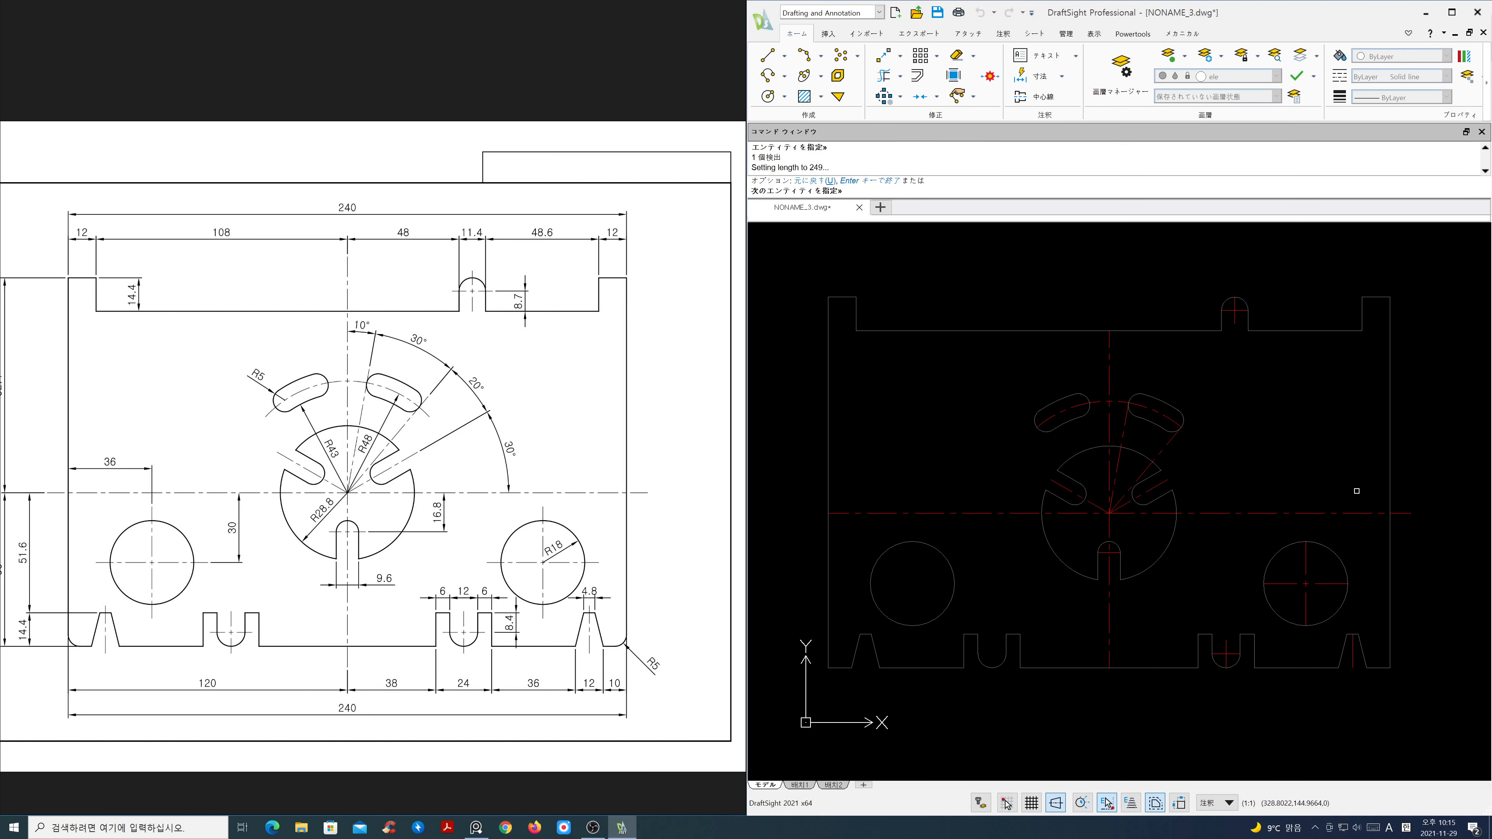
left_click(1110, 345)
left_click(1108, 655)
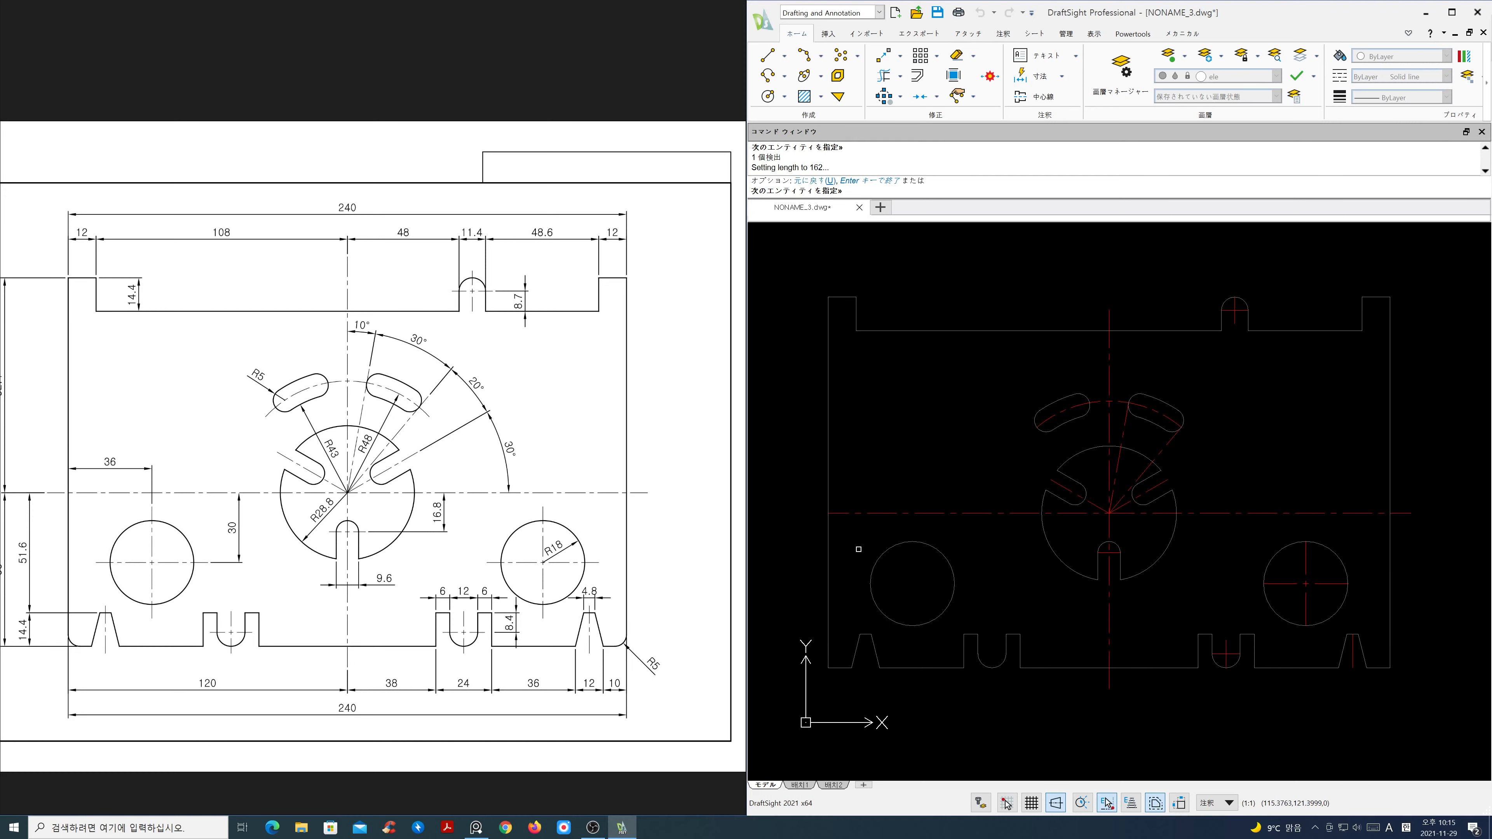
left_click(839, 514)
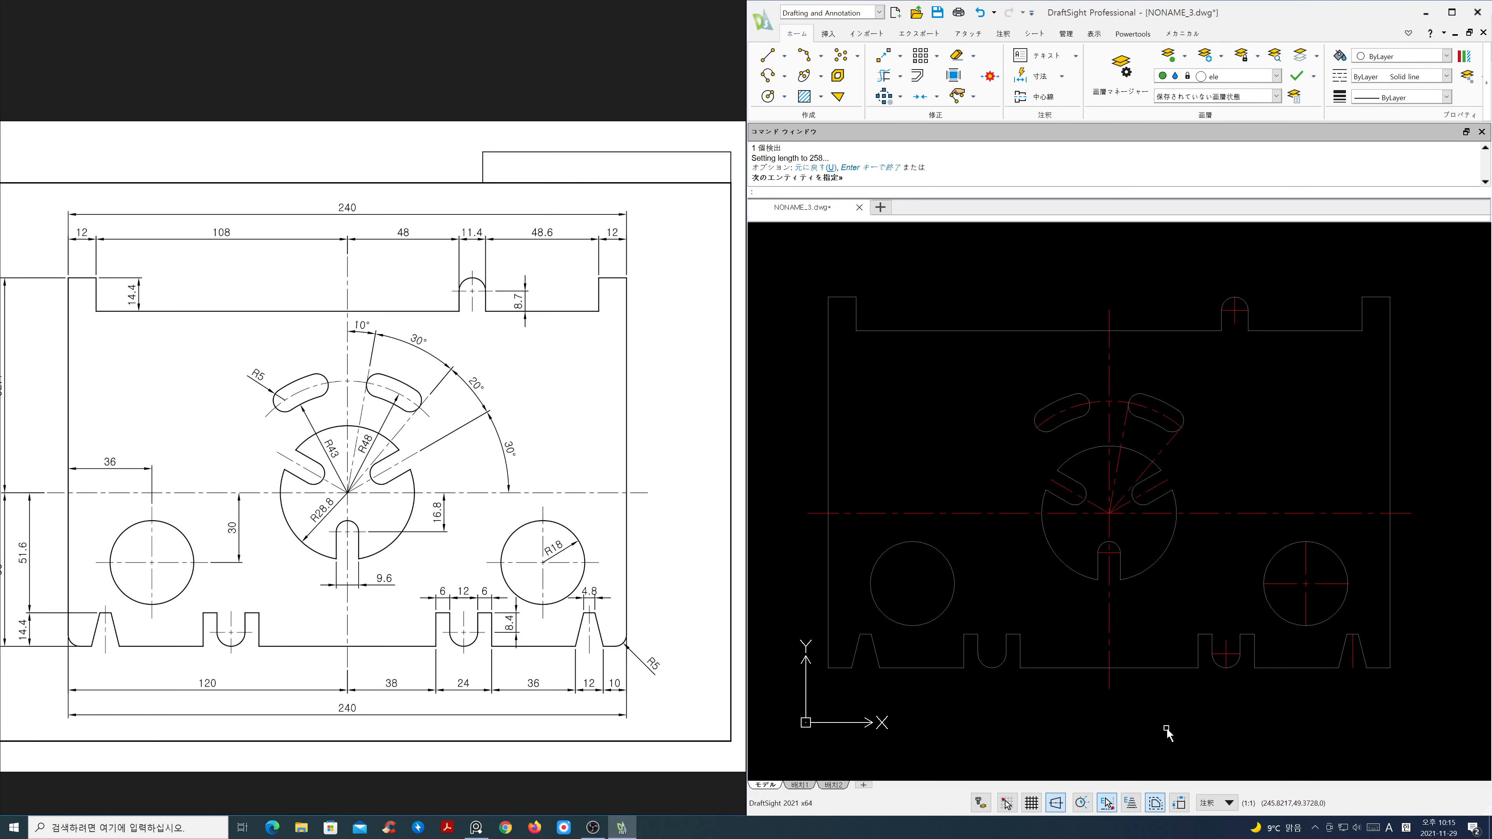
left_click(1130, 803)
left_click(1107, 322)
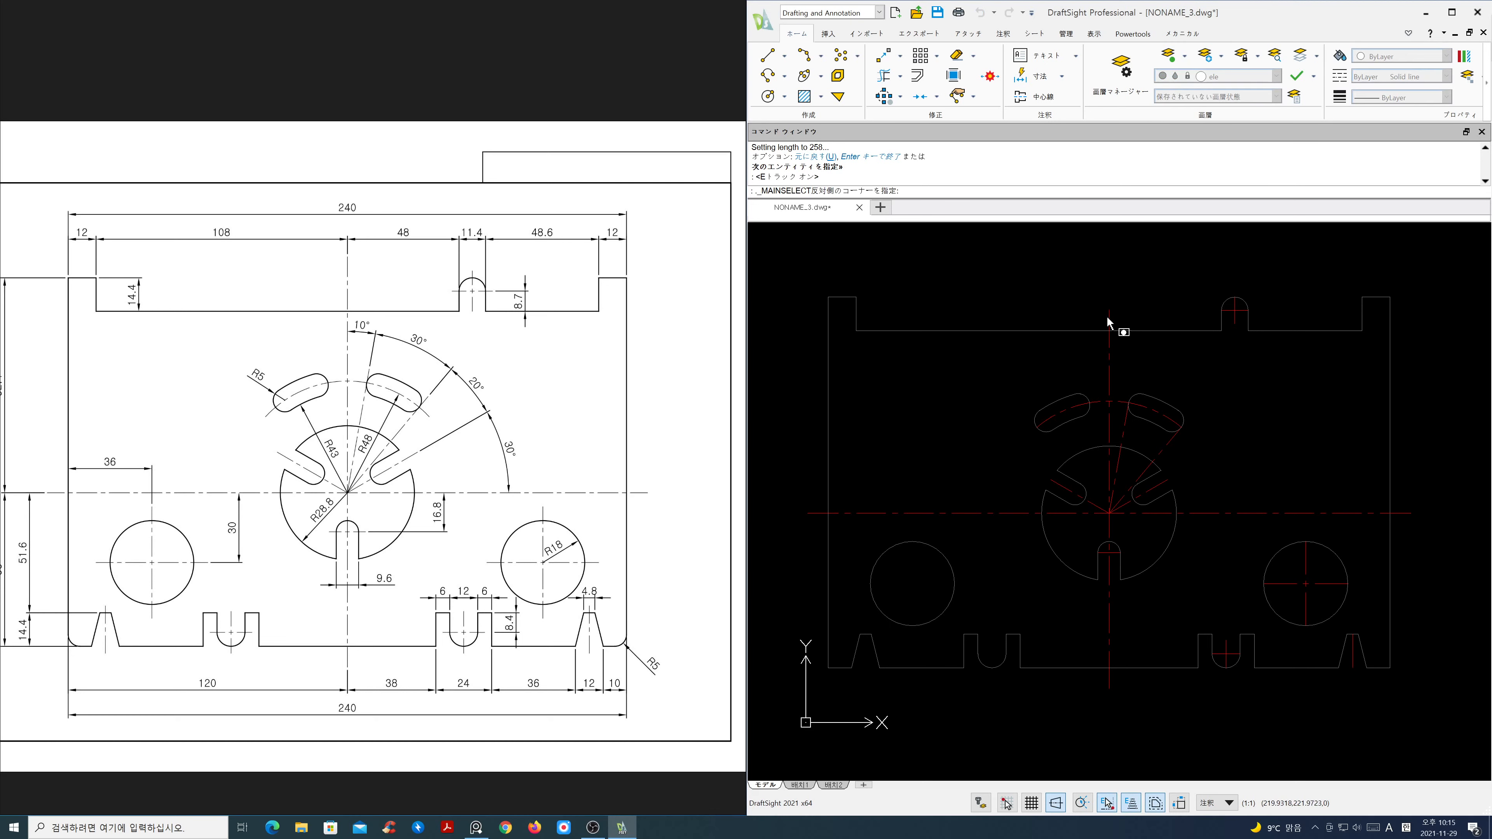
left_click(1115, 323)
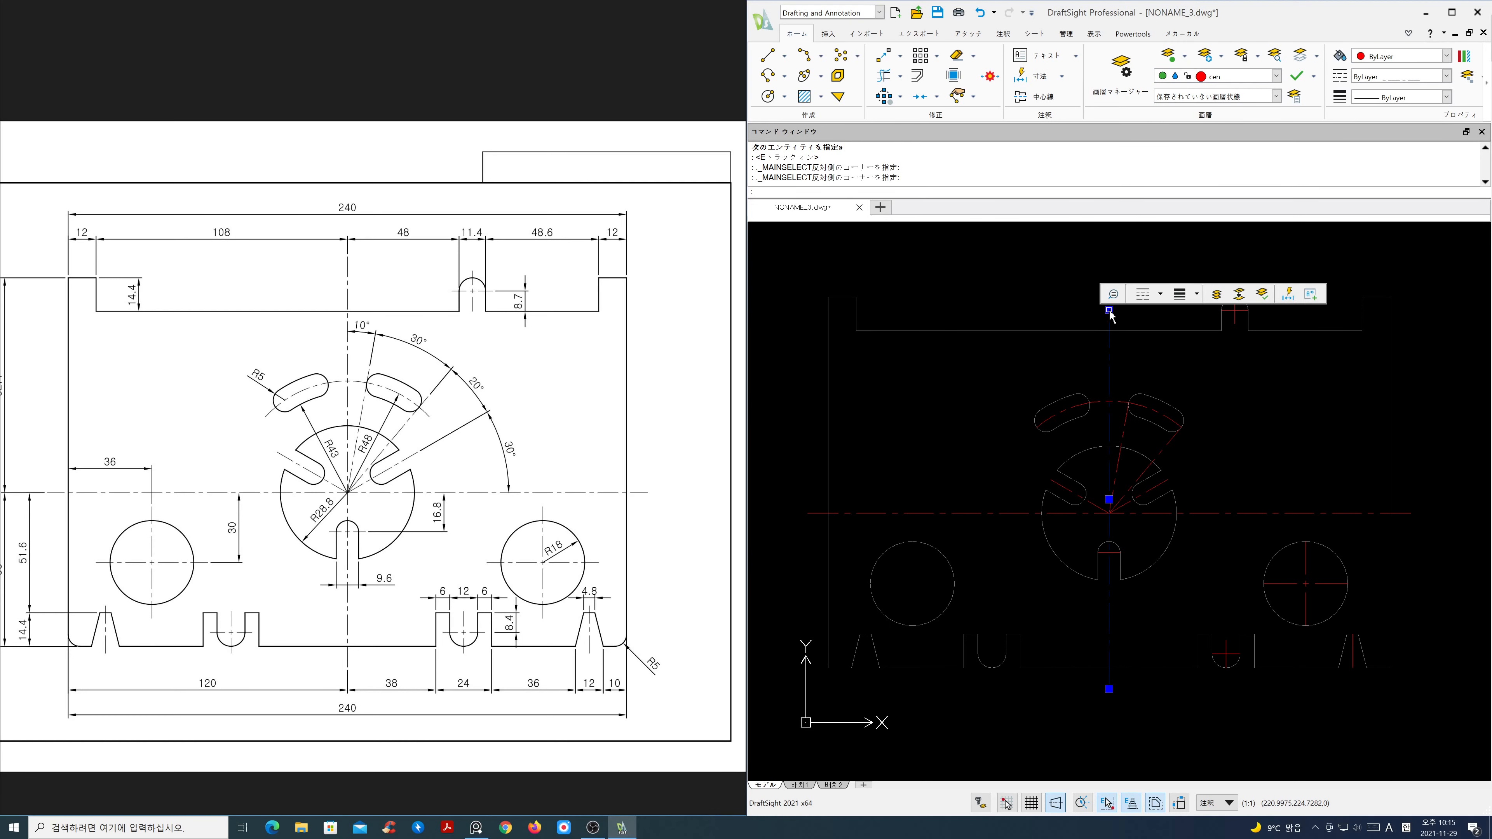
left_click(1109, 310)
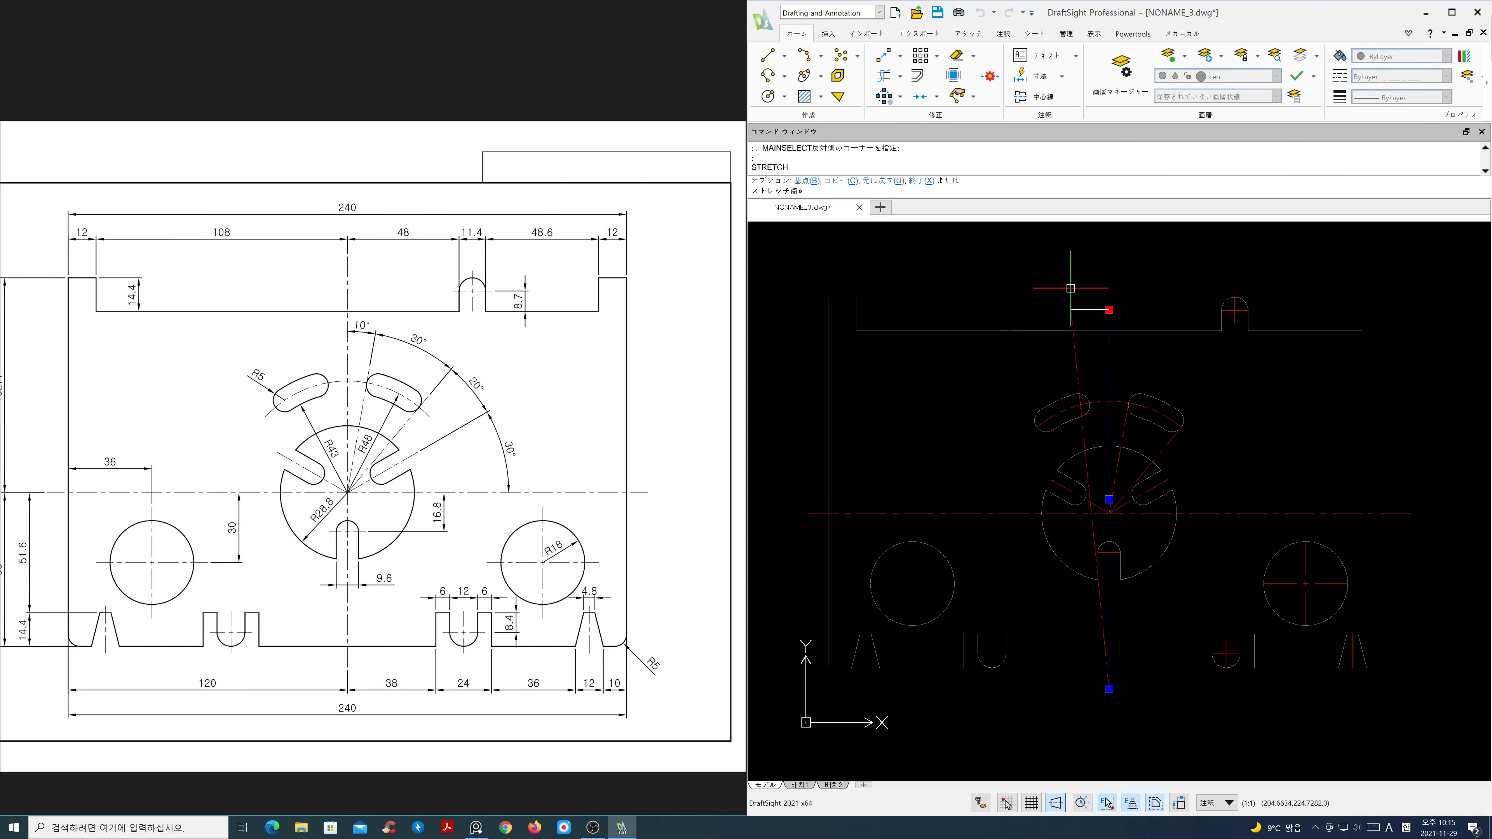
key("Escape")
key("Escape")
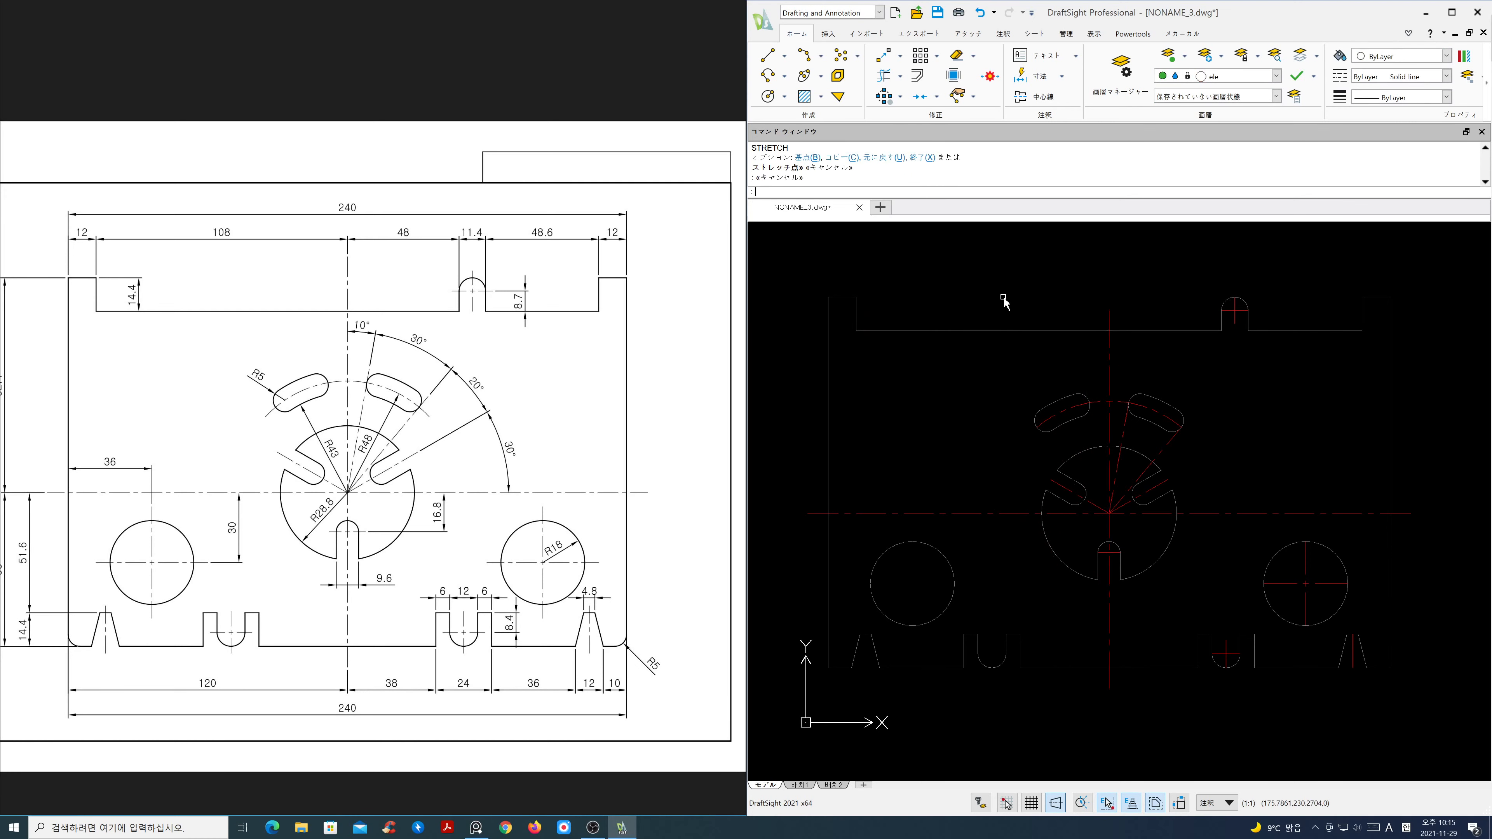
Step: Draw a horizontal helper line from the inner corner of the plate's upper-left step to beyond the vertical centre line
type("l")
key("Return")
left_click(856, 297)
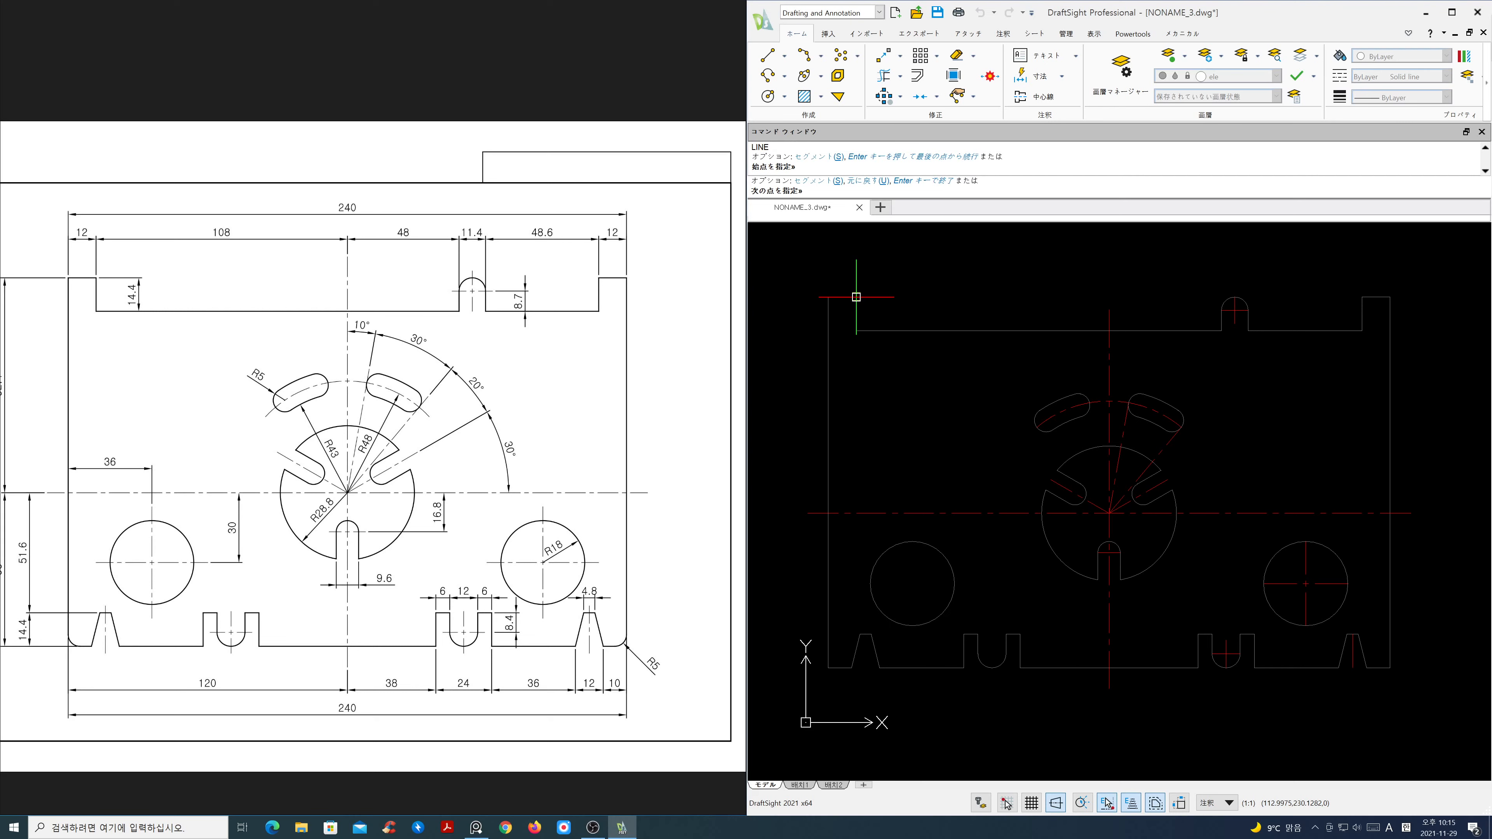
left_click(1198, 296)
key("Escape")
Step: Stretch the upper end of the main vertical centre line to the helper line
left_click(1109, 323)
left_click(1108, 310)
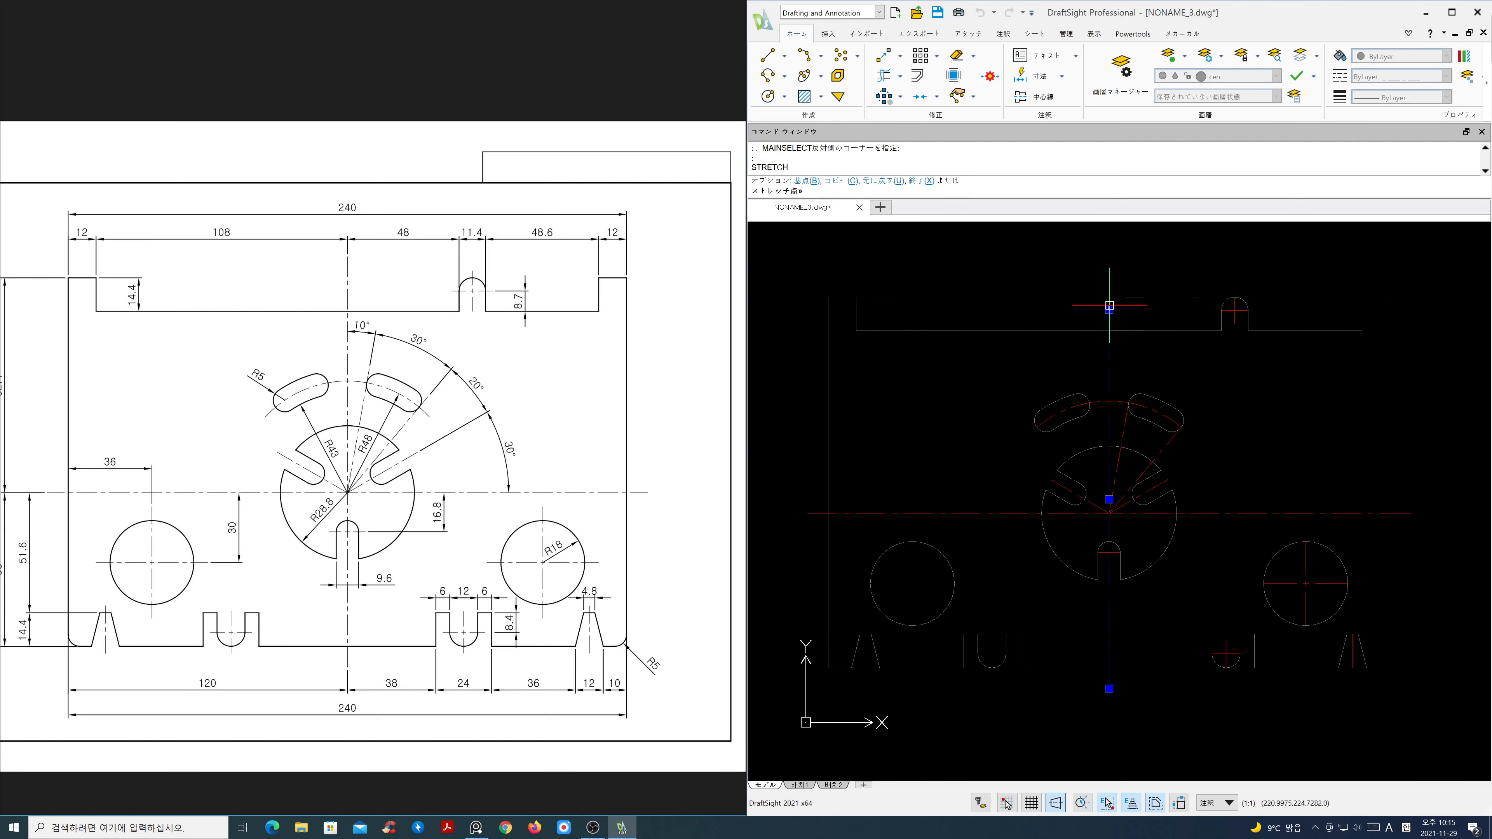
left_click(1108, 258)
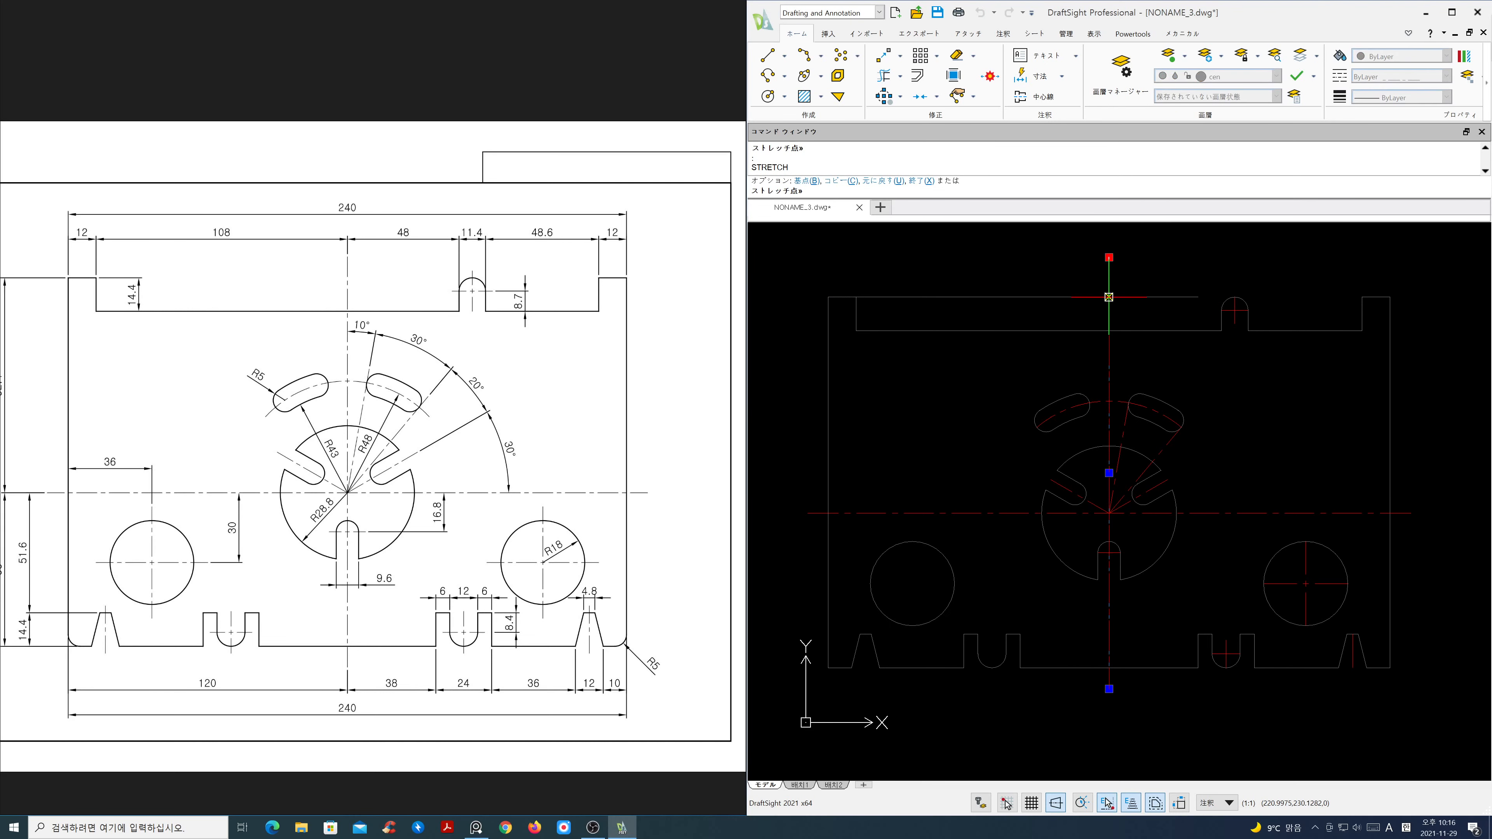
left_click(1109, 297)
key("Escape")
Step: Unlock the ele layer and delete the horizontal helper line across the plate's upper recess
left_click(1276, 76)
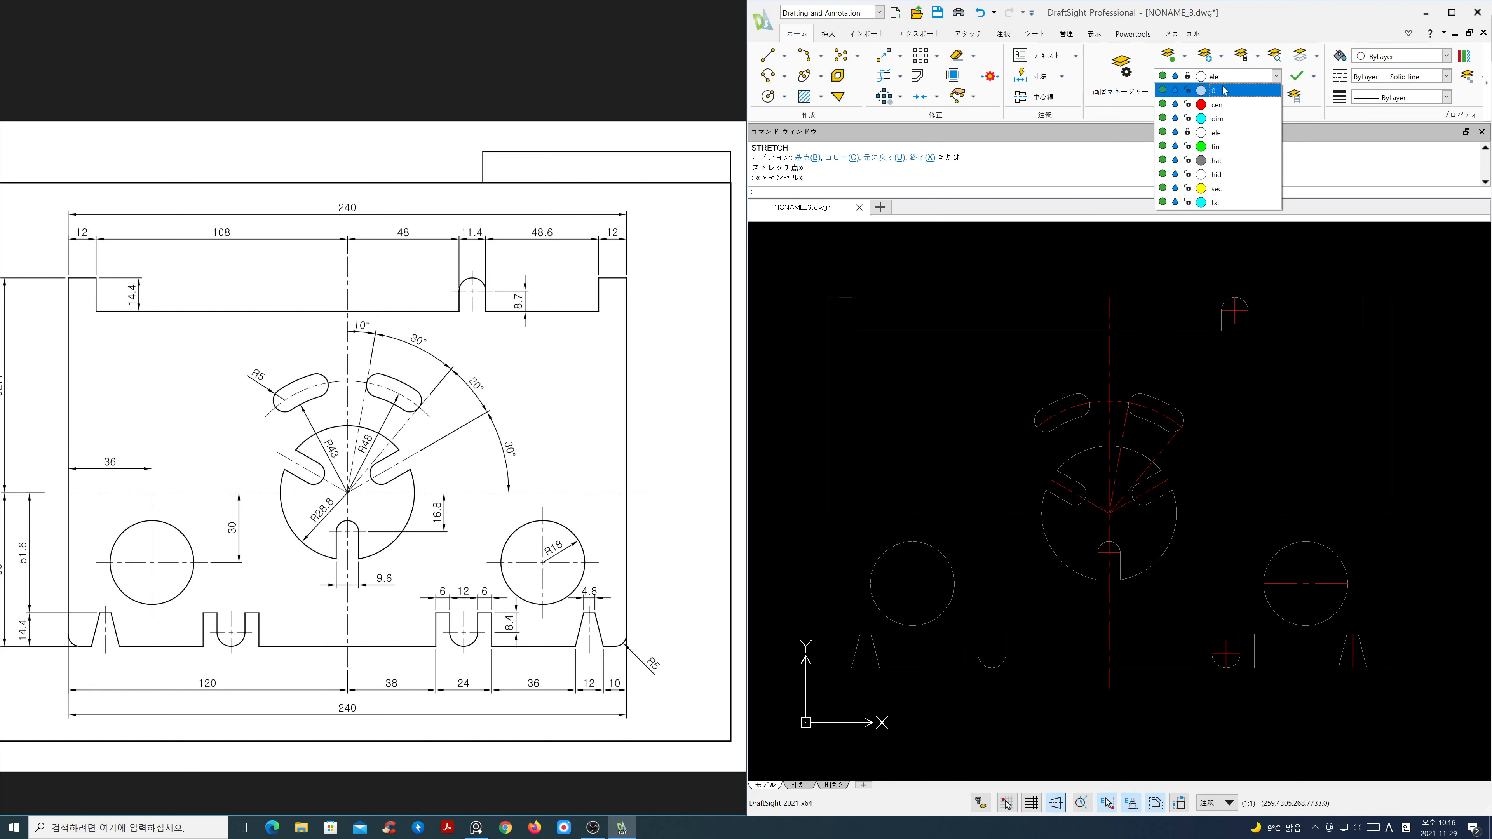
left_click(1188, 134)
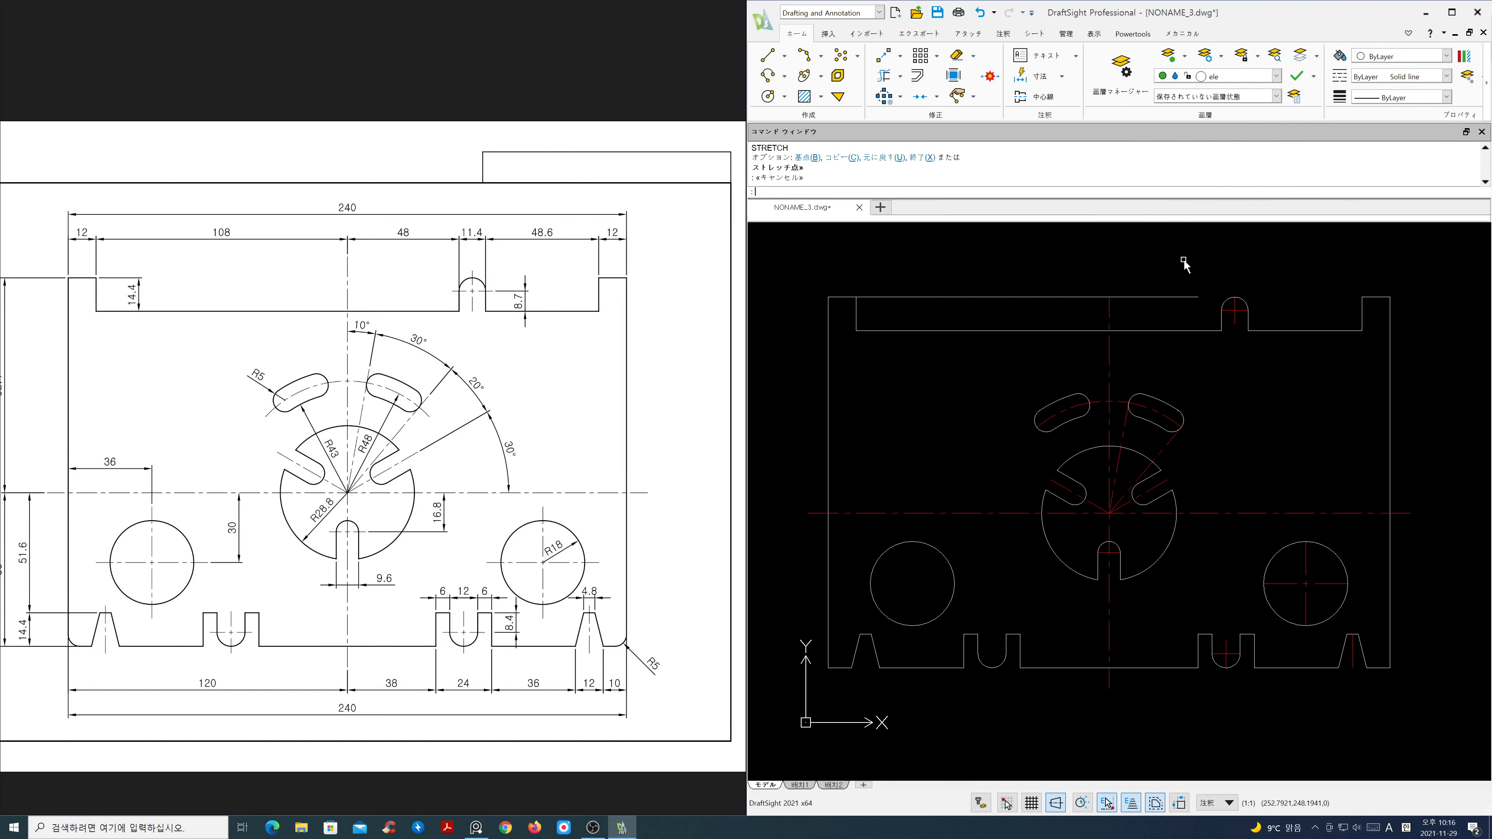
type("e")
key("Return")
left_click(1171, 317)
left_click(1154, 286)
key("Return")
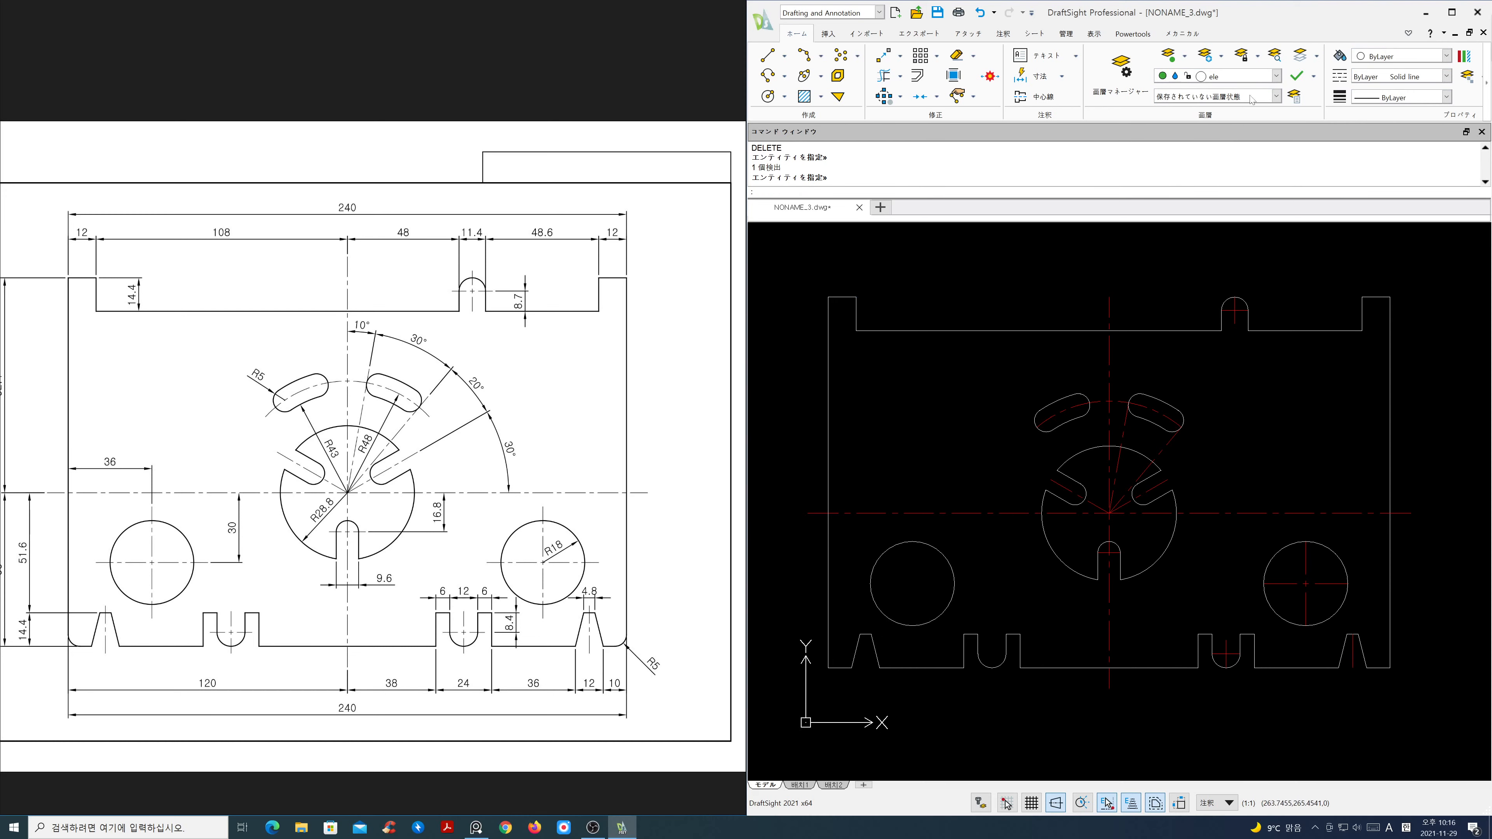
Step: Lock the ele layer and lengthen the upper end of the main vertical centre line by an increment of 9
left_click(1269, 77)
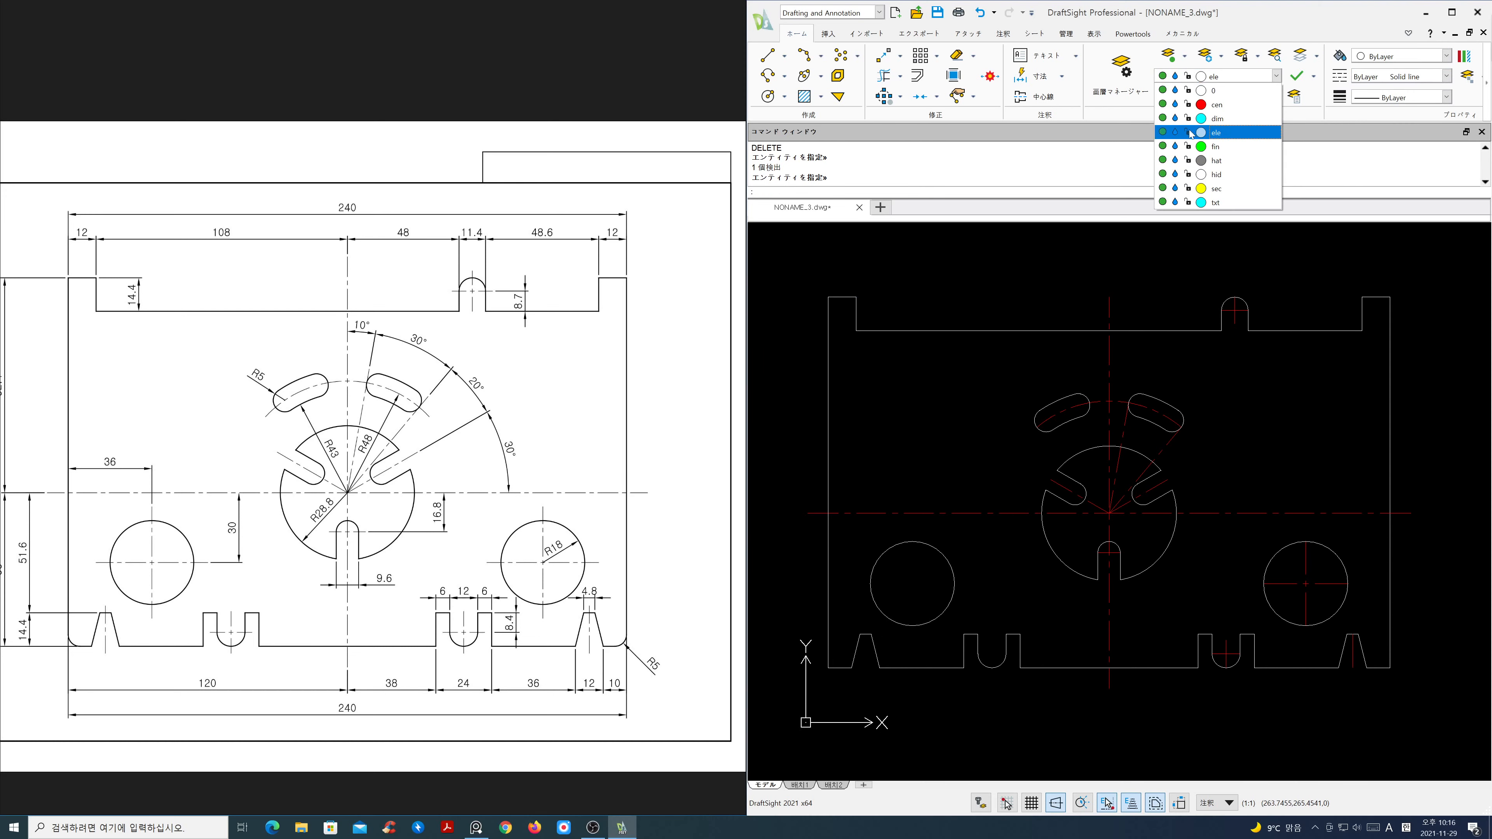
left_click(1186, 136)
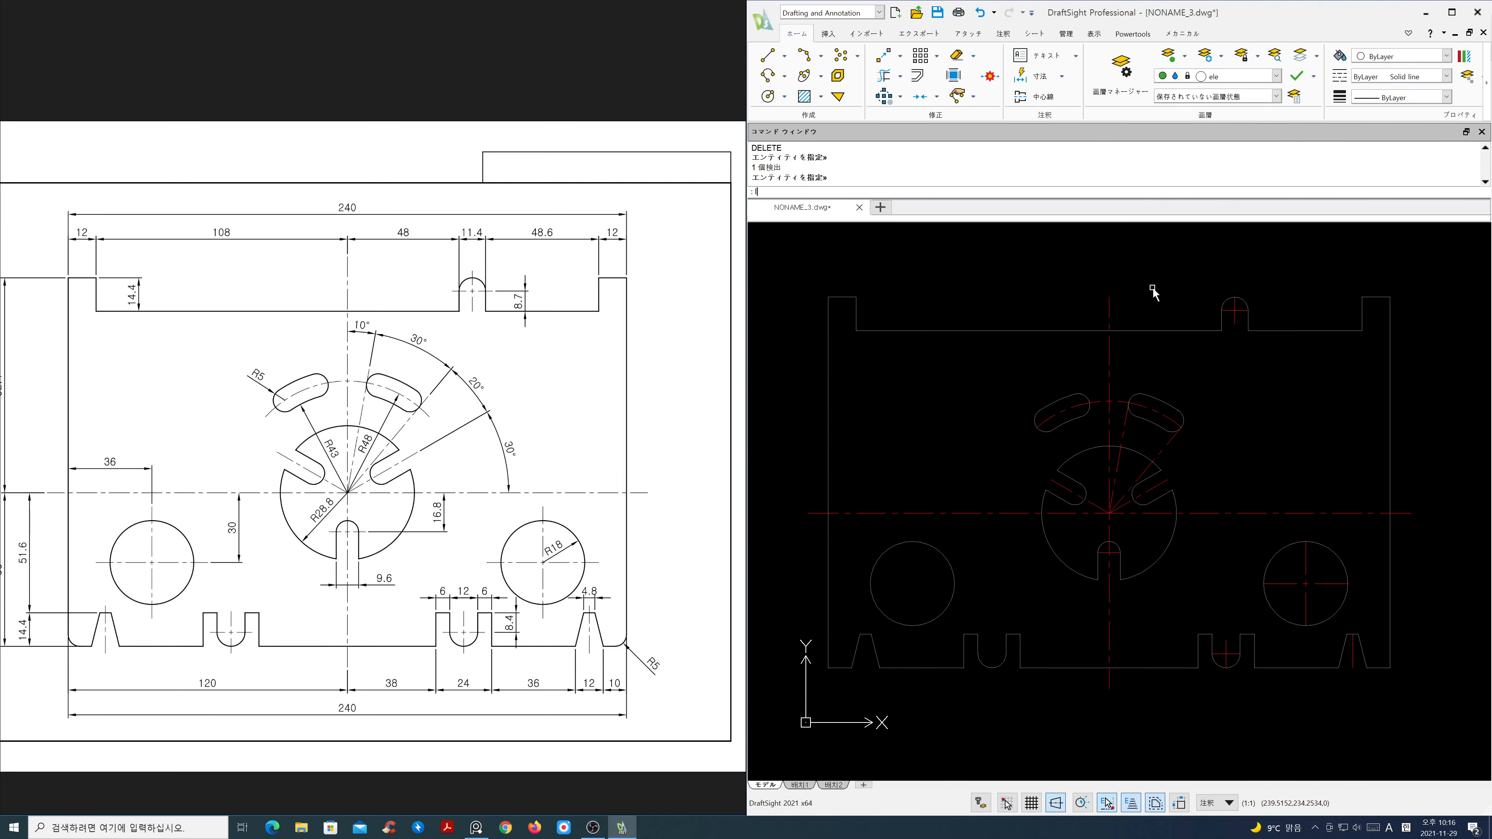
type("len")
key("Return")
type("i")
key("Return")
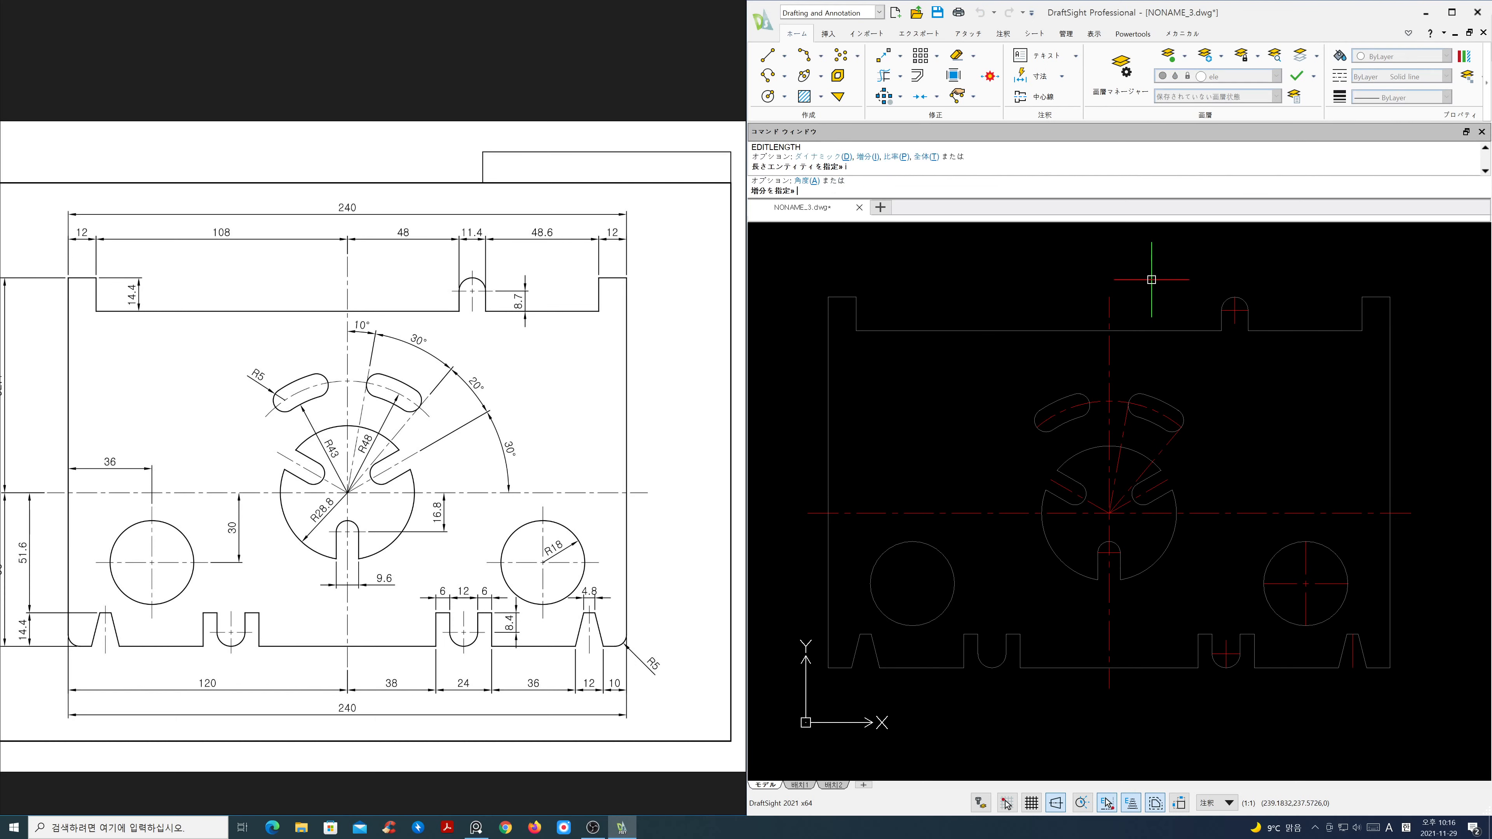
type("9")
key("Return")
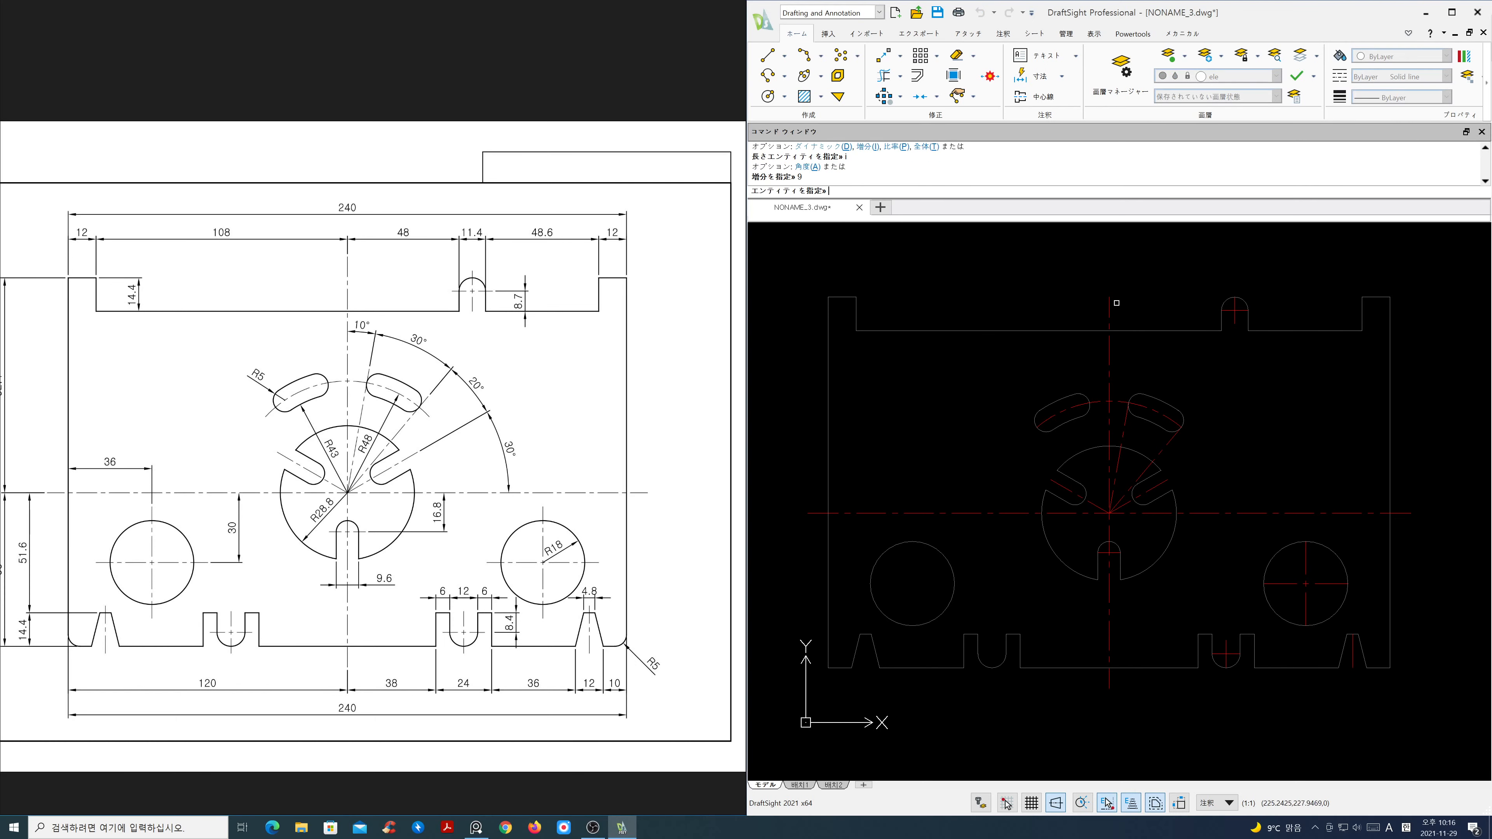
left_click(1109, 308)
key("Return")
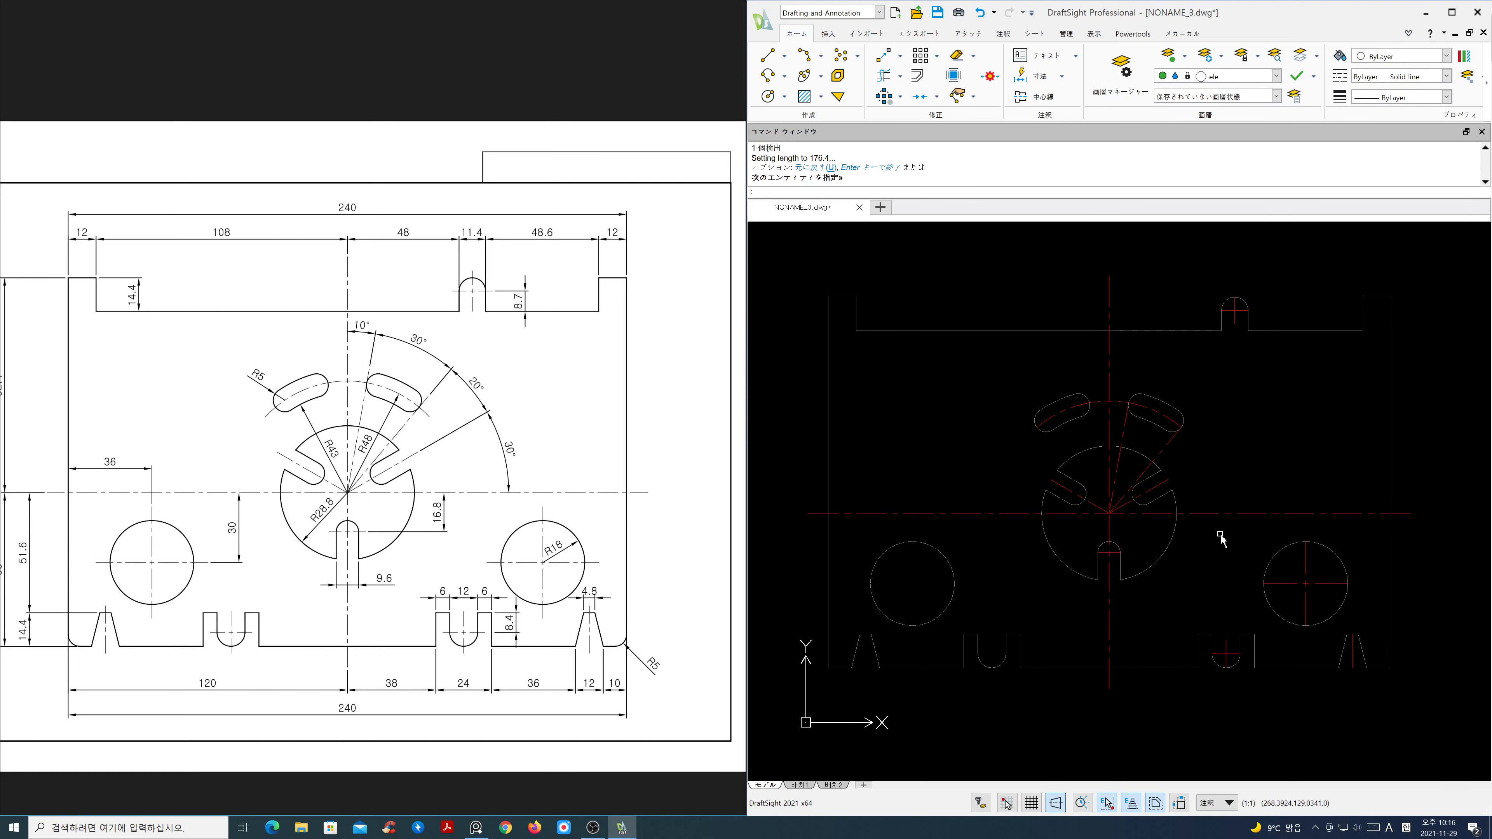
Step: Lengthen the outer ends of the curved slots' radial and arc centre lines and the angled slots' centre lines by 6
type("len")
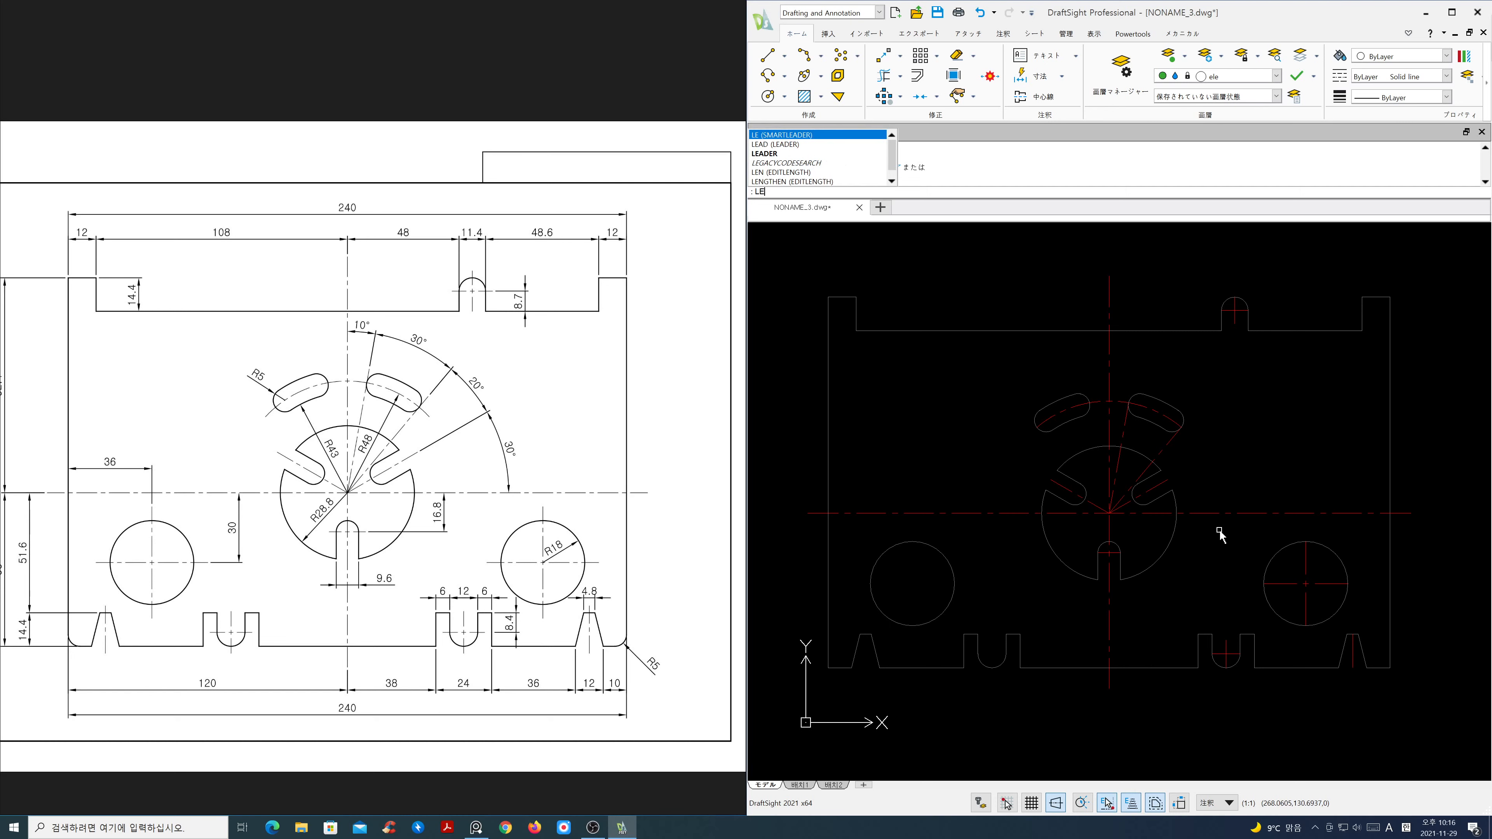
key("Return")
type("i")
key("Return")
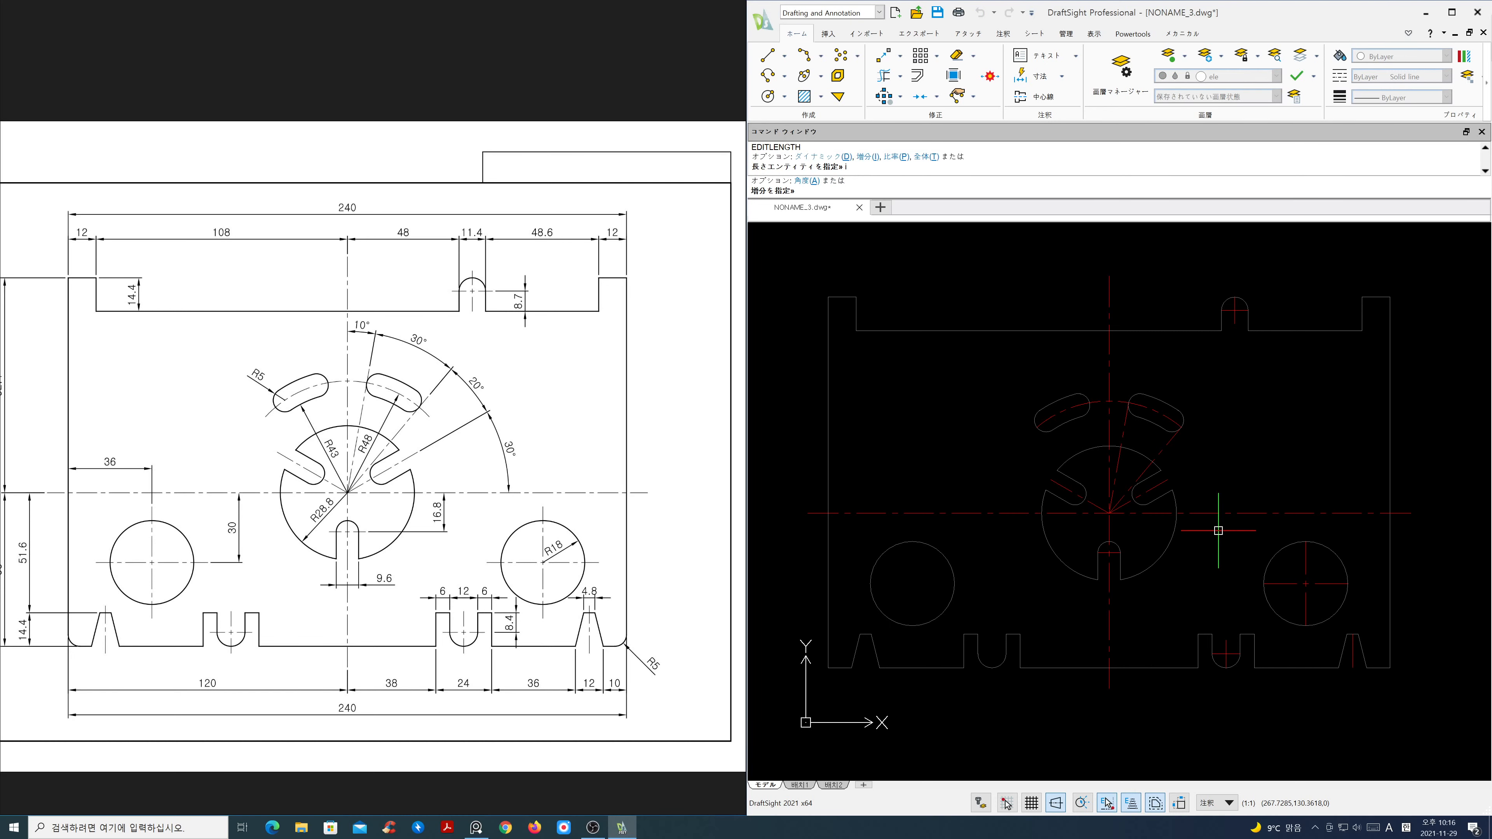
type("6")
key("Return")
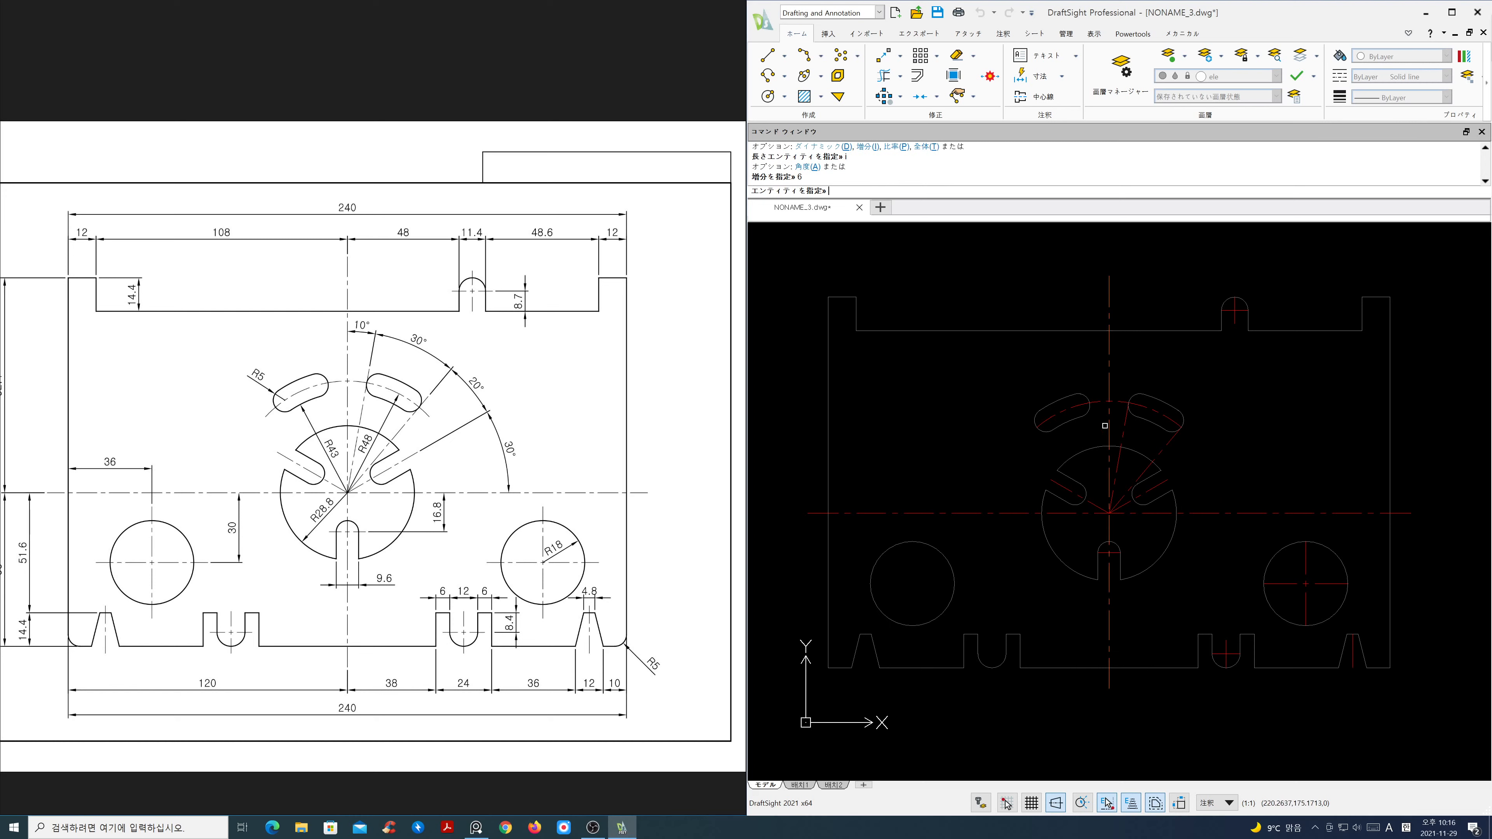
scroll(1101, 424, "up", 2)
left_click(1136, 414)
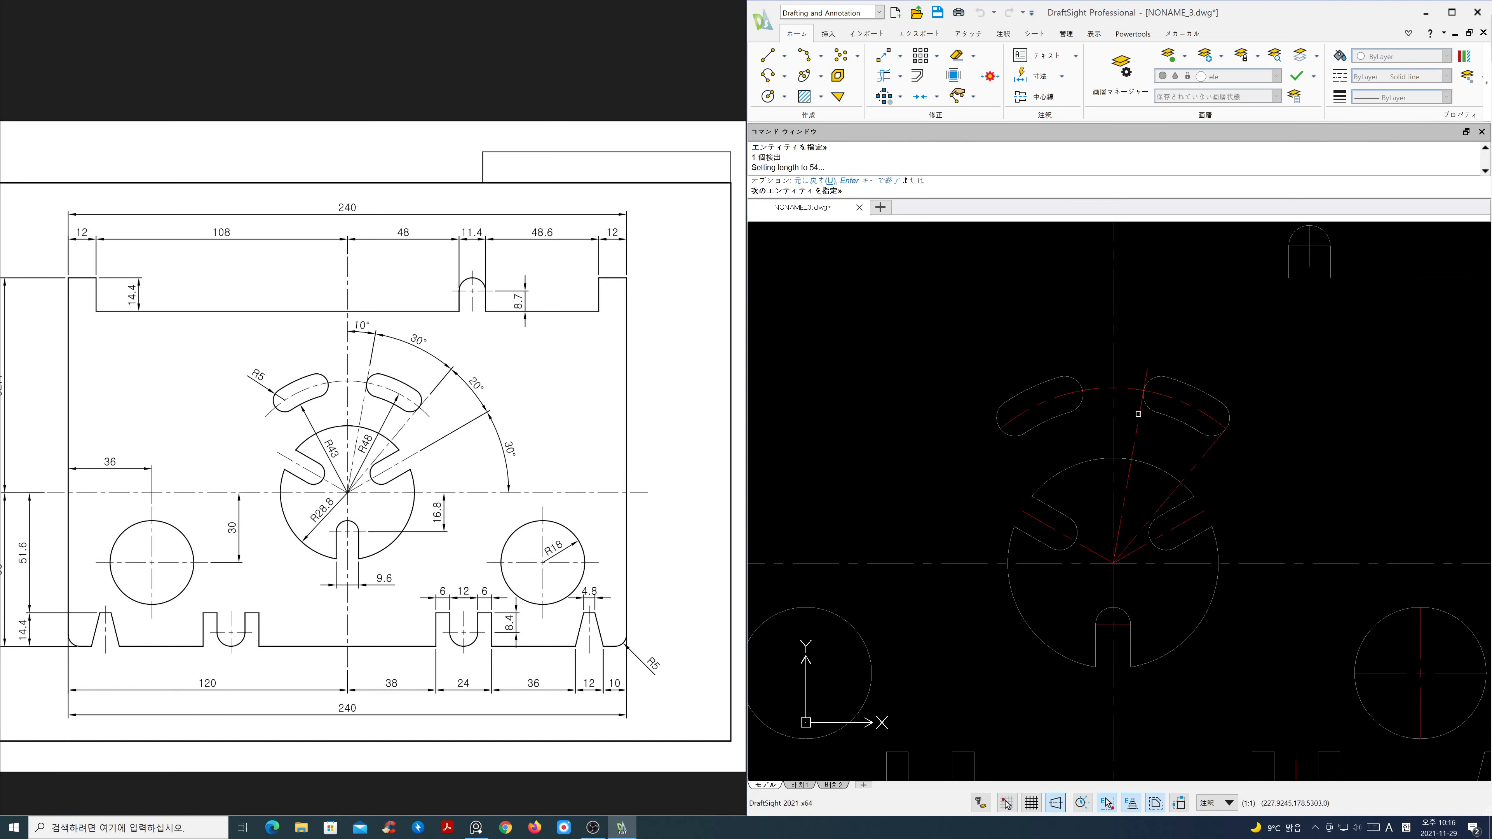
left_click(1221, 425)
left_click(1015, 415)
scroll(1227, 662, "down", 3)
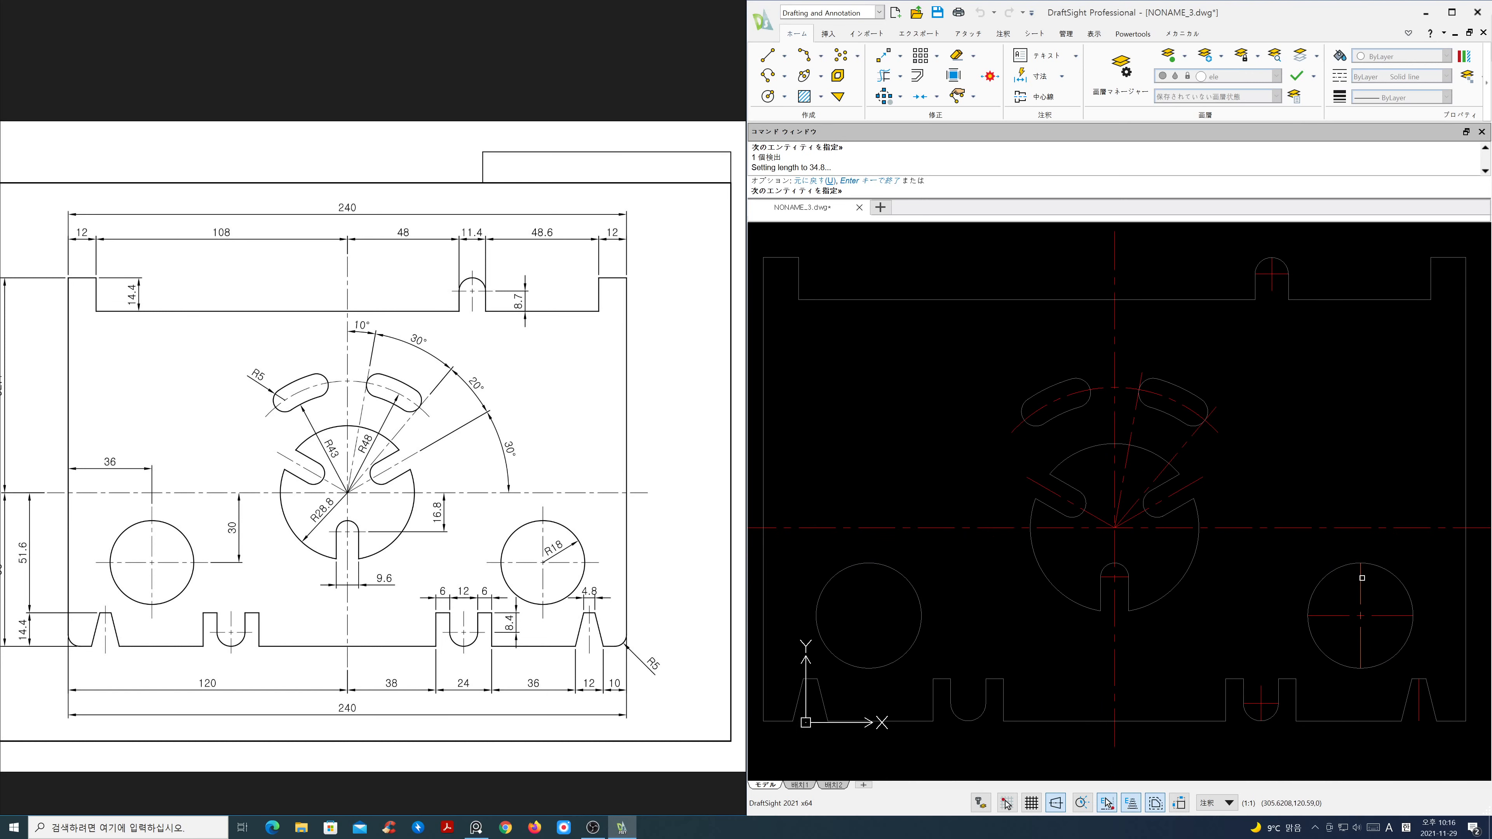
Step: Lengthen both ends of the right hole's horizontal and vertical centre lines by the same increment of 6
left_click(1361, 577)
left_click(1326, 617)
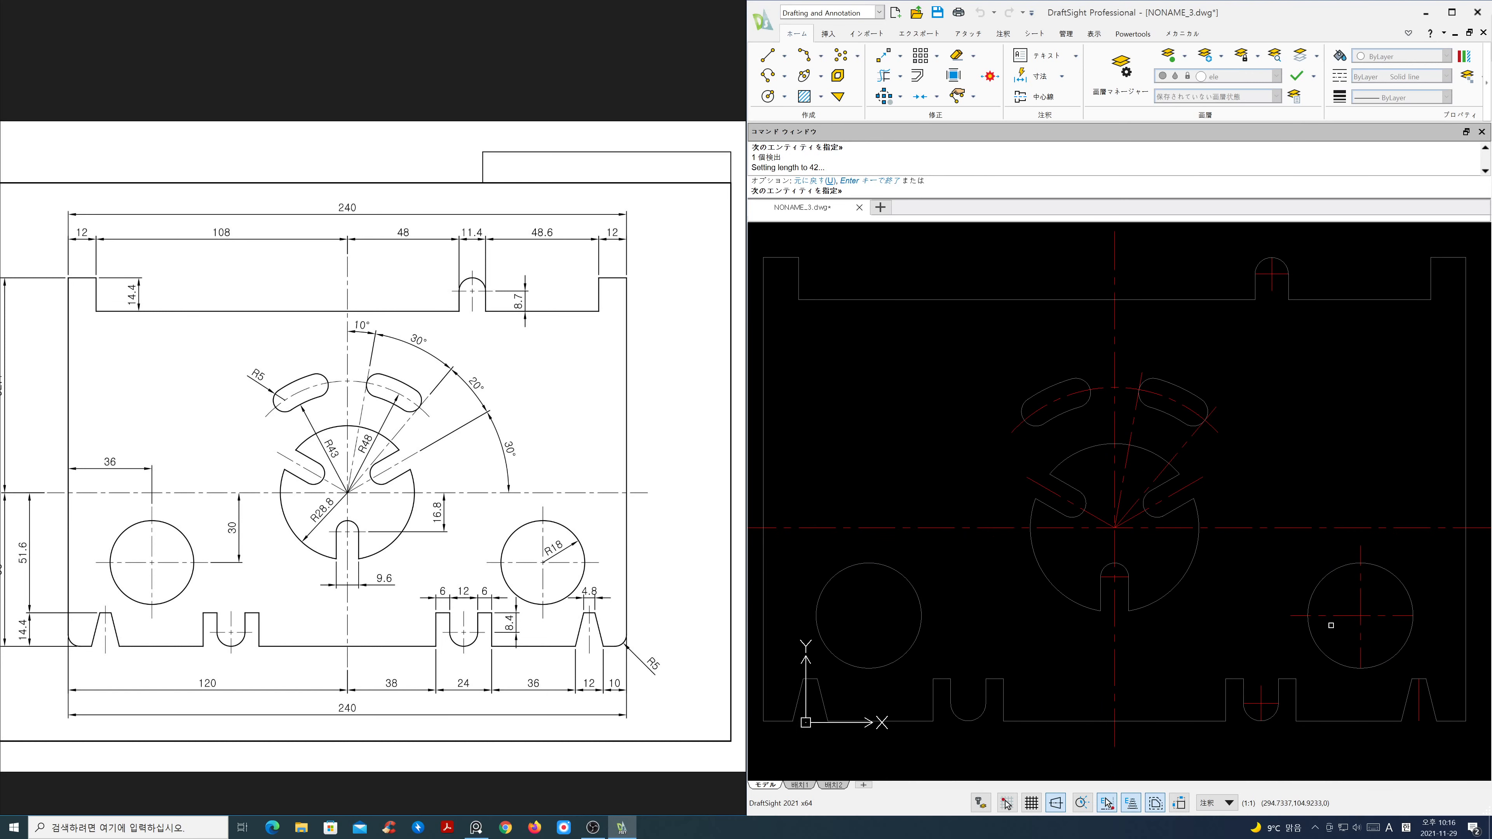
left_click(1358, 654)
key("Return")
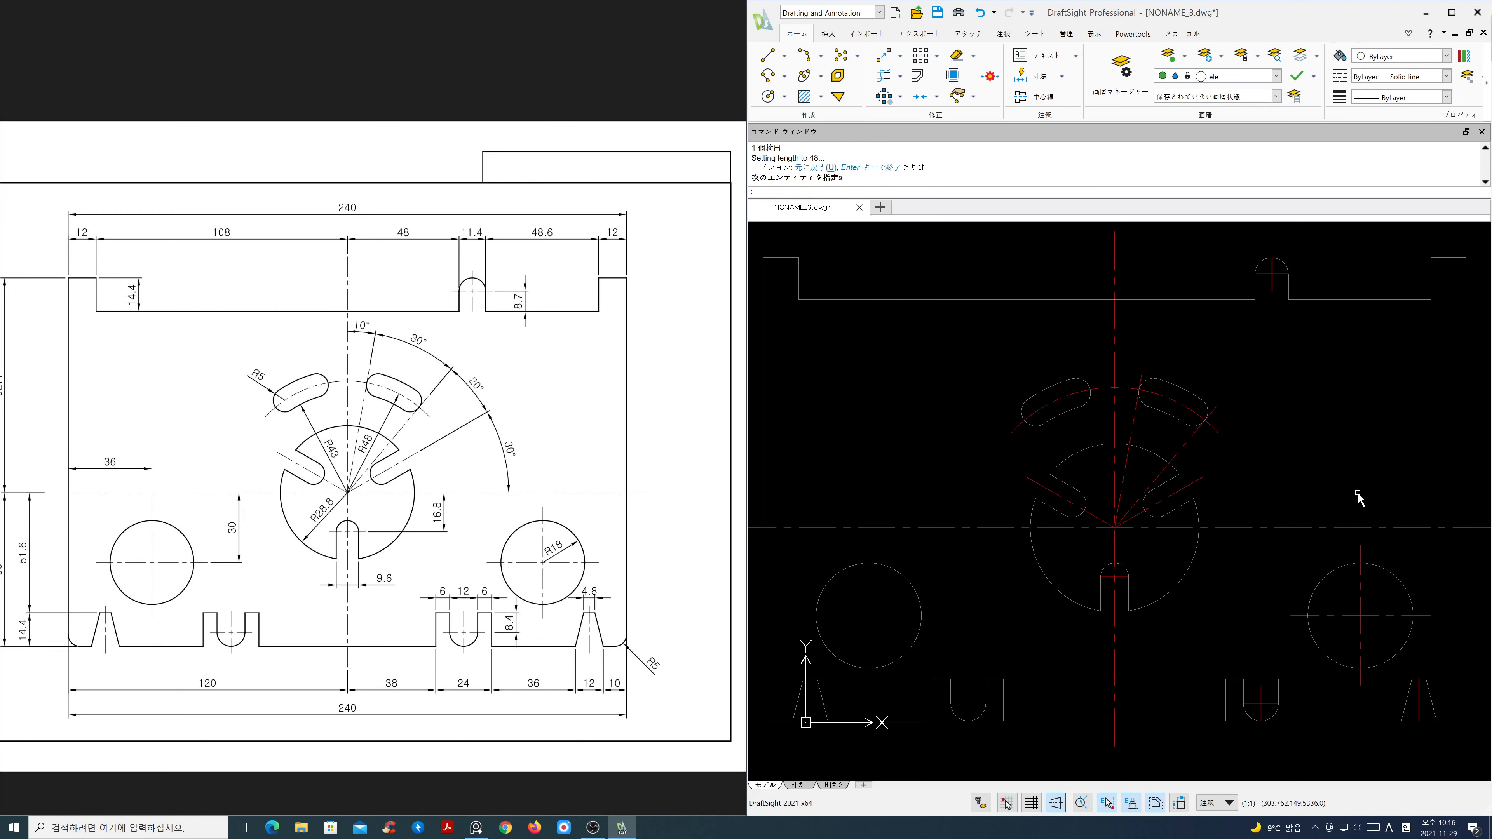
Step: Lengthen the centre lines of the plate's upper round-ended notch by an increment of 3
type("len")
key("Return")
type("i")
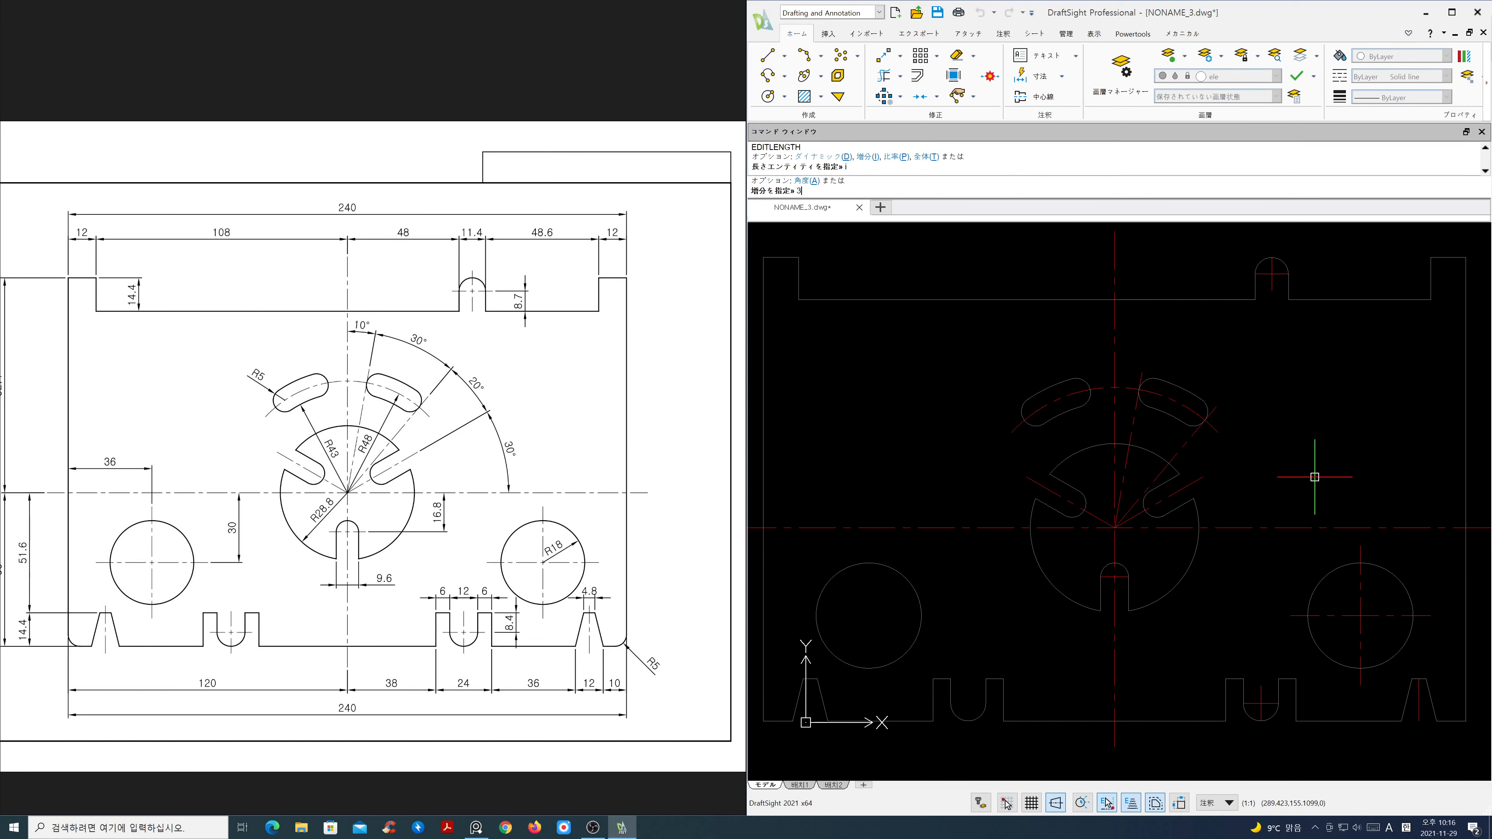
key("Return")
type("3")
key("Return")
middle_click_drag(1291, 414, 1275, 569)
scroll(1274, 570, "up", 3)
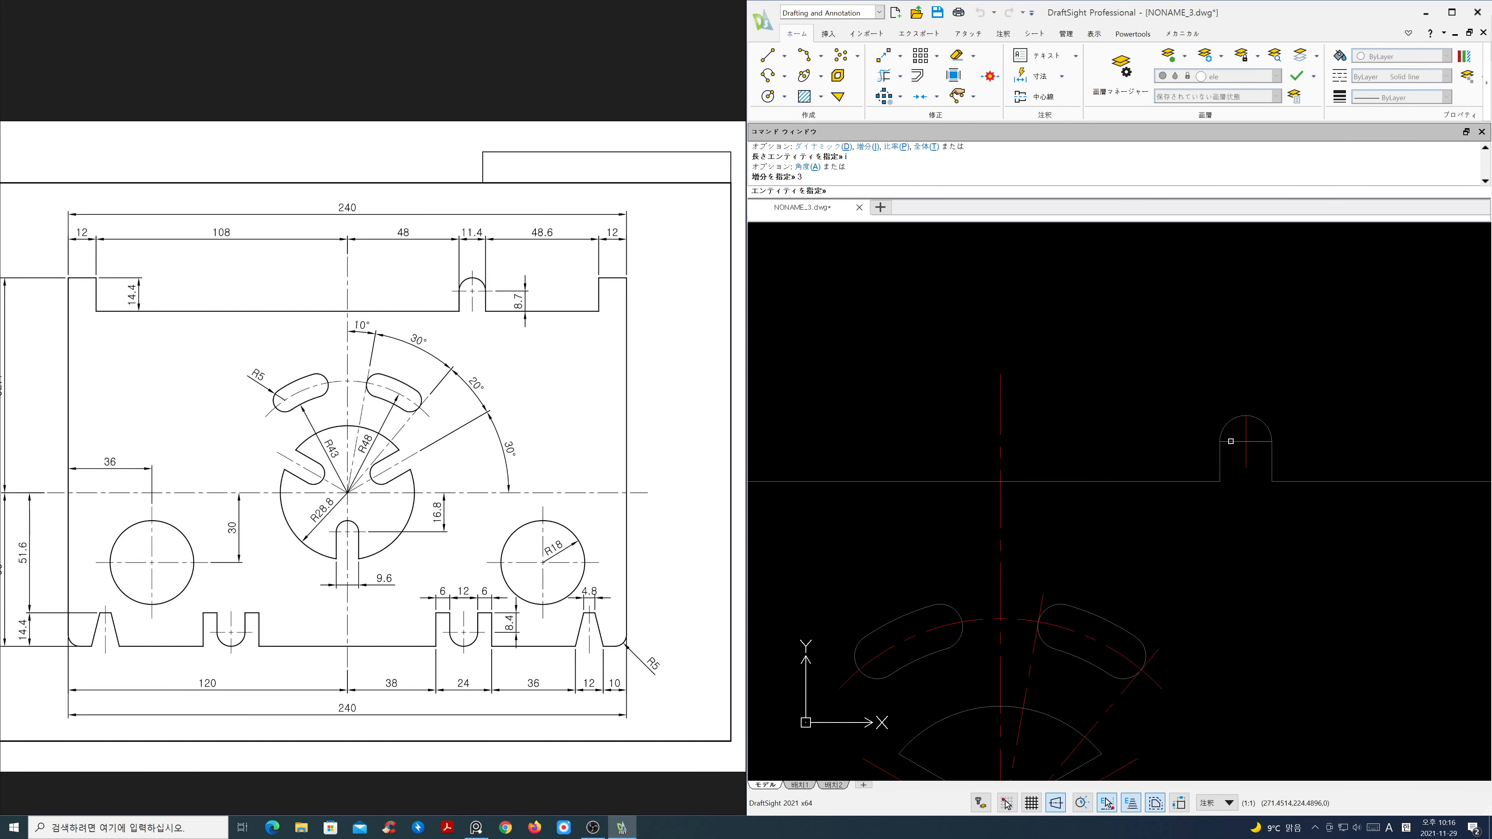
left_click(1231, 443)
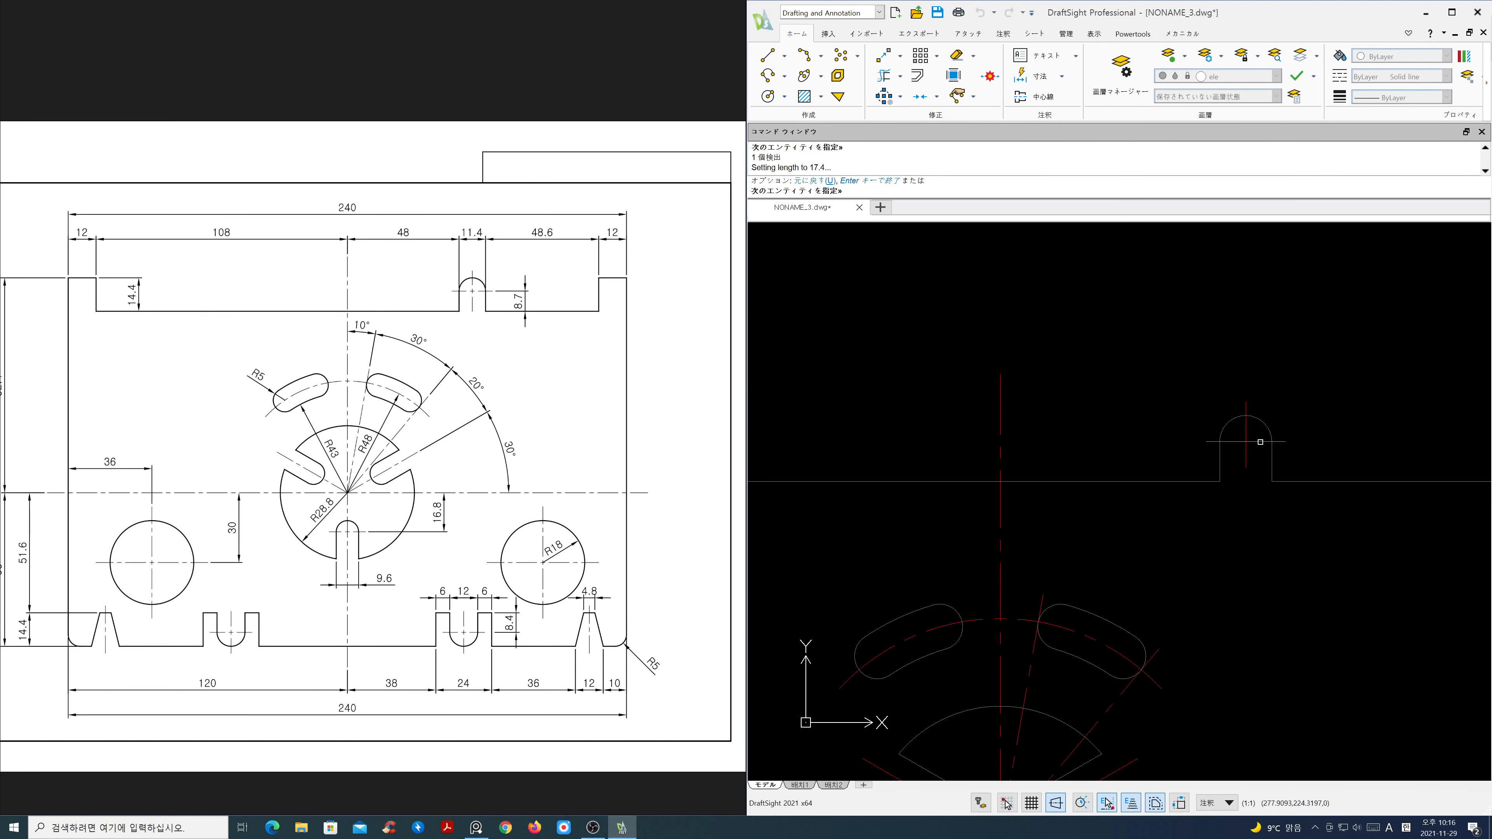
scroll(1245, 490, "down", 2)
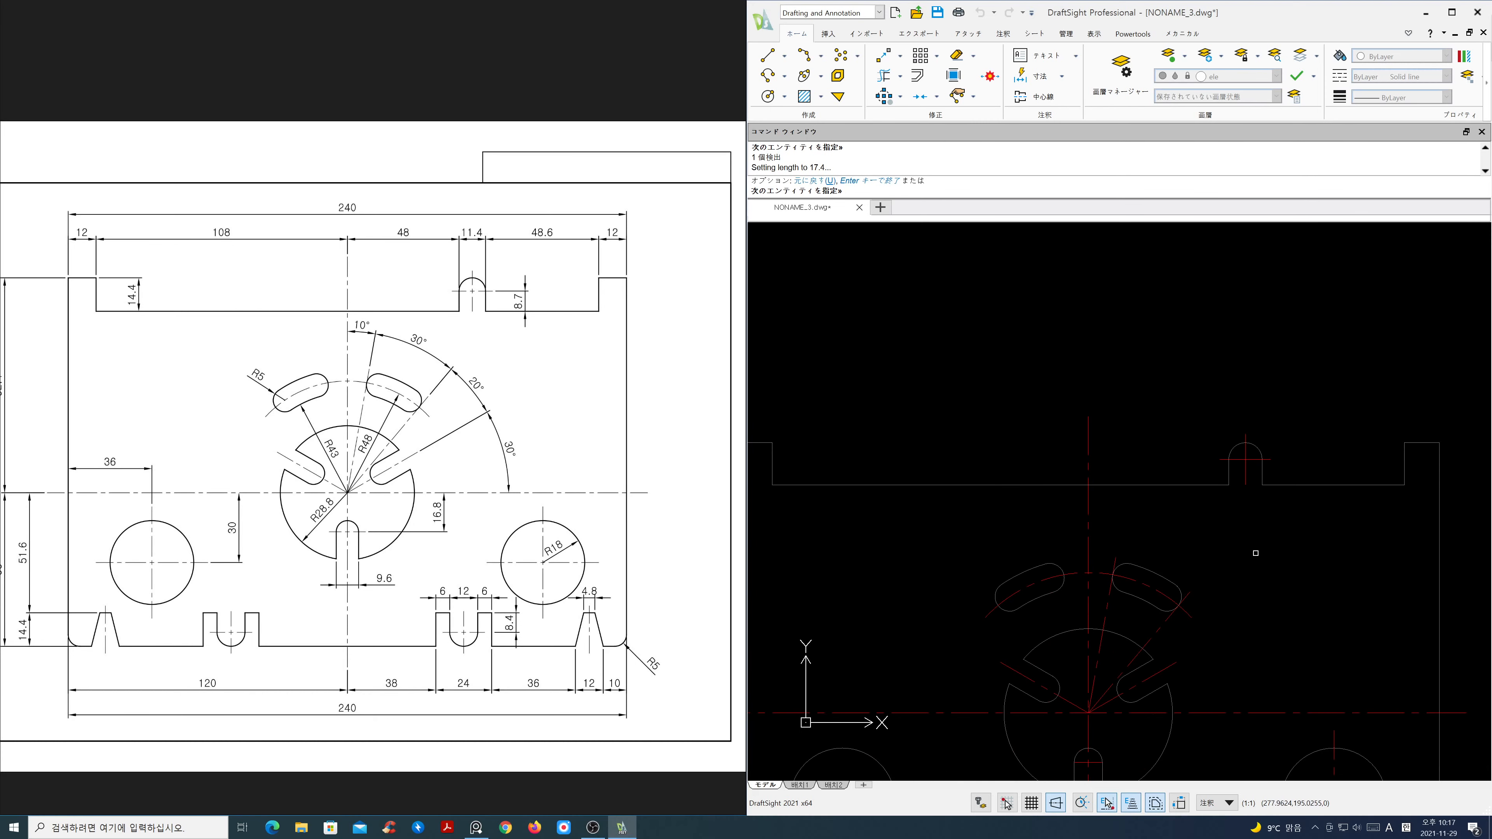
Step: Lengthen the centre lines of the central disc's lower slot and the plate's lower right U-shaped notch by an increment of 3
middle_click_drag(1255, 653, 1269, 512)
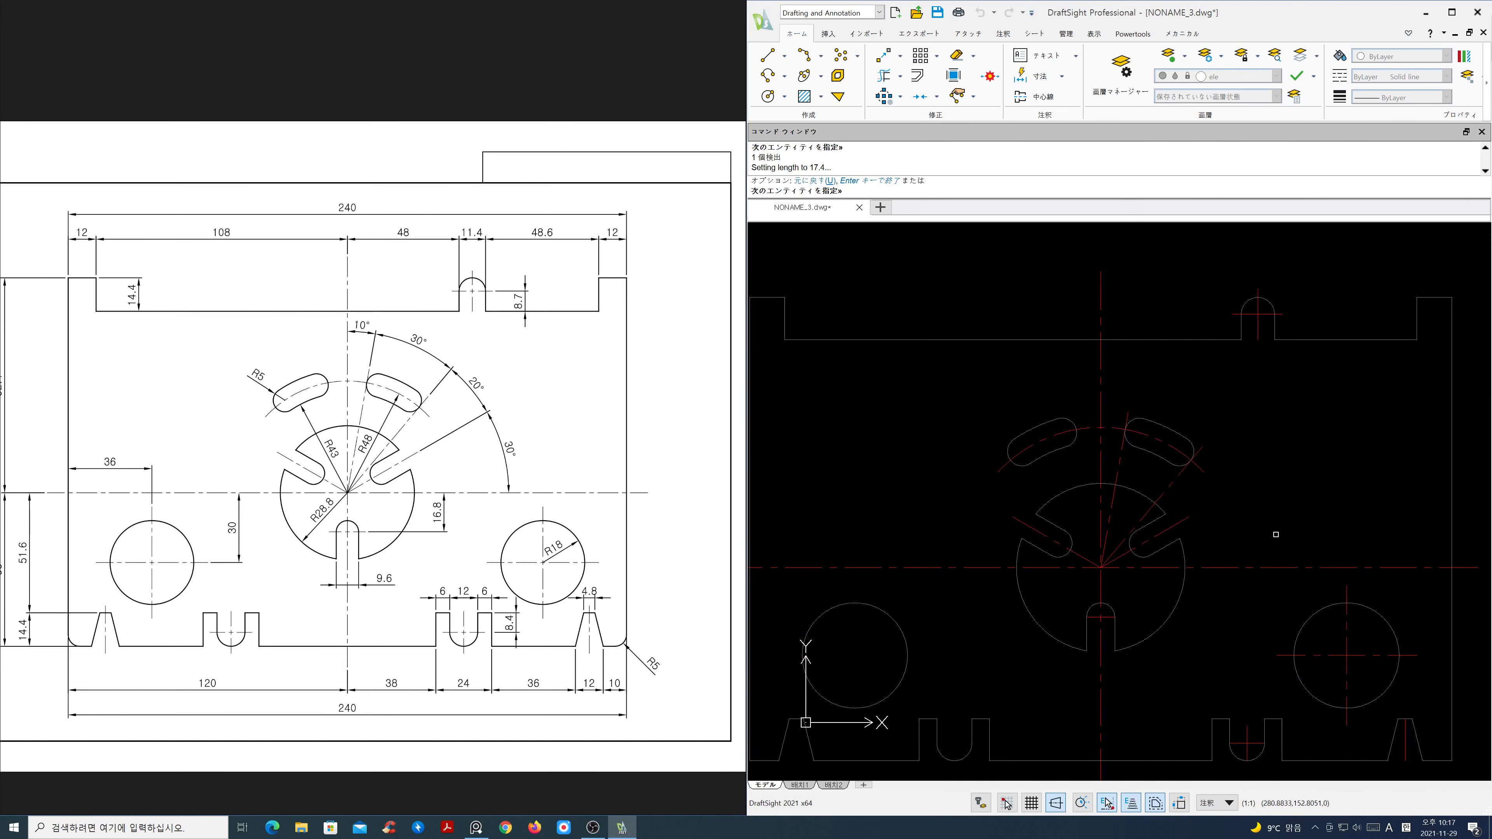
middle_click_drag(1233, 631, 1251, 577)
scroll(1131, 579, "up", 3)
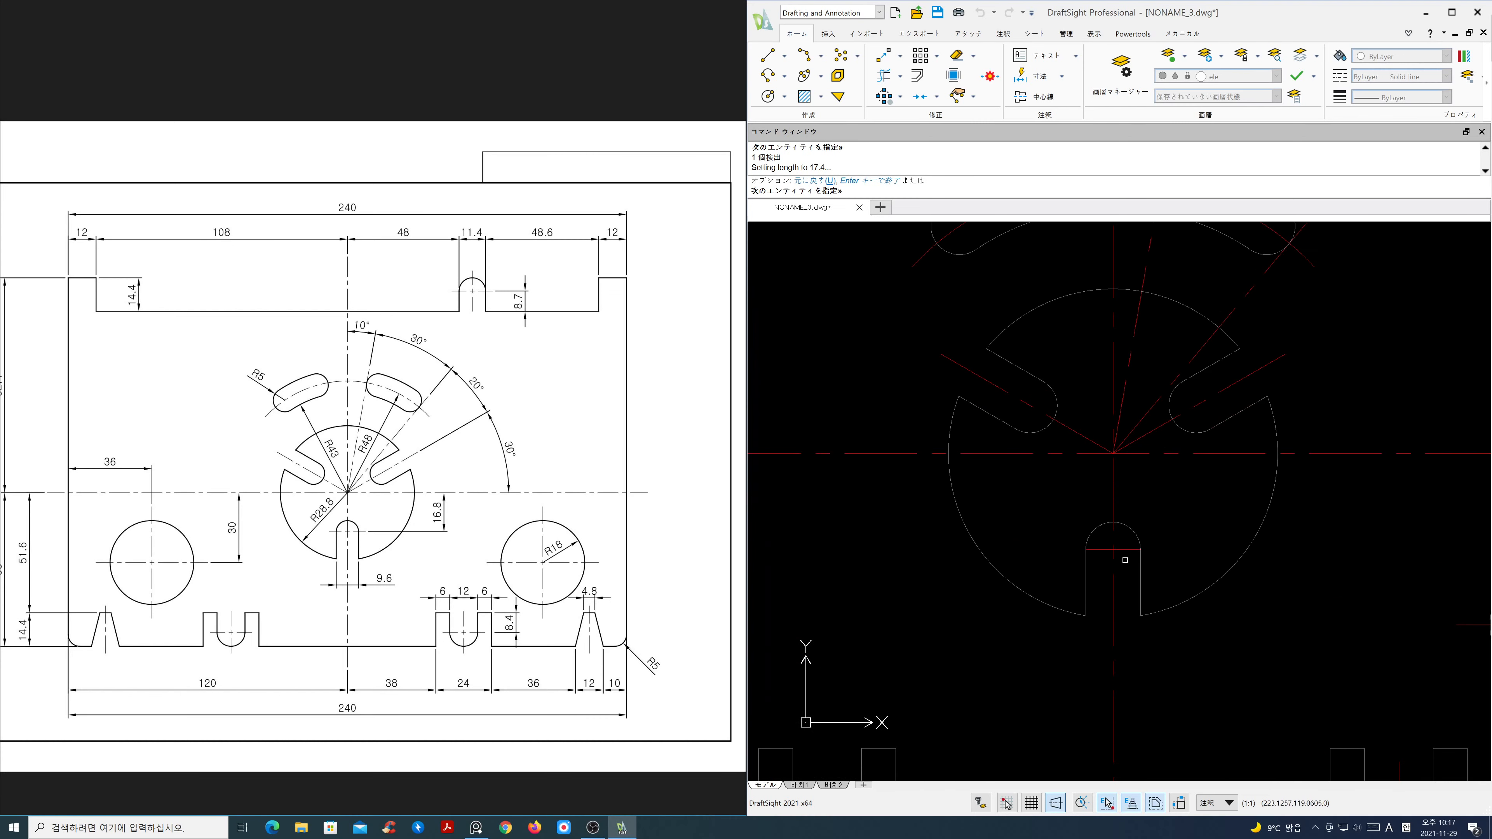
left_click(1100, 552)
scroll(1132, 555, "down", 3)
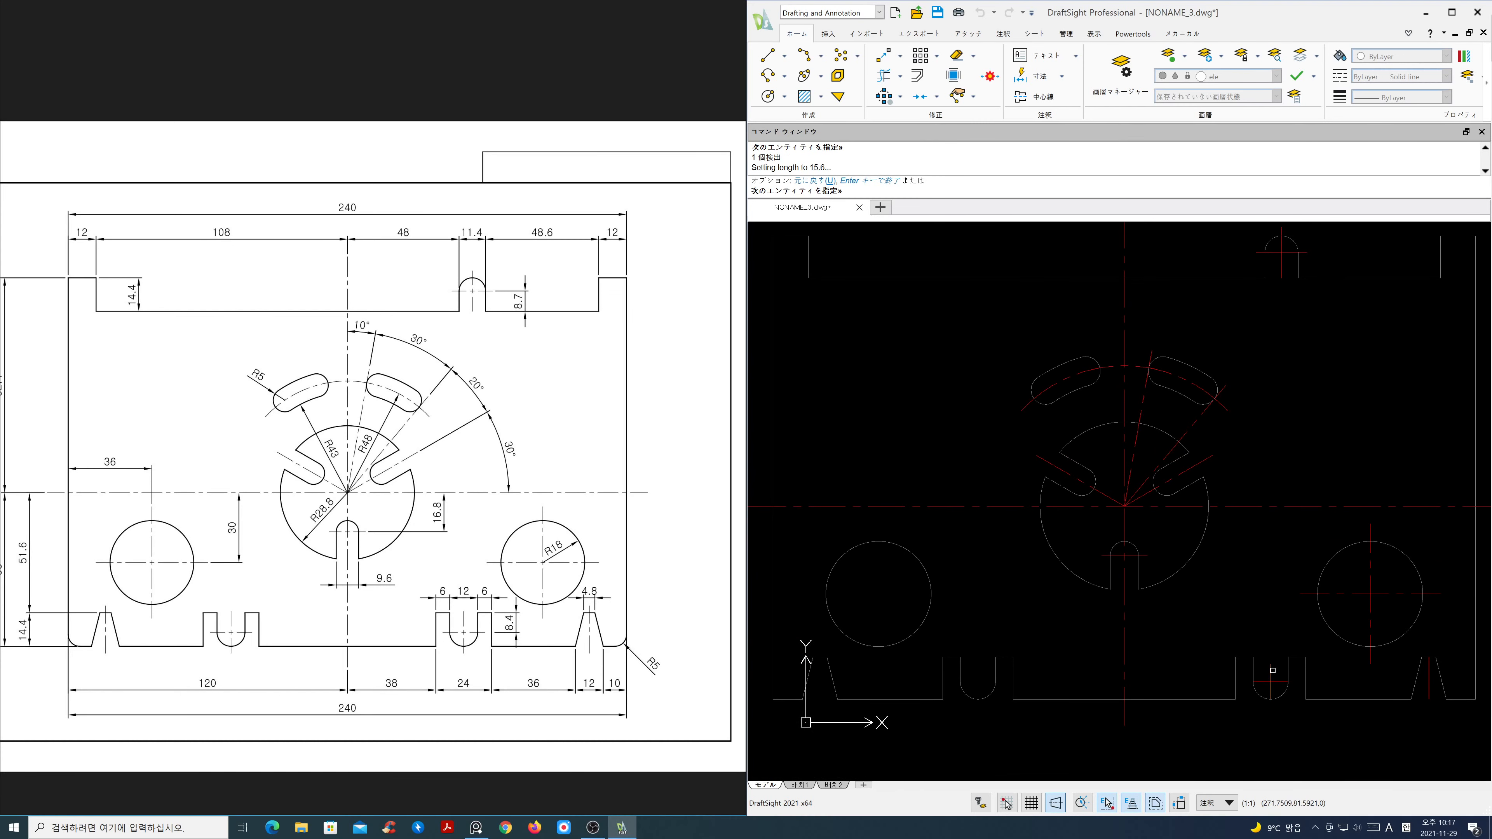
left_click(1267, 675)
left_click(1265, 681)
key("Return")
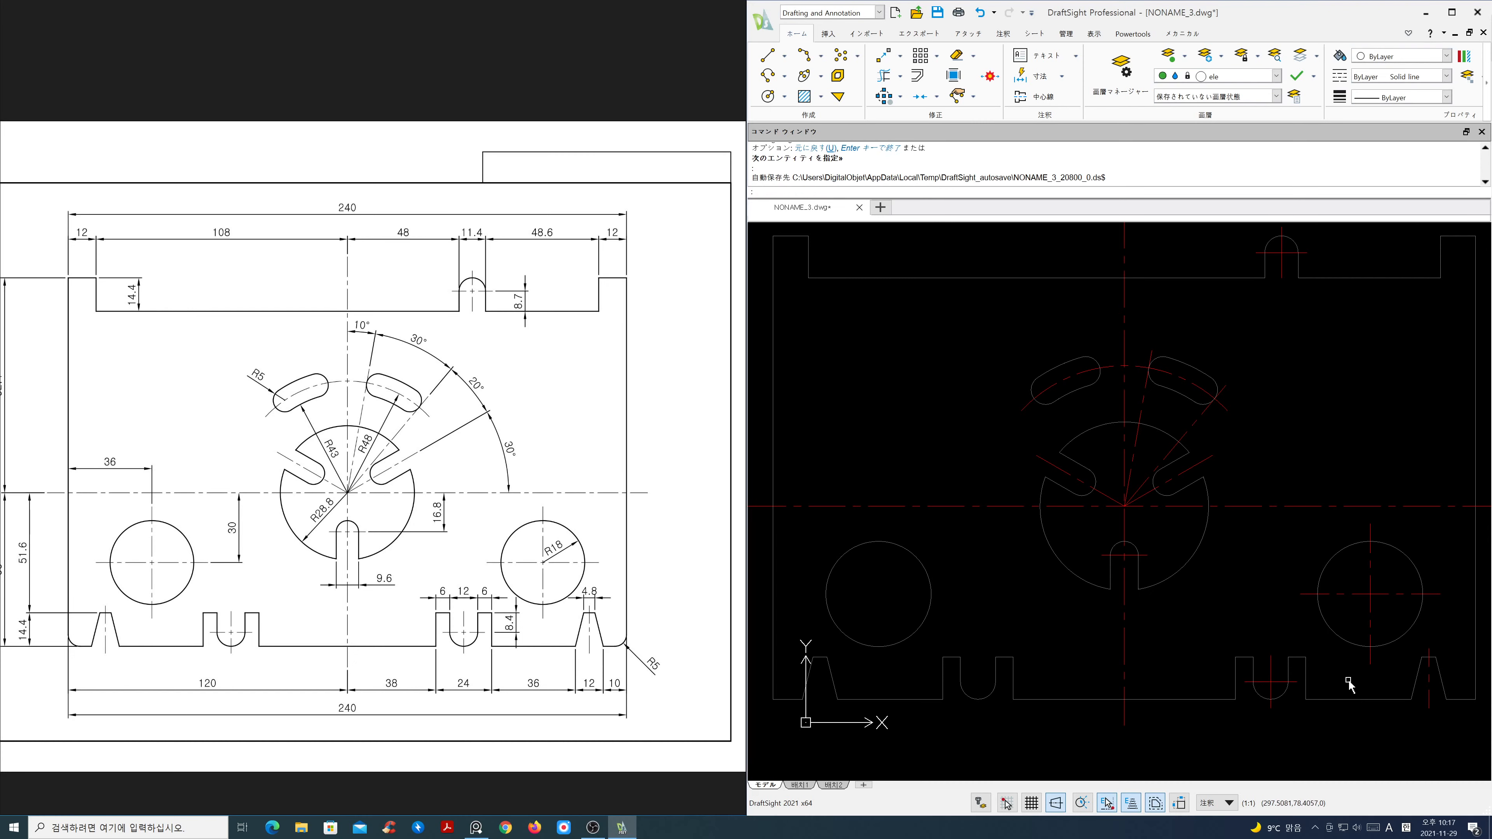
Step: Mirror the centre lines of the right hole, lower right U-shaped notch and tapered notch about the plate's vertical centre line, keeping the originals
scroll(1345, 676, "down", 1)
mouse_move(1344, 673)
middle_mouse_down()
mouse_move(1192, 647)
mouse_move(1221, 647)
middle_mouse_up()
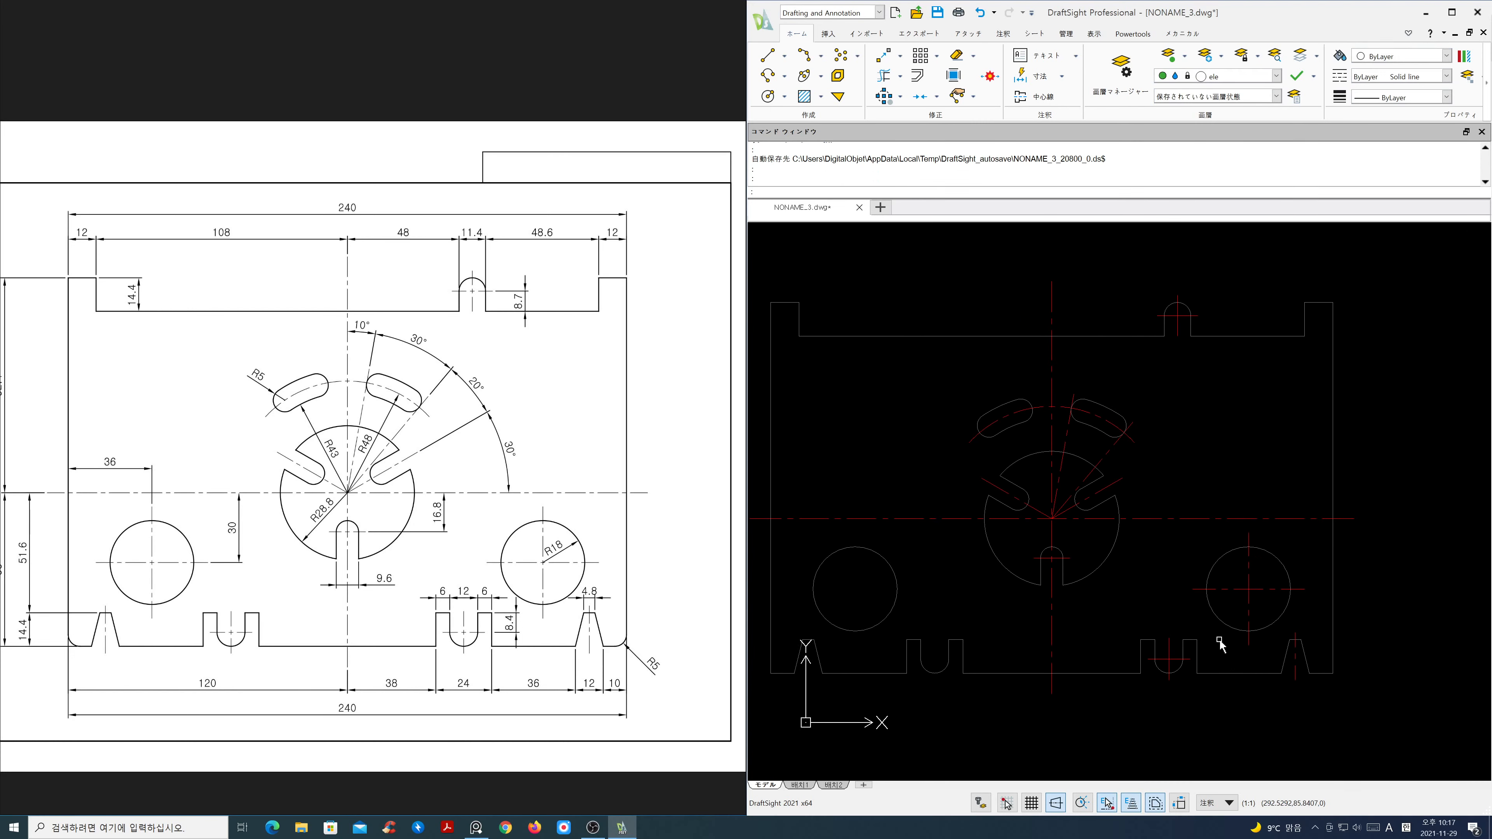
key("Escape")
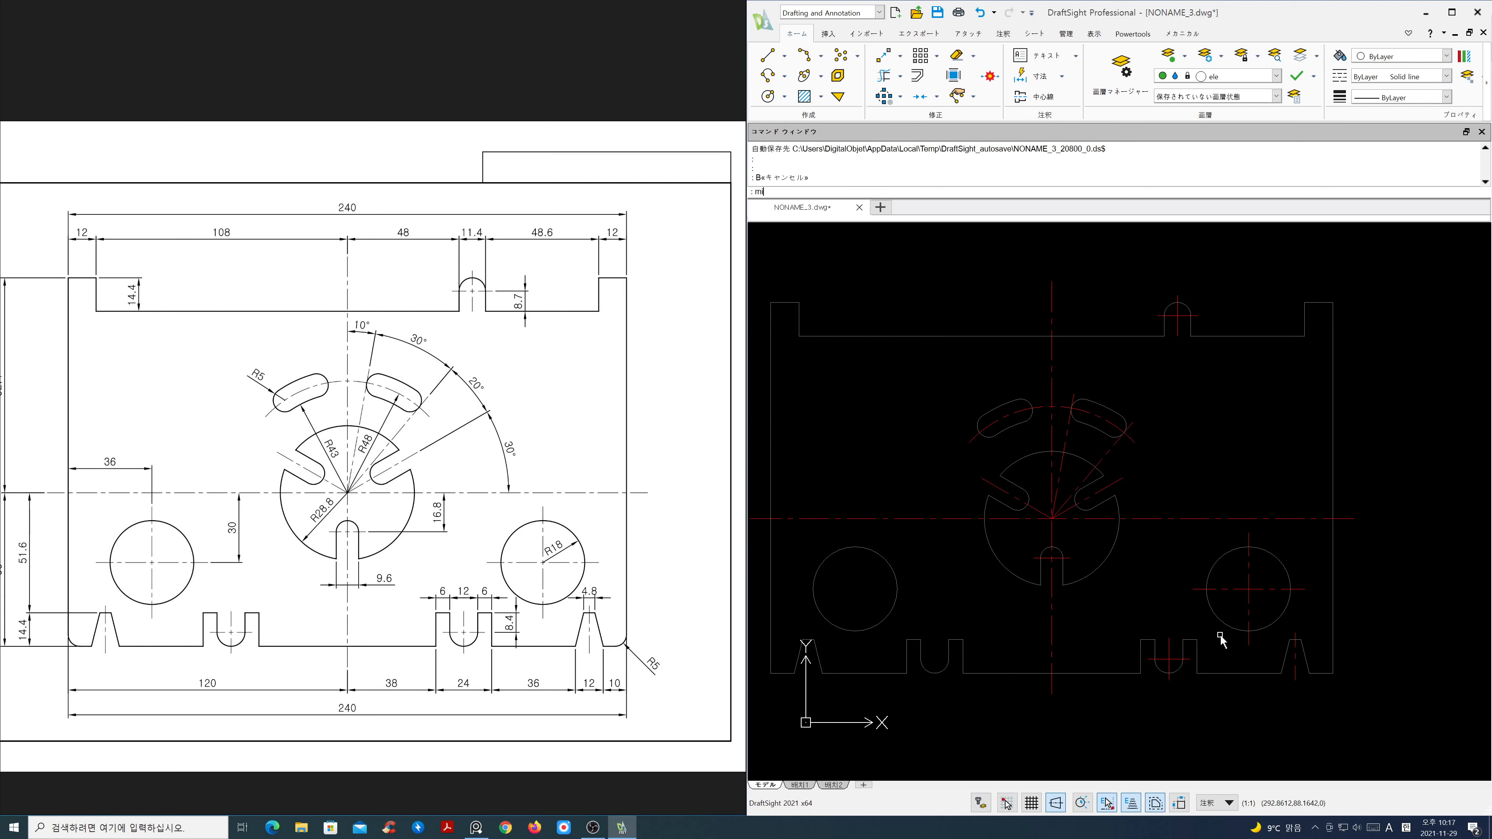
type("mi")
key("Return")
left_click(1136, 481)
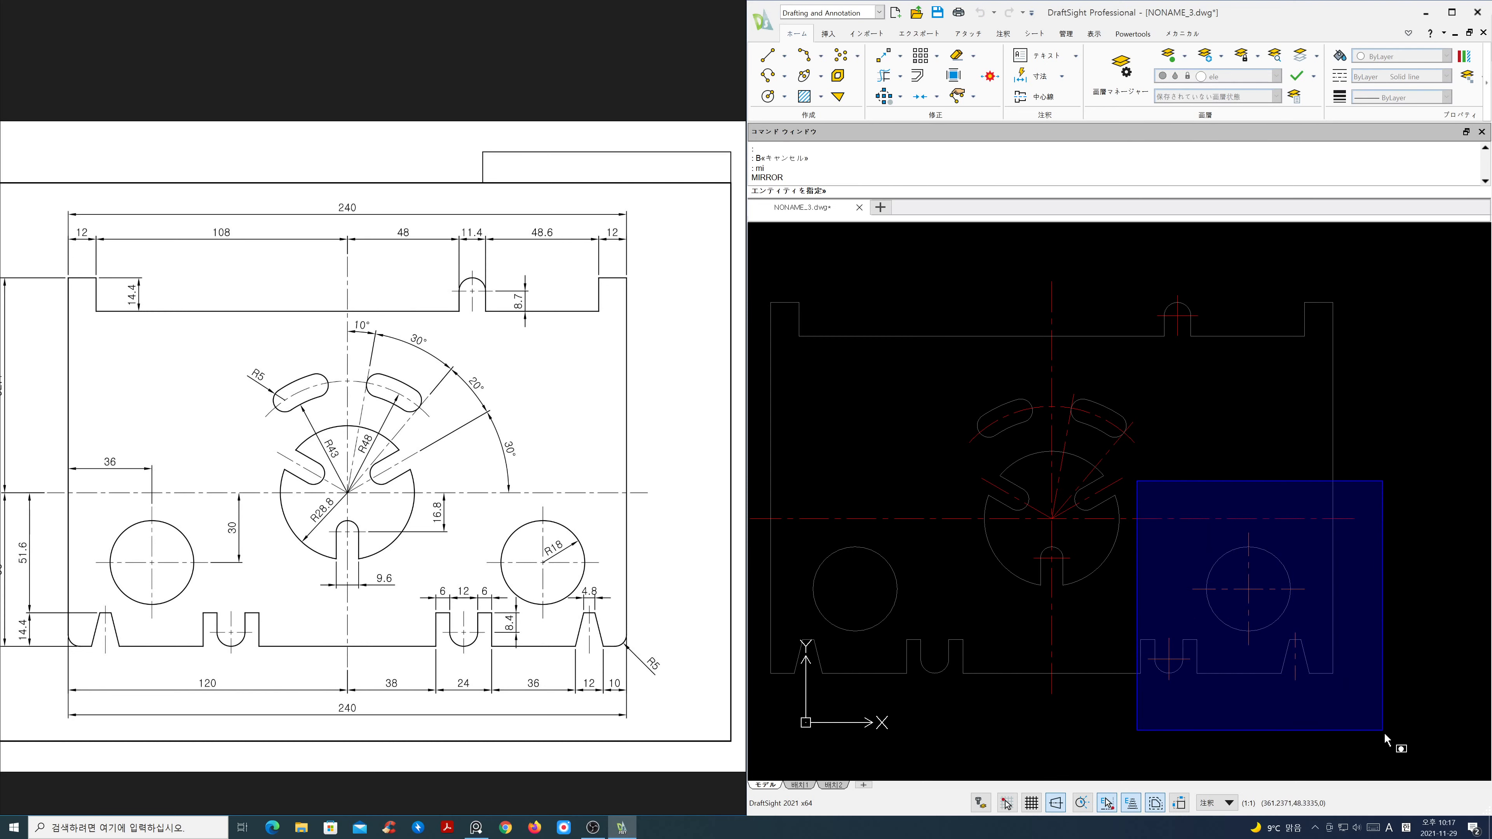
left_click(1389, 735)
key("Return")
left_click(1050, 683)
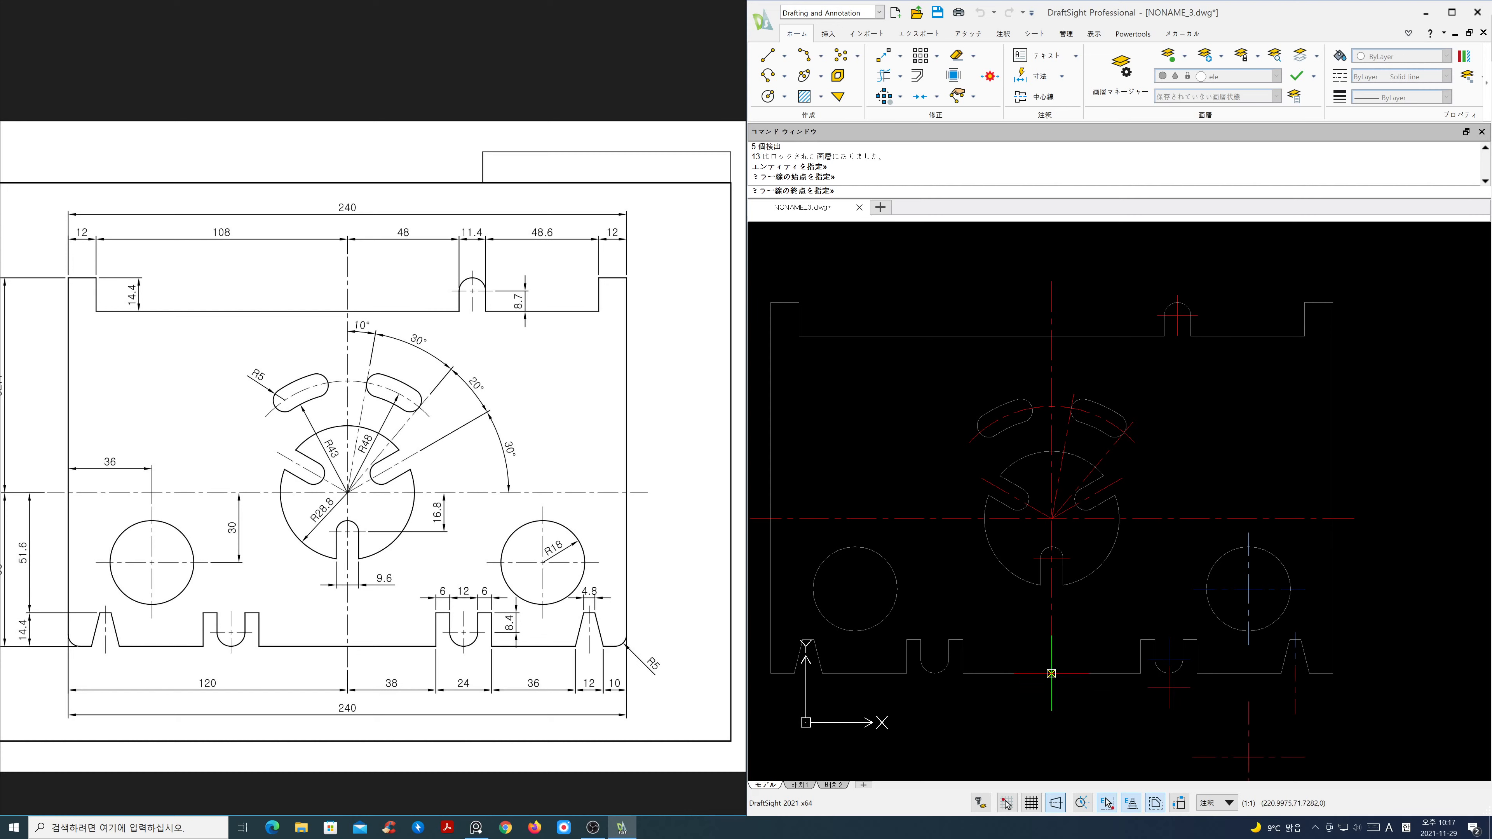
left_click(1002, 356)
key("Return")
middle_click_drag(942, 533, 1080, 510)
scroll(1022, 522, "down", 1)
left_click_drag(561, 472, 602, 468)
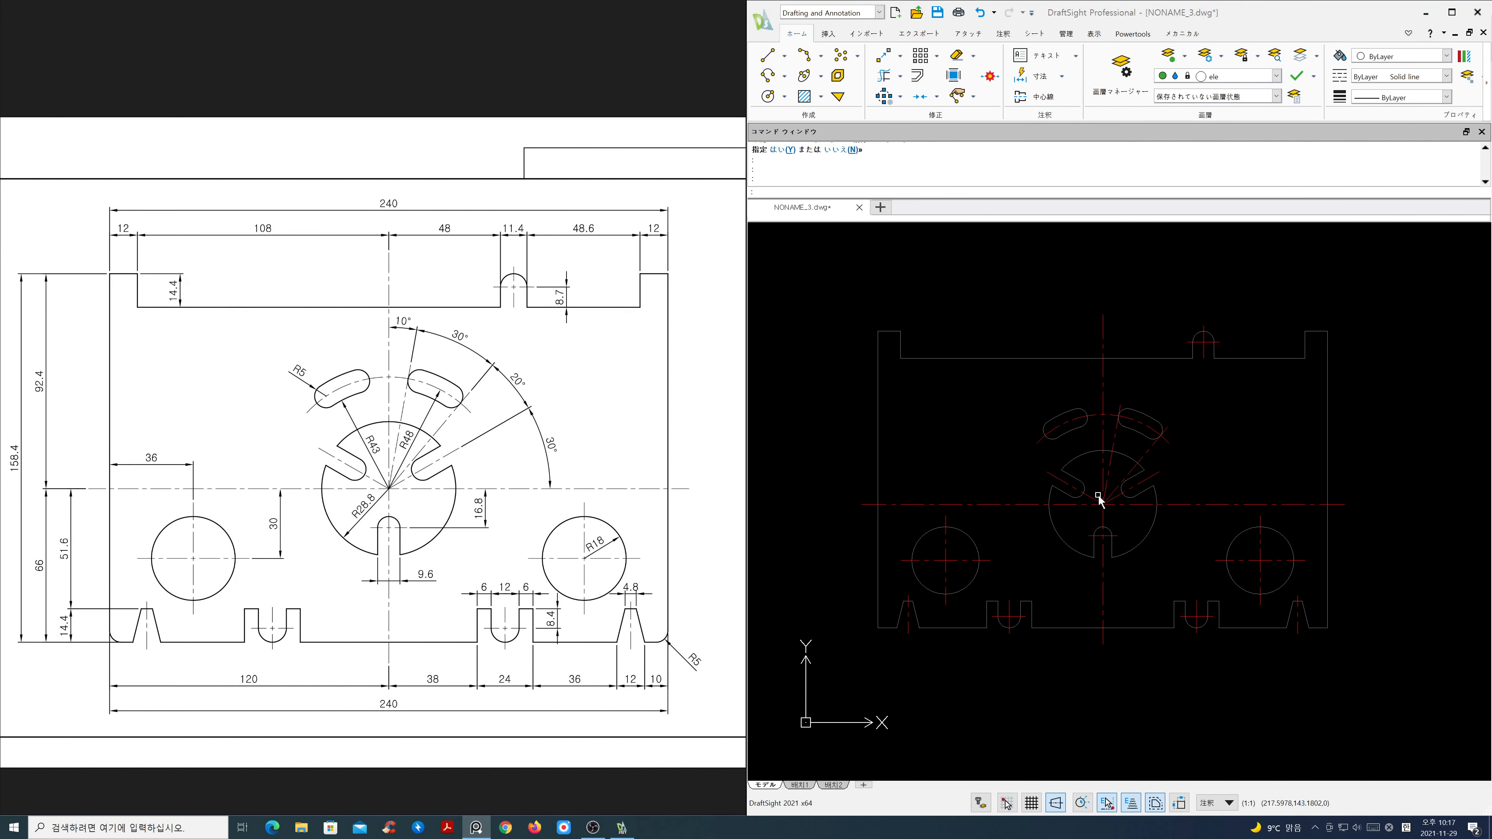
key("Return")
key("Escape")
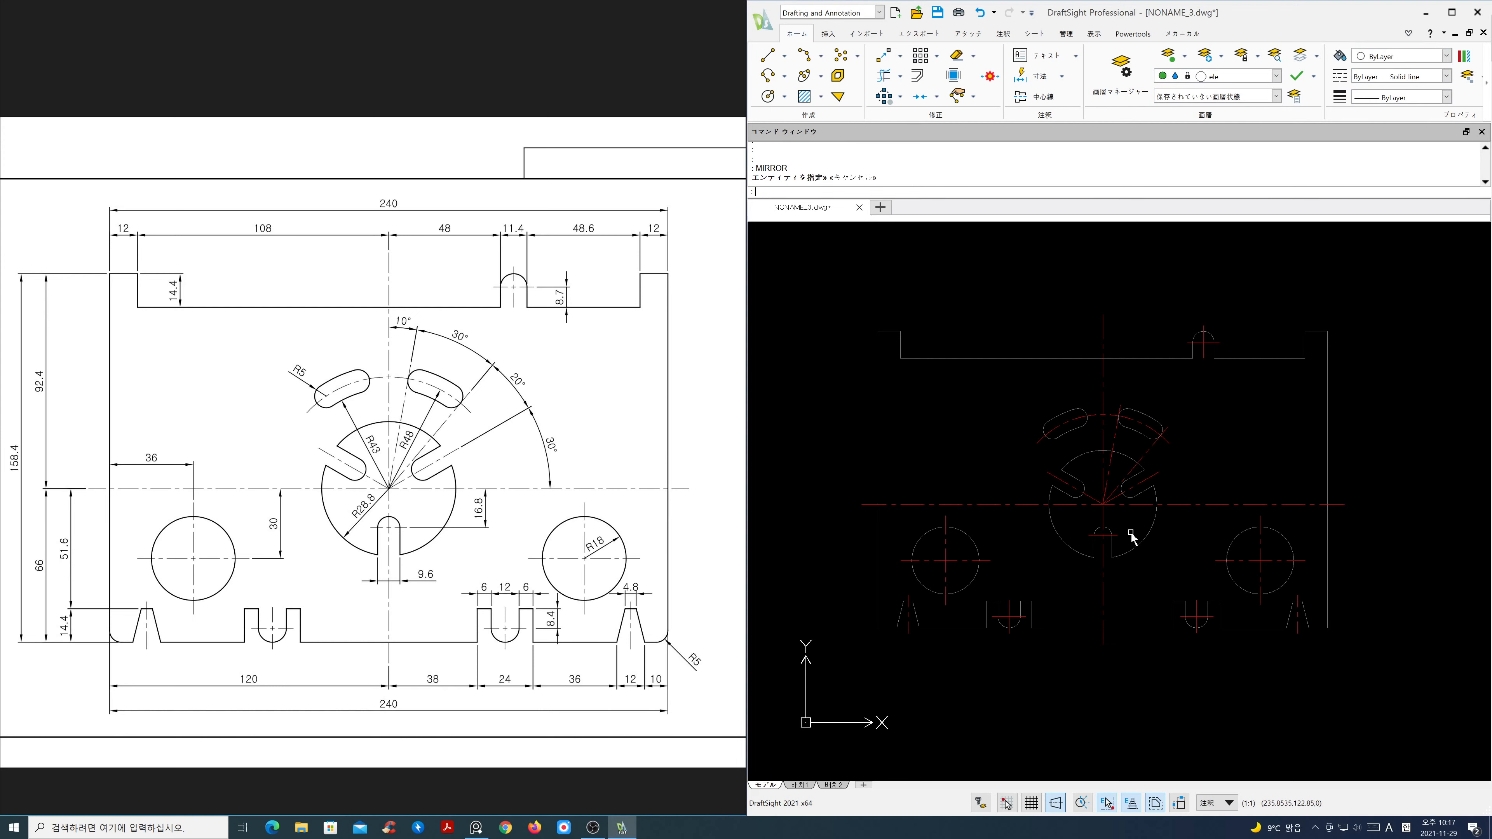
Step: Unlock the ele layer and set the drawing's line scale factor to 0.3
type("z")
key("Return")
key("Return")
left_click_drag(1119, 527, 1134, 433)
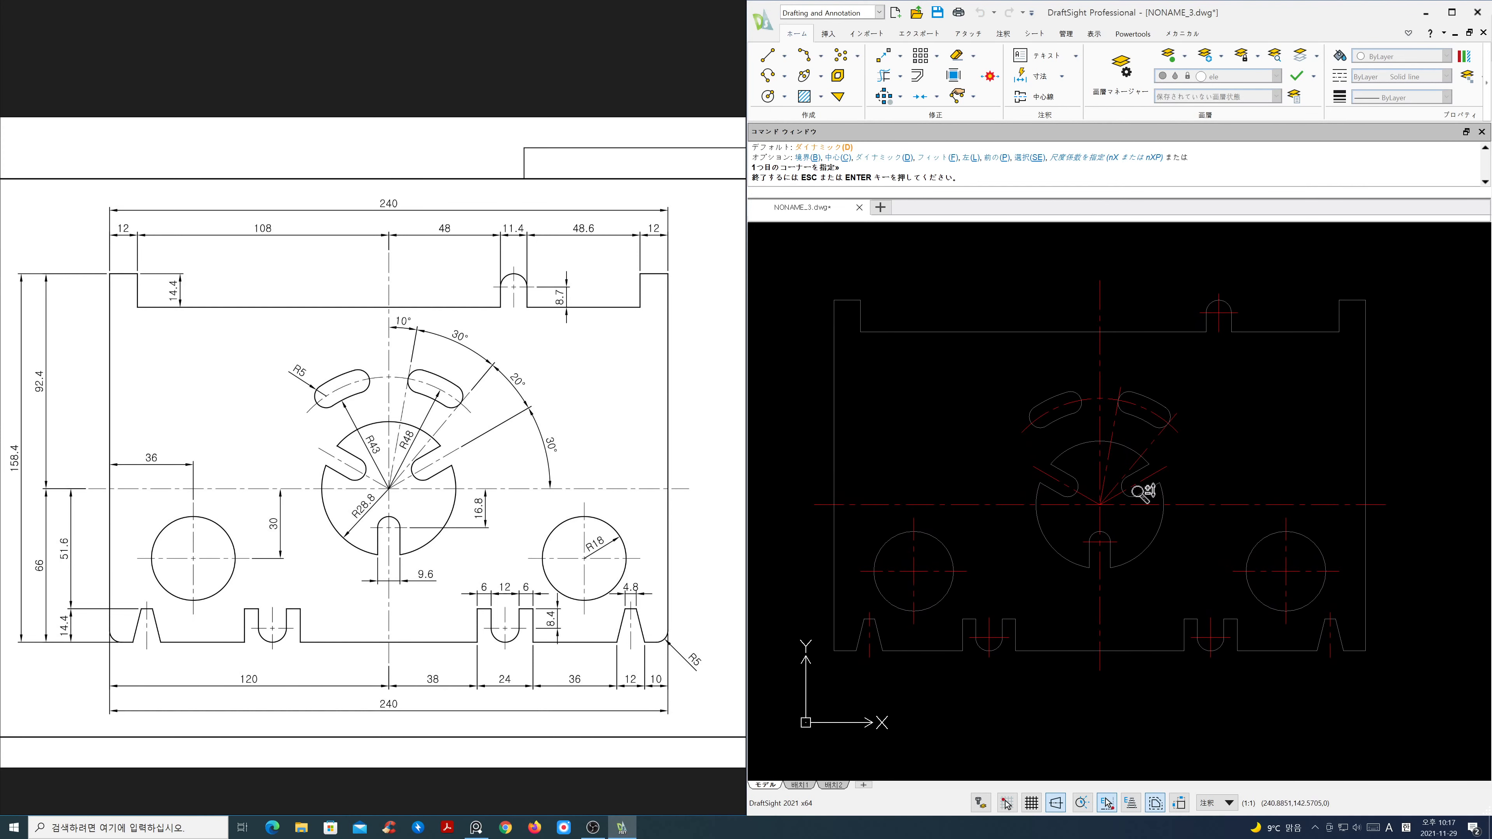
middle_click_drag(1141, 494, 1181, 475)
left_click_drag(1173, 474, 1173, 458)
key("Escape")
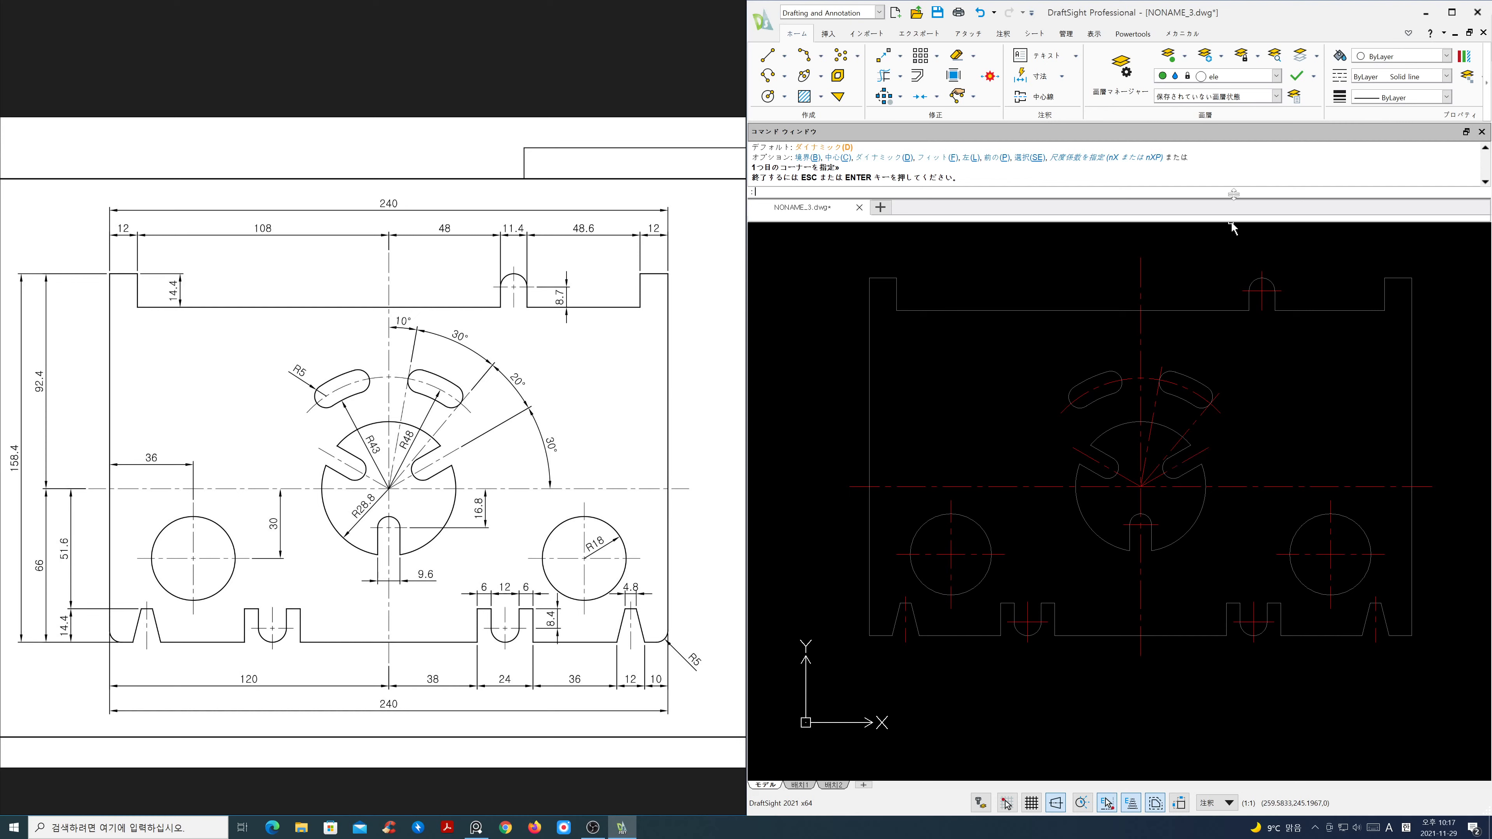
left_click(1239, 76)
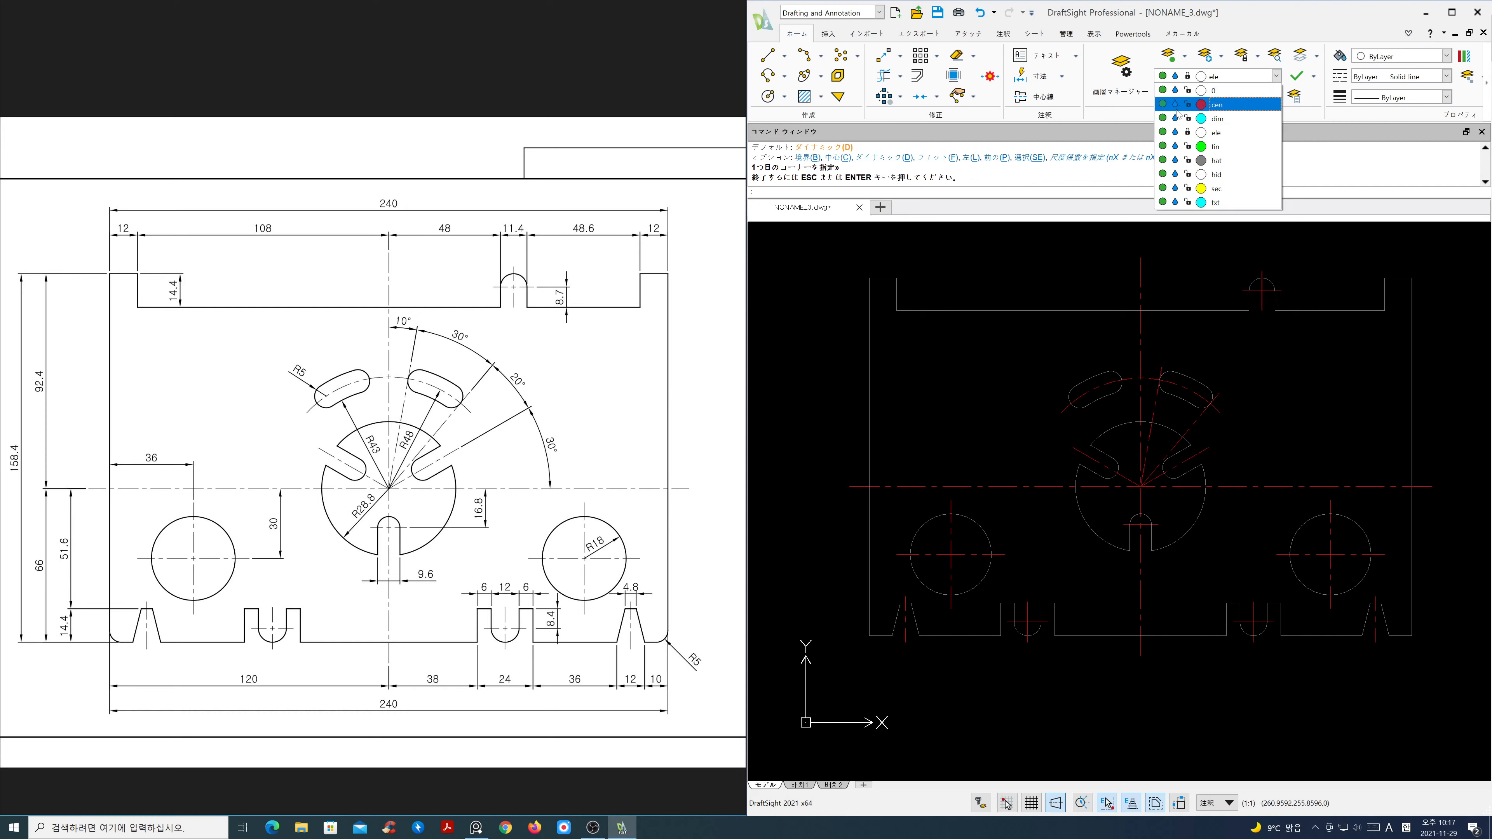
left_click(1186, 133)
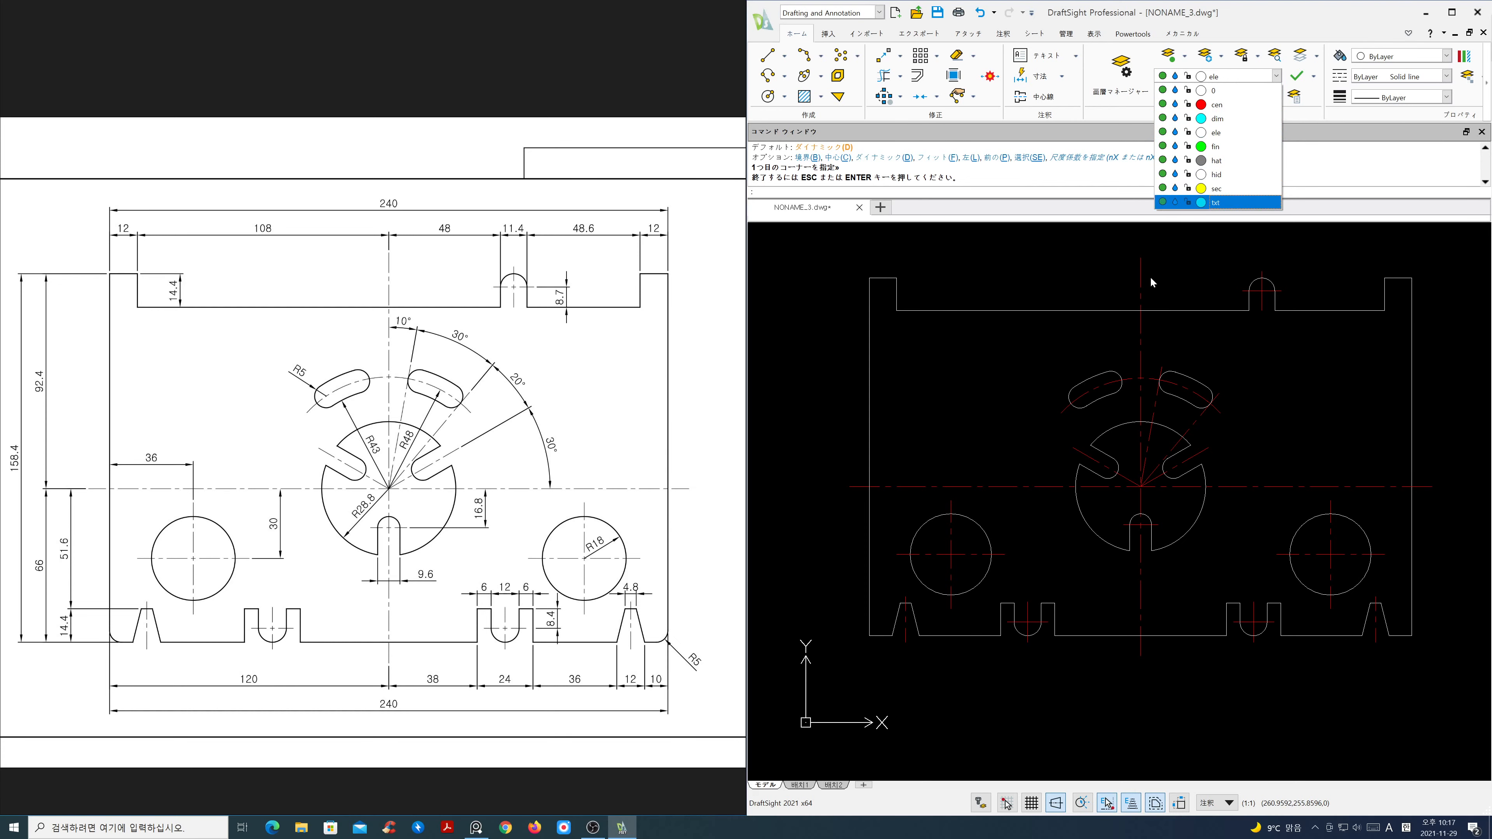
type("LTS")
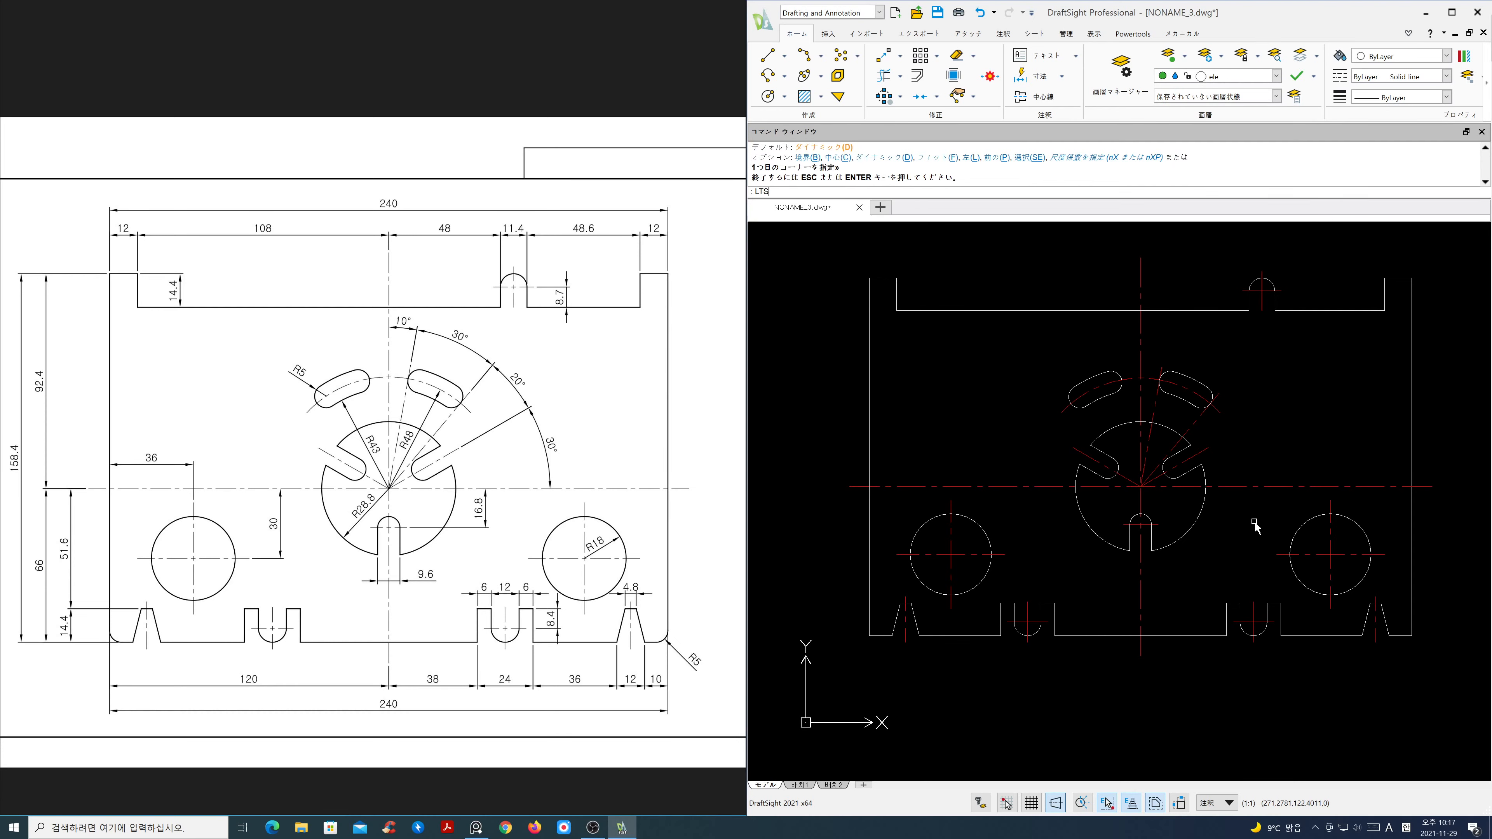
key("Return")
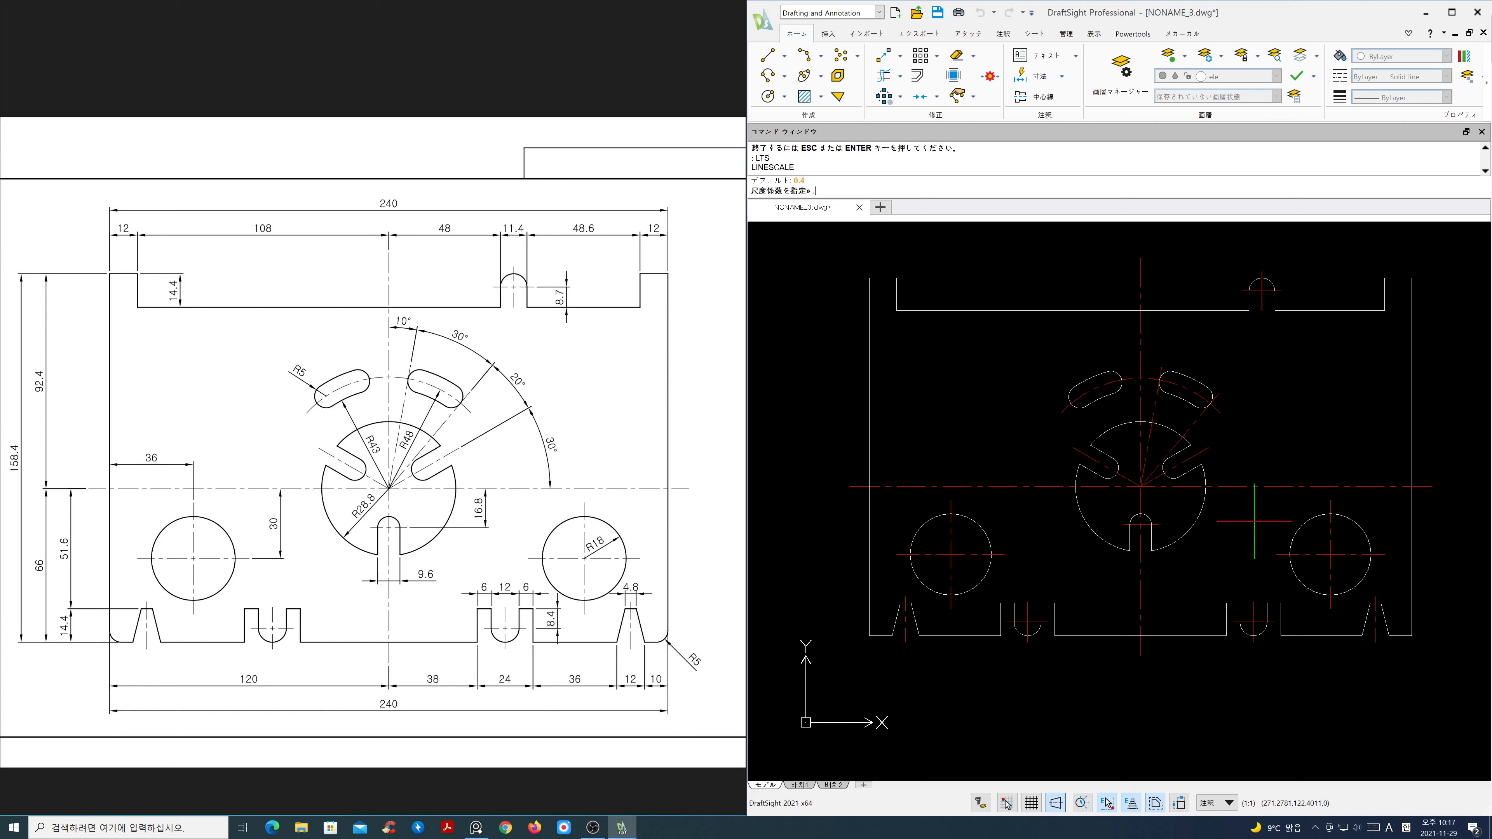
key("Return")
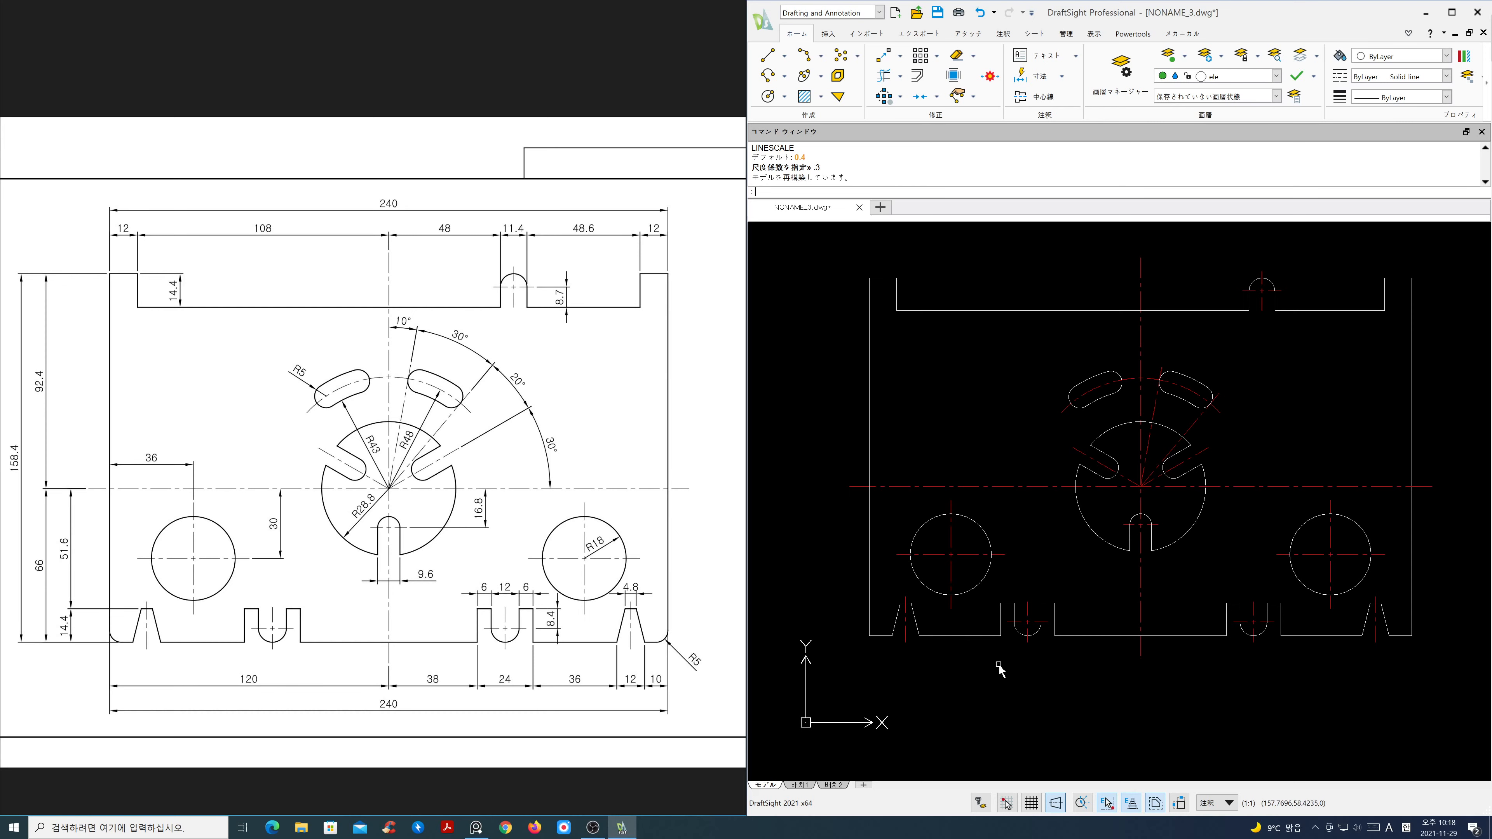
Step: Fillet both lower outer corners of the plate with a radius of 5, using the multiple option
type("f")
key("Return")
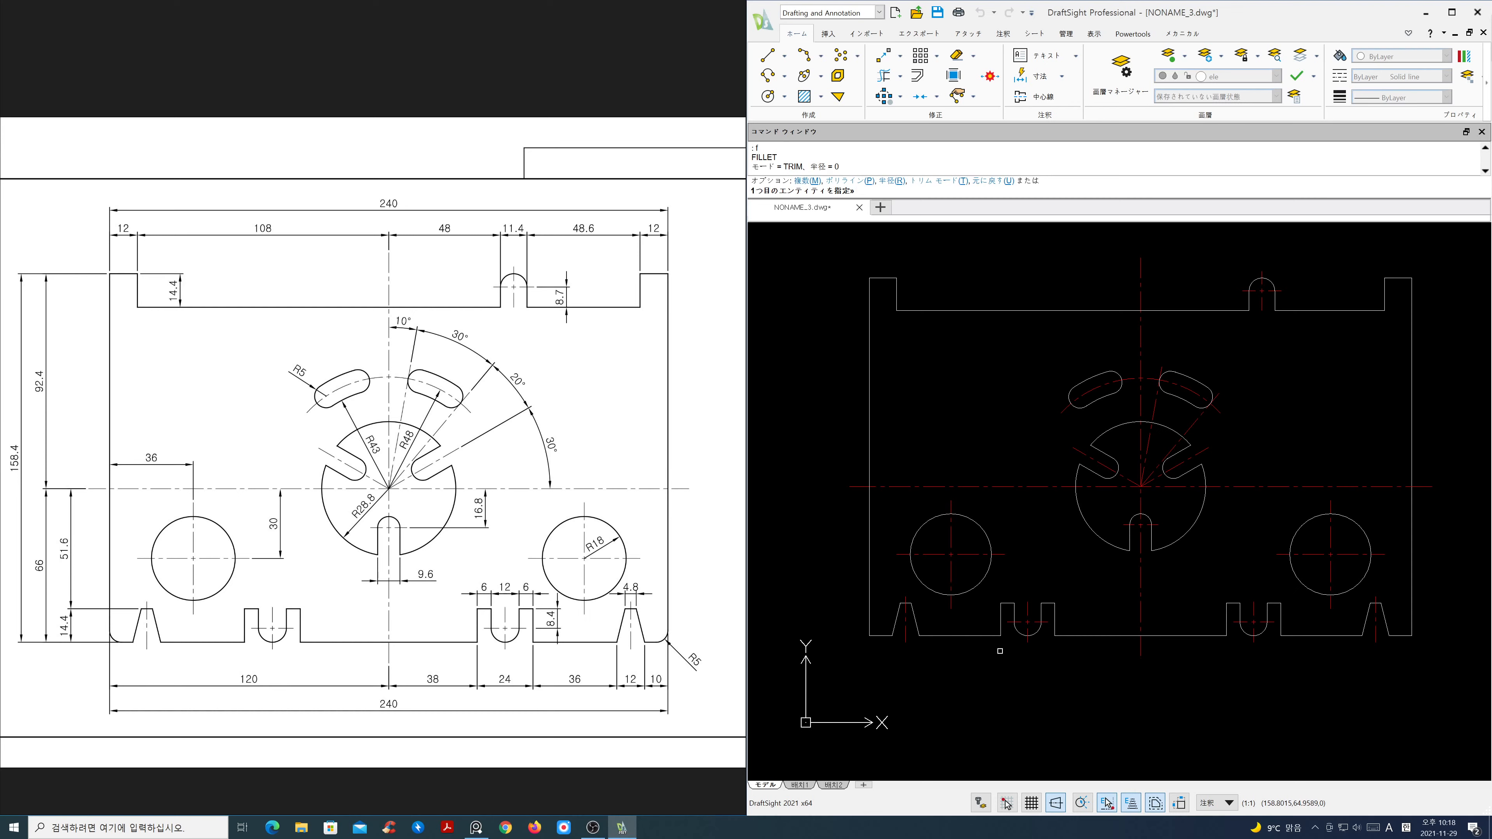
key("Return")
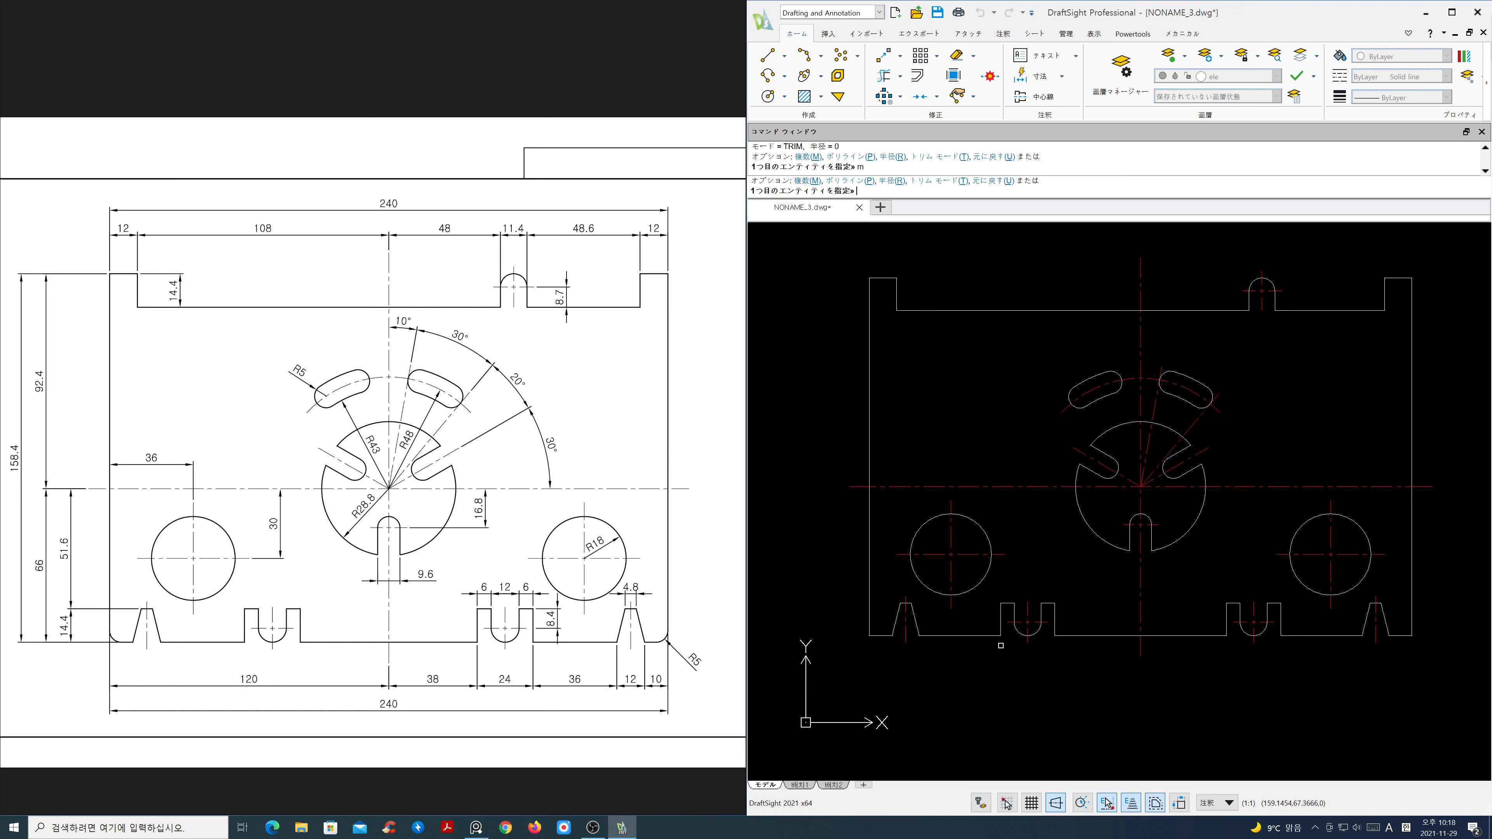
key("Return")
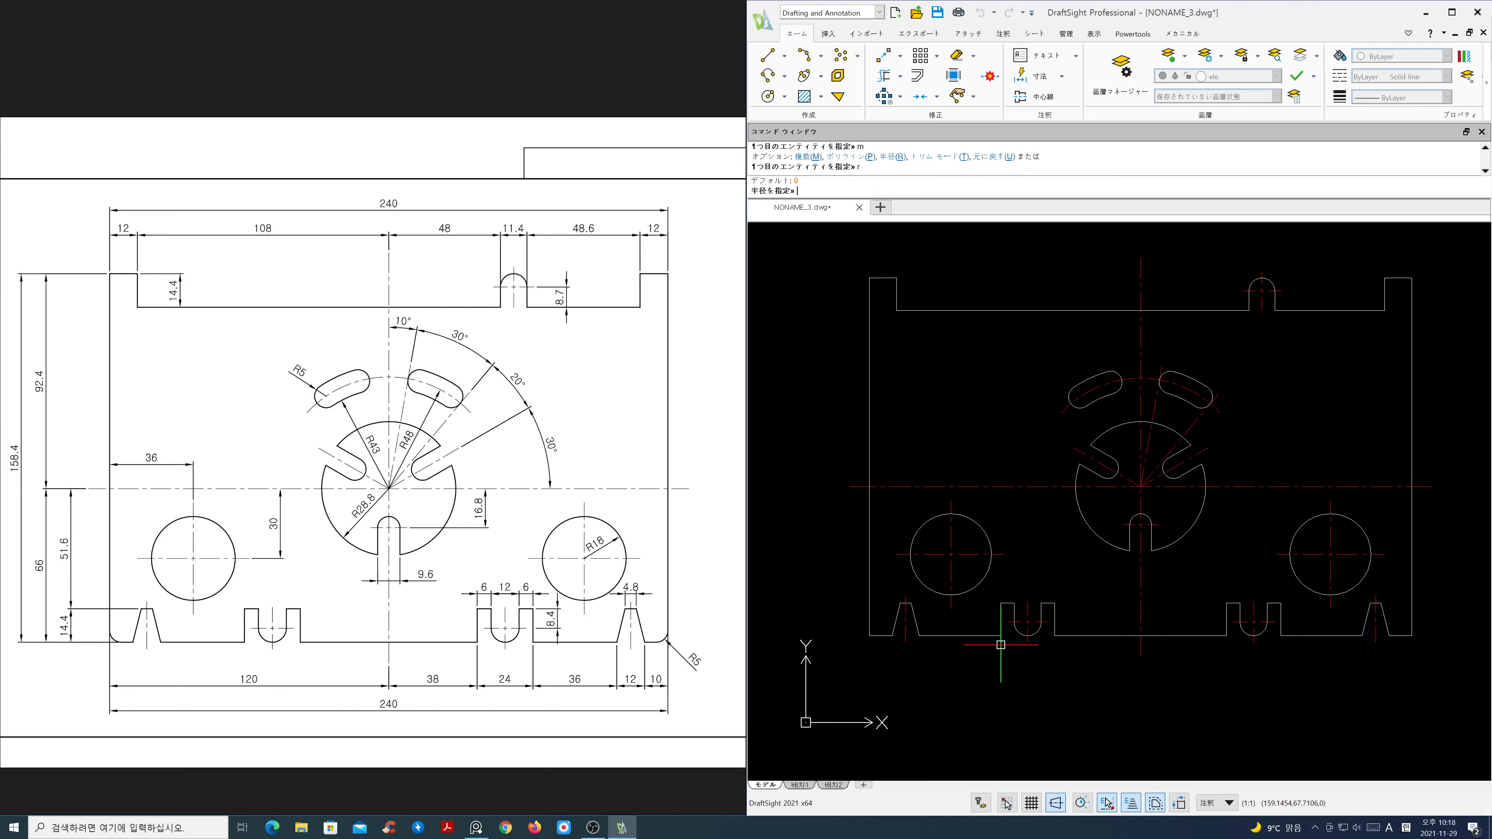
type("5")
key("Return")
left_click(1411, 626)
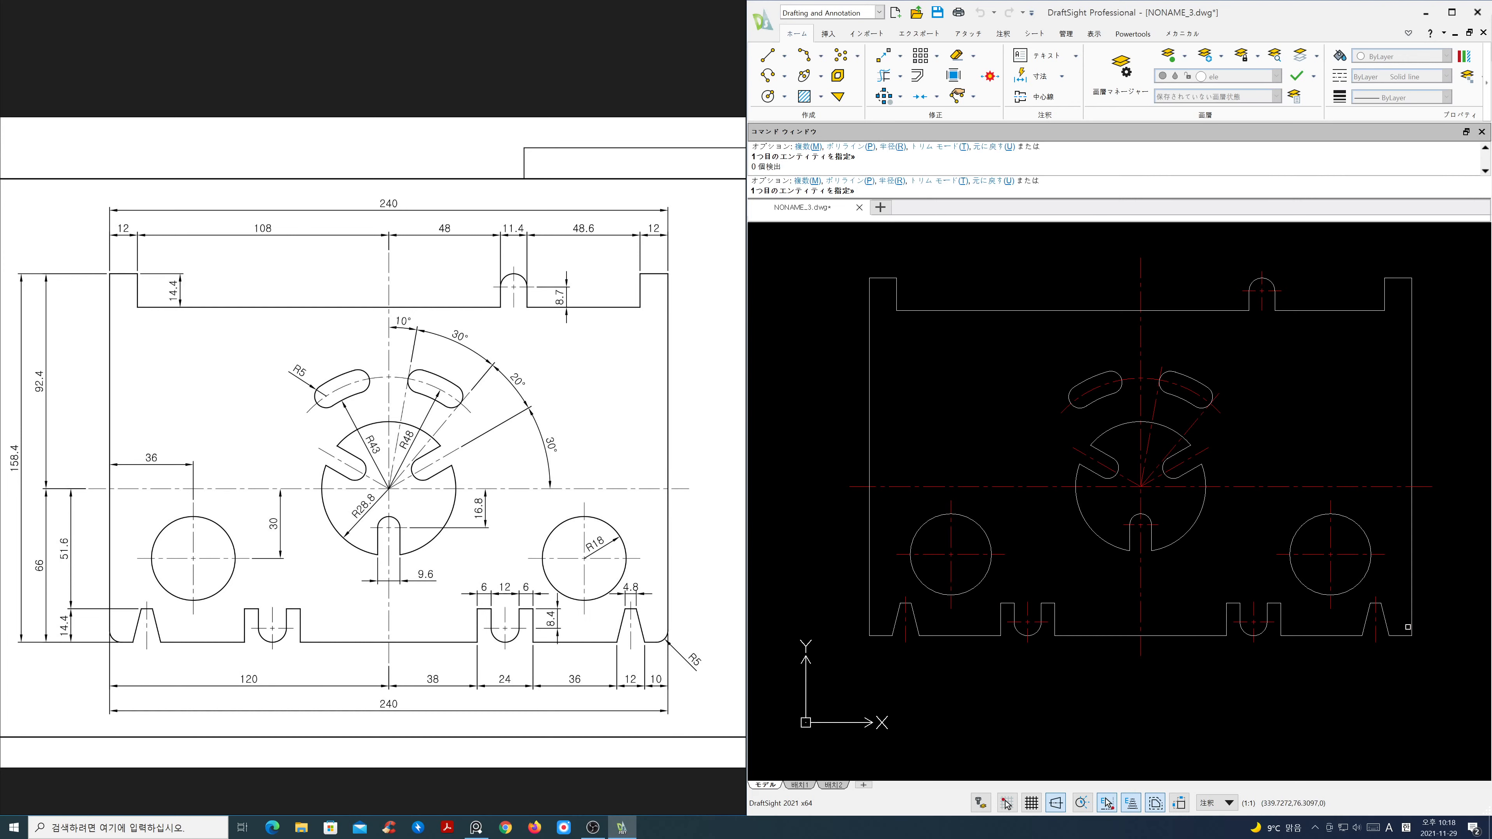
left_click(1404, 634)
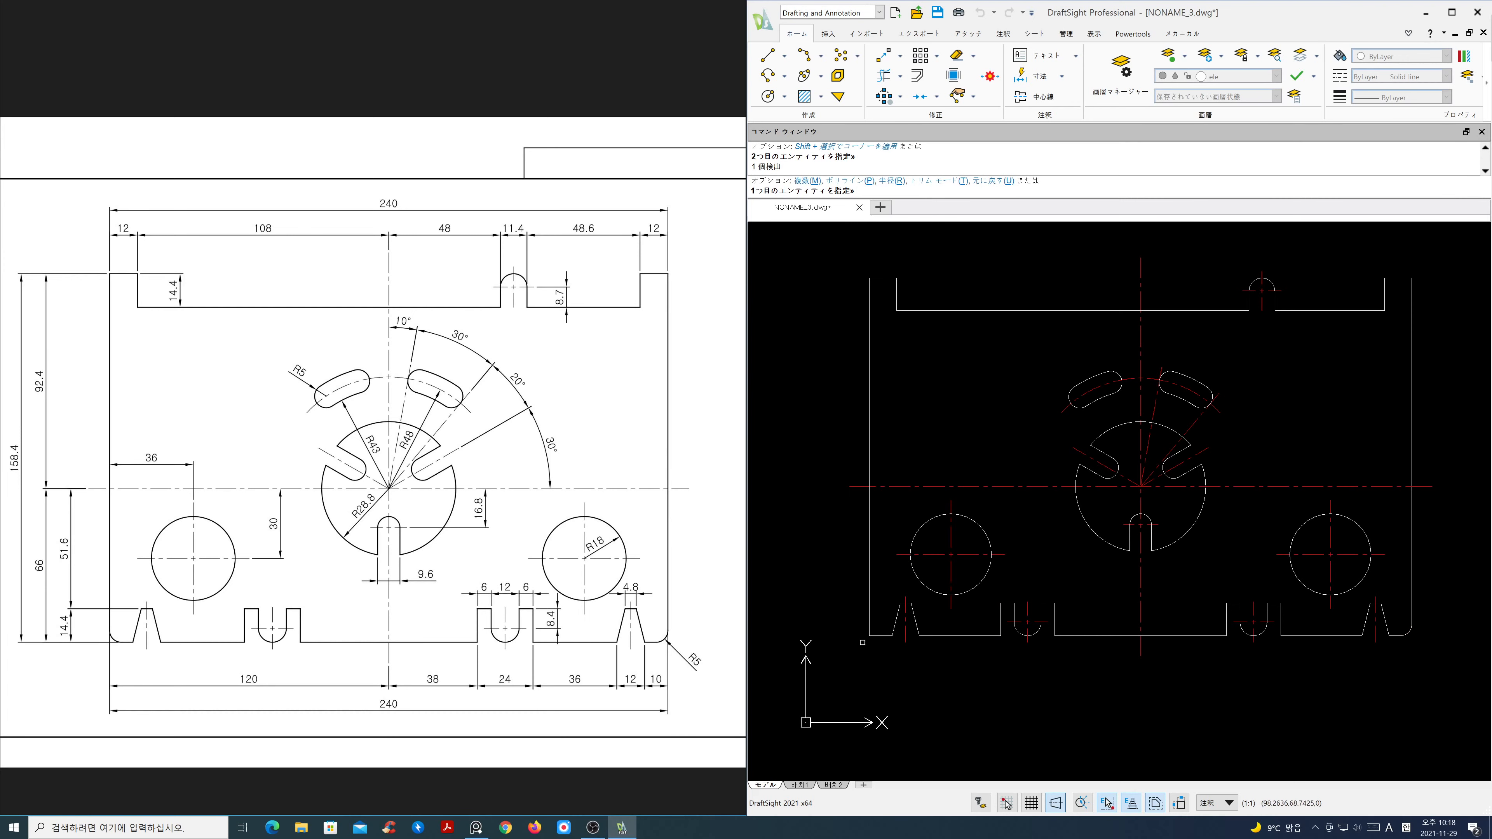
left_click(882, 636)
left_click(873, 622)
key("Escape")
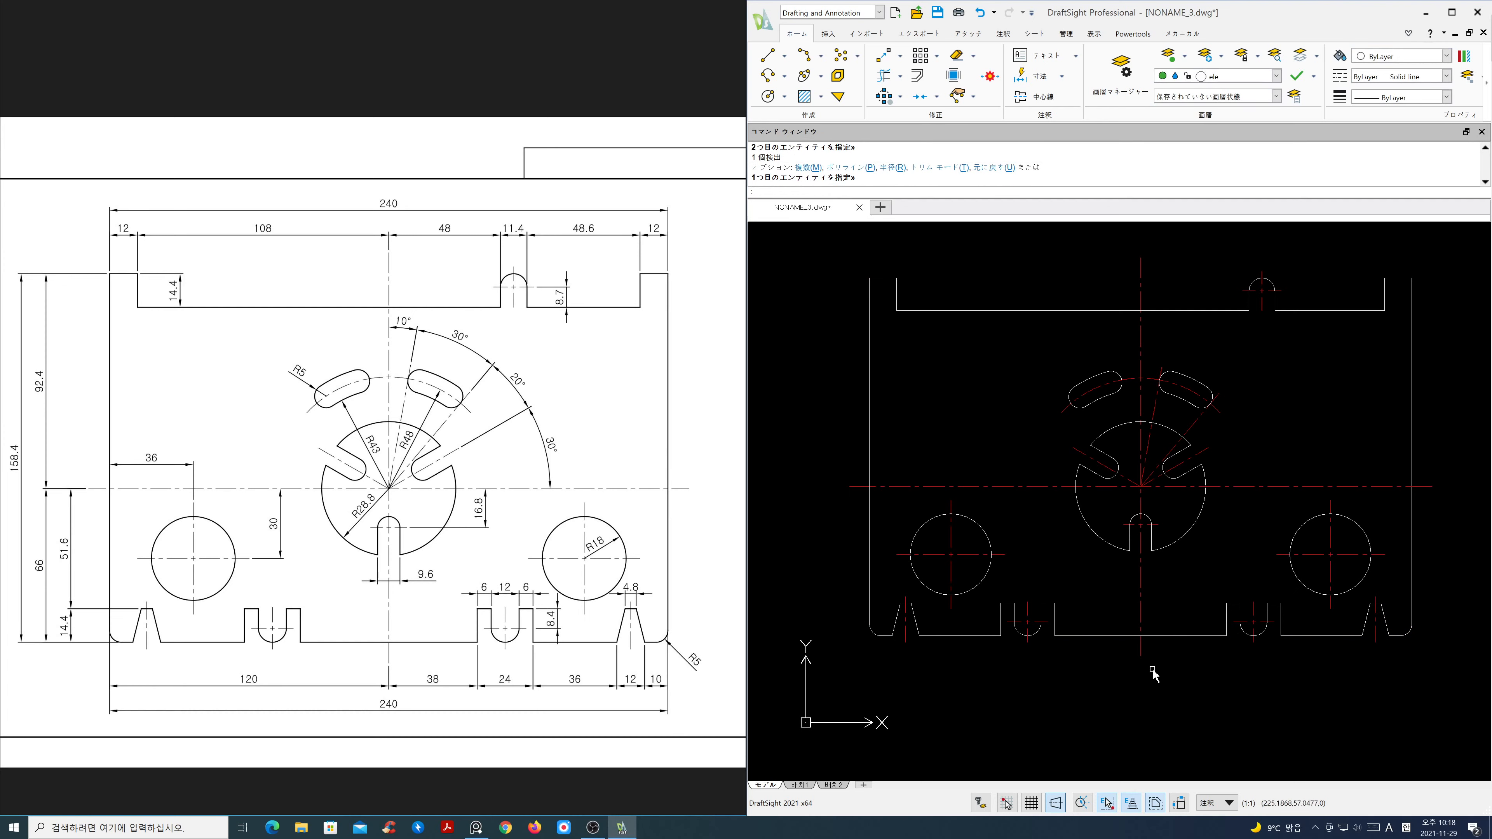